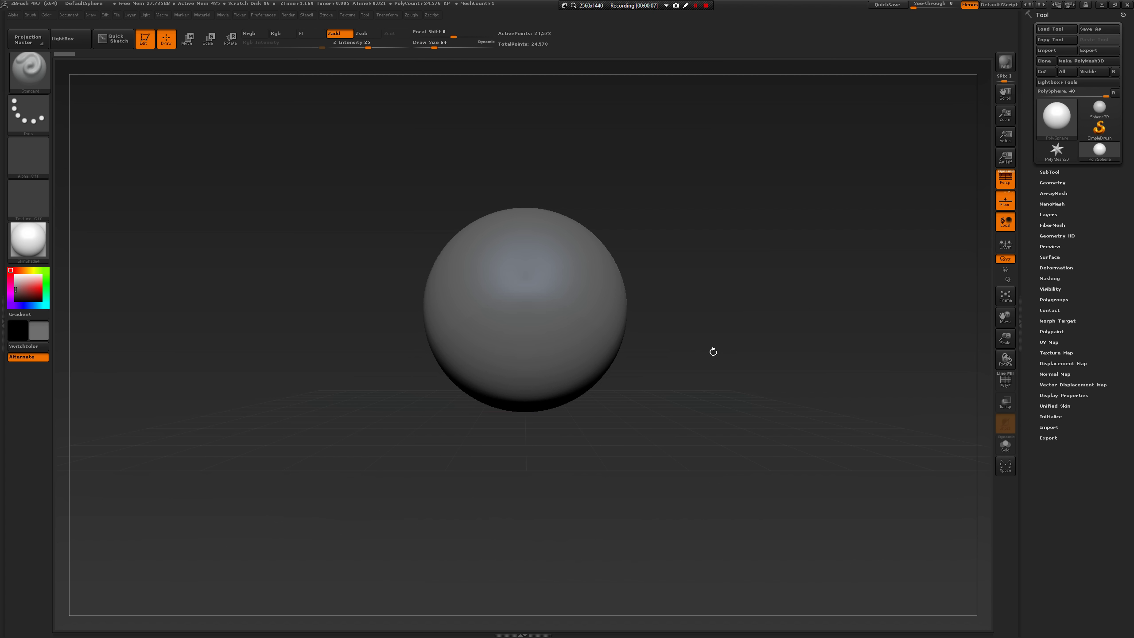
Select the Move brush and enlarge its draw size to 629 for reshaping the sphere.
key("space")
left_click_drag(714, 349, 727, 350)
right_click_drag(729, 358, 726, 348, "ctrl")
key("space")
left_click_drag(726, 350, 727, 350)
right_click_drag(705, 347, 719, 373, "alt")
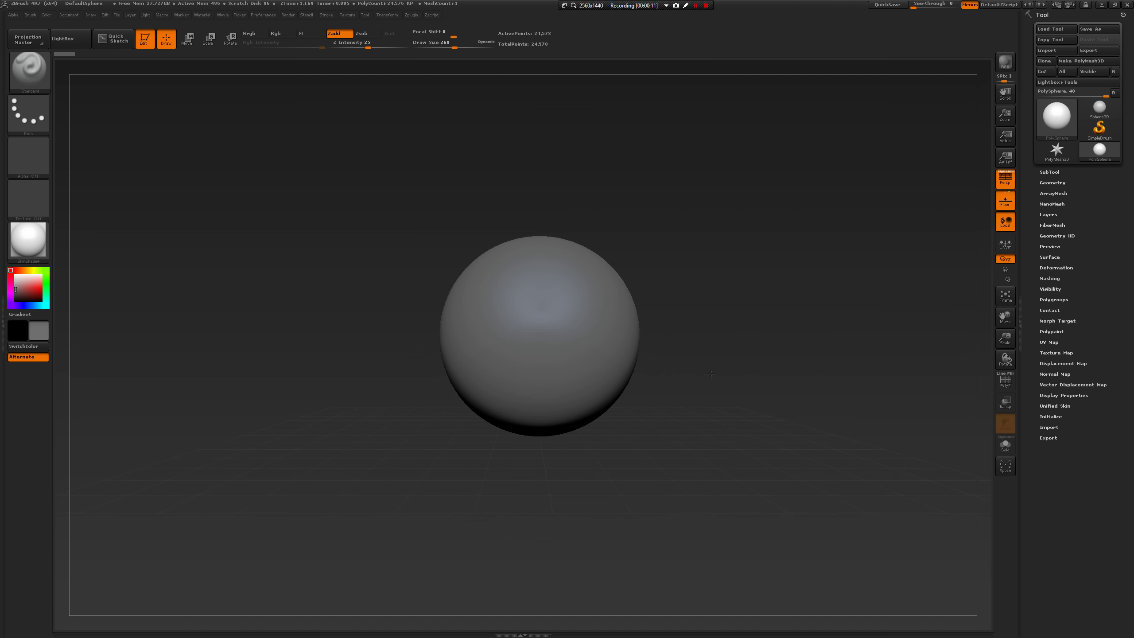
key("b")
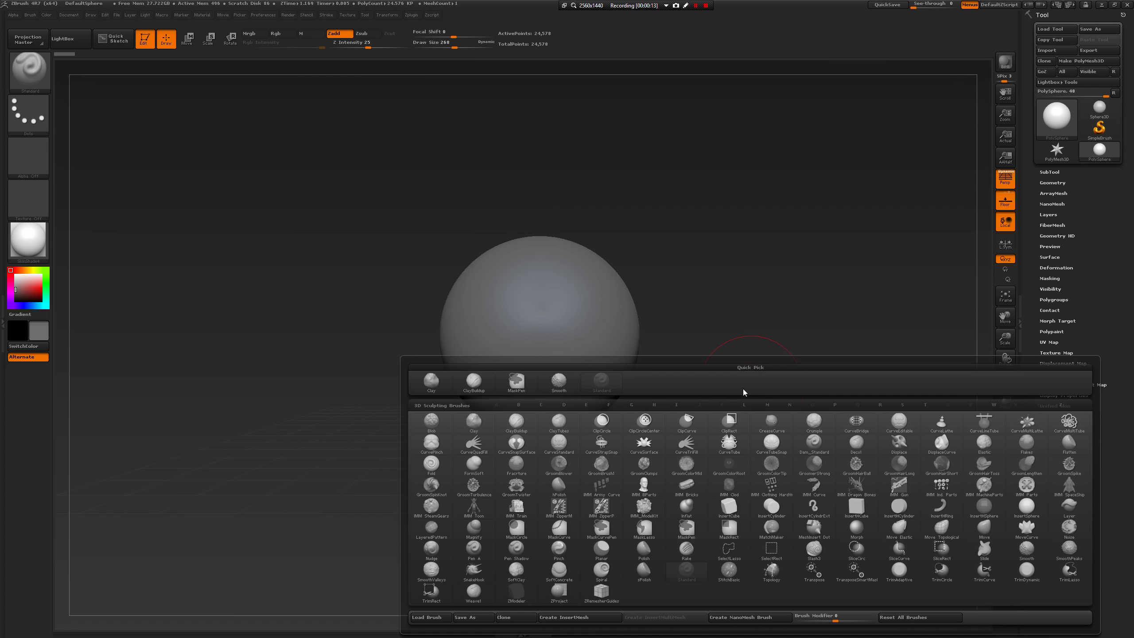
key("m")
key("v")
key("space")
left_click_drag(737, 369, 757, 378)
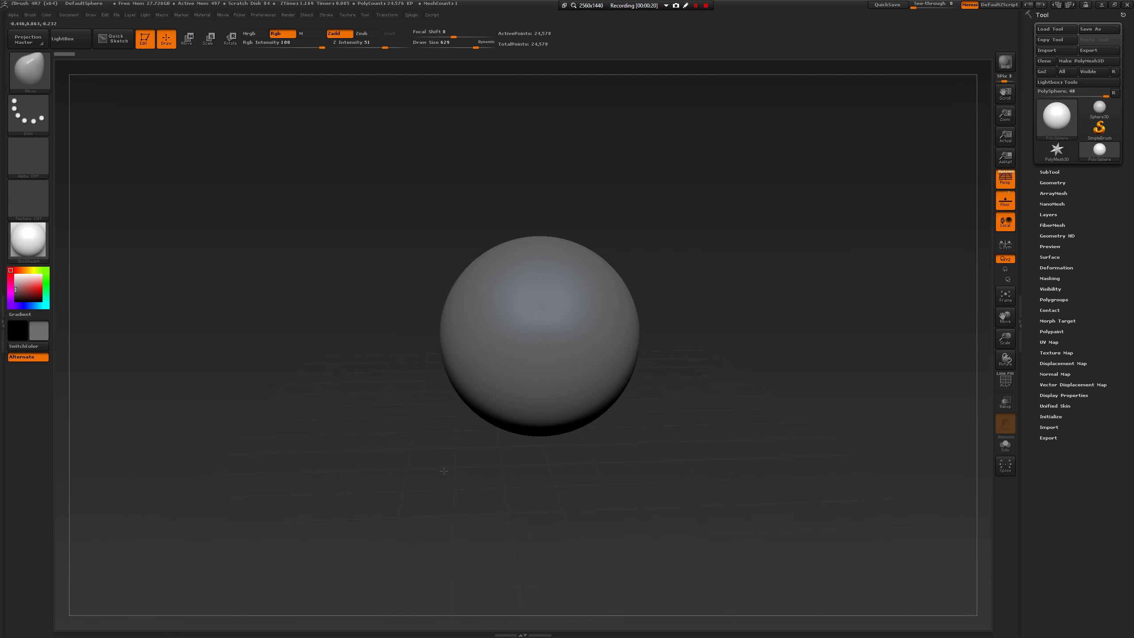
Pull the lower part of the sphere downward and to one side into a lopsided bulge with the Move brush.
mouse_move(489, 416)
left_mouse_down()
mouse_move(481, 435)
mouse_move(453, 441)
mouse_move(450, 459)
left_mouse_up()
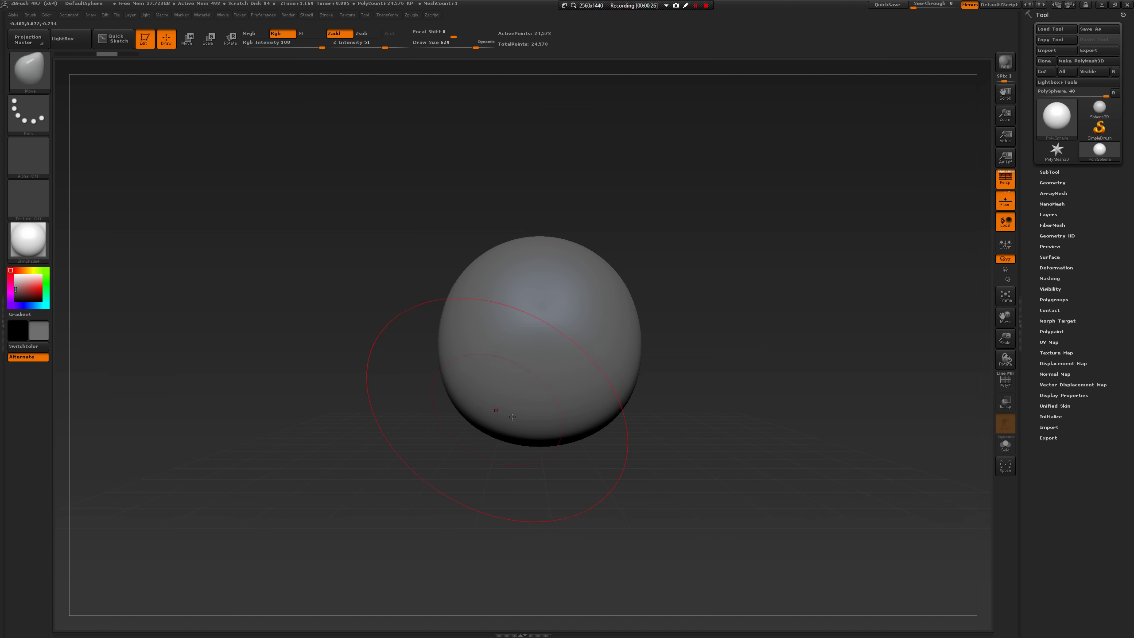
mouse_move(479, 401)
left_mouse_down()
mouse_move(526, 404)
mouse_move(479, 428)
left_mouse_up()
mouse_move(474, 420)
left_mouse_down()
mouse_move(459, 433)
mouse_move(477, 451)
left_mouse_up()
mouse_move(476, 442)
left_mouse_down()
mouse_move(481, 453)
mouse_move(484, 441)
left_mouse_up()
Enlarge the Move brush and stretch the form's top and bottom to make it taller and more irregular.
key("space")
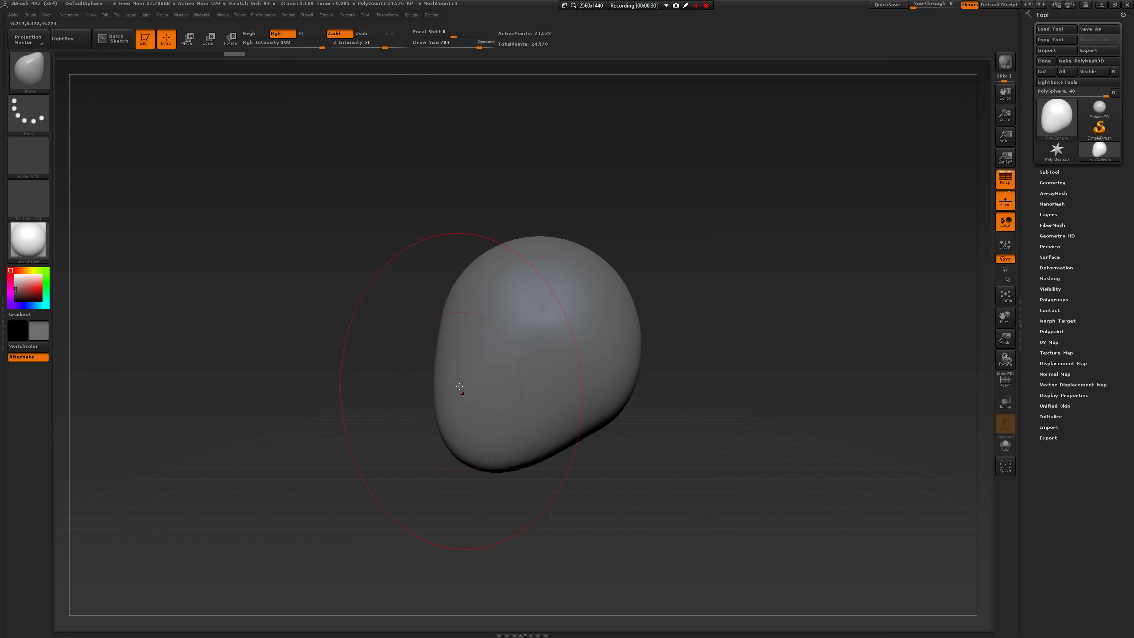
mouse_move(567, 274)
left_mouse_down()
mouse_move(576, 253)
mouse_move(514, 232)
left_mouse_up()
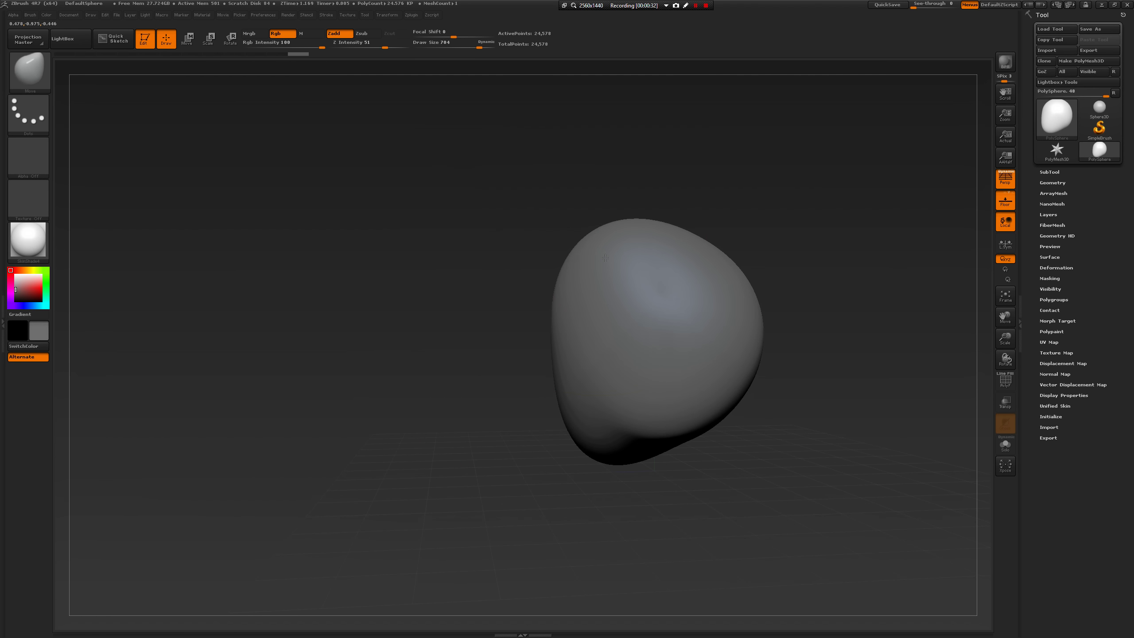
left_click_drag(647, 246, 625, 216)
left_click_drag(473, 321, 446, 379, "alt")
left_click_drag(446, 379, 551, 356)
left_click_drag(606, 481, 599, 495)
left_click_drag(505, 505, 480, 536)
left_click_drag(394, 514, 455, 474)
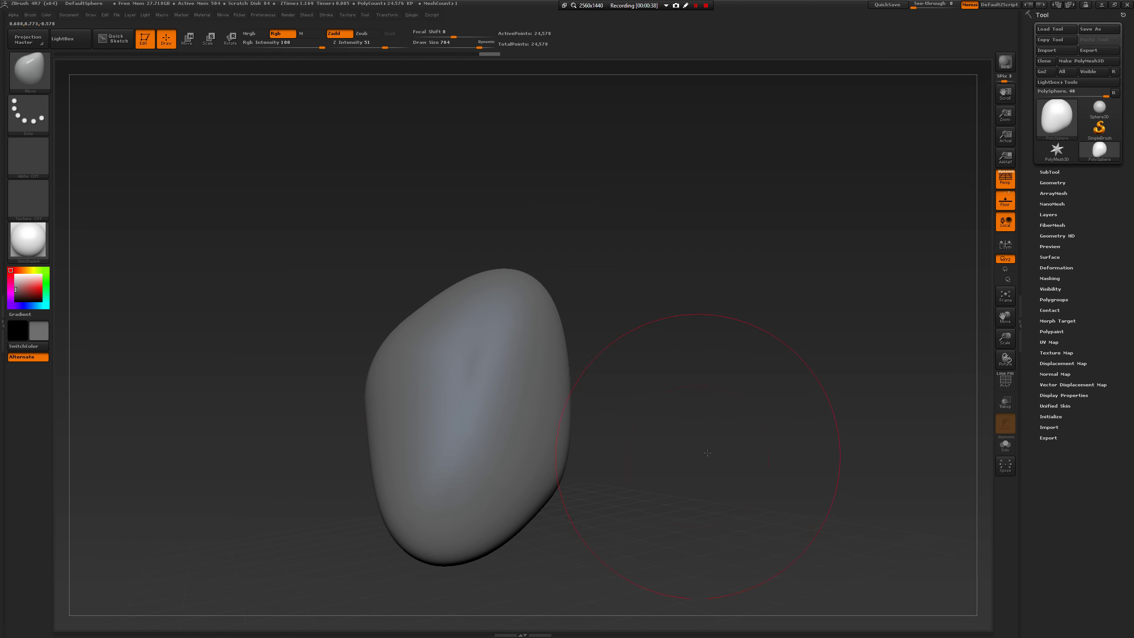
Reshape the form's side contours and lower end from several angles to slim it into an uneven oval.
left_click_drag(707, 453, 589, 377, "alt")
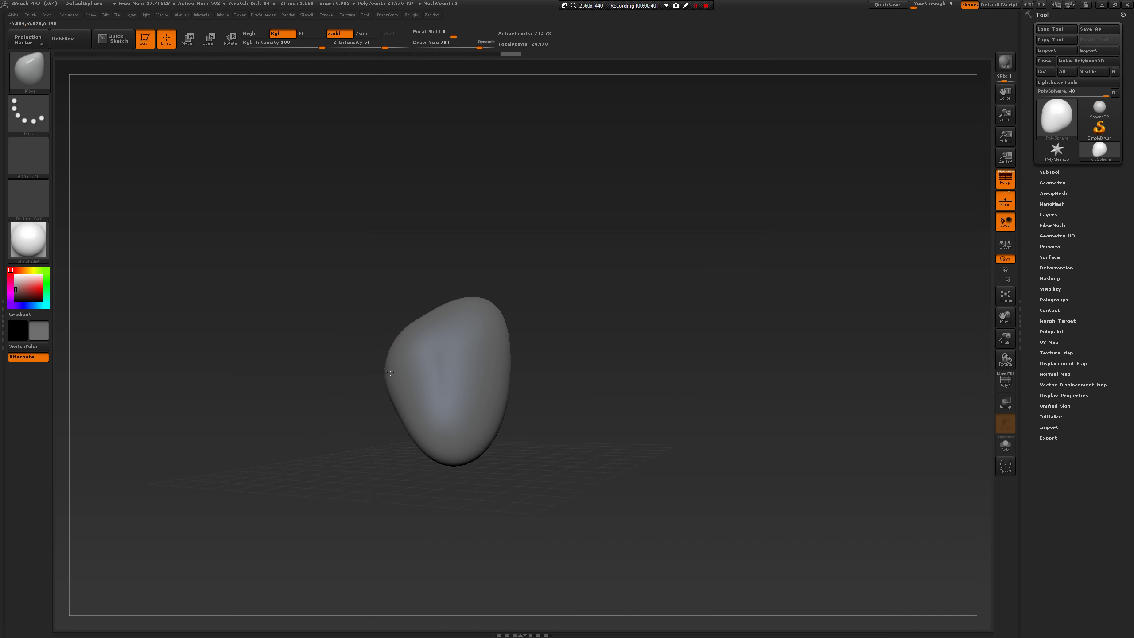
mouse_move(391, 372)
left_mouse_down()
mouse_move(407, 375)
mouse_move(398, 360)
left_mouse_up()
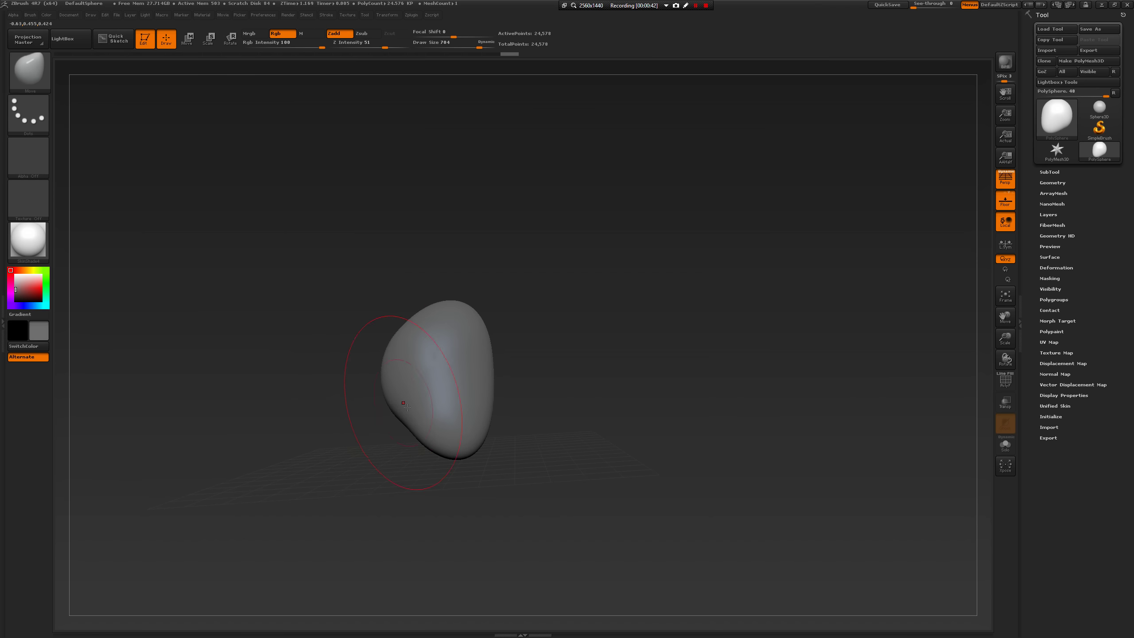
left_click_drag(406, 408, 399, 425)
left_click_drag(440, 465, 427, 479)
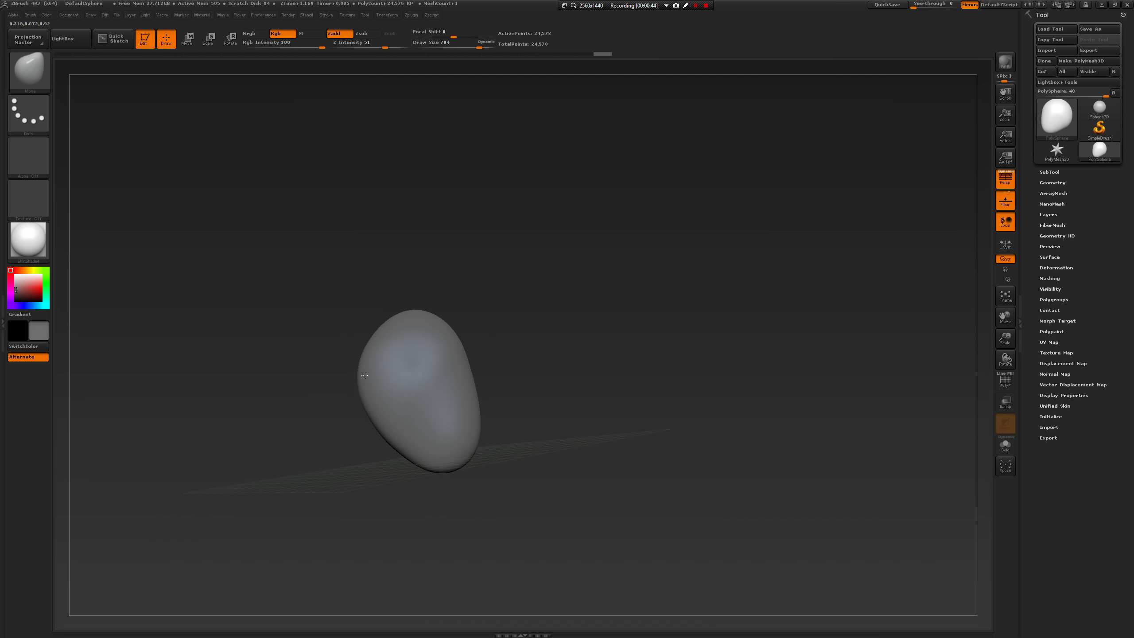
left_click_drag(365, 375, 375, 374)
mouse_move(502, 336)
left_mouse_down()
mouse_move(464, 343)
mouse_move(436, 370)
left_mouse_up()
mouse_move(445, 308)
left_mouse_down()
mouse_move(448, 299)
mouse_move(458, 317)
mouse_move(462, 295)
left_mouse_up()
left_click_drag(505, 410, 500, 410)
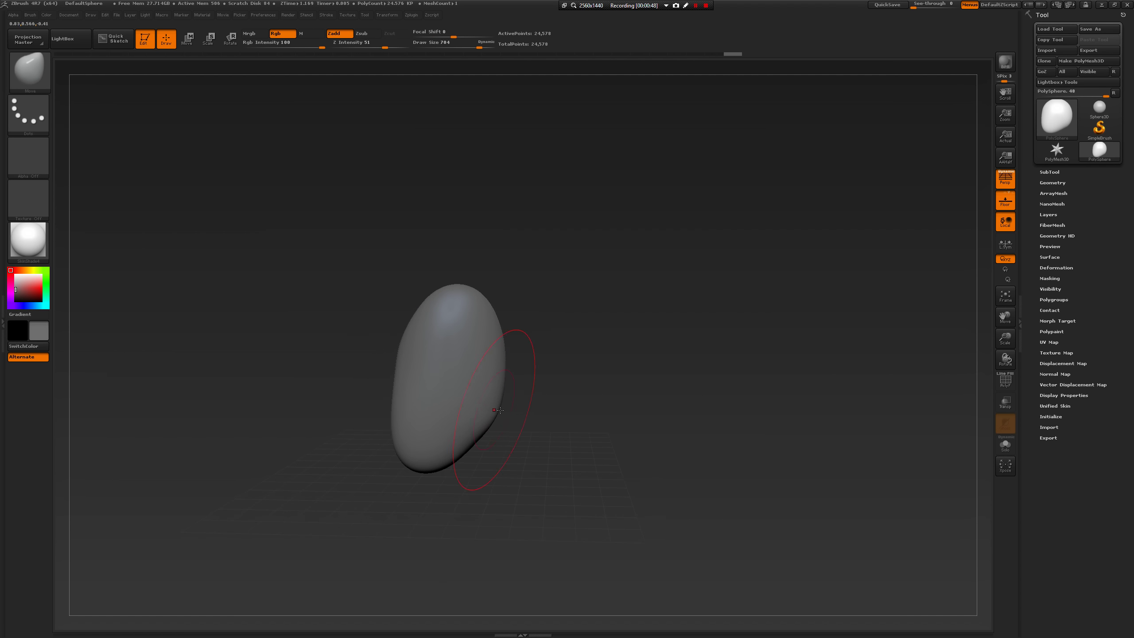
Adjust the Move brush's draw size and reshape the upper side and top of the elongated form.
key("s")
left_click(498, 354)
left_click_drag(501, 345, 495, 344)
mouse_move(559, 359)
left_mouse_down()
mouse_move(519, 359)
mouse_move(547, 375)
mouse_move(455, 311)
mouse_move(468, 278)
left_mouse_up()
key("s")
key("s")
left_click(547, 376)
left_click_drag(545, 298, 518, 307)
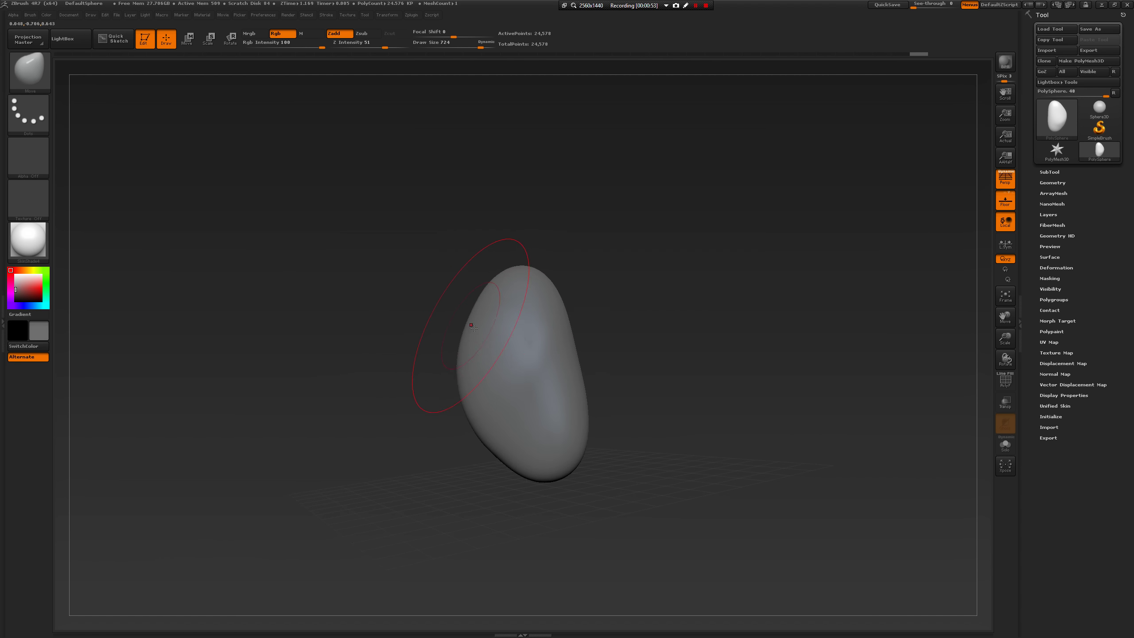
Shift the form's sides and lower edge with the Move brush to flatten its base at a slant.
left_click_drag(419, 381, 412, 391)
mouse_move(503, 402)
left_mouse_down()
mouse_move(502, 437)
mouse_move(447, 469)
left_mouse_up()
left_click_drag(464, 453, 470, 447)
mouse_move(402, 474)
left_mouse_down()
mouse_move(429, 451)
mouse_move(415, 441)
mouse_move(412, 480)
mouse_move(423, 467)
mouse_move(418, 442)
left_mouse_up()
Set the draw size to 411 and push out the lower corners and bottom tip of the form.
key("s")
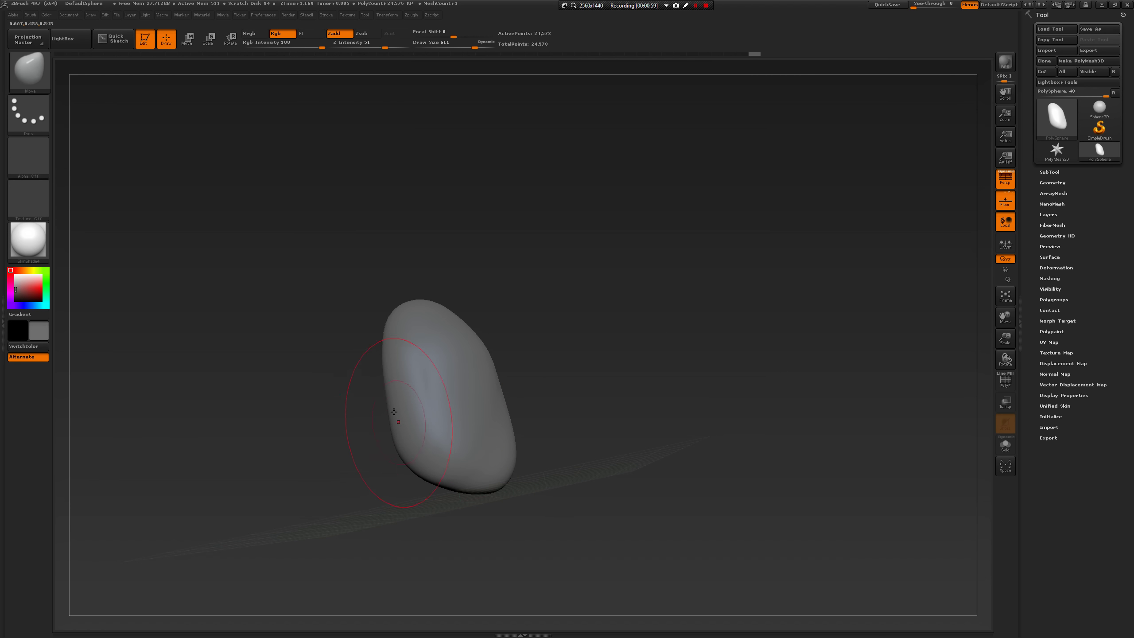
left_click_drag(342, 465, 409, 473)
left_click_drag(498, 474, 507, 491)
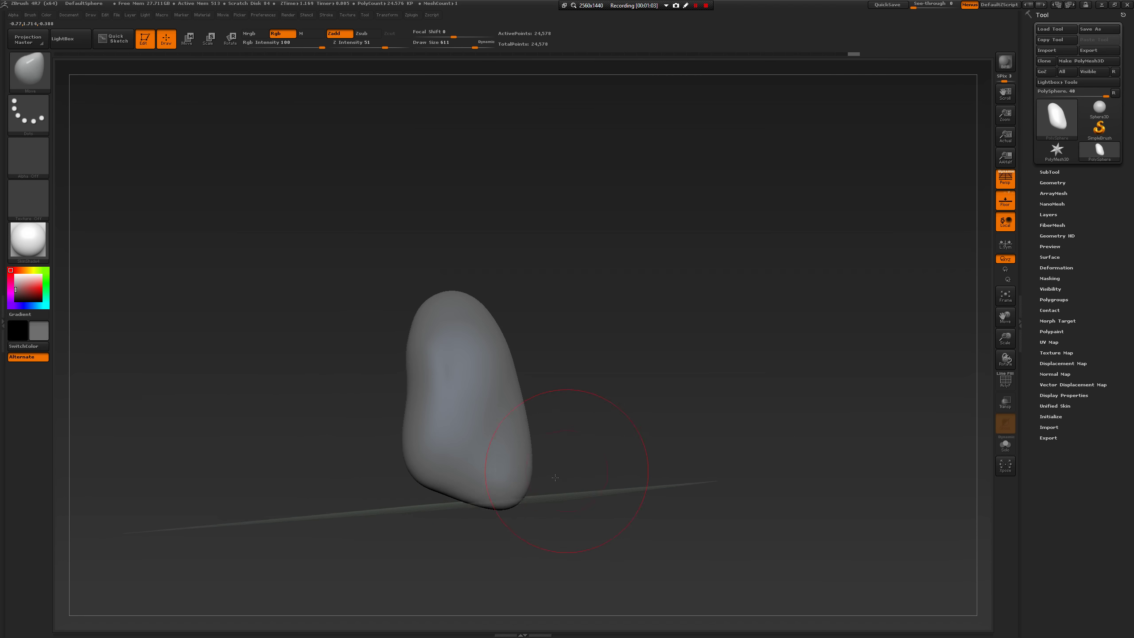
left_click_drag(568, 471, 503, 488, "shift")
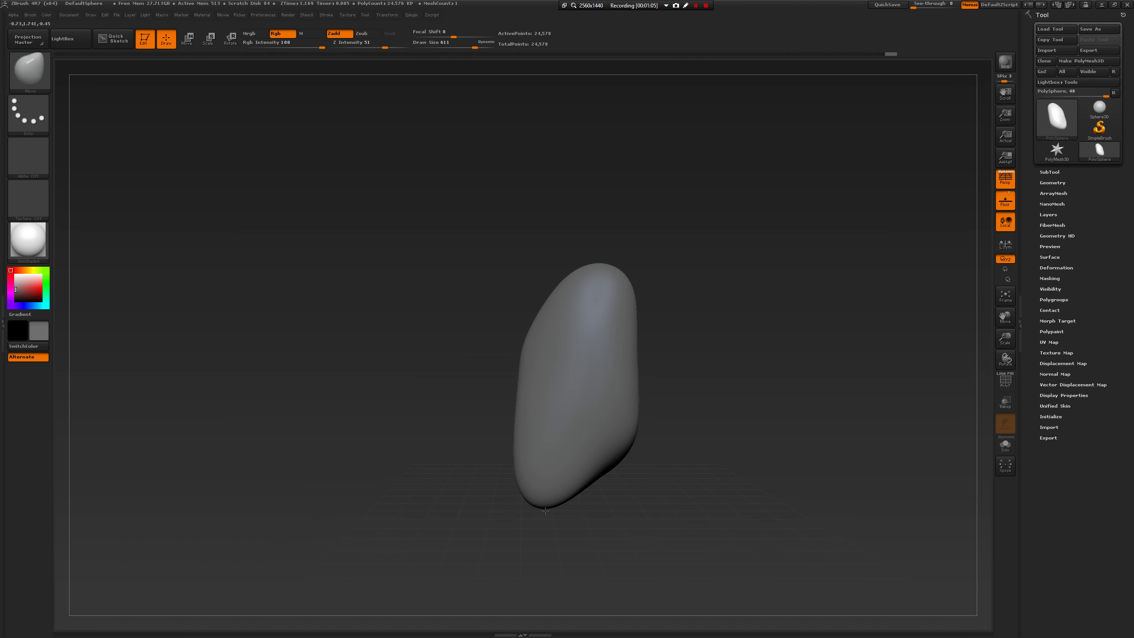
left_click_drag(559, 526, 583, 518)
left_click_drag(568, 469, 576, 474)
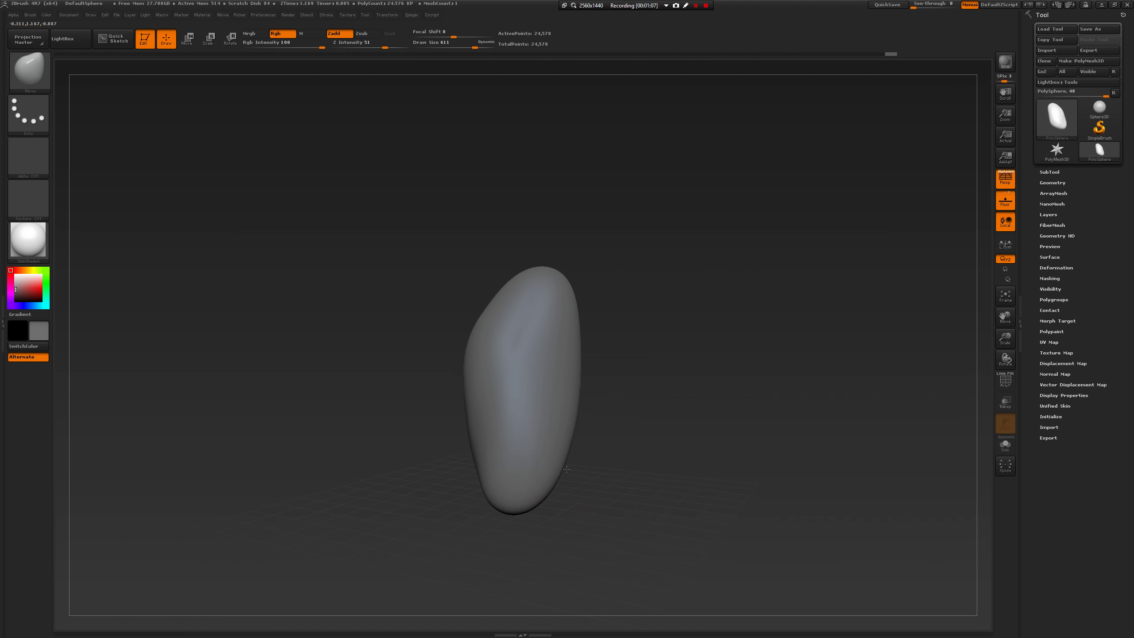
mouse_move(552, 514)
left_mouse_down()
mouse_move(511, 494)
mouse_move(496, 504)
mouse_move(531, 525)
mouse_move(565, 516)
left_mouse_up()
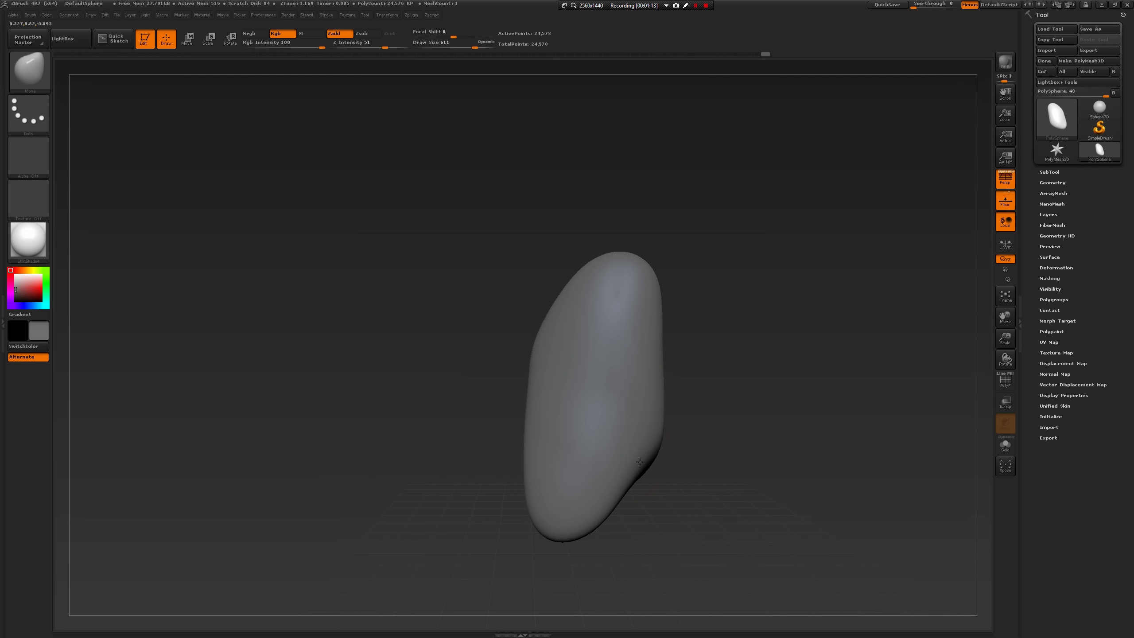
Refine the contour around the form's narrow top with the Move brush, adjusting the draw size.
left_click_drag(694, 405, 634, 407)
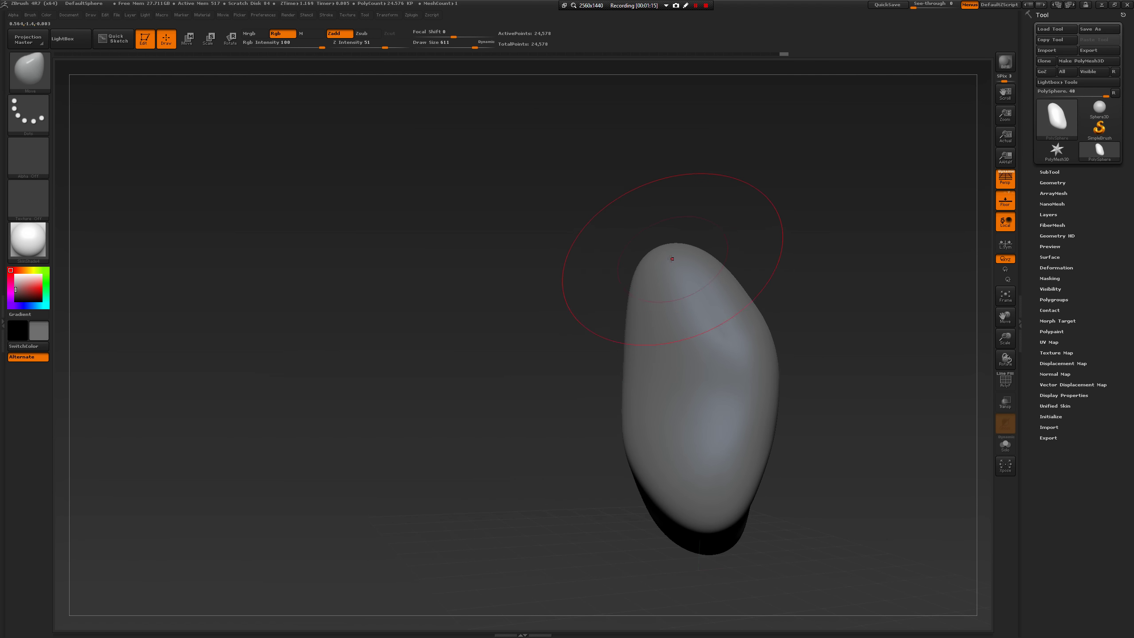
mouse_move(749, 244)
left_mouse_down()
mouse_move(764, 269)
mouse_move(613, 284)
mouse_move(592, 274)
mouse_move(624, 279)
left_mouse_up()
key("space")
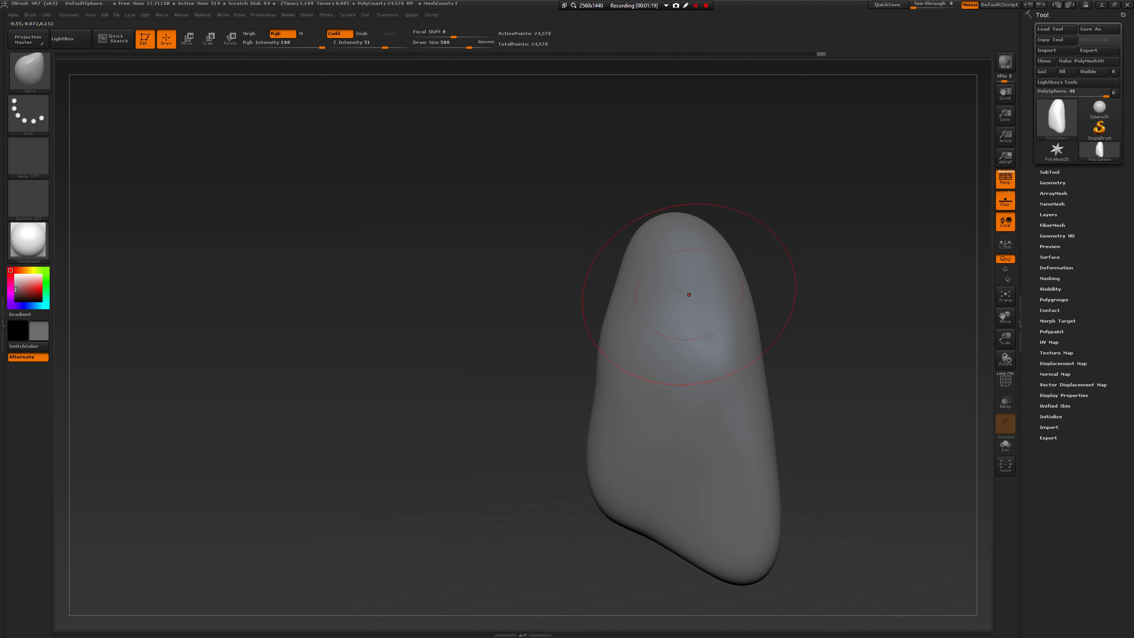
right_click_drag(678, 292, 636, 371)
mouse_move(522, 392)
left_mouse_down("alt")
mouse_move(445, 407)
mouse_move(481, 380)
left_mouse_up("alt")
Enlarge the Move brush and adjust the form's broad side contours from several angles.
key("space")
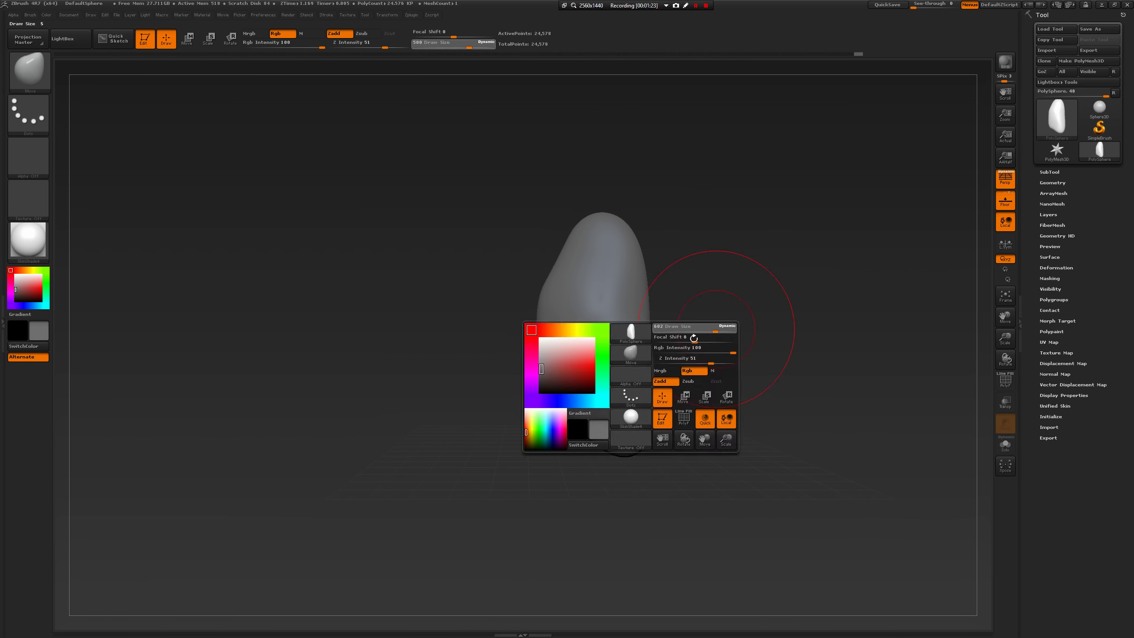
key("space")
left_click_drag(633, 380, 643, 380)
left_click_drag(491, 371, 568, 353)
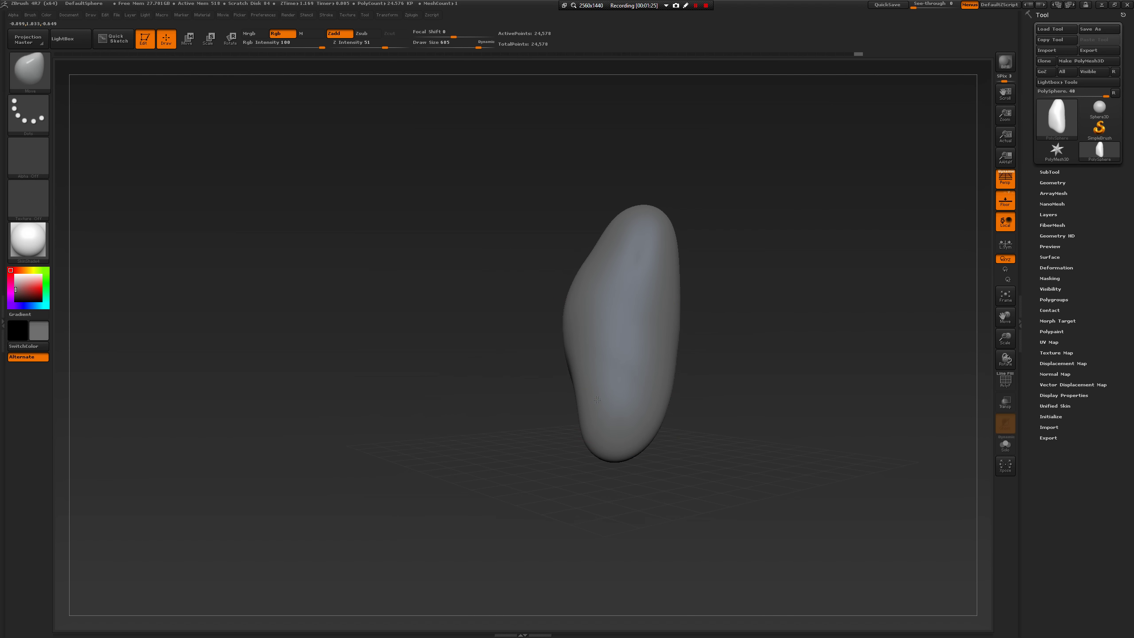
mouse_move(550, 428)
left_mouse_down()
mouse_move(593, 430)
mouse_move(623, 460)
mouse_move(594, 472)
mouse_move(600, 453)
mouse_move(722, 380)
mouse_move(780, 372)
mouse_move(626, 357)
left_mouse_up()
mouse_move(720, 309)
left_mouse_down()
mouse_move(621, 335)
mouse_move(637, 329)
left_mouse_up()
Hide the floor grid and nudge the form's lower side contours with the Move brush.
left_click(1005, 202)
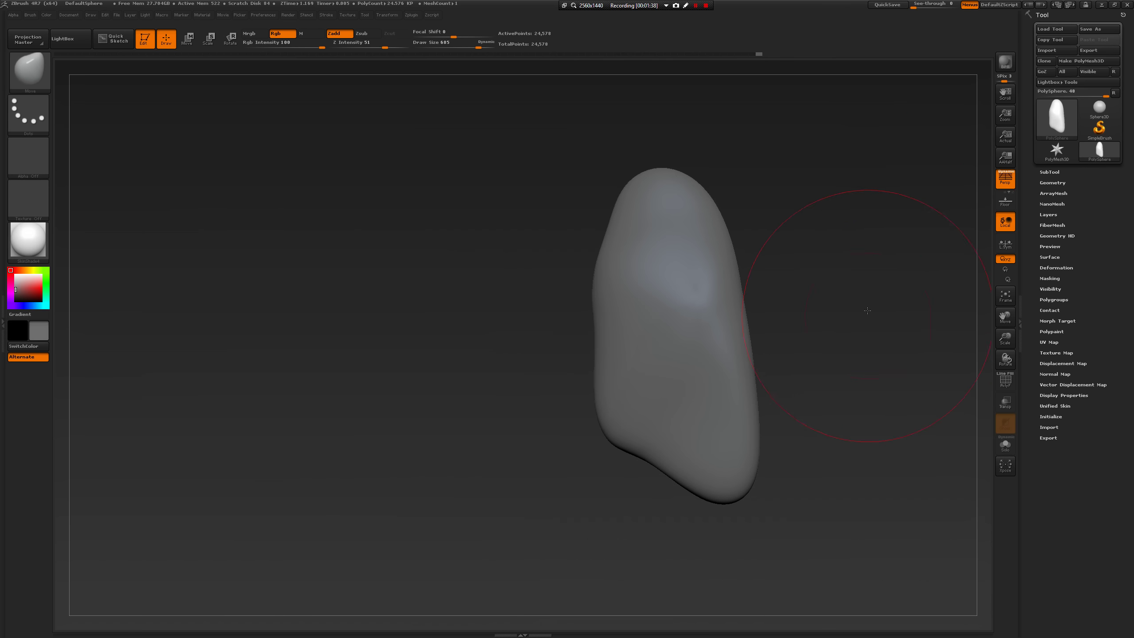
left_click_drag(902, 282, 733, 332)
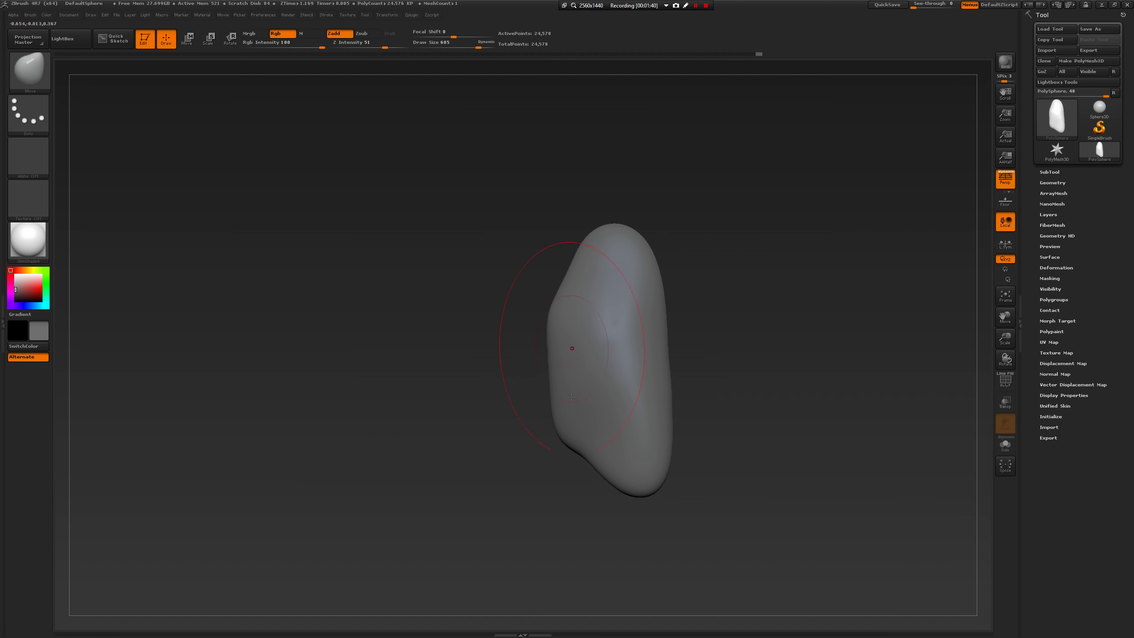
left_click_drag(564, 416, 586, 410)
left_click_drag(696, 413, 556, 453)
left_click_drag(679, 393, 688, 349)
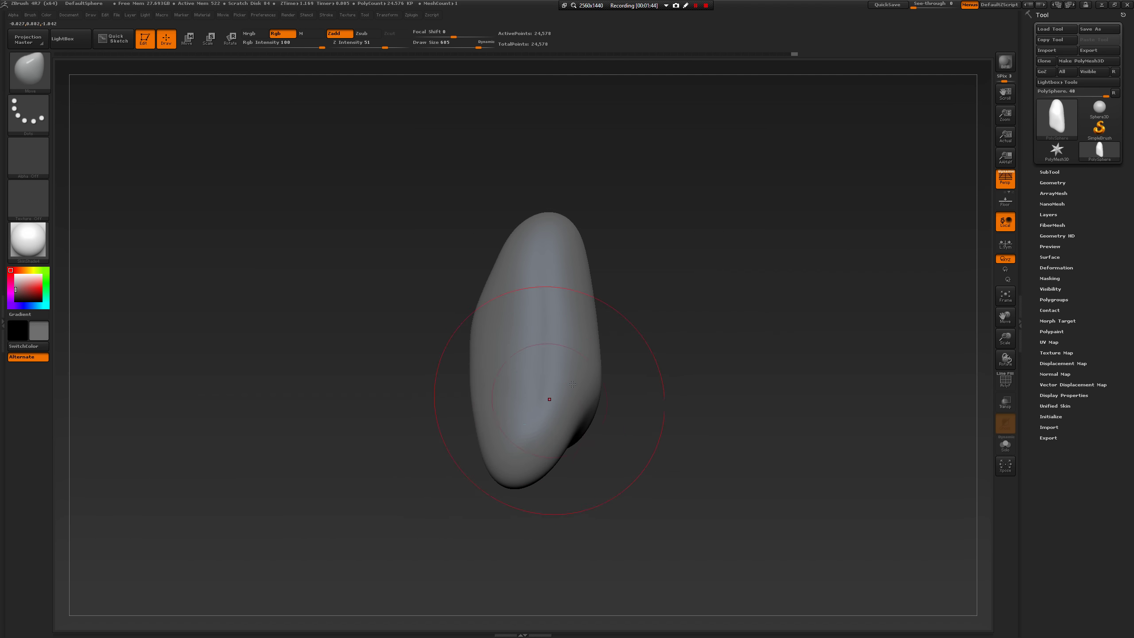
Reduce the Move brush's draw size to 422 and pull a bulge out of the form's upper side.
mouse_move(666, 405)
left_mouse_down()
mouse_move(688, 398)
mouse_move(653, 368)
left_mouse_up()
key("space")
left_click_drag(654, 368, 641, 367)
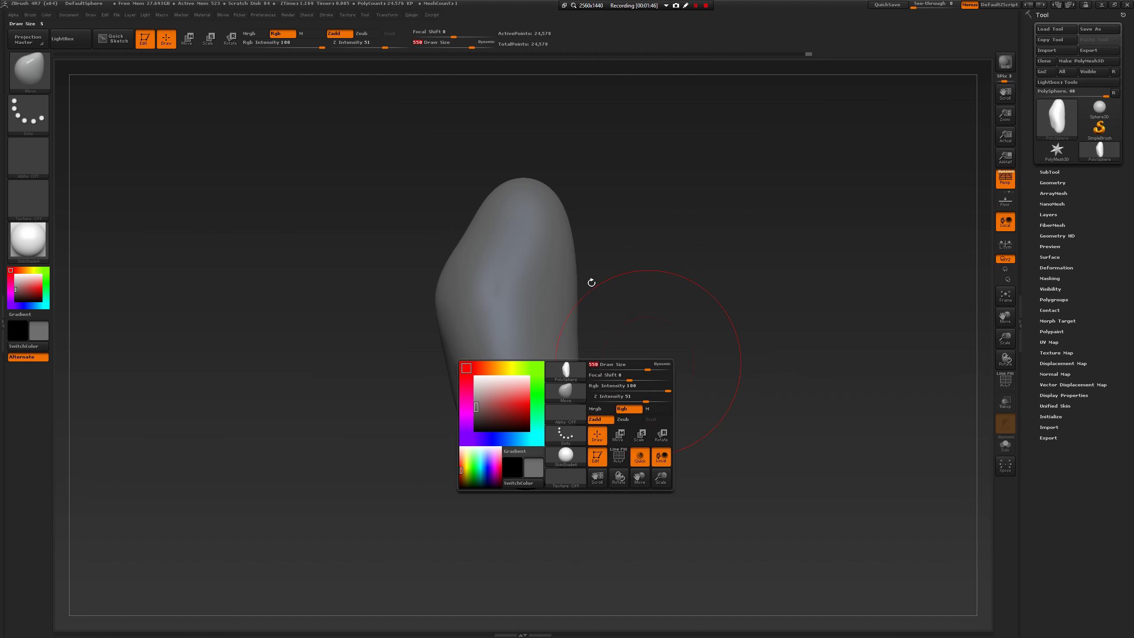
key("space")
key("space")
left_click_drag(570, 260, 574, 260)
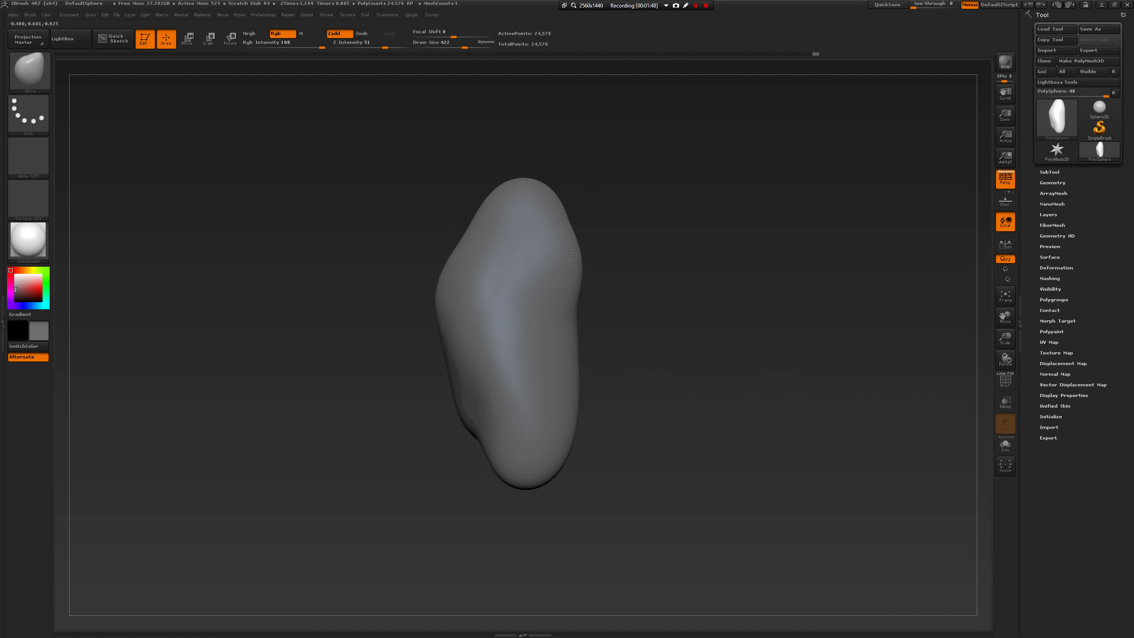
Switch to the TrimDynamic brush with a draw size of 476.
mouse_move(597, 309)
left_mouse_down()
mouse_move(643, 368)
mouse_move(646, 339)
left_mouse_up()
key("b")
key("t")
key("d")
key("space")
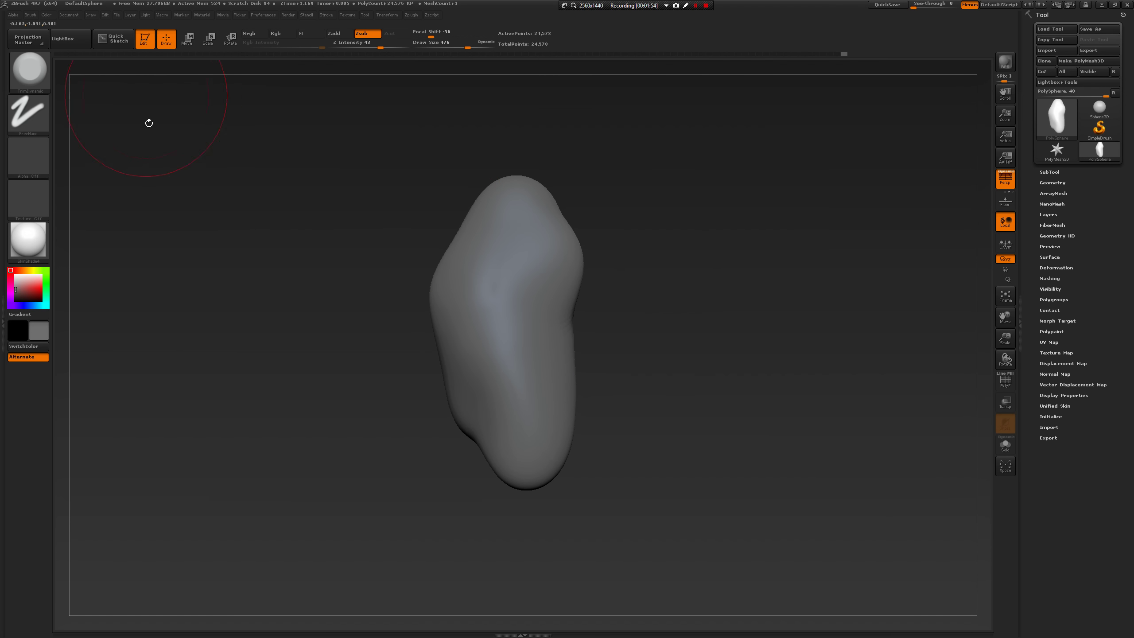
Flatten planes across the form's front, upper side and broad face with TrimDynamic strokes.
mouse_move(438, 447)
left_mouse_down()
mouse_move(484, 338)
mouse_move(492, 427)
mouse_move(536, 368)
left_mouse_up()
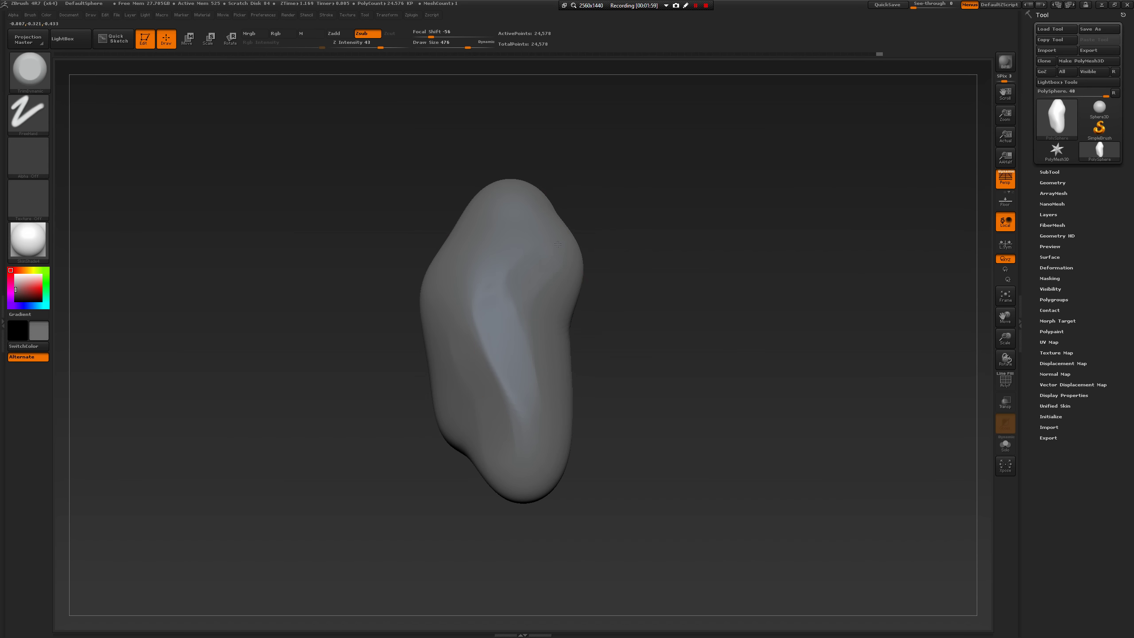
left_click_drag(557, 244, 591, 276)
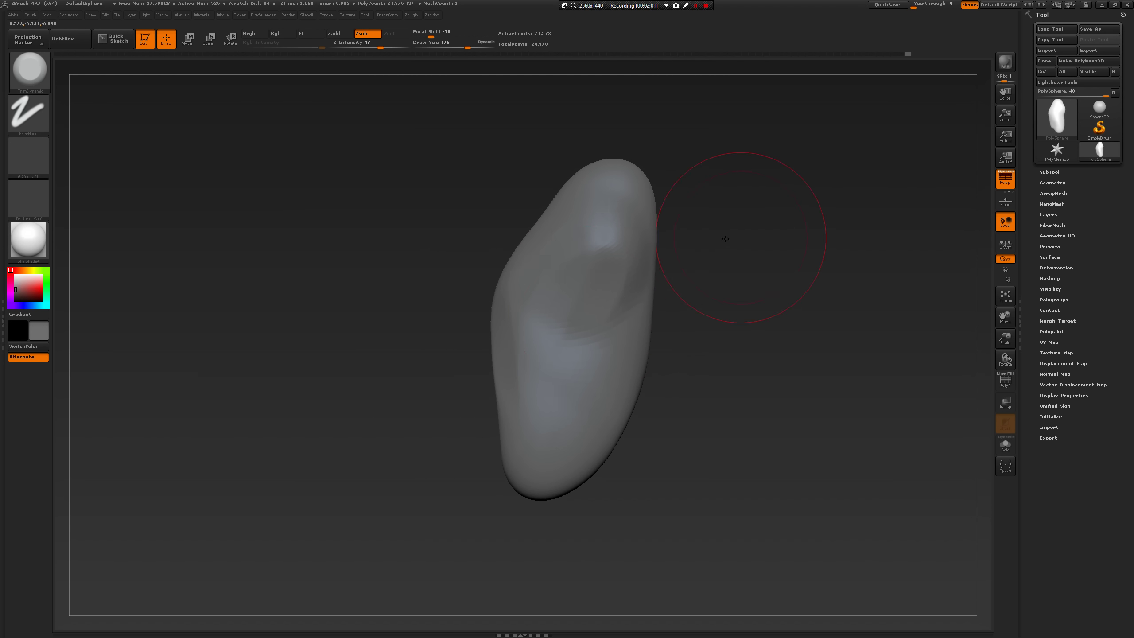
left_click_drag(726, 239, 656, 259)
left_click_drag(456, 228, 546, 271)
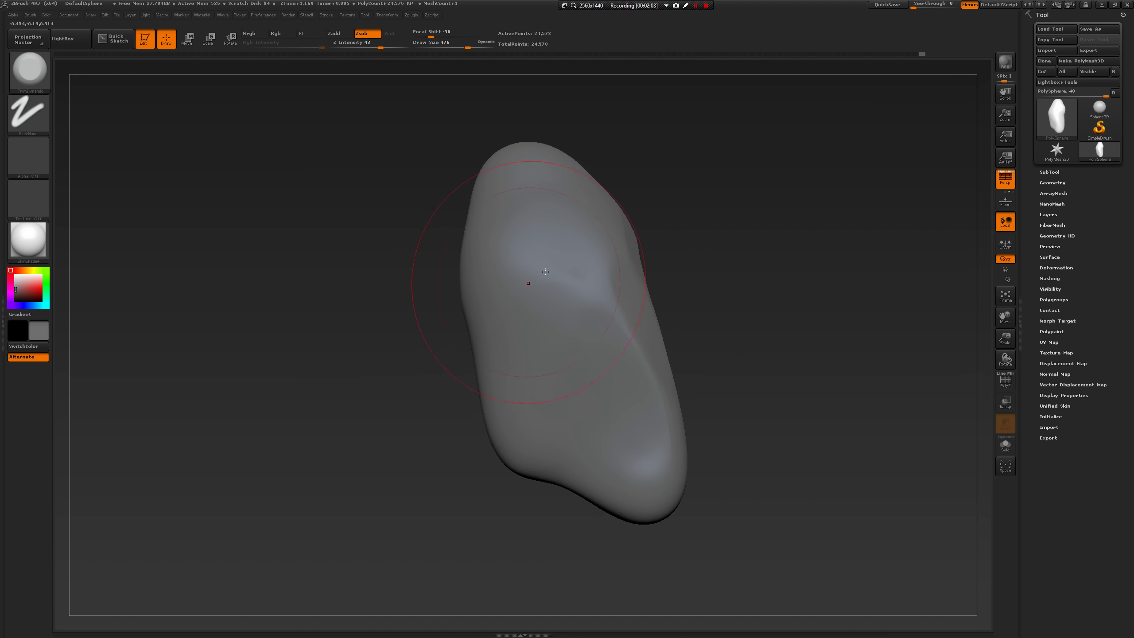
mouse_move(384, 424)
left_mouse_down()
mouse_move(380, 335)
mouse_move(496, 255)
left_mouse_up()
left_click_drag(444, 429, 471, 319)
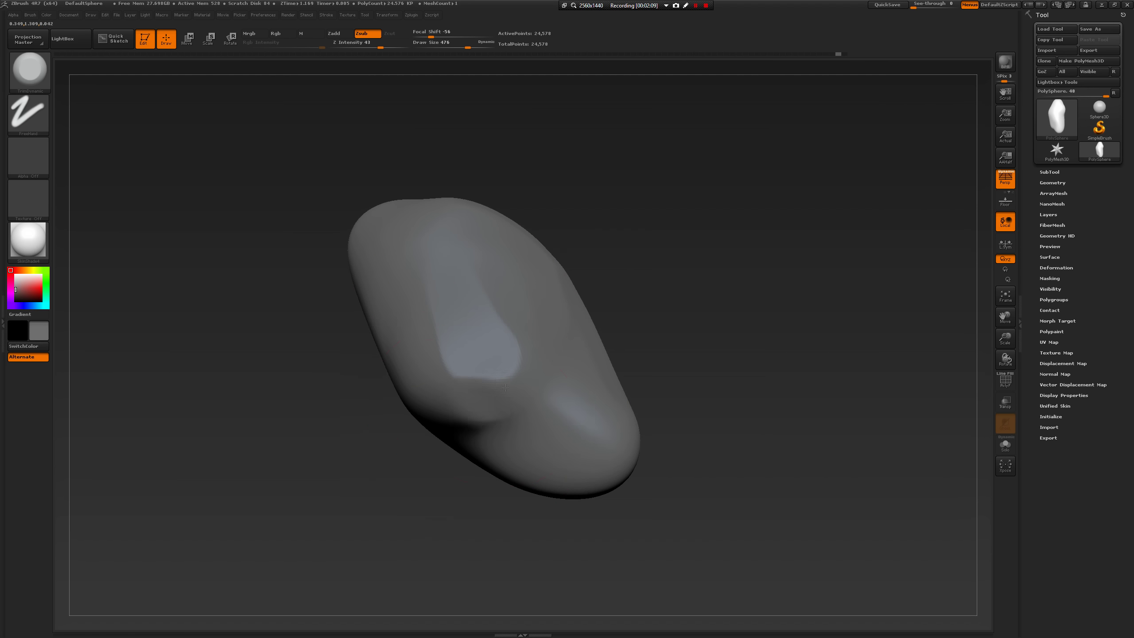
Flatten planes across the form's lower flank and narrow side with TrimDynamic strokes.
mouse_move(440, 358)
left_mouse_down()
mouse_move(420, 355)
mouse_move(528, 383)
mouse_move(560, 364)
mouse_move(617, 380)
mouse_move(362, 527)
mouse_move(422, 444)
left_mouse_up()
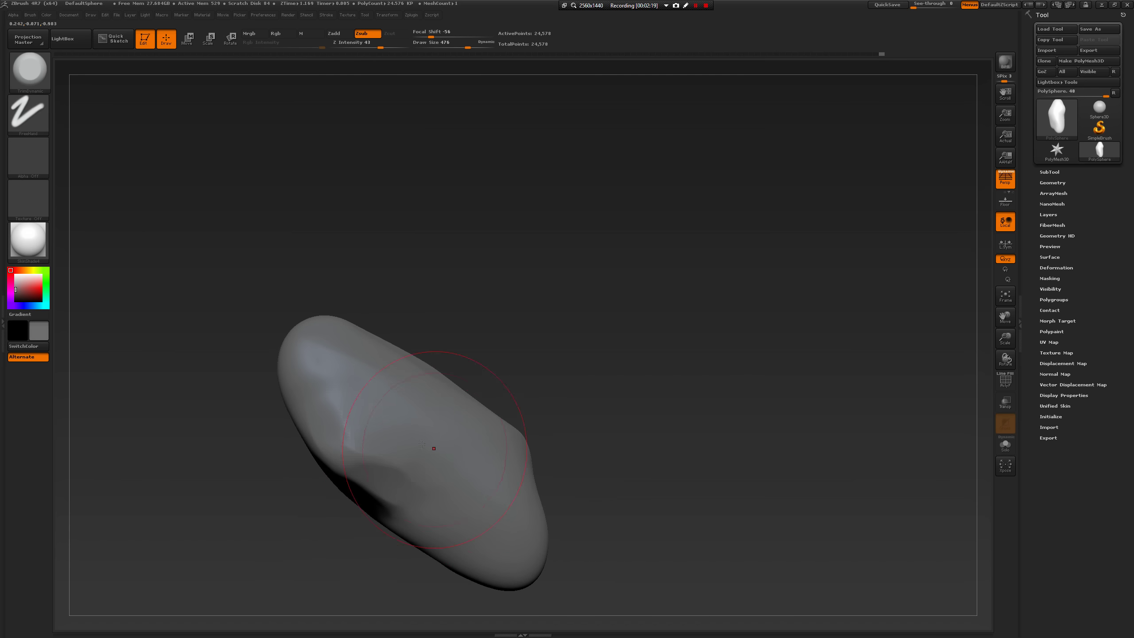
left_click_drag(592, 448, 409, 435)
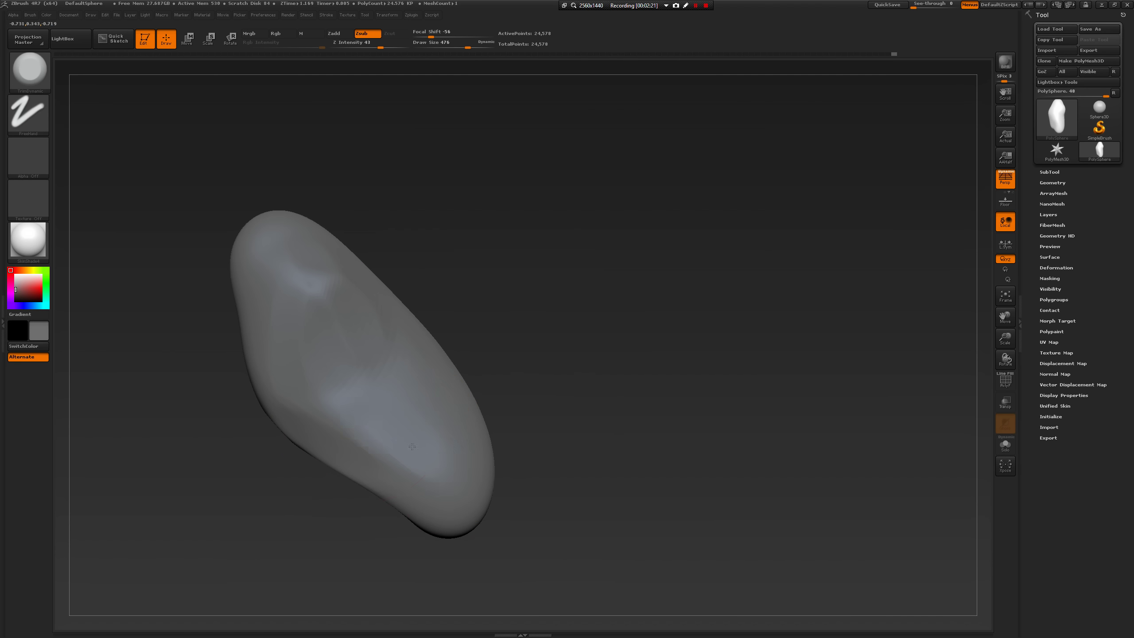
mouse_move(544, 456)
left_mouse_down()
mouse_move(578, 394)
mouse_move(501, 358)
mouse_move(489, 339)
mouse_move(517, 401)
mouse_move(498, 386)
mouse_move(466, 427)
left_mouse_up()
mouse_move(489, 496)
left_mouse_down()
mouse_move(557, 474)
mouse_move(558, 392)
left_mouse_up()
right_click_drag(464, 402, 370, 337)
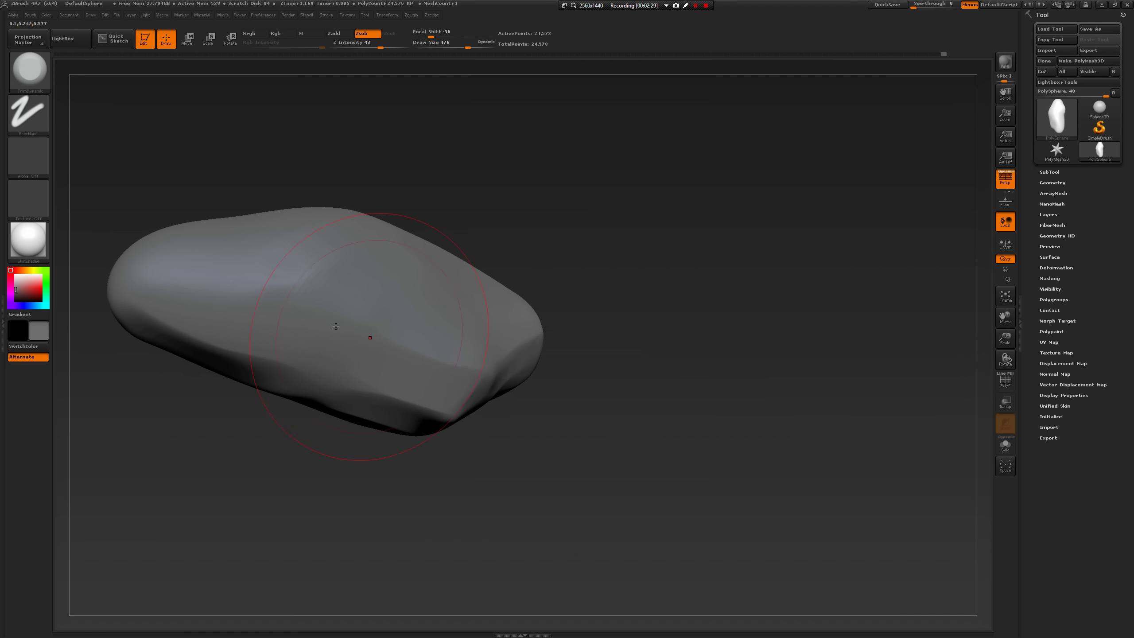
Trim flat planes along the form's long upper side and around its narrower end.
left_click_drag(370, 337, 215, 304)
left_click_drag(250, 421, 379, 423)
left_click_drag(423, 306, 375, 273)
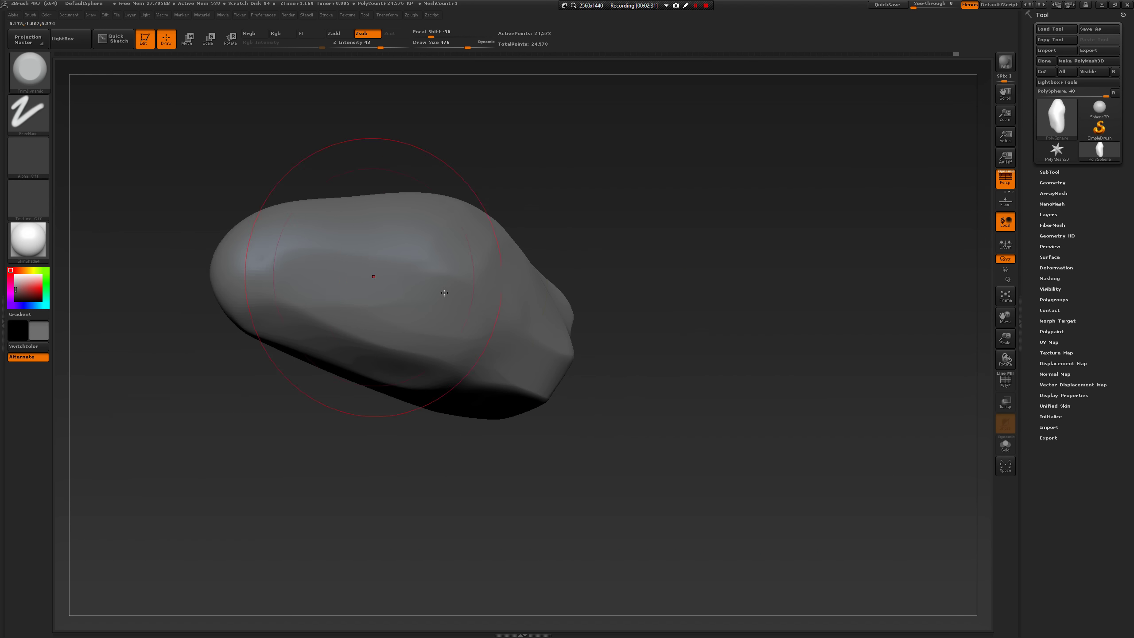
left_click_drag(627, 388, 585, 425)
right_click_drag(648, 319, 651, 272, "ctrl")
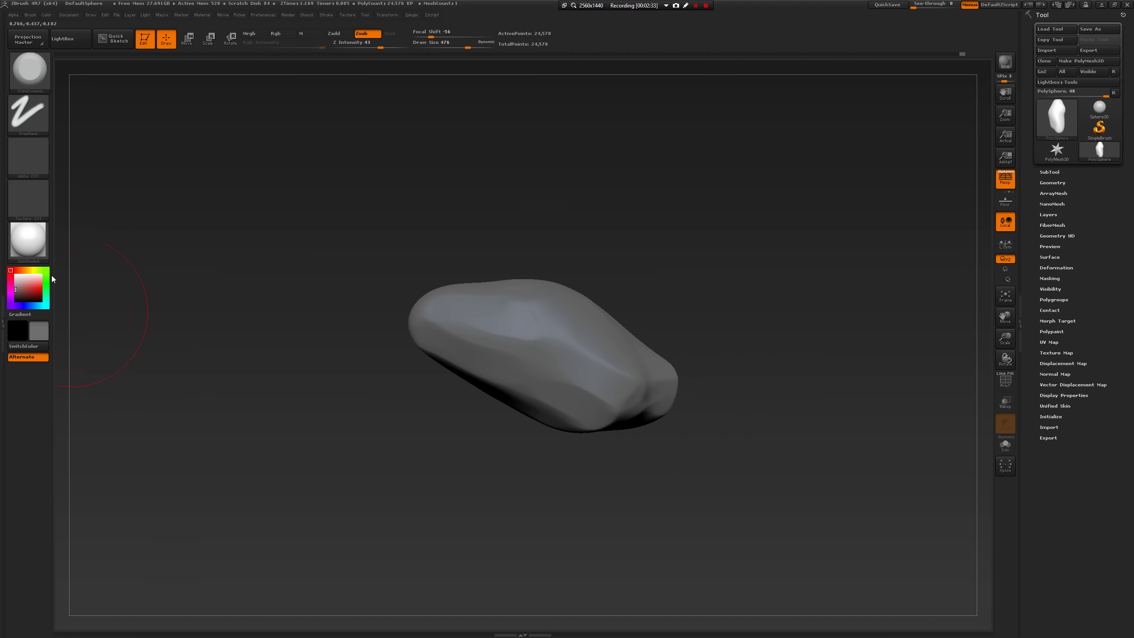
Change the form's material to BasicMaterial and set its colour to white.
left_click(35, 249)
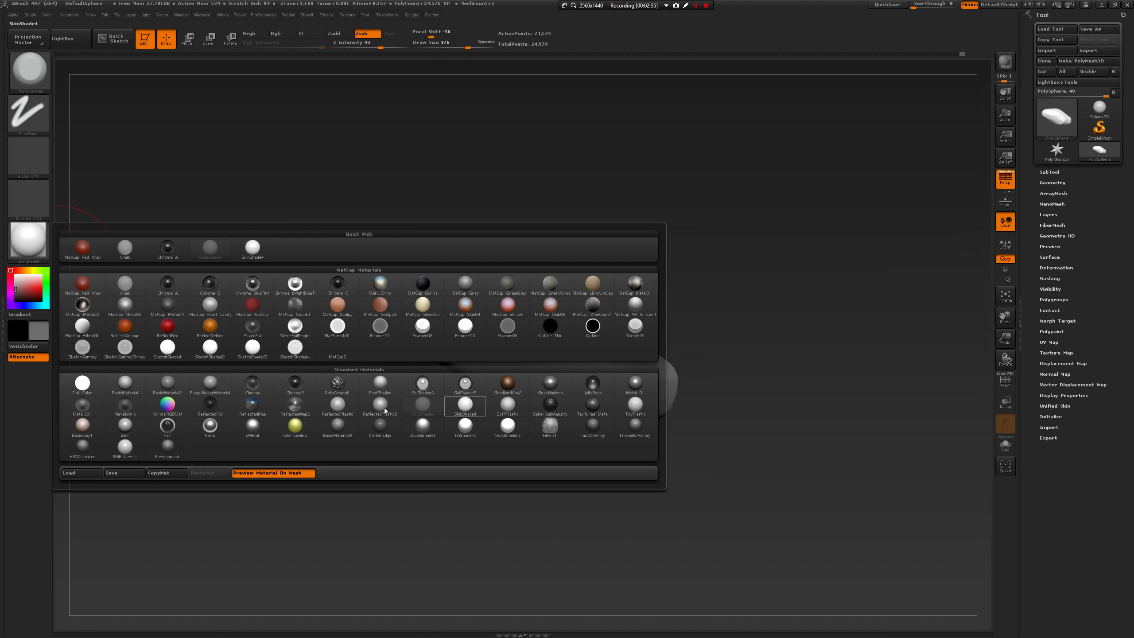
left_click(135, 386)
left_click_drag(306, 397, 314, 433)
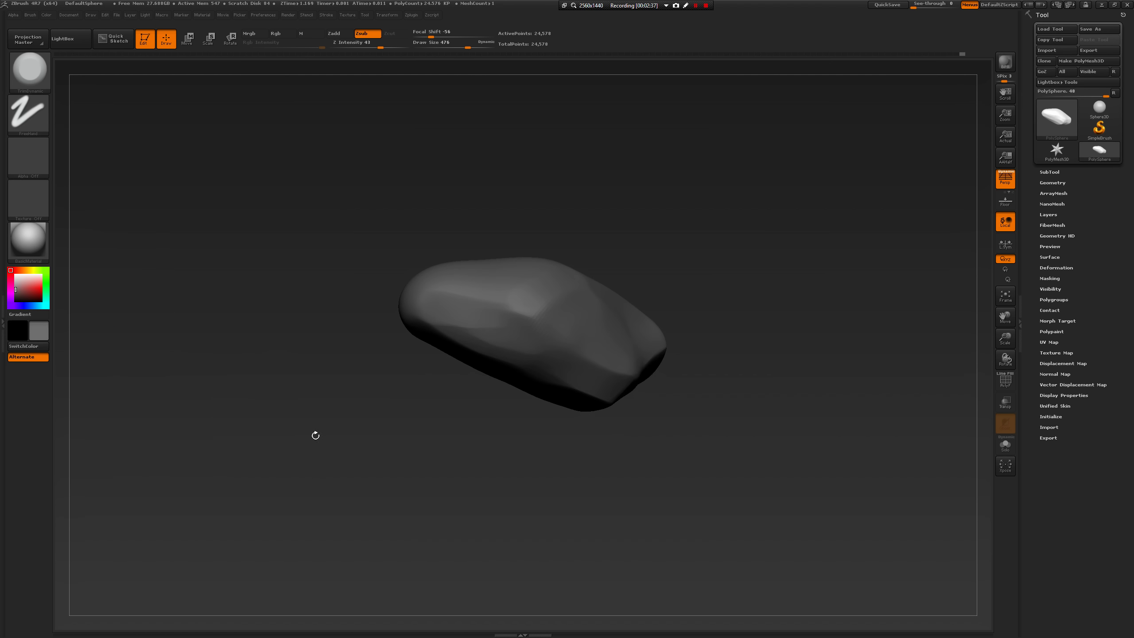
left_click_drag(4, 272, 5, 270)
left_click_drag(311, 383, 348, 367)
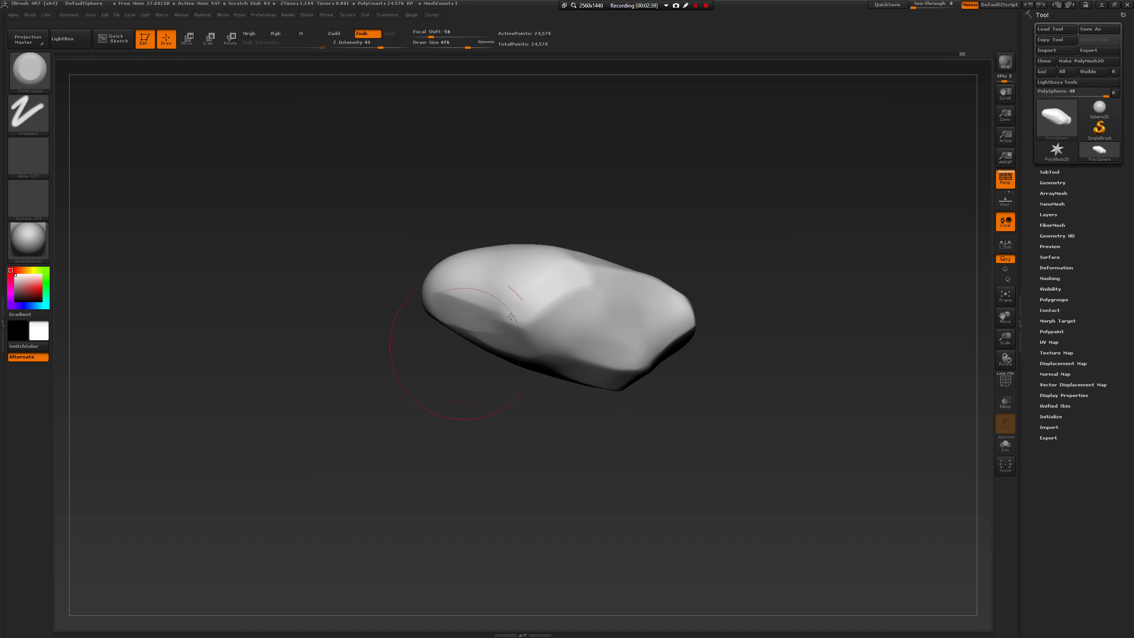
Sharpen the facets in the middle of the form and along its long edges with TrimDynamic.
left_click_drag(546, 339, 564, 296)
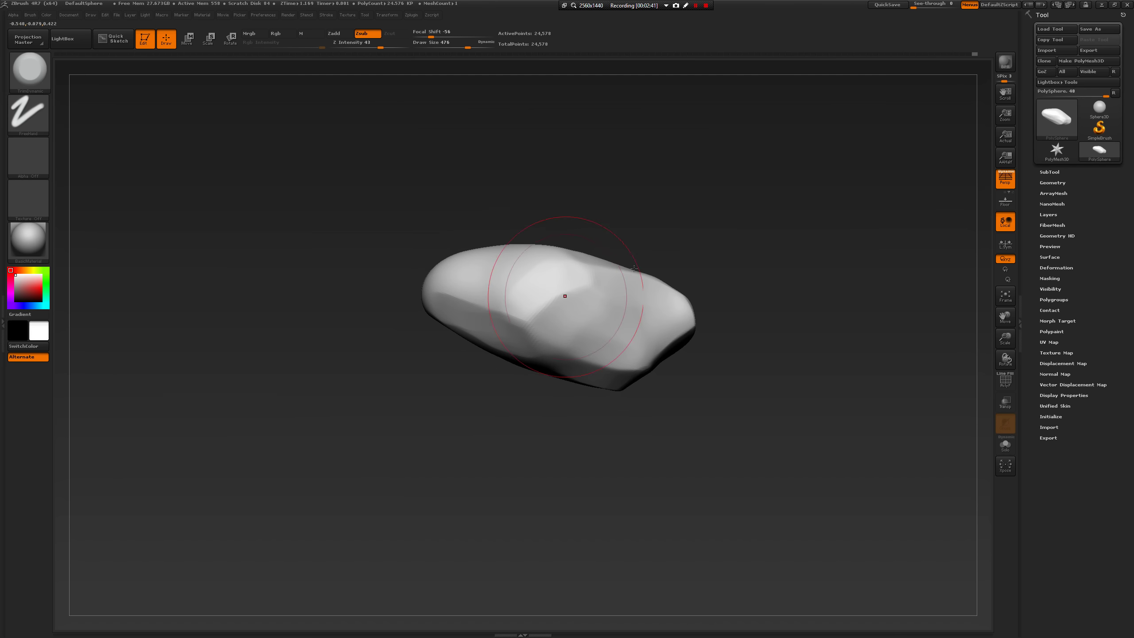
right_click_drag(564, 296, 655, 261)
mouse_move(549, 245)
left_mouse_down()
mouse_move(499, 264)
mouse_move(662, 165)
mouse_move(719, 241)
mouse_move(770, 273)
mouse_move(746, 279)
mouse_move(741, 266)
mouse_move(714, 293)
left_mouse_up()
left_click_drag(550, 289, 554, 268)
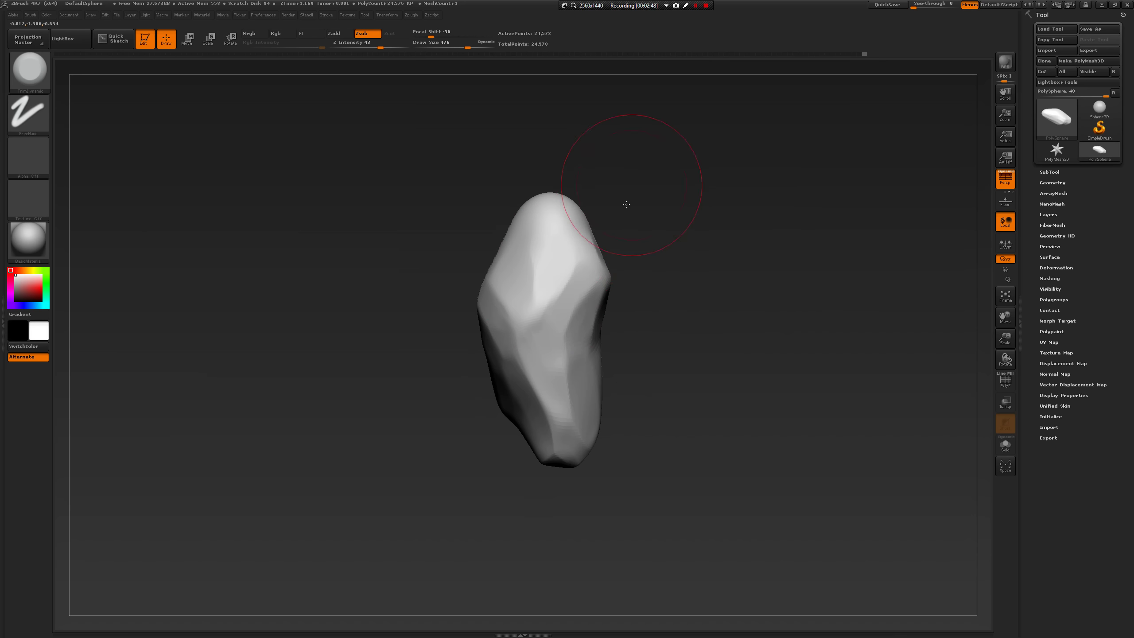
Flatten the upright form's top end and trim long planes down its sides.
left_click_drag(628, 199, 589, 285, "alt")
left_click_drag(573, 309, 324, 372)
left_click_drag(484, 412, 470, 436)
mouse_move(588, 401)
left_mouse_down()
mouse_move(555, 358)
mouse_move(564, 398)
mouse_move(445, 451)
mouse_move(444, 364)
mouse_move(493, 436)
mouse_move(473, 510)
left_mouse_up()
mouse_move(625, 497)
left_mouse_down("shift")
mouse_move(606, 383)
mouse_move(673, 418)
mouse_move(614, 362)
mouse_move(654, 362)
mouse_move(664, 436)
mouse_move(670, 411)
left_mouse_up("shift")
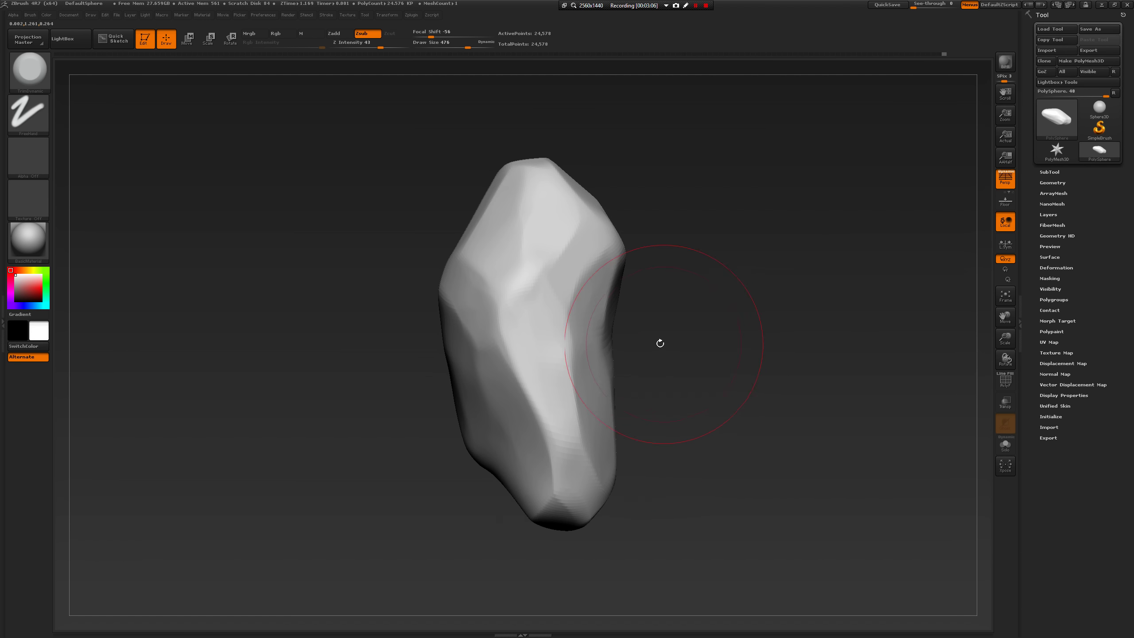
Switch to the ClayBuildup brush, set its draw size to 305 and try a stroke on the broad face, undoing it.
key("b")
key("c")
key("b")
key("space")
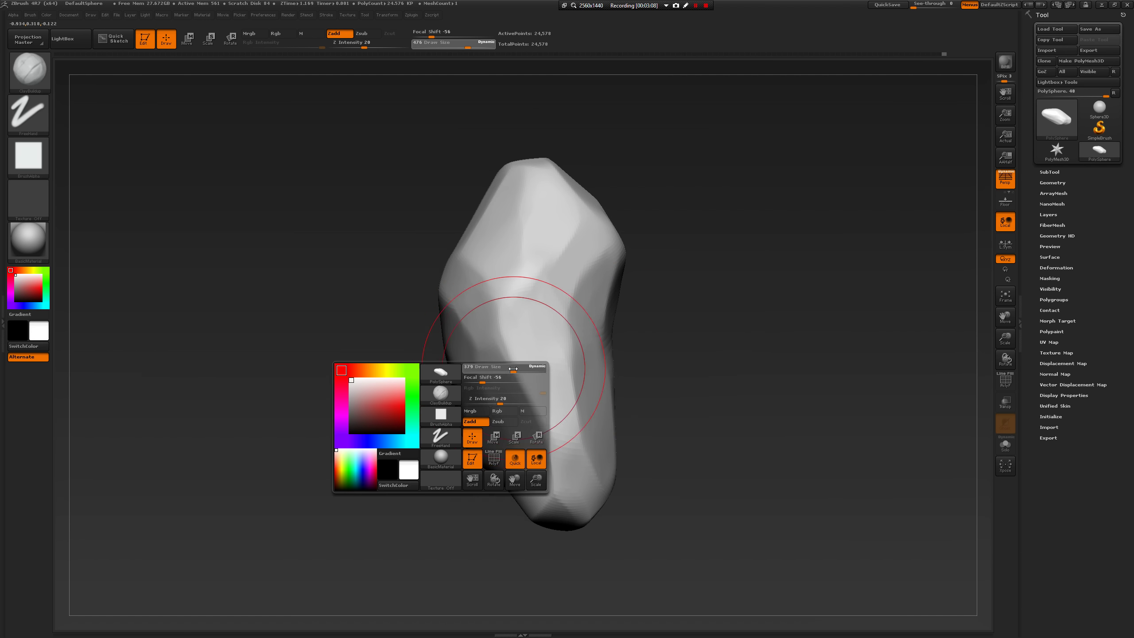
mouse_move(348, 430)
left_mouse_down()
mouse_move(364, 436)
mouse_move(440, 393)
left_mouse_up()
key("space")
left_click_drag(517, 352, 506, 380)
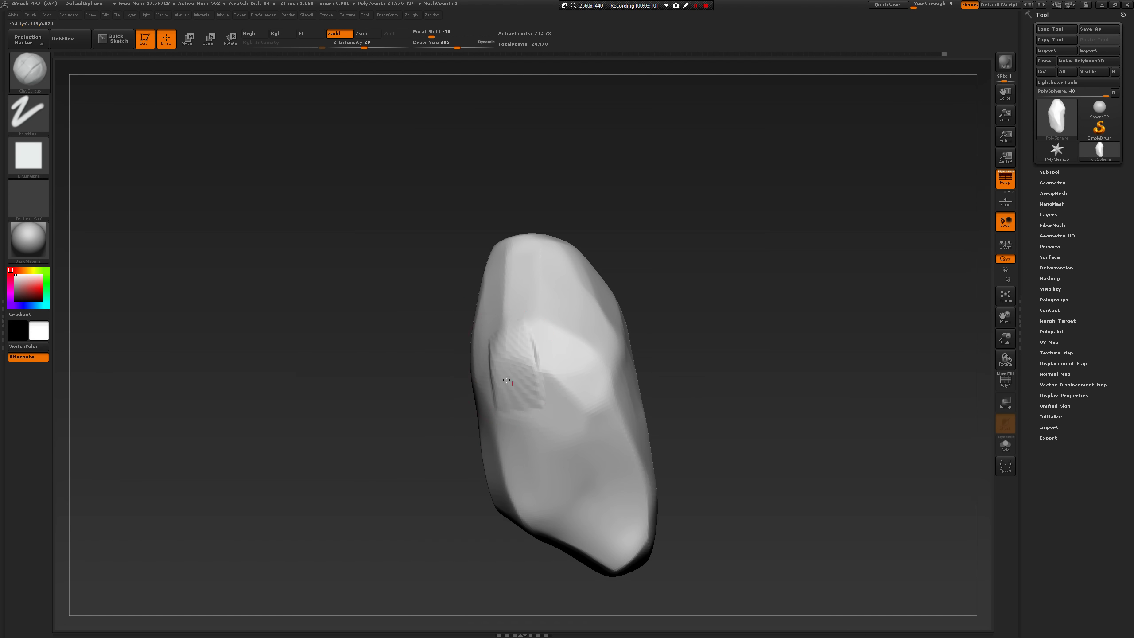
key("ctrl+z")
Reduce the draw size to 202, adjust the focal shift and build up a raised clay patch on the upper side face.
mouse_move(673, 339)
left_mouse_down()
mouse_move(768, 287)
mouse_move(562, 359)
mouse_move(579, 349)
mouse_move(609, 367)
mouse_move(585, 378)
mouse_move(574, 349)
mouse_move(560, 349)
left_mouse_up()
key("space")
key("space")
key("space")
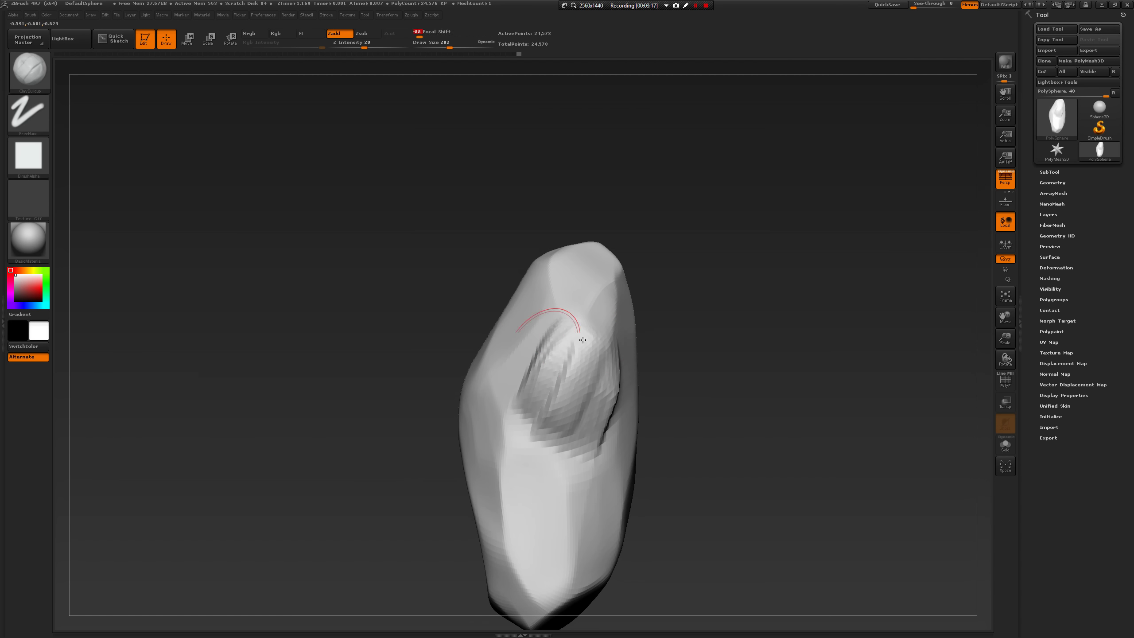
key("space")
left_click_drag(540, 386, 577, 353)
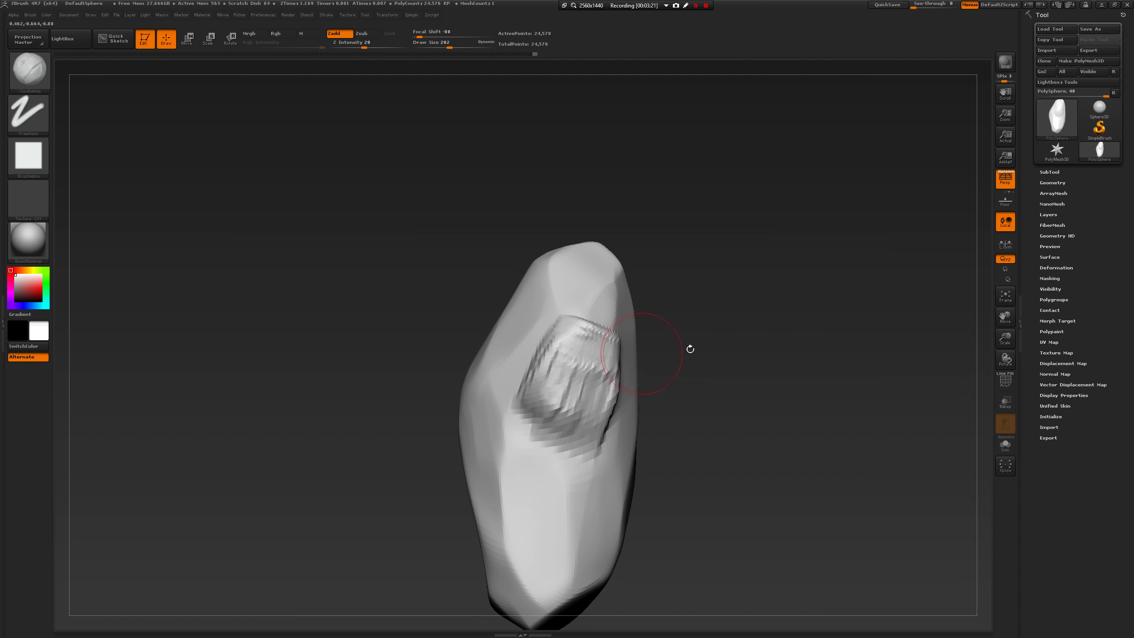
Carve a groove below the raised patch and add overlapping clay strokes toward the form's lower end.
left_click_drag(691, 350, 592, 357)
left_click_drag(465, 441, 469, 379, "alt")
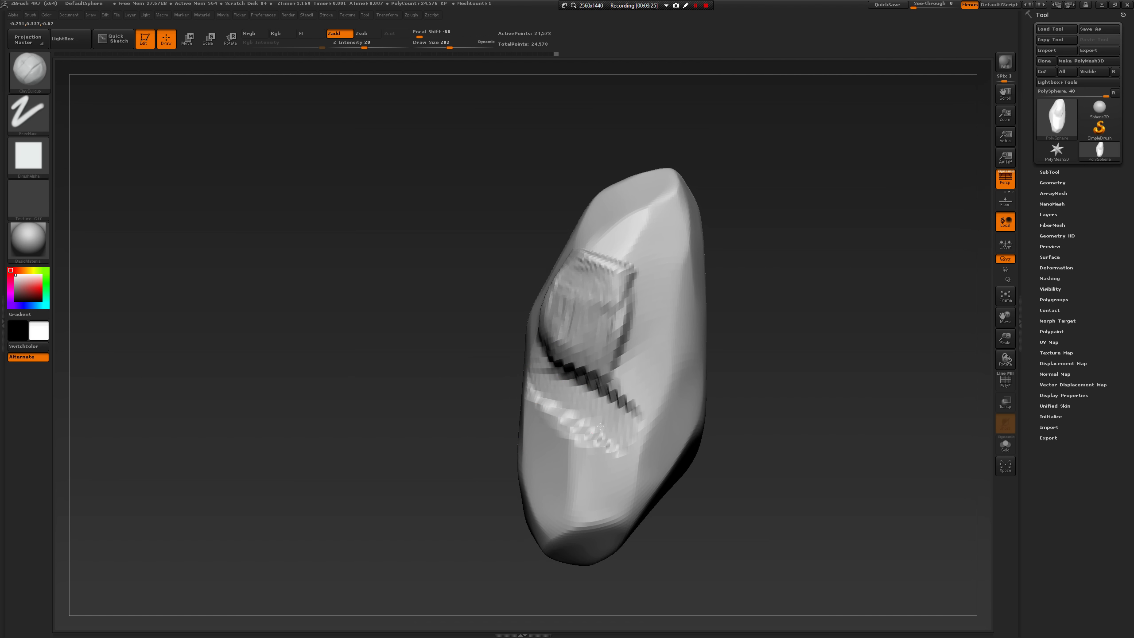
left_click_drag(758, 390, 754, 358)
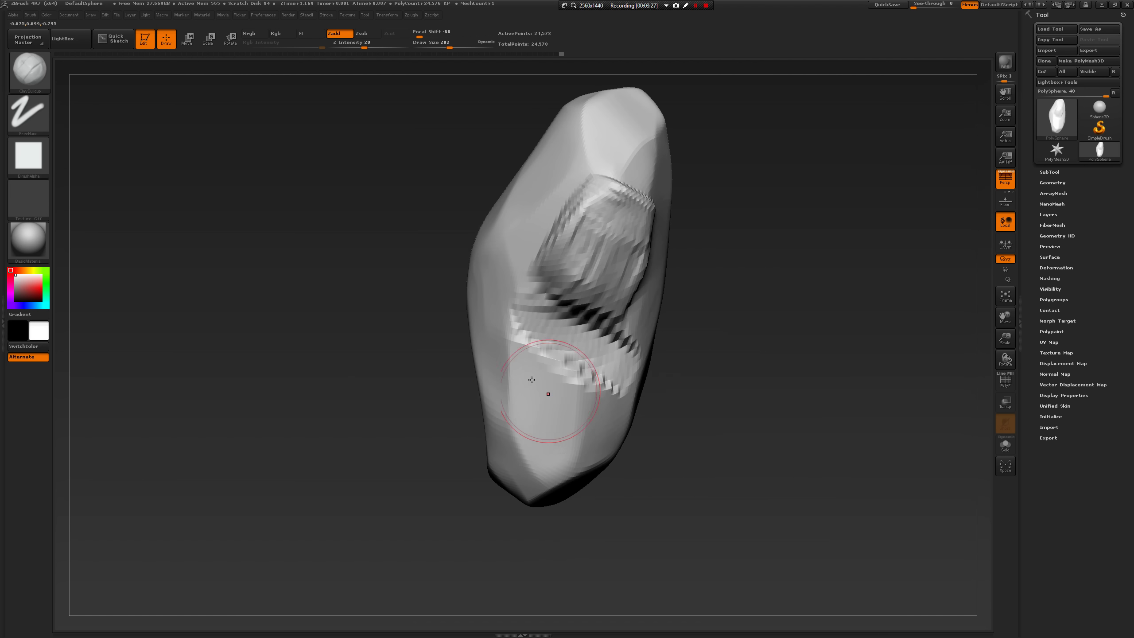
left_click_drag(589, 403, 568, 402)
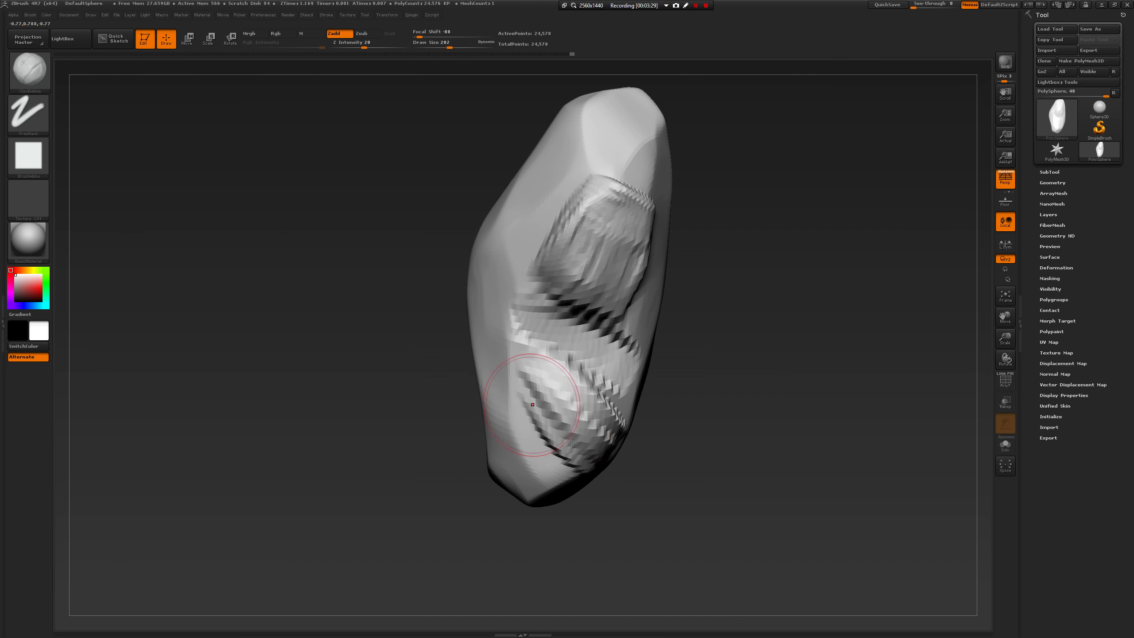
mouse_move(572, 445)
left_mouse_down("shift")
mouse_move(558, 400)
mouse_move(605, 469)
mouse_move(576, 467)
left_mouse_up("shift")
Set the ClayBuildup draw size to 257, build up a bulge on the lower flank and smooth it.
mouse_move(585, 507)
left_mouse_down()
mouse_move(654, 496)
mouse_move(642, 432)
mouse_move(505, 387)
left_mouse_up()
key("space")
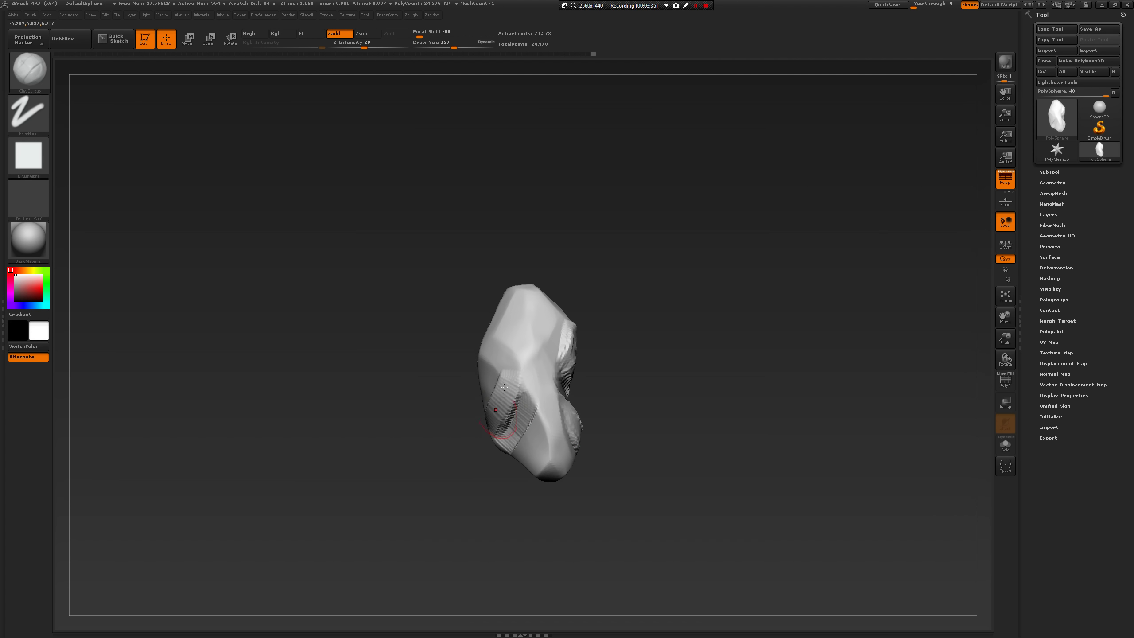
key("shift")
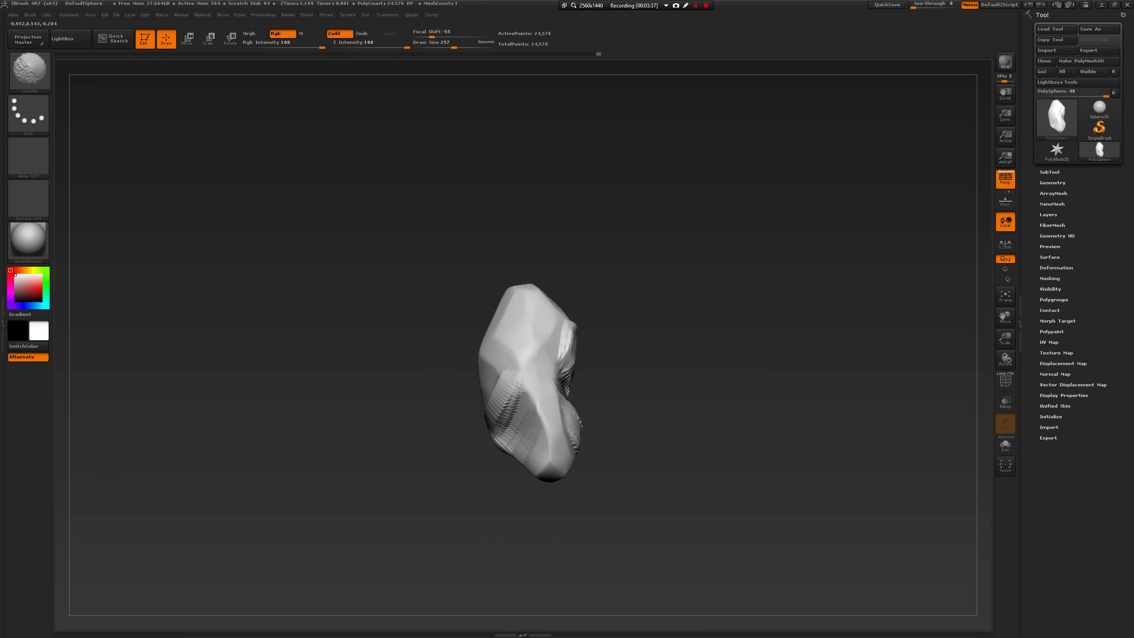
left_click_drag(454, 433, 480, 426)
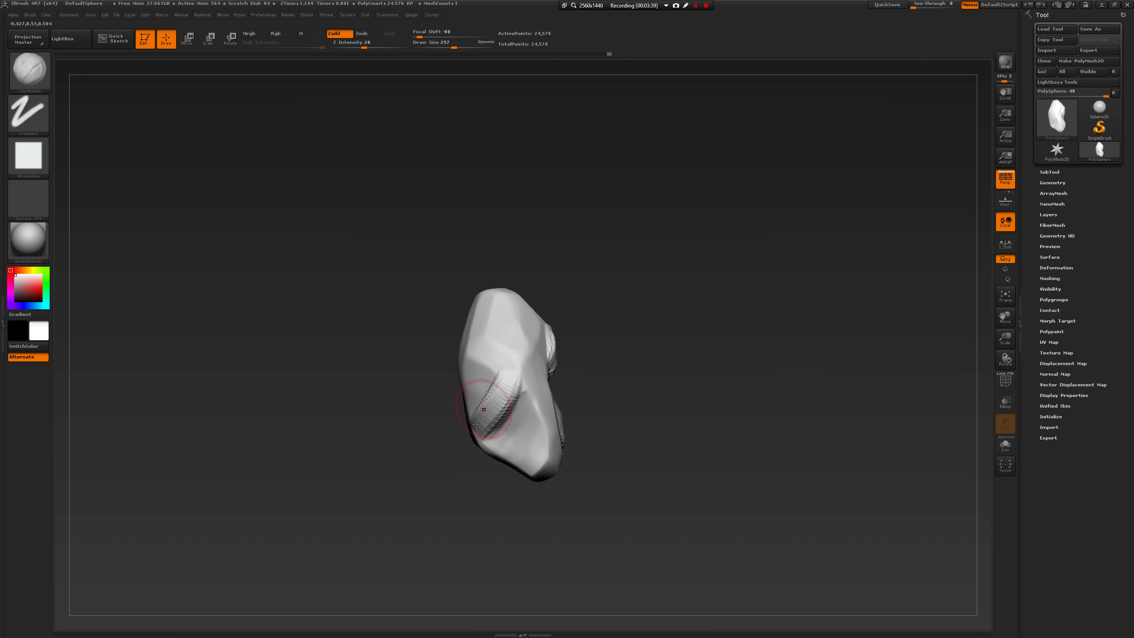
mouse_move(494, 388)
left_mouse_down()
mouse_move(451, 469)
mouse_move(480, 456)
mouse_move(461, 423)
left_mouse_up()
key("shift")
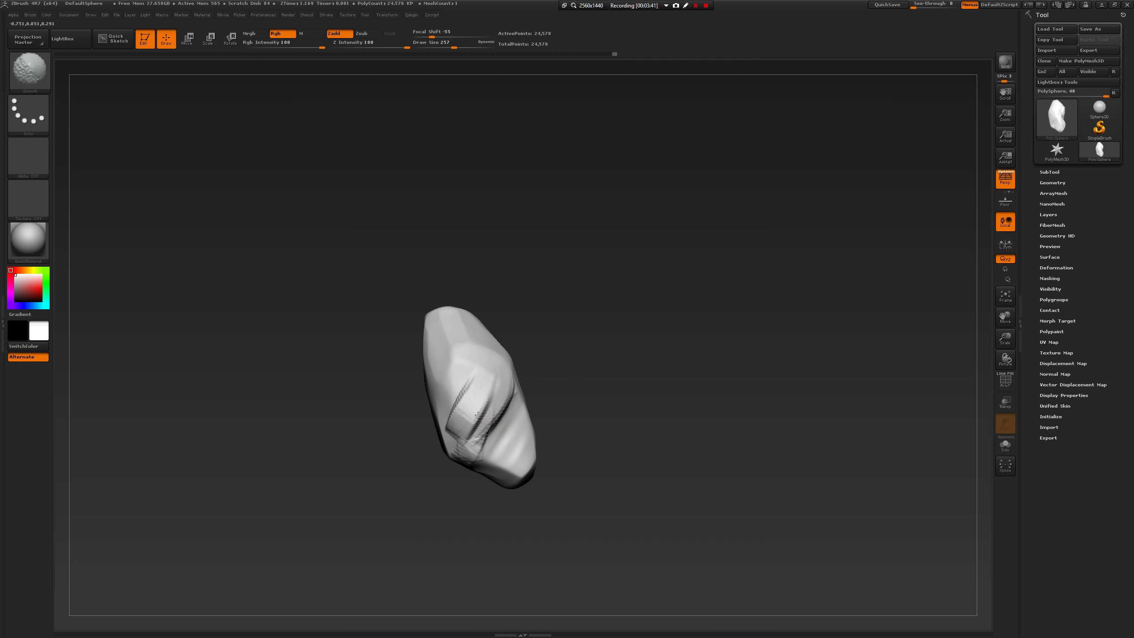
left_click_drag(611, 354, 491, 397)
key("shift")
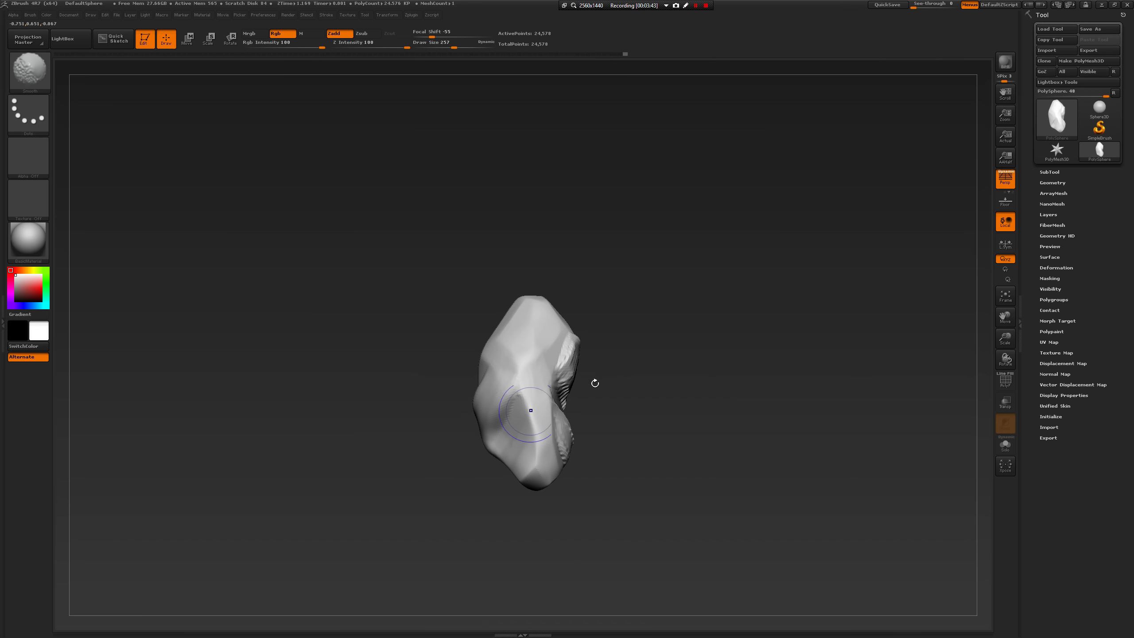
Smooth the stepped edges of the raised clay patches on the form's opposite flank.
mouse_move(592, 383)
left_mouse_down()
mouse_move(625, 393)
mouse_move(634, 383)
mouse_move(580, 392)
mouse_move(563, 372)
mouse_move(577, 342)
left_mouse_up()
key("shift")
left_click_drag(564, 344, 558, 340, "shift")
left_click_drag(657, 375, 612, 372)
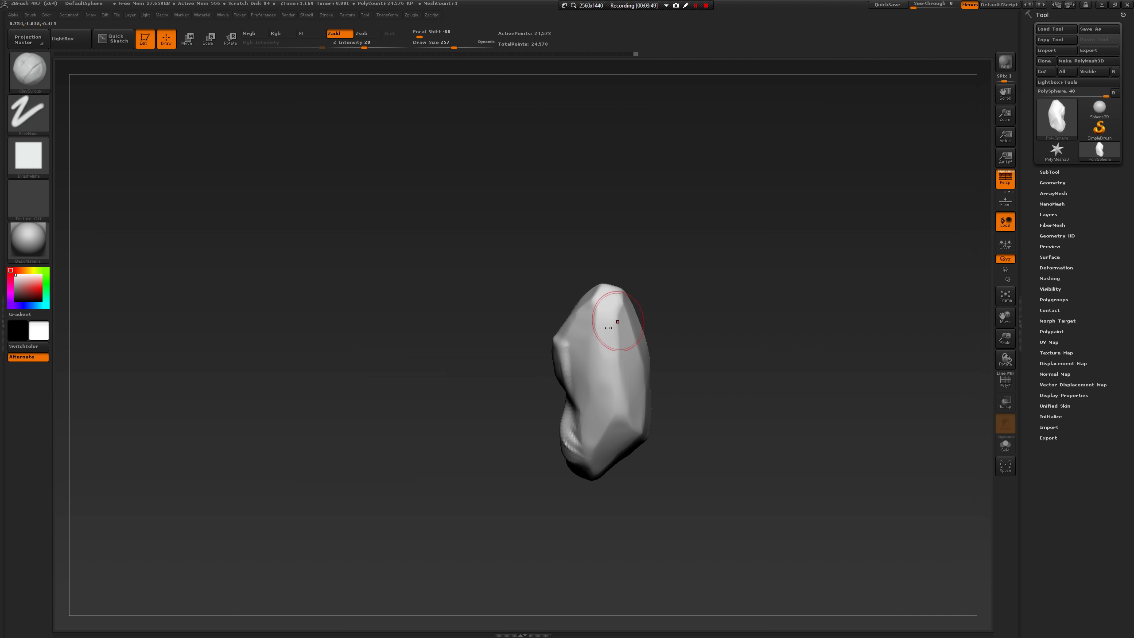
Add further clay strokes to the form's side faces to strengthen its uneven contours.
left_click_drag(596, 333, 581, 358)
left_click_drag(670, 385, 727, 401)
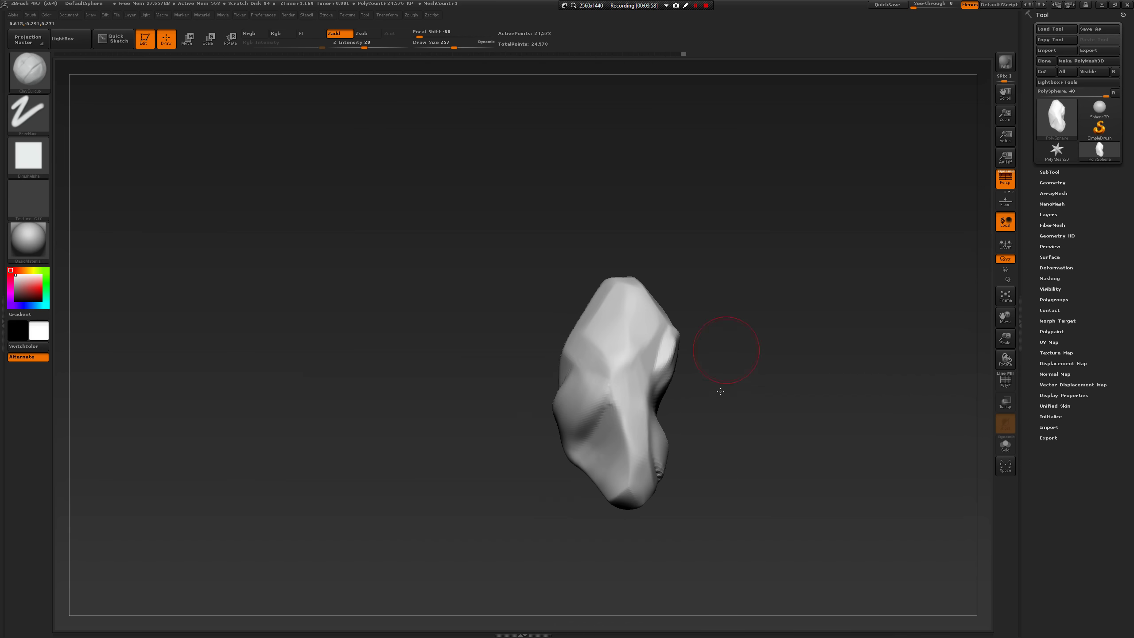
left_click_drag(727, 355, 720, 397)
mouse_move(597, 344)
left_mouse_down()
mouse_move(608, 377)
mouse_move(603, 342)
left_mouse_up()
mouse_move(526, 396)
left_mouse_down()
mouse_move(534, 362)
mouse_move(603, 371)
mouse_move(579, 354)
mouse_move(563, 434)
mouse_move(594, 405)
mouse_move(561, 398)
mouse_move(614, 378)
left_mouse_up()
Build diagonal clay ridges across the form's broad face with a smaller ClayBuildup brush and soften them.
left_click_drag(723, 386, 710, 393)
left_click_drag(611, 412, 581, 404, "shift")
left_click_drag(514, 417, 473, 418)
mouse_move(549, 411)
left_mouse_down("shift")
mouse_move(568, 443)
mouse_move(535, 409)
left_mouse_up("shift")
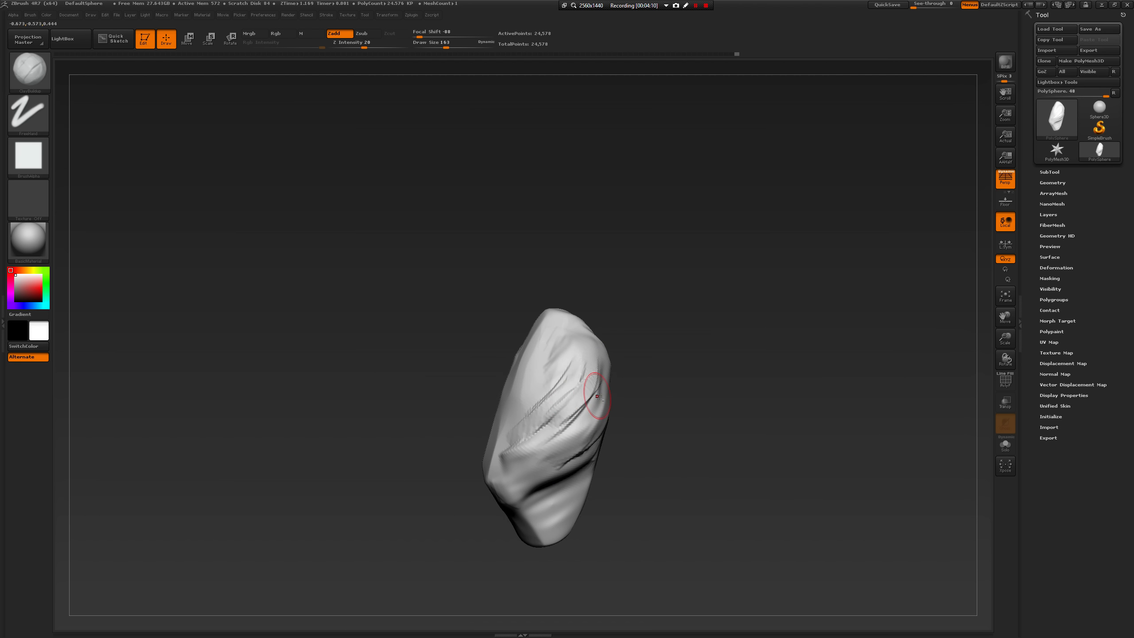
Deepen the parallel diagonal ridges on the upper part of the broad face and smooth their edges.
key("ctrl")
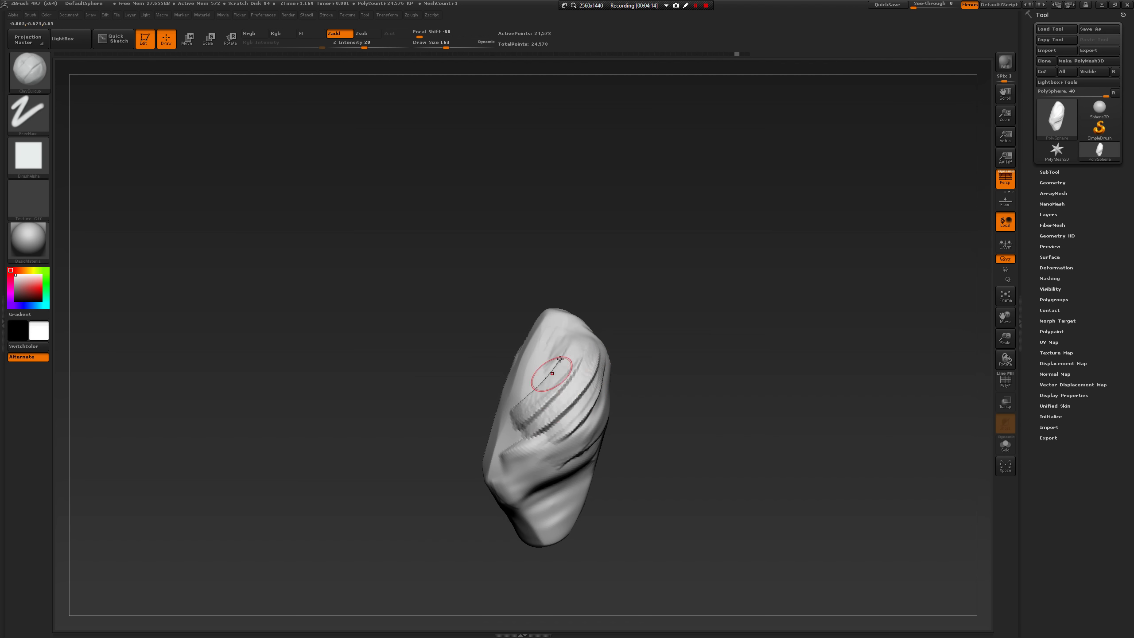
mouse_move(635, 377)
left_mouse_down()
mouse_move(664, 370)
mouse_move(645, 371)
mouse_move(661, 404)
mouse_move(683, 385)
mouse_move(653, 408)
left_mouse_up()
key("shift")
left_click_drag(532, 377, 538, 366, "shift")
Enlarge the ClayBuildup draw size to 372 and build up a clay patch on the remaining plain side face.
mouse_move(623, 402)
left_mouse_down()
mouse_move(590, 428)
mouse_move(616, 416)
left_mouse_up()
left_click_drag(543, 427, 552, 418)
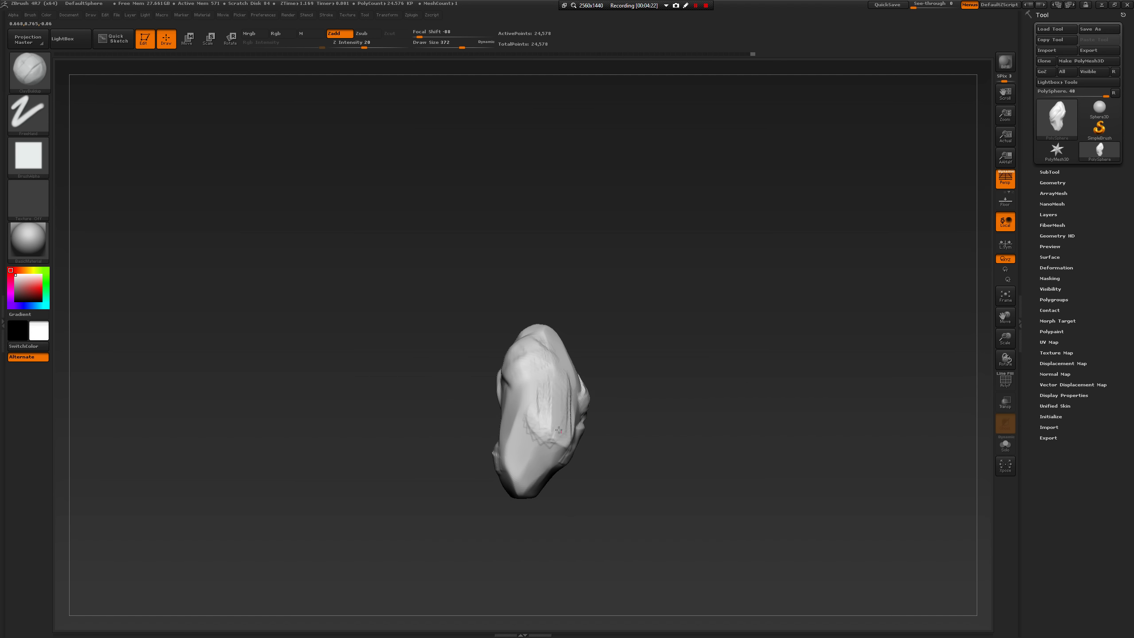
left_click_drag(623, 442, 666, 486)
mouse_move(709, 425)
left_mouse_down()
mouse_move(724, 430)
mouse_move(734, 401)
mouse_move(672, 381)
left_mouse_up()
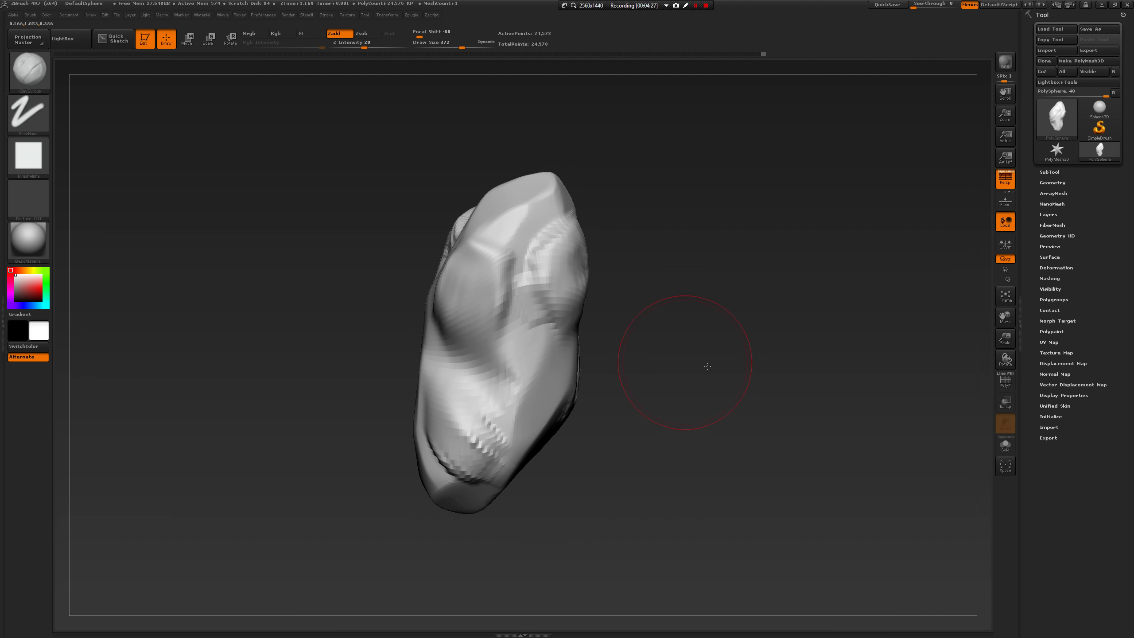
Rotate the form with a Transpose line until it lies horizontally.
key("e")
key("r")
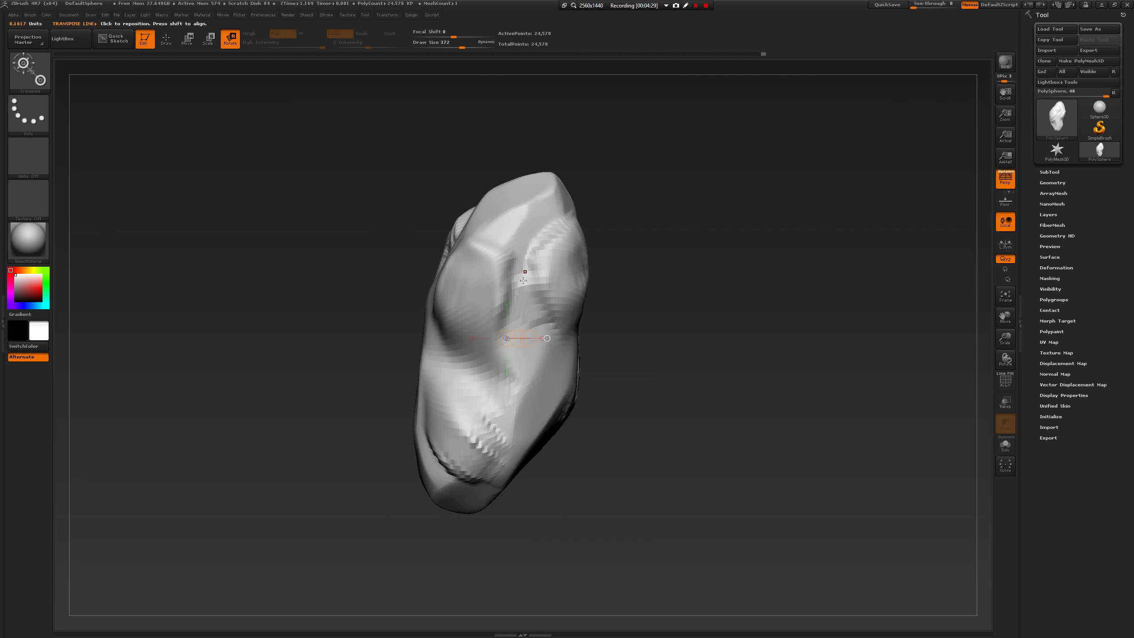
left_click_drag(514, 244, 248, 266, "shift")
left_click_drag(437, 345, 550, 406, "alt")
key("w")
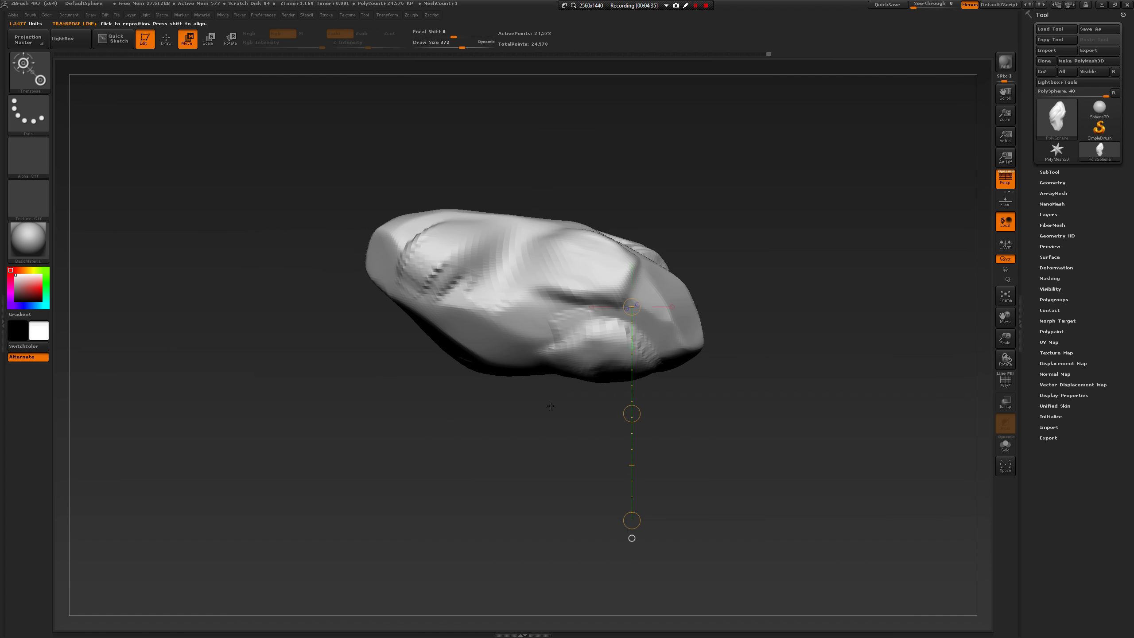
mouse_move(736, 382)
left_mouse_down()
mouse_move(699, 380)
mouse_move(732, 365)
mouse_move(696, 401)
mouse_move(625, 404)
mouse_move(636, 406)
left_mouse_up()
Return to drawing and switch to the Move brush with a draw size of 585.
key("q")
key("b")
key("m")
key("v")
key("space")
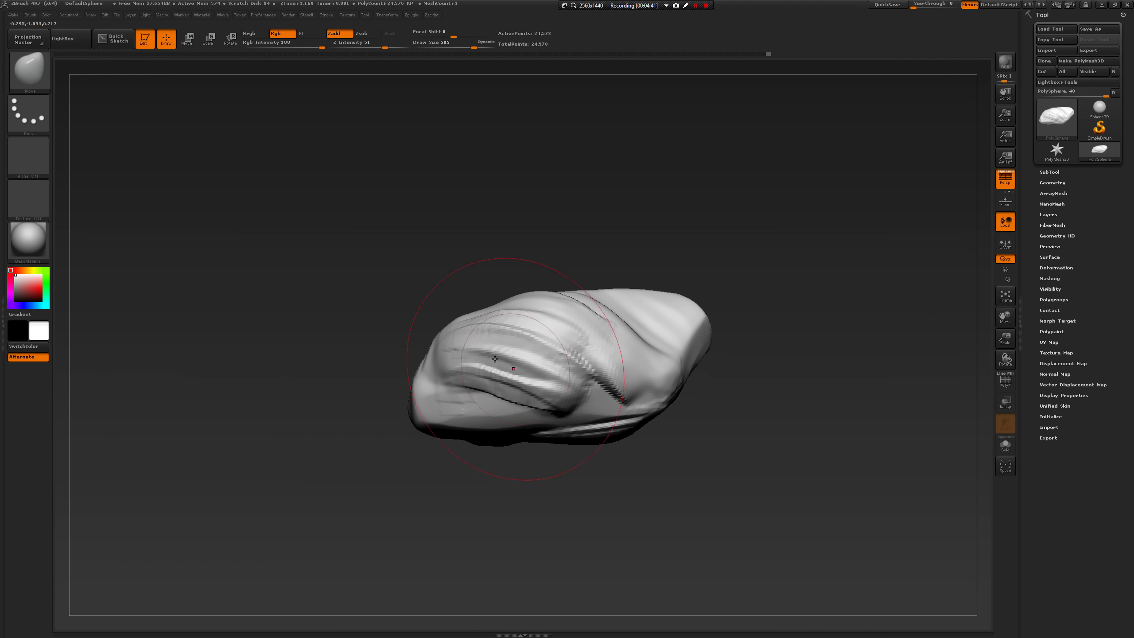
Reshape the lying form's end and lower contour with the Move brush, reducing its draw size to 445.
mouse_move(481, 342)
left_mouse_down()
mouse_move(471, 367)
mouse_move(489, 397)
mouse_move(459, 412)
mouse_move(434, 398)
left_mouse_up()
key("space")
mouse_move(396, 459)
left_mouse_down()
mouse_move(430, 450)
mouse_move(401, 440)
mouse_move(410, 400)
left_mouse_up()
key("space")
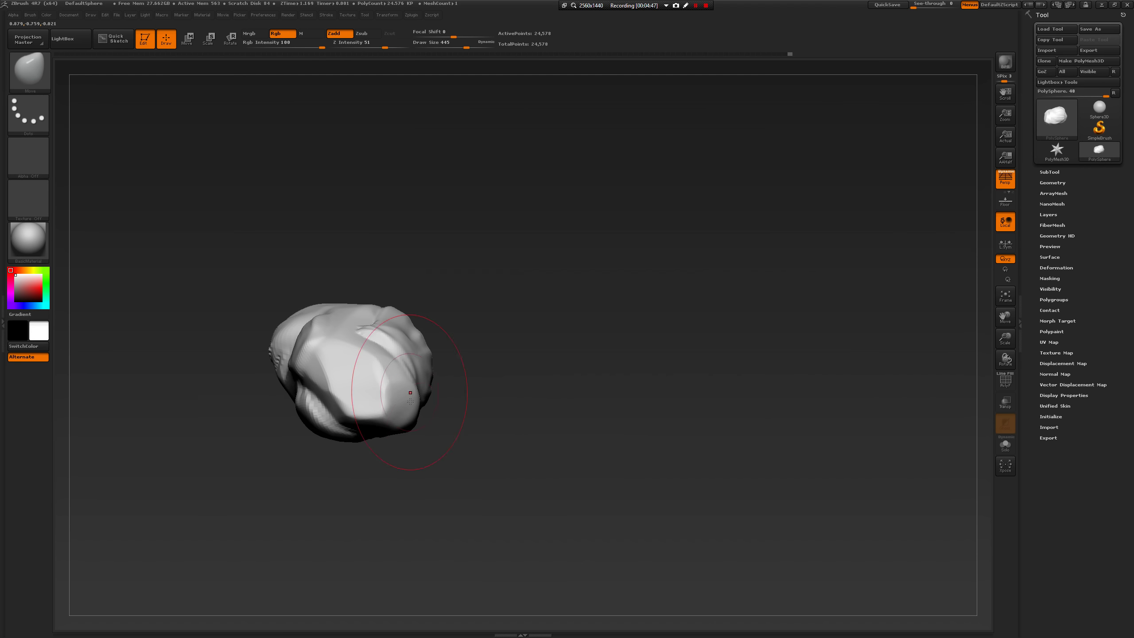
left_click_drag(263, 433, 407, 420, "alt")
Vary the Move brush's draw size and pull the form's blunt end and underside into a fuller outline.
key("space")
mouse_move(486, 365)
left_mouse_down()
mouse_move(495, 364)
mouse_move(451, 343)
left_mouse_up()
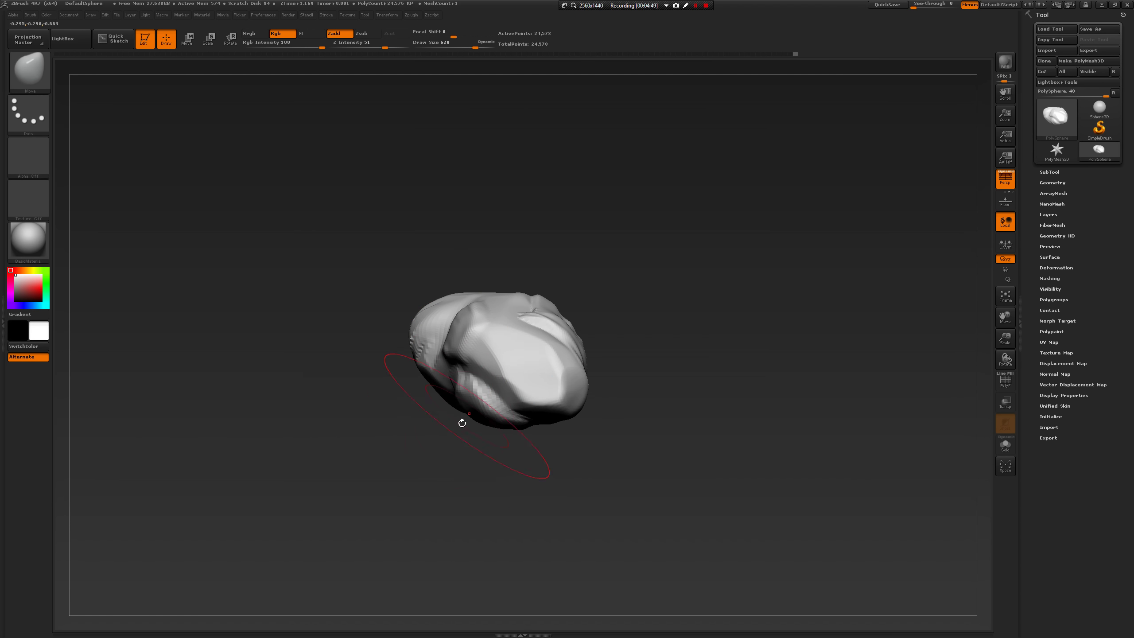
left_click_drag(461, 418, 417, 518)
key("space")
mouse_move(401, 437)
left_mouse_down()
mouse_move(389, 437)
mouse_move(407, 378)
left_mouse_up()
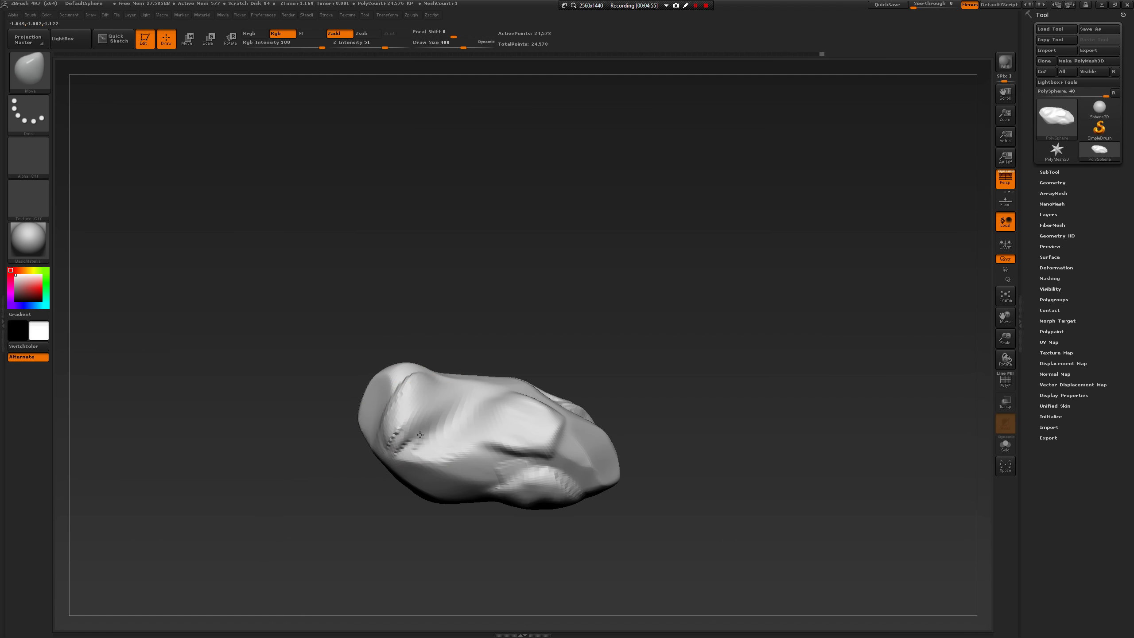
Switch to the Dam_Standard brush with a draw size of 111 and carve a diagonal crease beside the form's blunt end.
key("space")
key("b")
key("d")
key("s")
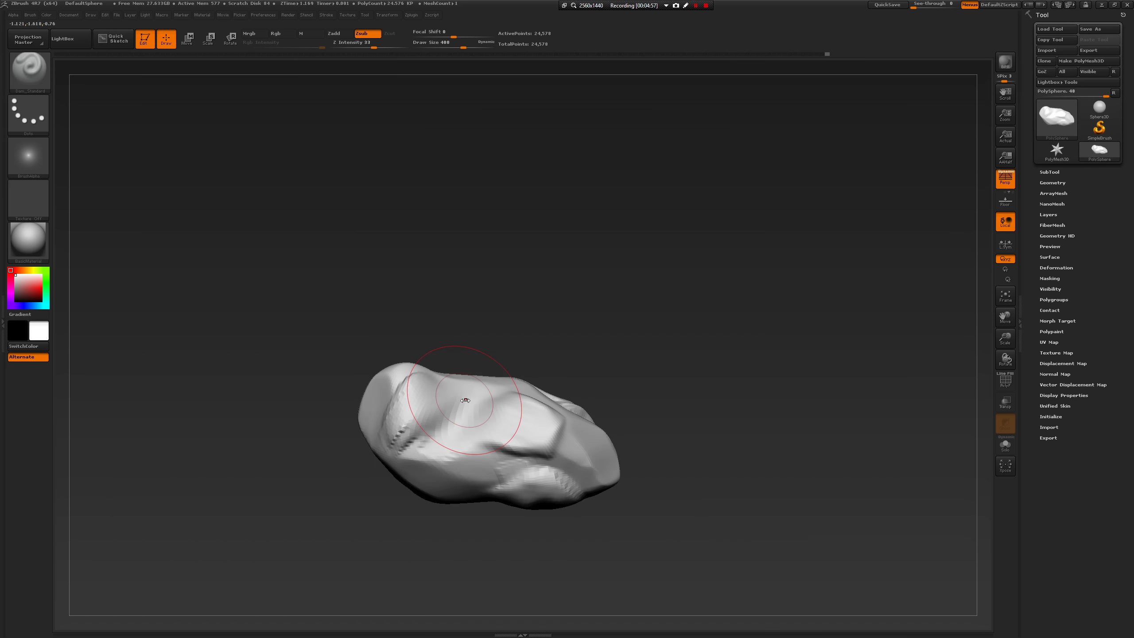
key("space")
left_click_drag(465, 401, 459, 401)
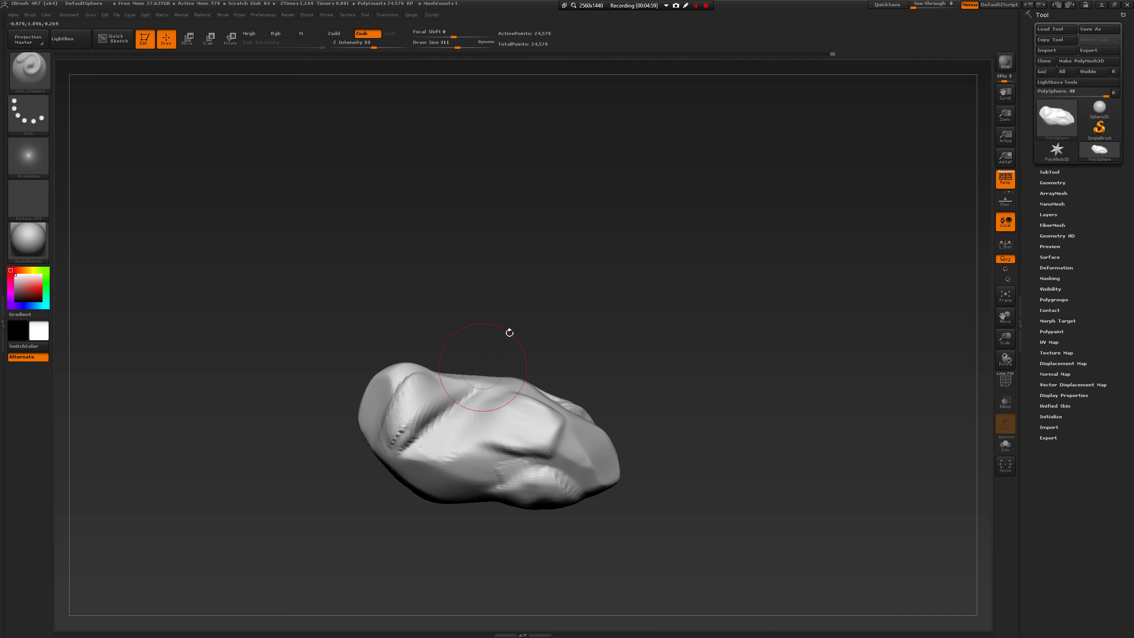
left_click_drag(509, 331, 557, 347)
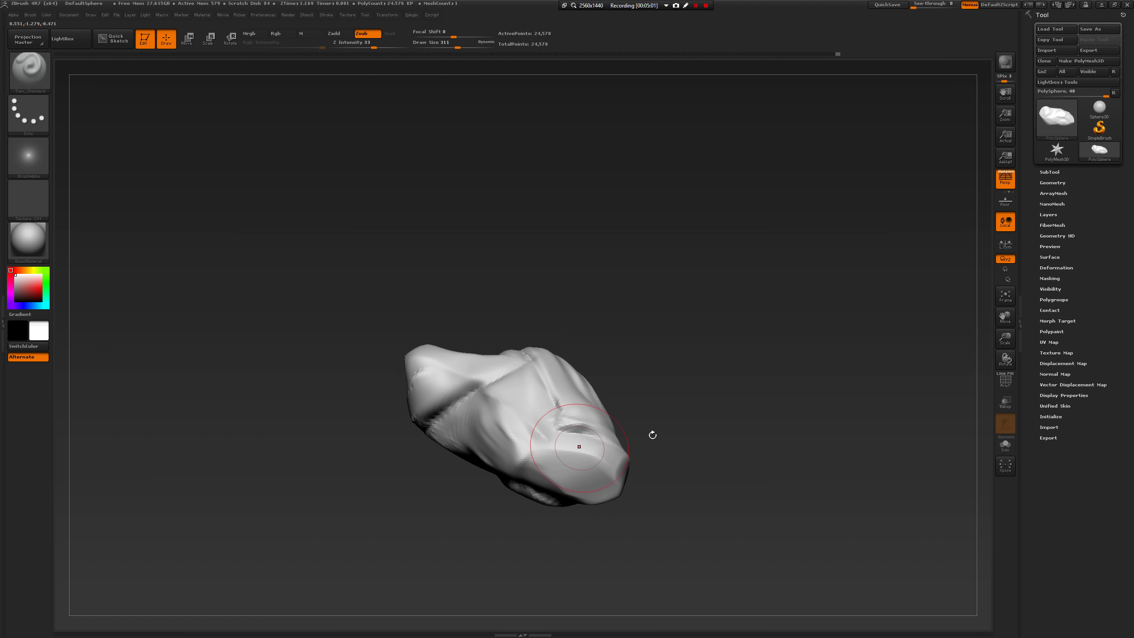
left_click_drag(650, 433, 578, 380)
key("ctrl+s")
left_click(500, 305)
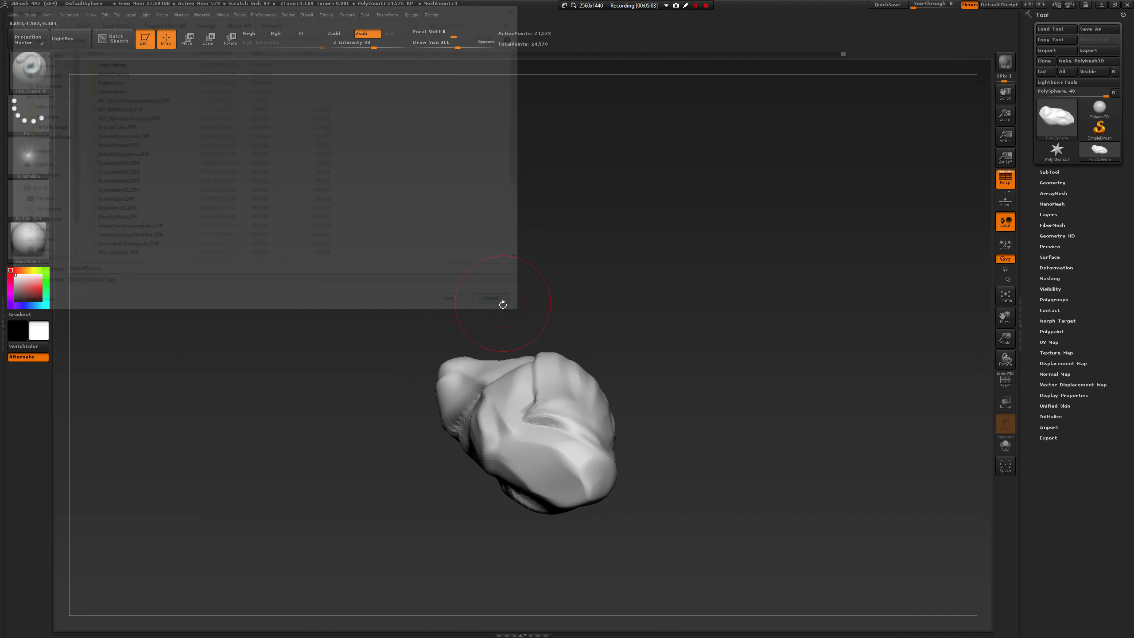
Carve across the form's narrow end with Dam_Standard, undo the stray stroke, and smooth the adjoining ridges.
mouse_move(482, 395)
left_mouse_down()
mouse_move(527, 445)
mouse_move(587, 441)
left_mouse_up()
mouse_move(623, 359)
left_mouse_down()
mouse_move(623, 387)
mouse_move(558, 414)
left_mouse_up()
mouse_move(496, 380)
left_mouse_down()
mouse_move(519, 433)
mouse_move(518, 420)
left_mouse_up()
key("ctrl+z")
mouse_move(500, 370)
left_mouse_down("shift")
mouse_move(531, 451)
mouse_move(518, 420)
left_mouse_up("shift")
left_click_drag(648, 336, 587, 365)
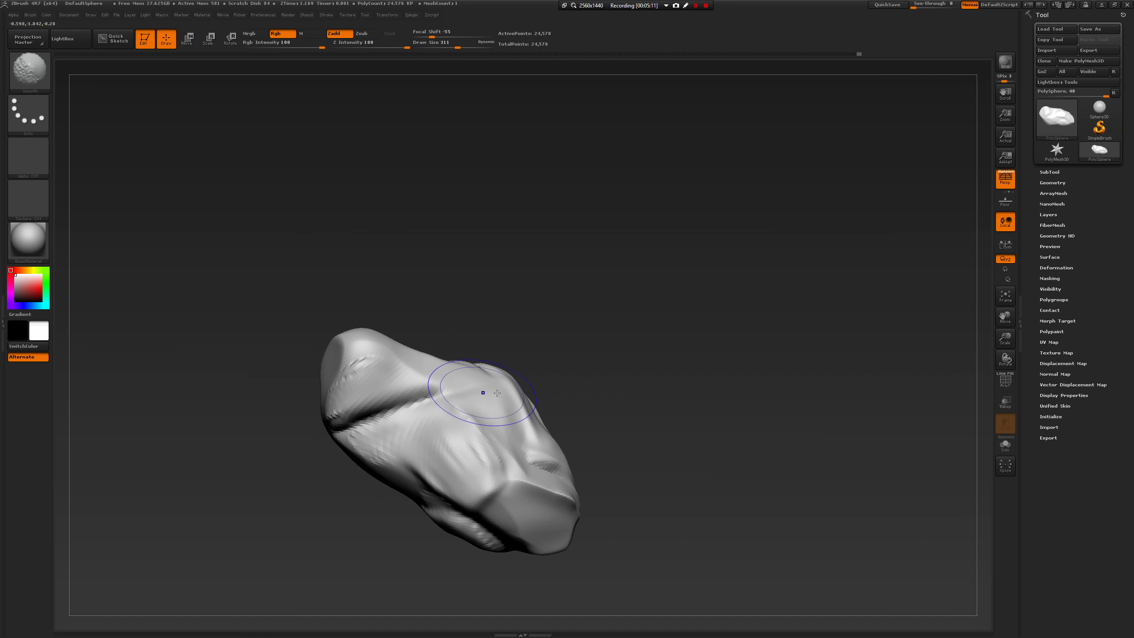
left_click_drag(481, 392, 404, 407, "shift")
left_click_drag(525, 330, 334, 427)
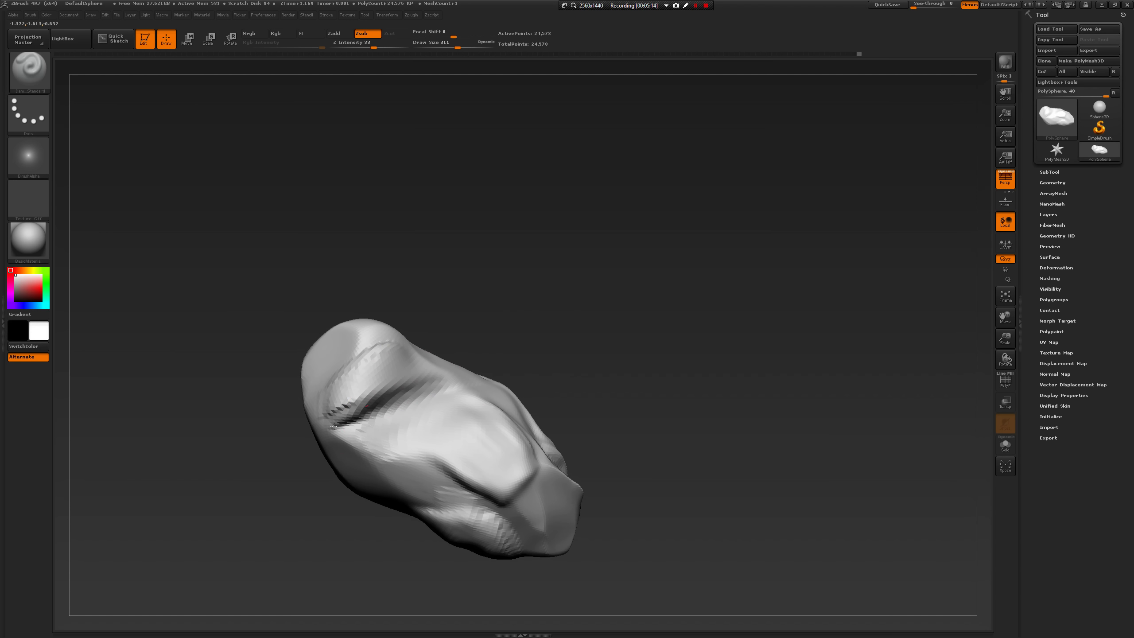
Carve a long diagonal Dam_Standard crease across the broad rounded face near the form's narrow end.
left_click_drag(672, 382, 684, 430)
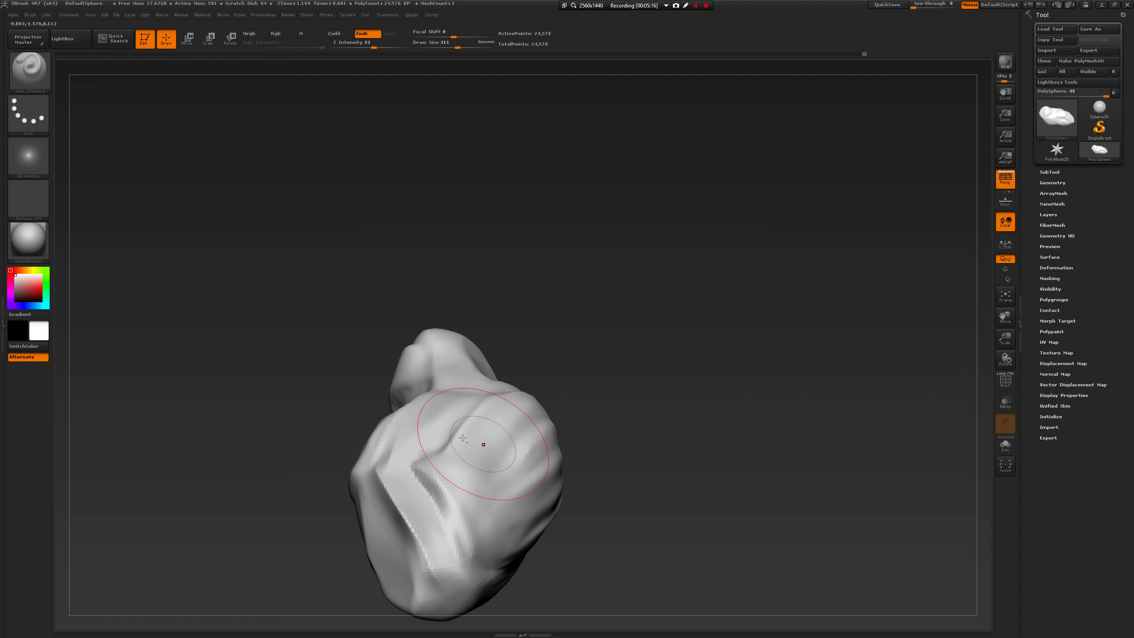
left_click_drag(441, 453, 530, 392)
mouse_move(623, 410)
left_mouse_down()
mouse_move(601, 390)
mouse_move(621, 380)
left_mouse_up()
mouse_move(557, 431)
left_mouse_down()
mouse_move(671, 456)
mouse_move(658, 456)
mouse_move(702, 342)
mouse_move(678, 363)
mouse_move(651, 355)
left_mouse_up()
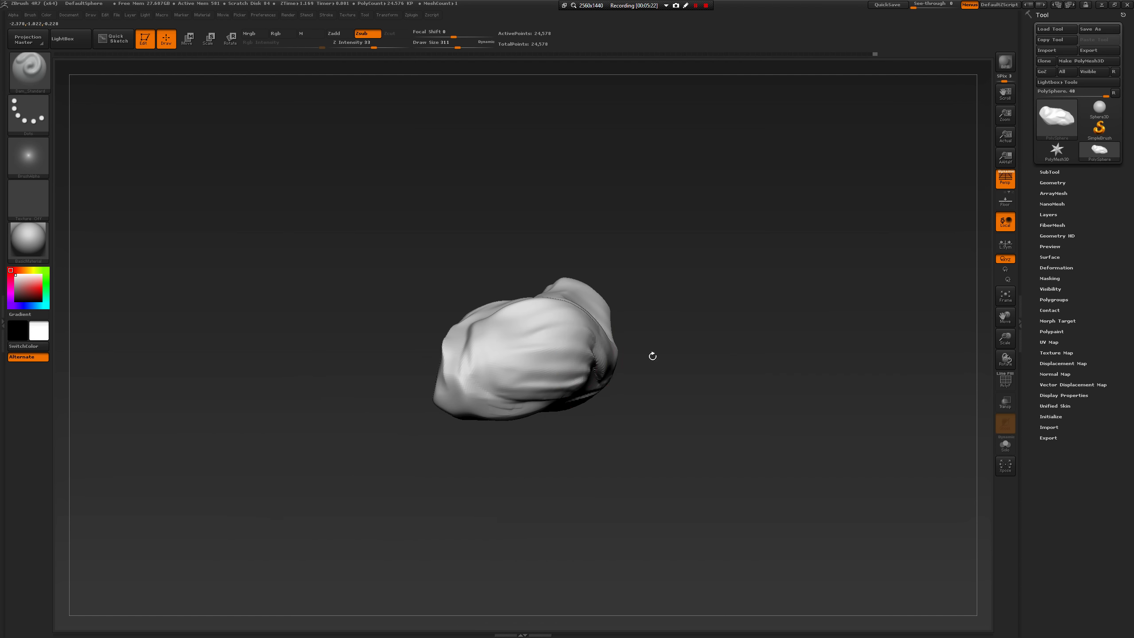
left_click_drag(523, 305, 469, 381)
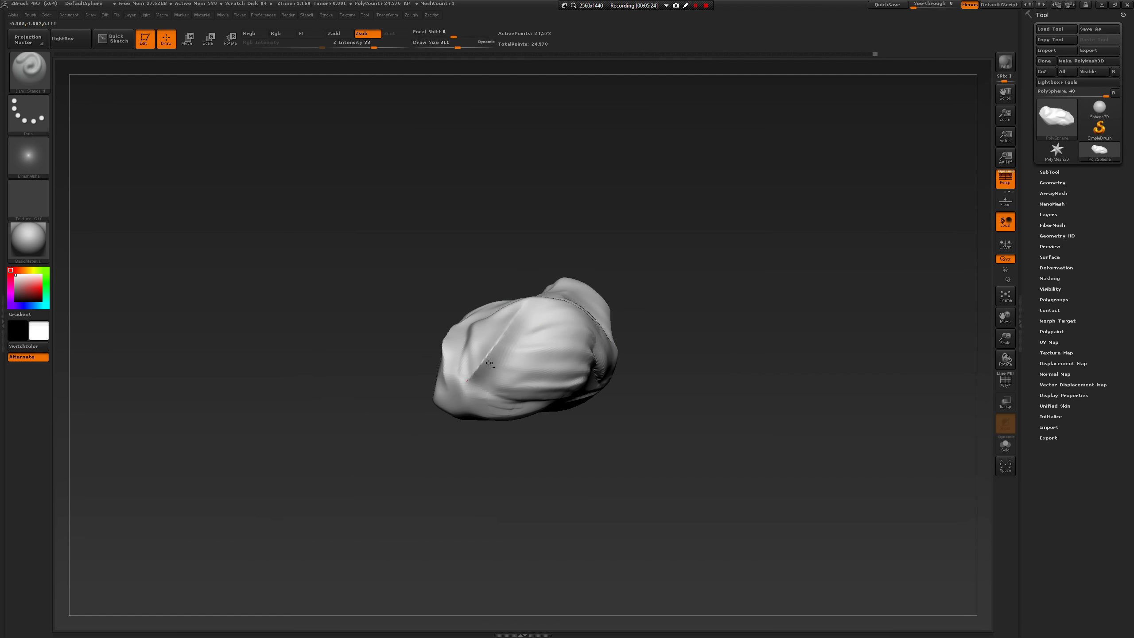
Switch to the hPolish brush and flatten the faces on both sides of the diagonal crease.
mouse_move(679, 307)
left_mouse_down()
mouse_move(683, 330)
mouse_move(648, 366)
mouse_move(481, 317)
left_mouse_up()
key("b")
key("h")
key("p")
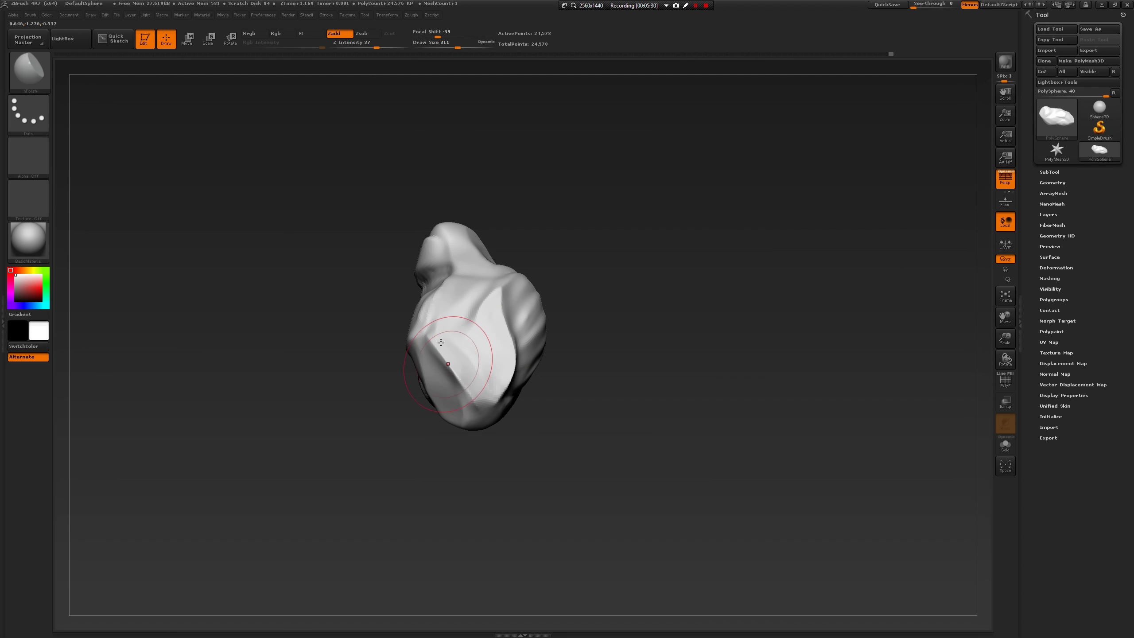
left_click_drag(604, 318, 547, 322)
left_click_drag(540, 282, 498, 380)
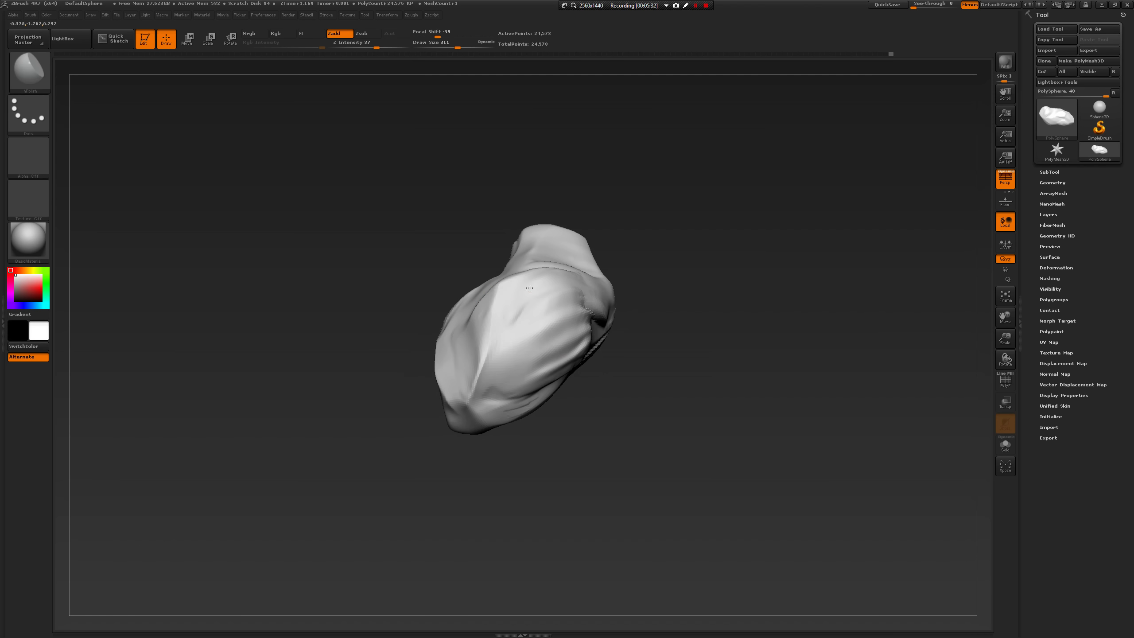
mouse_move(656, 286)
left_mouse_down()
mouse_move(693, 307)
mouse_move(655, 388)
mouse_move(744, 386)
mouse_move(619, 387)
left_mouse_up()
Polish the form's remaining ridges and the area around the jagged groove with hPolish.
left_click_drag(606, 302, 542, 315)
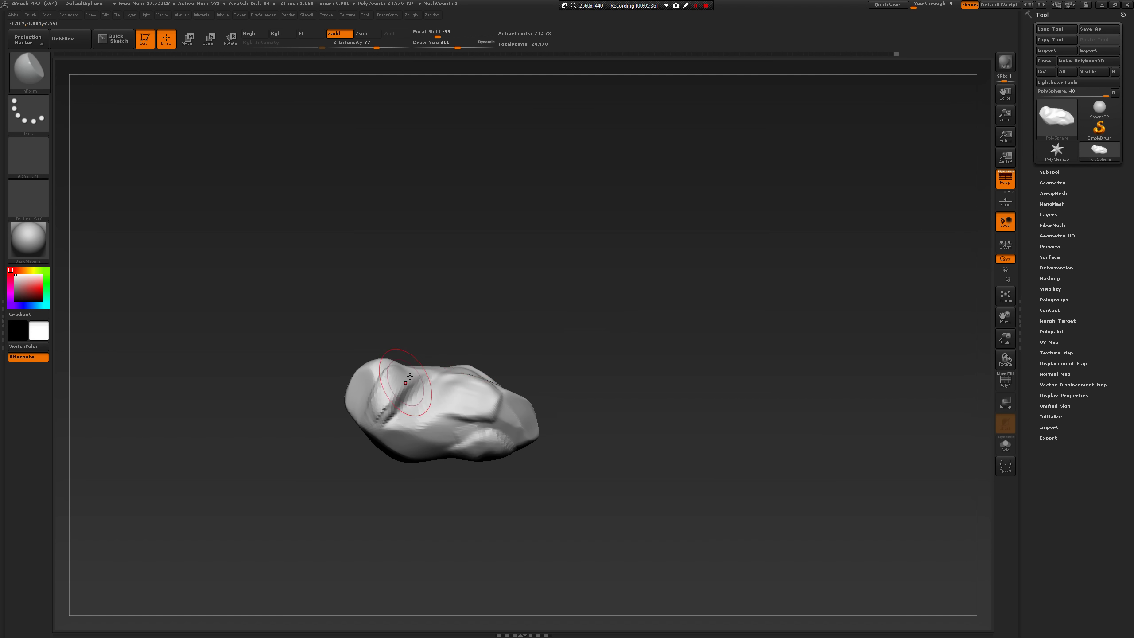
mouse_move(528, 449)
left_mouse_down()
mouse_move(573, 445)
mouse_move(564, 400)
mouse_move(570, 423)
mouse_move(526, 416)
left_mouse_up()
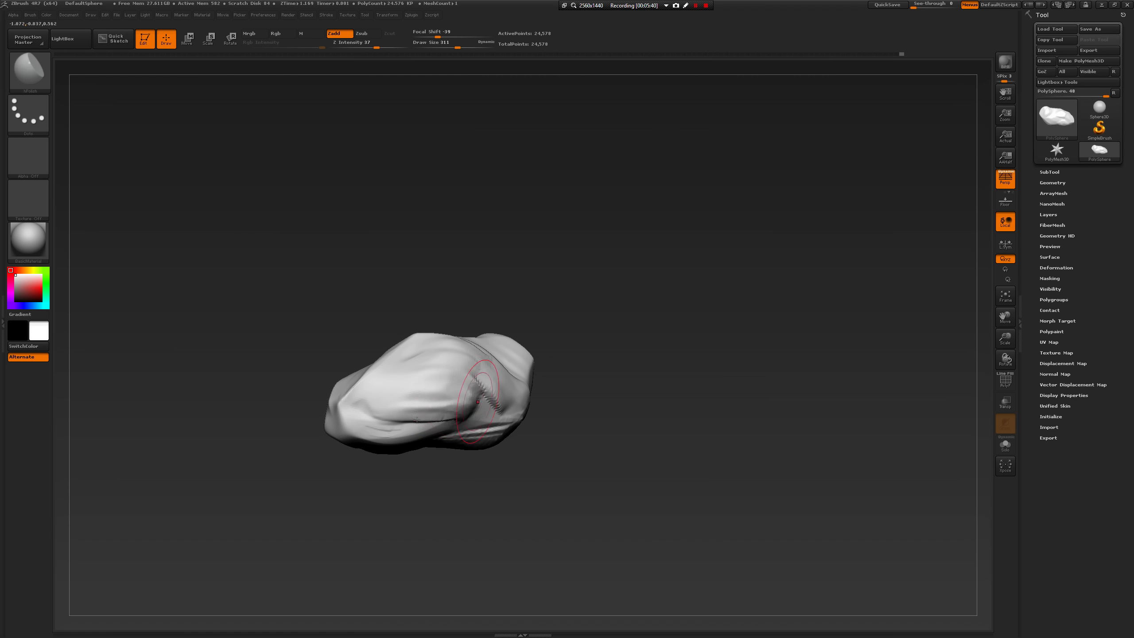
left_click_drag(417, 420, 501, 395)
mouse_move(575, 395)
left_mouse_down()
mouse_move(625, 438)
mouse_move(661, 397)
mouse_move(675, 430)
mouse_move(659, 418)
mouse_move(456, 415)
left_mouse_up()
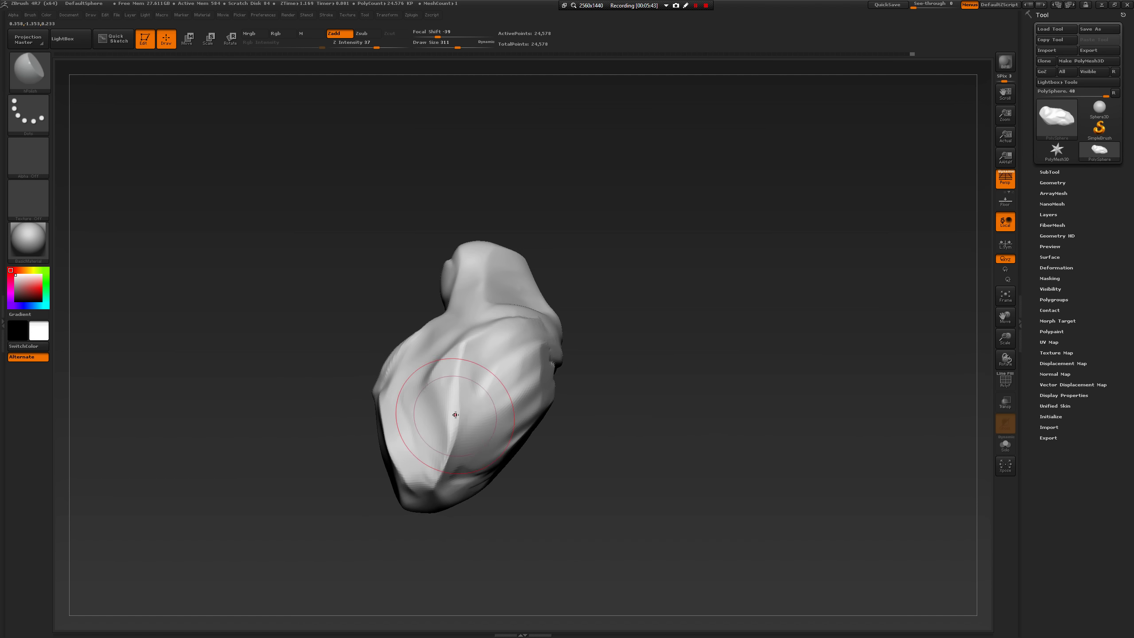
left_click_drag(688, 364, 744, 299)
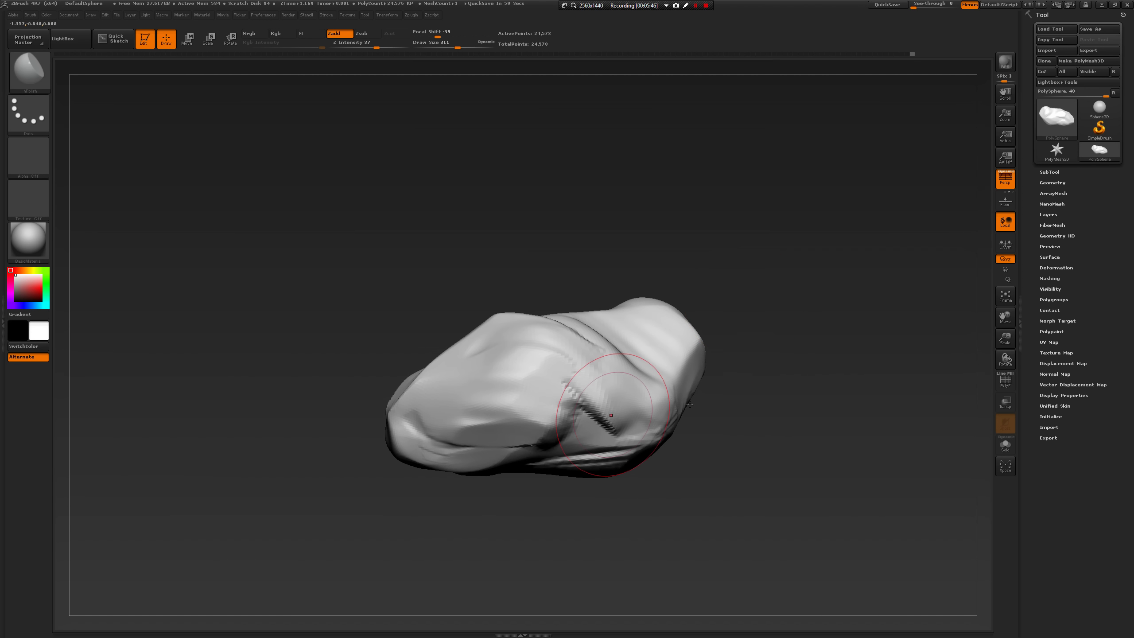
left_click_drag(690, 404, 885, 319)
Remesh the sculpted form with DynaMesh at a resolution of 128.
left_click(1055, 182)
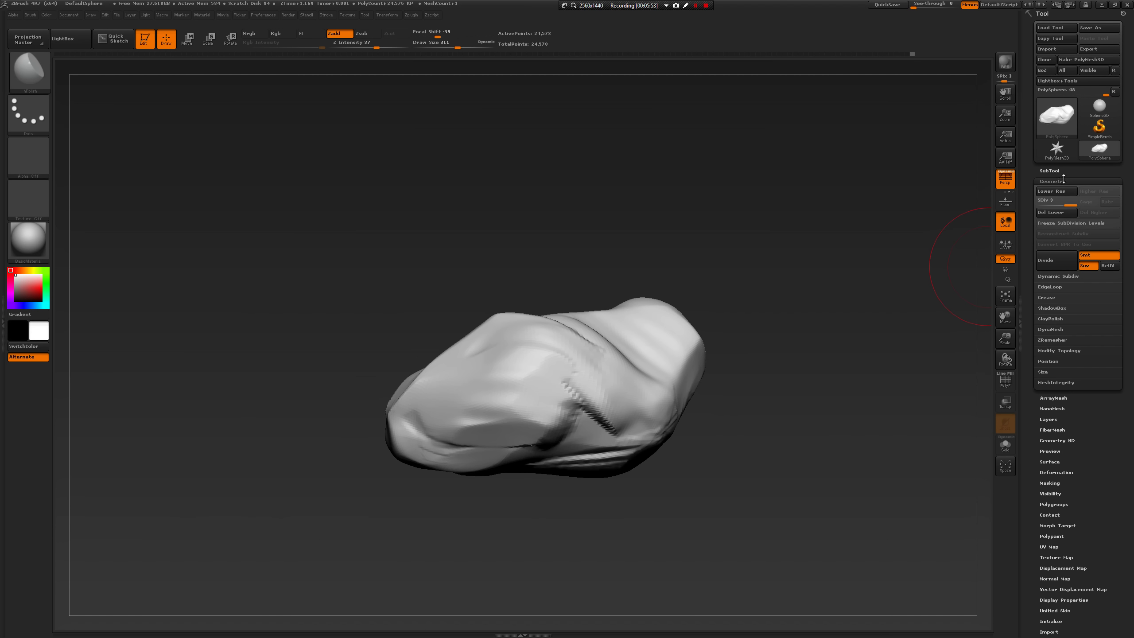
left_click(1063, 181)
left_click(1062, 180)
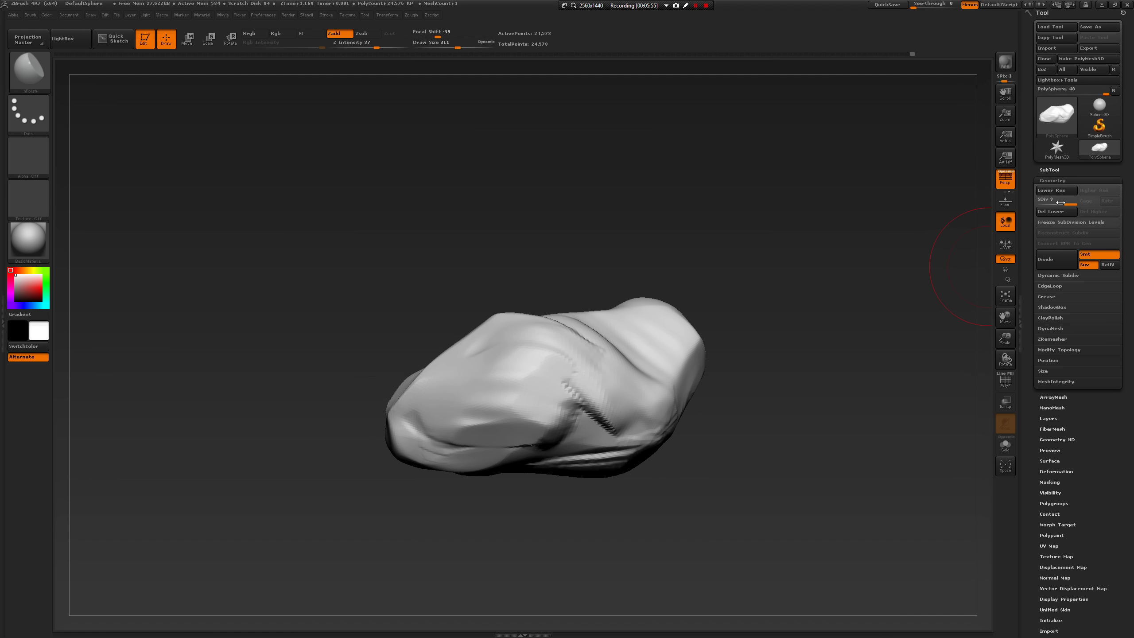
left_click(1053, 330)
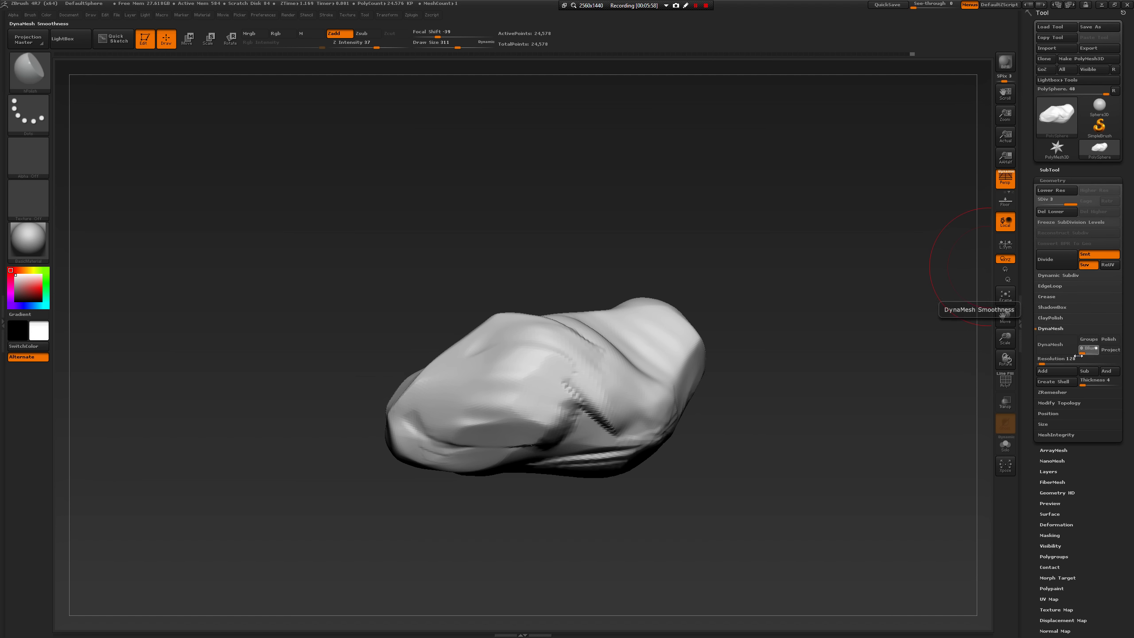
left_click(1057, 348)
left_click(965, 362)
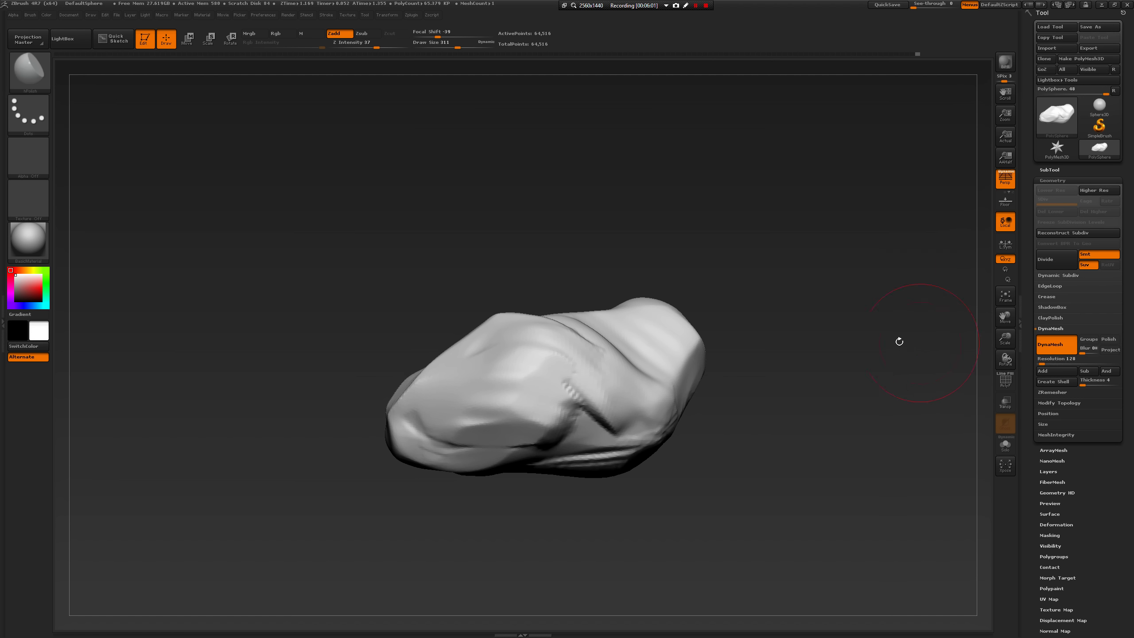
Smooth the remeshed form's grooves and jagged areas, and polish its blunt end with hPolish.
left_click_drag(899, 337, 852, 374)
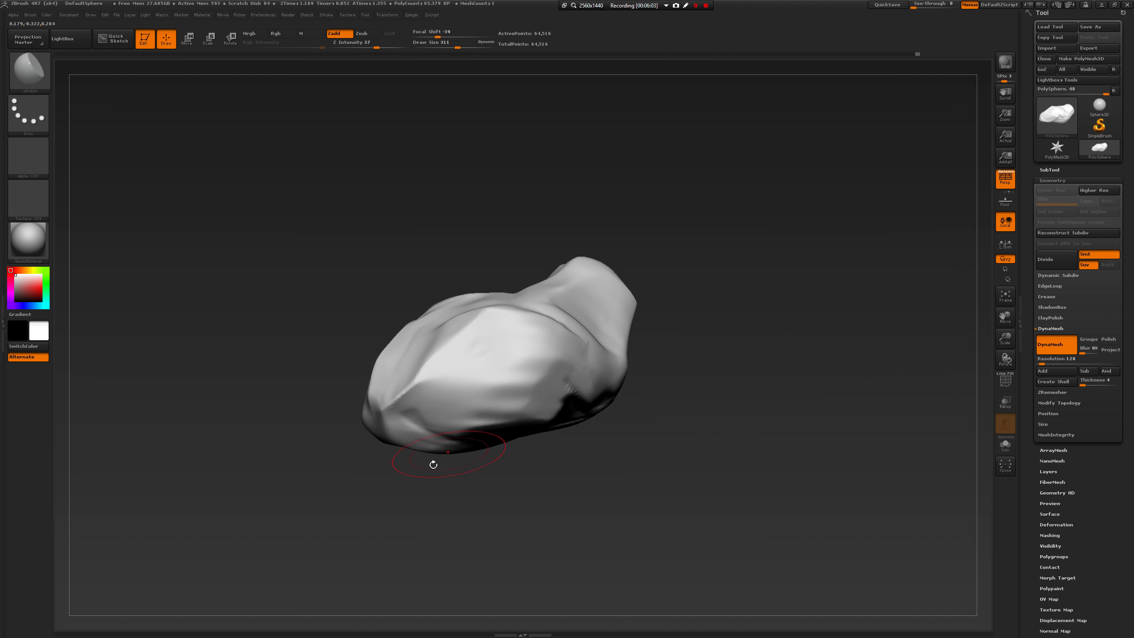
mouse_move(296, 449)
left_mouse_down()
mouse_move(348, 420)
mouse_move(321, 393)
left_mouse_up()
left_click_drag(339, 519, 559, 525, "alt")
left_click_drag(294, 403, 240, 349, "shift")
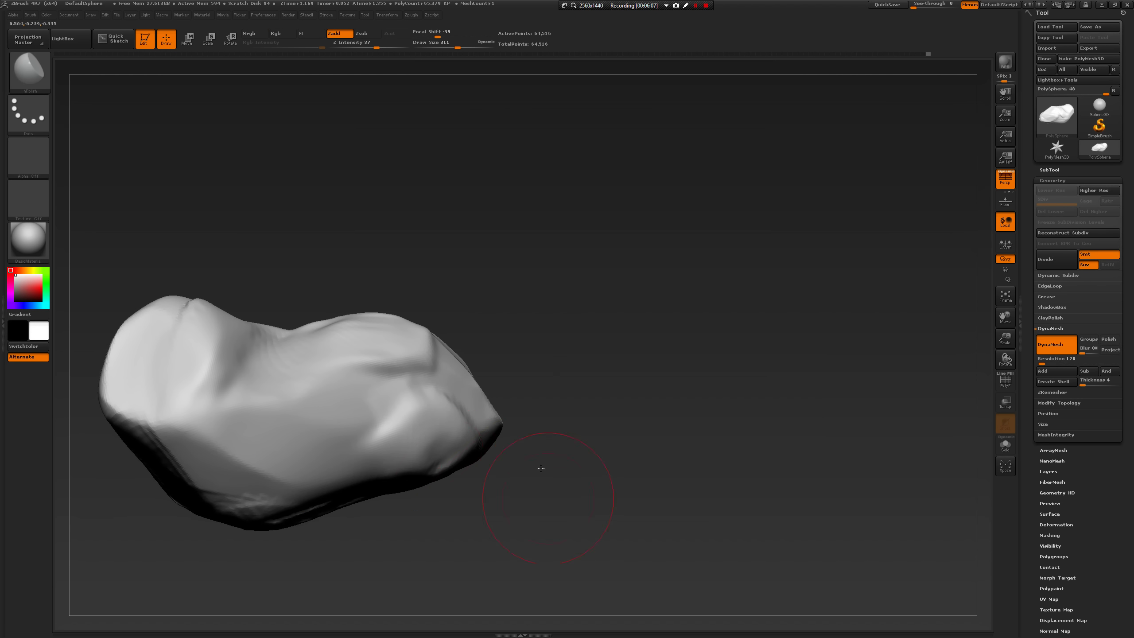
left_click_drag(506, 493, 424, 402)
left_click_drag(377, 254, 278, 339)
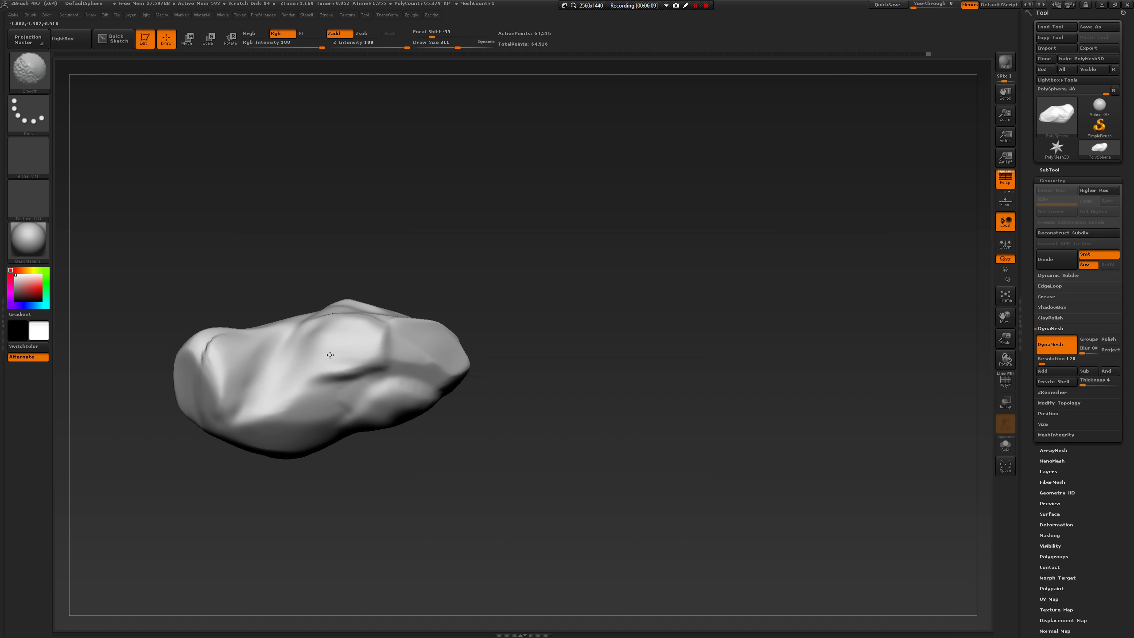
mouse_move(387, 565)
left_mouse_down()
mouse_move(347, 456)
mouse_move(264, 469)
left_mouse_up()
left_click_drag(134, 505, 226, 451)
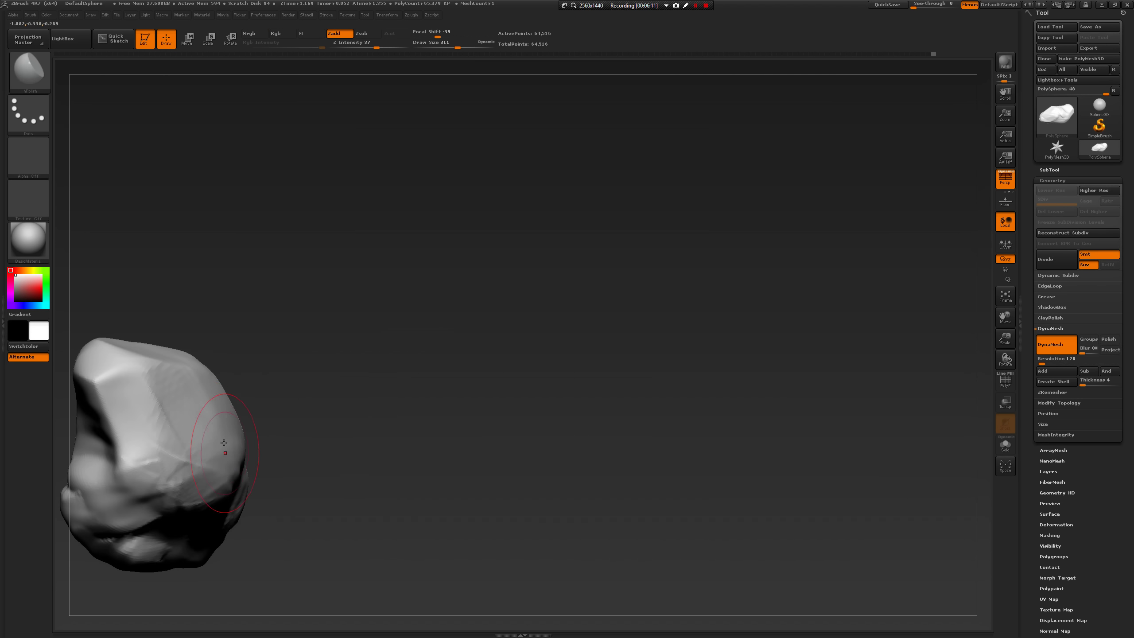
Soften the ridges along the form's back and narrow end with smoothing strokes from several sides.
mouse_move(377, 504)
left_mouse_down("alt")
mouse_move(542, 428)
mouse_move(443, 376)
left_mouse_up("alt")
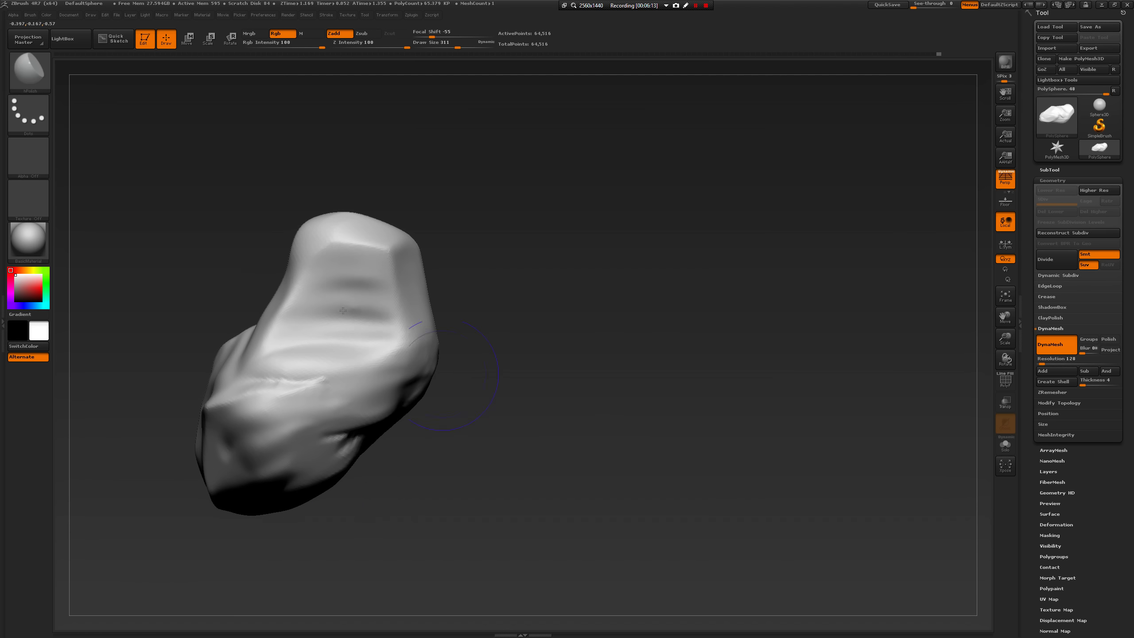
left_click_drag(481, 461, 323, 367)
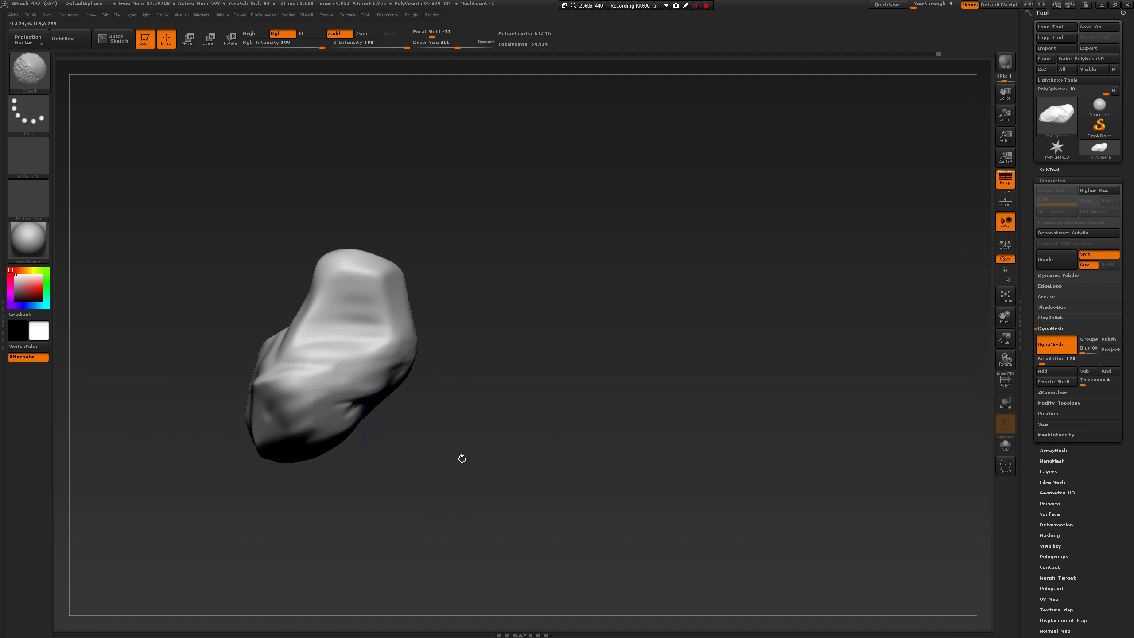
left_click_drag(462, 458, 337, 418)
left_click_drag(410, 473, 354, 446)
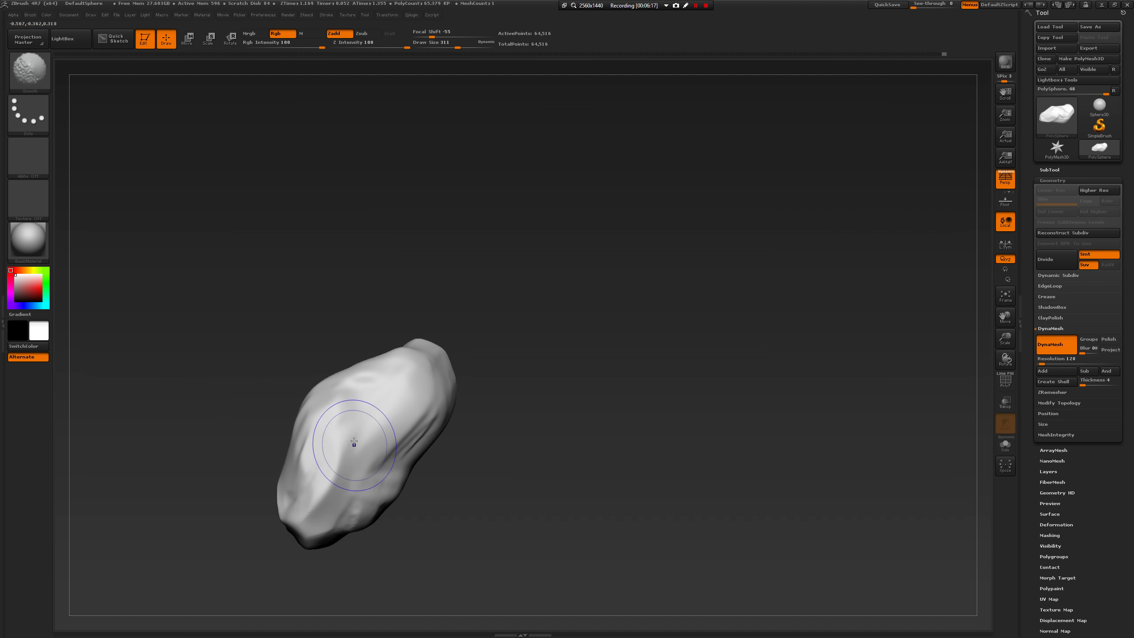
left_click_drag(329, 494, 310, 528, "alt")
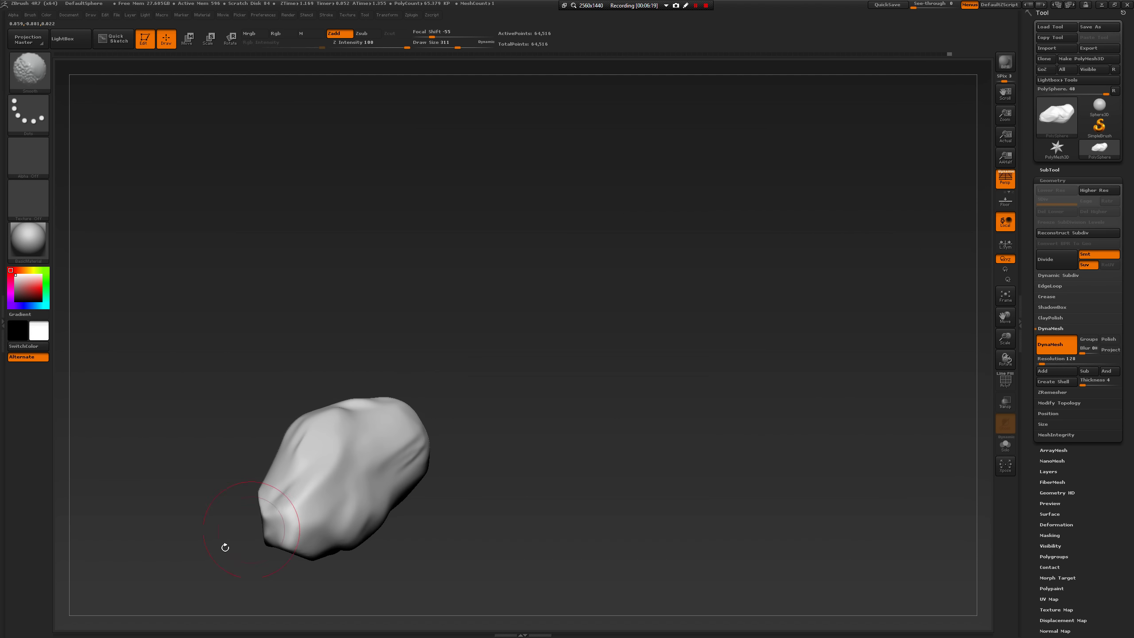
left_click_drag(225, 548, 148, 554)
left_click_drag(330, 499, 336, 480, "shift")
left_click_drag(430, 541, 594, 393, "alt")
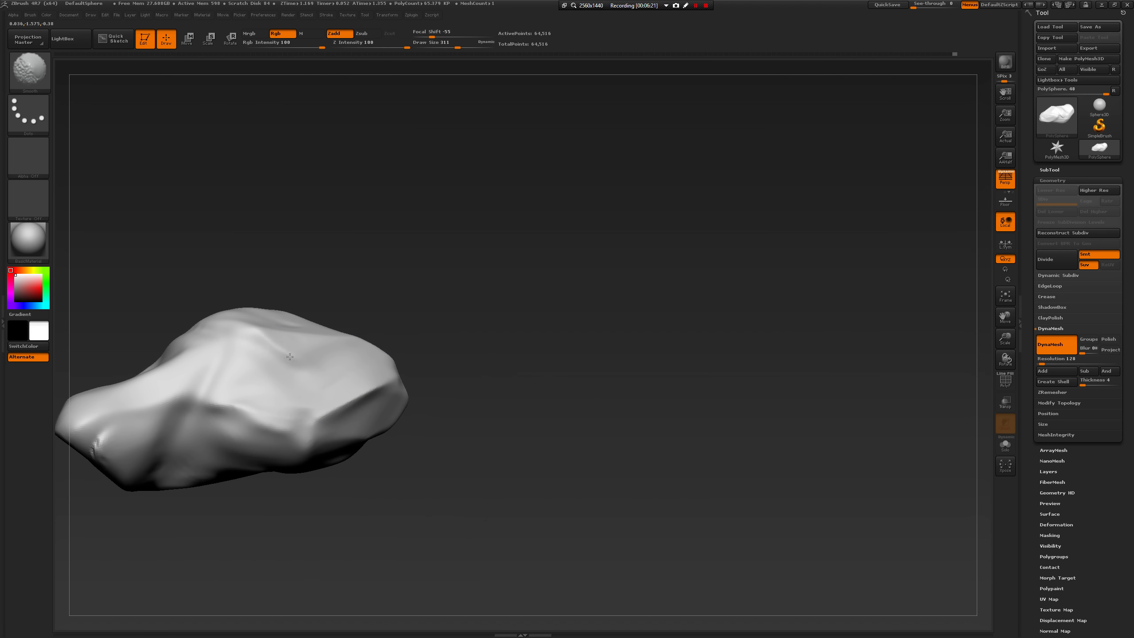
left_click_drag(394, 493, 474, 448)
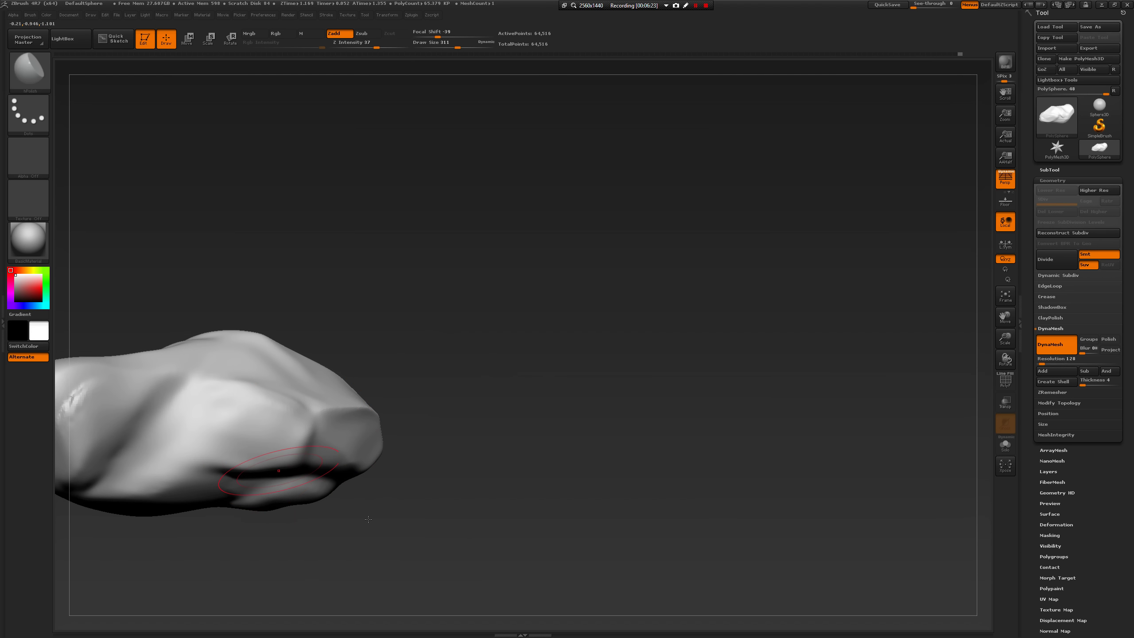
Frame the rock, reduce the hPolish draw size to 23, and check the mesh density in wireframe display.
key("f")
key("shift")
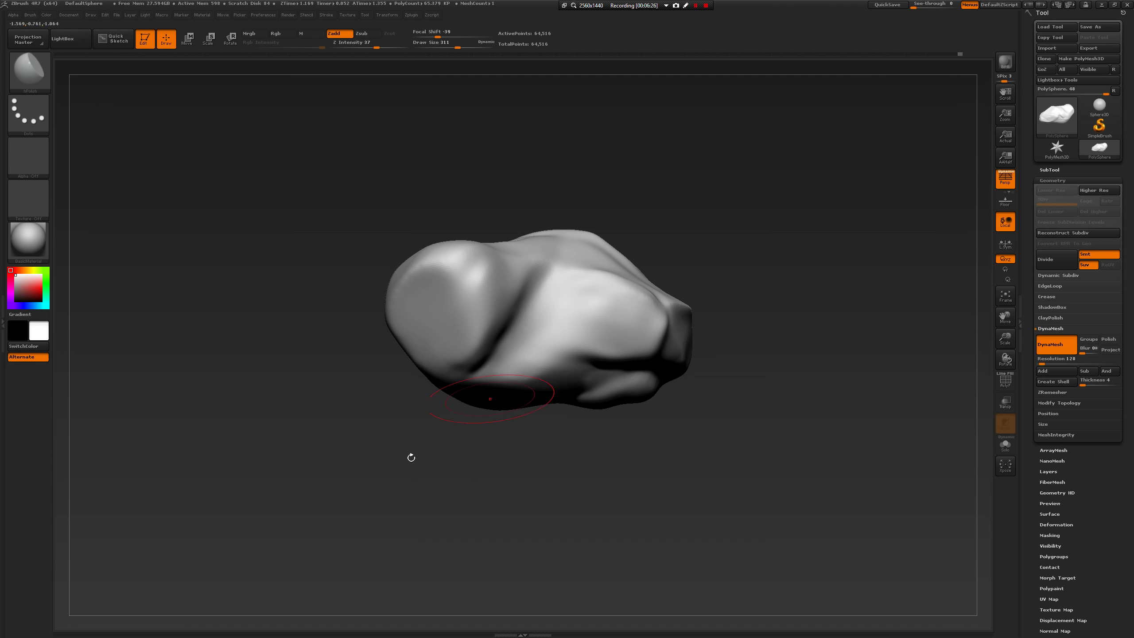
mouse_move(412, 458)
left_mouse_down()
mouse_move(455, 461)
mouse_move(398, 425)
mouse_move(318, 331)
mouse_move(339, 348)
mouse_move(316, 348)
left_mouse_up()
key("space")
mouse_move(216, 462)
left_mouse_down()
mouse_move(188, 456)
mouse_move(216, 466)
left_mouse_up()
key("space")
mouse_move(259, 406)
left_mouse_down()
mouse_move(263, 440)
mouse_move(248, 456)
mouse_move(290, 411)
left_mouse_up()
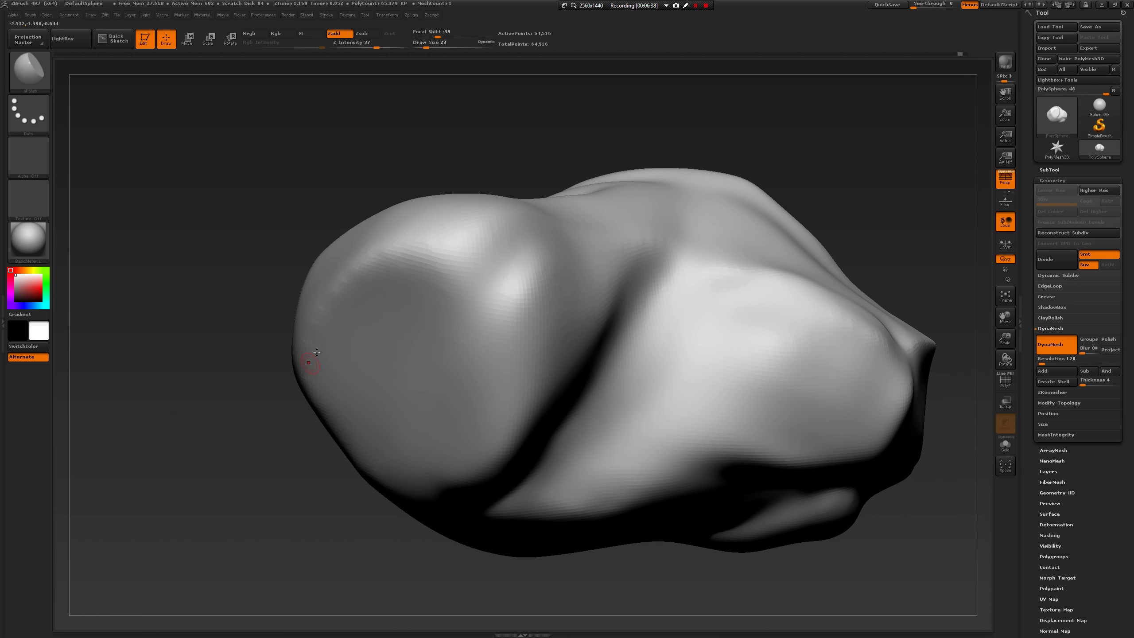
left_click(1006, 382)
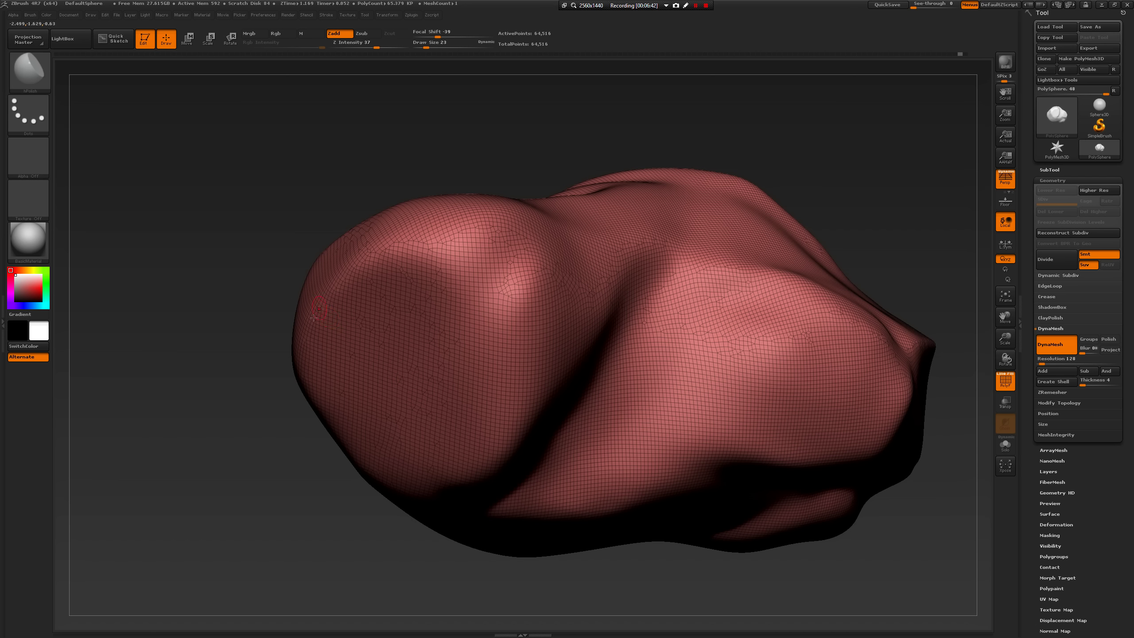
left_click(1005, 381)
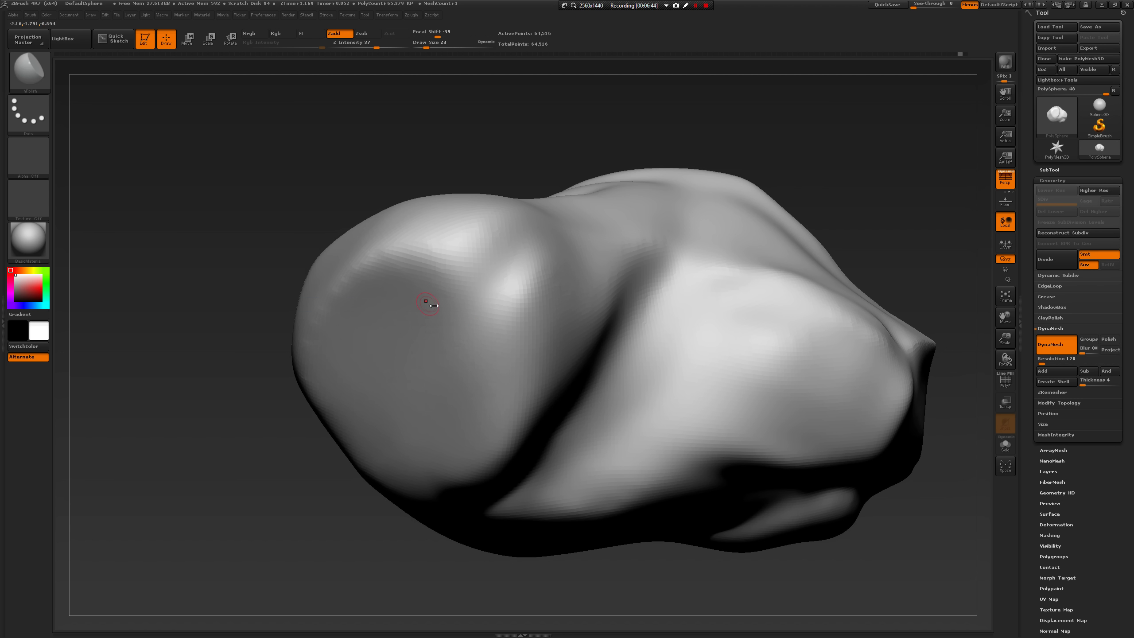
Set the draw size to 94 and try smoothing the blunt end's upper rim, undoing the unwanted strokes.
key("space")
left_click_drag(434, 306, 452, 304)
key("shift")
key("ctrl+z")
key("shift")
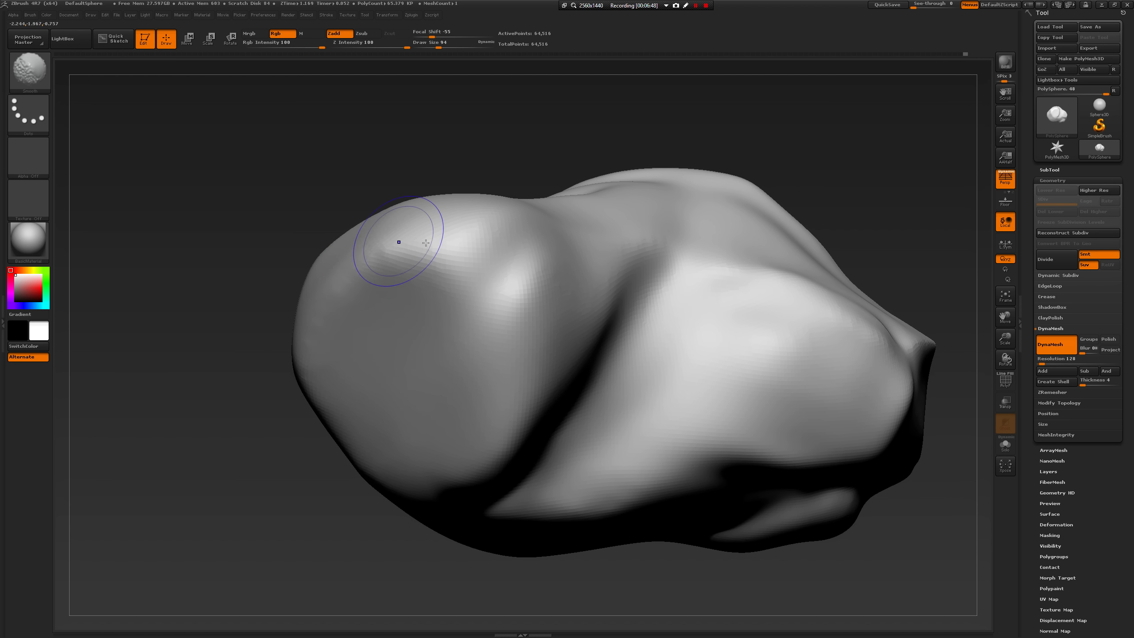
key("ctrl+z")
left_click_drag(383, 260, 359, 290, "shift")
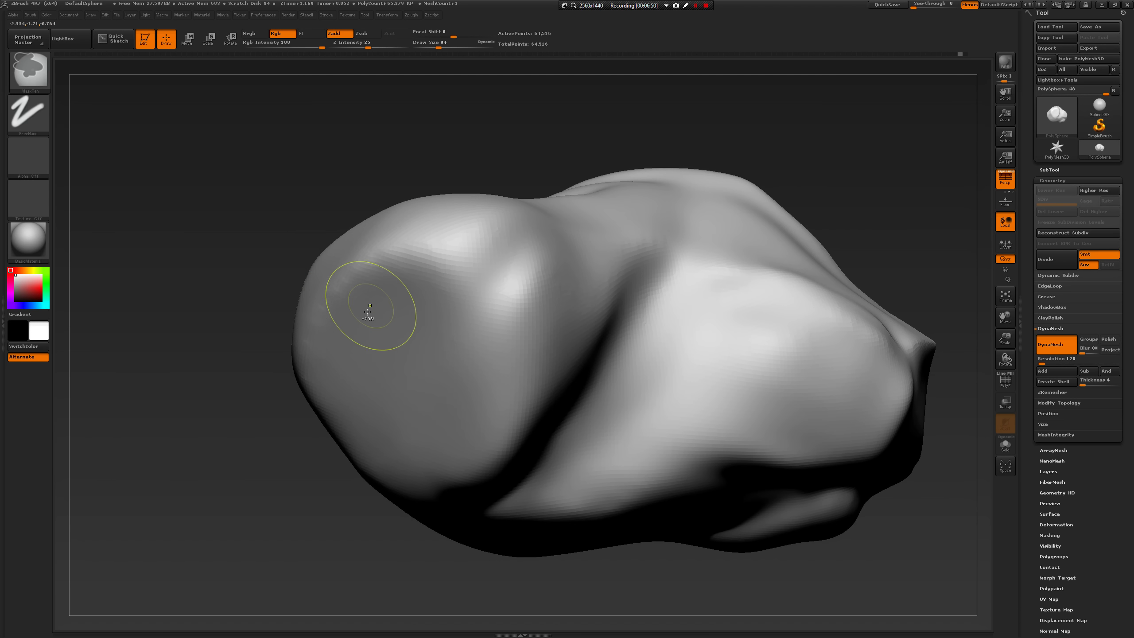
Smooth the blunt end's upper rim and inspect the whole form from several sides.
key("ctrl+shift+z")
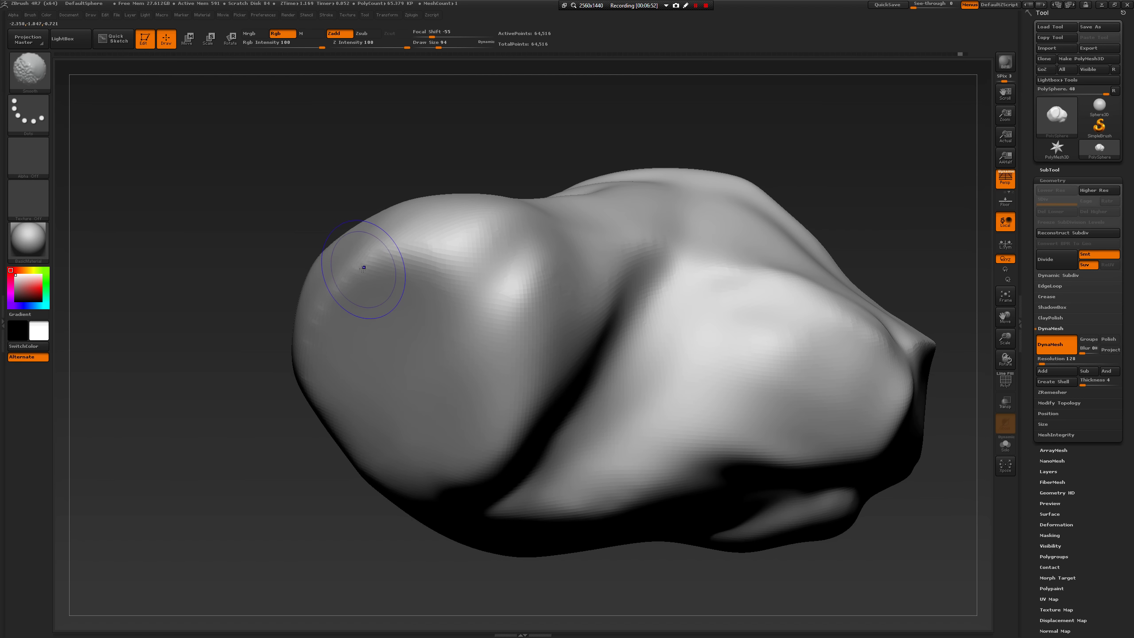
left_click_drag(357, 271, 333, 298, "shift")
left_click_drag(218, 468, 432, 402)
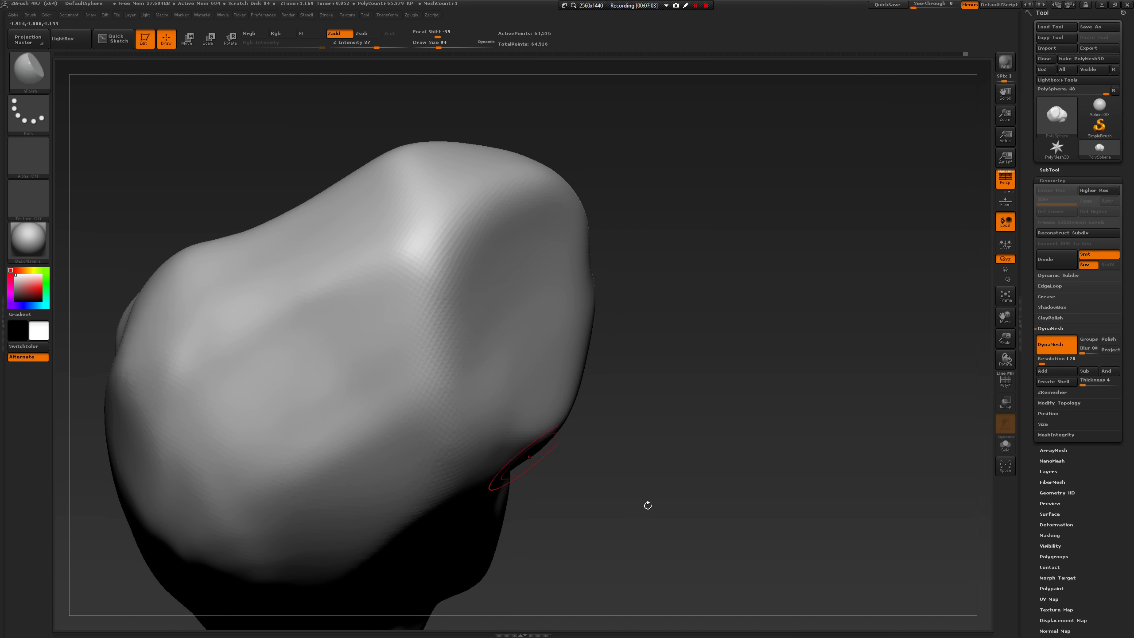
mouse_move(646, 504)
left_mouse_down()
mouse_move(717, 423)
mouse_move(536, 429)
mouse_move(642, 382)
left_mouse_up()
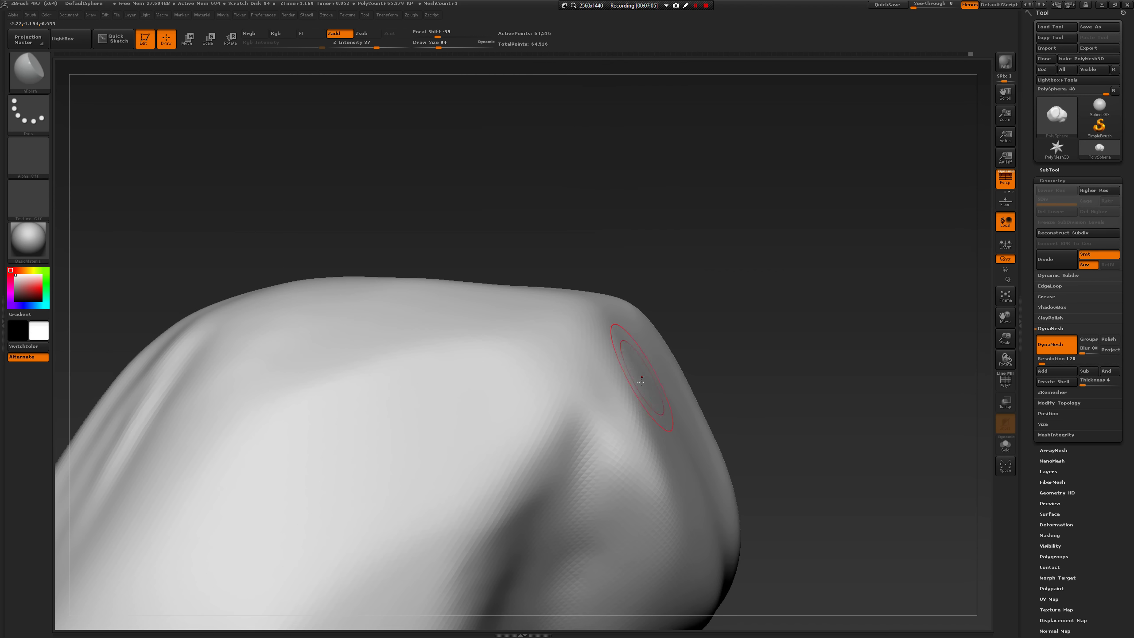
left_click_drag(788, 442, 607, 343, "alt")
key("shift")
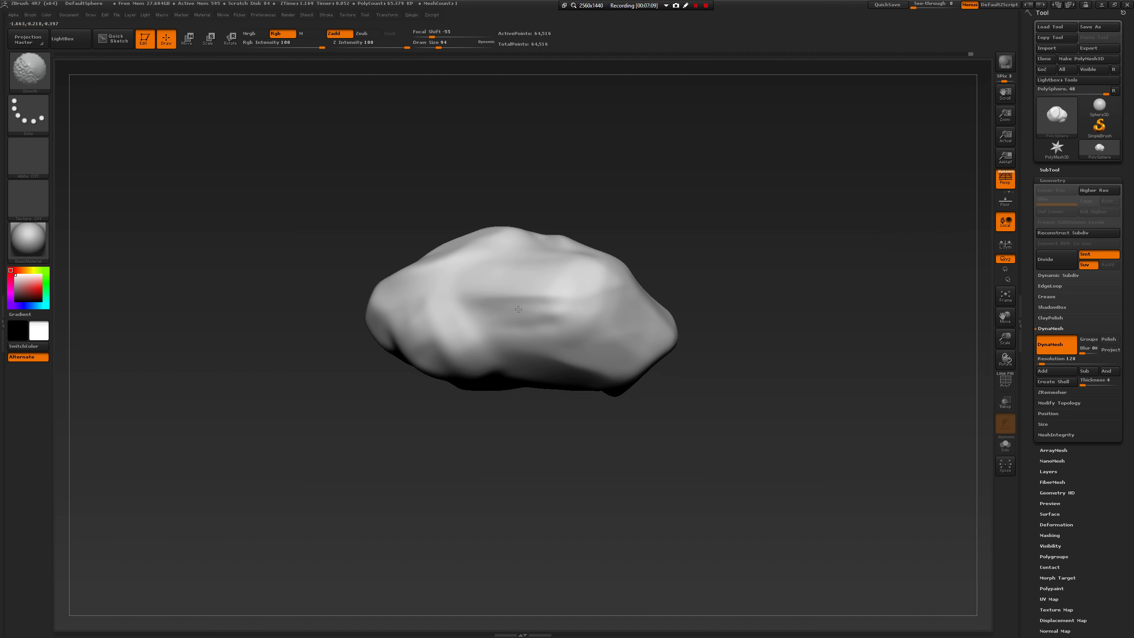
mouse_move(519, 469)
left_mouse_down()
mouse_move(458, 479)
mouse_move(572, 474)
mouse_move(527, 487)
mouse_move(547, 490)
mouse_move(552, 519)
mouse_move(527, 510)
left_mouse_up()
Load the TrimSmoothBorder brush from the Trim folder of the LightBox brush library.
left_click(70, 42)
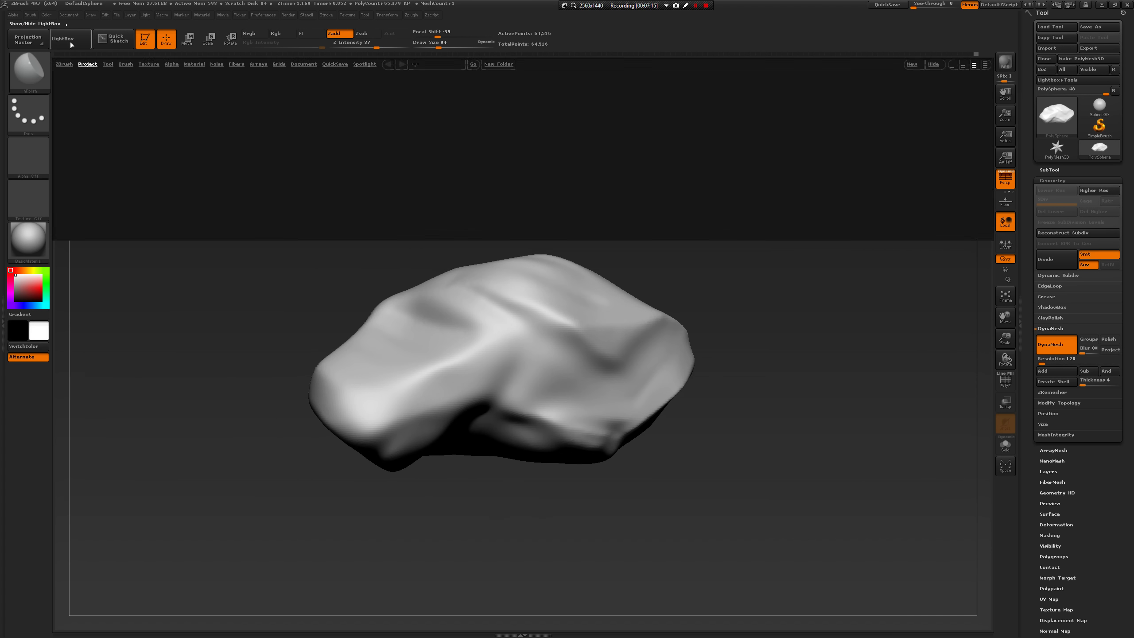
left_click(69, 42)
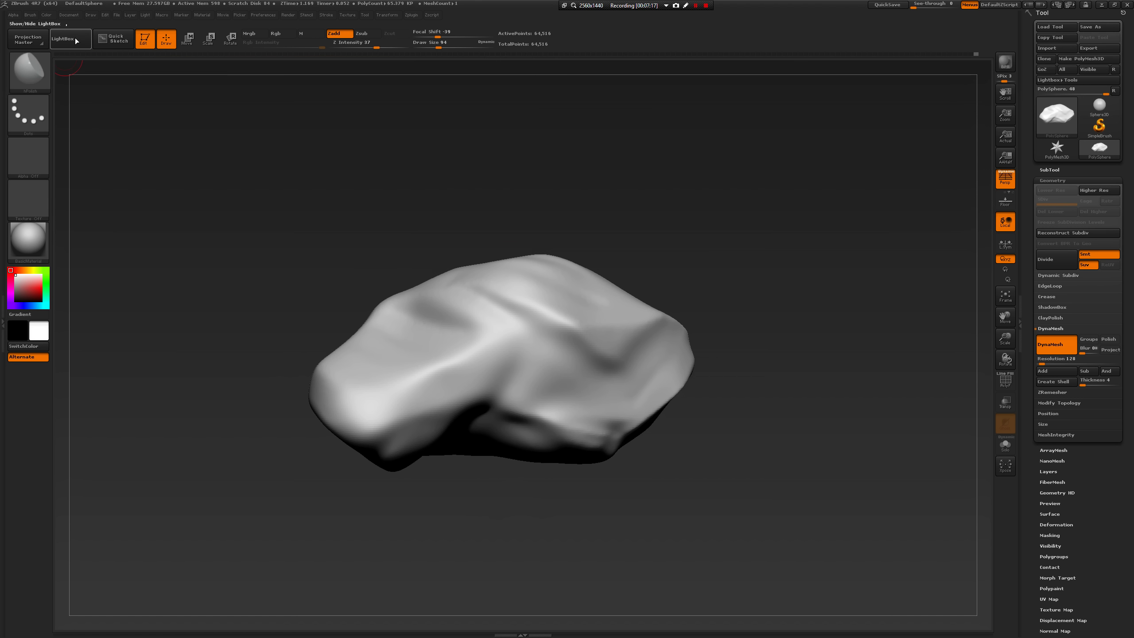
left_click(39, 69)
left_click(74, 42)
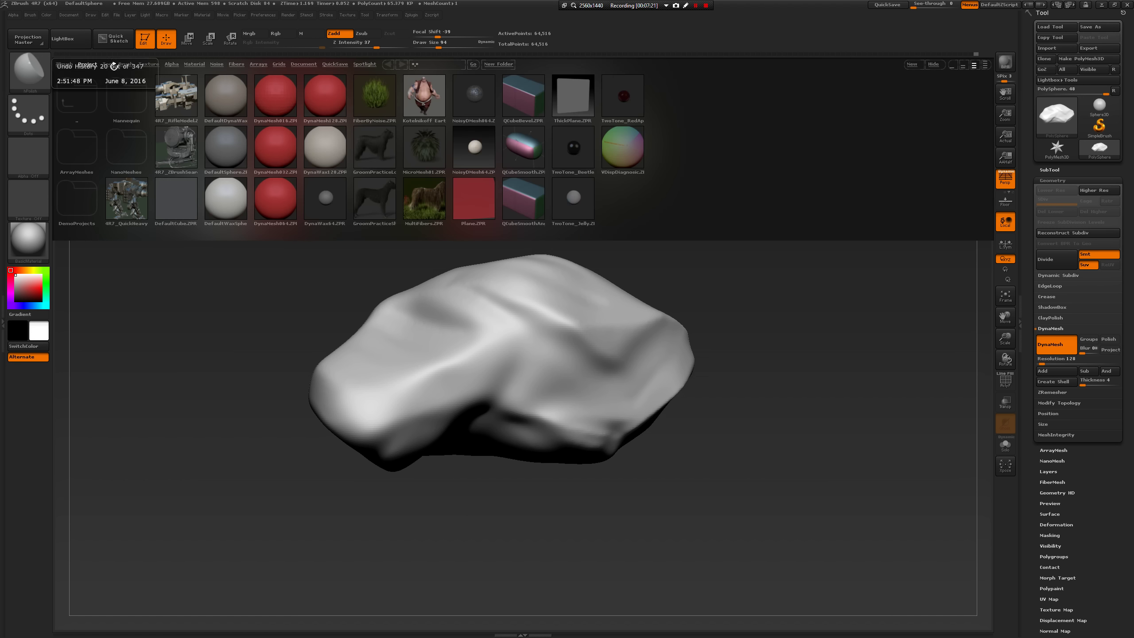
left_click(125, 64)
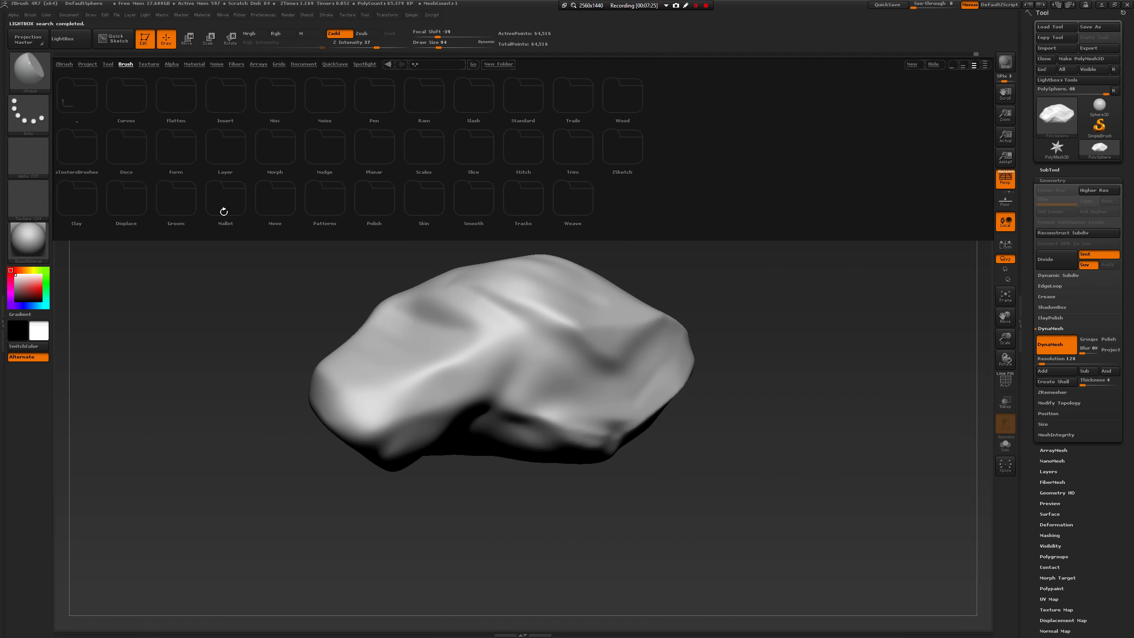
double_click(571, 158)
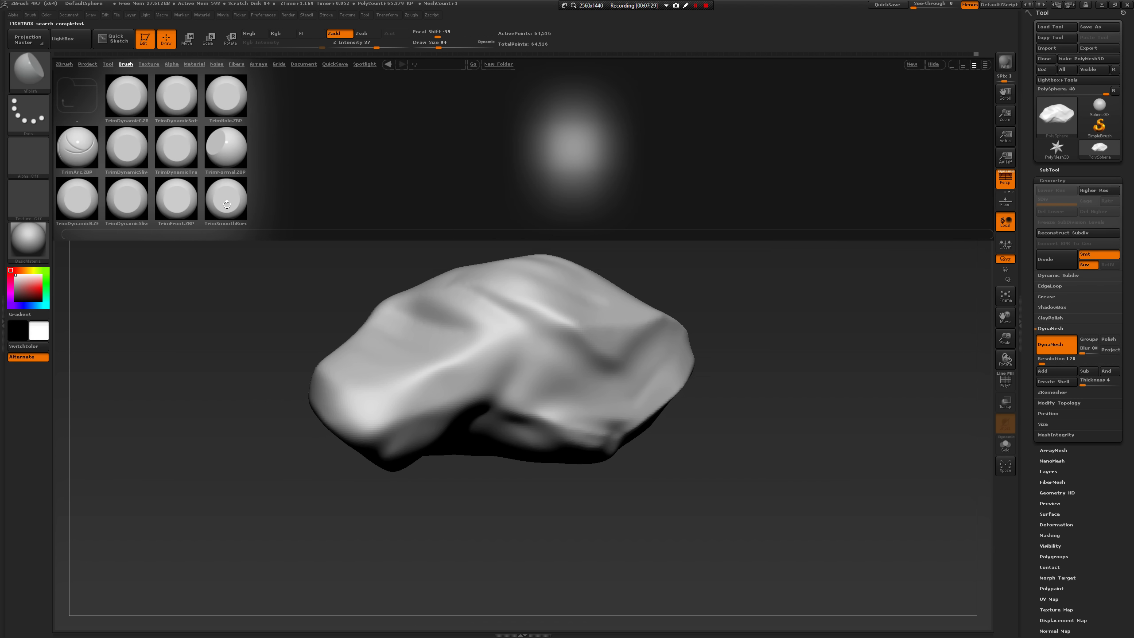
double_click(227, 204)
Set the draw size to 245 and trim flat facets into the rock's protruding end, redoing the first stroke.
key("space")
mouse_move(415, 388)
left_mouse_down()
mouse_move(433, 386)
mouse_move(376, 417)
mouse_move(366, 411)
left_mouse_up()
key("ctrl+z")
left_click_drag(381, 398, 355, 426)
left_click_drag(276, 481, 357, 473)
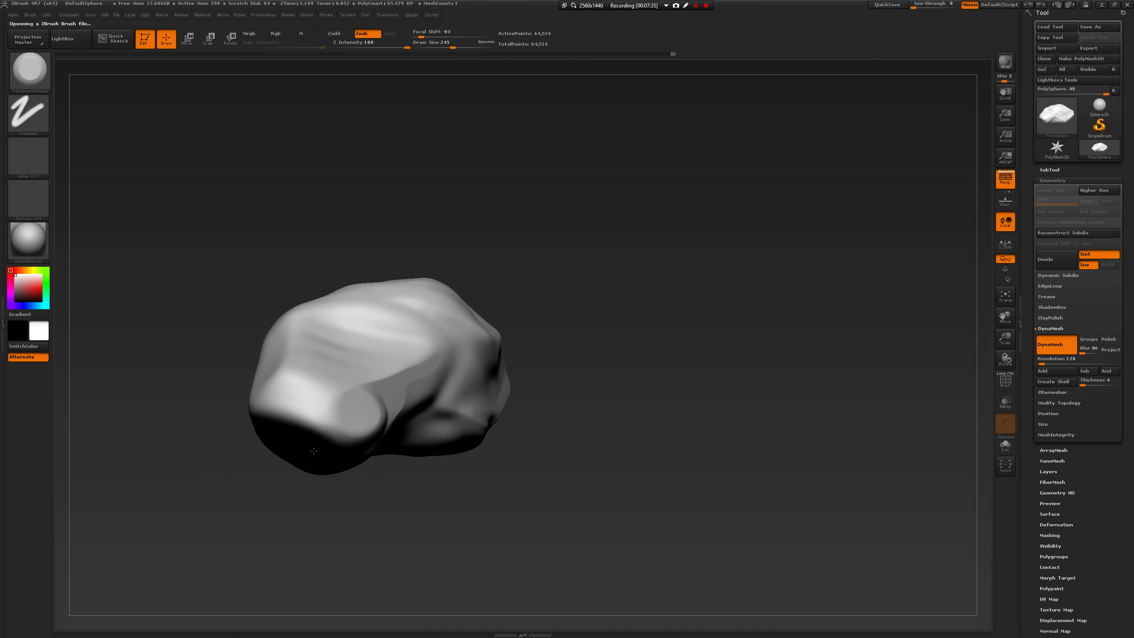
left_click_drag(330, 385, 286, 405)
mouse_move(239, 469)
left_mouse_down()
mouse_move(285, 435)
mouse_move(331, 431)
mouse_move(346, 443)
left_mouse_up()
left_click_drag(251, 408, 268, 412)
Trim more planes around the faceted end, reducing the draw size to 172 for the neighbouring surfaces.
left_click_drag(340, 291, 357, 357)
left_click_drag(239, 372, 167, 312)
mouse_move(420, 264)
left_mouse_down()
mouse_move(482, 346)
mouse_move(485, 398)
left_mouse_up()
mouse_move(268, 403)
left_mouse_down()
mouse_move(215, 321)
mouse_move(285, 327)
mouse_move(291, 286)
left_mouse_up()
key("space")
mouse_move(499, 273)
left_mouse_down()
mouse_move(540, 341)
mouse_move(446, 356)
left_mouse_up()
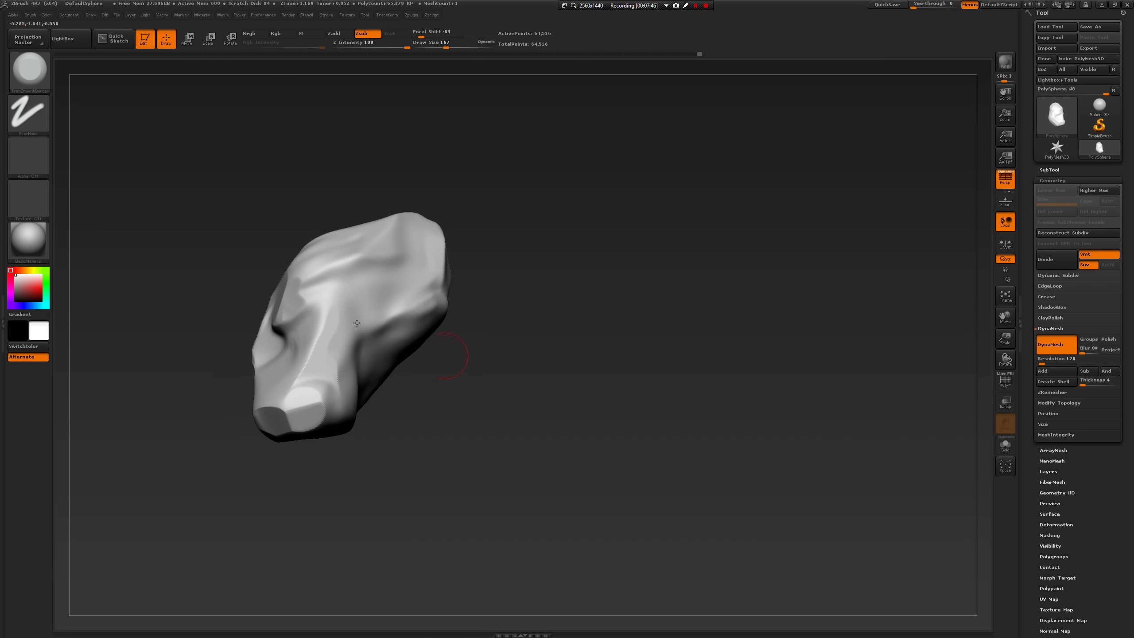
left_click_drag(152, 481, 277, 381)
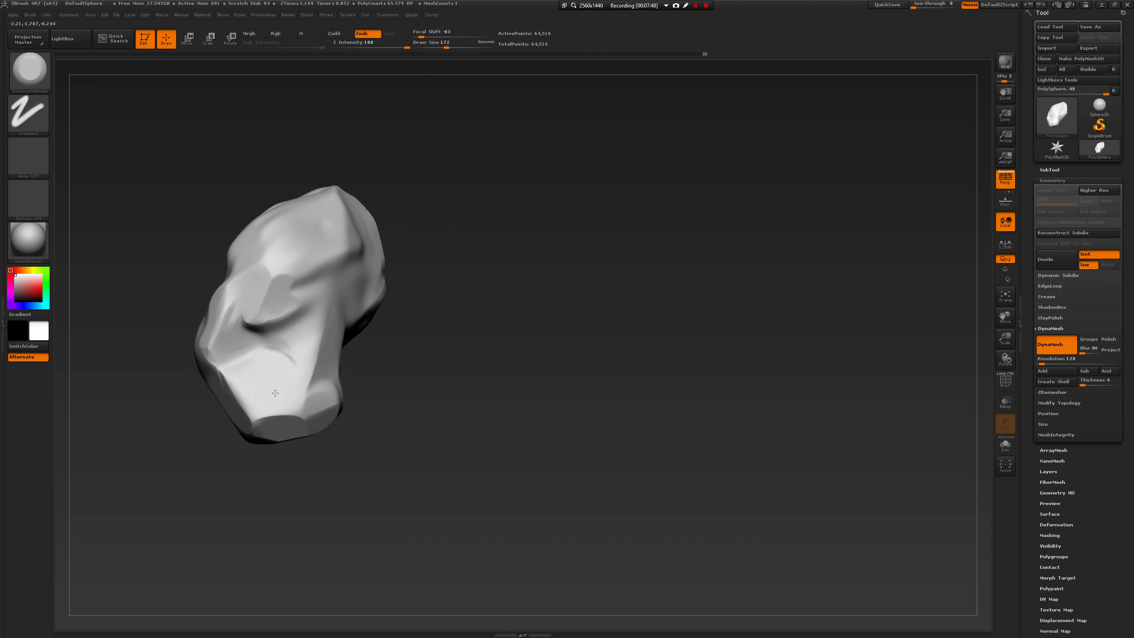
mouse_move(207, 519)
left_mouse_down()
mouse_move(342, 485)
mouse_move(387, 392)
mouse_move(370, 387)
mouse_move(343, 410)
left_mouse_up()
Set the draw size to 182 and cut flat planes around the side hollow and the adjoining ridge.
key("space")
key("space")
left_click_drag(344, 411, 328, 386)
mouse_move(268, 500)
left_mouse_down()
mouse_move(351, 441)
mouse_move(291, 459)
mouse_move(320, 437)
left_mouse_up()
mouse_move(331, 440)
left_mouse_down()
mouse_move(358, 449)
mouse_move(380, 440)
mouse_move(375, 427)
left_mouse_up()
mouse_move(498, 414)
left_mouse_down()
mouse_move(550, 324)
mouse_move(549, 357)
left_mouse_up()
key("[")
key("space")
mouse_move(355, 398)
left_mouse_down()
mouse_move(346, 397)
mouse_move(355, 376)
mouse_move(364, 379)
mouse_move(323, 399)
left_mouse_up()
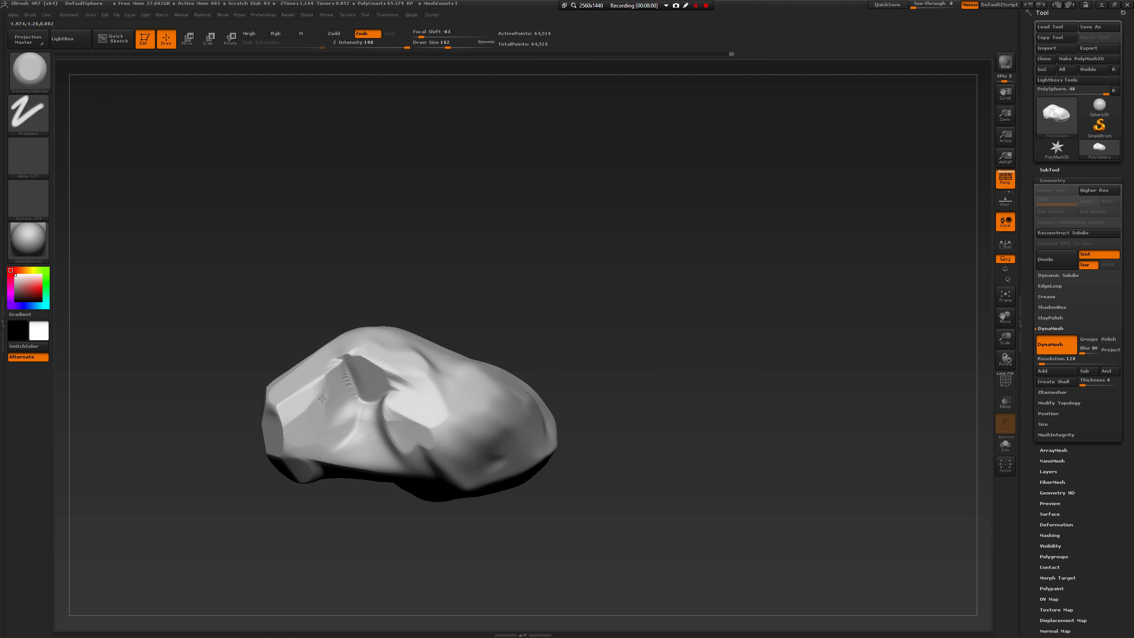
Remesh the rock with DynaMesh, raise the resolution to 312 and remesh it again.
left_click_drag(612, 413, 648, 436)
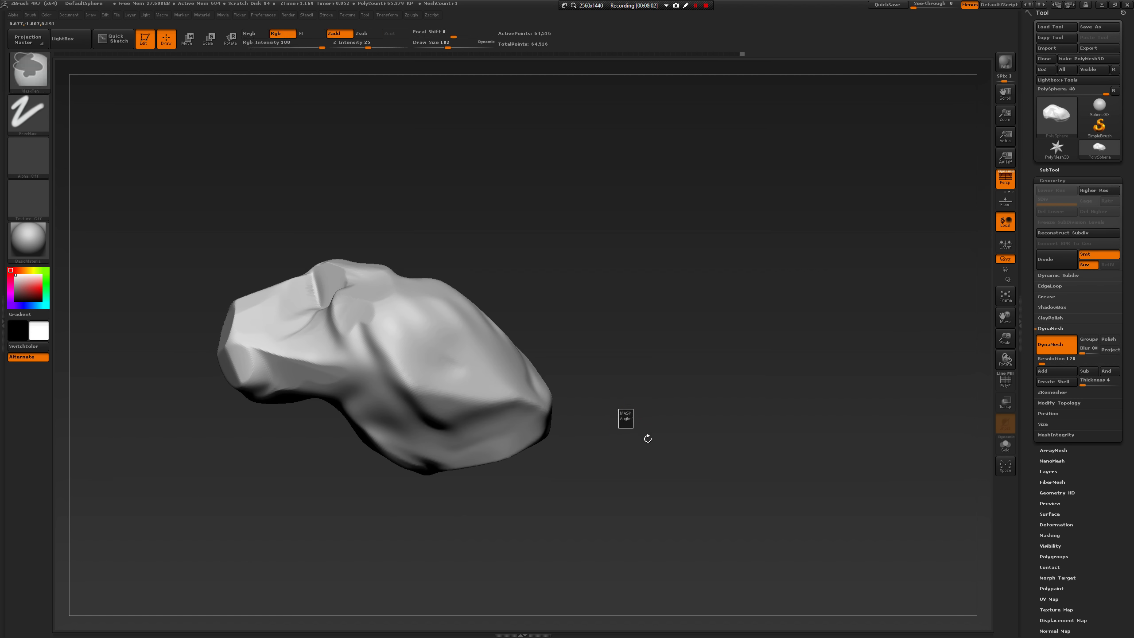
left_click_drag(585, 408, 547, 384)
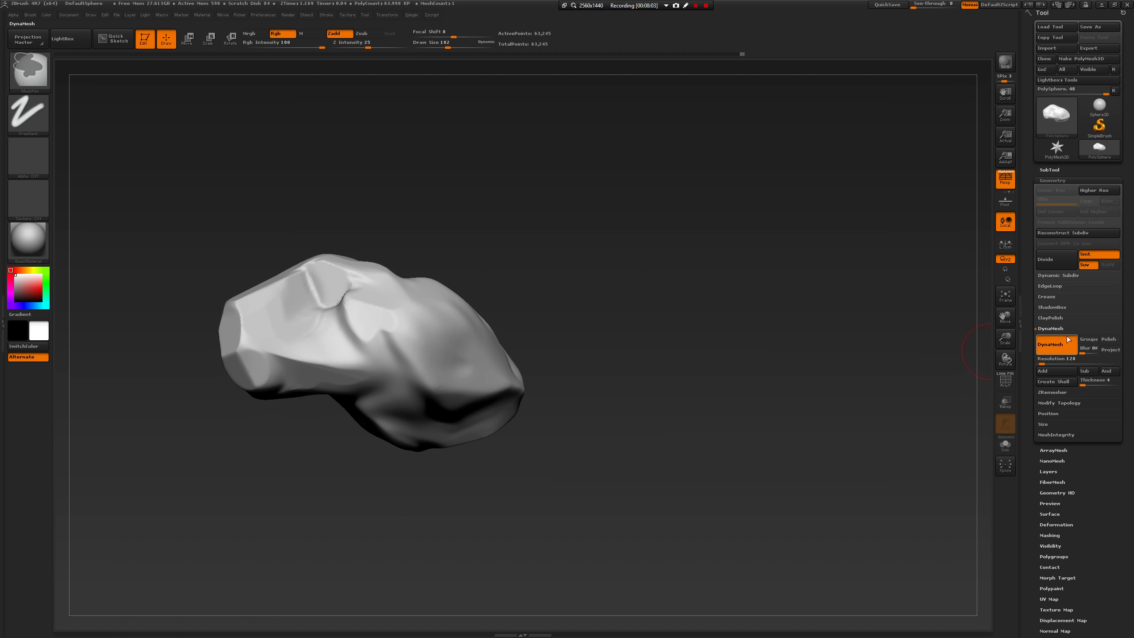
left_click_drag(1041, 364, 1045, 364)
mouse_move(668, 380)
left_mouse_down()
mouse_move(679, 377)
mouse_move(664, 373)
left_mouse_up()
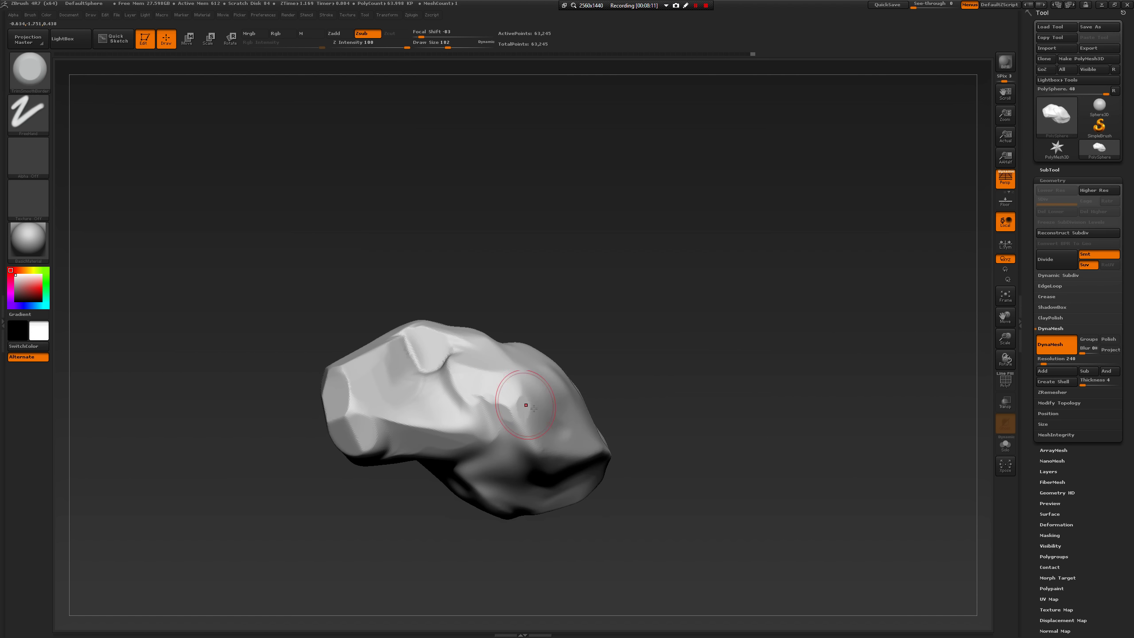
left_click_drag(1045, 364, 1046, 364)
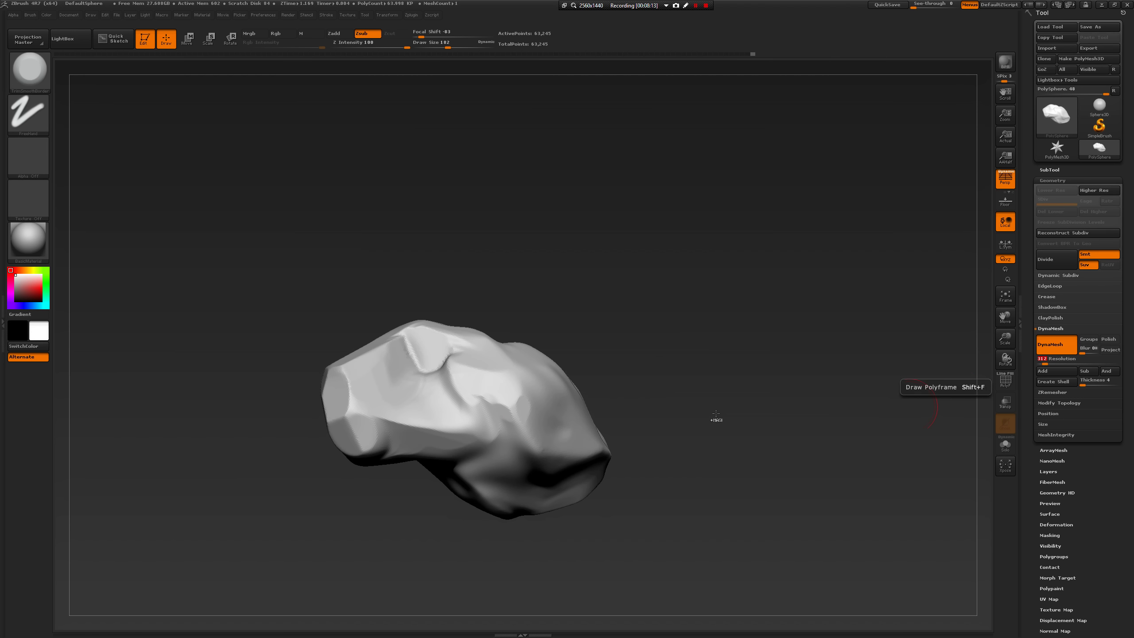
left_click_drag(700, 405, 739, 433, "ctrl")
Set the draw size to 228 and flatten the planes beside the hollow and towards the faceted end.
left_click_drag(524, 411, 528, 408)
key("space")
left_click_drag(502, 404, 507, 404)
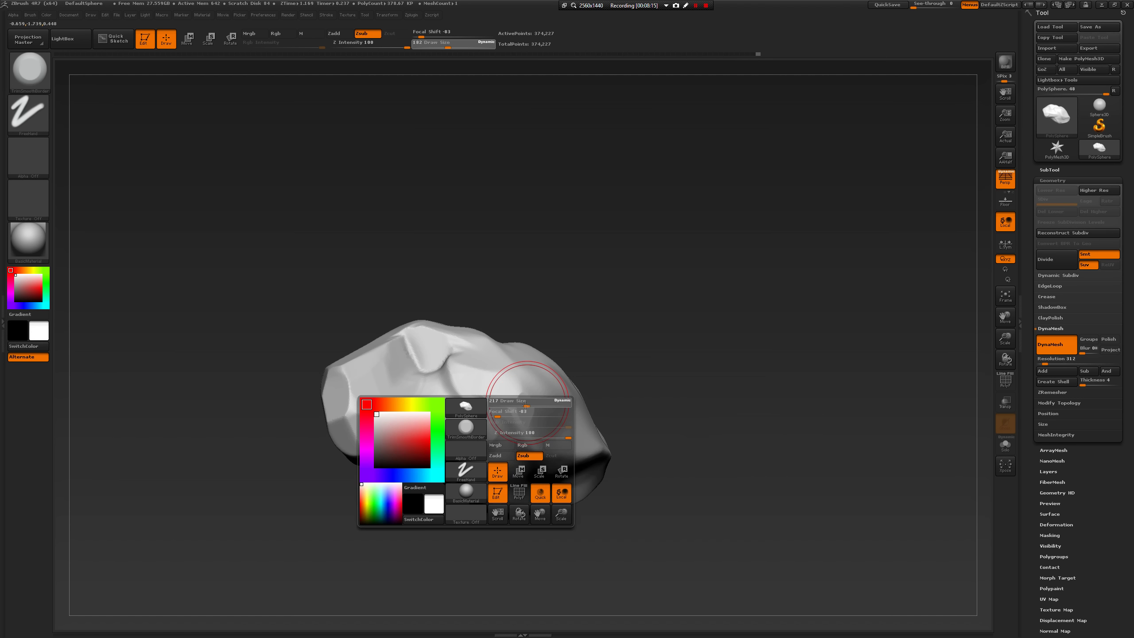
left_click_drag(418, 365, 424, 347)
left_click_drag(443, 307, 436, 339)
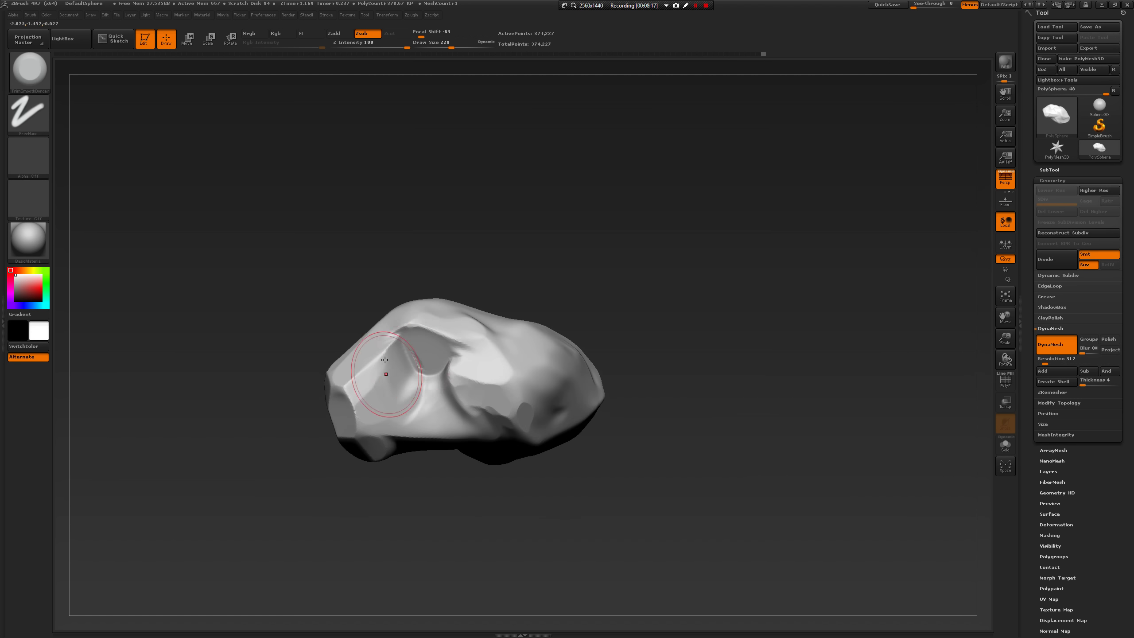
mouse_move(392, 375)
left_mouse_down()
mouse_move(375, 362)
mouse_move(391, 333)
left_mouse_up()
left_click_drag(404, 290, 408, 331)
Reduce the draw size to 145 and trim the corners between the facets on the protruding end.
key("bracketleft")
key("bracketleft")
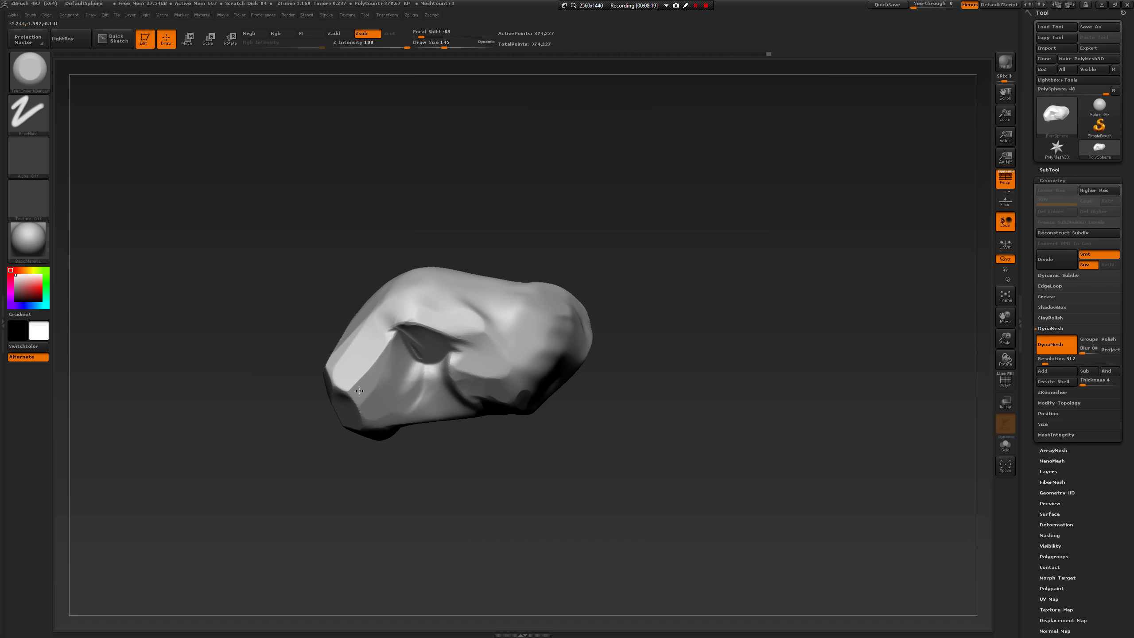
left_click_drag(262, 429, 306, 391)
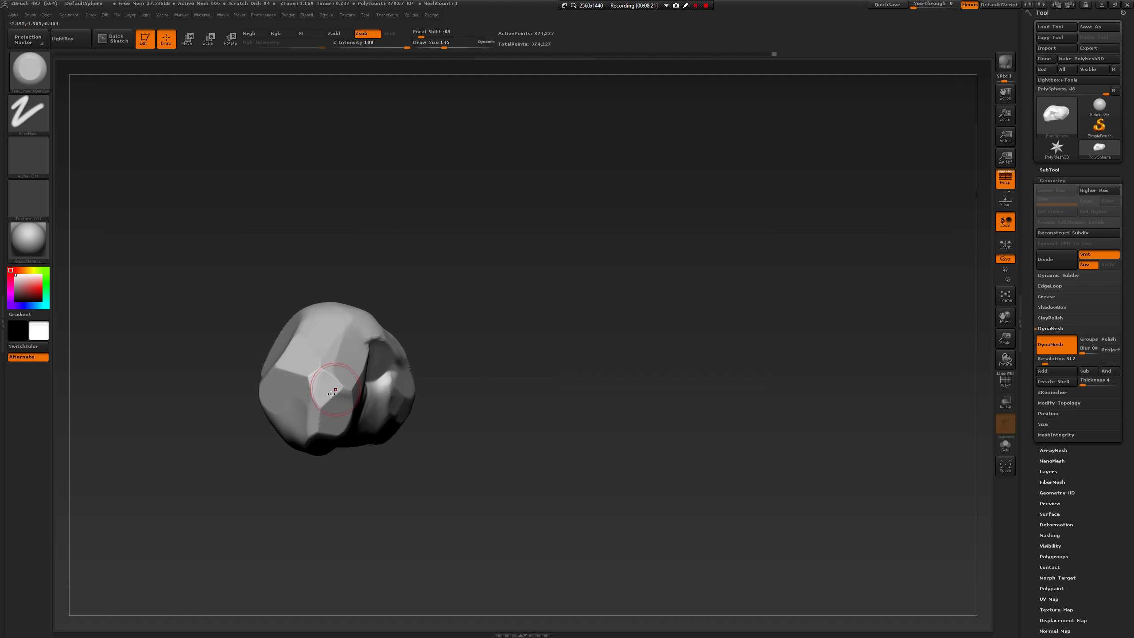
left_click_drag(274, 486, 312, 437)
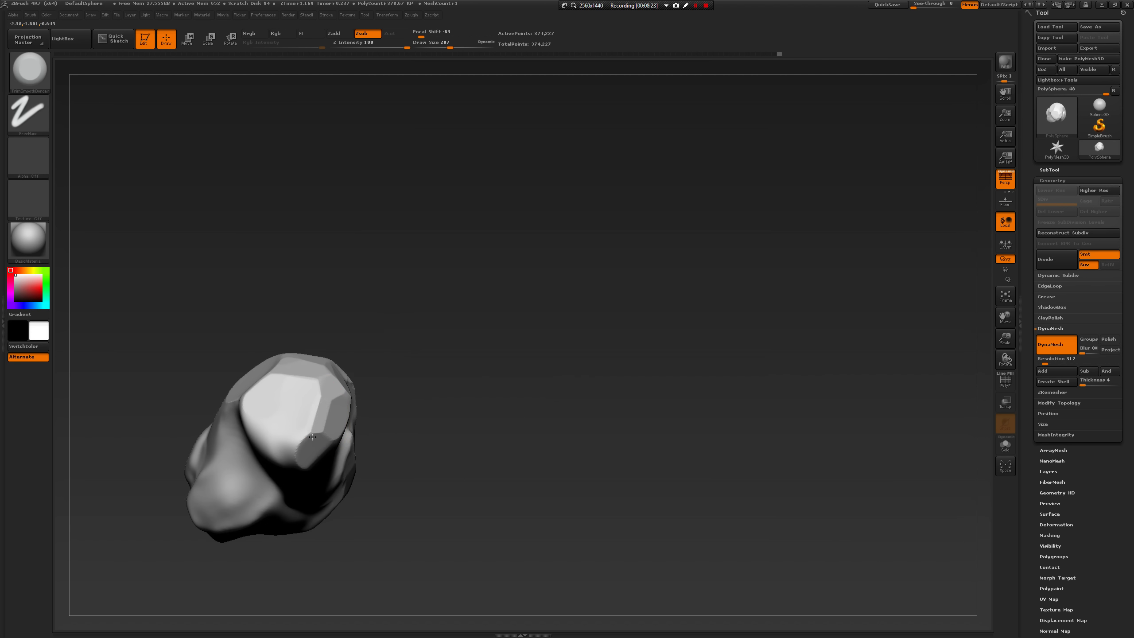
Undo the last stroke and trim broad facets on the end and opposite side with draw size 274.
mouse_move(409, 493)
left_mouse_down()
mouse_move(519, 431)
mouse_move(436, 368)
mouse_move(389, 416)
left_mouse_up()
key("ctrl+z")
left_click_drag(388, 414, 370, 380)
mouse_move(369, 367)
left_mouse_down()
mouse_move(363, 347)
mouse_move(350, 358)
left_mouse_up()
left_click_drag(295, 452, 279, 492)
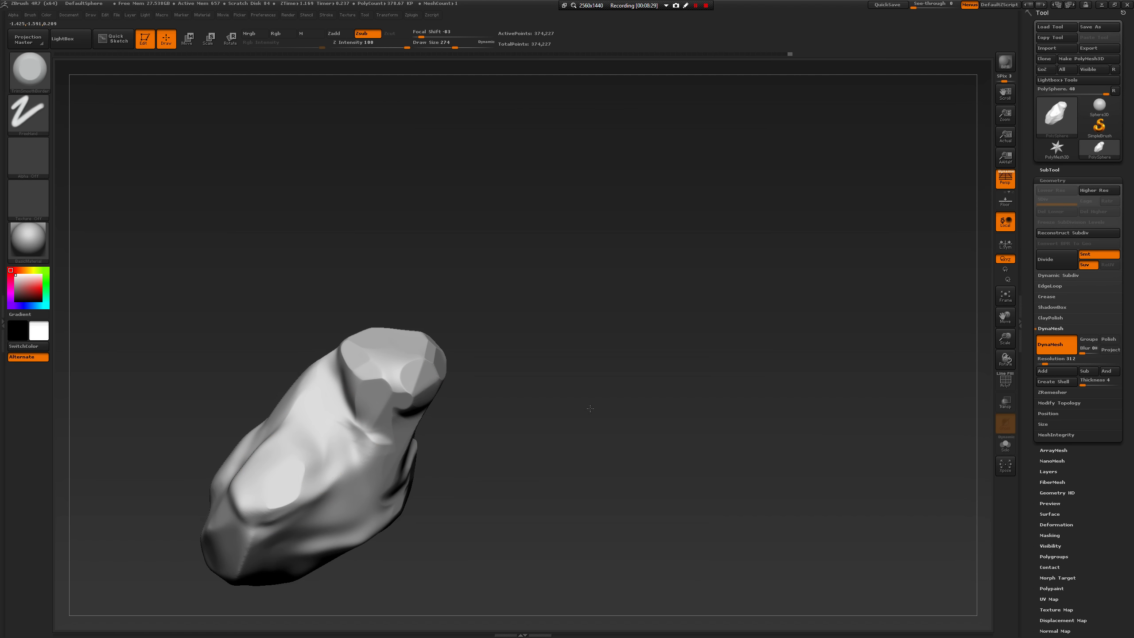
Flatten broad planes along the neck and the ridges beside the central hollow.
mouse_move(589, 410)
left_mouse_down("alt")
mouse_move(590, 352)
mouse_move(509, 362)
left_mouse_up("alt")
mouse_move(380, 380)
left_mouse_down()
mouse_move(357, 358)
mouse_move(329, 358)
left_mouse_up()
left_click_drag(490, 476, 464, 435)
mouse_move(375, 393)
left_mouse_down()
mouse_move(413, 397)
mouse_move(466, 279)
left_mouse_up()
left_click_drag(559, 351, 654, 355)
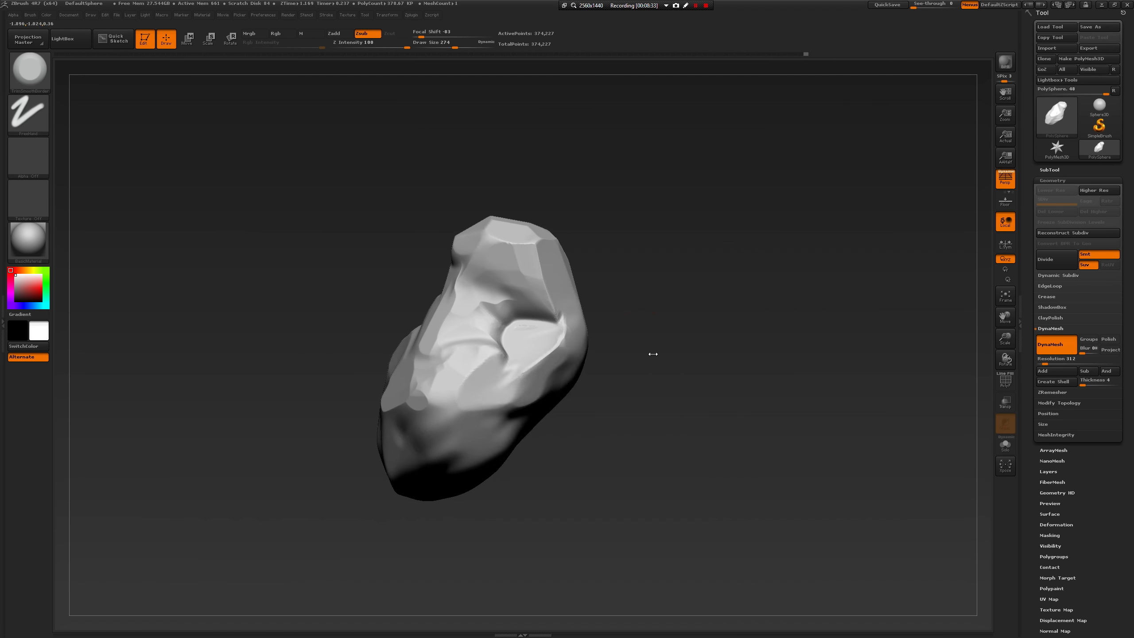
Set the draw size to 223 and rework the central hollow, undoing the unwanted stroke.
key("space")
left_click_drag(589, 409, 580, 409)
mouse_move(490, 360)
left_mouse_down("shift")
mouse_move(469, 329)
mouse_move(505, 313)
left_mouse_up("shift")
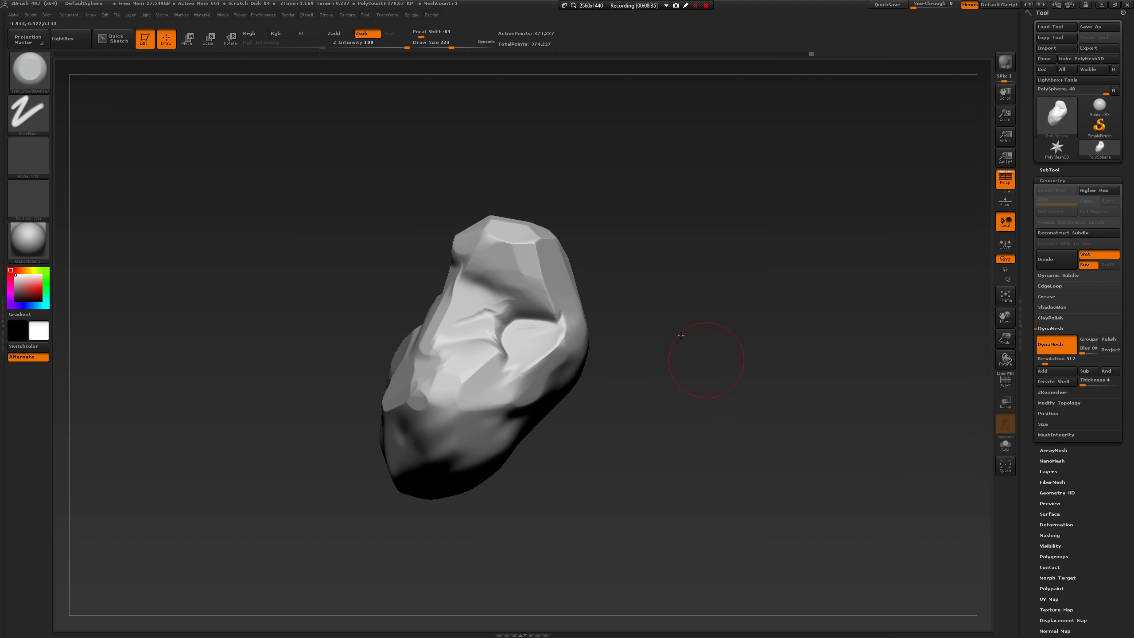
left_click_drag(704, 355, 672, 325)
key("ctrl+z")
left_click_drag(510, 329, 492, 308)
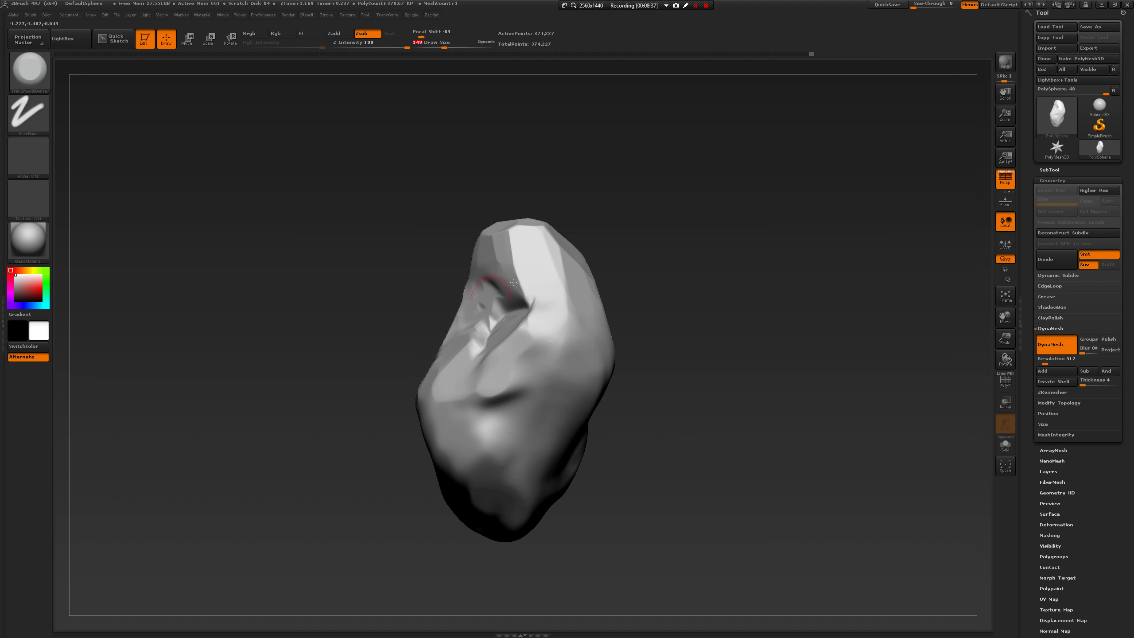
Trim the bulge and crease below the hollow with draw size 197.
left_click_drag(699, 373, 697, 357)
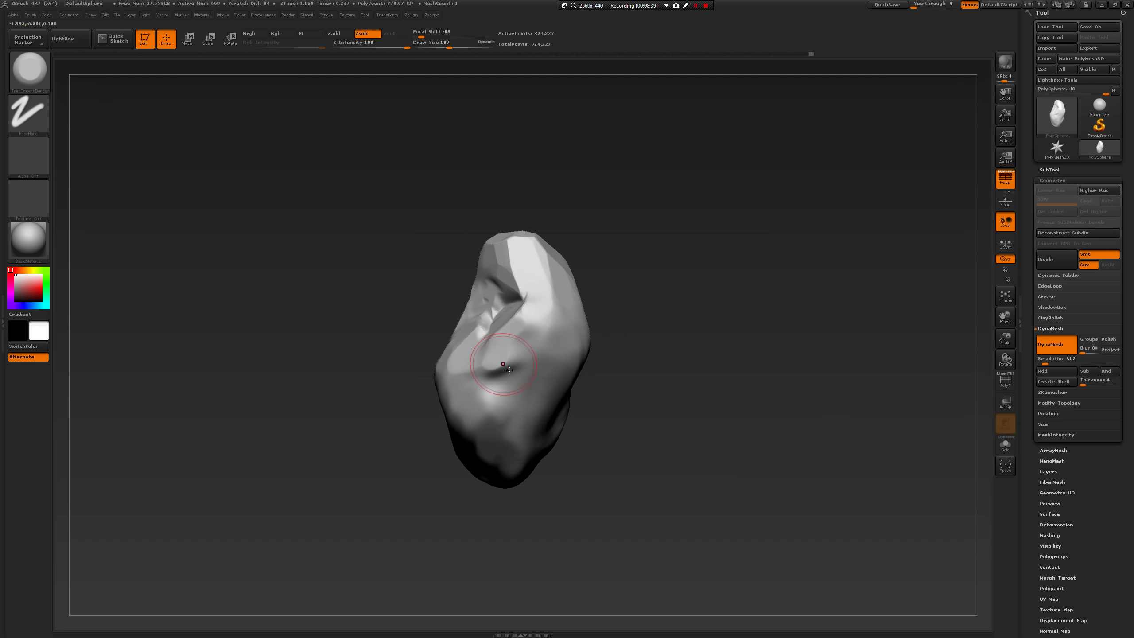
left_click_drag(510, 370, 509, 380)
right_click_drag(505, 389, 458, 476)
left_click_drag(506, 393, 505, 375, "shift")
mouse_move(500, 373)
left_mouse_down()
mouse_move(487, 367)
mouse_move(455, 402)
left_mouse_up()
left_click_drag(352, 516, 371, 524)
Adjust the draw size to 217 and cut flat facets along the rock's wider end and outer side.
key("space")
left_click_drag(430, 469, 436, 468)
mouse_move(407, 417)
left_mouse_down()
mouse_move(424, 401)
mouse_move(400, 453)
mouse_move(436, 456)
left_mouse_up()
right_click_drag(438, 456, 484, 446)
mouse_move(484, 446)
left_mouse_down()
mouse_move(449, 479)
mouse_move(454, 395)
mouse_move(440, 382)
left_mouse_up()
mouse_move(625, 446)
left_mouse_down()
mouse_move(581, 446)
mouse_move(544, 417)
mouse_move(547, 356)
left_mouse_up()
key("space")
left_click_drag(673, 313, 627, 330)
Switch to the TrimDynamic brush, flatten the long side's bumps and decrease the draw size.
key("b")
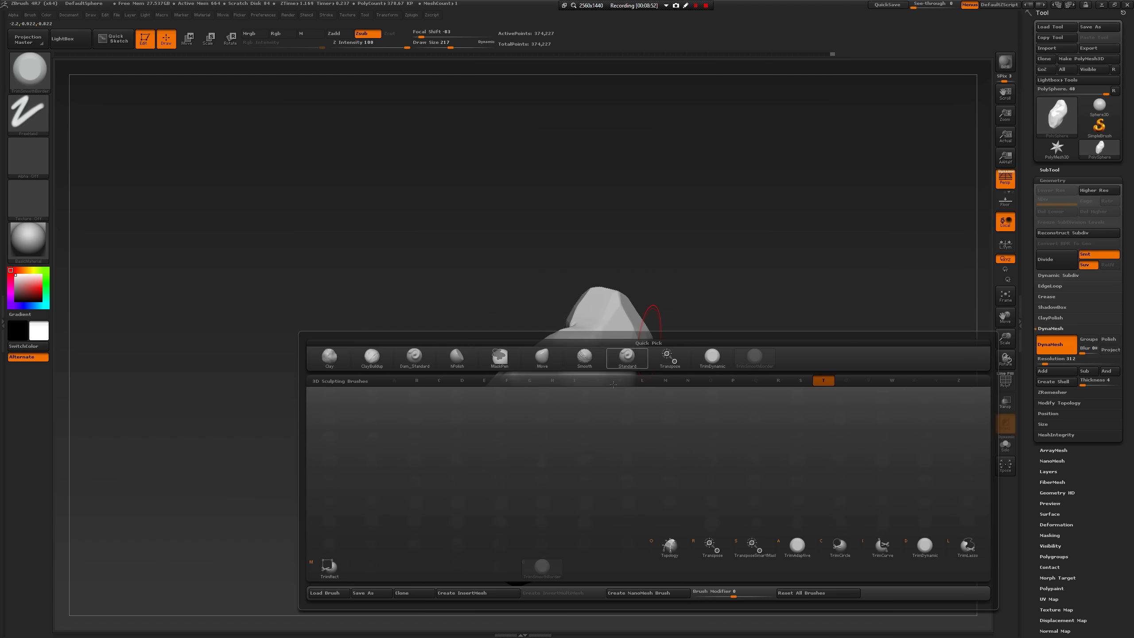
key("t")
key("d")
left_click_drag(580, 418, 595, 388)
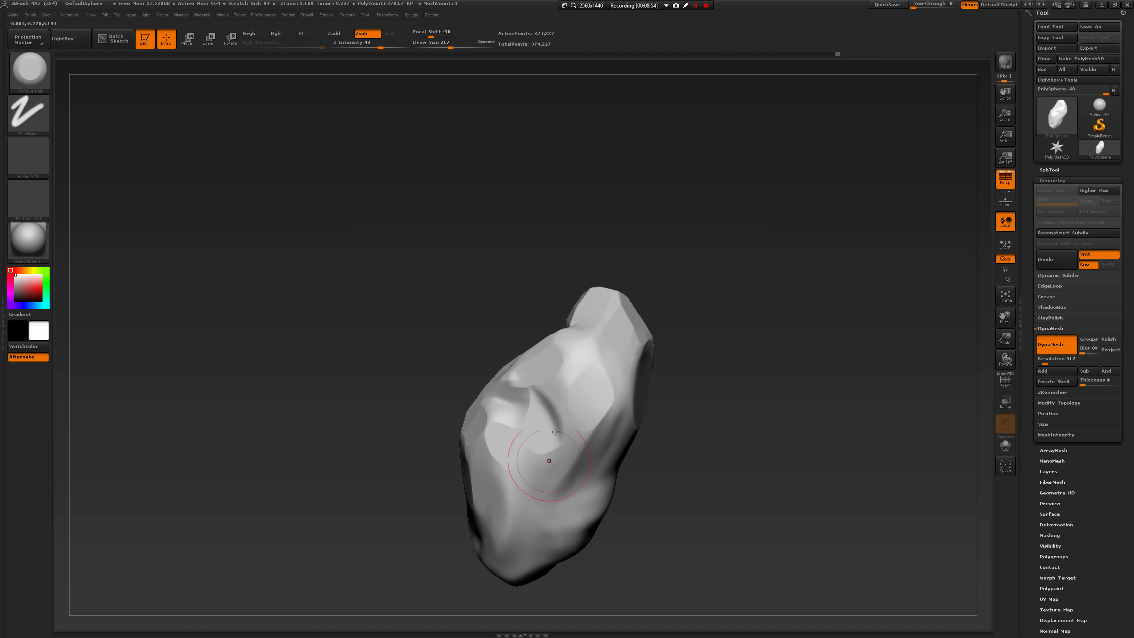
mouse_move(513, 436)
left_mouse_down()
mouse_move(513, 425)
mouse_move(529, 441)
left_mouse_up()
key("bracketleft")
key("bracketleft")
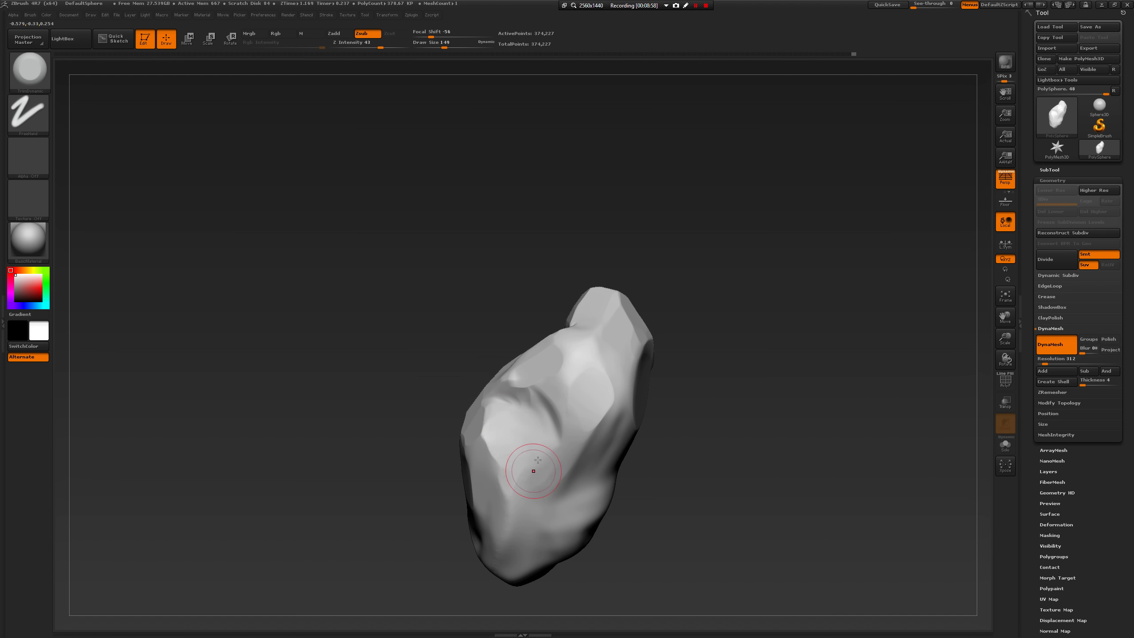
Set the draw size to 212 and trim planes with TrimDynamic below the hollow and around the crease.
mouse_move(424, 496)
left_mouse_down()
mouse_move(506, 418)
mouse_move(487, 427)
left_mouse_up()
left_click_drag(547, 465, 587, 476)
key("space")
left_click_drag(530, 537, 543, 537)
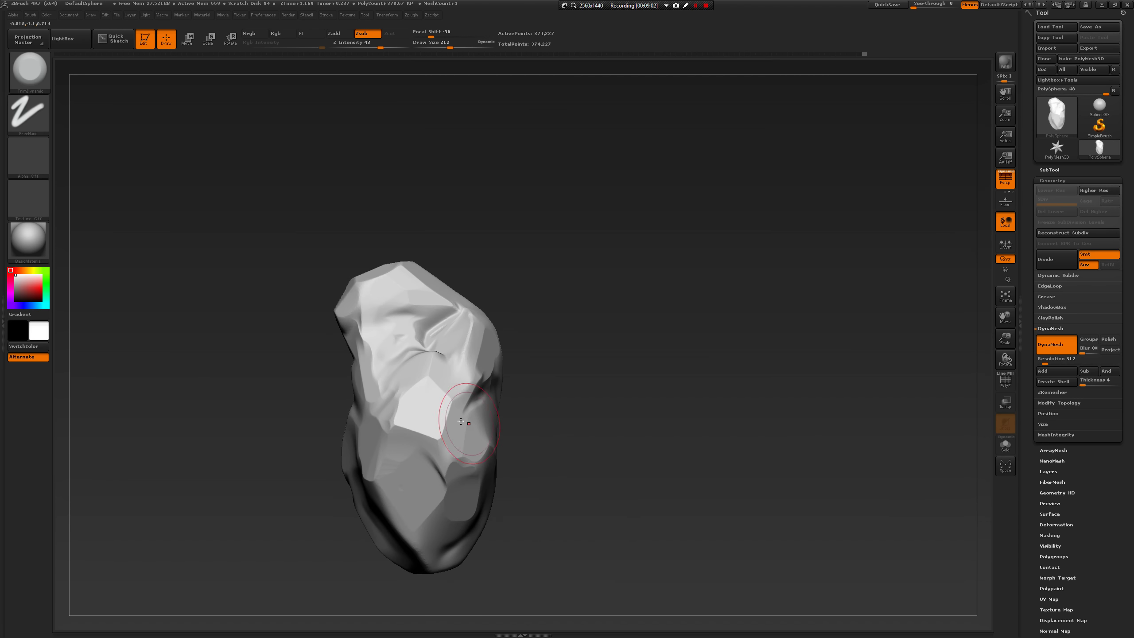
mouse_move(461, 422)
left_mouse_down()
mouse_move(446, 427)
mouse_move(442, 411)
mouse_move(466, 418)
mouse_move(447, 423)
mouse_move(424, 389)
left_mouse_up()
left_click_drag(566, 342, 477, 351)
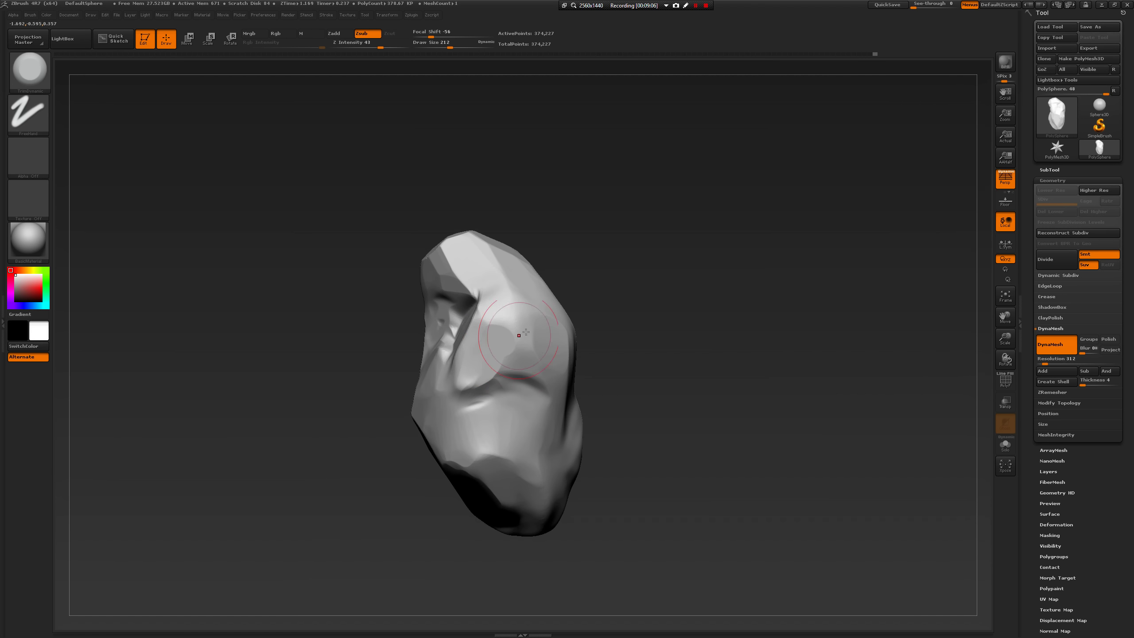
left_click_drag(464, 392, 494, 362)
mouse_move(593, 408)
left_mouse_down()
mouse_move(526, 407)
mouse_move(585, 400)
left_mouse_up()
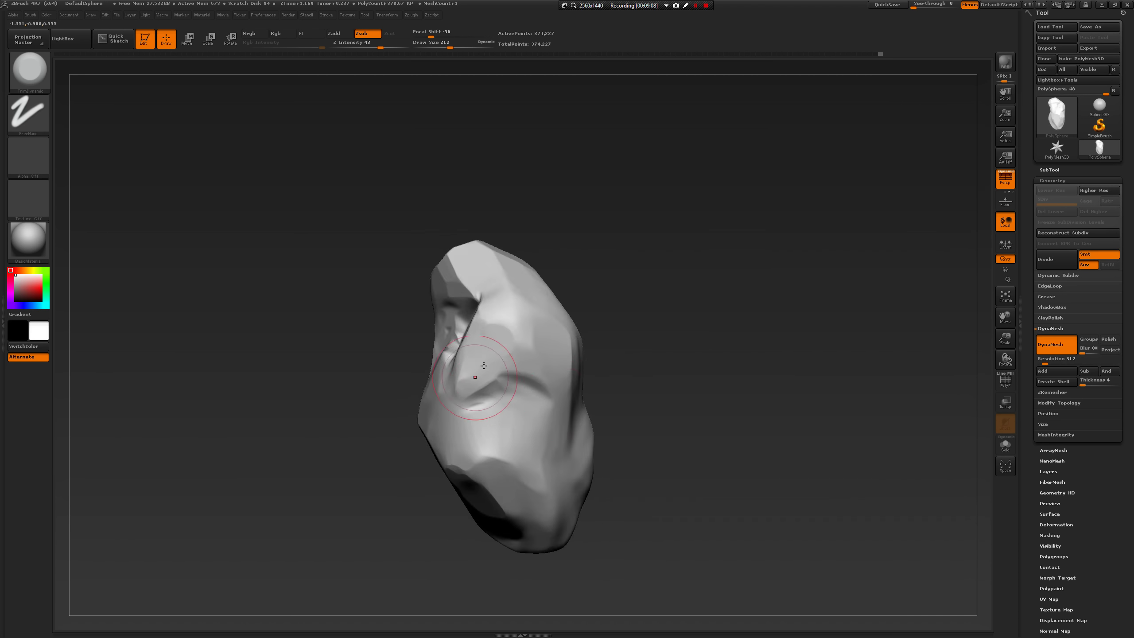
key("b")
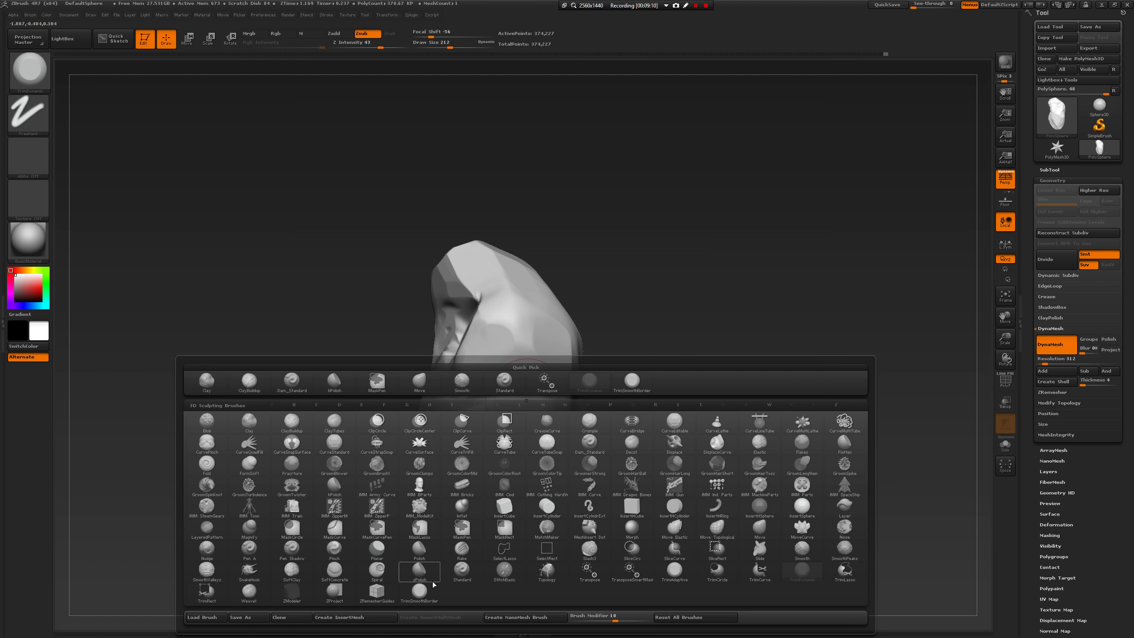
left_click(421, 591)
left_click_drag(594, 474, 633, 378)
key("b")
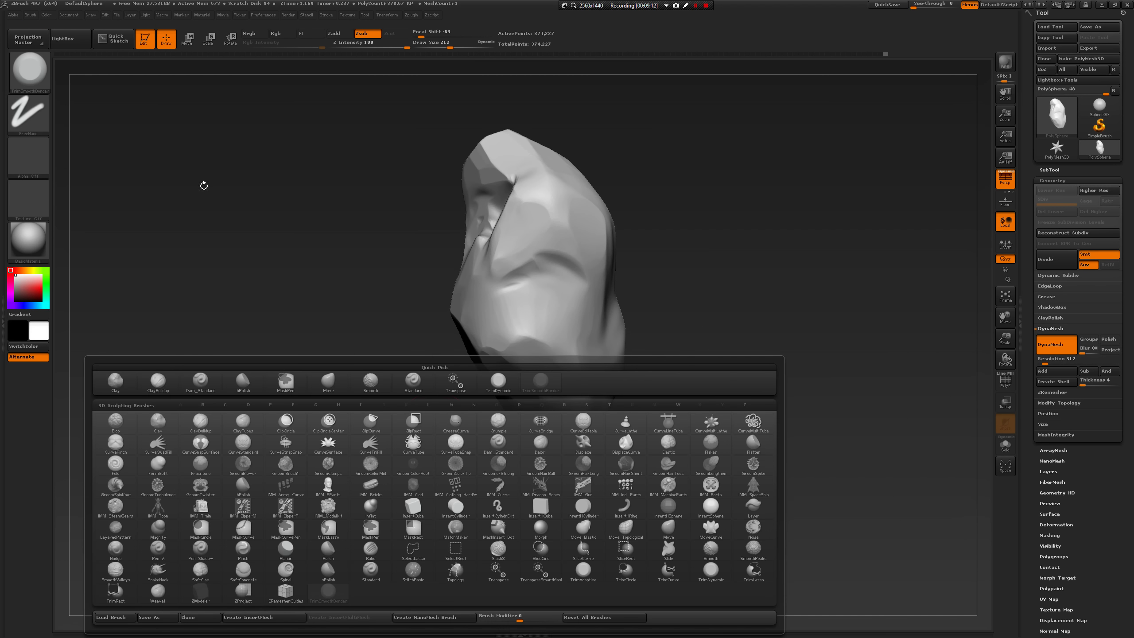
left_click(74, 43)
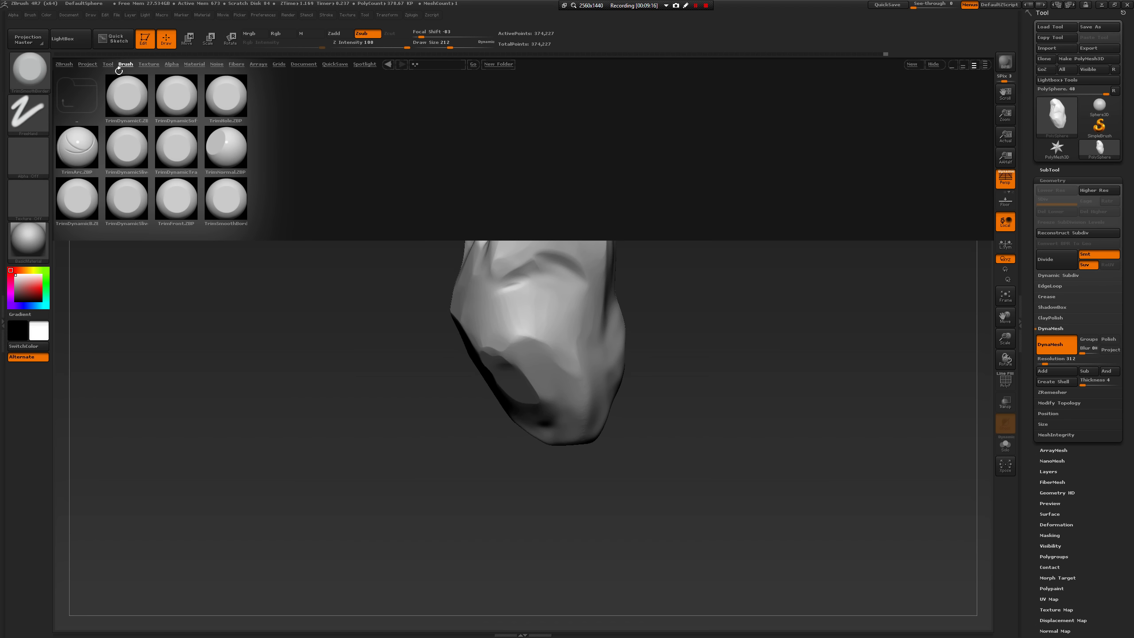
key("b")
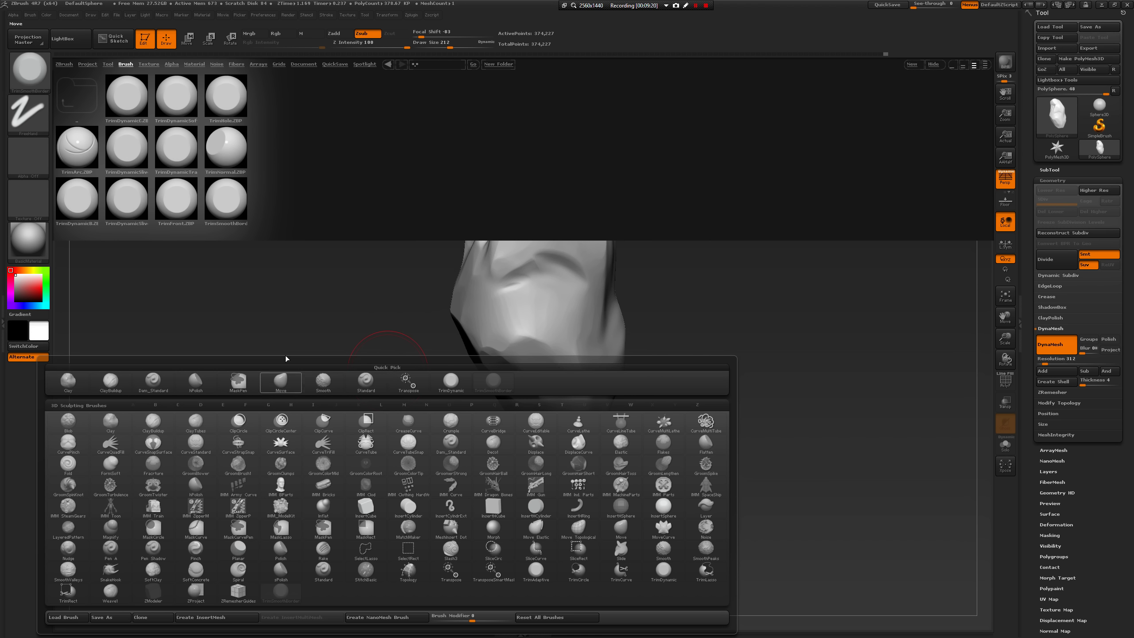
key("b")
key("b")
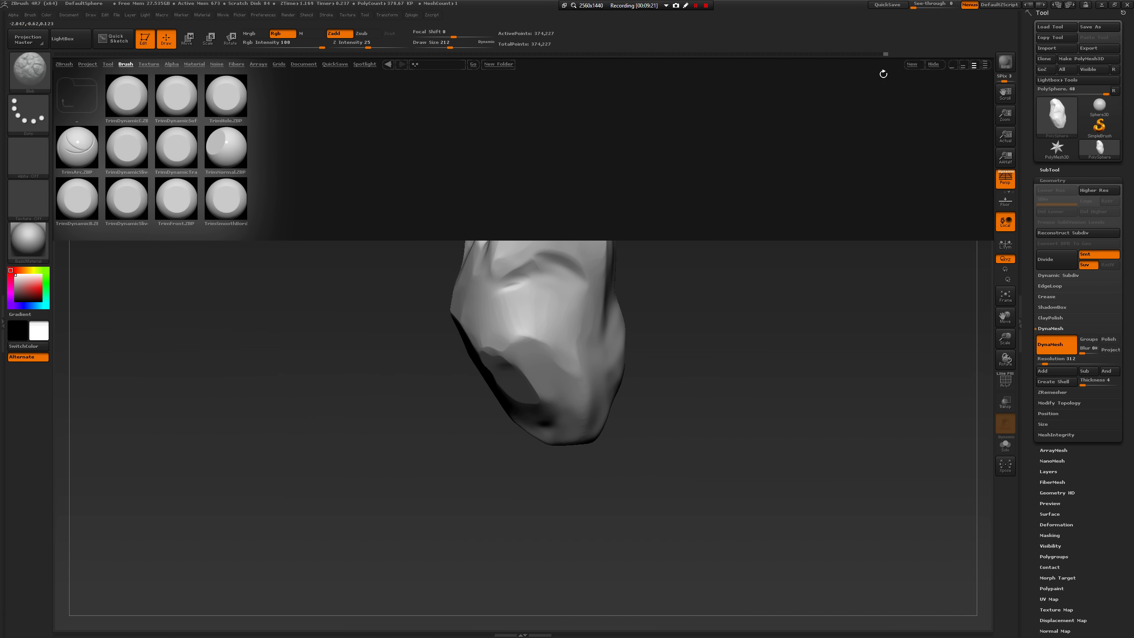
left_click(934, 65)
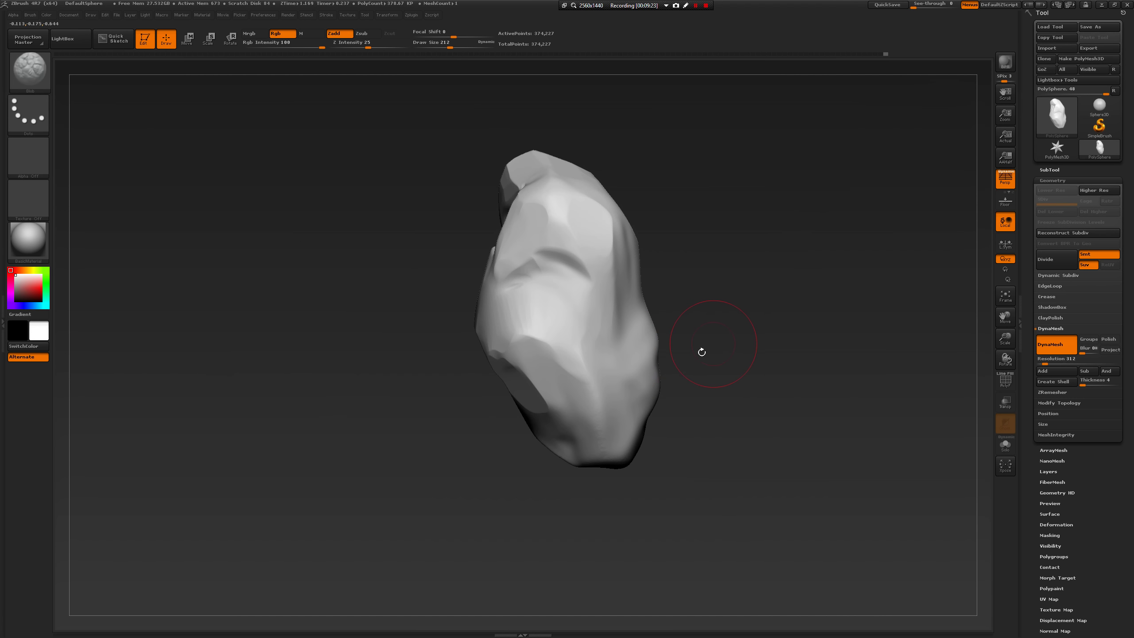
Switch to the TrimSmoothBorder brush and trim planes into the smooth bulge at the rock's lower end.
key("b")
left_click(582, 603)
left_click_drag(669, 445, 621, 413)
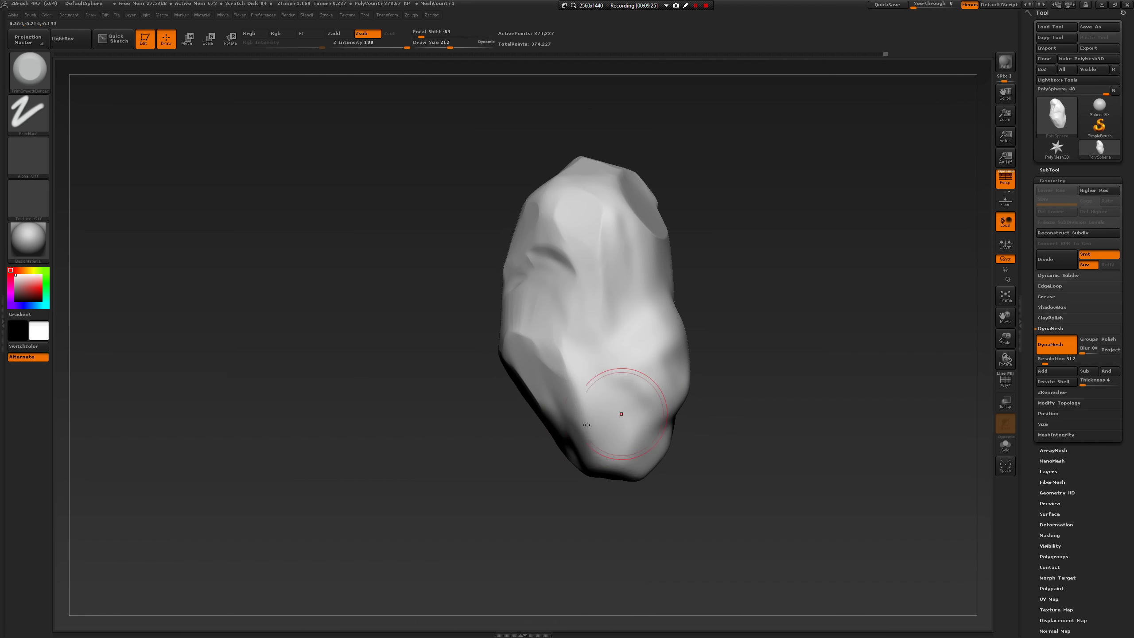
left_click_drag(561, 480, 576, 456)
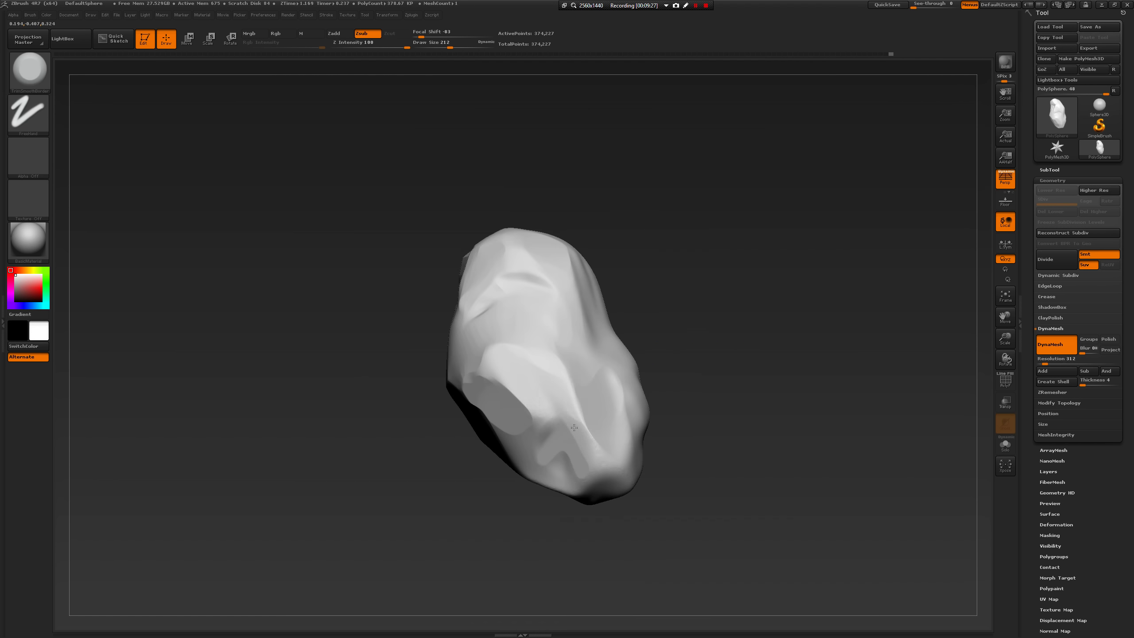
Cut flat facets across the rock's rounded end and along its long side with TrimSmoothBorder.
mouse_move(501, 547)
left_mouse_down()
mouse_move(464, 523)
mouse_move(415, 525)
mouse_move(391, 502)
left_mouse_up()
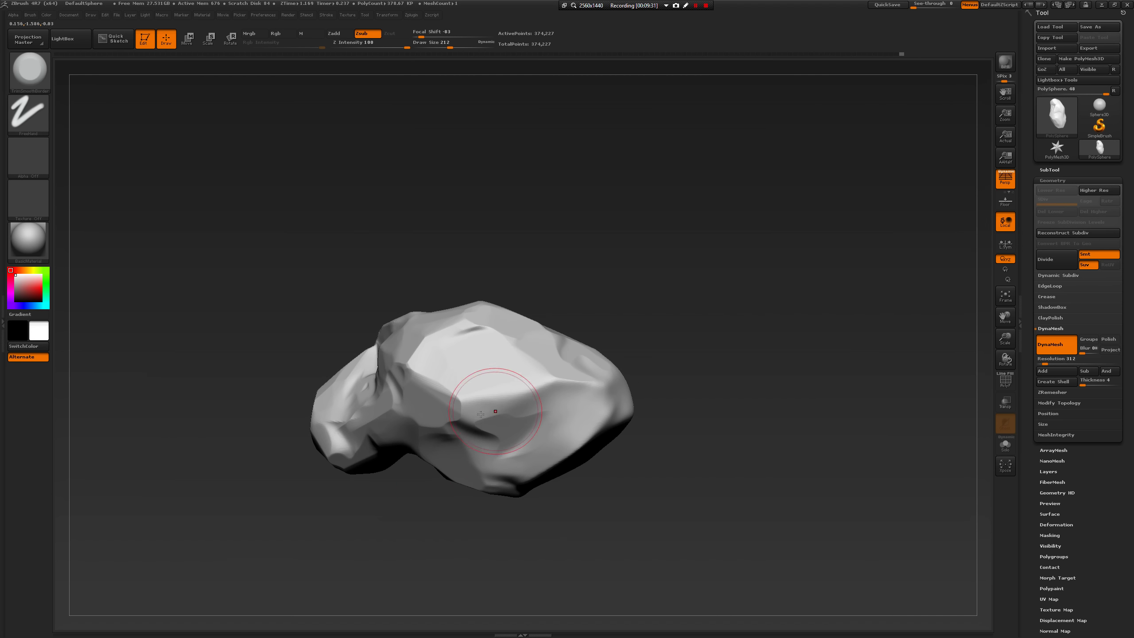
left_click_drag(511, 395, 513, 399)
mouse_move(646, 424)
left_mouse_down()
mouse_move(581, 358)
mouse_move(536, 339)
left_mouse_up()
mouse_move(606, 343)
left_mouse_down()
mouse_move(587, 375)
mouse_move(557, 367)
mouse_move(532, 388)
left_mouse_up()
mouse_move(451, 511)
left_mouse_down()
mouse_move(405, 372)
mouse_move(386, 393)
mouse_move(388, 381)
left_mouse_up()
Reduce the draw size to 158, trim around the crease beside the narrow end, and cut facets on that end.
key("space")
left_click_drag(388, 381, 380, 381)
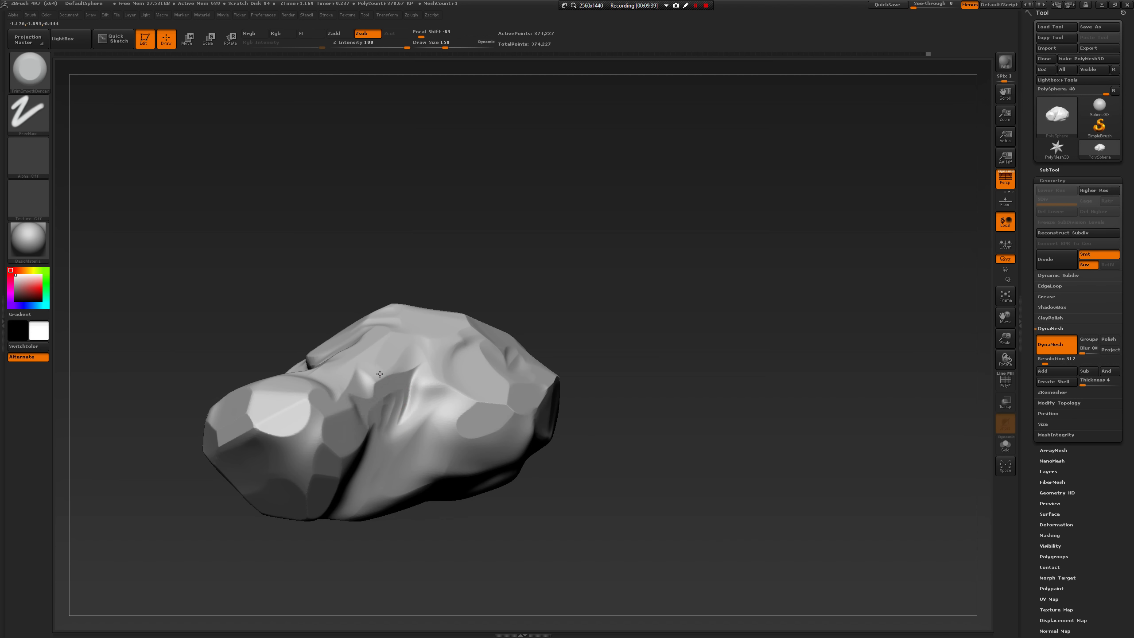
mouse_move(393, 544)
left_mouse_down("alt")
mouse_move(430, 517)
mouse_move(348, 500)
left_mouse_up("alt")
key("]")
mouse_move(319, 364)
left_mouse_down()
mouse_move(306, 398)
mouse_move(273, 318)
left_mouse_up()
left_click_drag(317, 534, 332, 465)
left_click_drag(713, 380, 711, 327, "alt")
Set the draw size to 234 and flatten the rounded bumps along the rock's long side.
key("space")
mouse_move(401, 365)
left_mouse_down()
mouse_move(380, 365)
mouse_move(420, 365)
mouse_move(395, 364)
left_mouse_up()
key("space")
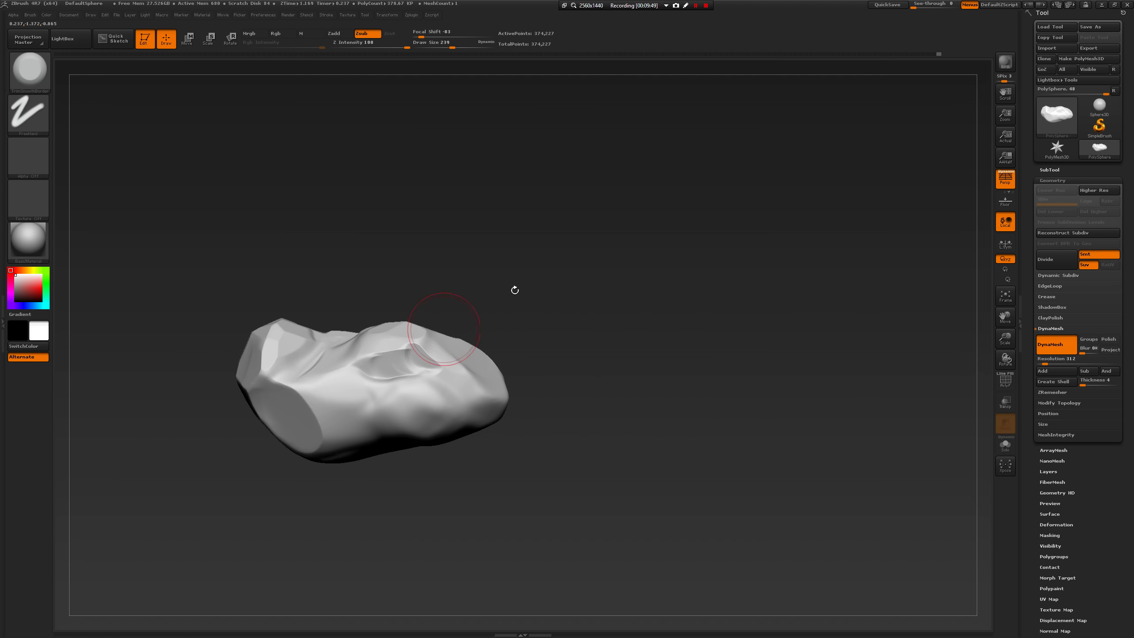
mouse_move(514, 289)
left_mouse_down()
mouse_move(421, 356)
mouse_move(432, 393)
left_mouse_up()
left_click_drag(407, 496, 447, 453)
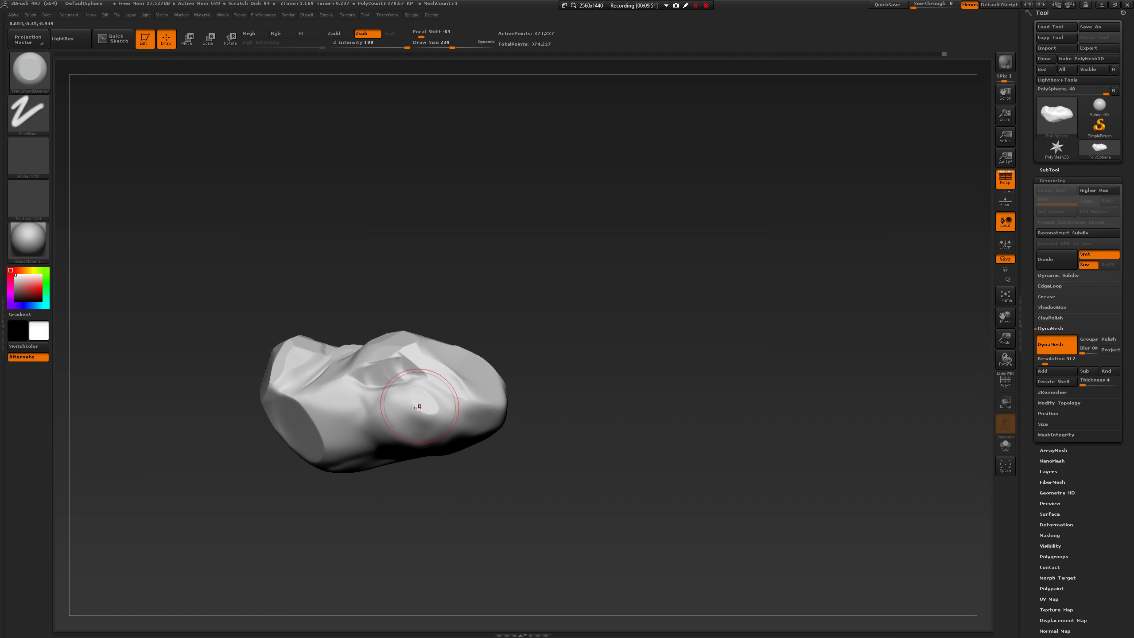
Assign the square Alpha 28 to the trim brush and cut sharp-edged facets along the rock's long side.
left_click(29, 162)
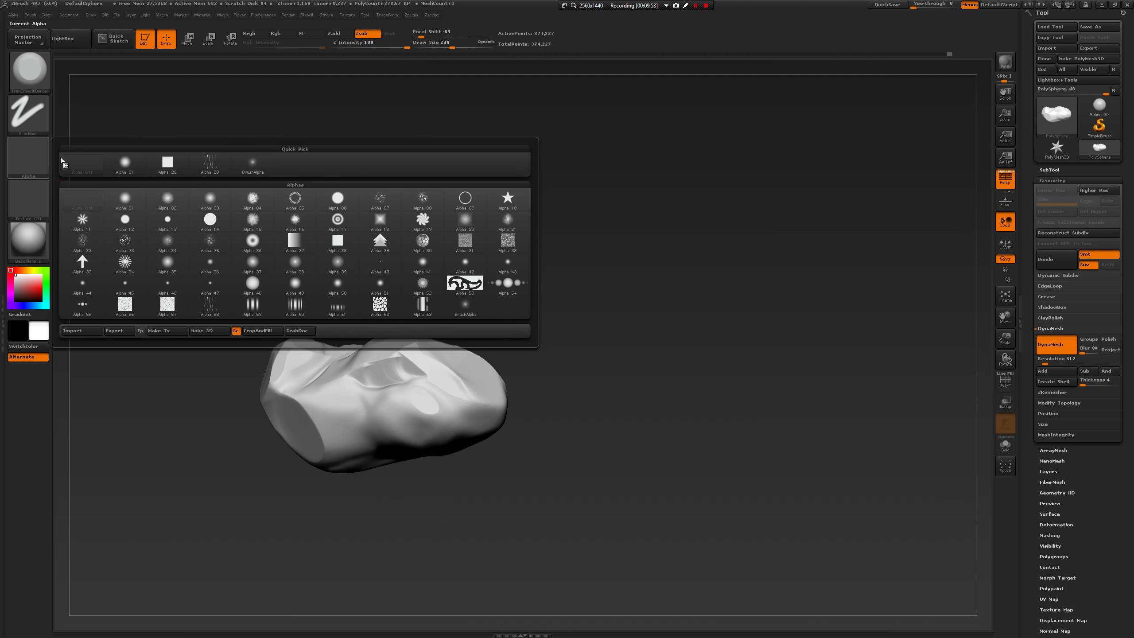
left_click(167, 163)
mouse_move(203, 241)
left_mouse_down()
mouse_move(389, 439)
mouse_move(387, 427)
mouse_move(301, 409)
left_mouse_up()
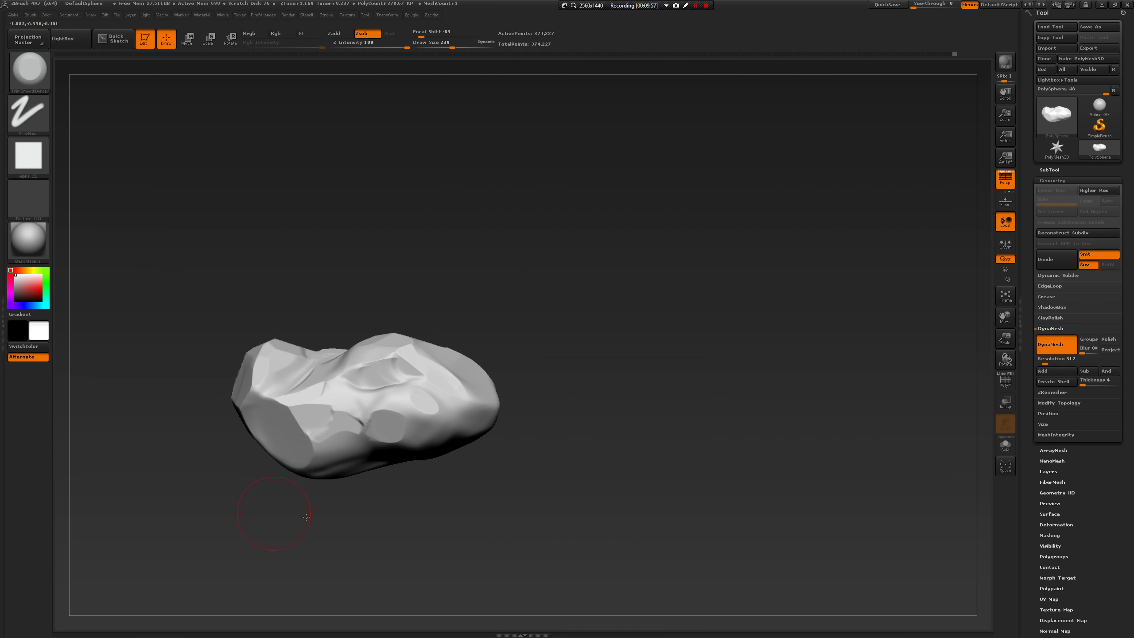
left_click_drag(306, 517, 292, 424)
left_click_drag(414, 355, 398, 360)
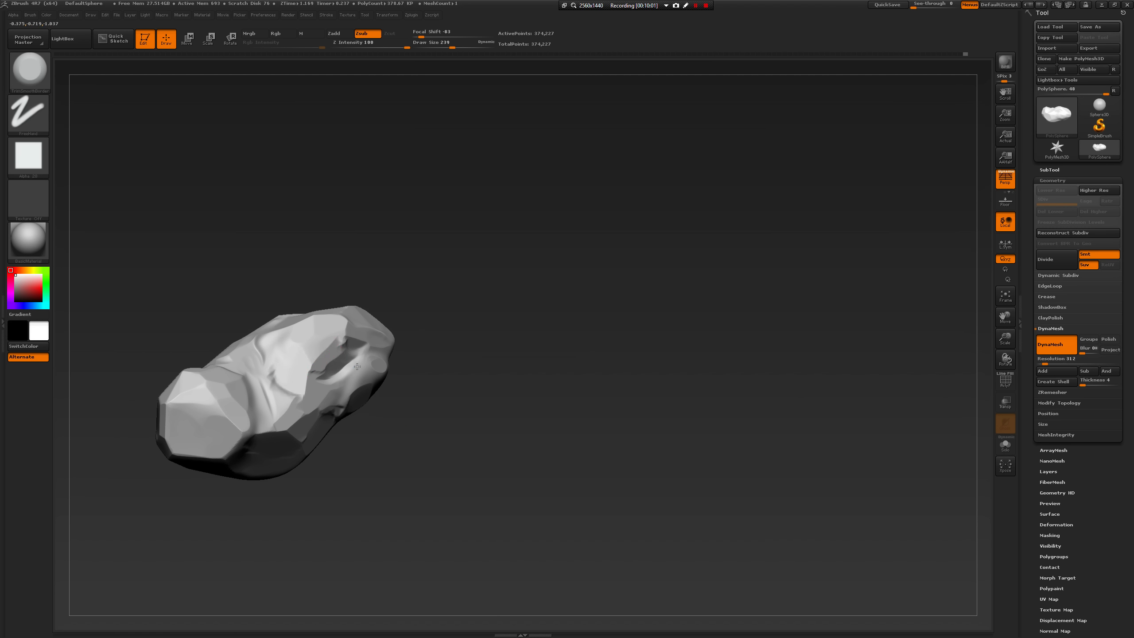
Try smoothing the hollow with the Smooth brush and undo those strokes.
left_click_drag(451, 346, 341, 373)
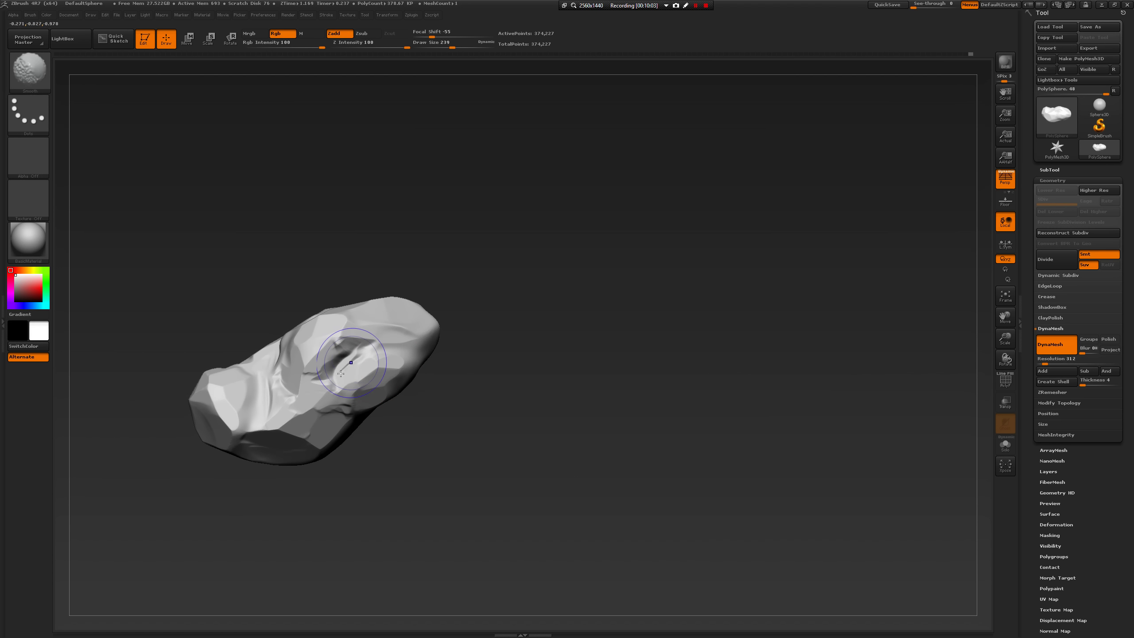
key("ctrl+z")
key("ctrl+z")
key("ctrl+z")
key("ctrl+z")
key("ctrl+z")
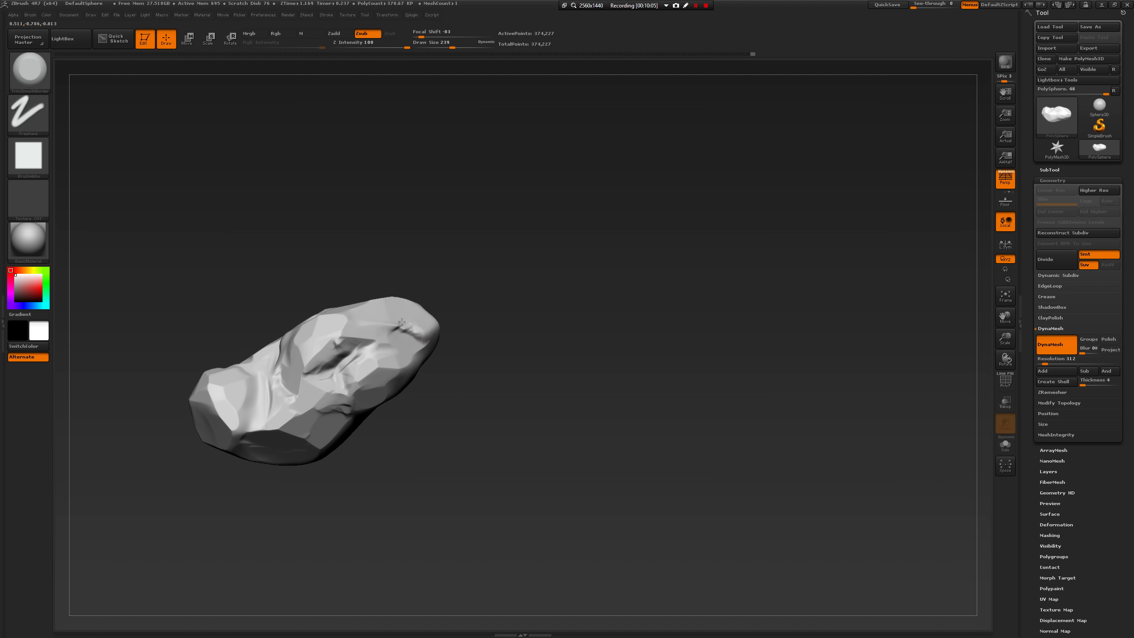
Trim facets over the rounded end, the area around the hollow and the remaining smooth sides using the square alpha.
left_click(402, 322)
left_click_drag(483, 303, 443, 315)
left_click_drag(511, 322, 487, 306)
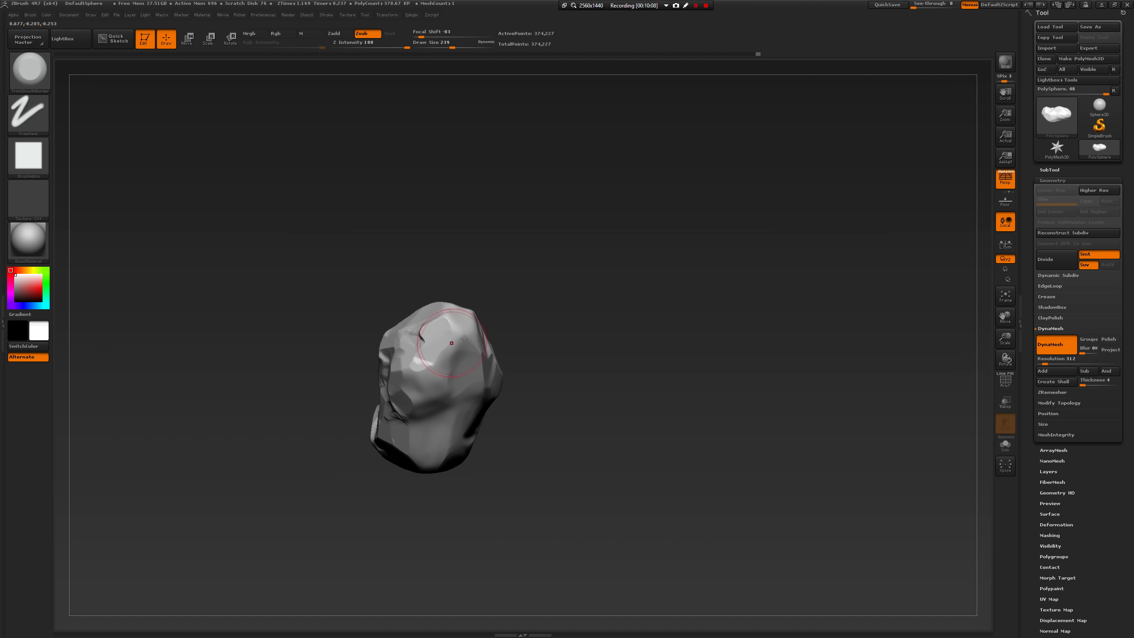
mouse_move(557, 392)
left_mouse_down()
mouse_move(511, 316)
mouse_move(412, 345)
mouse_move(404, 315)
mouse_move(447, 359)
mouse_move(424, 402)
mouse_move(434, 440)
left_mouse_up()
left_click_drag(543, 410, 501, 416)
left_click_drag(432, 424, 434, 429)
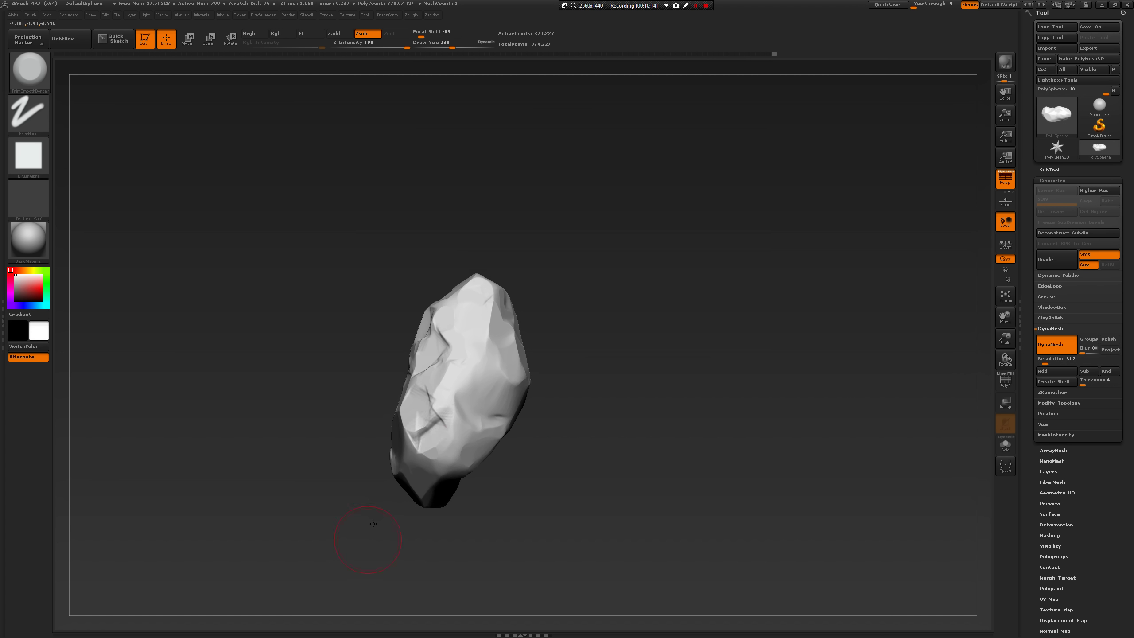
mouse_move(370, 530)
left_mouse_down()
mouse_move(402, 496)
mouse_move(405, 462)
mouse_move(383, 469)
mouse_move(393, 475)
left_mouse_up()
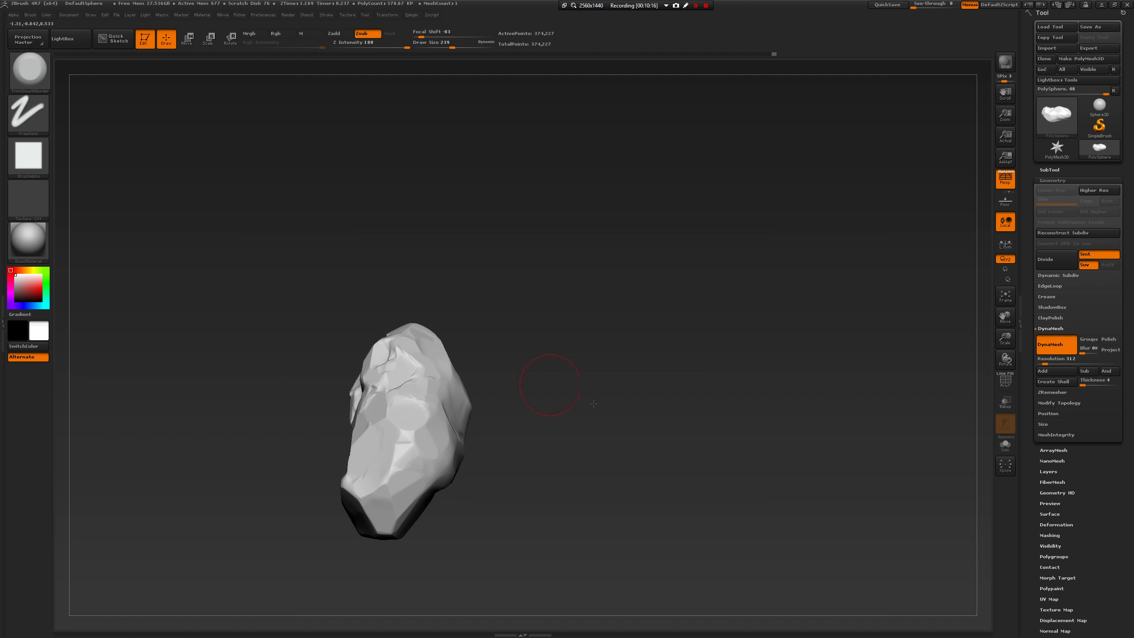
mouse_move(552, 388)
left_mouse_down()
mouse_move(565, 434)
mouse_move(533, 372)
left_mouse_up()
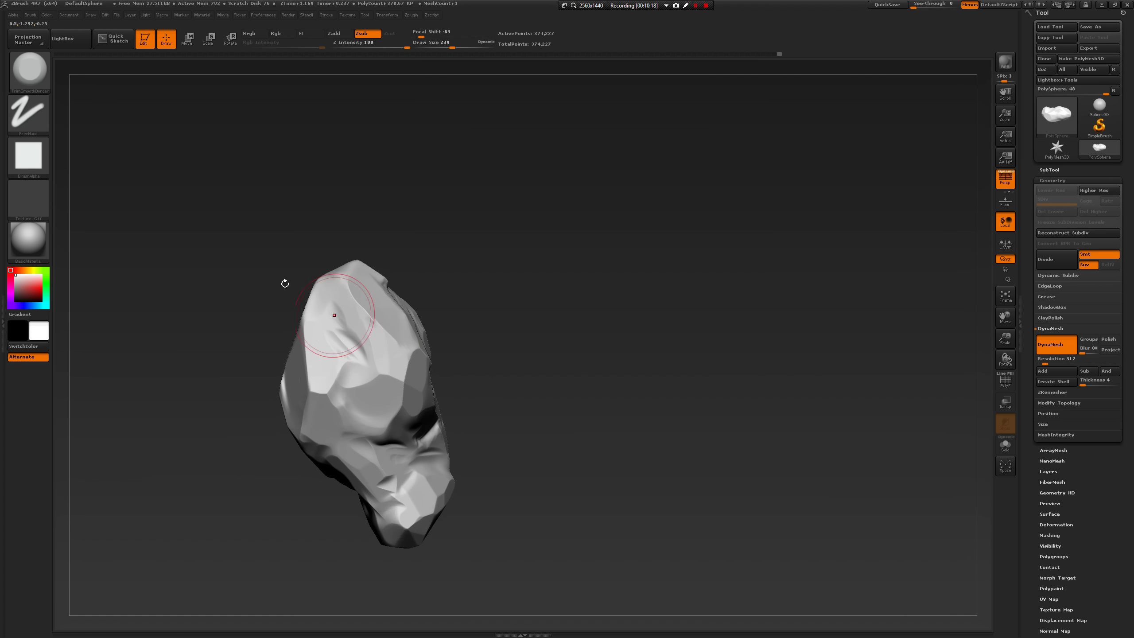
Load the MalletFast2 brush from the Mallet folder of the LightBox brush library.
left_click(66, 40)
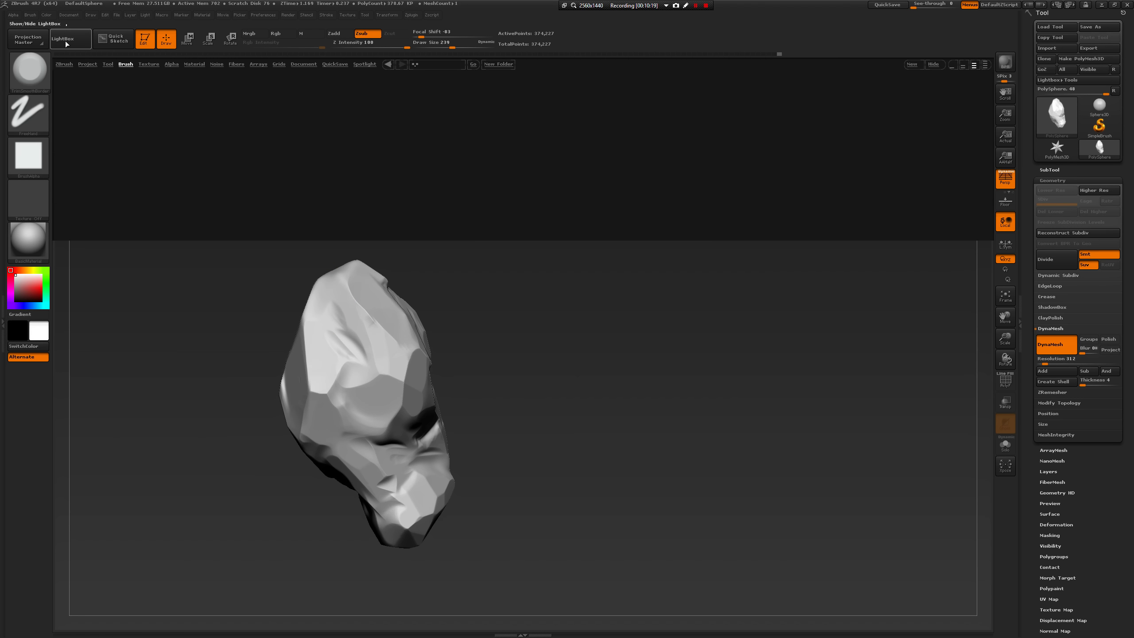
left_click(127, 65)
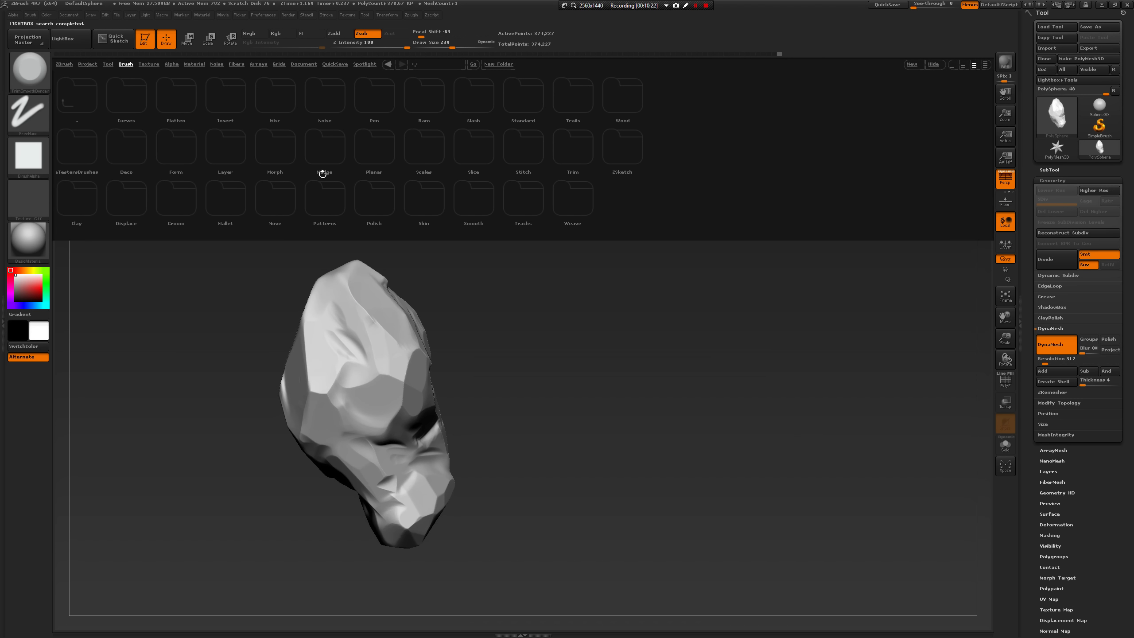
double_click(225, 203)
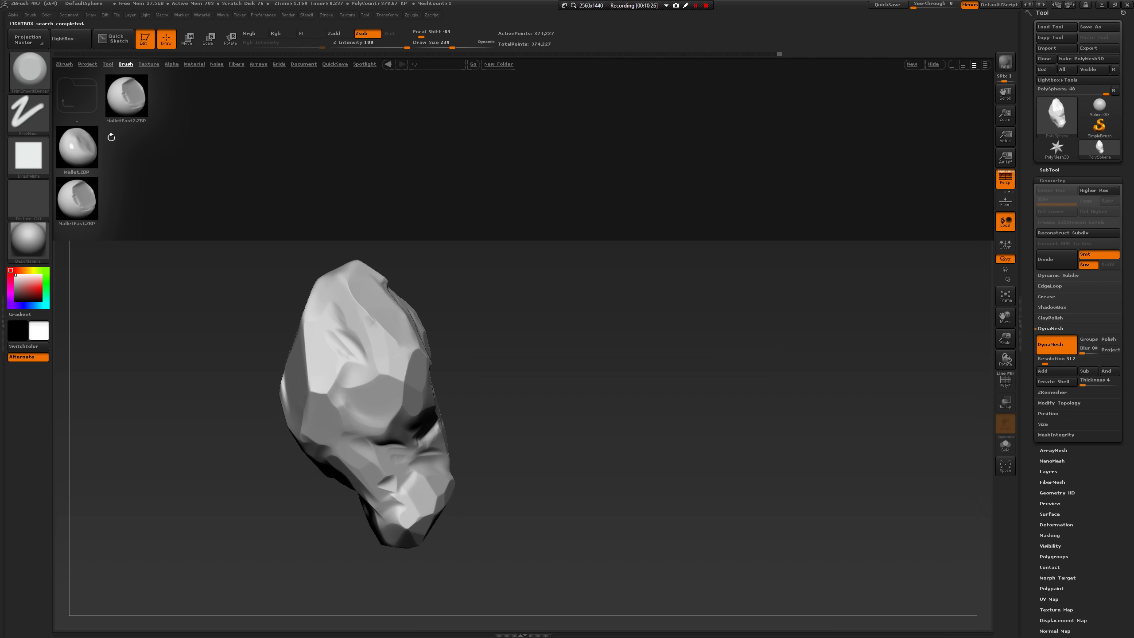
double_click(123, 105)
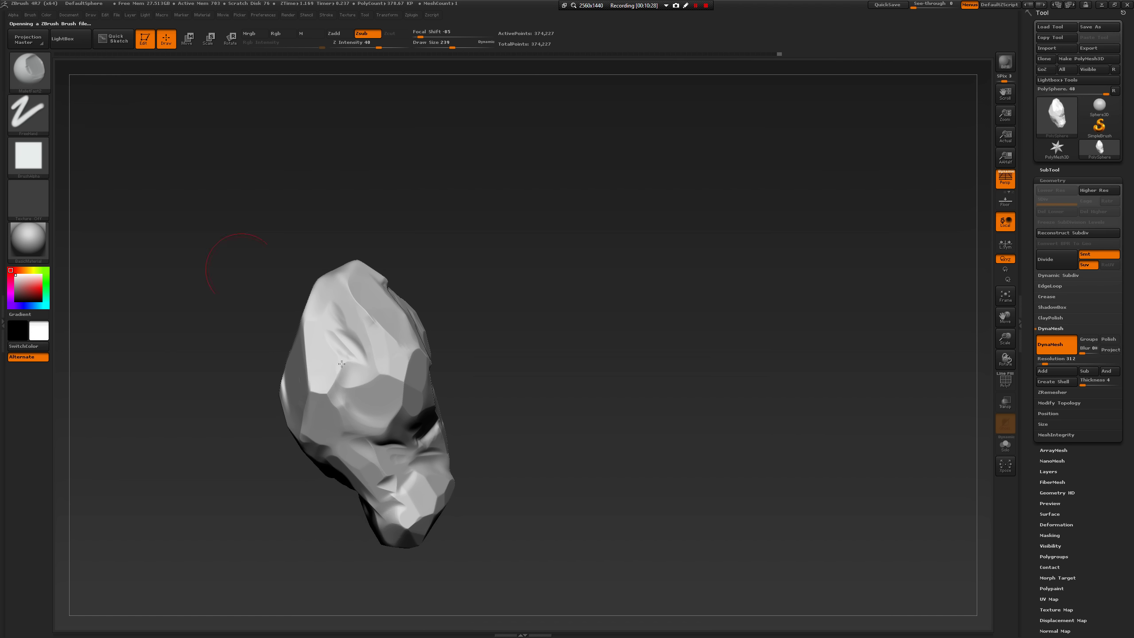
Set the draw size to 207 and chip planes into the rock's face above the hollow with MalletFast2.
mouse_move(280, 344)
left_mouse_down()
mouse_move(308, 288)
mouse_move(343, 312)
mouse_move(338, 323)
left_mouse_up()
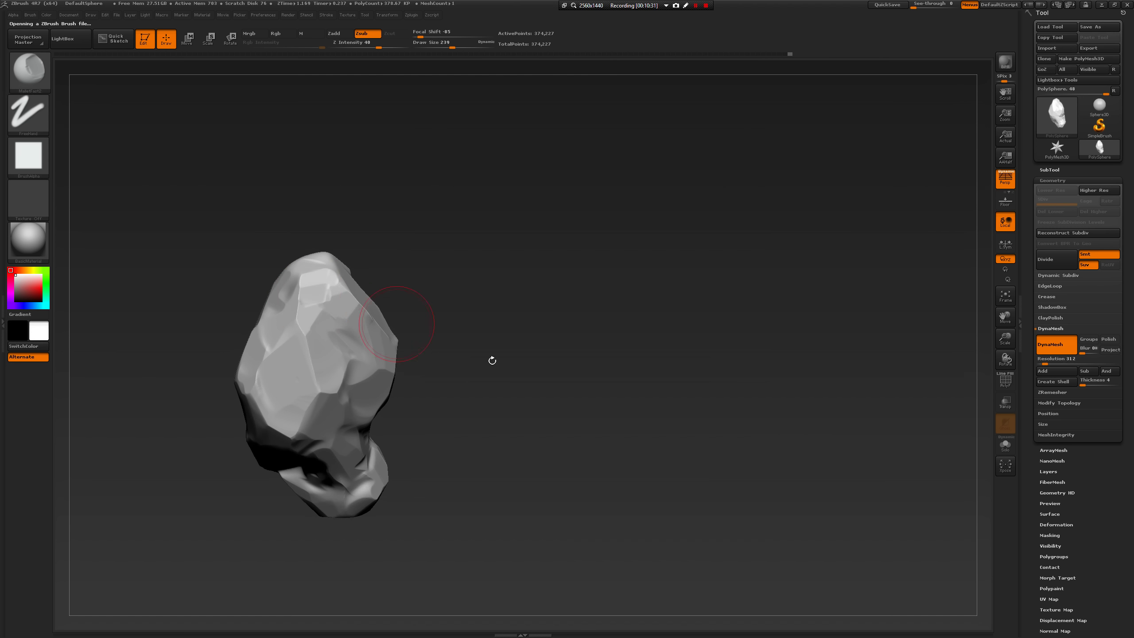
left_click_drag(491, 361, 598, 311, "alt")
key("space")
left_click_drag(341, 327, 336, 326)
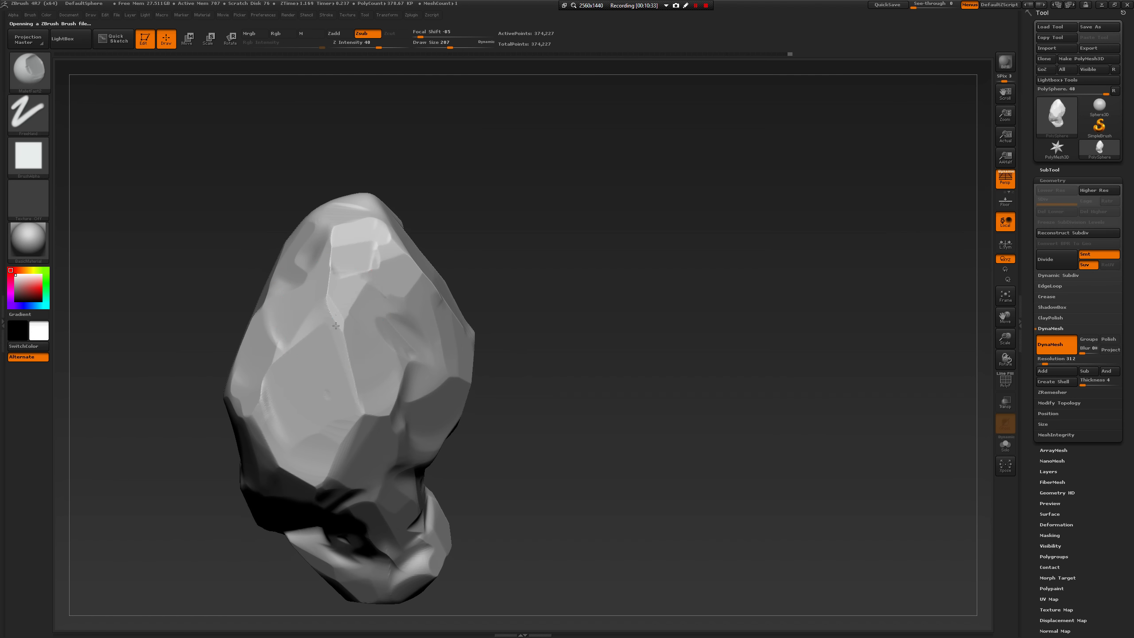
left_click_drag(545, 422, 536, 331, "alt")
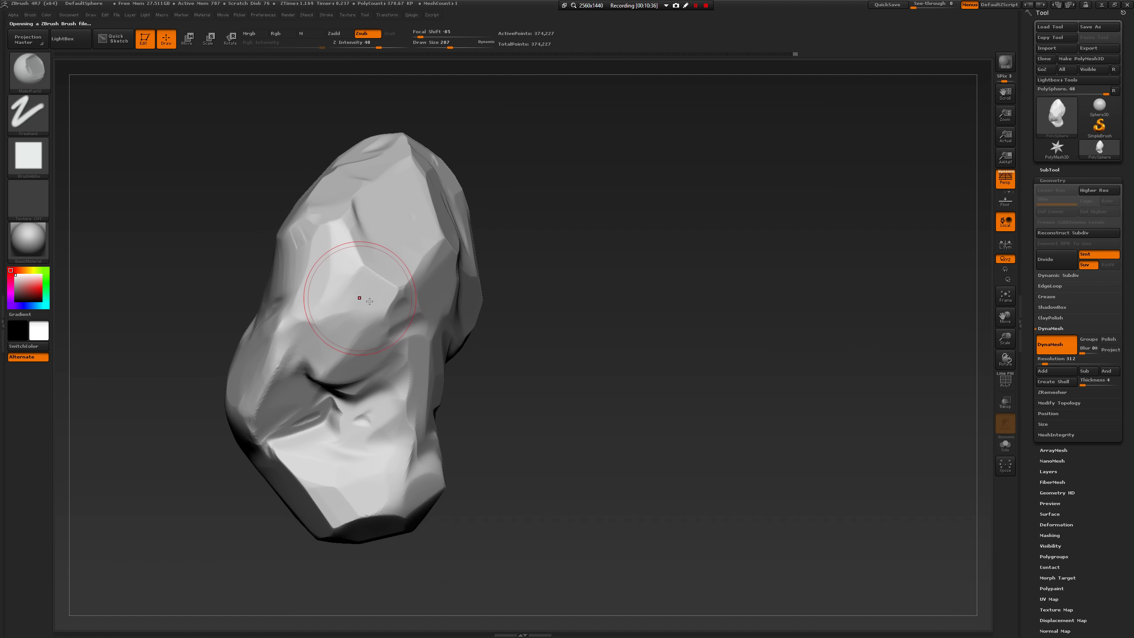
mouse_move(377, 324)
left_mouse_down()
mouse_move(267, 362)
mouse_move(283, 344)
left_mouse_up()
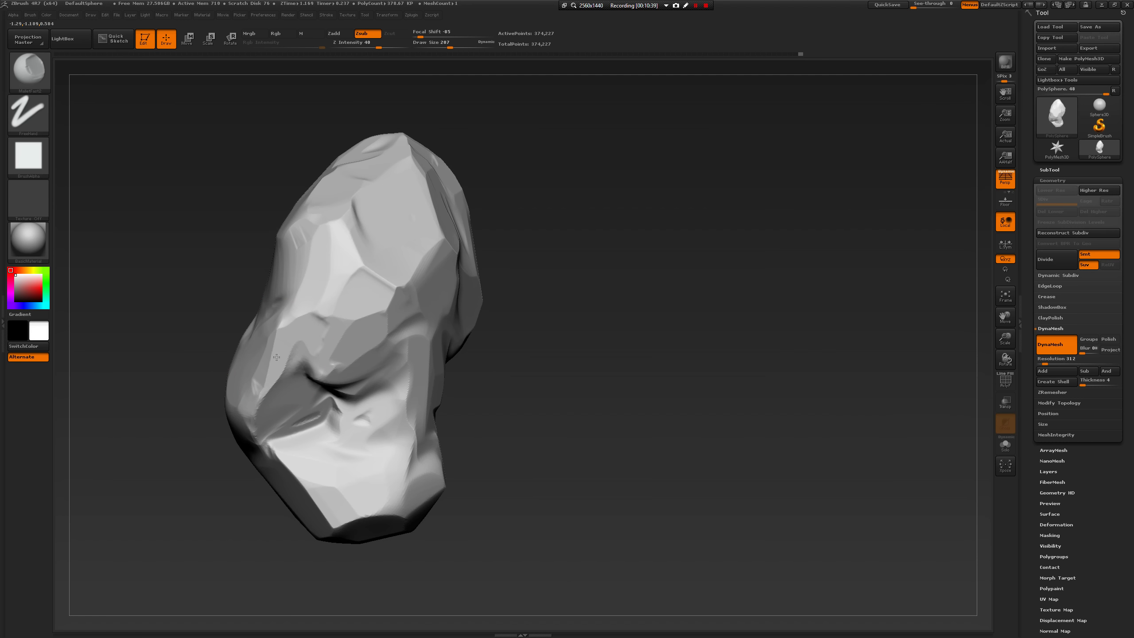
Reduce the draw size to 124 and hammer sharp chips below and inside the hollow.
mouse_move(209, 444)
left_mouse_down()
mouse_move(259, 442)
mouse_move(236, 412)
mouse_move(204, 430)
mouse_move(212, 417)
mouse_move(186, 406)
mouse_move(181, 442)
mouse_move(199, 445)
left_mouse_up()
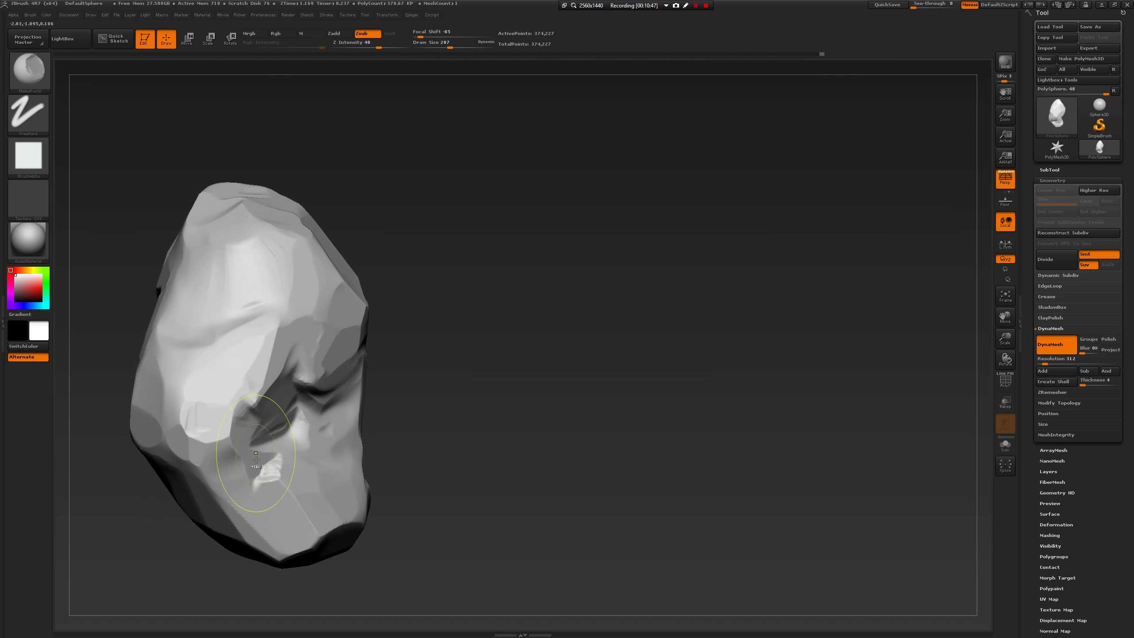
key("space")
mouse_move(248, 465)
left_mouse_down()
mouse_move(270, 474)
mouse_move(242, 457)
left_mouse_up()
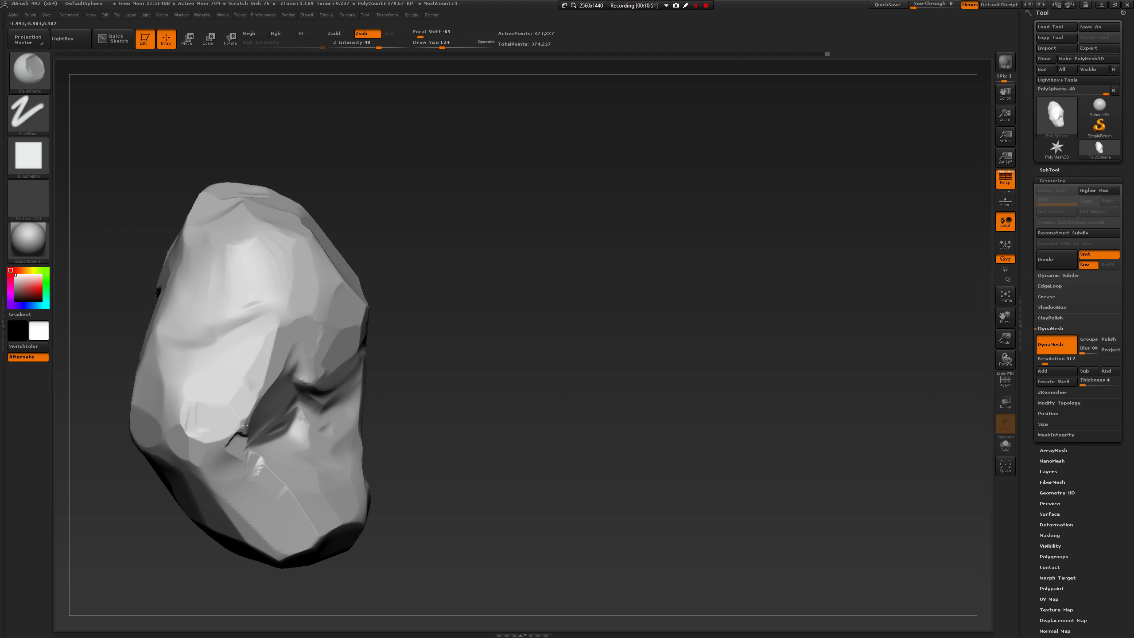
left_click_drag(439, 364, 404, 315)
mouse_move(345, 439)
left_mouse_down()
mouse_move(284, 387)
mouse_move(261, 422)
mouse_move(281, 408)
left_mouse_up()
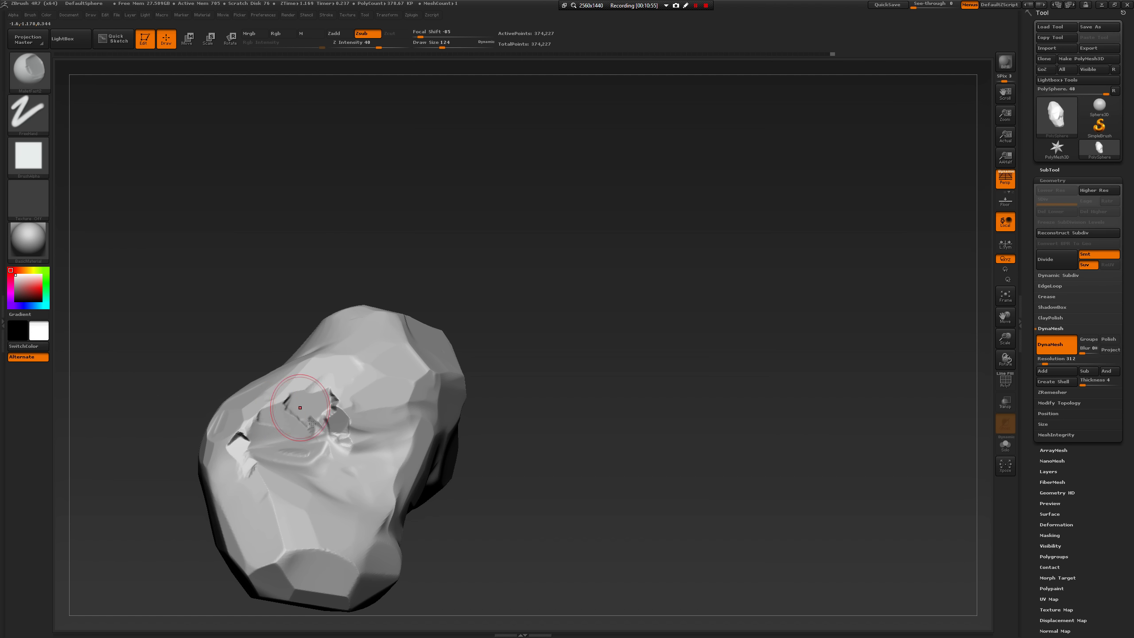
Chip the hollow's rim and the adjoining ridge with the MalletFast2 brush.
left_click_drag(541, 471, 318, 451)
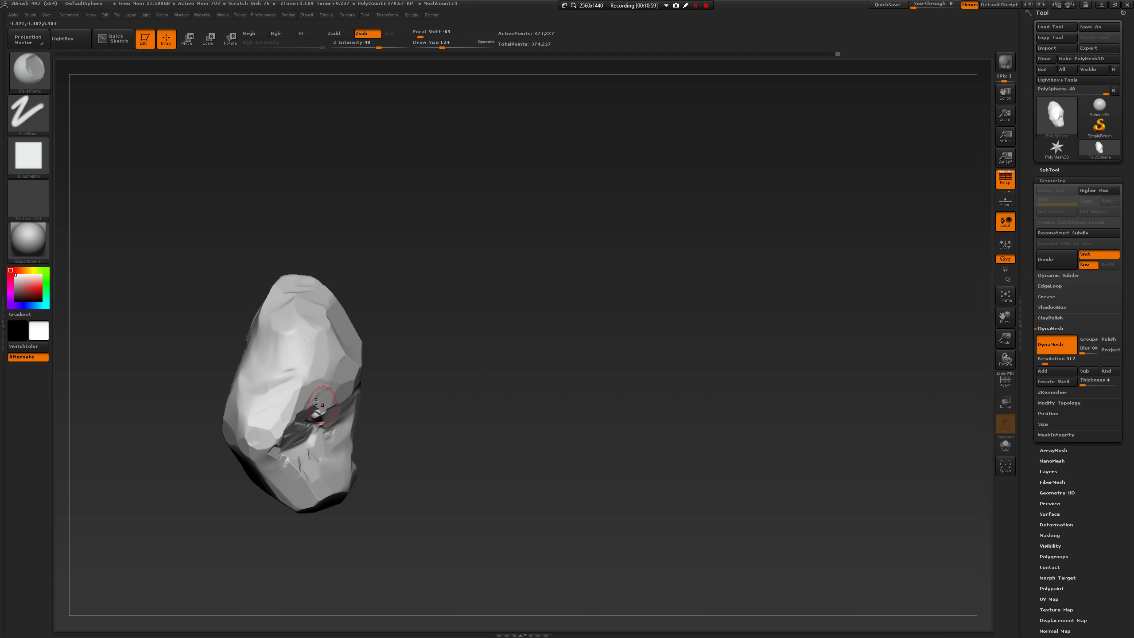
left_click_drag(317, 404, 307, 399)
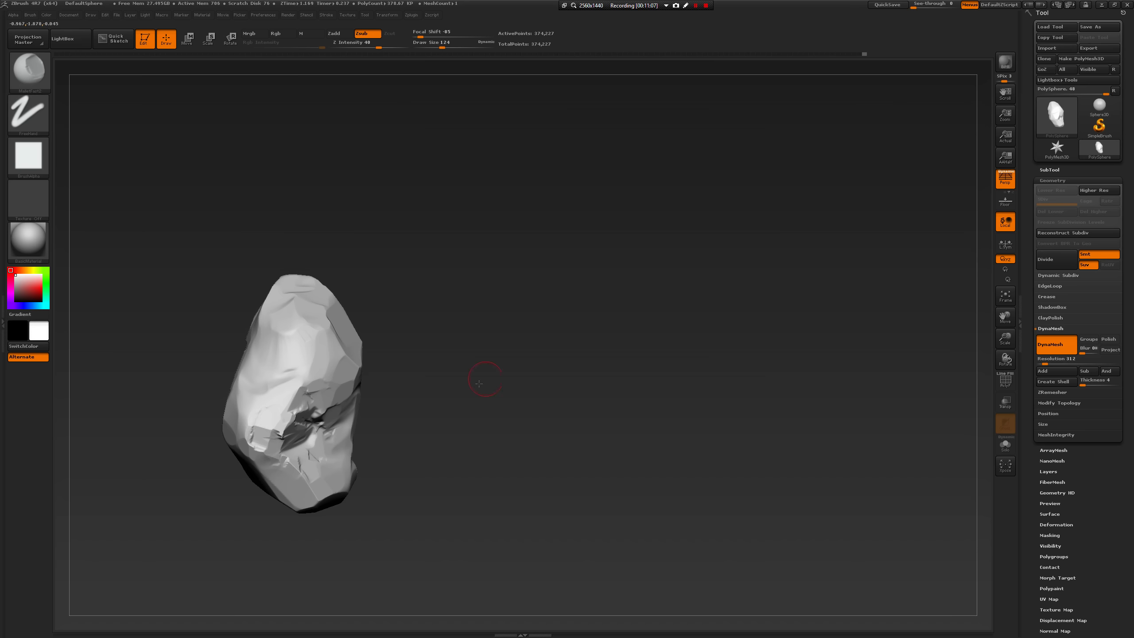
left_click_drag(479, 383, 428, 390)
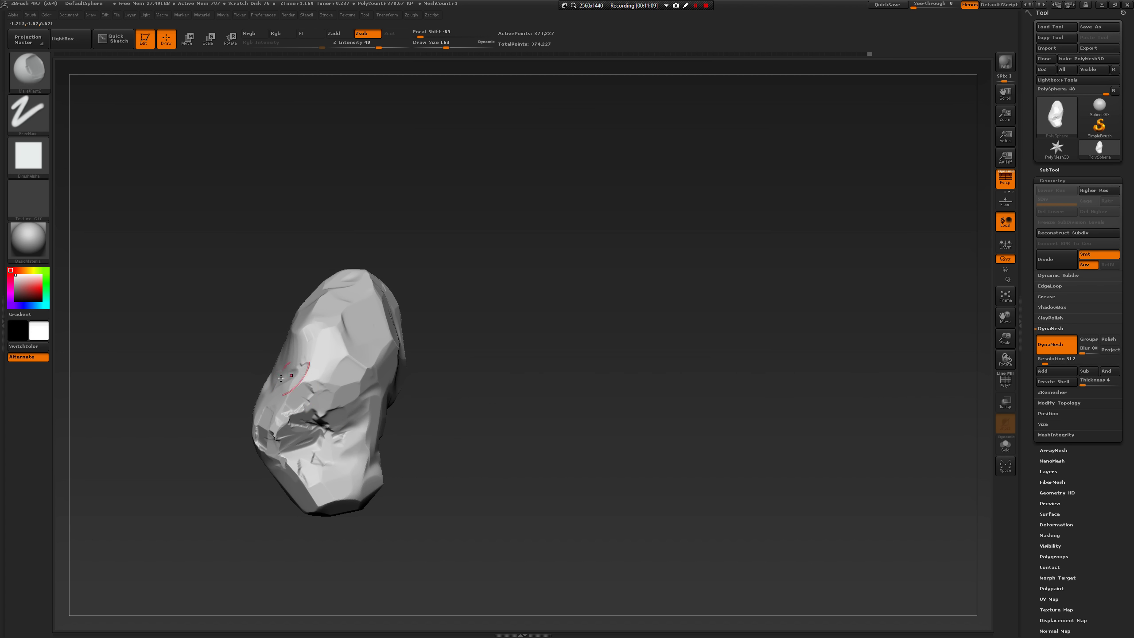
Chip the rock's face above the hollow with MalletFast2 at a draw size of 202.
left_click_drag(178, 431, 215, 435)
mouse_move(313, 368)
left_mouse_down()
mouse_move(292, 389)
mouse_move(309, 379)
mouse_move(305, 351)
left_mouse_up()
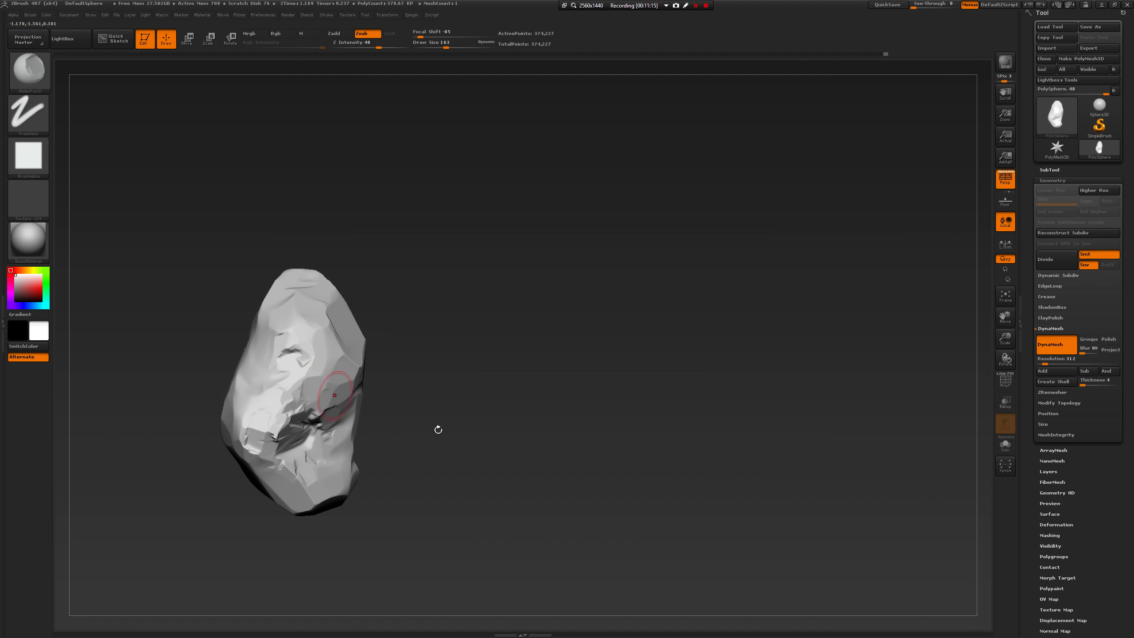
left_click_drag(438, 430, 393, 459)
Update the DynaMesh and chip the ridge at the hollow's end with MalletFast2 at a draw size of 128.
key("space")
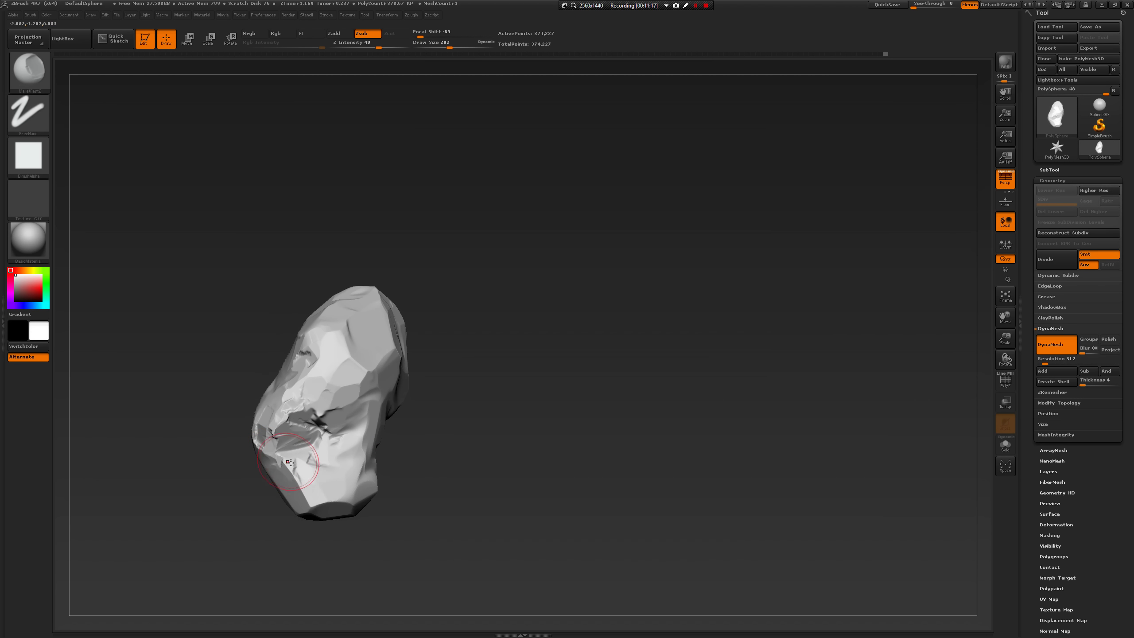
key("s")
mouse_move(284, 476)
left_mouse_down()
mouse_move(329, 540)
mouse_move(369, 531)
mouse_move(363, 510)
mouse_move(243, 460)
mouse_move(270, 504)
left_mouse_up()
key("shift")
key("ctrl+z")
left_click_drag(487, 455, 443, 469)
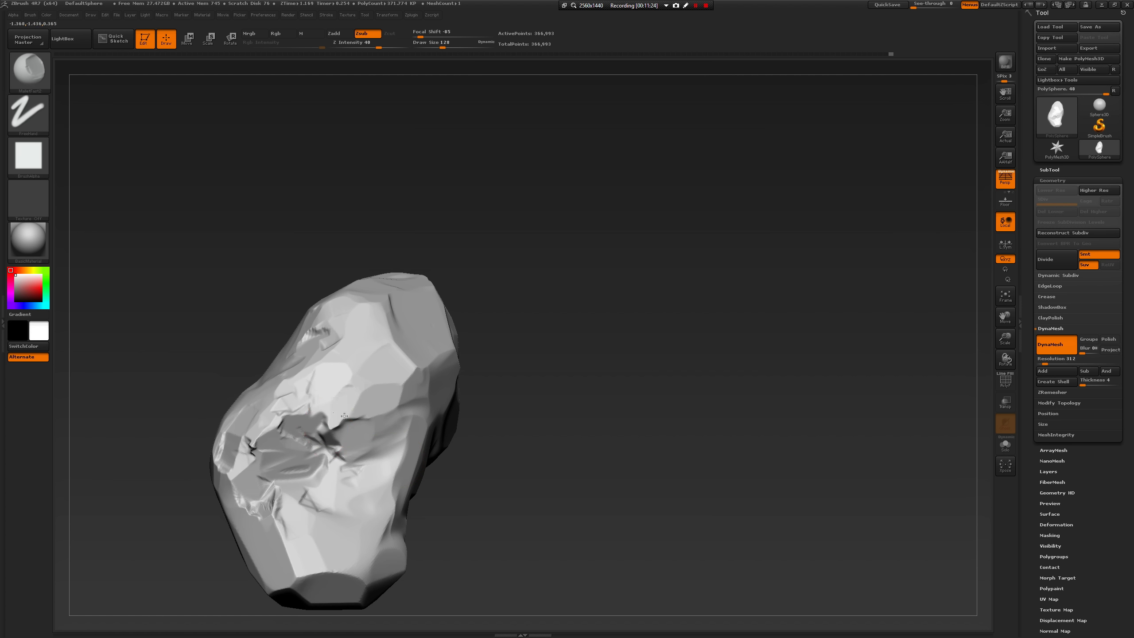
mouse_move(340, 423)
left_mouse_down()
mouse_move(367, 417)
mouse_move(366, 447)
mouse_move(374, 393)
mouse_move(404, 416)
left_mouse_up()
mouse_move(532, 406)
left_mouse_down()
mouse_move(479, 442)
mouse_move(563, 477)
mouse_move(474, 428)
left_mouse_up()
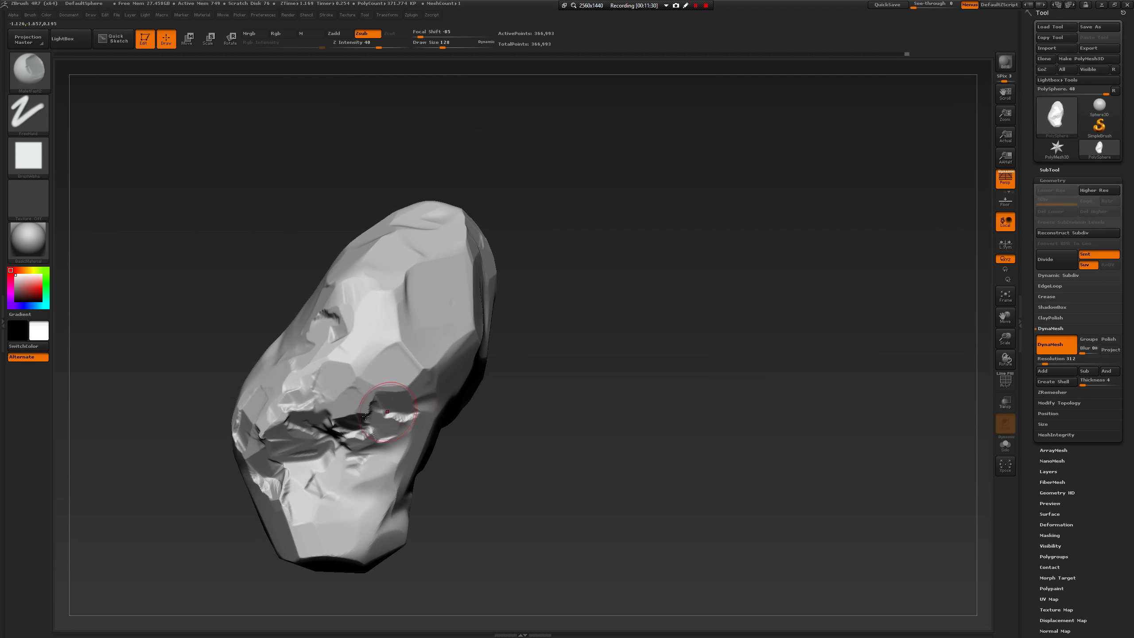
Switch to the trim brush with Z intensity 100 and cut flat facets into the face below the hollow.
key("b")
left_click(245, 592)
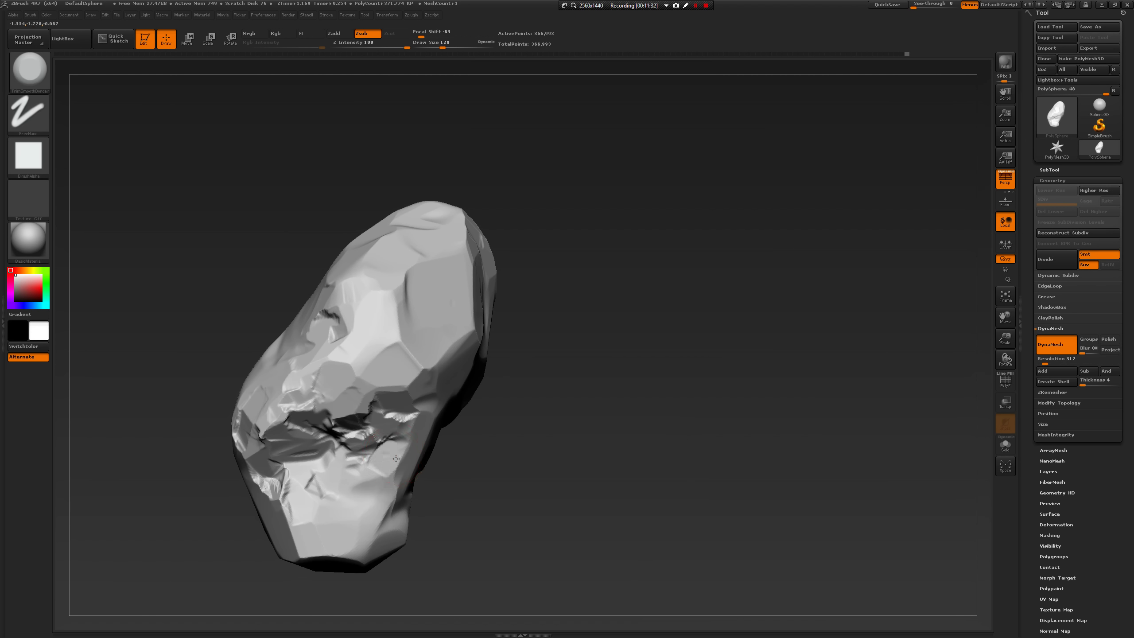
left_click_drag(388, 497, 380, 519)
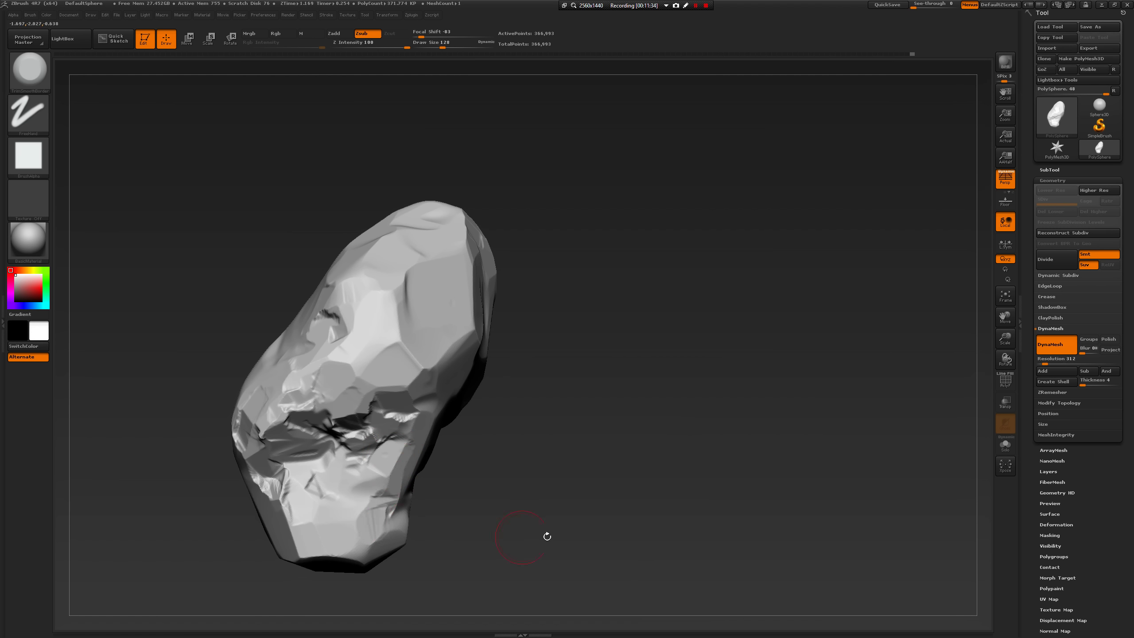
mouse_move(547, 536)
left_mouse_down()
mouse_move(481, 432)
mouse_move(376, 321)
mouse_move(397, 318)
mouse_move(366, 326)
mouse_move(376, 334)
mouse_move(425, 301)
mouse_move(407, 300)
left_mouse_up()
left_click_drag(599, 469, 605, 424)
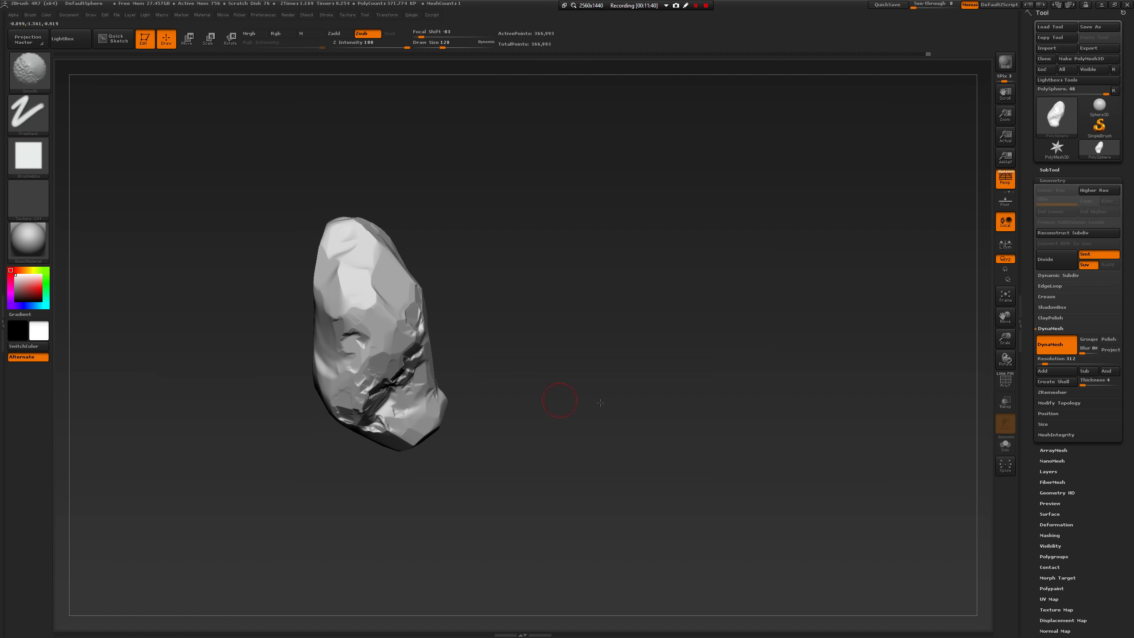
Trim flat planes on the upper face above the hollow and along the adjoining ridge.
left_click_drag(559, 393, 558, 357)
mouse_move(415, 341)
left_mouse_down()
mouse_move(424, 312)
mouse_move(413, 308)
mouse_move(426, 315)
left_mouse_up()
left_click_drag(584, 466, 531, 401, "alt")
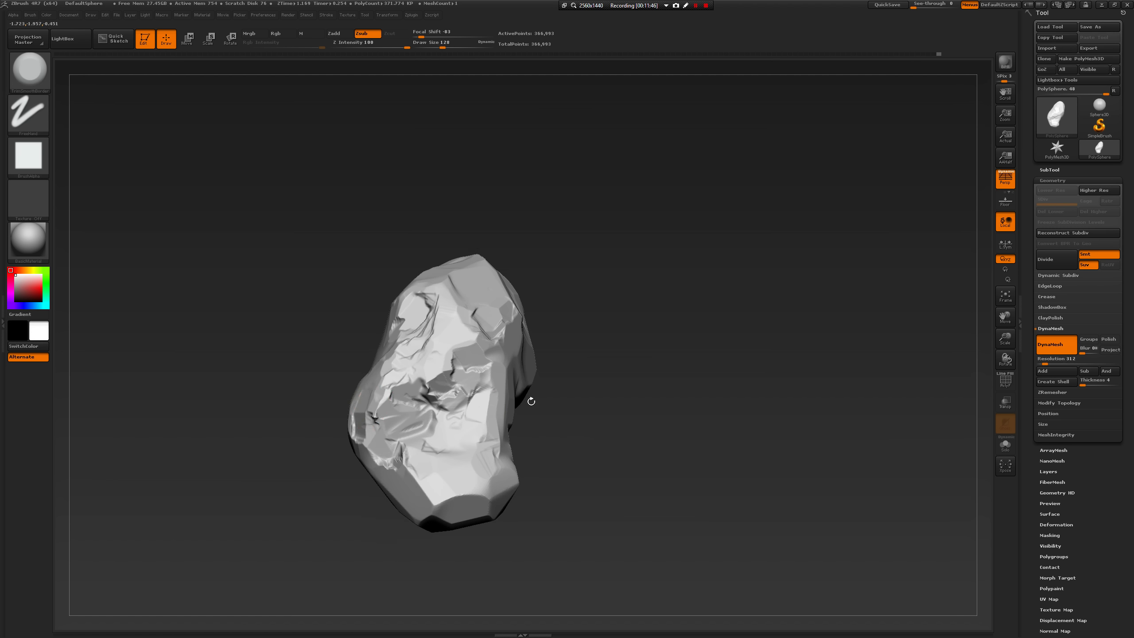
left_click_drag(379, 401, 385, 408)
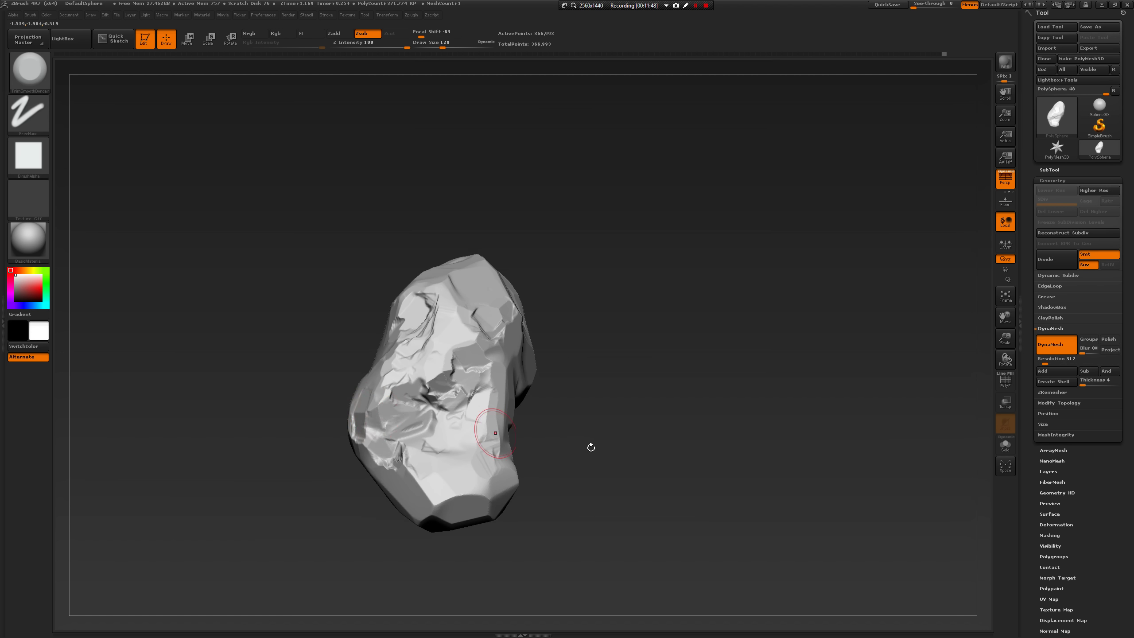
mouse_move(591, 447)
left_mouse_down()
mouse_move(631, 405)
mouse_move(594, 437)
left_mouse_up()
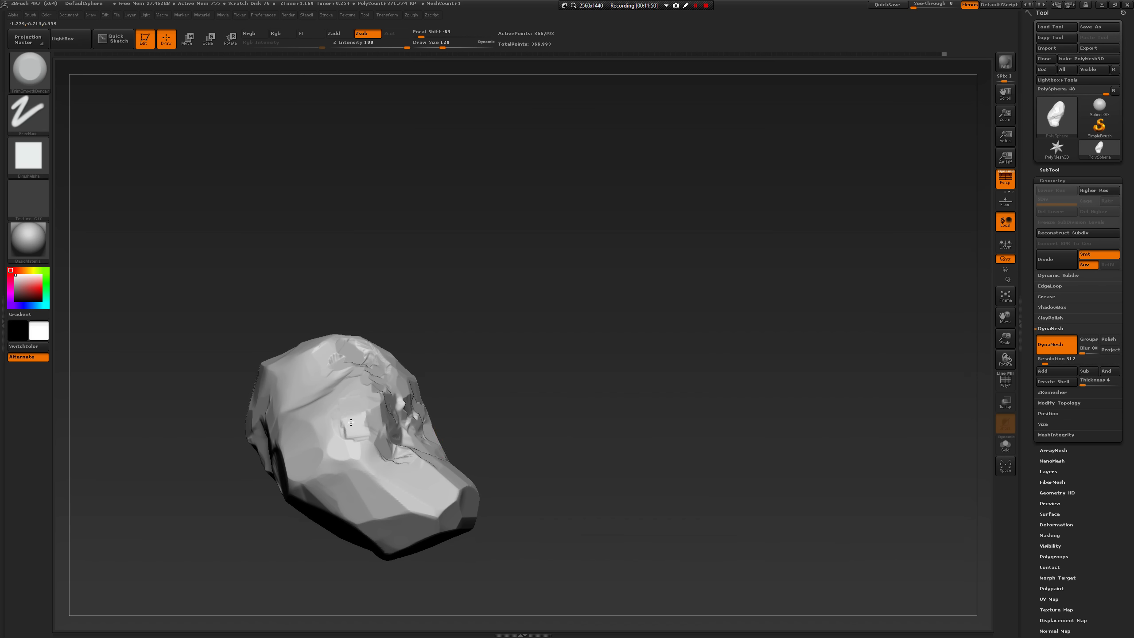
Cut square-edged facets into the rock's side and the lower face near its narrow end.
mouse_move(351, 422)
left_mouse_down()
mouse_move(326, 438)
mouse_move(358, 447)
left_mouse_up()
mouse_move(536, 395)
left_mouse_down()
mouse_move(541, 444)
mouse_move(552, 450)
left_mouse_up()
mouse_move(397, 480)
left_mouse_down()
mouse_move(375, 463)
mouse_move(393, 456)
mouse_move(418, 479)
mouse_move(423, 460)
left_mouse_up()
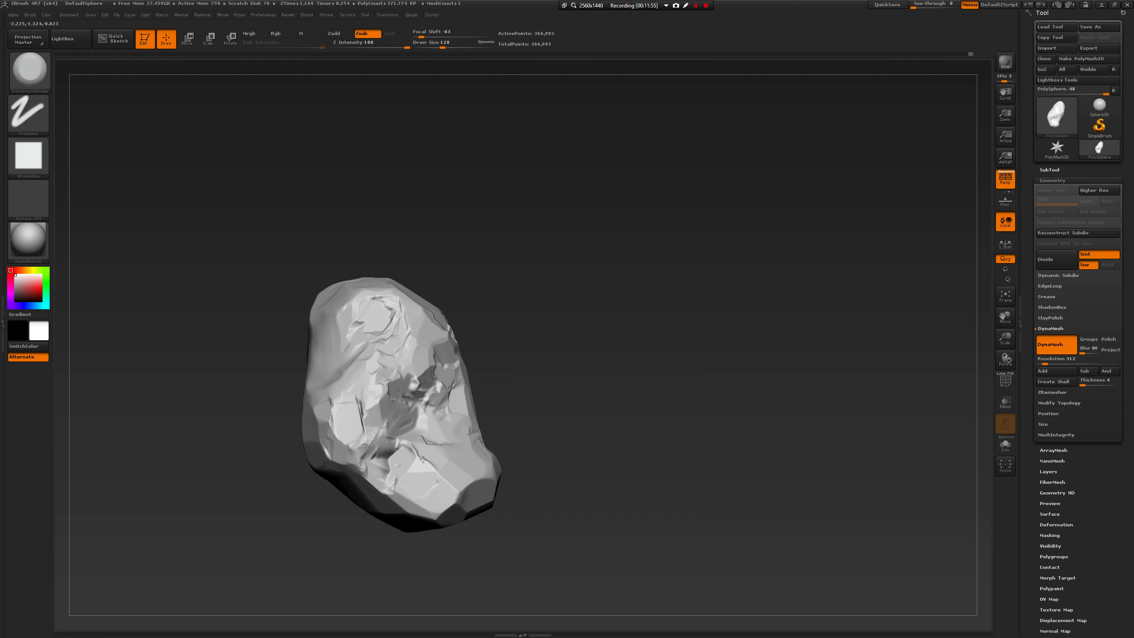
left_click_drag(586, 379, 551, 386)
left_click_drag(681, 347, 625, 359)
key("space")
left_click_drag(487, 381, 485, 381)
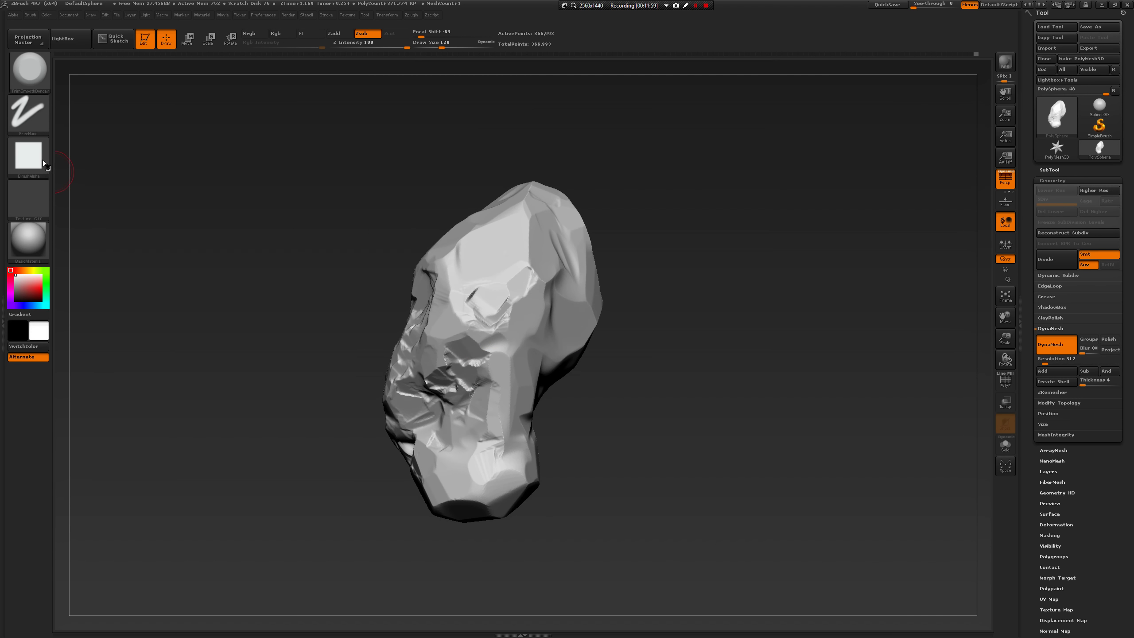
Choose the round Alpha 14 and trim curved cuts into the side beside the upper ridge.
left_click(35, 155)
left_click(464, 281)
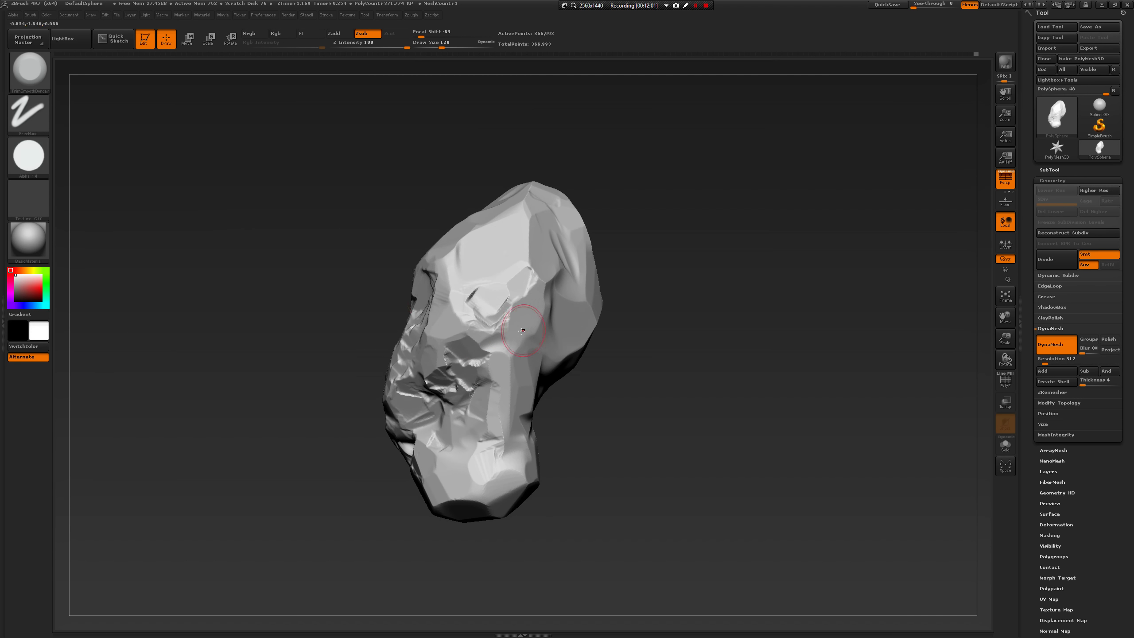
mouse_move(537, 340)
left_mouse_down()
mouse_move(554, 318)
mouse_move(544, 288)
left_mouse_up()
left_click_drag(654, 288, 544, 299)
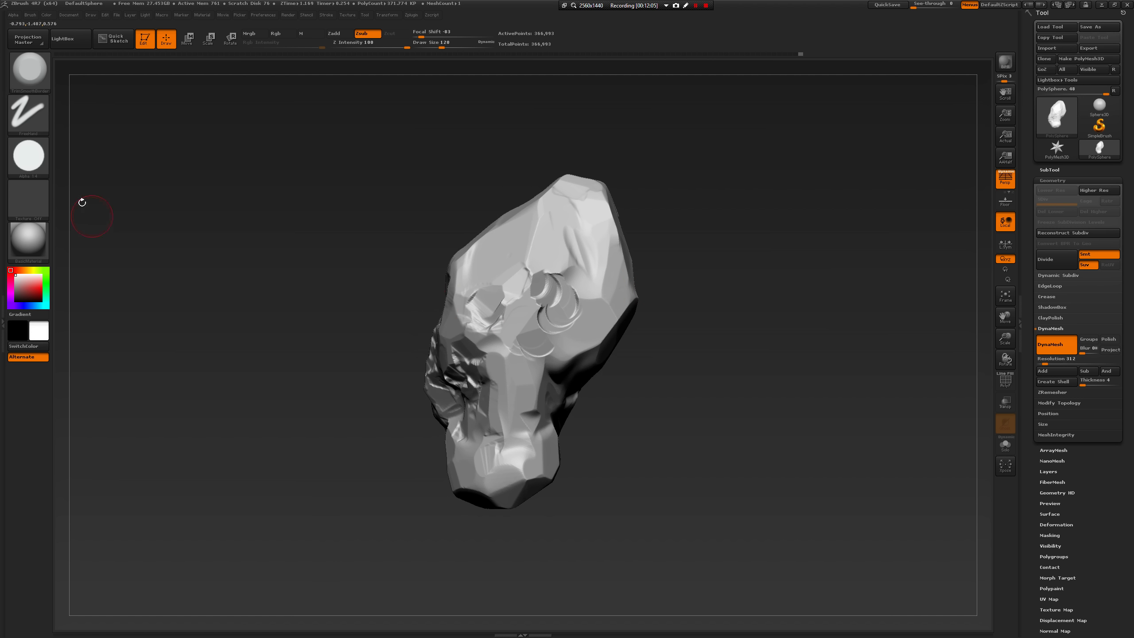
left_click(518, 284)
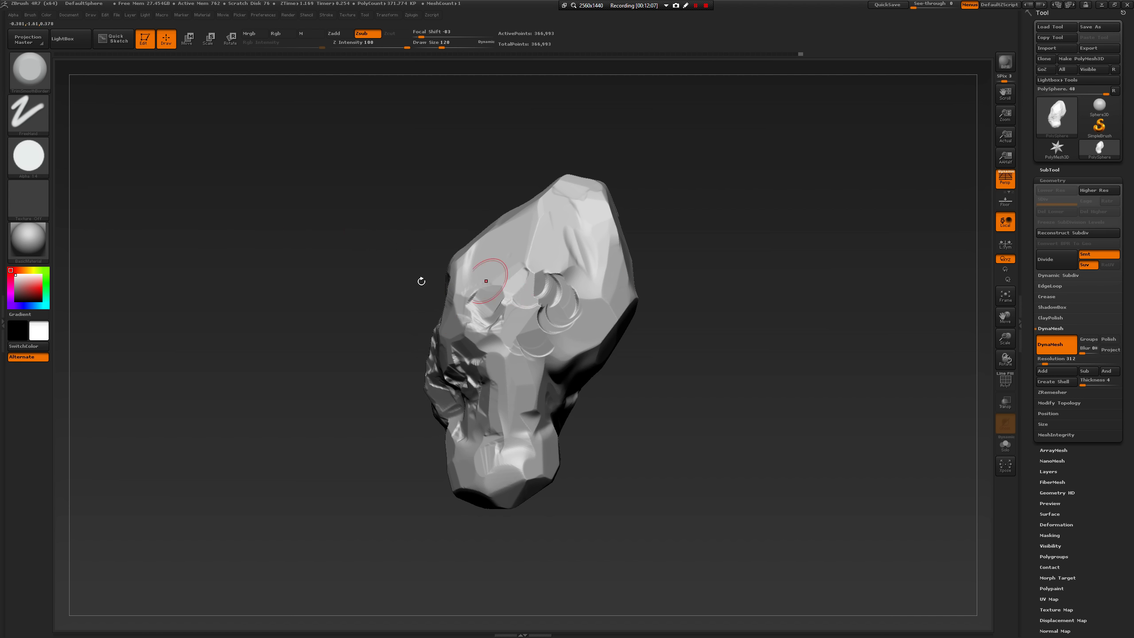
Choose Alpha 21 and trim textured cuts into the upper face around the chipped facets.
left_click_drag(50, 167, 49, 174)
left_click(39, 161)
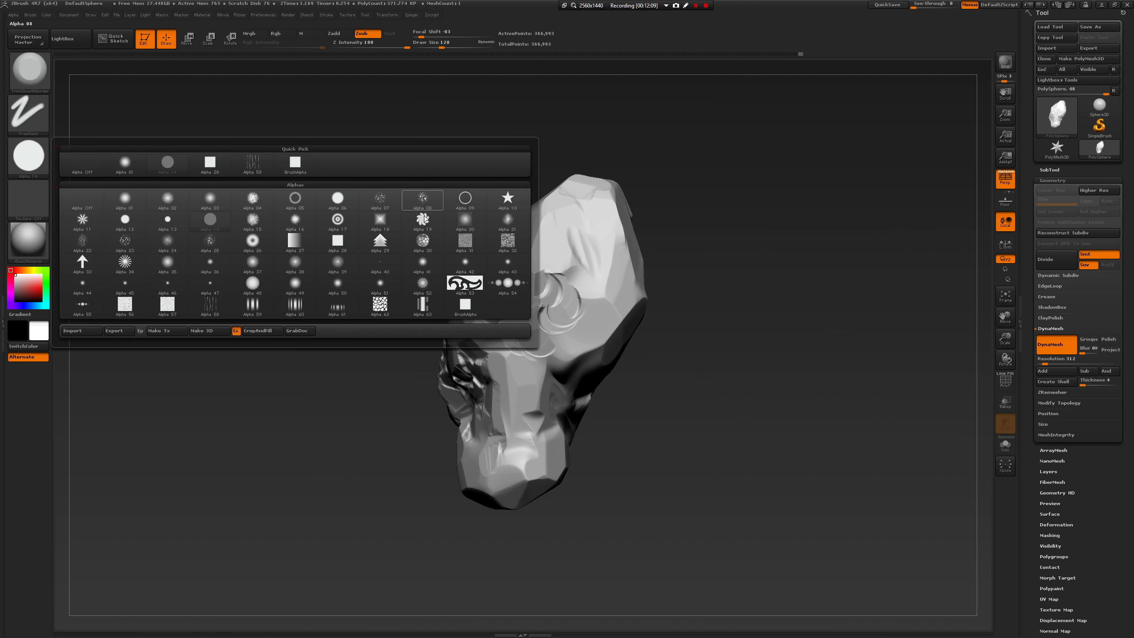
mouse_move(507, 225)
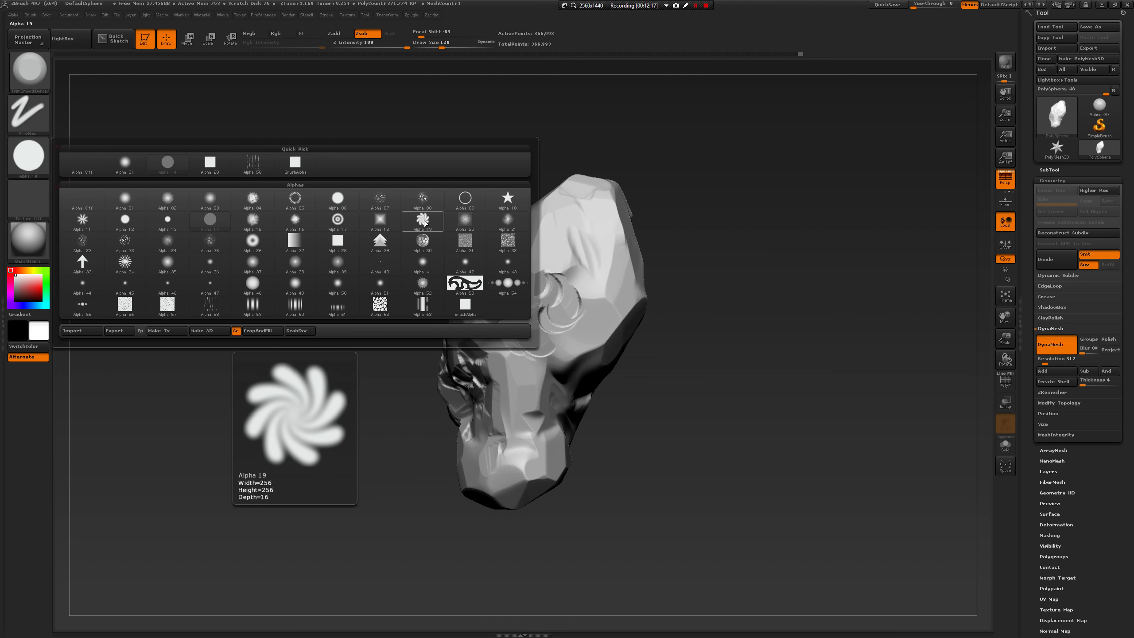
left_click(503, 218)
mouse_move(592, 302)
left_mouse_down()
mouse_move(614, 294)
mouse_move(554, 278)
mouse_move(520, 285)
left_mouse_up()
left_click_drag(772, 273, 755, 393, "alt")
mouse_move(578, 273)
left_mouse_down()
mouse_move(577, 335)
mouse_move(533, 393)
left_mouse_up()
mouse_move(250, 393)
left_mouse_down("alt")
mouse_move(286, 308)
mouse_move(459, 332)
left_mouse_up("alt")
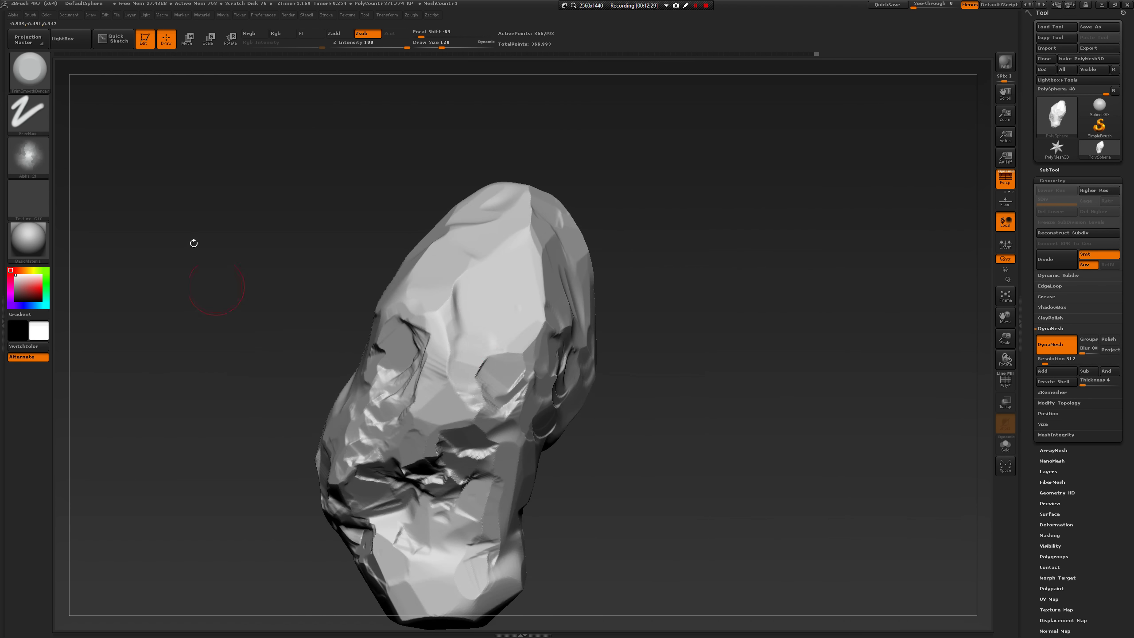
Choose the square Alpha 28 and trim angular planes into the upper ridge and the sides around the hollow.
left_click(28, 157)
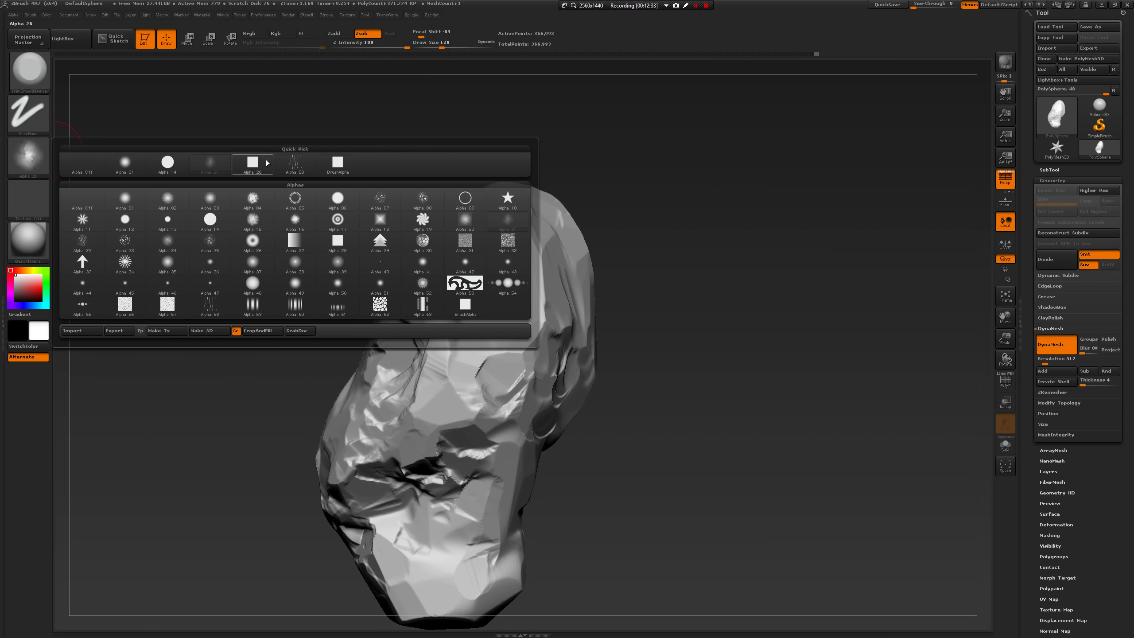
left_click(267, 163)
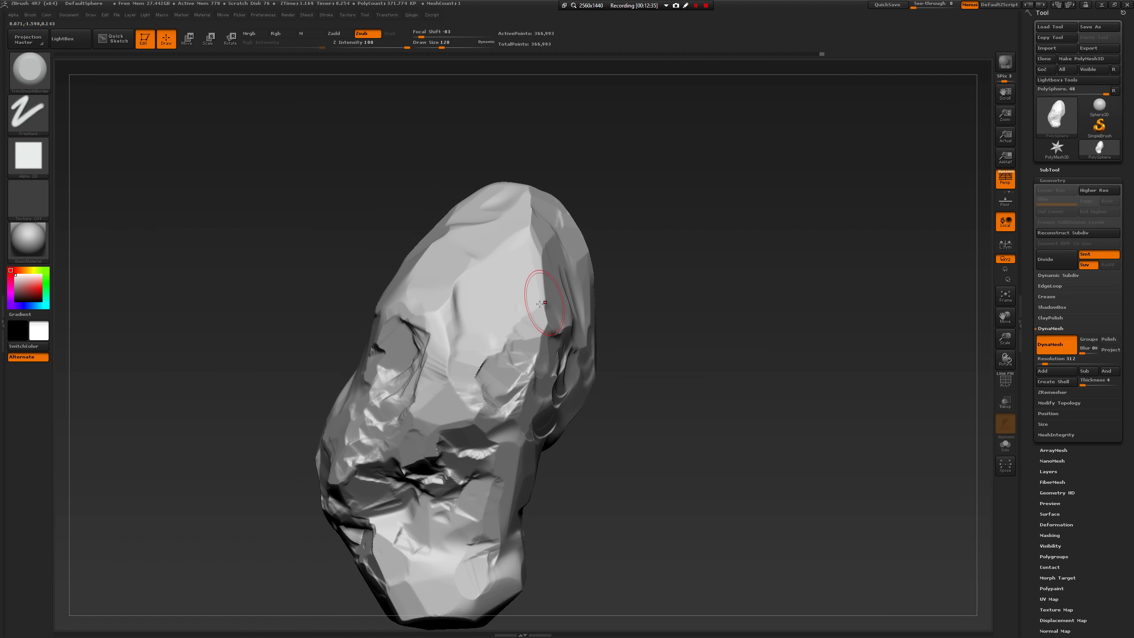
left_click_drag(540, 304, 517, 326)
left_click_drag(698, 457, 670, 388, "alt")
mouse_move(670, 388)
left_mouse_down()
mouse_move(703, 386)
mouse_move(673, 405)
left_mouse_up()
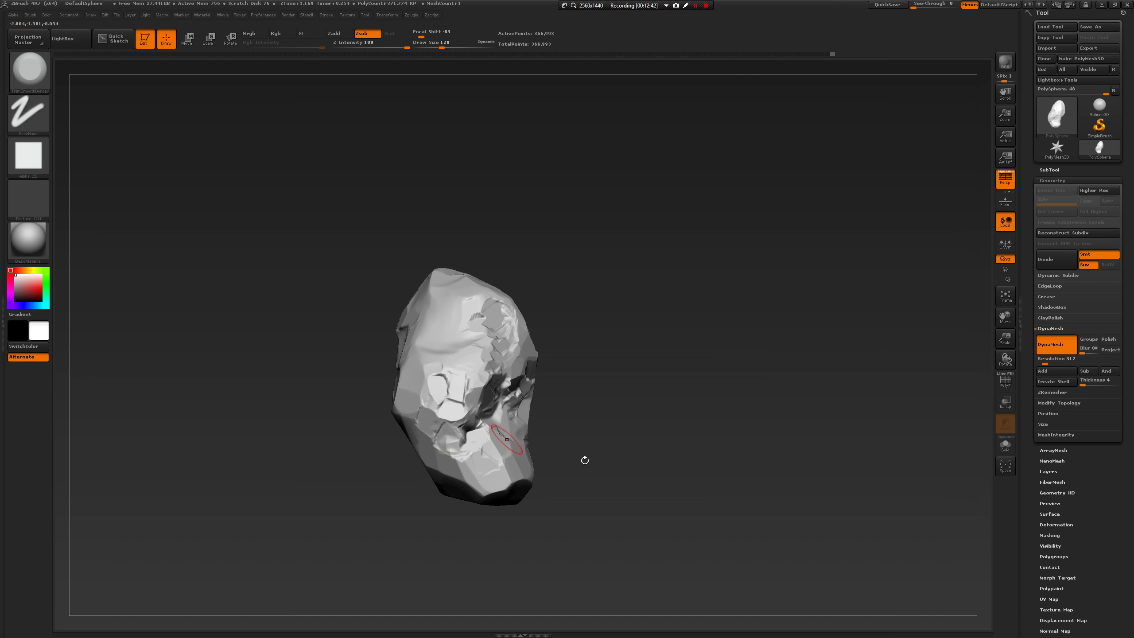
left_click_drag(585, 459, 626, 461)
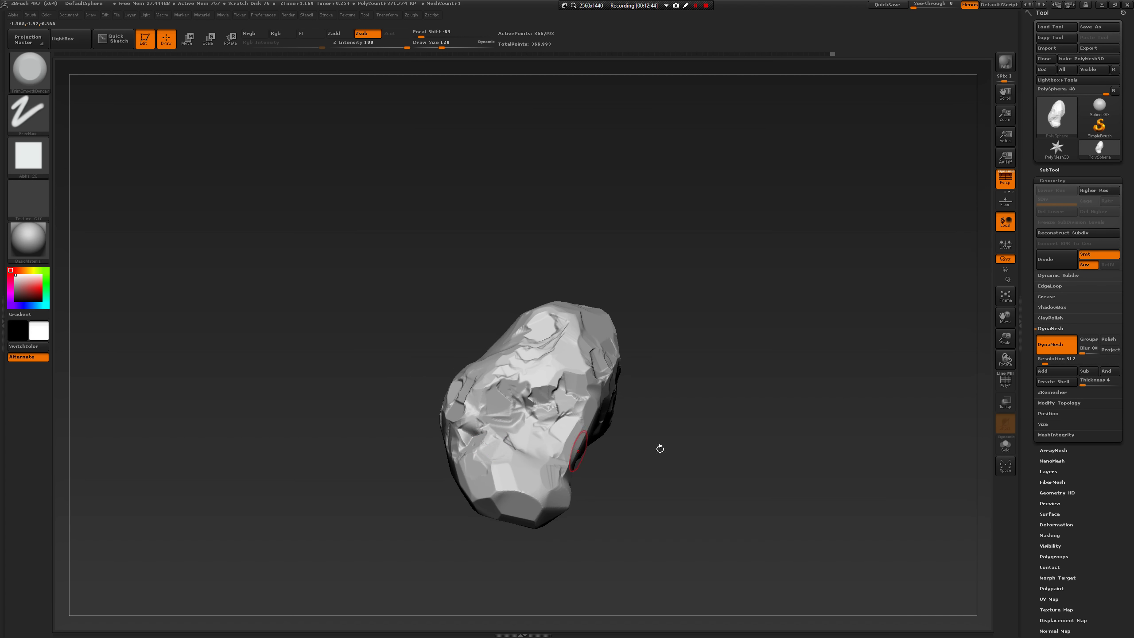
left_click_drag(734, 397, 524, 397)
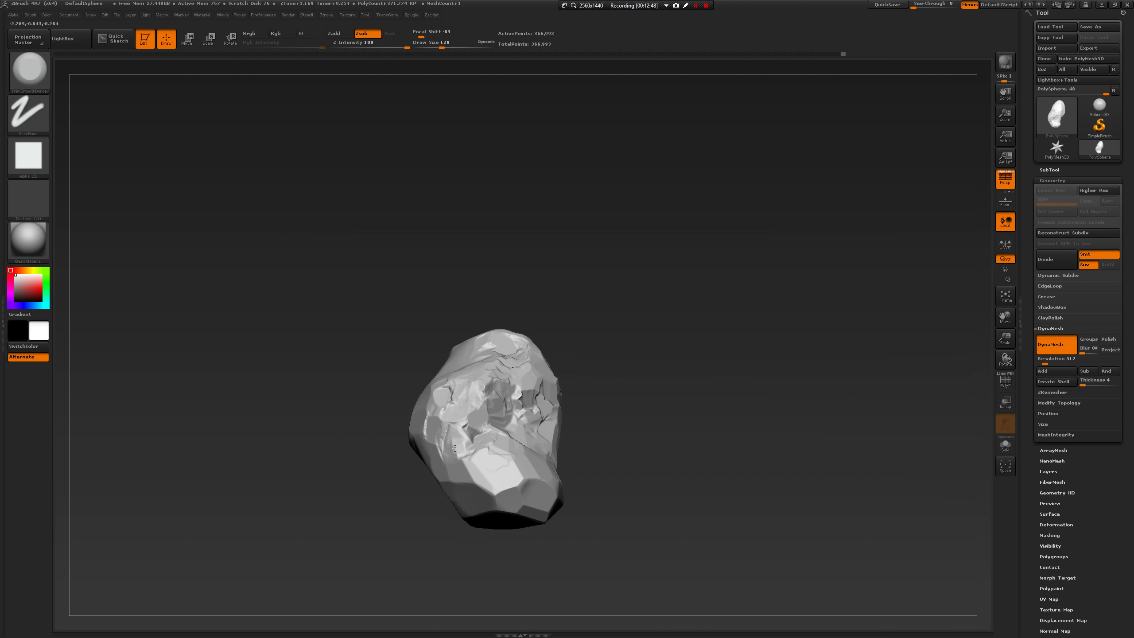
Trim and soften the planes at the rock's narrow lower end.
mouse_move(446, 531)
left_mouse_down()
mouse_move(500, 501)
mouse_move(612, 476)
mouse_move(476, 402)
left_mouse_up()
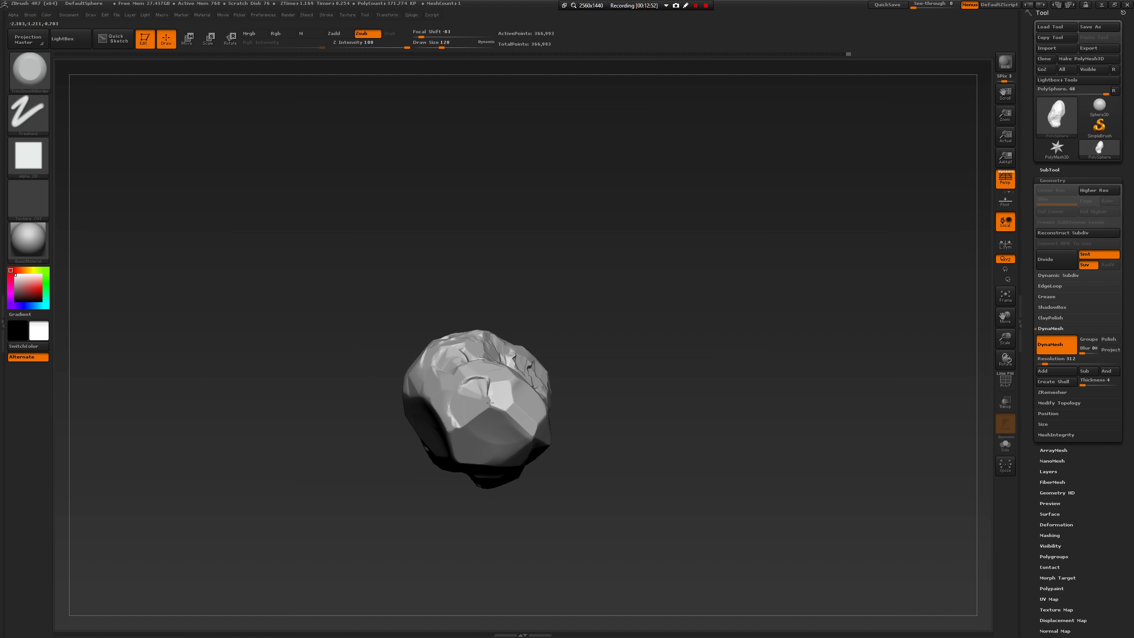
key("shift")
mouse_move(513, 383)
left_mouse_down("shift")
mouse_move(518, 407)
mouse_move(477, 413)
mouse_move(475, 393)
mouse_move(459, 391)
left_mouse_up("shift")
left_click_drag(372, 488, 435, 424)
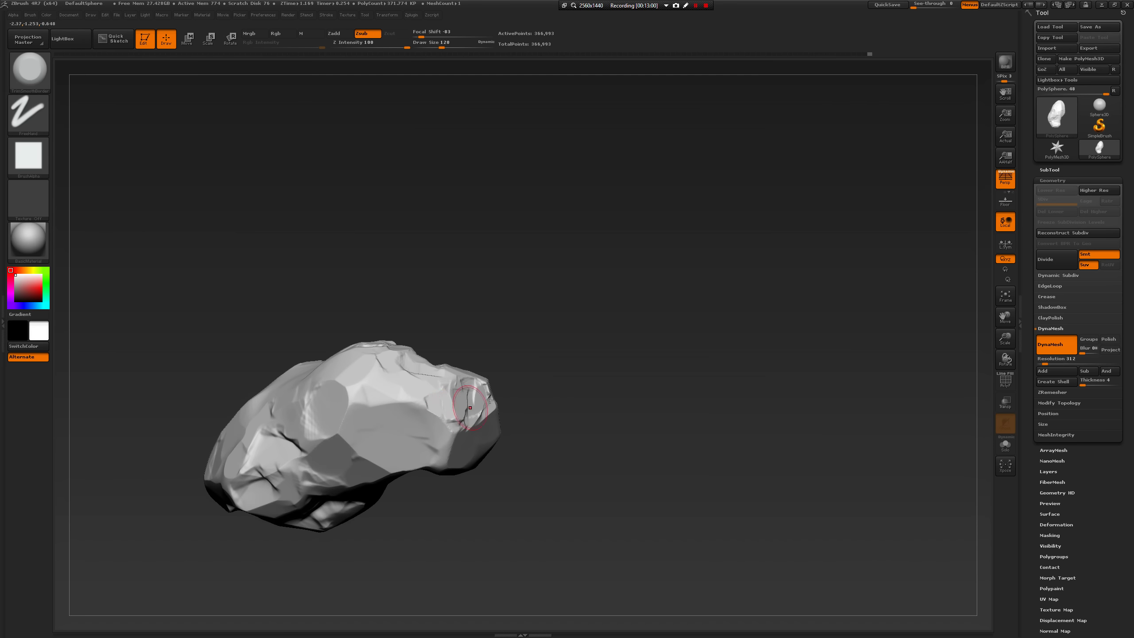
Trim the cracked area near the rock's end and update the DynaMesh.
left_click_drag(558, 407, 493, 397)
left_click_drag(456, 431, 452, 436)
mouse_move(410, 525)
left_mouse_down()
mouse_move(456, 443)
mouse_move(446, 457)
left_mouse_up()
left_click_drag(568, 404, 597, 424, "ctrl")
left_click_drag(462, 445, 464, 436, "alt")
Cut flat facets around the rock's rounded end with the square alpha.
left_click_drag(565, 414, 472, 440)
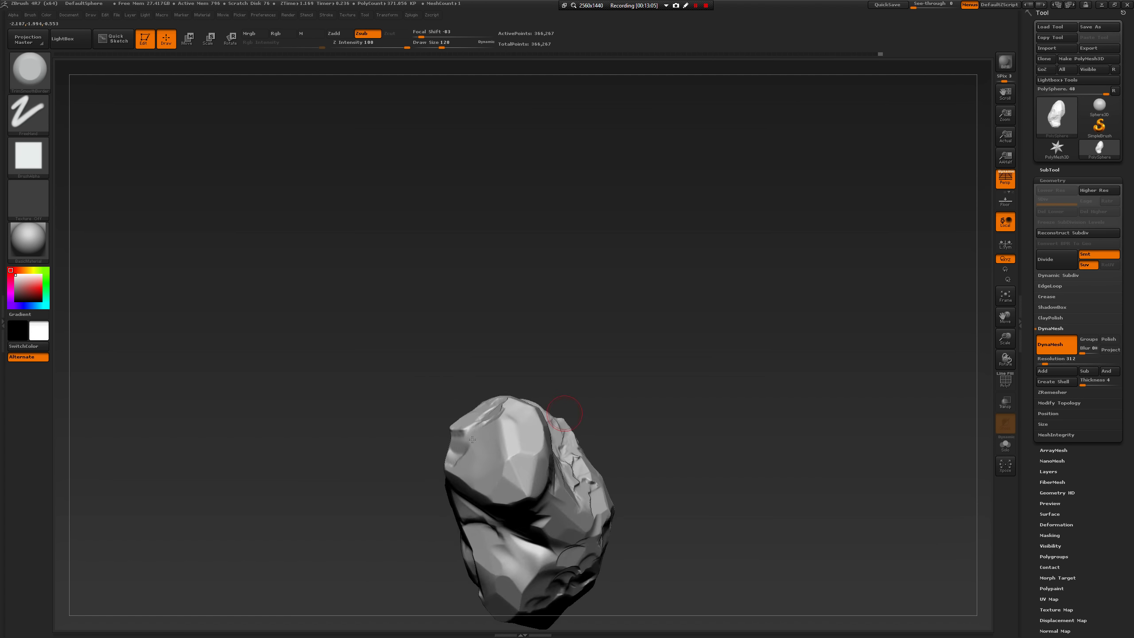
left_click_drag(382, 504, 440, 441)
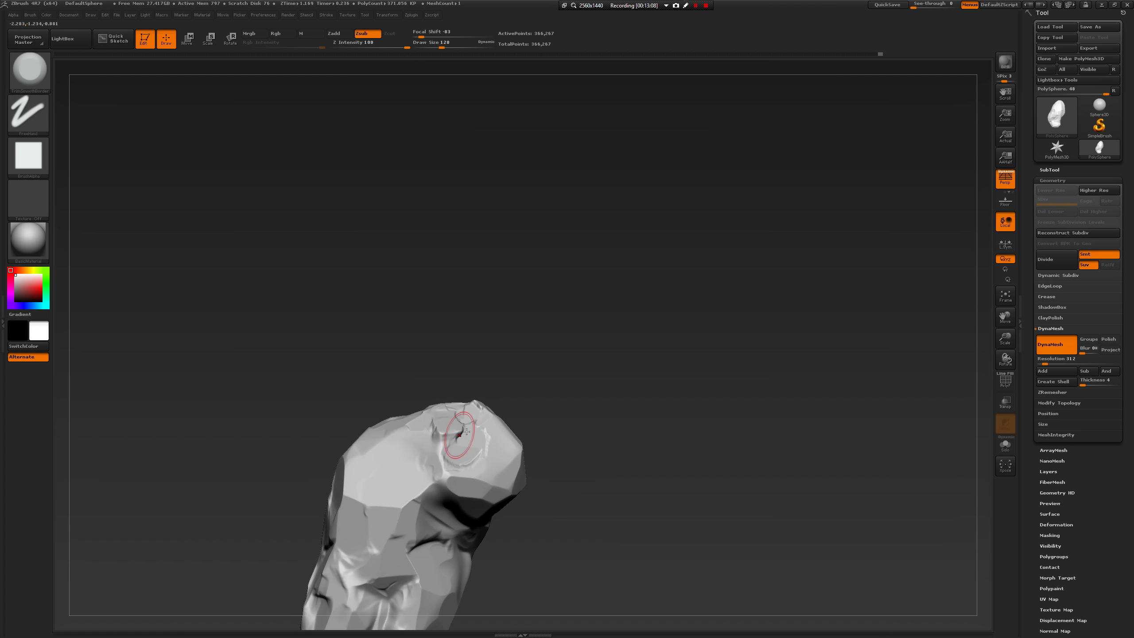
left_click_drag(558, 460, 606, 418)
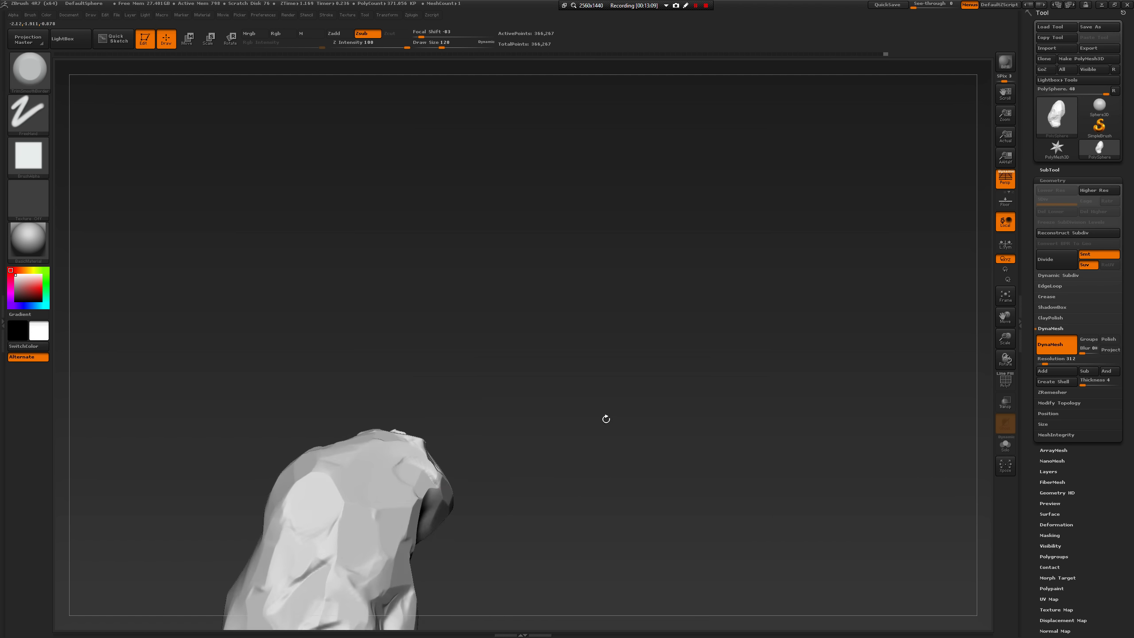
mouse_move(515, 490)
left_mouse_down()
mouse_move(404, 496)
mouse_move(408, 514)
mouse_move(412, 500)
mouse_move(366, 502)
left_mouse_up()
Set the draw size to 104 and trim small facets on the long face near the rounded end.
left_click_drag(404, 355, 535, 256, "alt")
left_click_drag(535, 257, 513, 302)
key("space")
mouse_move(485, 398)
left_mouse_down()
mouse_move(494, 382)
mouse_move(498, 395)
left_mouse_up()
key("space")
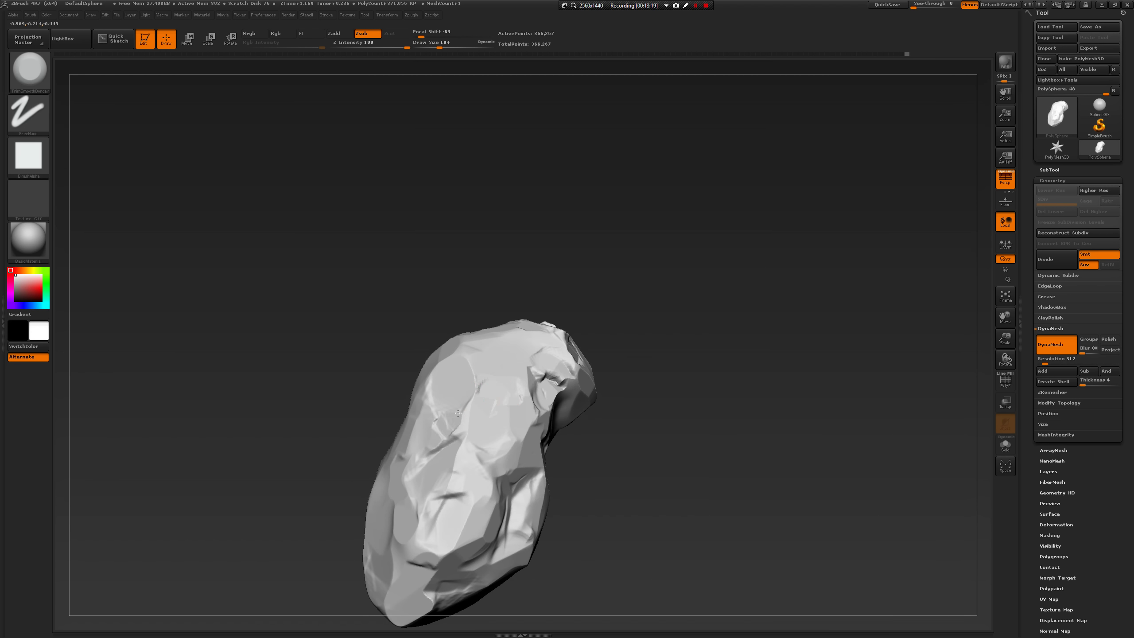
Set the draw size to 145 and trim broad stepped facets across the upper part of the smooth side.
key("space")
mouse_move(441, 412)
left_mouse_down()
mouse_move(422, 386)
mouse_move(432, 395)
mouse_move(393, 430)
left_mouse_up()
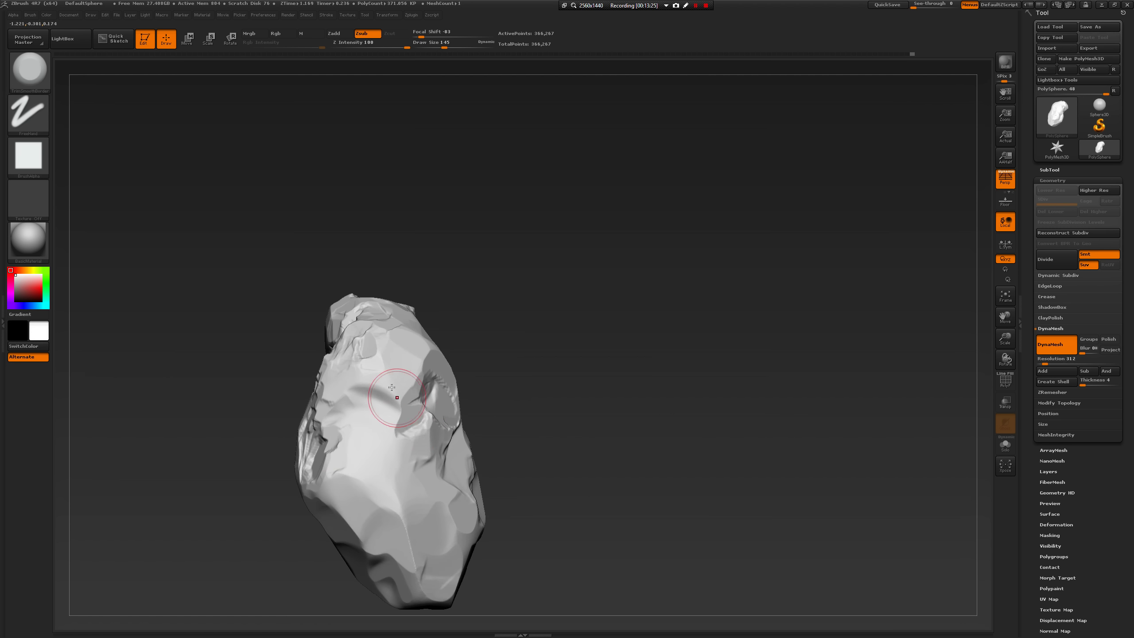
mouse_move(341, 389)
left_mouse_down()
mouse_move(384, 378)
mouse_move(367, 370)
mouse_move(376, 353)
left_mouse_up()
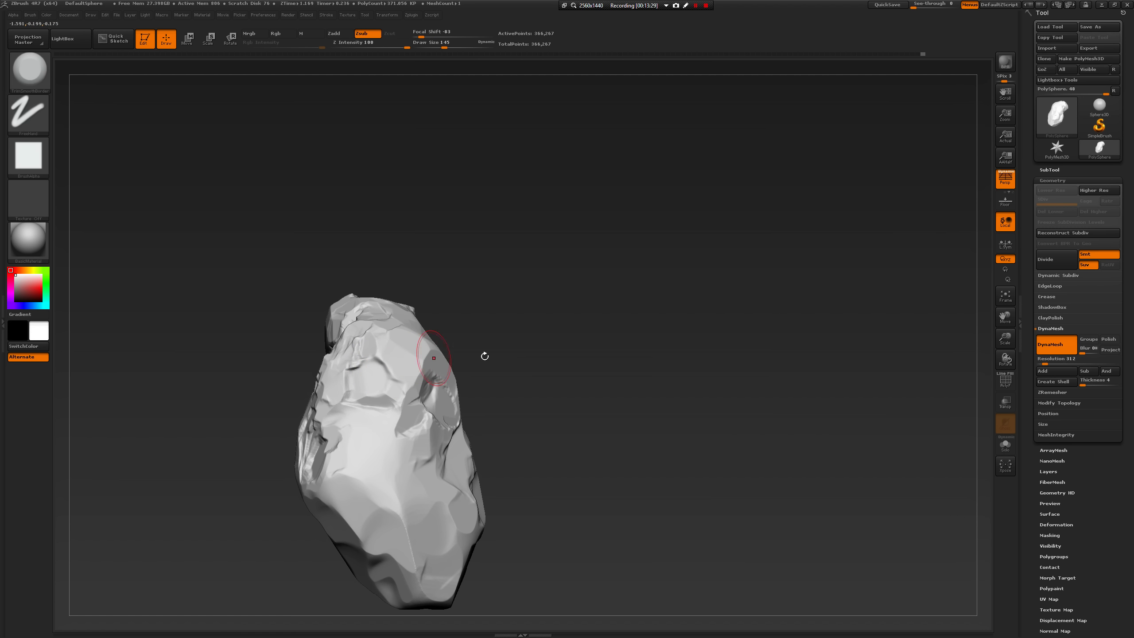
Trim the curved cuts on the shoulder below the rounded end into flat facets and turn the brush alpha off.
mouse_move(559, 358)
left_mouse_down()
mouse_move(529, 398)
mouse_move(367, 311)
mouse_move(273, 428)
left_mouse_up()
mouse_move(473, 411)
left_mouse_down("alt")
mouse_move(461, 377)
mouse_move(552, 355)
left_mouse_up("alt")
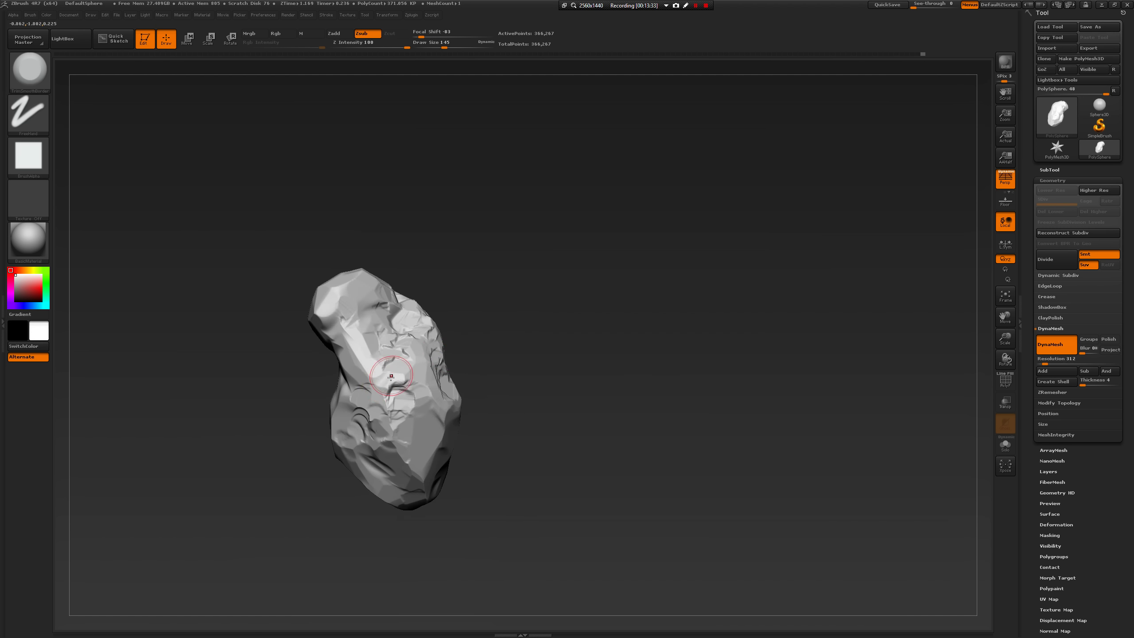
mouse_move(305, 389)
left_mouse_down()
mouse_move(327, 389)
mouse_move(379, 433)
left_mouse_up()
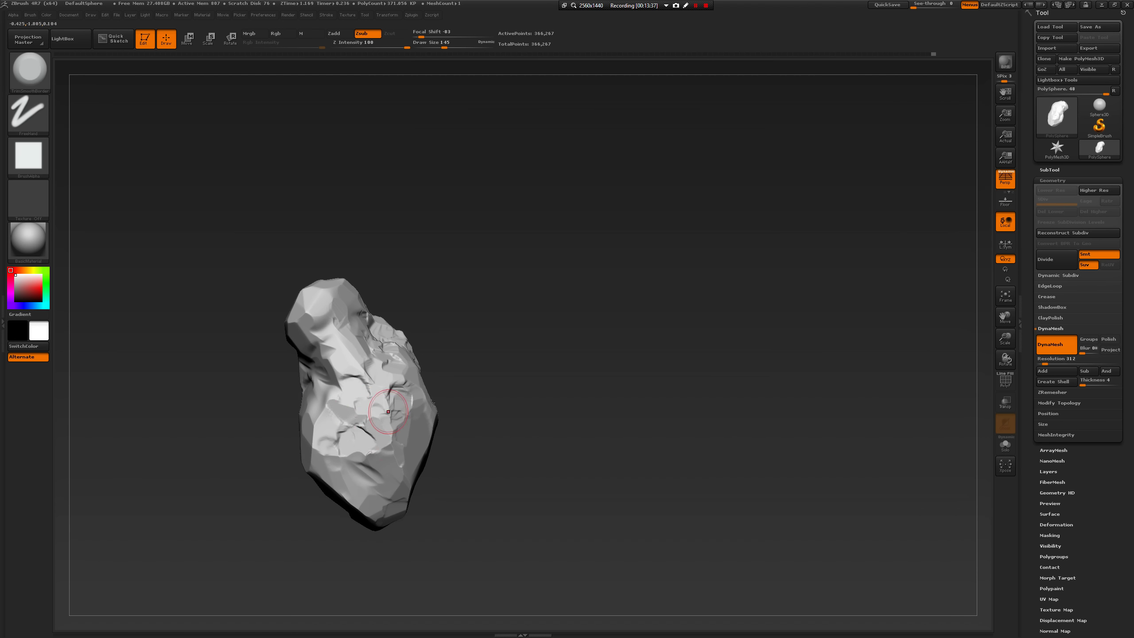
left_click_drag(431, 404, 427, 428)
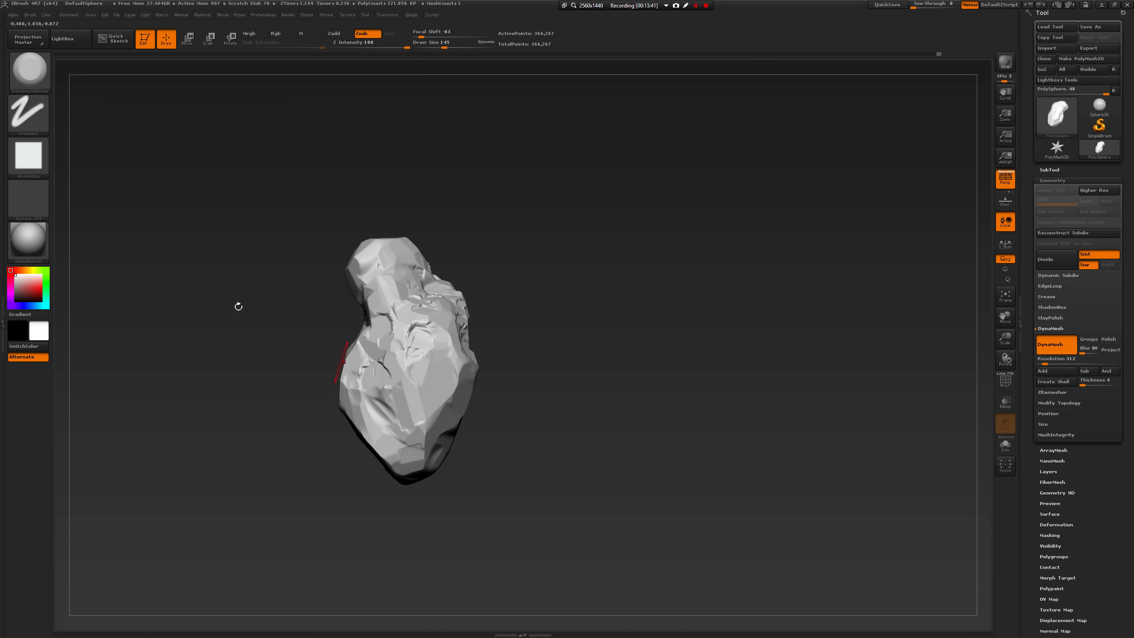
left_click(29, 160)
left_click(257, 305)
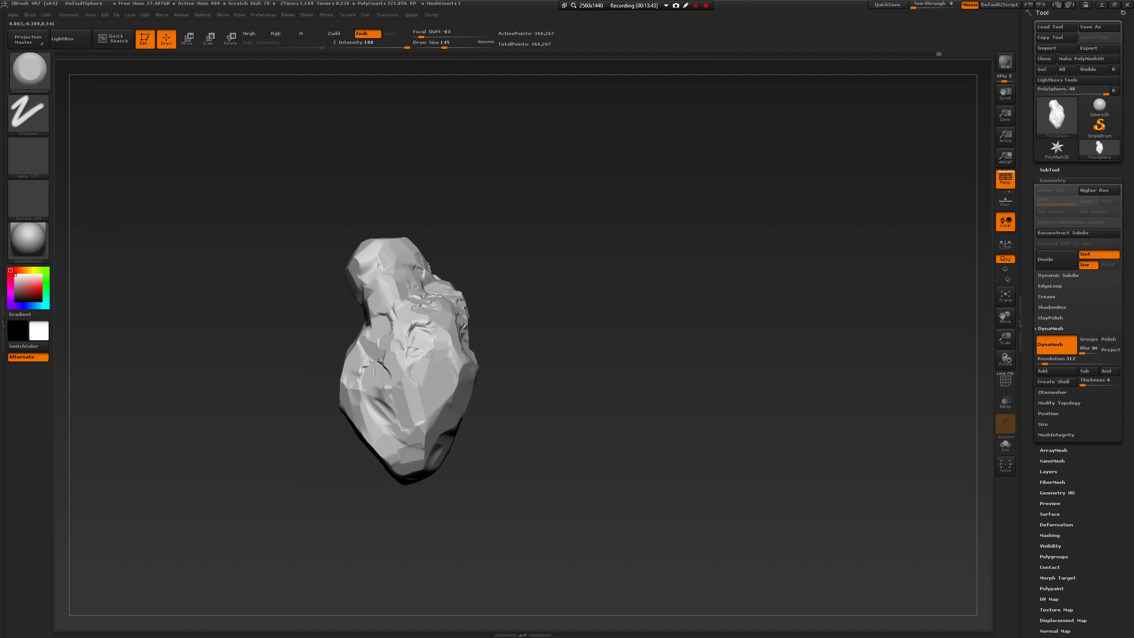
Set the draw size to 112 and trim small facets around the rock's lower tapered end.
mouse_move(453, 410)
left_mouse_down()
mouse_move(442, 403)
mouse_move(466, 406)
mouse_move(427, 408)
mouse_move(466, 405)
mouse_move(437, 428)
left_mouse_up()
key("space")
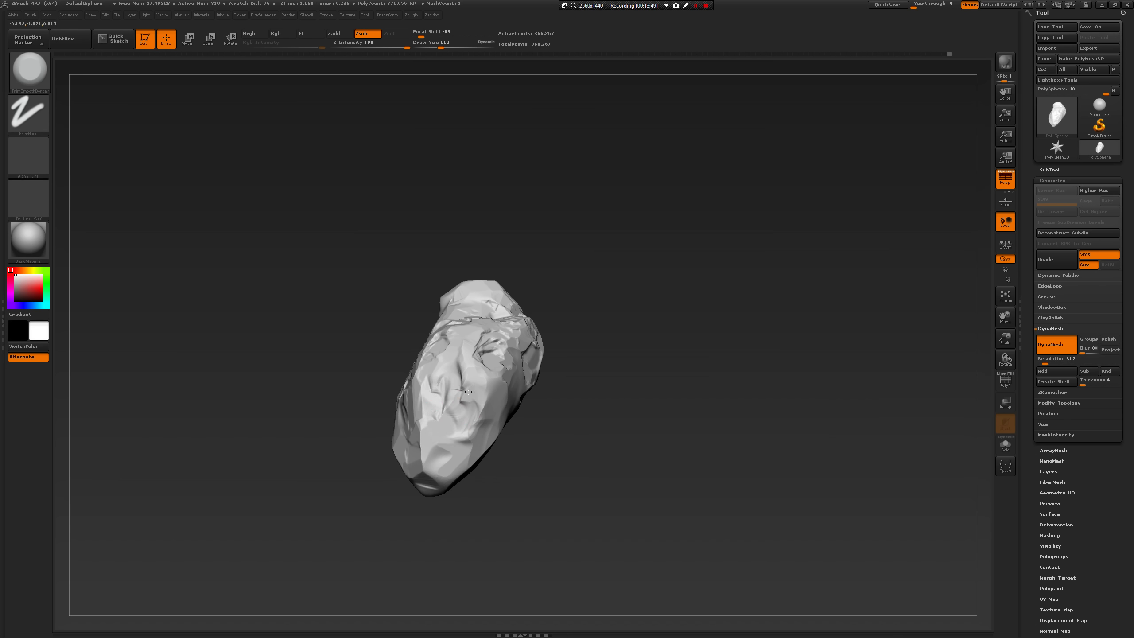
left_click_drag(541, 484, 450, 428)
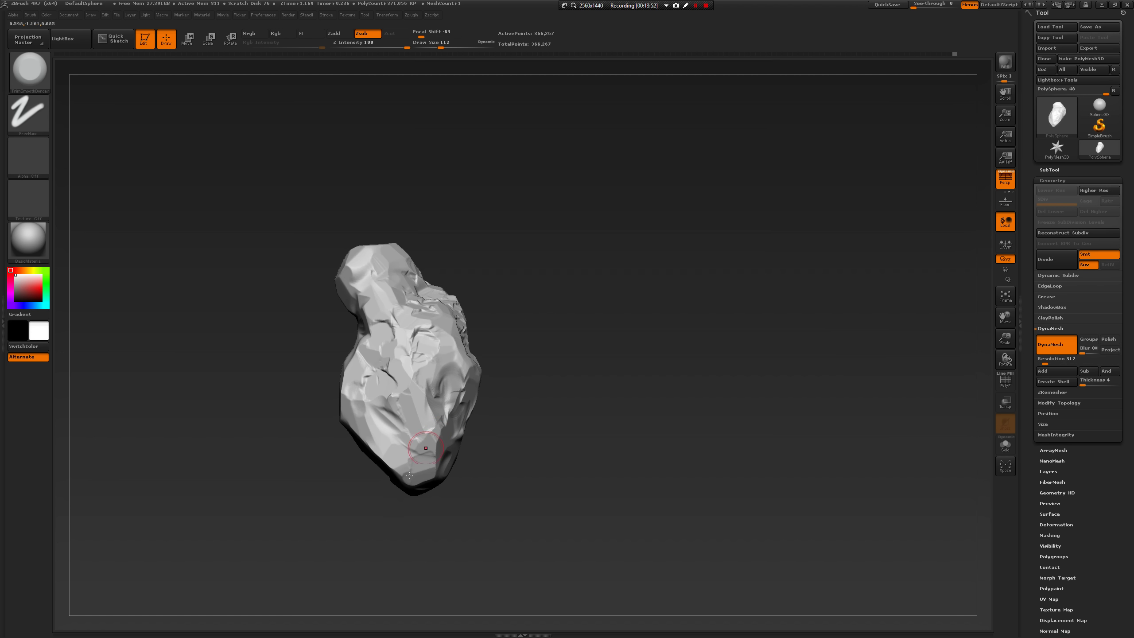
left_click_drag(409, 475, 369, 481)
Enlarge the brush slightly and trim broad facets along the lower half of the rock's long sides.
key("space")
mouse_move(378, 383)
left_mouse_down()
mouse_move(394, 371)
mouse_move(355, 381)
mouse_move(366, 417)
left_mouse_up()
key("space")
right_click_drag(375, 450, 376, 427)
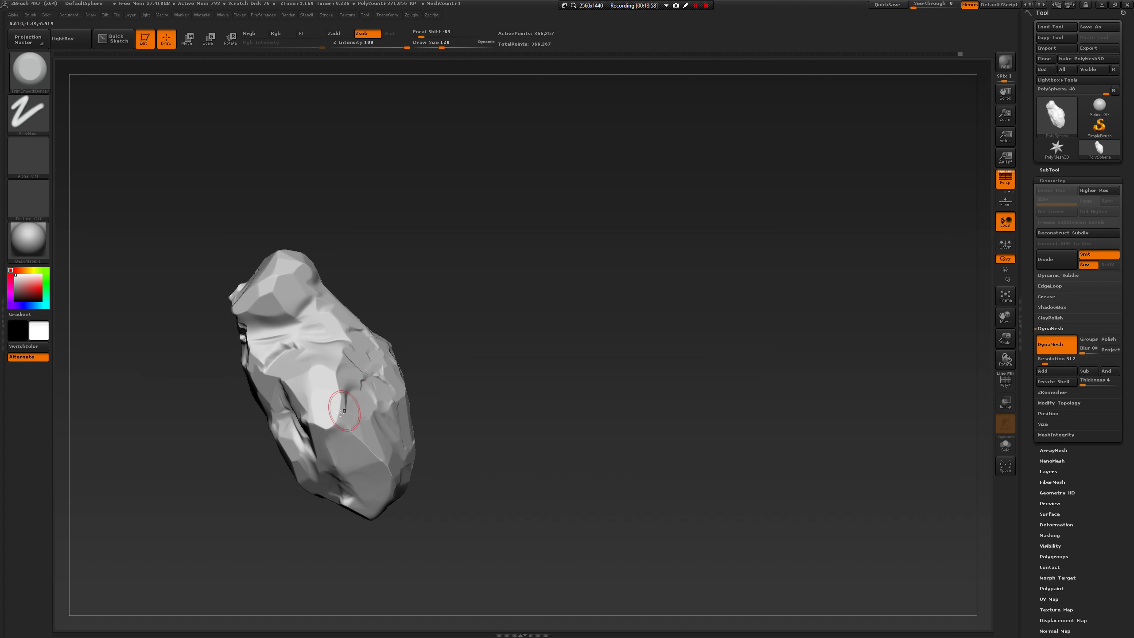
left_click_drag(338, 404, 338, 389)
left_click_drag(438, 402, 437, 385)
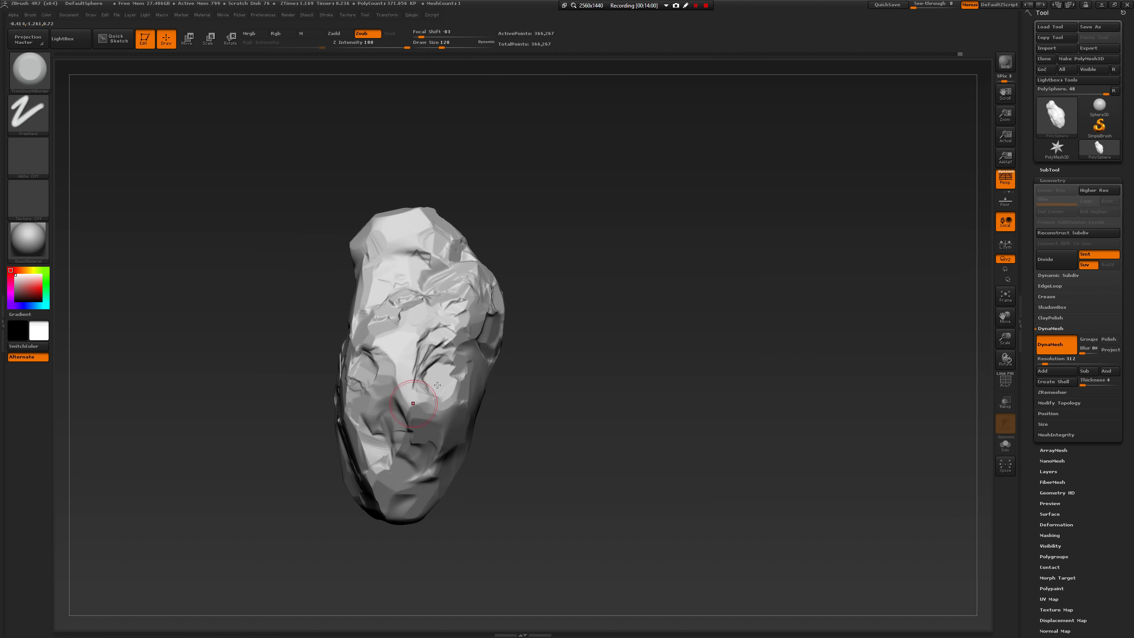
mouse_move(563, 356)
left_mouse_down()
mouse_move(588, 334)
mouse_move(558, 367)
left_mouse_up()
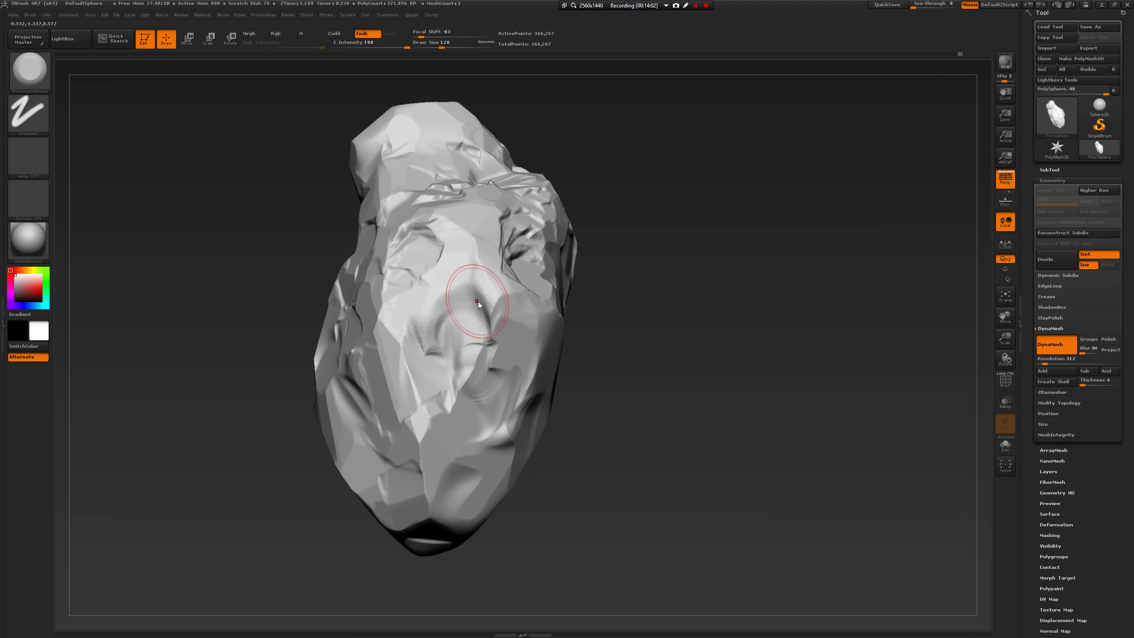
Set the draw size to 87, then trim and smooth the ridge in the centre of the long face.
key("space")
left_click(478, 305)
mouse_move(479, 306)
left_mouse_down()
mouse_move(465, 298)
mouse_move(429, 313)
mouse_move(480, 380)
mouse_move(441, 376)
mouse_move(435, 349)
mouse_move(440, 358)
left_mouse_up()
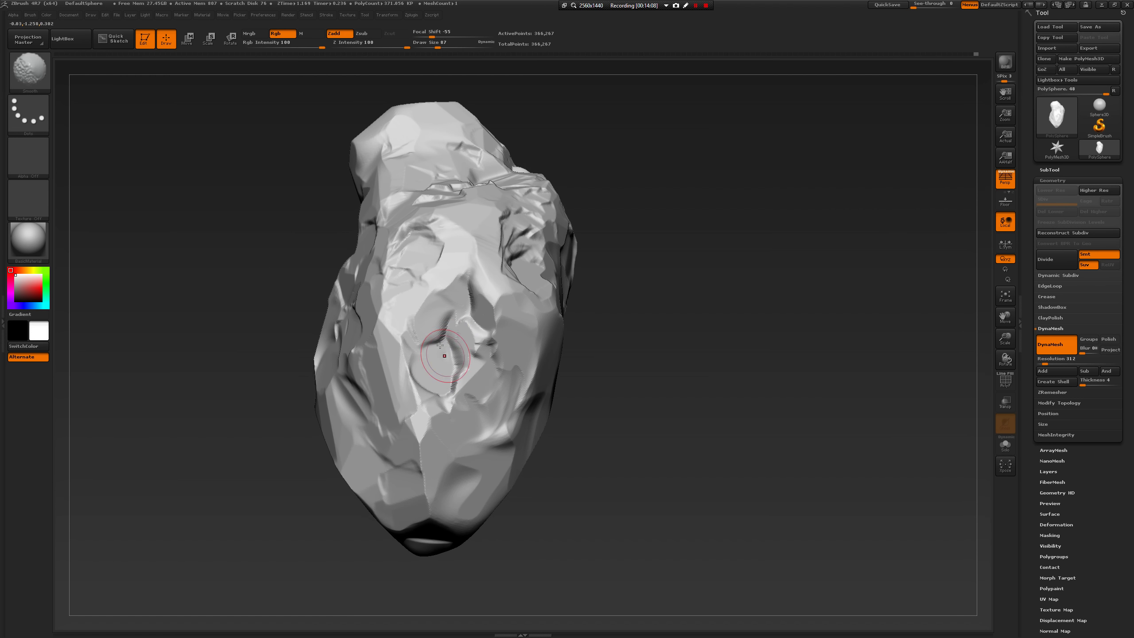
mouse_move(624, 413)
left_mouse_down()
mouse_move(651, 405)
mouse_move(646, 371)
mouse_move(643, 423)
mouse_move(603, 405)
left_mouse_up()
Trim overlapping facets across the smooth middle of the side, using draw sizes 104, 154 and 98.
key("space")
left_click_drag(470, 383, 436, 375)
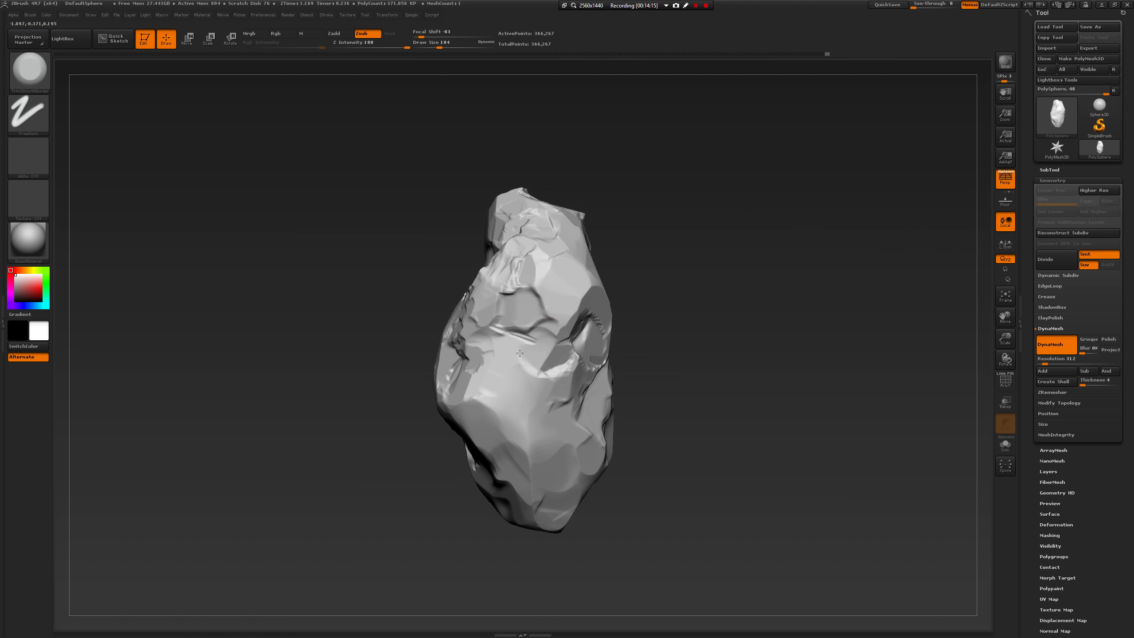
left_click_drag(538, 340, 518, 359)
key("space")
left_click_drag(557, 318, 562, 319)
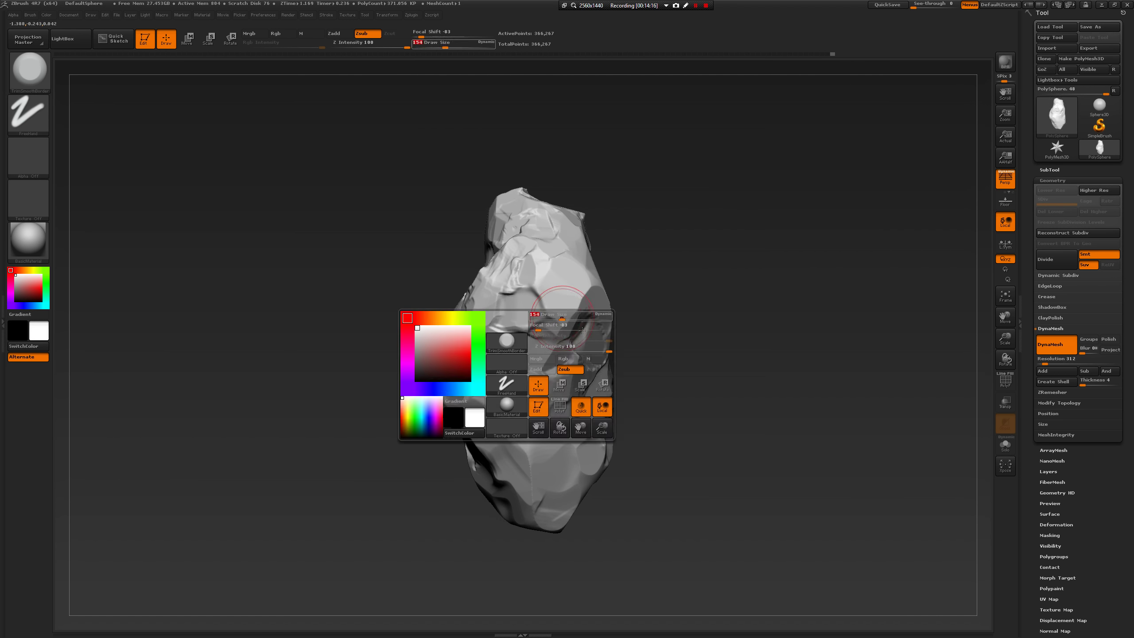
mouse_move(541, 362)
left_mouse_down()
mouse_move(537, 376)
mouse_move(509, 352)
left_mouse_up()
key("space")
left_click_drag(509, 369, 522, 398)
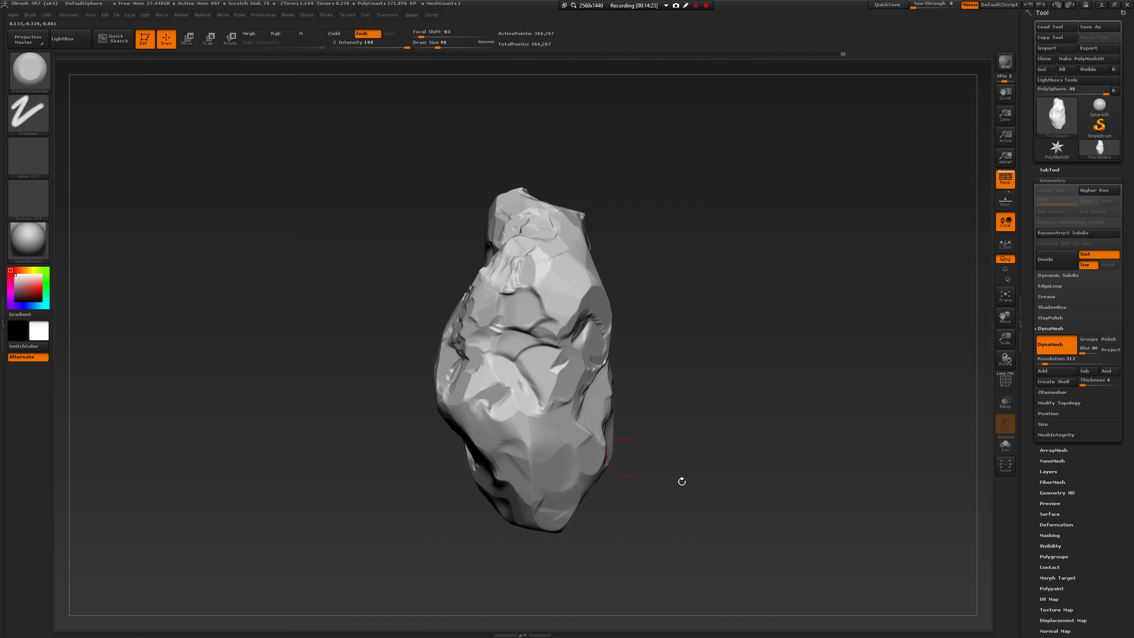
Set the draw size to 124 and trim facets on the rock's rounded end.
left_click_drag(682, 482, 647, 323)
left_click_drag(426, 316, 416, 326)
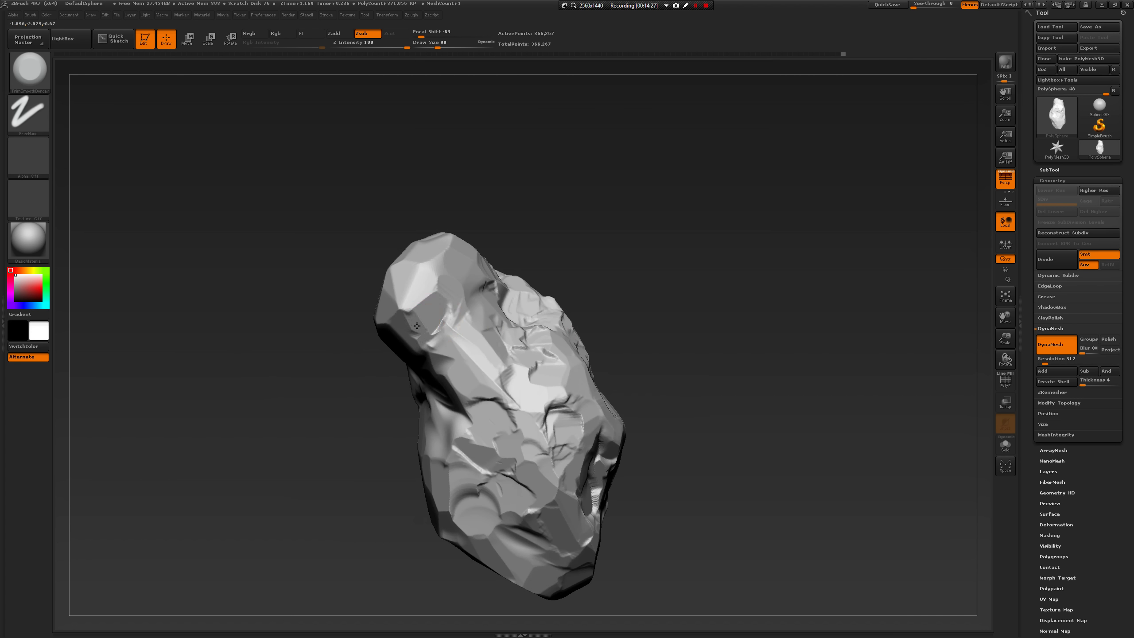
mouse_move(340, 447)
left_mouse_down()
mouse_move(316, 487)
mouse_move(366, 447)
left_mouse_up()
key("space")
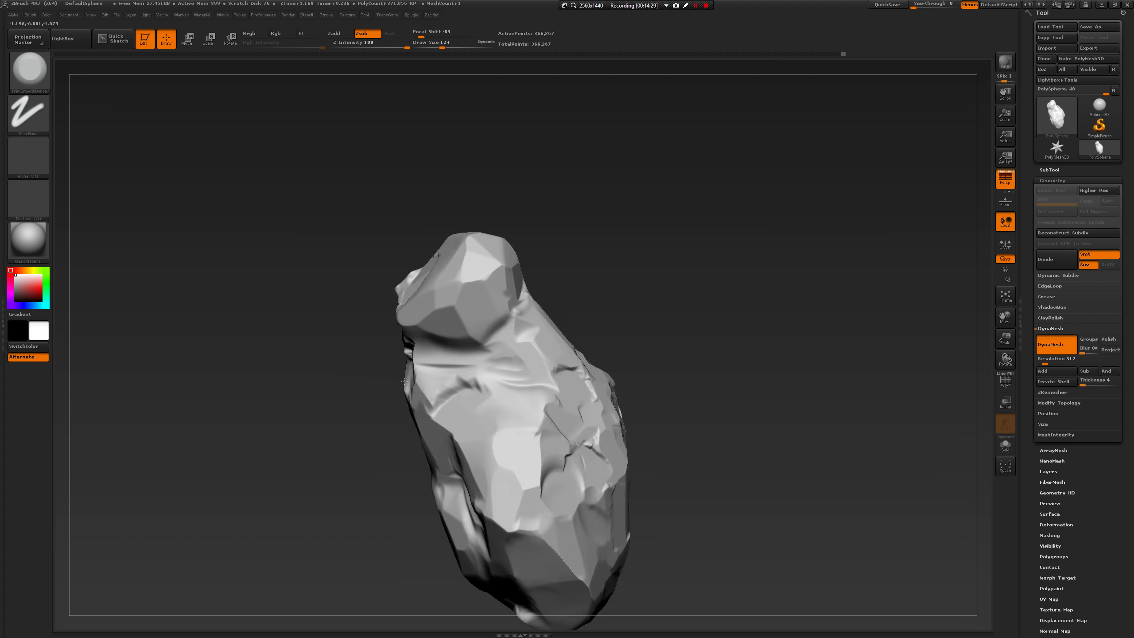
left_click_drag(456, 309, 467, 279)
left_click_drag(604, 251, 518, 273)
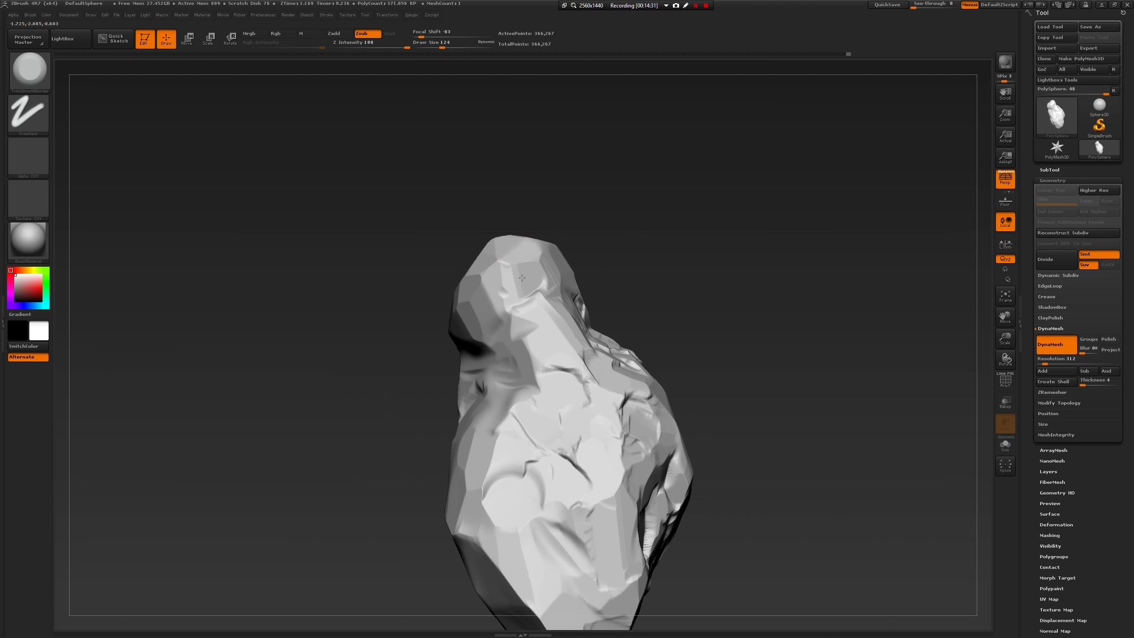
Set the draw size to 187, cut a broad facet into the lower side and undo the last stroke.
left_click_drag(739, 270, 737, 111, "alt")
left_click_drag(661, 215, 729, 258)
key("space")
left_click_drag(670, 319, 683, 319)
left_click_drag(507, 347, 522, 376)
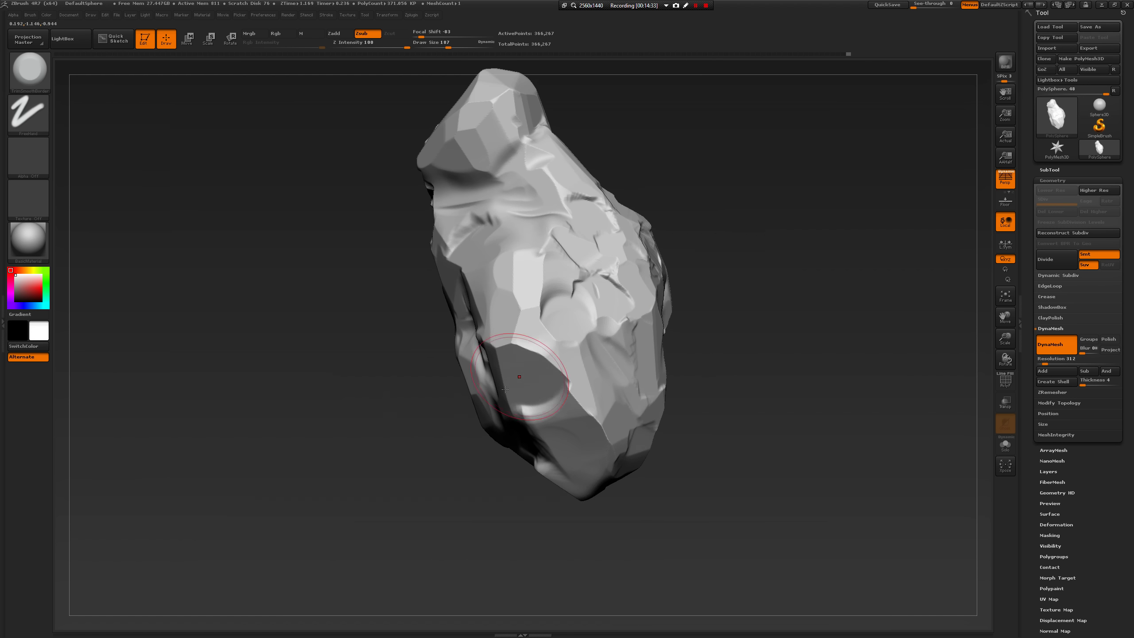
mouse_move(453, 431)
left_mouse_down()
mouse_move(492, 391)
mouse_move(528, 437)
left_mouse_up()
key("ctrl+z")
Choose the square Alpha 28, set the draw size to 136 and trim flat facets near the tapered end.
key("space")
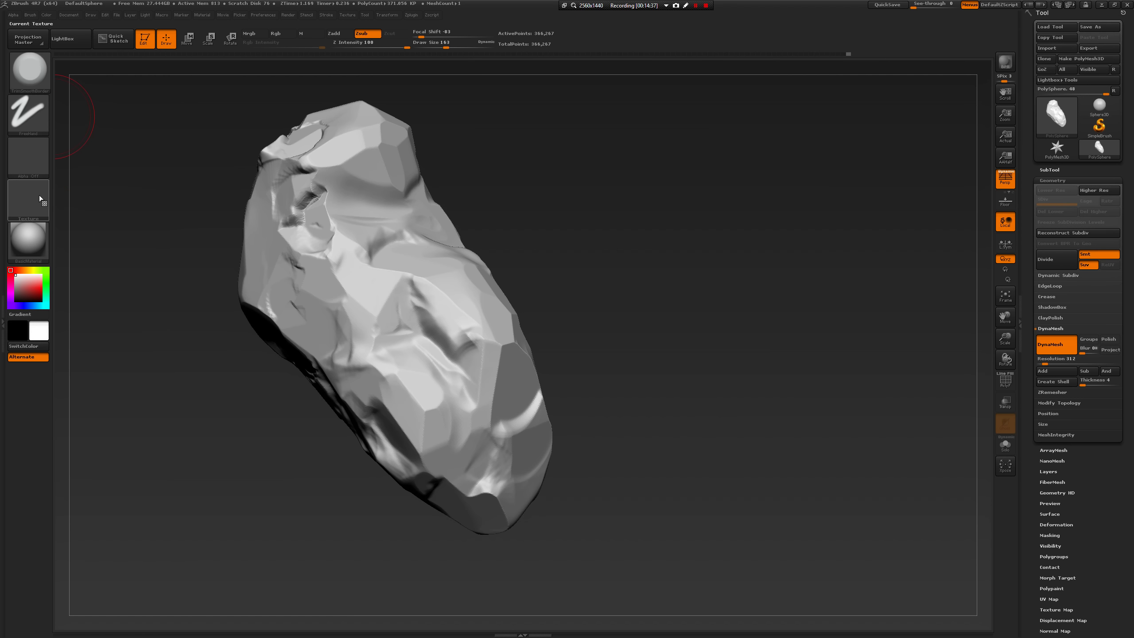
left_click(28, 157)
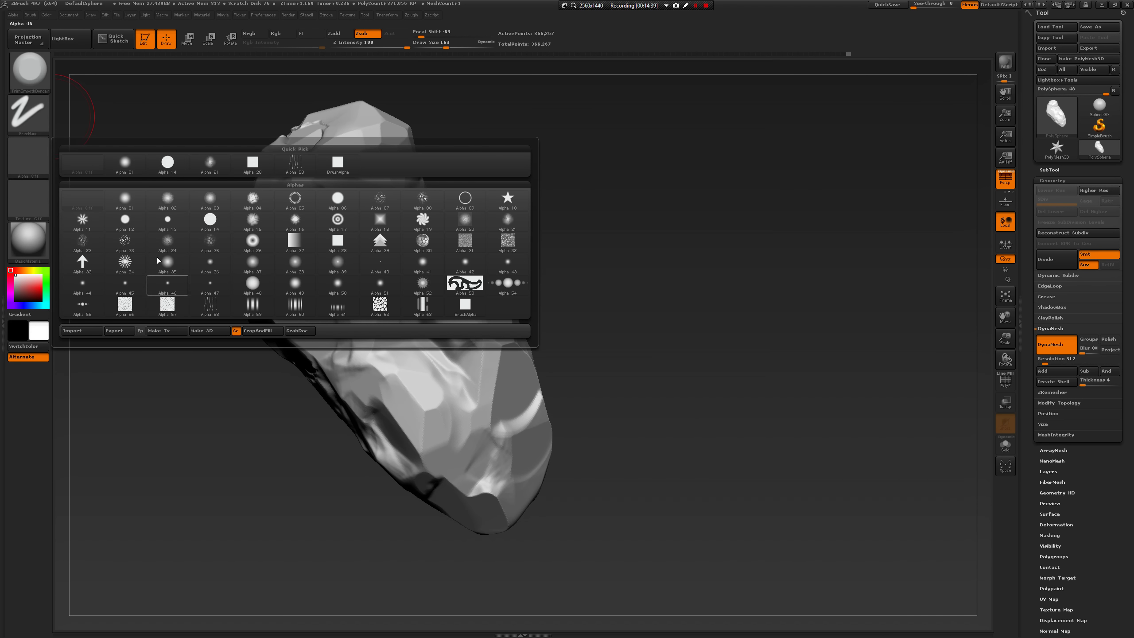
left_click(249, 174)
mouse_move(663, 284)
left_mouse_down()
mouse_move(549, 384)
mouse_move(520, 393)
mouse_move(496, 350)
left_mouse_up()
right_click(500, 363)
left_click_drag(650, 331, 562, 385)
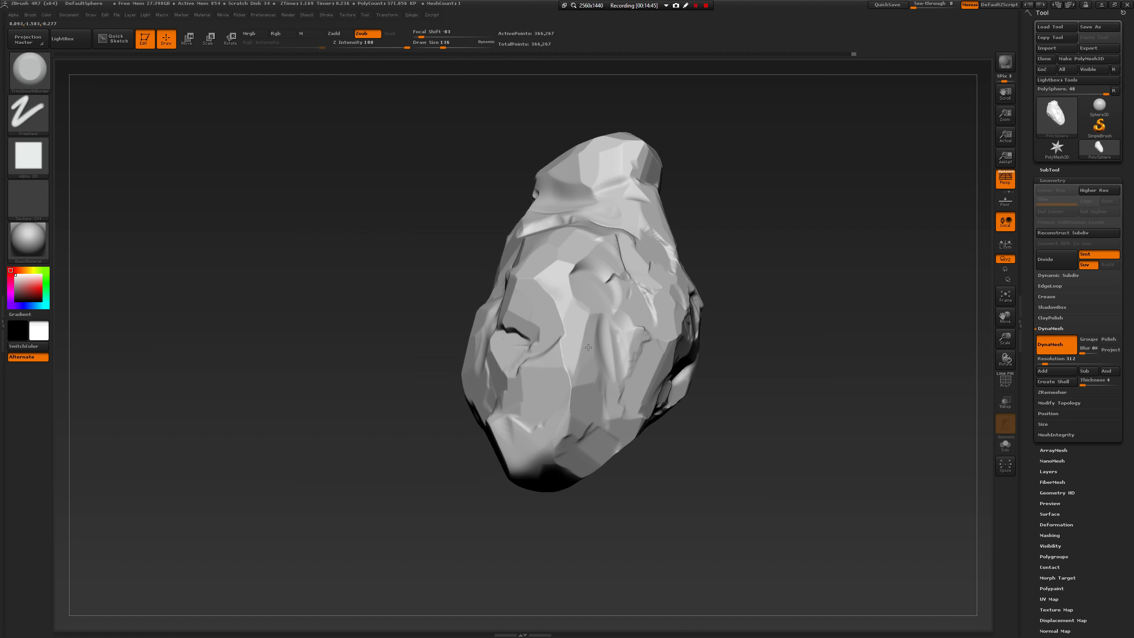
Trim and smooth the underside and tip of the tapered end, and remesh the rock with DynaMesh.
left_click_drag(742, 496, 772, 379, "alt")
left_click_drag(725, 390, 640, 335)
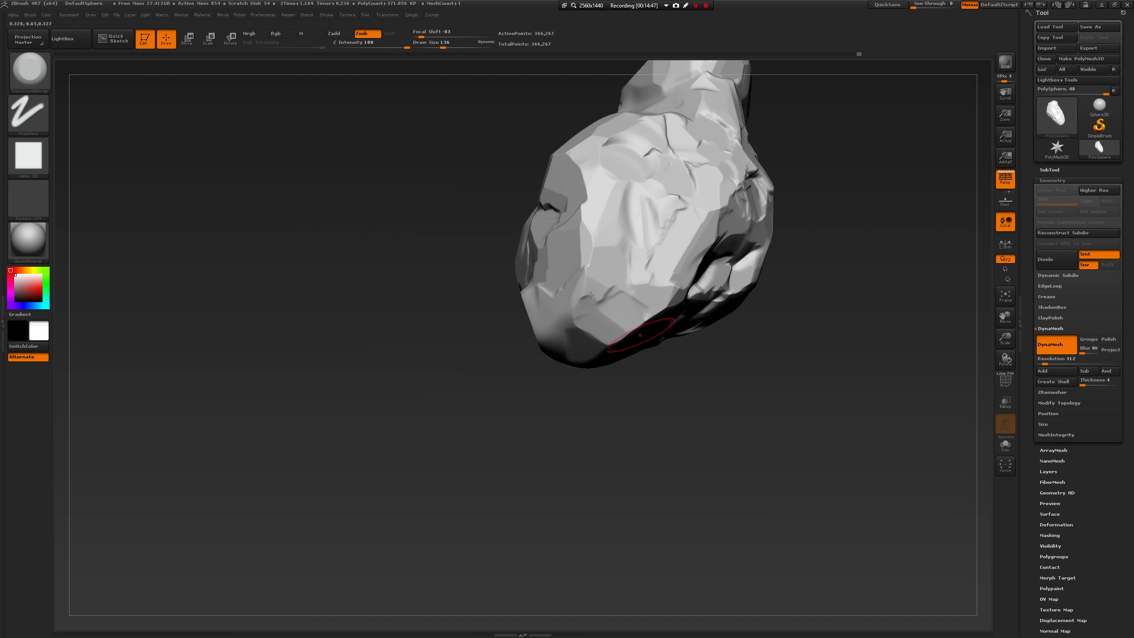
mouse_move(590, 429)
left_mouse_down()
mouse_move(561, 335)
mouse_move(558, 351)
mouse_move(523, 339)
mouse_move(574, 346)
left_mouse_up()
left_click_drag(652, 340, 750, 344)
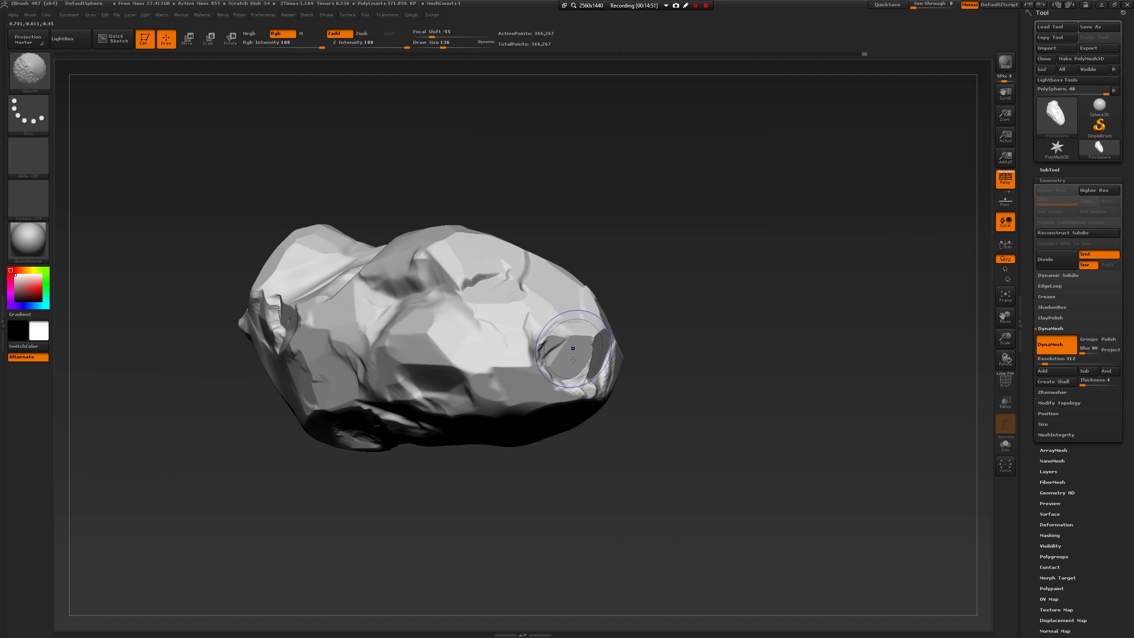
left_click_drag(661, 322, 680, 339, "ctrl")
Cut square-edged facets into the face beside the tapered tip.
mouse_move(569, 343)
left_mouse_down()
mouse_move(561, 349)
mouse_move(561, 324)
mouse_move(521, 335)
mouse_move(543, 338)
mouse_move(506, 324)
left_mouse_up()
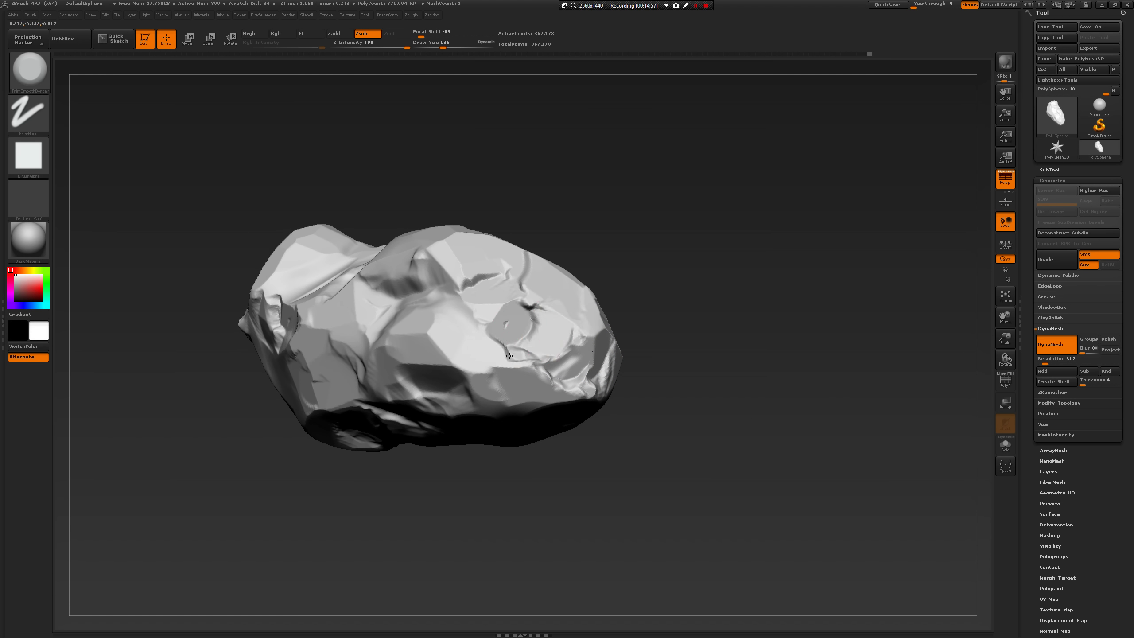
left_click_drag(564, 440, 608, 435)
left_click_drag(393, 375, 369, 373)
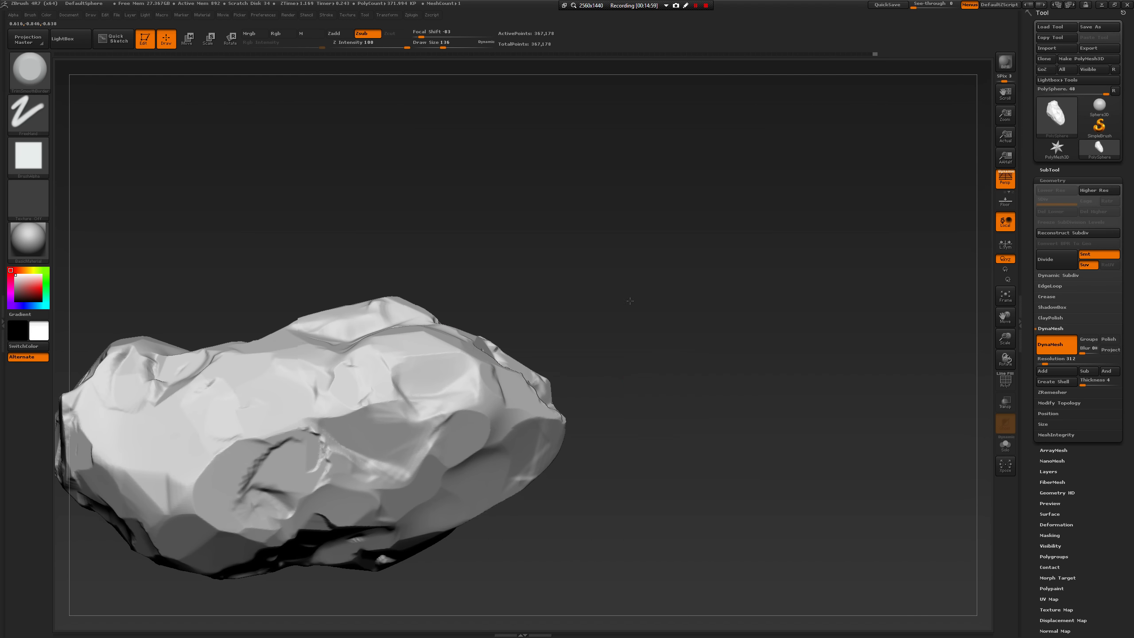
mouse_move(646, 360)
left_mouse_down()
mouse_move(592, 314)
mouse_move(532, 371)
mouse_move(543, 313)
mouse_move(385, 365)
mouse_move(331, 358)
mouse_move(326, 371)
left_mouse_up()
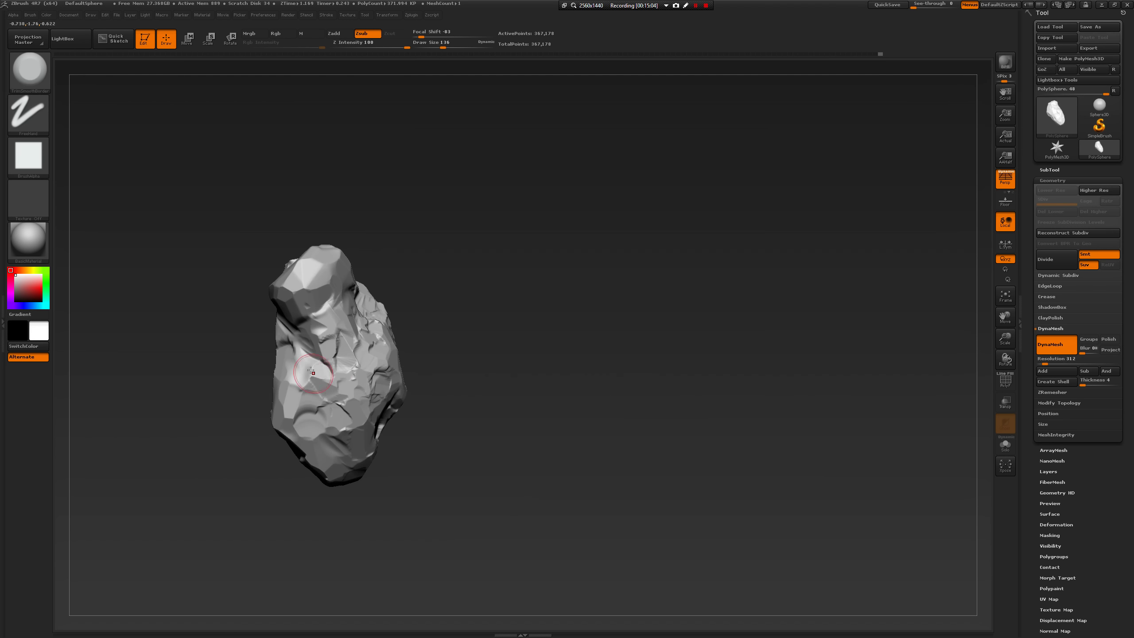
Set the draw size to 172 and trim and smooth facets along the edges of the long face.
mouse_move(254, 397)
left_mouse_down()
mouse_move(291, 373)
mouse_move(260, 385)
mouse_move(286, 417)
left_mouse_up()
key("space")
mouse_move(250, 398)
left_mouse_down()
mouse_move(239, 419)
mouse_move(258, 429)
left_mouse_up()
left_click_drag(397, 400, 357, 409)
left_click_drag(260, 393, 261, 412, "shift")
left_click_drag(162, 459, 313, 442)
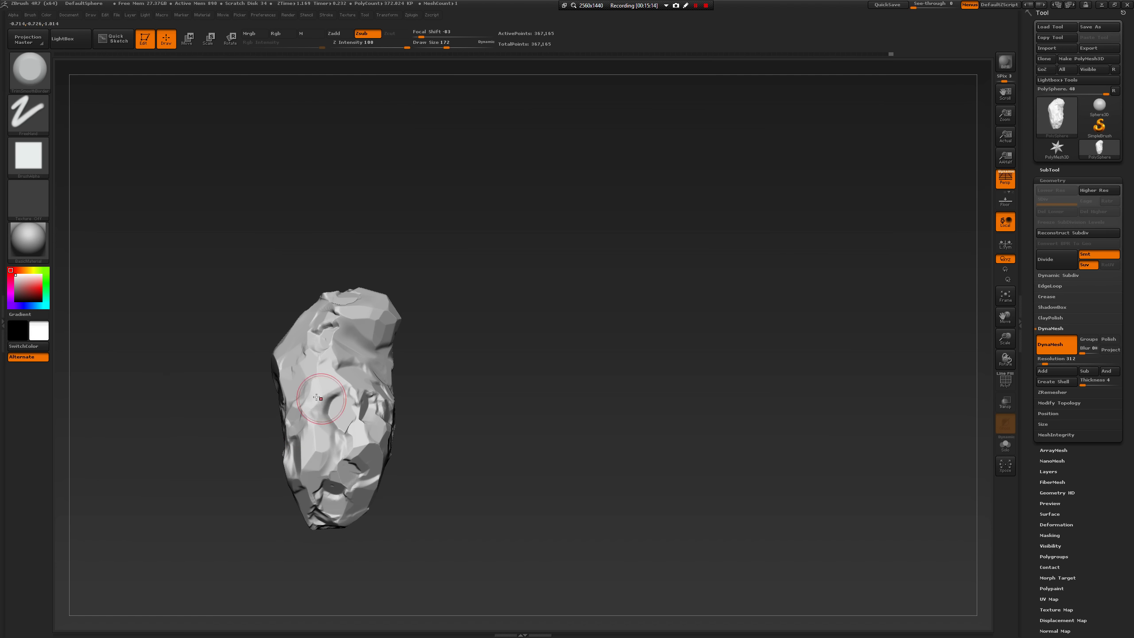
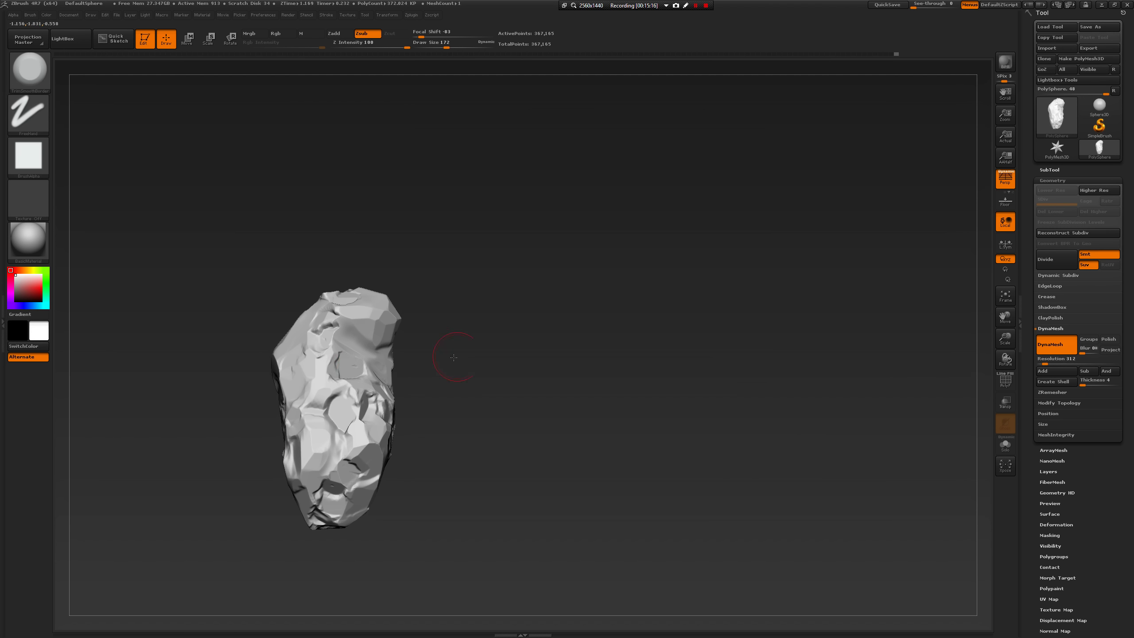
Trim flat facets just below the rounded end and remesh the rock with DynaMesh.
left_click_drag(454, 357, 361, 368)
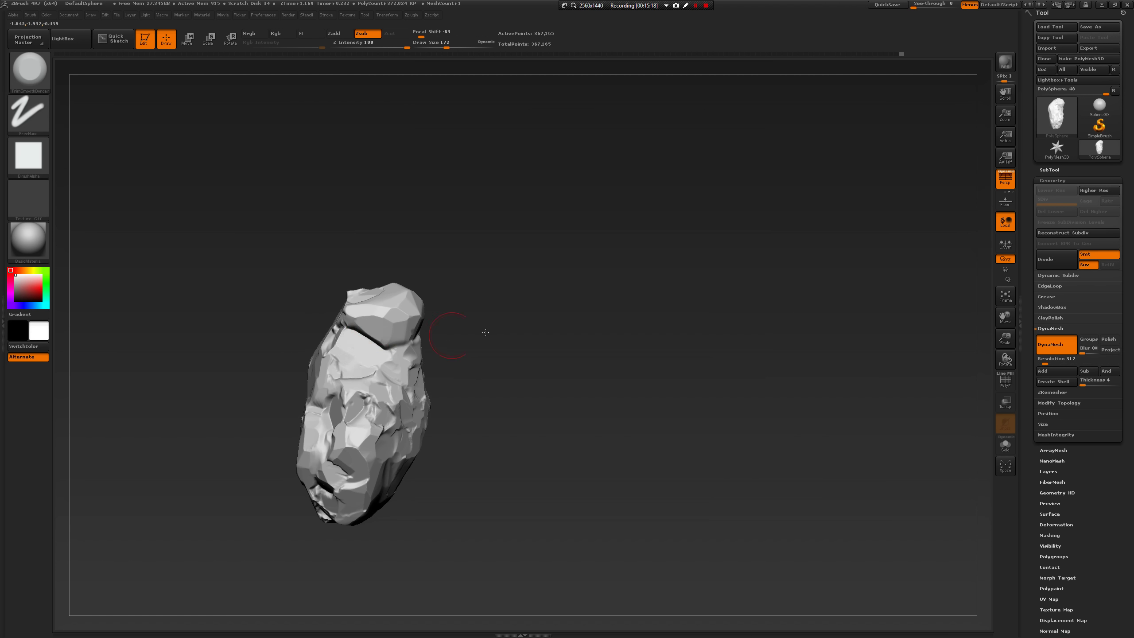
left_click_drag(485, 332, 469, 334)
left_click_drag(461, 340, 342, 382, "ctrl")
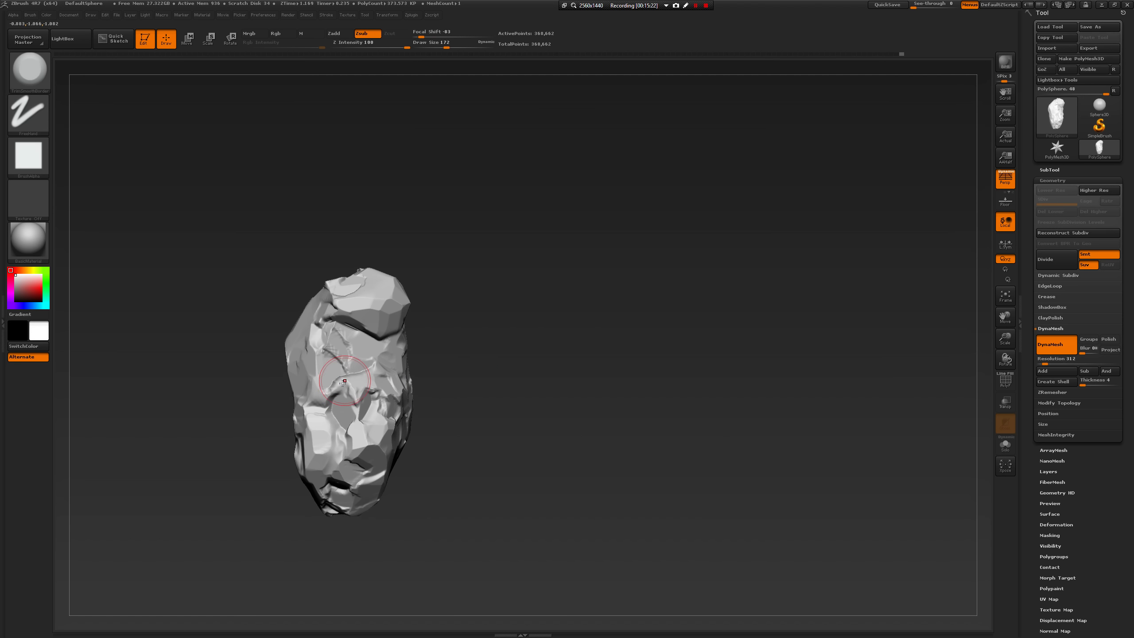
Set the draw size to 124 and trim the edge of the notch beneath the rounded end.
left_click_drag(232, 420, 264, 454)
key("space")
left_click_drag(320, 405, 314, 405)
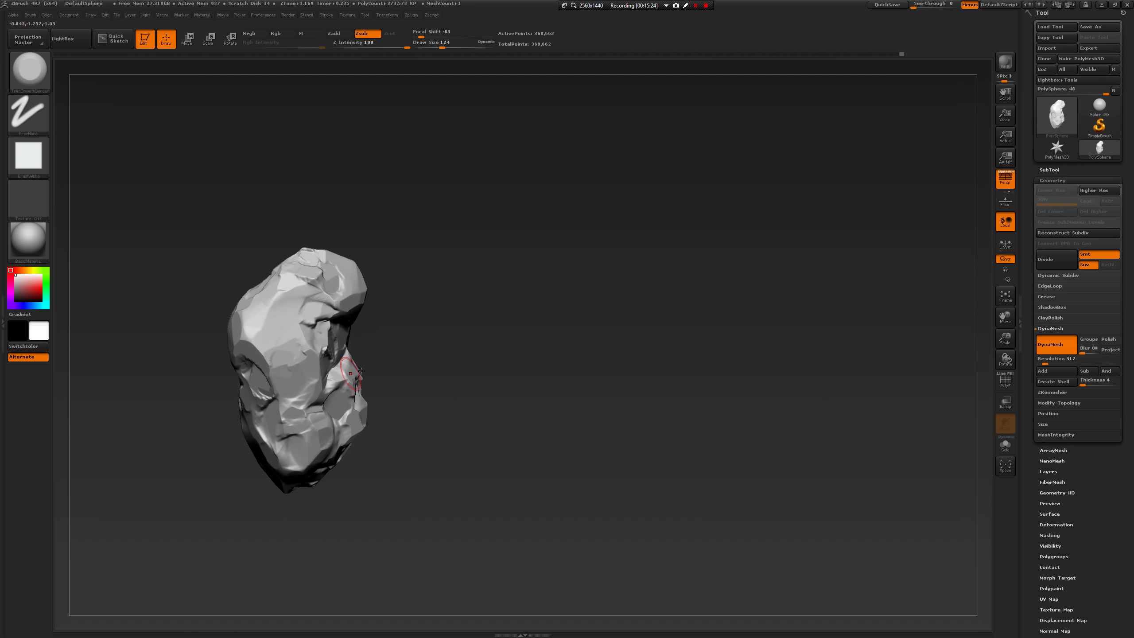
mouse_move(458, 394)
left_mouse_down()
mouse_move(646, 408)
mouse_move(681, 370)
mouse_move(673, 393)
left_mouse_up()
Clean up the stretched surfaces around the notch with a smaller trim brush and remesh the rock with DynaMesh.
key("space")
left_click_drag(573, 389, 567, 389)
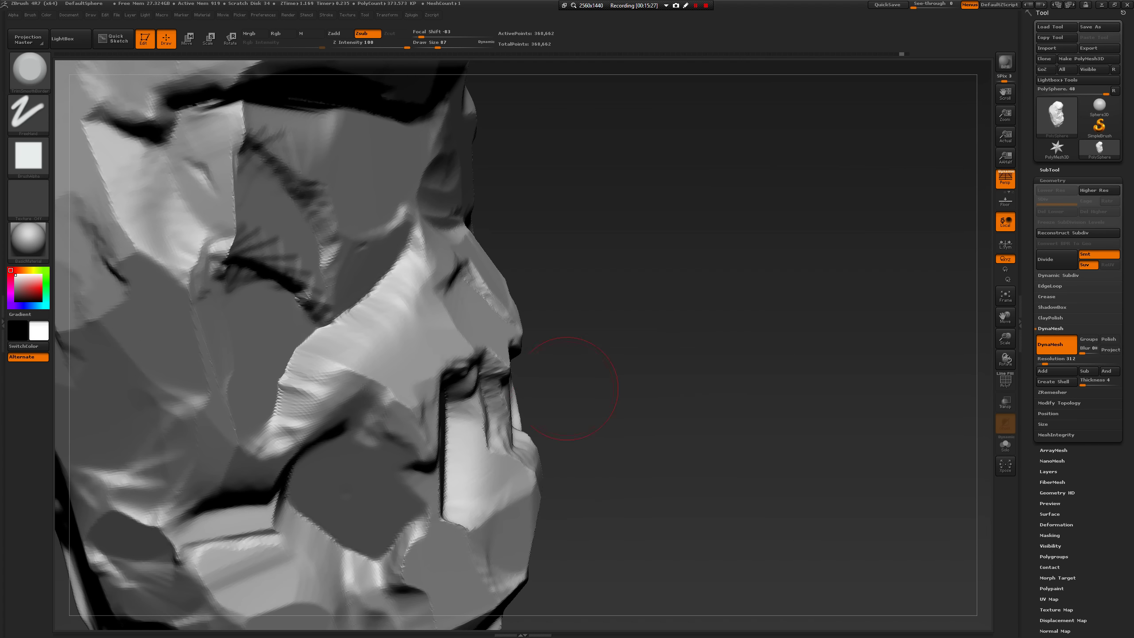
key("space")
left_click_drag(311, 387, 309, 372)
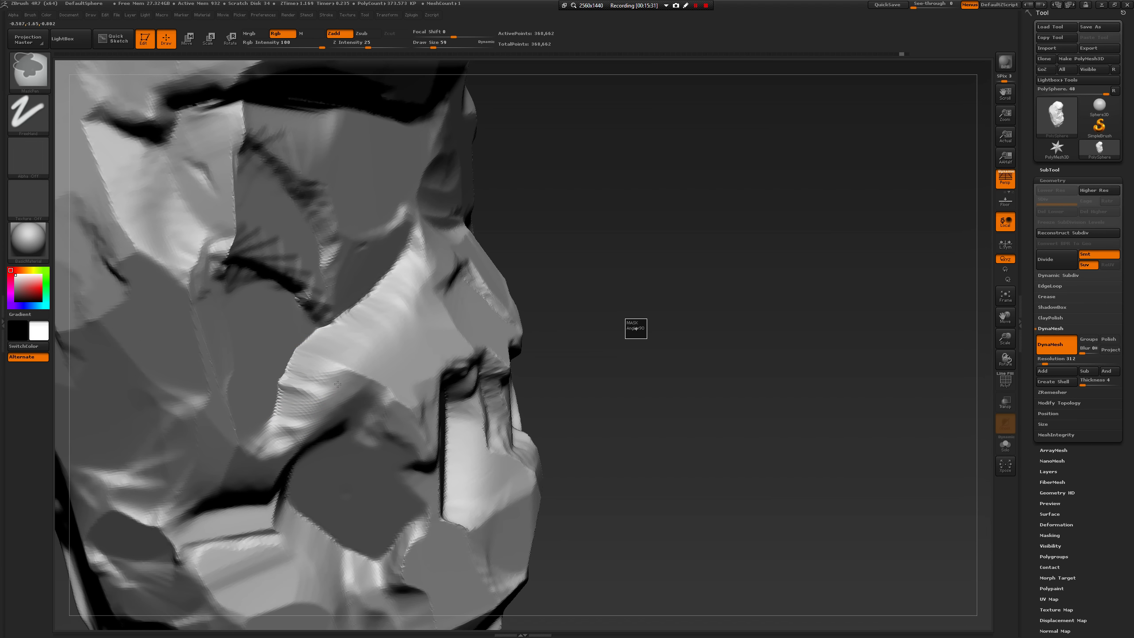
key("space")
mouse_move(316, 385)
left_mouse_down()
mouse_move(302, 380)
mouse_move(315, 368)
mouse_move(295, 416)
left_mouse_up()
mouse_move(348, 350)
left_mouse_down()
mouse_move(341, 313)
mouse_move(370, 288)
left_mouse_up()
Set the draw size to 108 and trim facets on the shoulder of the rounded end.
mouse_move(625, 313)
left_mouse_down("alt")
mouse_move(648, 337)
mouse_move(656, 324)
mouse_move(557, 271)
left_mouse_up("alt")
left_click_drag(513, 232, 445, 213)
key("space")
left_click(379, 199)
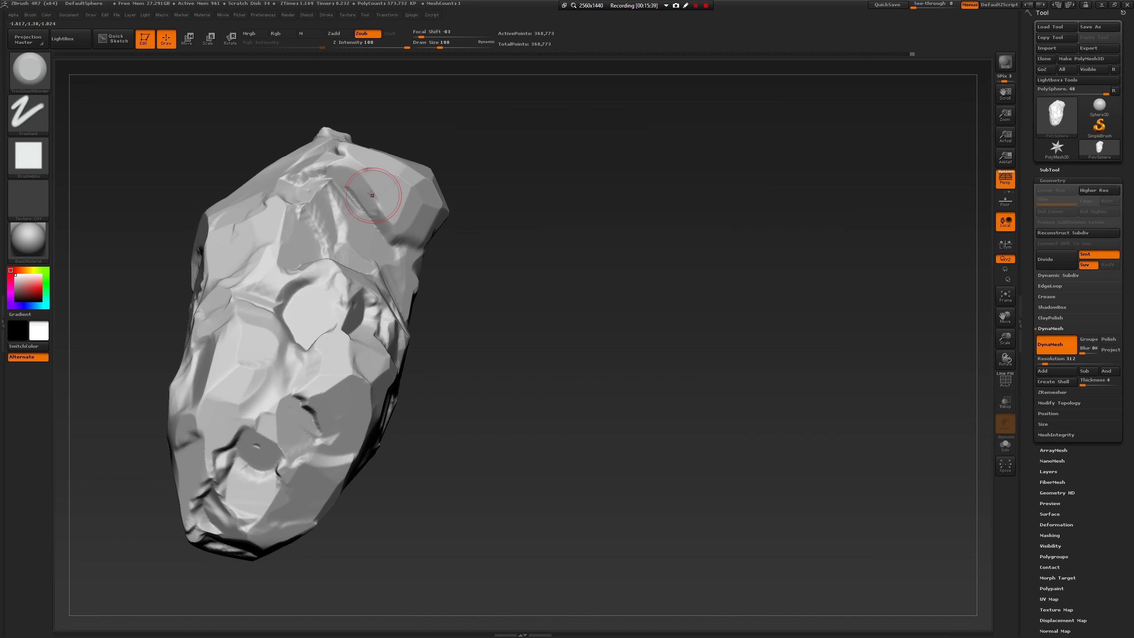
left_click_drag(401, 127, 392, 174)
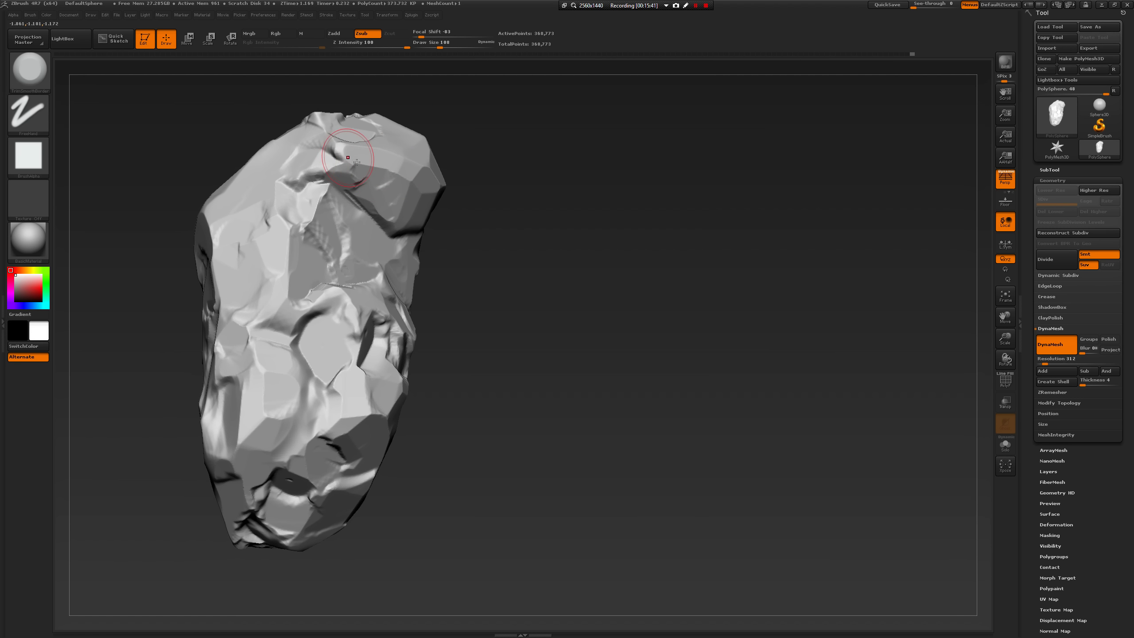
Cut thin stepped facets up the middle of the upper long face beside the deep groove.
left_click_drag(634, 284, 655, 260)
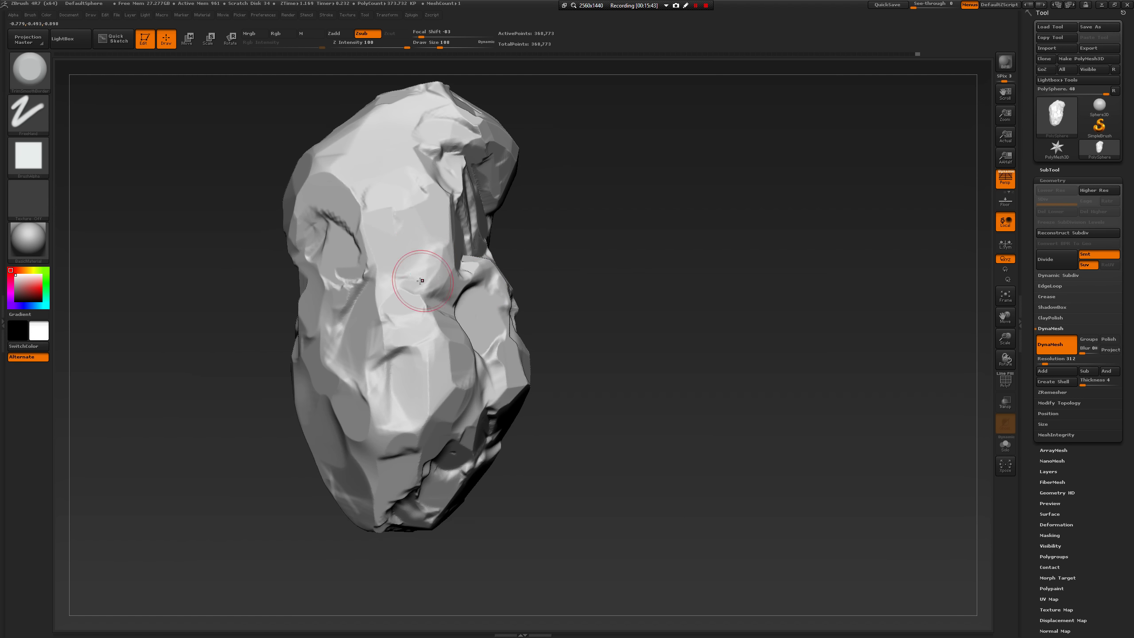
mouse_move(420, 280)
left_mouse_down()
mouse_move(409, 257)
mouse_move(443, 241)
left_mouse_up()
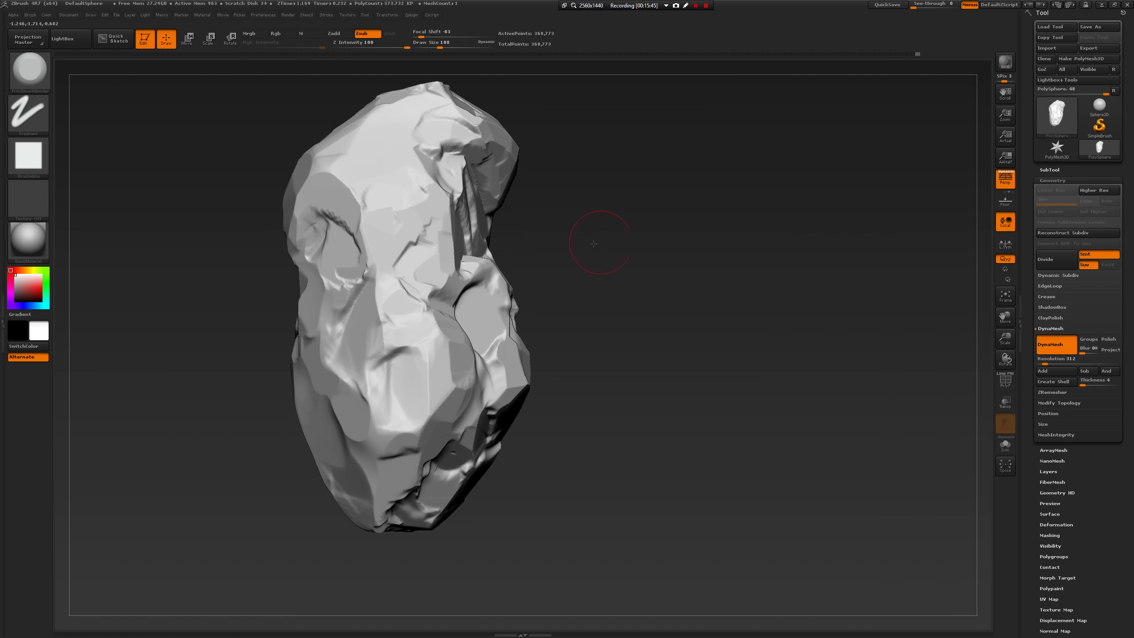
left_click_drag(593, 238, 548, 253)
left_click_drag(686, 421, 653, 343)
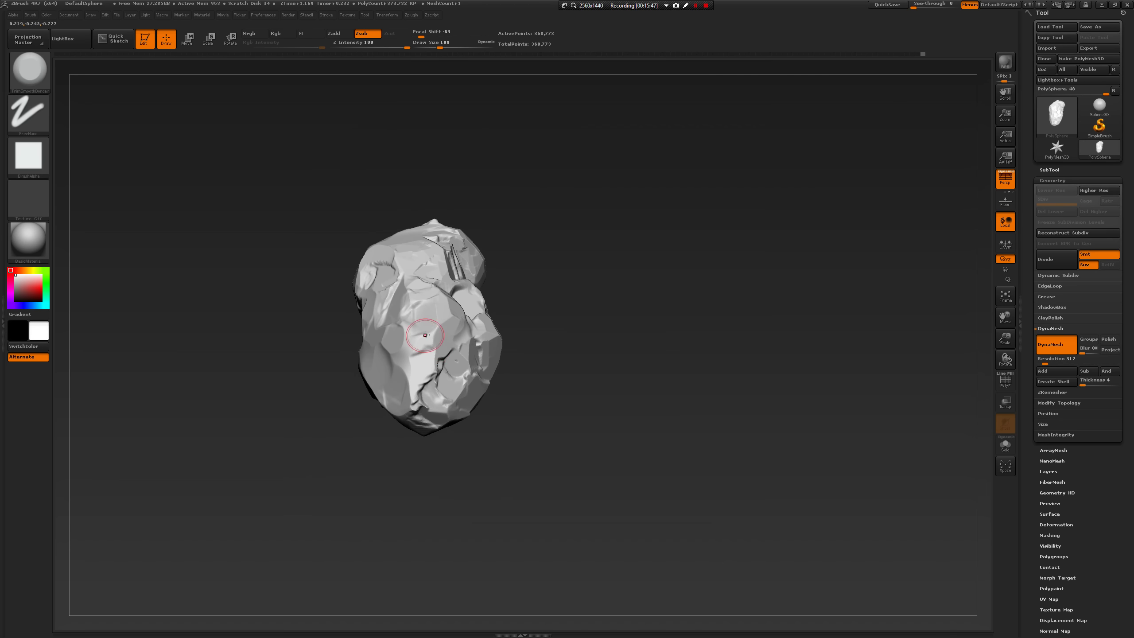
Set the draw size to 148 and trim larger facets on the lower face toward the tapered end.
key("space")
left_click_drag(427, 333, 438, 337)
mouse_move(573, 469)
left_mouse_down()
mouse_move(566, 441)
mouse_move(606, 588)
mouse_move(664, 481)
left_mouse_up()
left_click_drag(681, 435, 499, 421)
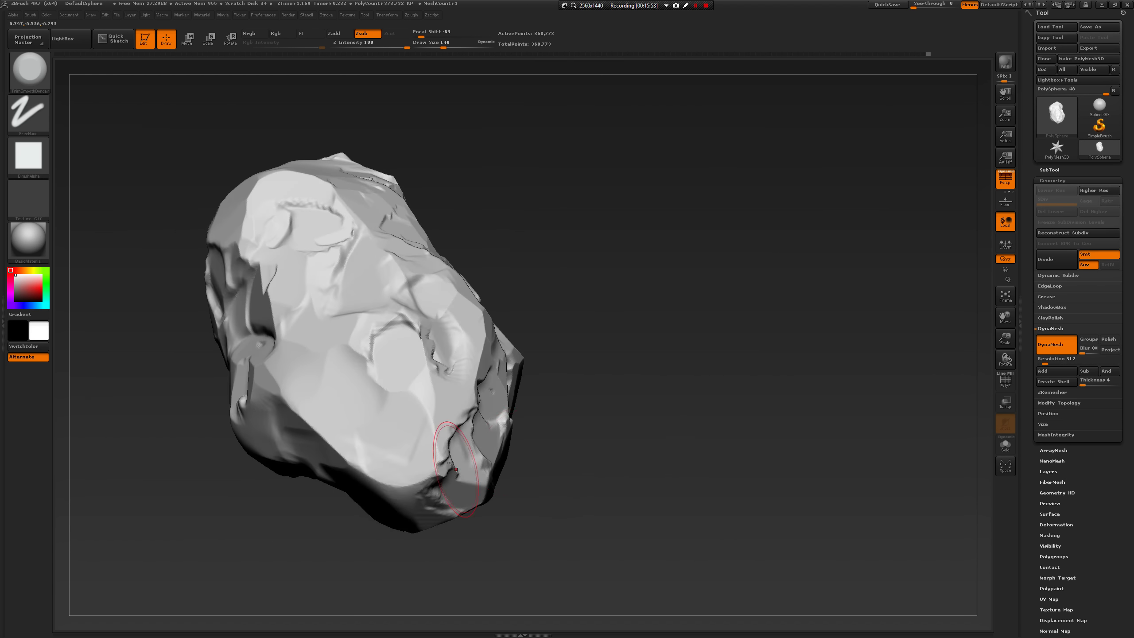
Trim broad facets across the remaining smooth areas of the rock's side and underside.
mouse_move(590, 530)
left_mouse_down()
mouse_move(577, 499)
mouse_move(590, 471)
mouse_move(428, 441)
mouse_move(399, 447)
mouse_move(420, 436)
left_mouse_up()
left_click_drag(547, 359, 452, 409)
mouse_move(398, 436)
left_mouse_down()
mouse_move(373, 449)
mouse_move(361, 423)
mouse_move(375, 415)
left_mouse_up()
left_click_drag(511, 466, 382, 450)
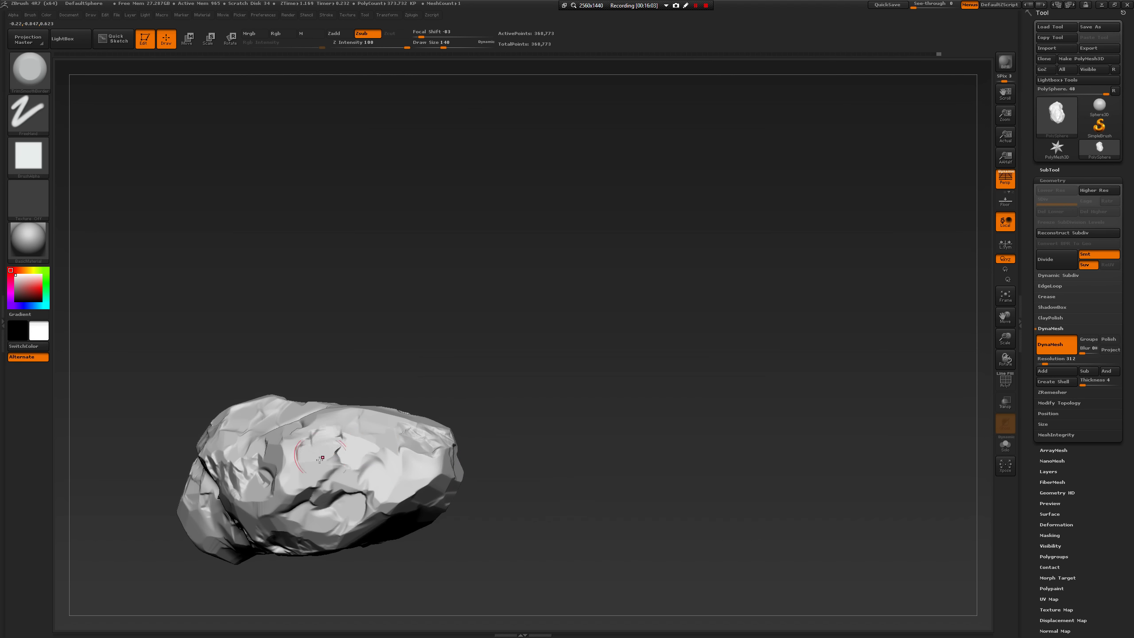
Trim facets along the rock's upper side and tapered end, using draw sizes 83 and 132.
left_click_drag(403, 358, 393, 406)
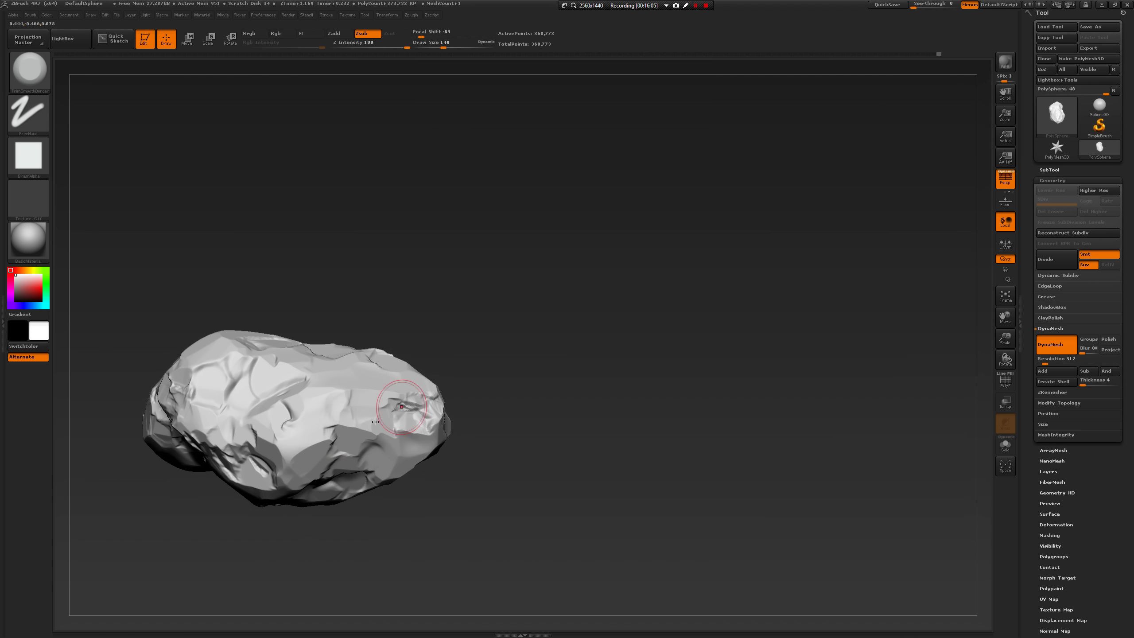
left_click_drag(494, 531, 500, 395, "alt")
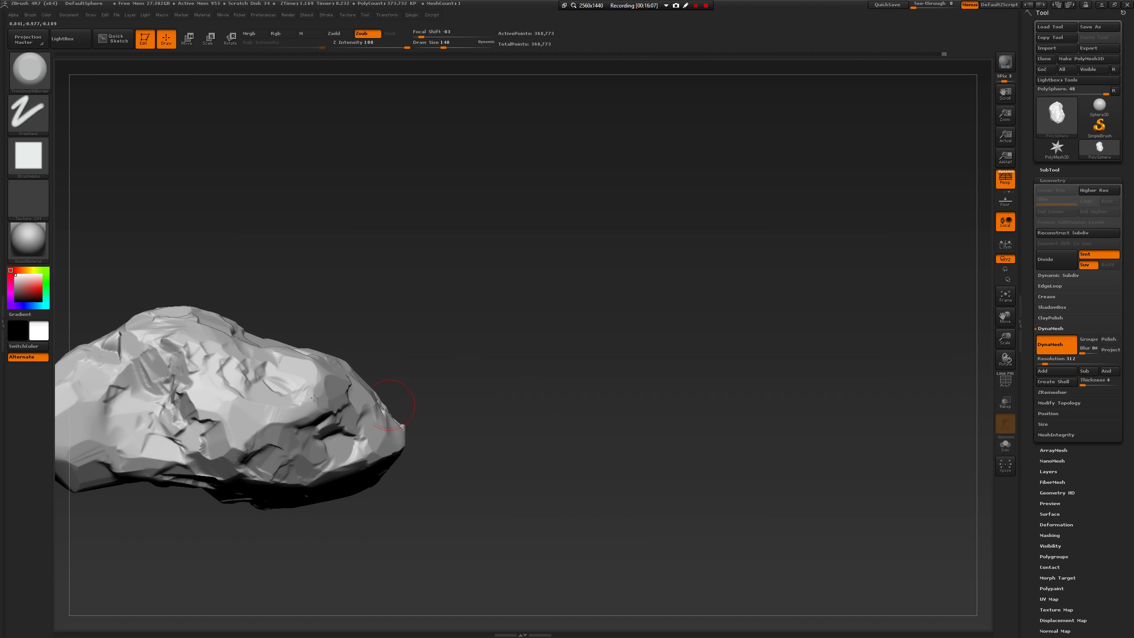
left_click_drag(305, 414, 286, 367)
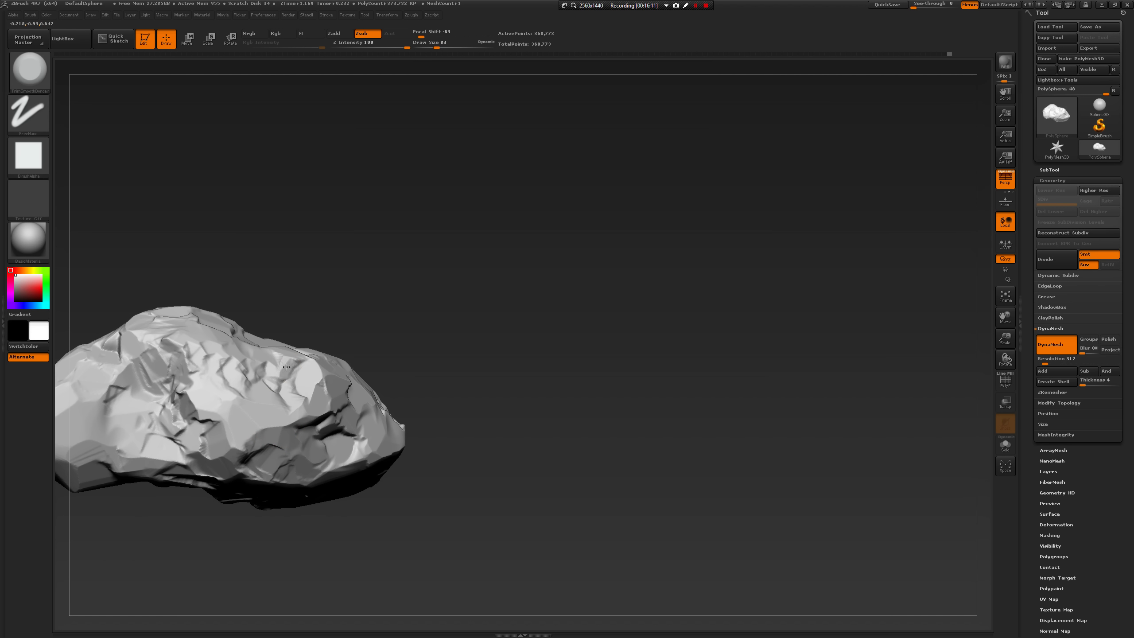
left_click_drag(368, 311, 357, 356)
key("bracketright")
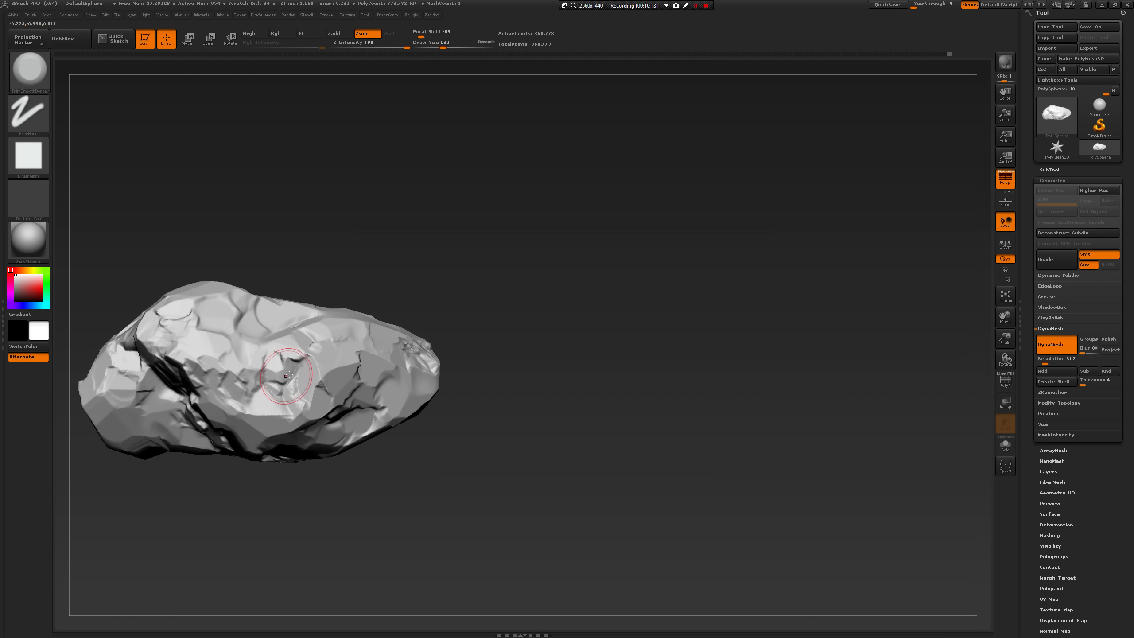
Set the draw size to 60, trim small facets at the rock's end, and remesh with DynaMesh.
key("space")
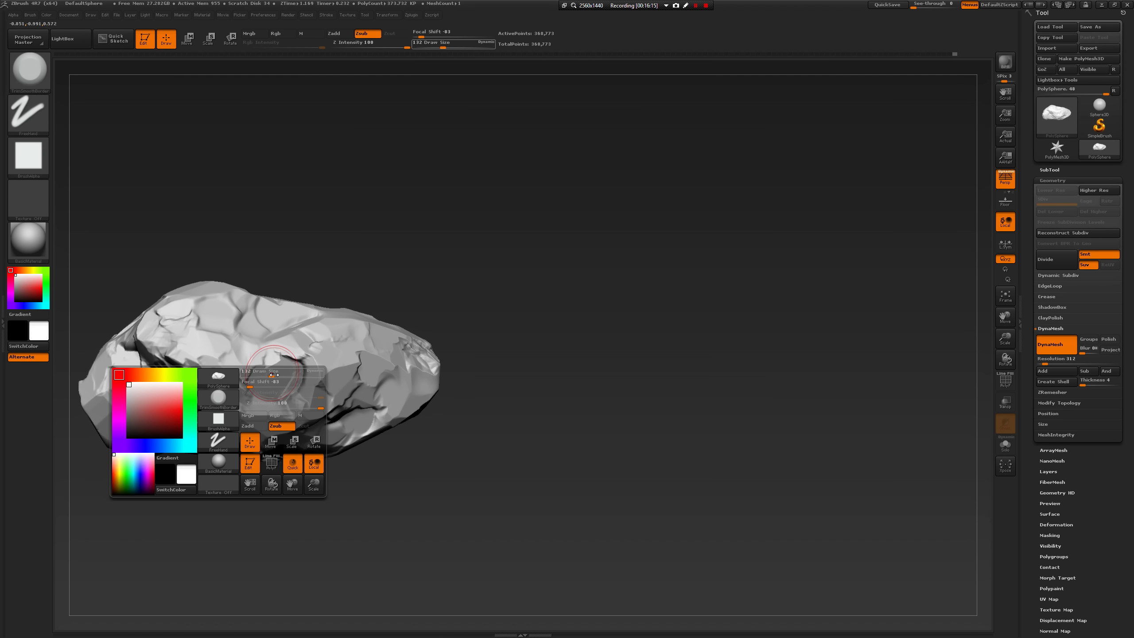
mouse_move(273, 373)
left_mouse_down()
mouse_move(290, 374)
mouse_move(279, 376)
left_mouse_up()
key("space")
right_click_drag(279, 377, 298, 380)
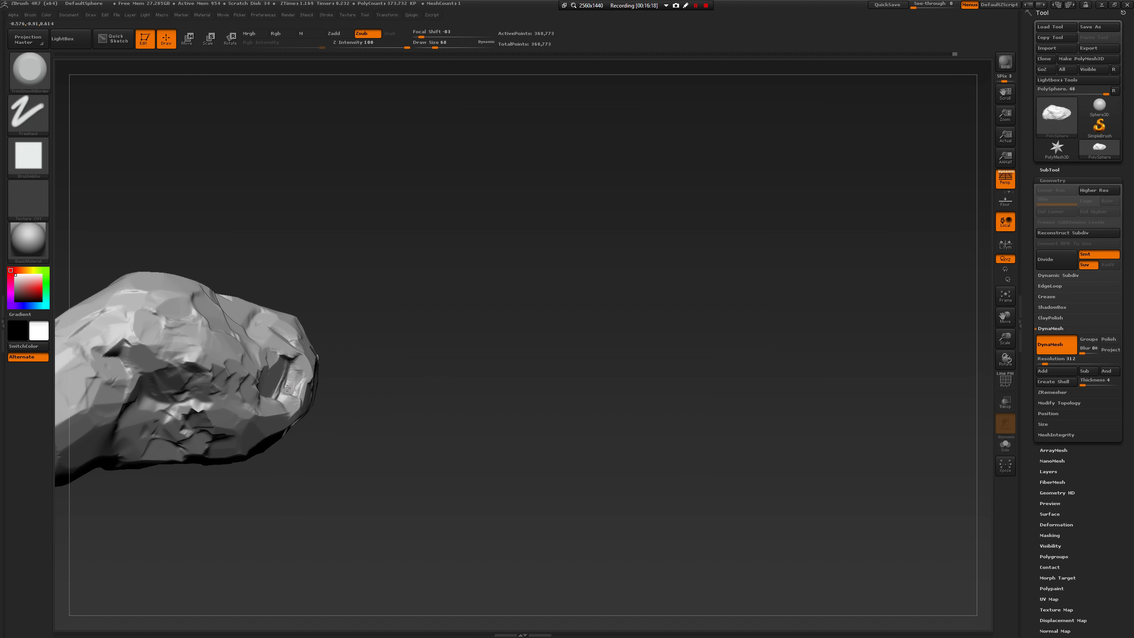
left_click_drag(350, 387, 351, 385)
left_click_drag(385, 288, 390, 327, "ctrl")
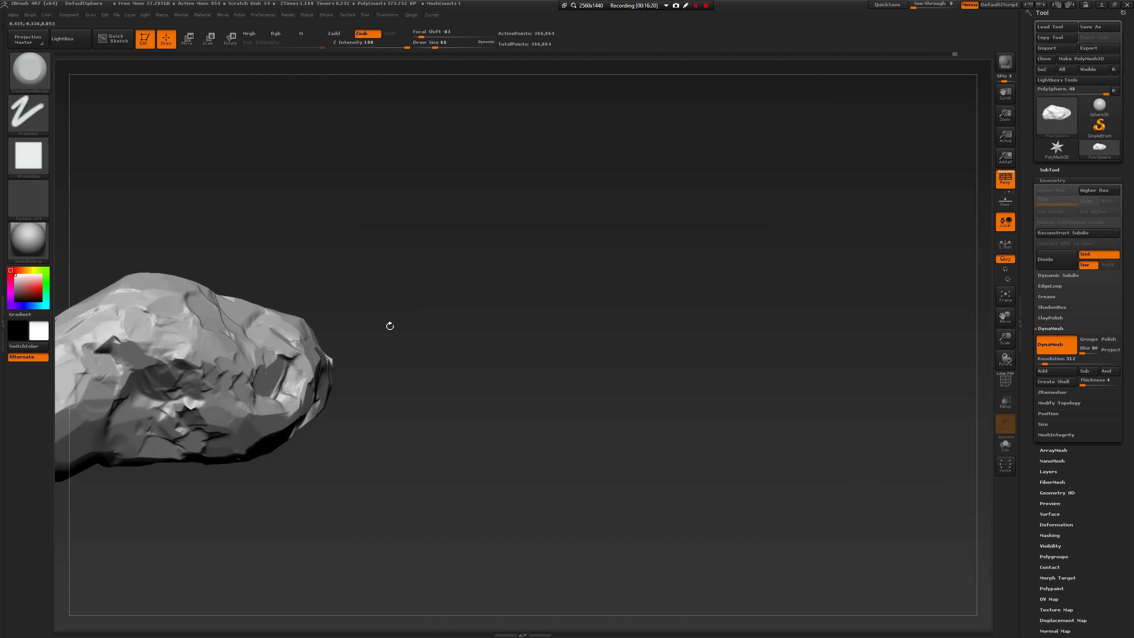
Set the draw size to 112 and trim facets on the bright upper part of the long face.
key("space")
left_click_drag(295, 391, 290, 382)
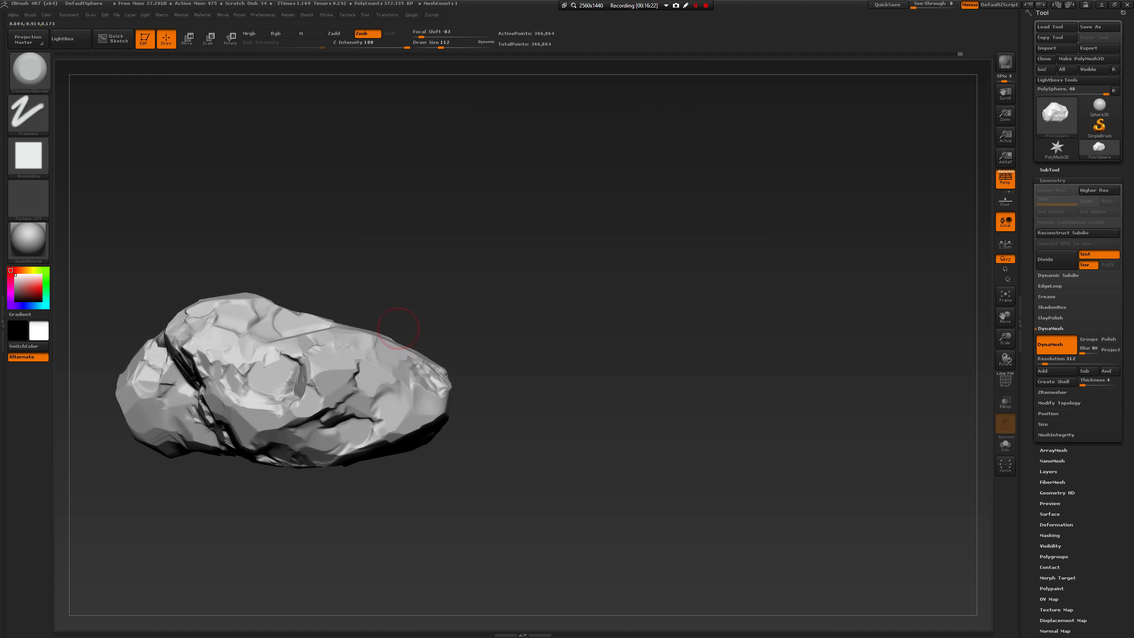
left_click_drag(286, 534, 375, 516)
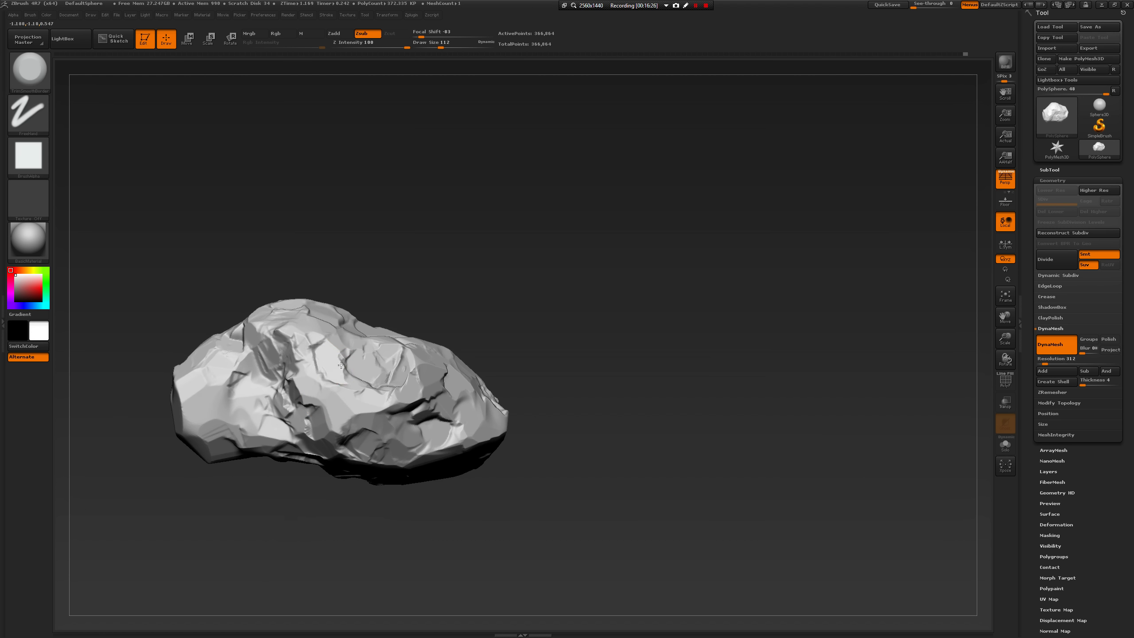
left_click_drag(341, 353, 318, 347)
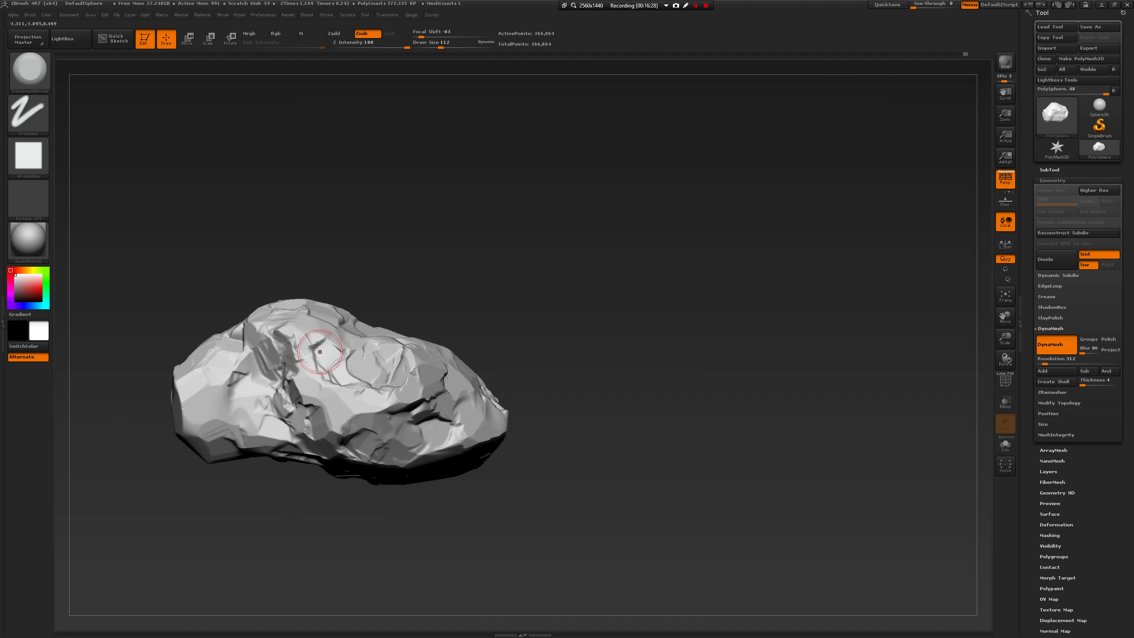
key("shift")
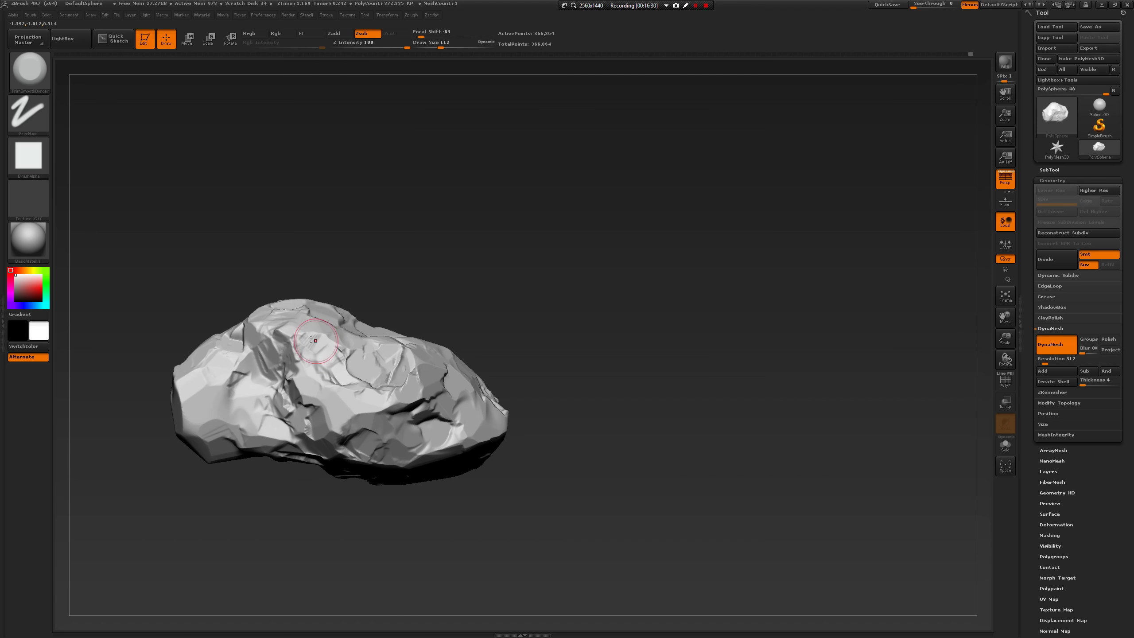
mouse_move(452, 274)
left_mouse_down()
mouse_move(545, 315)
mouse_move(567, 431)
mouse_move(536, 402)
mouse_move(504, 429)
mouse_move(507, 413)
mouse_move(508, 459)
mouse_move(563, 334)
mouse_move(502, 367)
mouse_move(544, 341)
left_mouse_up()
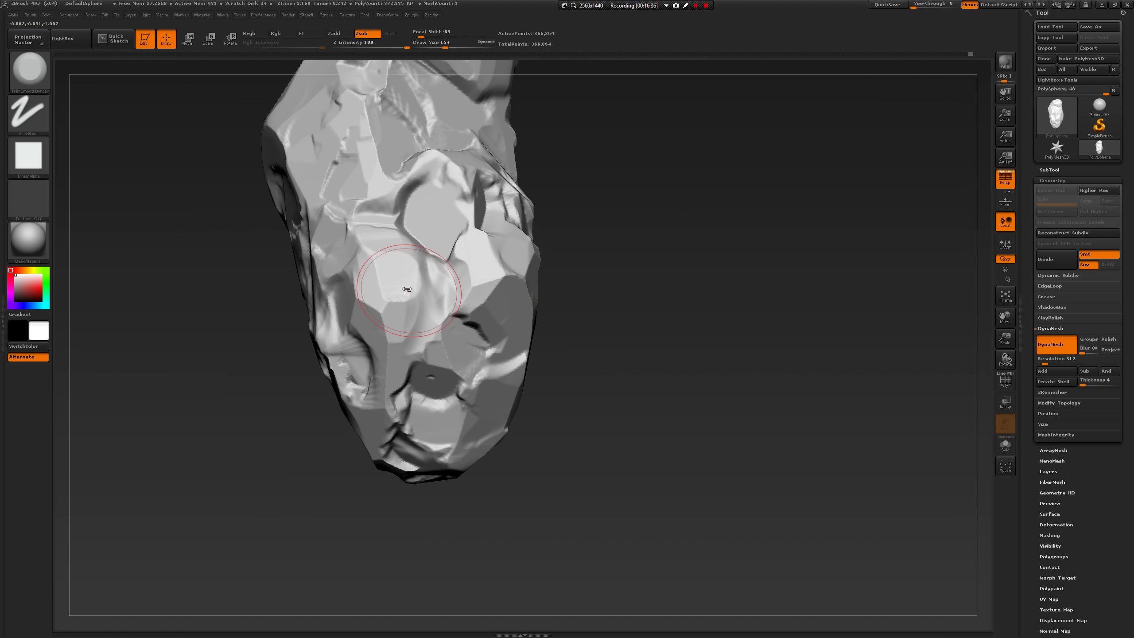
Set the draw size to 71, cut small chips below the large round facet, and remesh with DynaMesh.
key("space")
left_click_drag(424, 281, 411, 260)
left_click_drag(424, 261, 419, 250)
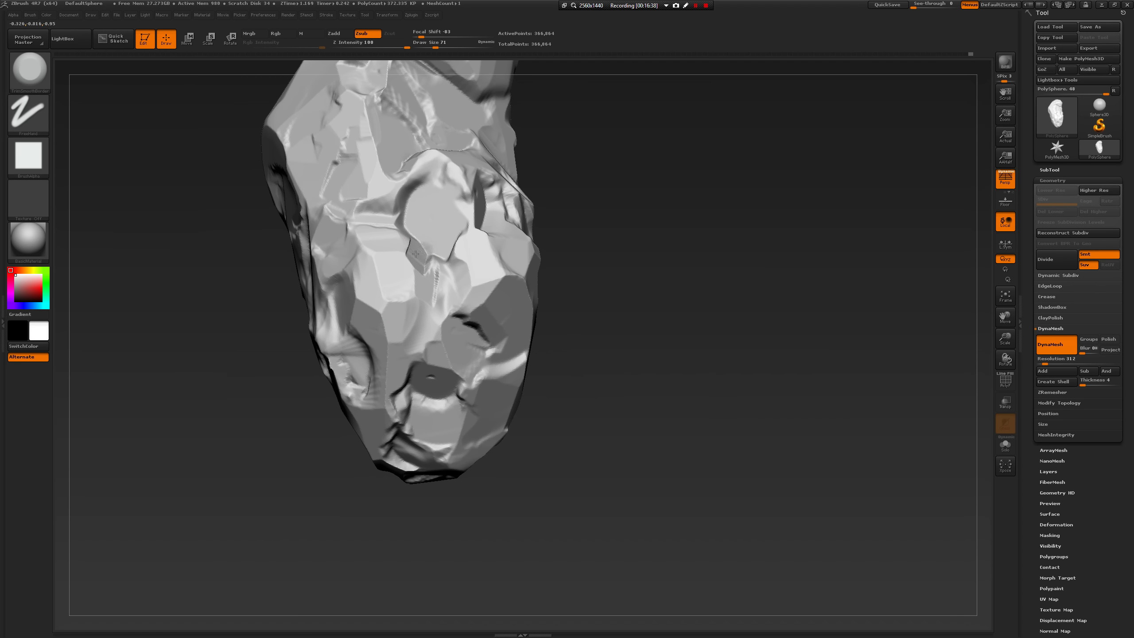
left_click_drag(579, 233, 424, 250)
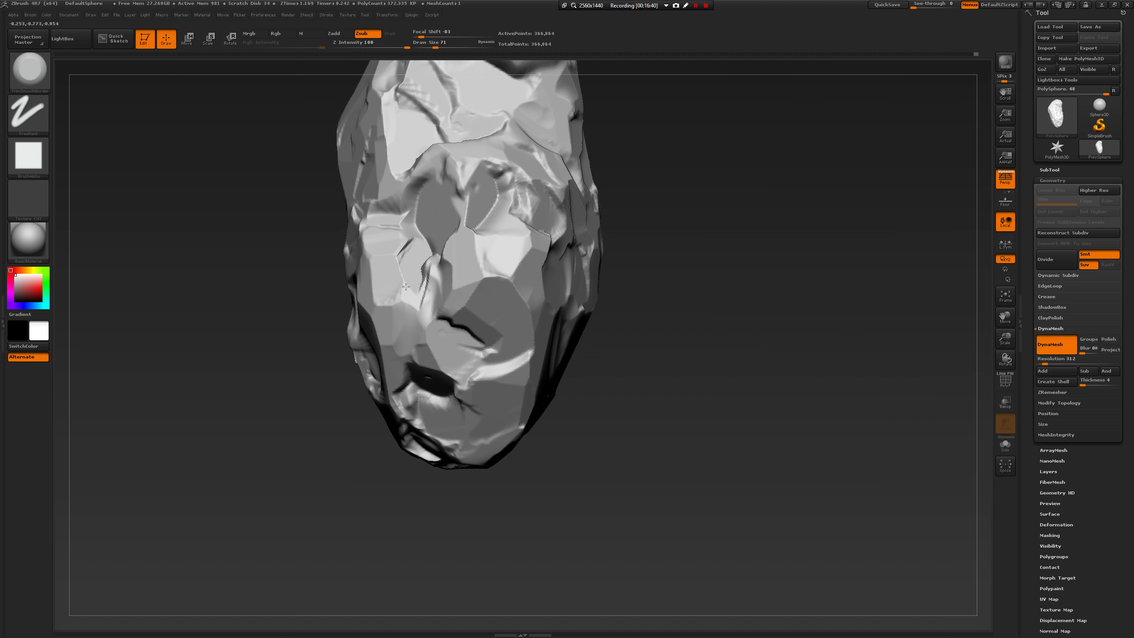
left_click_drag(321, 408, 371, 402)
mouse_move(635, 288)
left_mouse_down("ctrl")
mouse_move(607, 314)
mouse_move(623, 337)
mouse_move(625, 385)
mouse_move(603, 392)
mouse_move(586, 326)
mouse_move(610, 351)
left_mouse_up("ctrl")
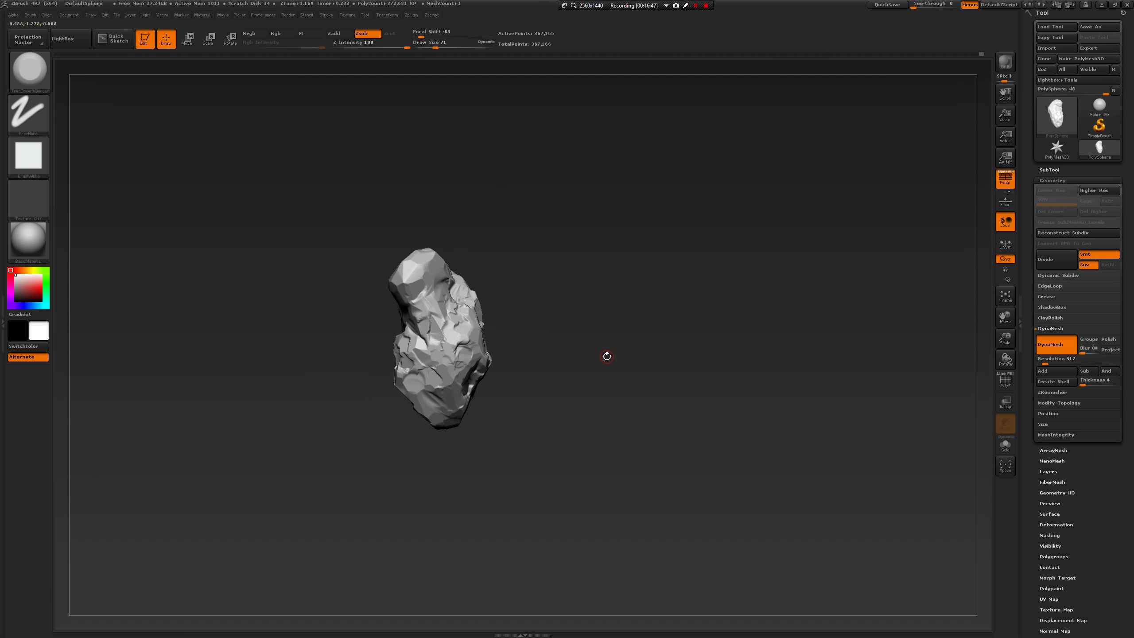
Switch to the Move brush with draw size 567 to reshape the rock's overall silhouette.
key("b")
key("m")
key("v")
key("b")
key("m")
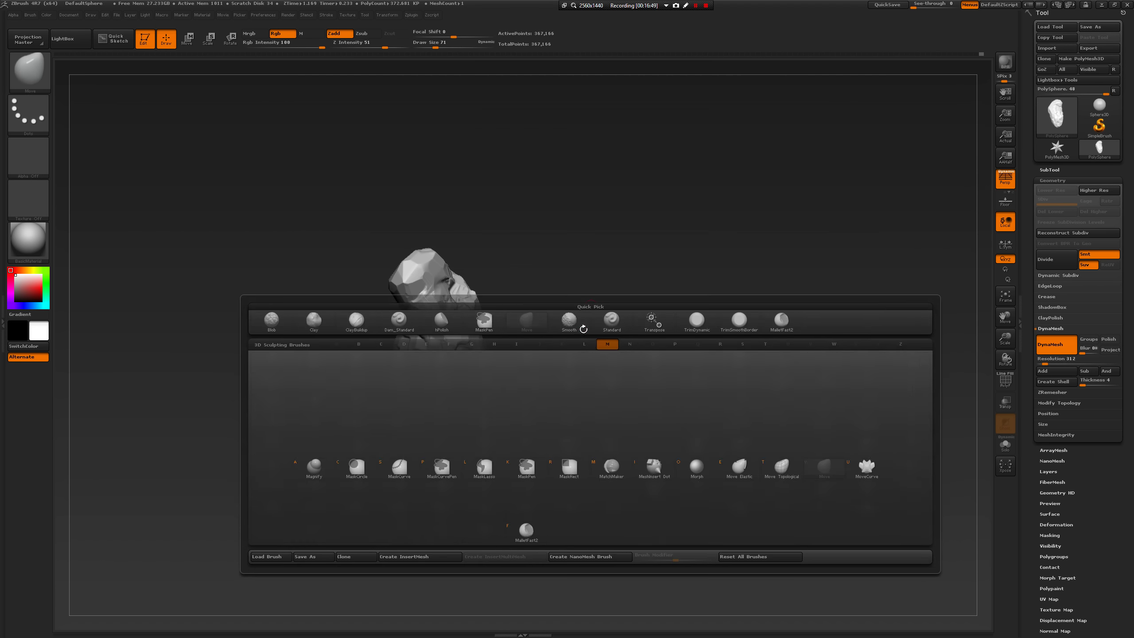
key("v")
mouse_move(582, 328)
left_mouse_down()
mouse_move(634, 330)
mouse_move(570, 309)
mouse_move(638, 326)
mouse_move(604, 316)
left_mouse_up()
key("space")
key("s")
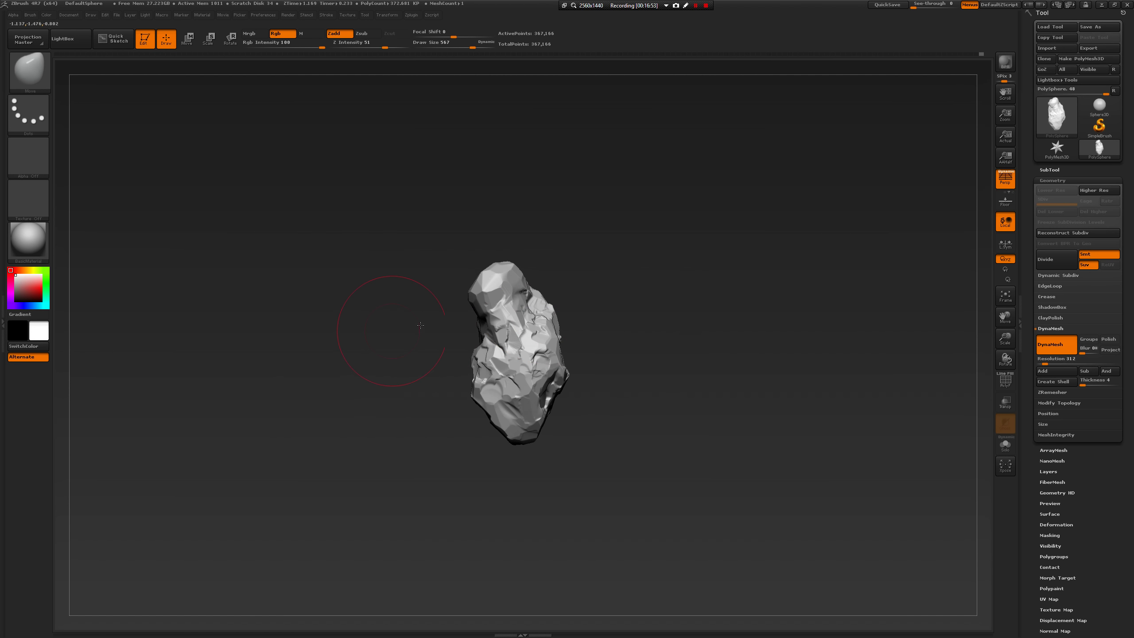
mouse_move(420, 326)
left_mouse_down()
mouse_move(484, 304)
mouse_move(444, 321)
mouse_move(490, 357)
mouse_move(440, 393)
mouse_move(483, 382)
mouse_move(461, 409)
mouse_move(520, 412)
mouse_move(576, 391)
left_mouse_up()
Set the draw size to 453 and push the rock's sides, rounded top and tapered end into a more irregular outline.
key("space")
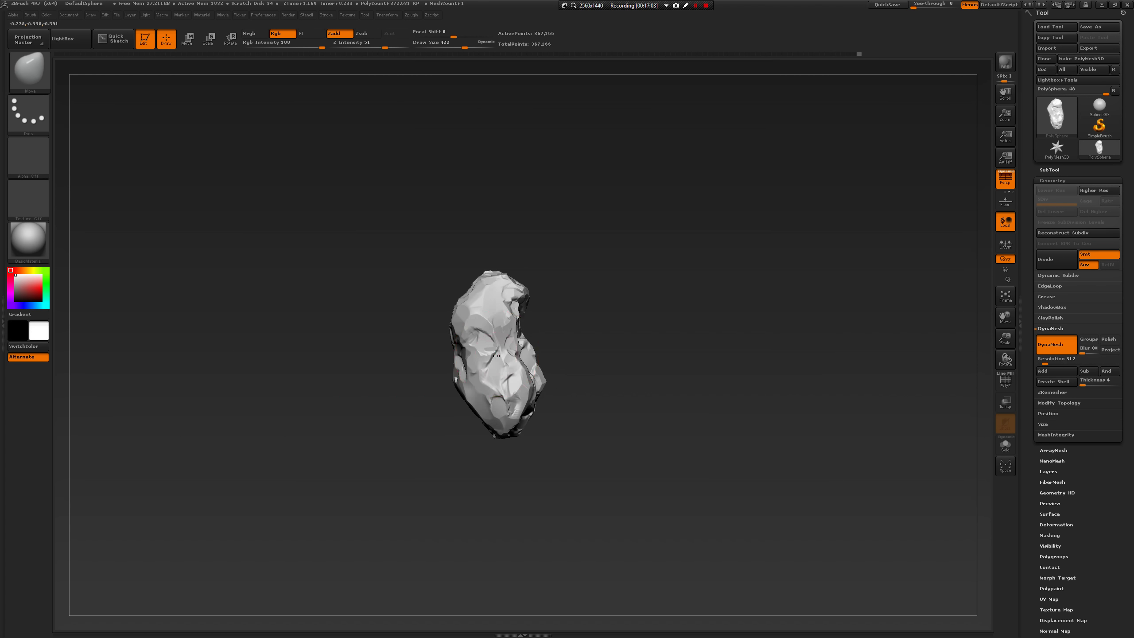
left_click_drag(439, 370, 451, 338)
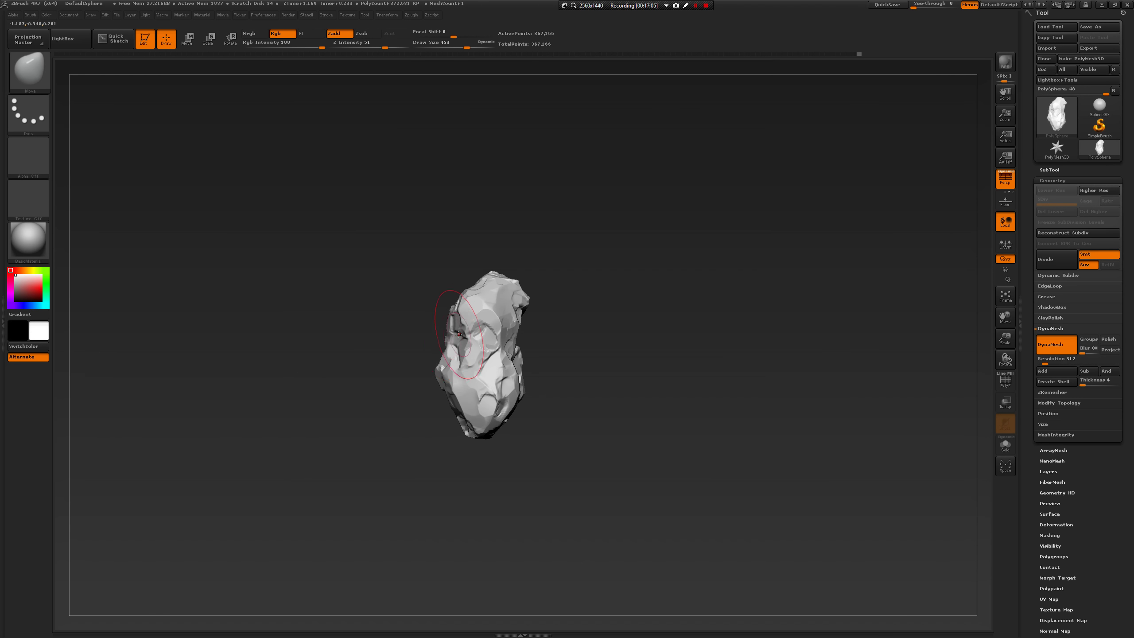
mouse_move(497, 270)
left_mouse_down()
mouse_move(493, 287)
mouse_move(520, 295)
mouse_move(502, 279)
left_mouse_up()
mouse_move(576, 305)
left_mouse_down()
mouse_move(515, 295)
mouse_move(478, 320)
left_mouse_up()
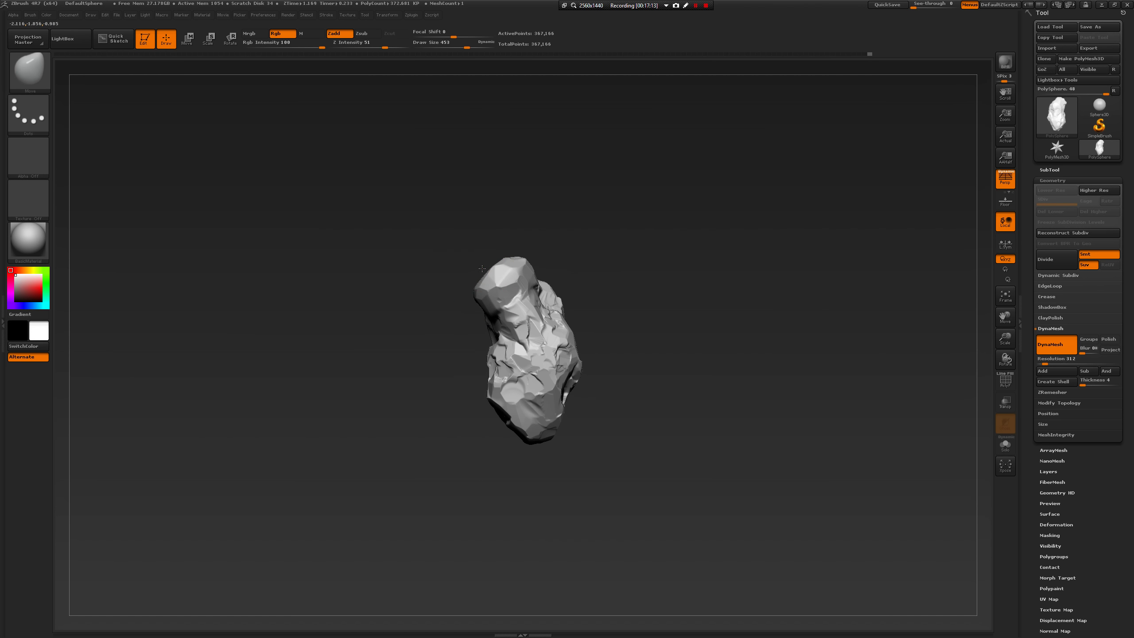
left_click_drag(591, 319, 581, 313)
mouse_move(471, 329)
left_mouse_down()
mouse_move(477, 298)
mouse_move(591, 372)
left_mouse_up()
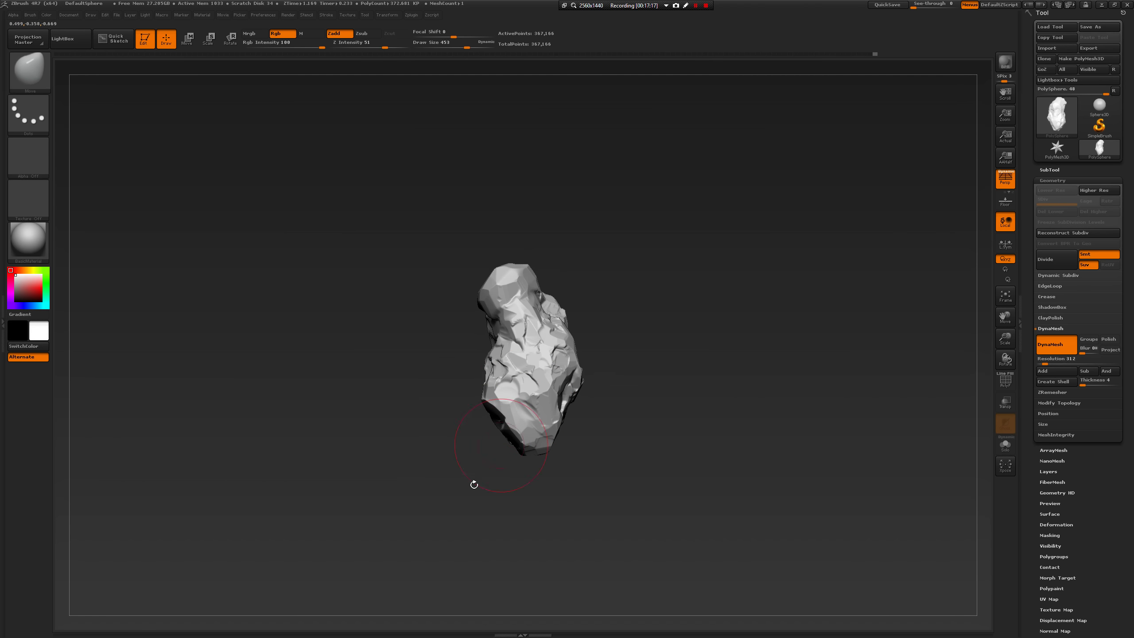
left_click_drag(473, 484, 528, 455)
mouse_move(382, 361)
left_mouse_down()
mouse_move(401, 351)
mouse_move(376, 389)
mouse_move(378, 421)
left_mouse_up()
Switch to the TrimSmoothBorder brush at draw size 177 and trim facets on the rounded upper end.
key("b")
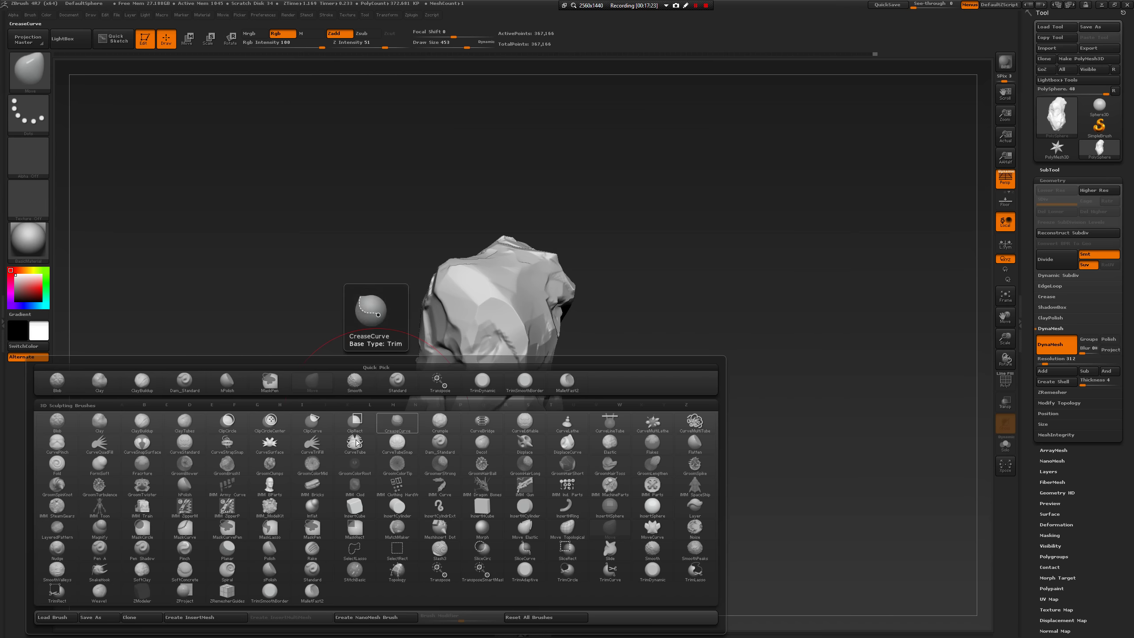
left_click(369, 487)
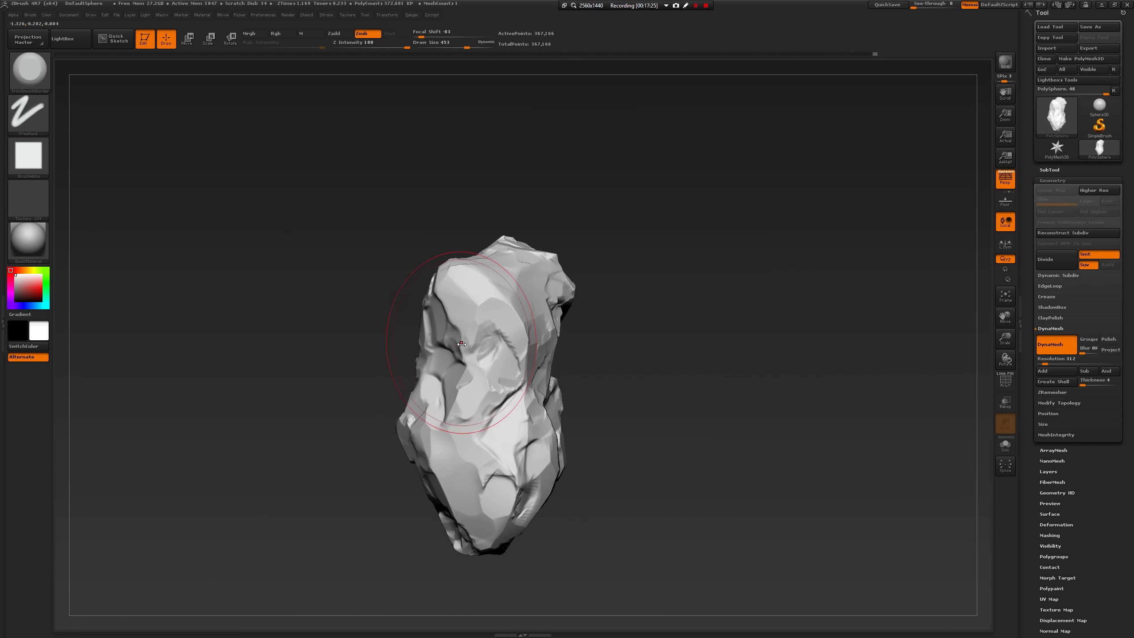
key("space")
left_click_drag(463, 342, 451, 343)
right_click_drag(465, 304, 458, 301, "alt")
key("space")
left_click_drag(467, 313, 520, 263)
left_click_drag(627, 191, 613, 240)
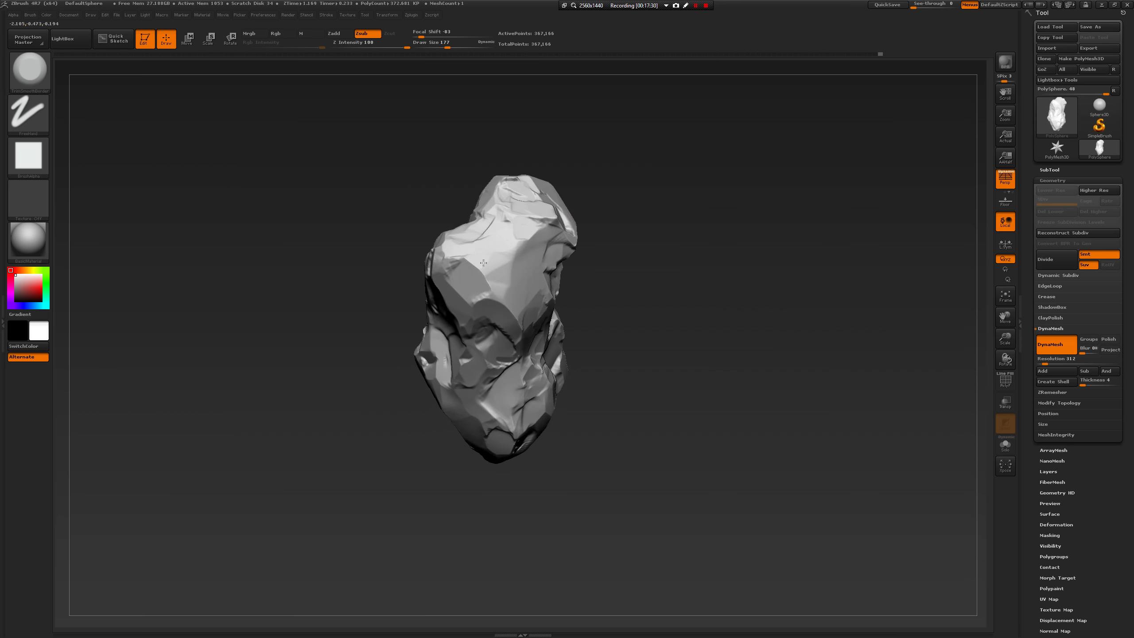
Set the draw size to 108, trim a crescent-edged facet into the upper end, and remesh with DynaMesh.
mouse_move(460, 248)
left_mouse_down()
mouse_move(486, 242)
mouse_move(521, 262)
mouse_move(500, 264)
mouse_move(518, 265)
mouse_move(510, 299)
mouse_move(640, 268)
left_mouse_up()
key("space")
key("space")
key("space")
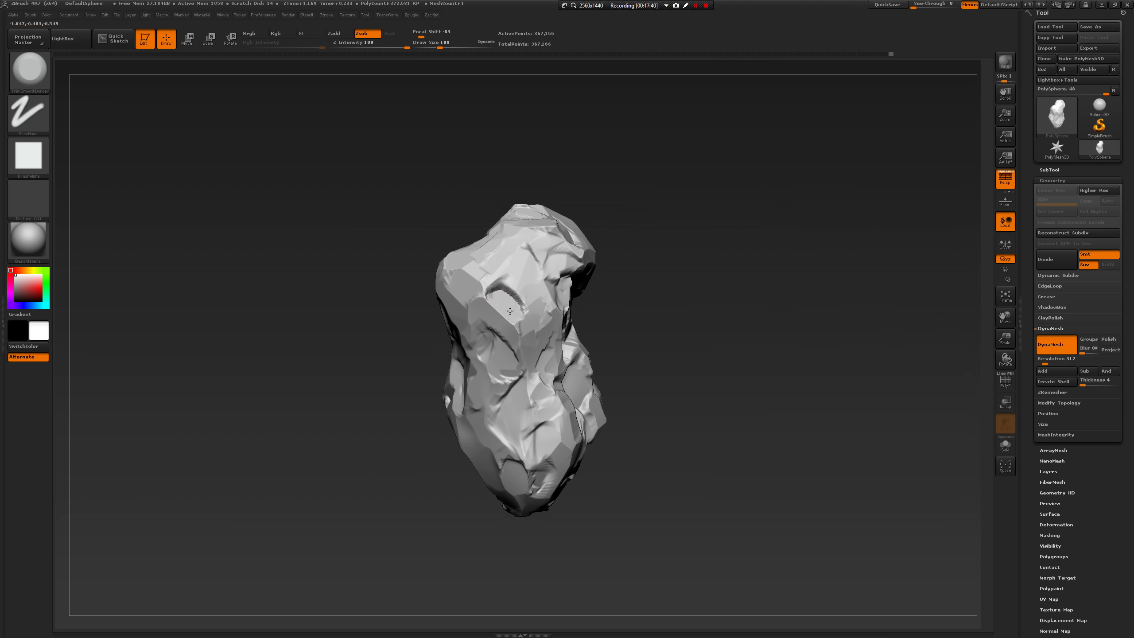
mouse_move(377, 350)
left_mouse_down("ctrl")
mouse_move(407, 366)
mouse_move(388, 339)
left_mouse_up("ctrl")
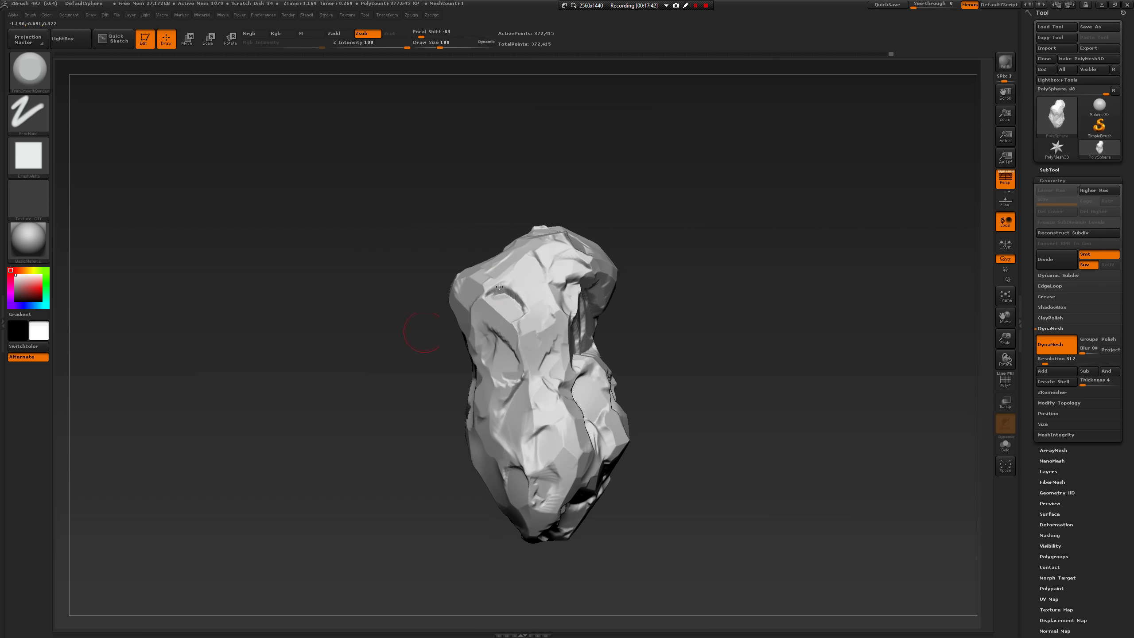
Trim facets around the crescent-shaped cut on the rock's upper end.
mouse_move(519, 293)
left_mouse_down()
mouse_move(530, 306)
mouse_move(518, 304)
left_mouse_up()
left_click_drag(656, 393, 671, 343)
left_click_drag(650, 355, 623, 348)
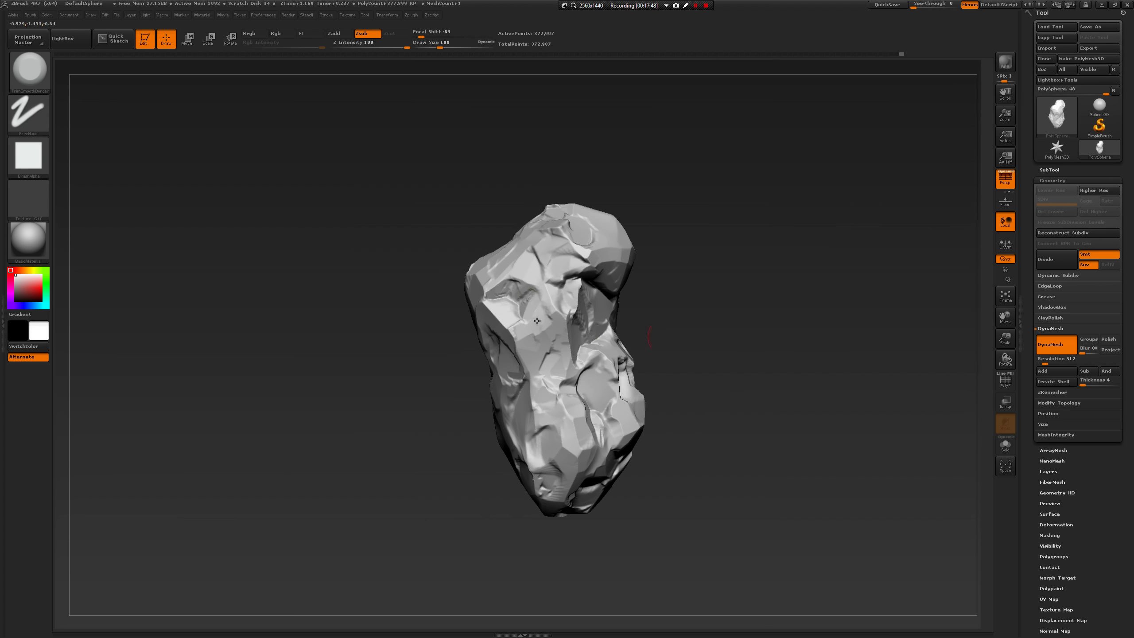
left_click_drag(430, 436, 473, 419)
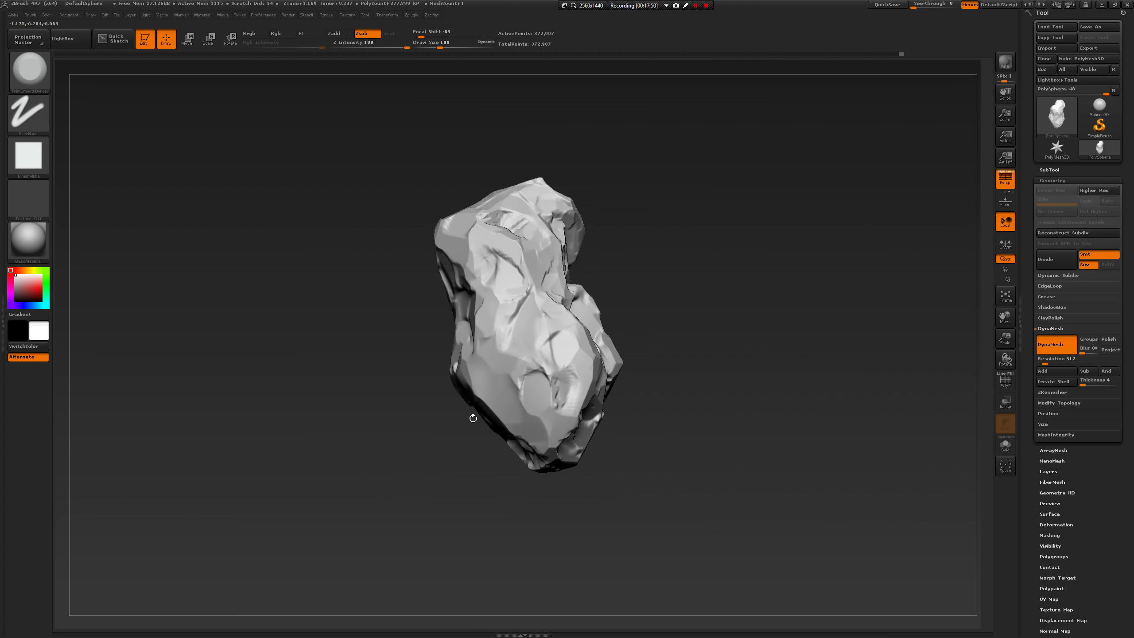
Trim and smooth the pit beside the round facet near the tapered end, and remesh with DynaMesh.
mouse_move(547, 404)
left_mouse_down()
mouse_move(555, 391)
mouse_move(547, 398)
mouse_move(558, 403)
left_mouse_up()
mouse_move(653, 384)
left_mouse_down("alt")
mouse_move(669, 407)
mouse_move(742, 317)
mouse_move(599, 309)
mouse_move(602, 276)
left_mouse_up("alt")
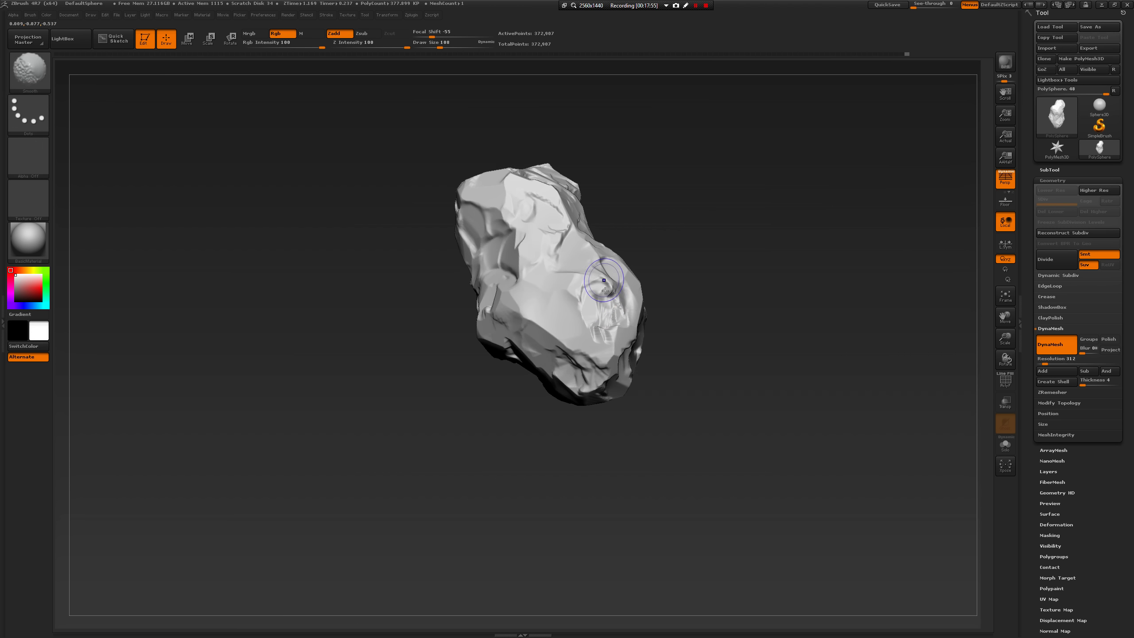
left_click_drag(687, 282, 701, 313, "ctrl")
Trim rough facets across the smoothed pit and the surface around it near the tapered end.
left_click_drag(620, 280, 574, 298)
left_click_drag(657, 223, 621, 258)
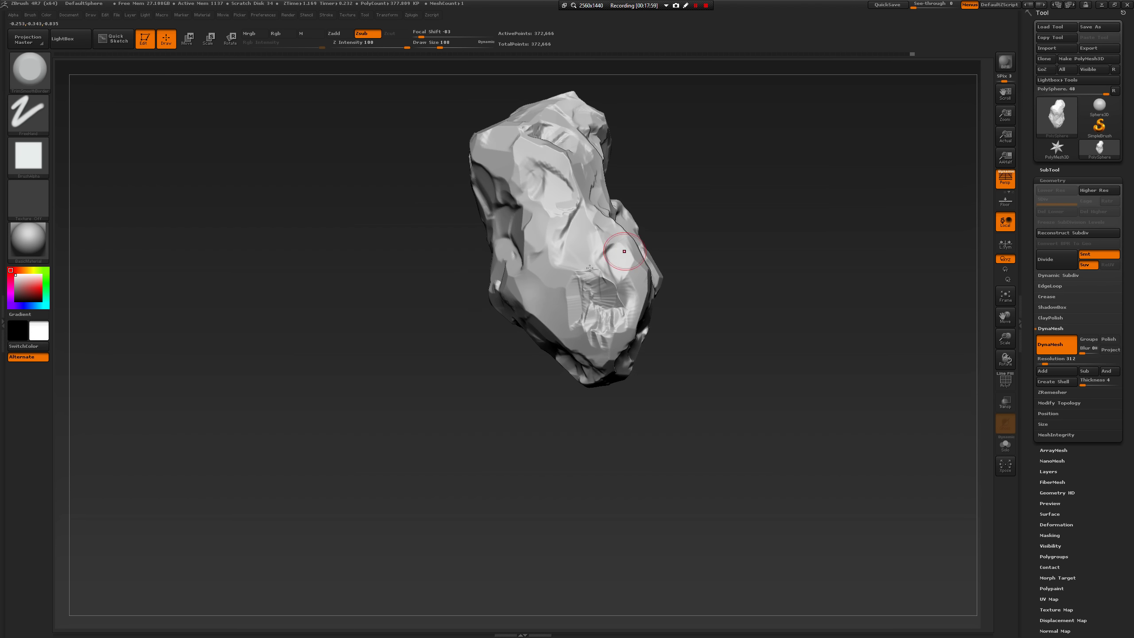
mouse_move(570, 307)
left_mouse_down()
mouse_move(556, 302)
mouse_move(578, 279)
mouse_move(583, 319)
mouse_move(593, 288)
mouse_move(607, 330)
mouse_move(594, 342)
left_mouse_up()
mouse_move(664, 305)
left_mouse_down()
mouse_move(632, 327)
mouse_move(636, 338)
left_mouse_up()
Set the draw size to 154 and trim broader facets across the face of the tapered end.
key("space")
left_click_drag(623, 335, 655, 283)
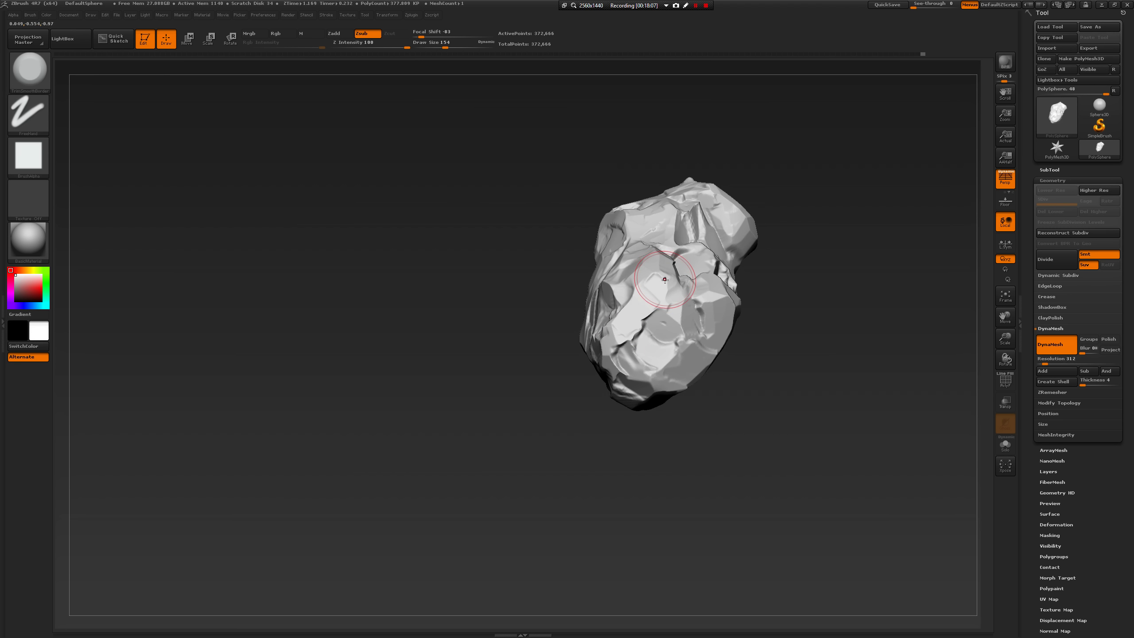
left_click_drag(523, 393, 692, 331)
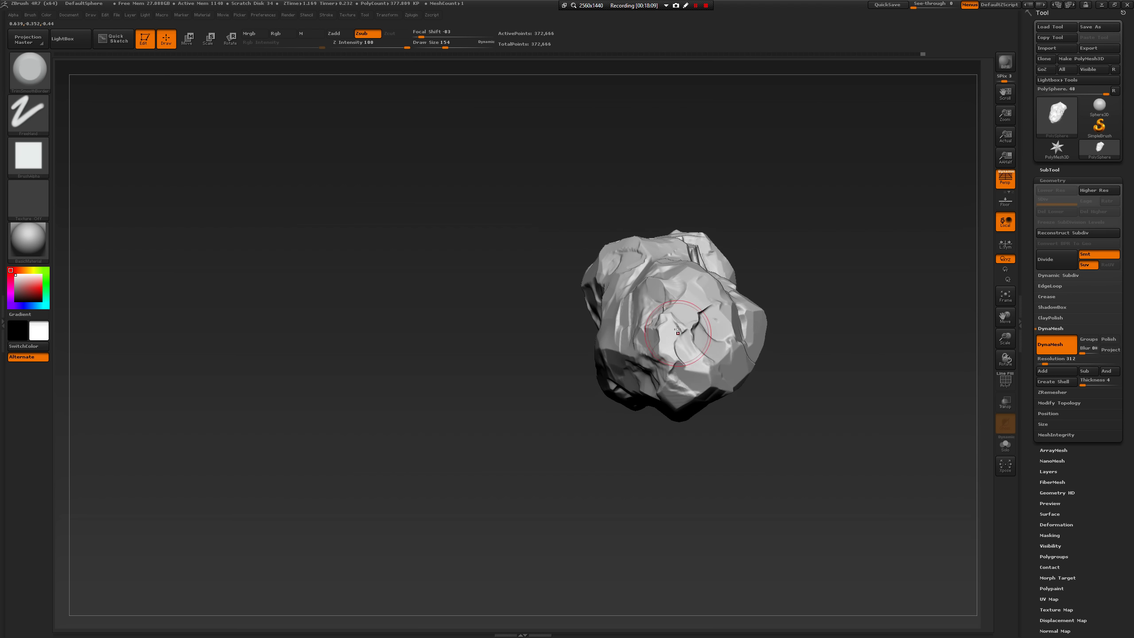
mouse_move(598, 437)
left_mouse_down()
mouse_move(621, 442)
mouse_move(647, 375)
mouse_move(627, 335)
mouse_move(639, 327)
mouse_move(636, 347)
mouse_move(600, 342)
left_mouse_up()
Set the draw size to 148 and trim facets along the middle of the rock's long face.
key("space")
mouse_move(754, 370)
left_mouse_down()
mouse_move(696, 401)
mouse_move(705, 391)
left_mouse_up()
key("space")
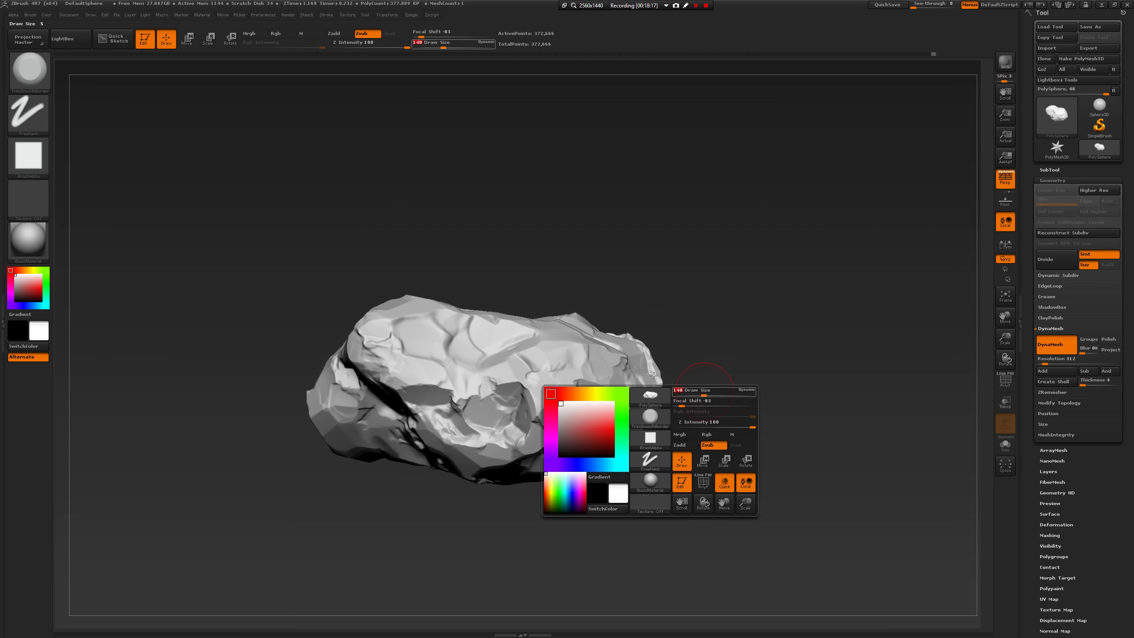
left_click_drag(603, 312, 571, 360)
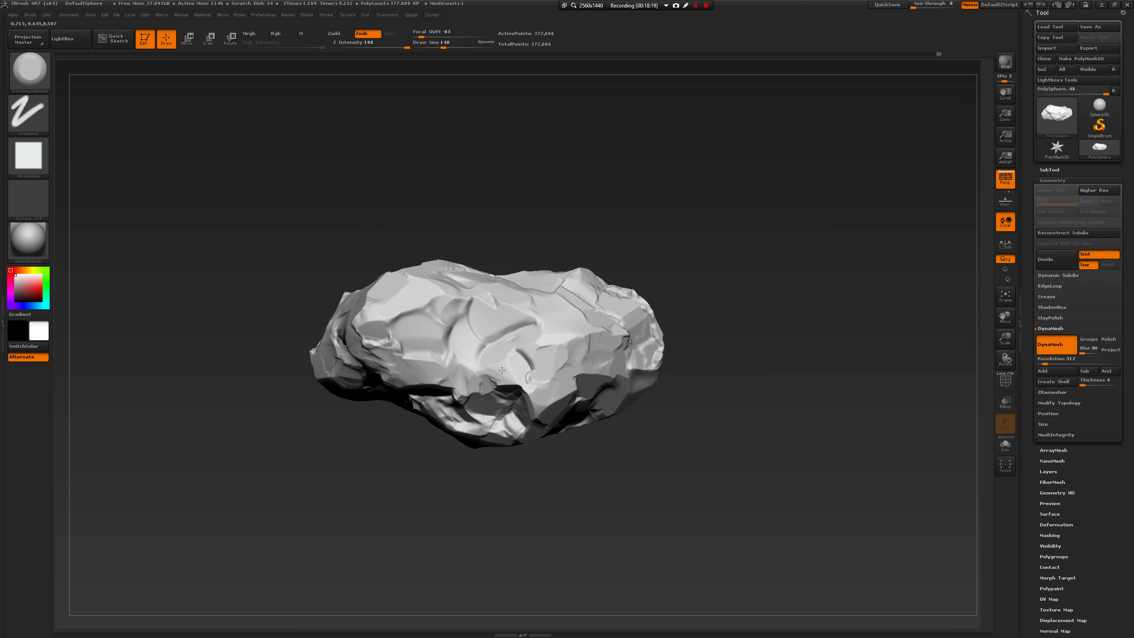
left_click_drag(527, 320, 515, 313)
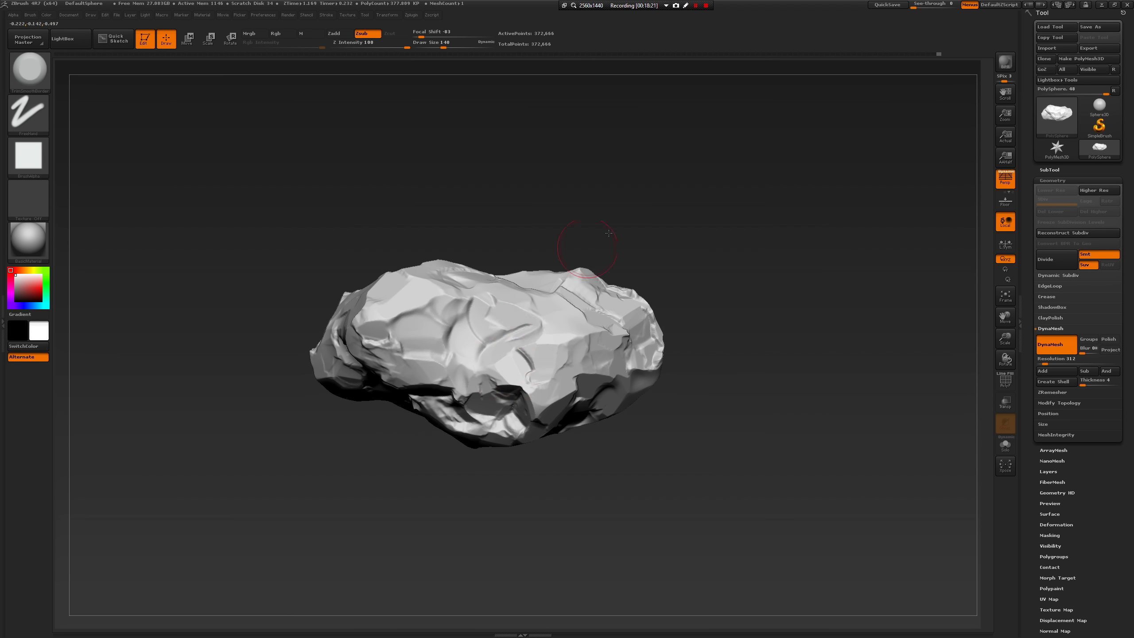
Set the draw size to 97 and trim facets over the upper surface and ridges at one end of the rock's long face.
left_click_drag(583, 249, 576, 285)
mouse_move(507, 305)
left_mouse_down()
mouse_move(500, 312)
mouse_move(520, 300)
mouse_move(552, 314)
mouse_move(460, 293)
mouse_move(471, 313)
left_mouse_up()
key("space")
left_click_drag(763, 421, 461, 292)
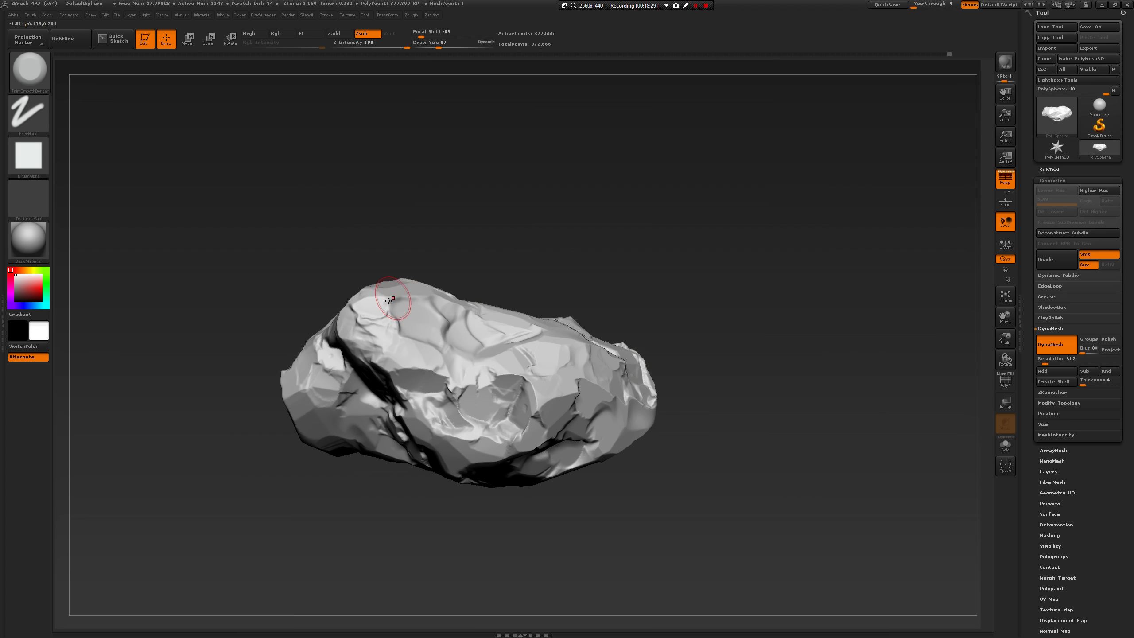
left_click_drag(495, 237, 445, 270)
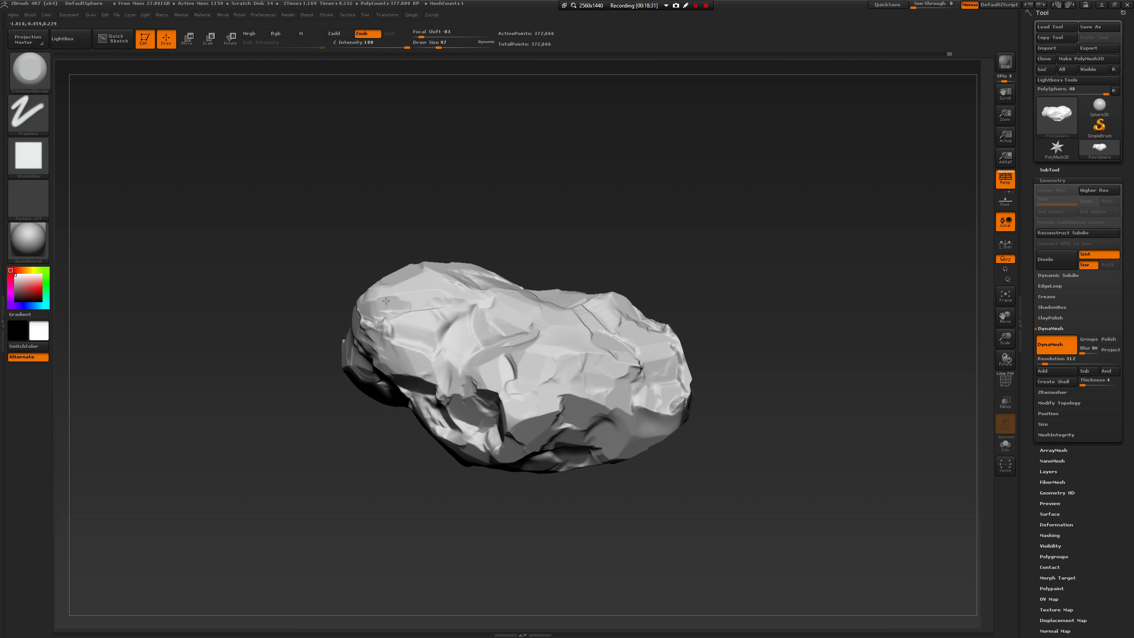
left_click_drag(386, 301, 409, 294)
mouse_move(439, 251)
left_mouse_down()
mouse_move(436, 283)
mouse_move(406, 288)
left_mouse_up()
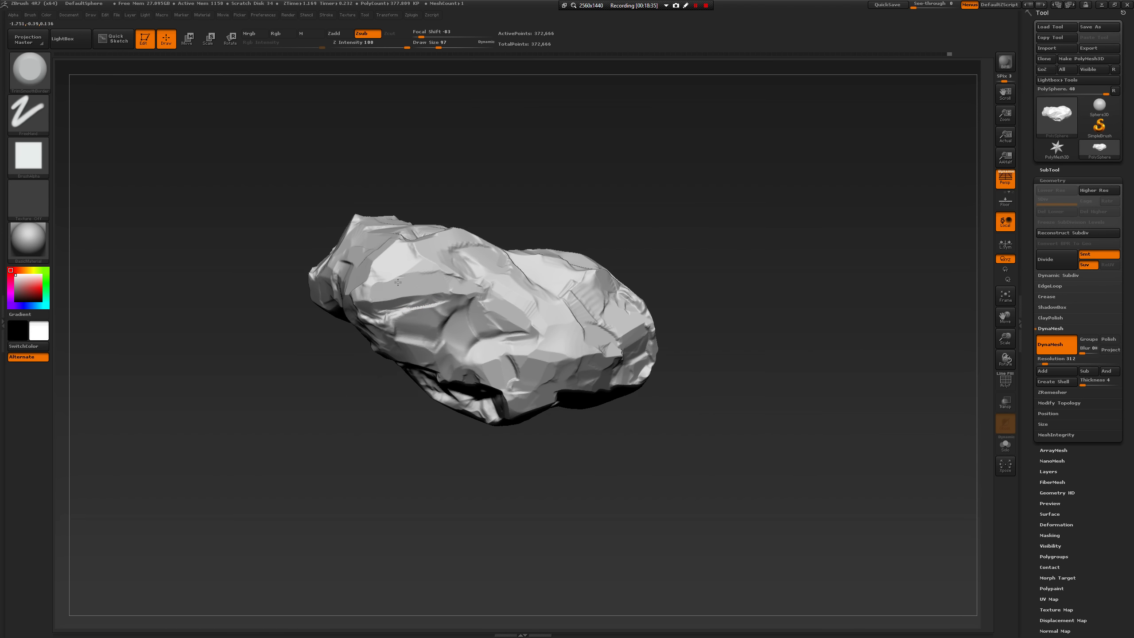
mouse_move(303, 400)
left_mouse_down()
mouse_move(364, 296)
mouse_move(414, 289)
left_mouse_up()
mouse_move(499, 268)
left_mouse_down()
mouse_move(536, 300)
mouse_move(499, 261)
left_mouse_up()
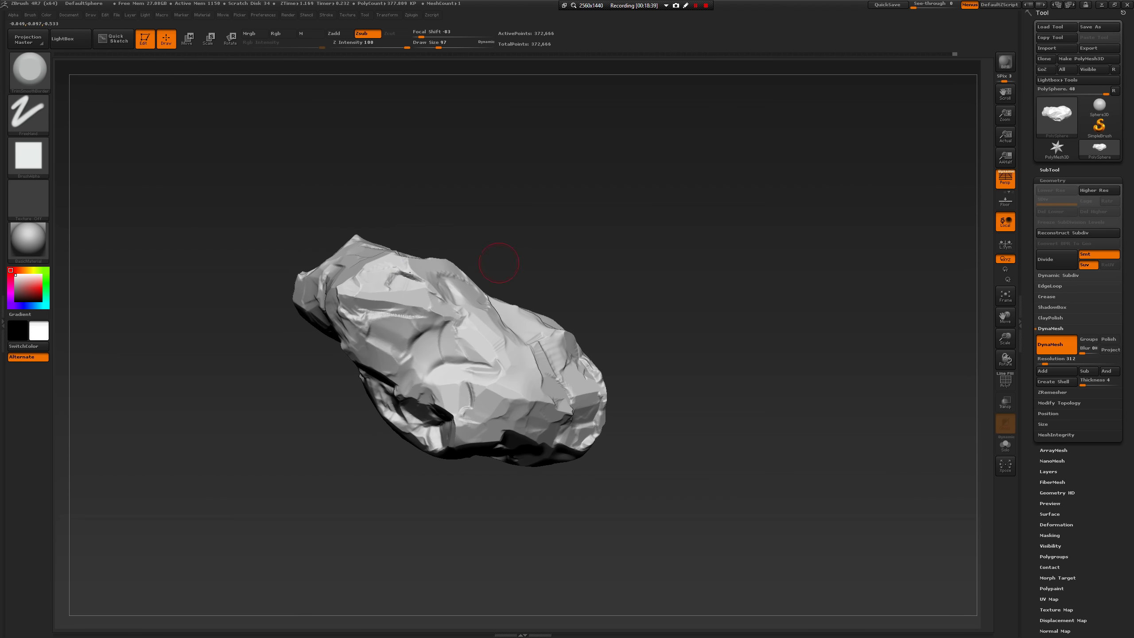
left_click_drag(404, 281, 383, 284)
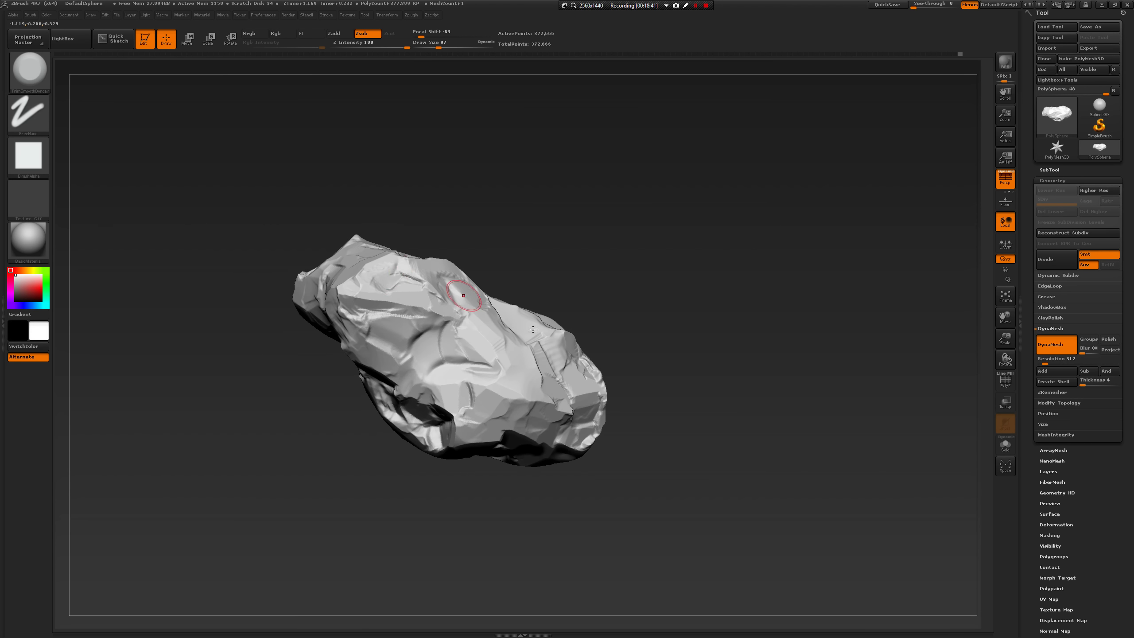
Set the draw size to 98, trim the edges of the deep hollow on the rock's opposite side, and remesh with DynaMesh.
mouse_move(742, 424)
left_mouse_down()
mouse_move(727, 375)
mouse_move(689, 392)
mouse_move(694, 333)
mouse_move(706, 336)
left_mouse_up()
key("space")
left_click_drag(682, 392, 594, 352)
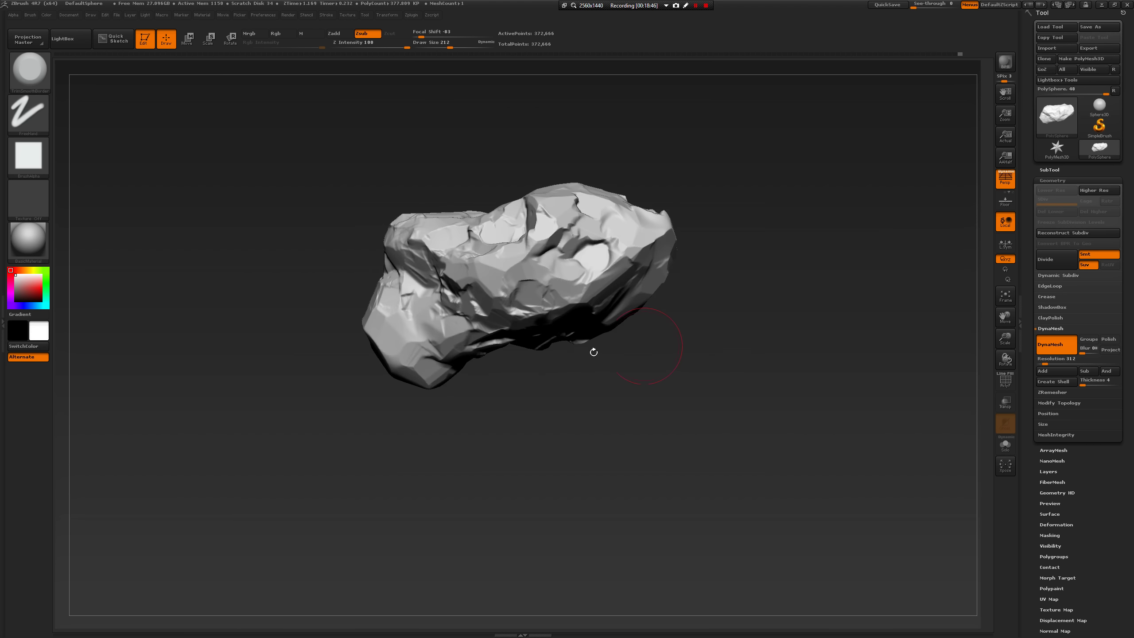
key("space")
mouse_move(564, 303)
left_mouse_down()
mouse_move(578, 273)
mouse_move(567, 277)
left_mouse_up()
key("space")
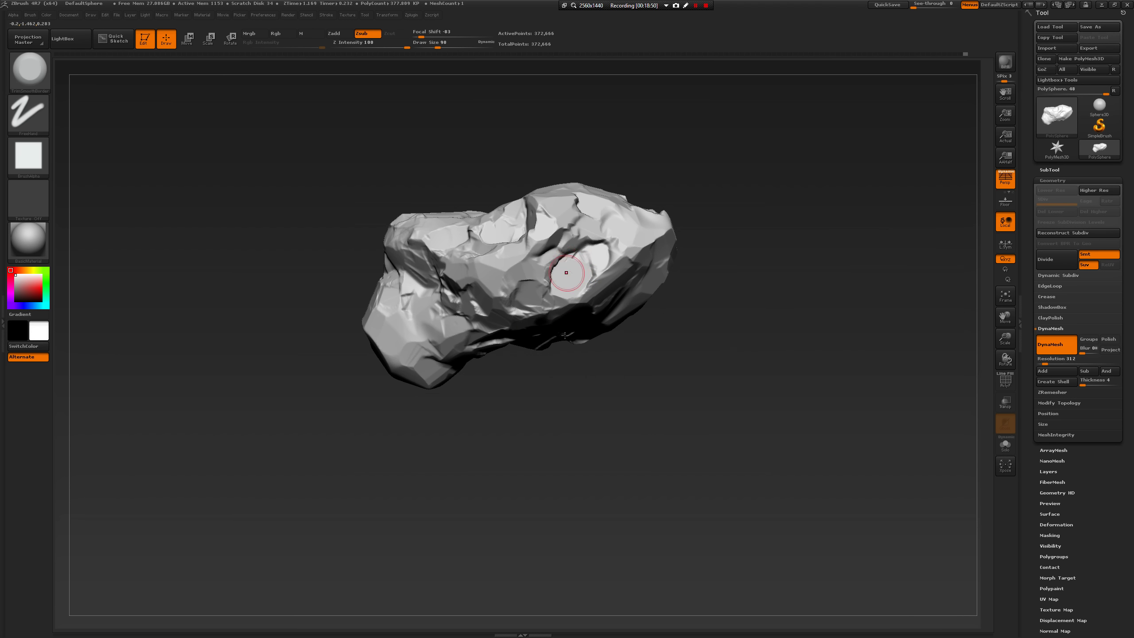
mouse_move(565, 335)
left_mouse_down()
mouse_move(564, 264)
mouse_move(577, 253)
left_mouse_up()
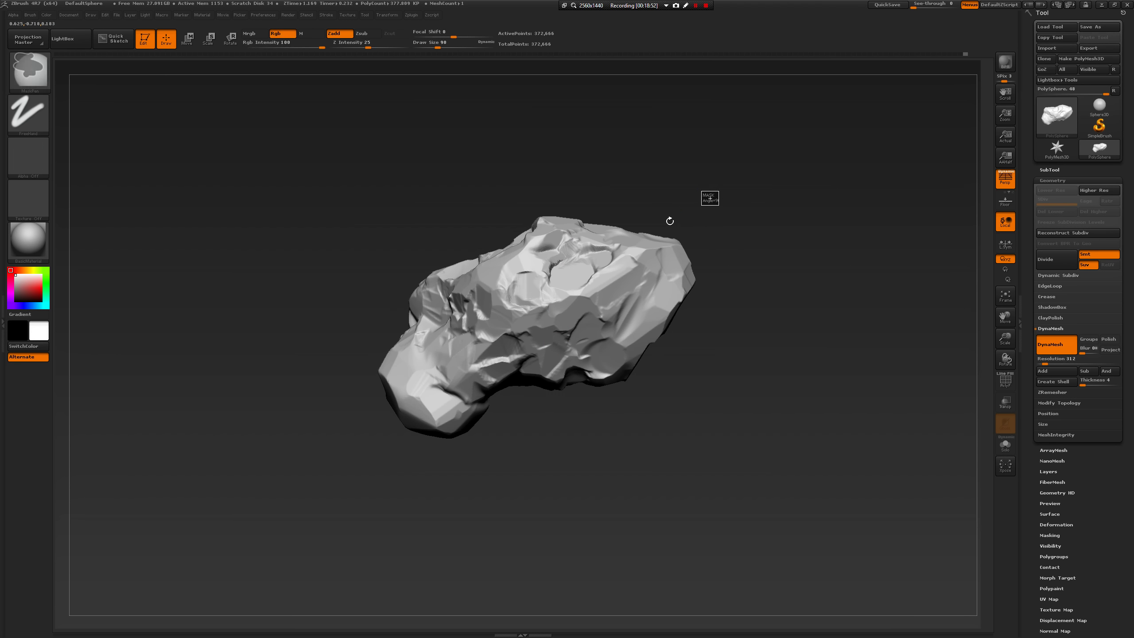
mouse_move(671, 220)
left_mouse_down()
mouse_move(549, 268)
mouse_move(588, 255)
mouse_move(582, 242)
mouse_move(608, 240)
left_mouse_up()
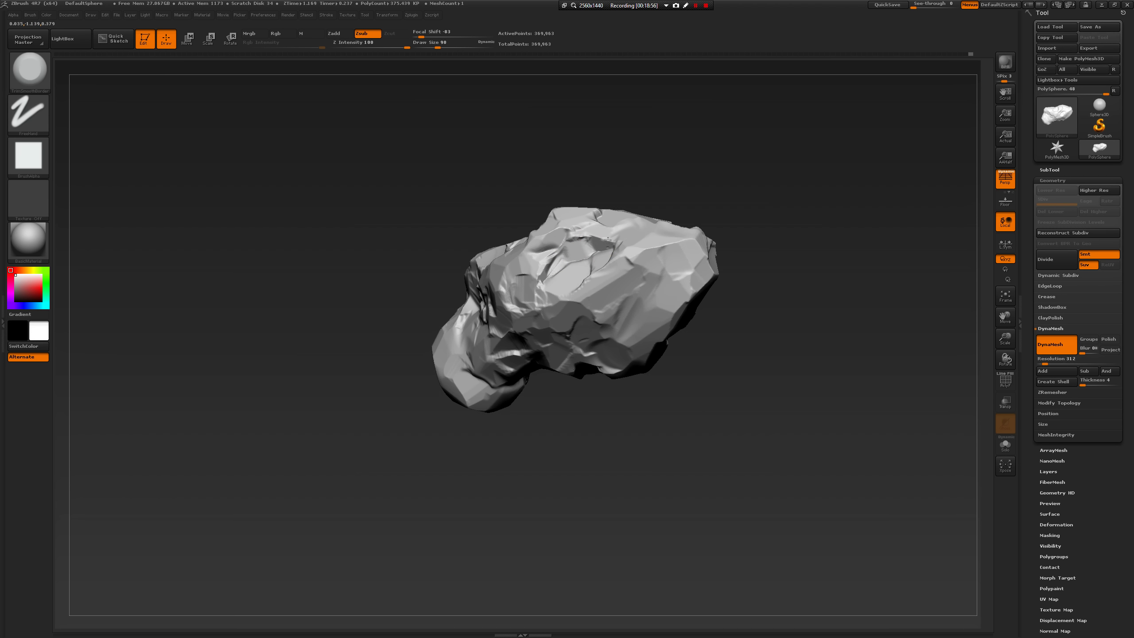
Set the draw size to 145, trim broader facets beside the deep hollow, and remesh with DynaMesh.
mouse_move(724, 202)
left_mouse_down()
mouse_move(612, 276)
mouse_move(622, 276)
left_mouse_up()
key("space")
key("space")
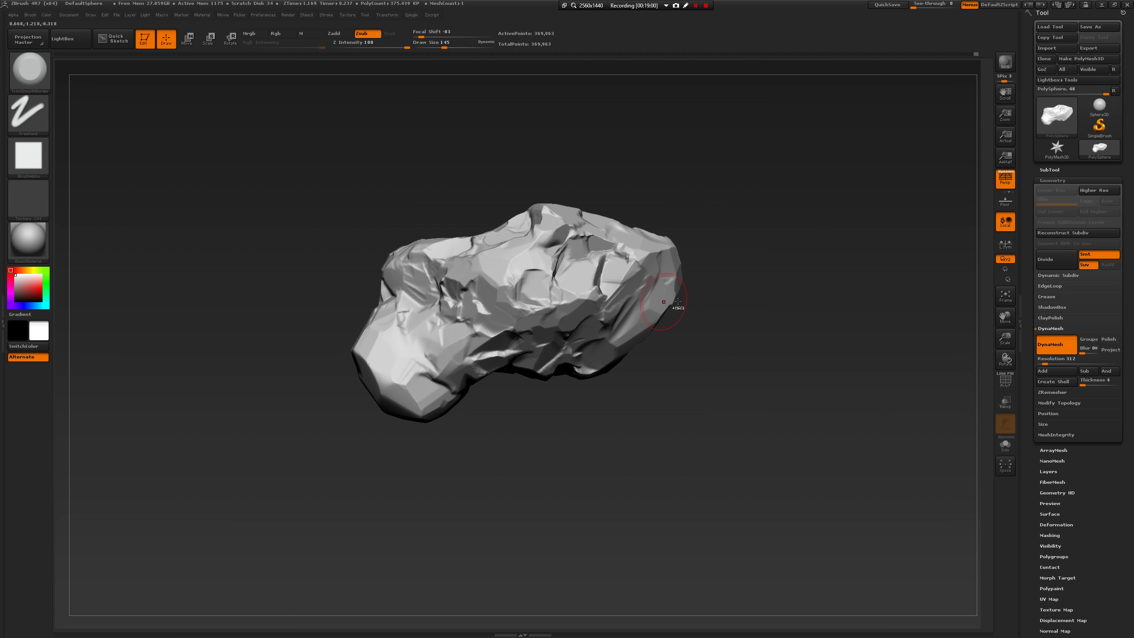
mouse_move(680, 303)
left_mouse_down("ctrl")
mouse_move(695, 316)
mouse_move(700, 295)
mouse_move(680, 282)
left_mouse_up("ctrl")
Trim the hollow's lower rim at draw size 97, flatten around it at draw size 136, and remesh with DynaMesh.
key("space")
left_click_drag(591, 275, 580, 275)
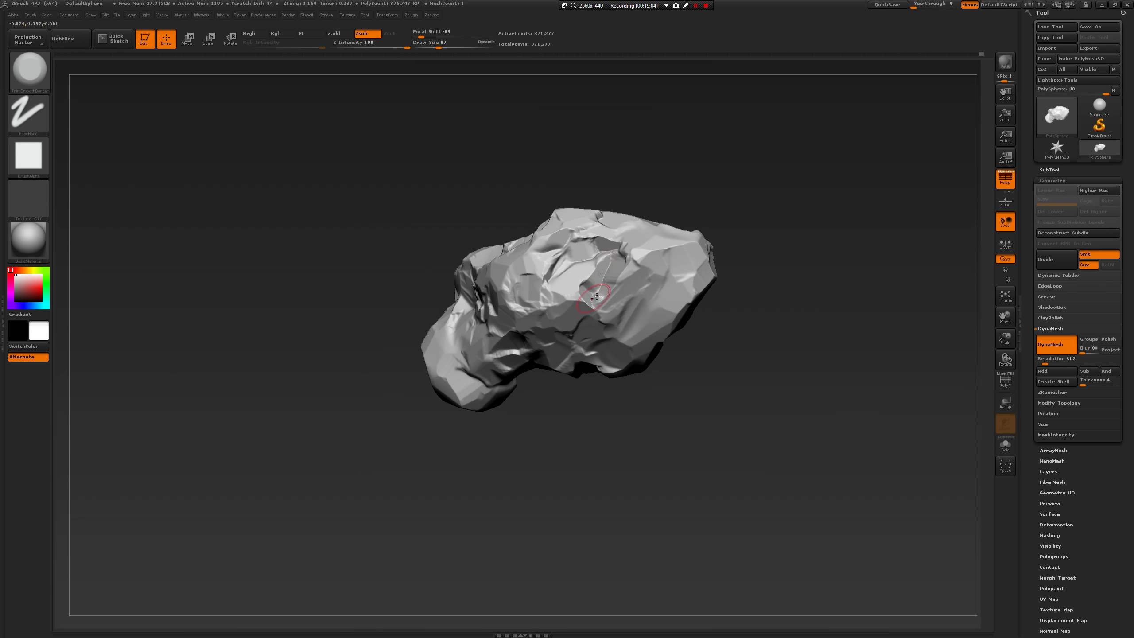
left_click_drag(593, 413, 600, 289)
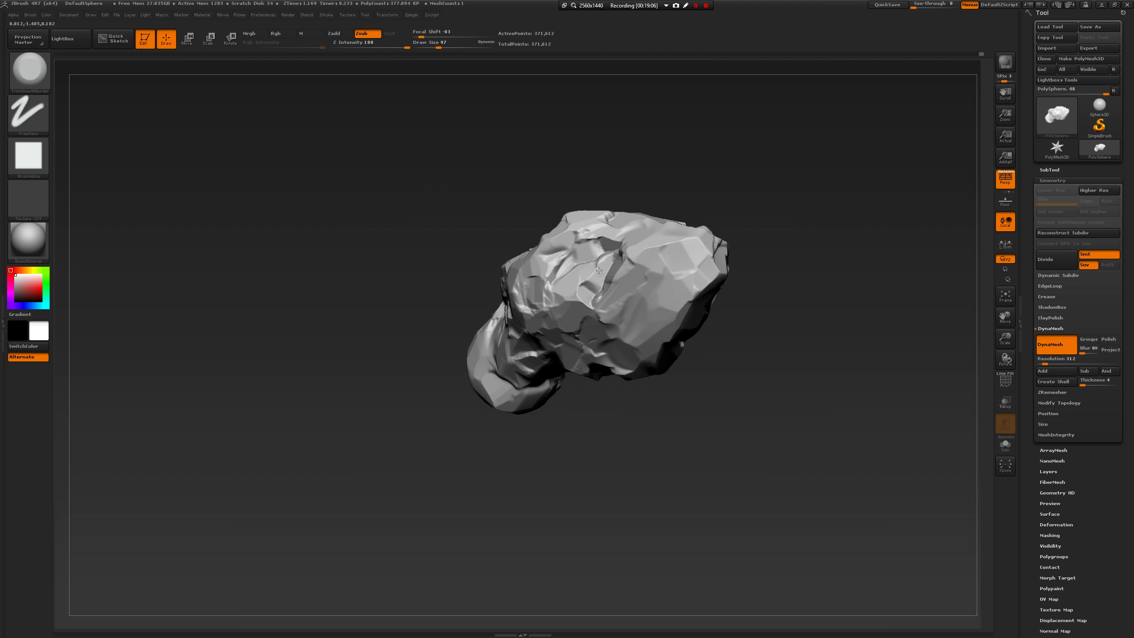
left_click_drag(565, 368, 620, 347)
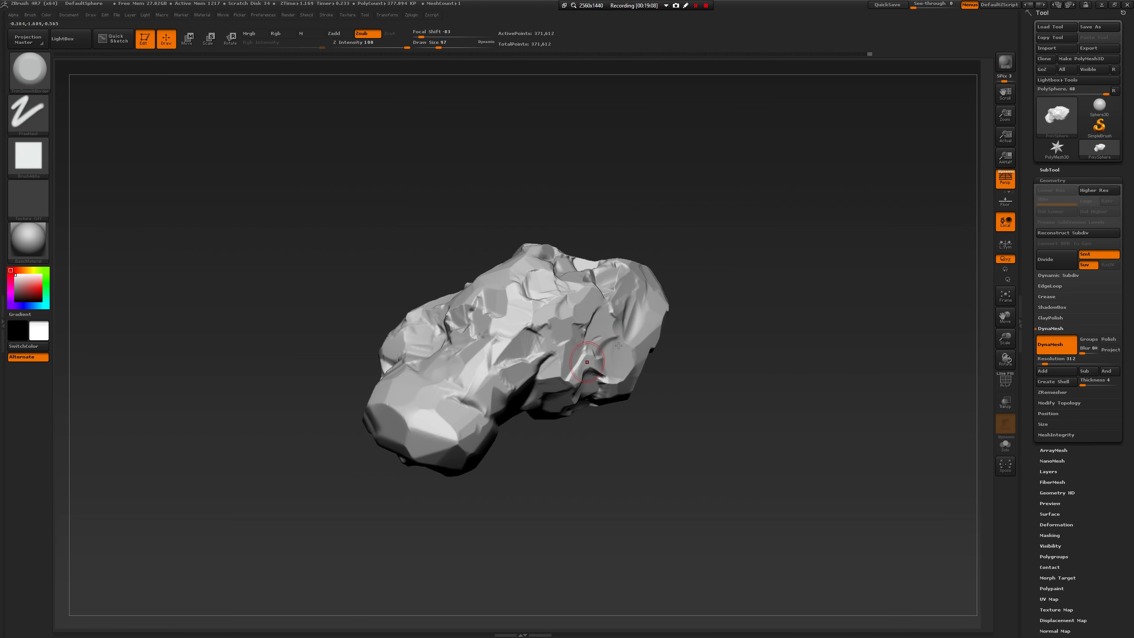
mouse_move(705, 304)
left_mouse_down()
mouse_move(740, 259)
mouse_move(749, 264)
mouse_move(696, 181)
mouse_move(576, 301)
left_mouse_up()
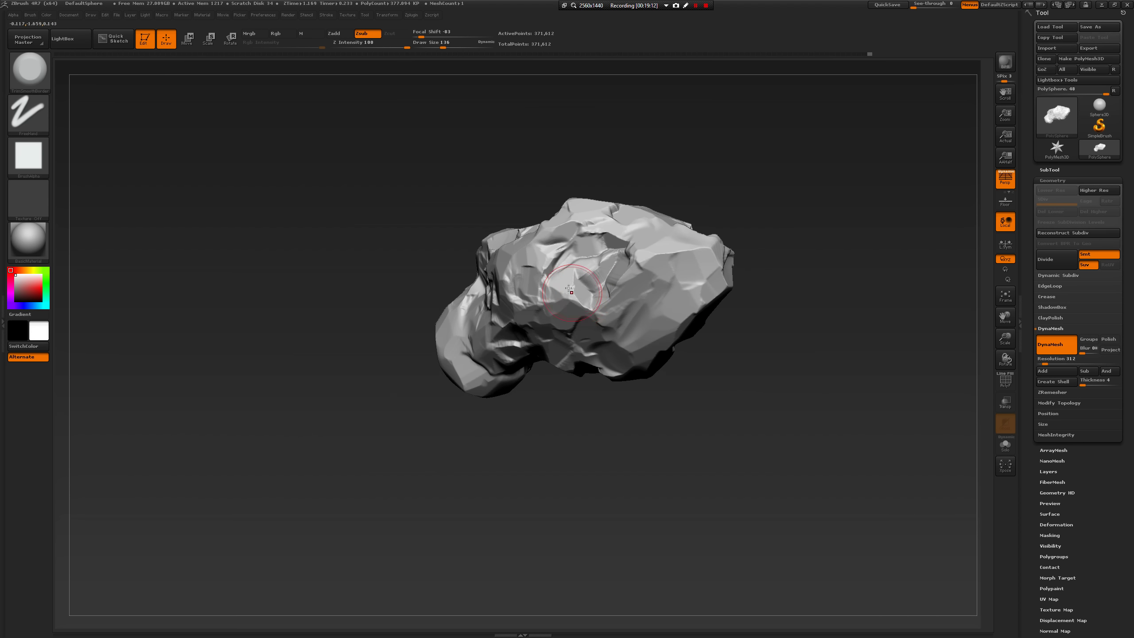
left_click_drag(707, 180, 748, 220, "ctrl")
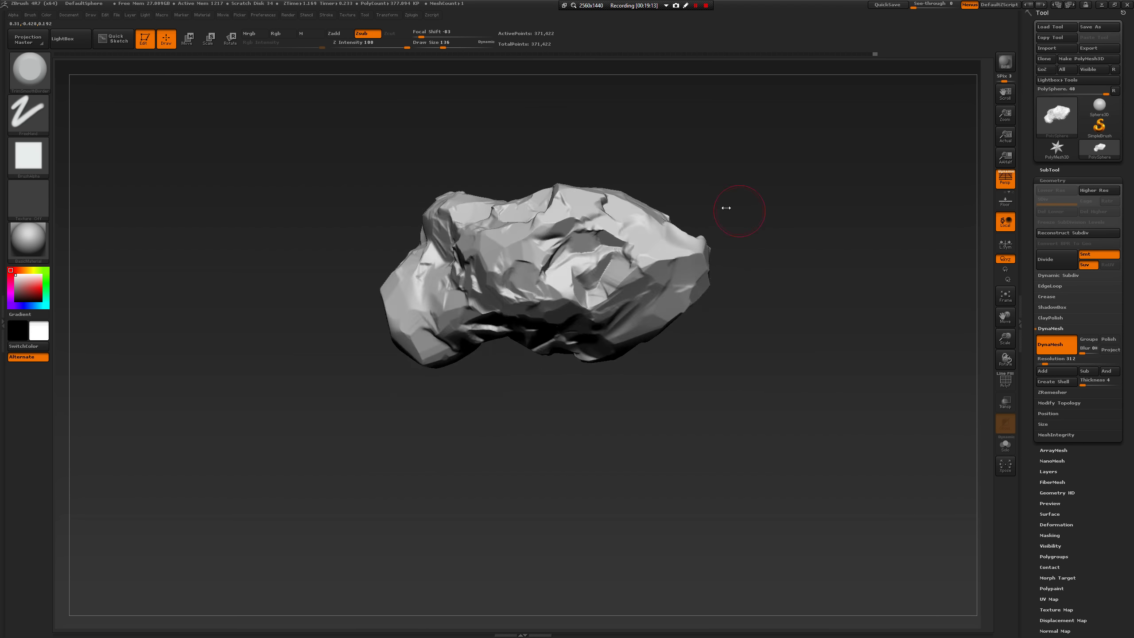
Set the draw size to 71 and cut a narrow facet from the hollow toward the pointed end.
left_click(431, 45)
key("space")
mouse_move(593, 263)
left_mouse_down()
mouse_move(621, 274)
mouse_move(636, 266)
left_mouse_up()
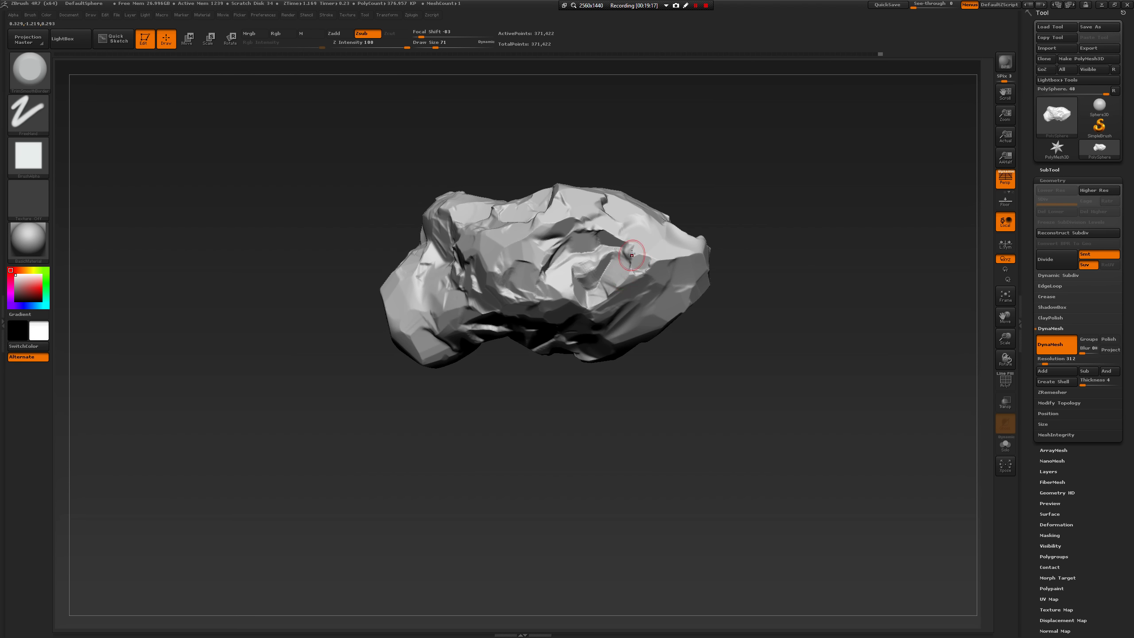
Set the draw size to 132 and trim facets along the rock's side next to the rounded end.
left_click_drag(705, 365, 669, 357)
key("space")
left_click(719, 400)
mouse_move(553, 342)
left_mouse_down()
mouse_move(523, 313)
mouse_move(462, 334)
left_mouse_up()
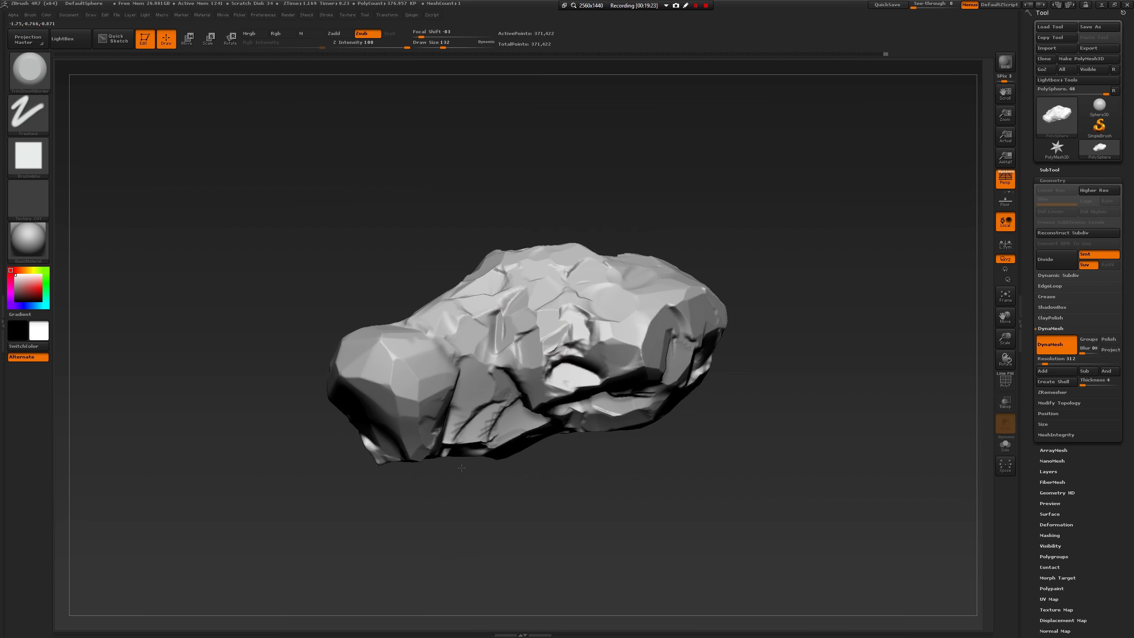
left_click_drag(446, 503, 459, 411)
left_click_drag(444, 300, 427, 337)
Set the draw size to 136 and trim the notch on the underside of the rounded end.
key("space")
key("space")
left_click_drag(286, 433, 402, 426)
mouse_move(404, 324)
left_mouse_down()
mouse_move(393, 349)
mouse_move(377, 326)
mouse_move(360, 329)
left_mouse_up()
left_click_drag(250, 439, 339, 429)
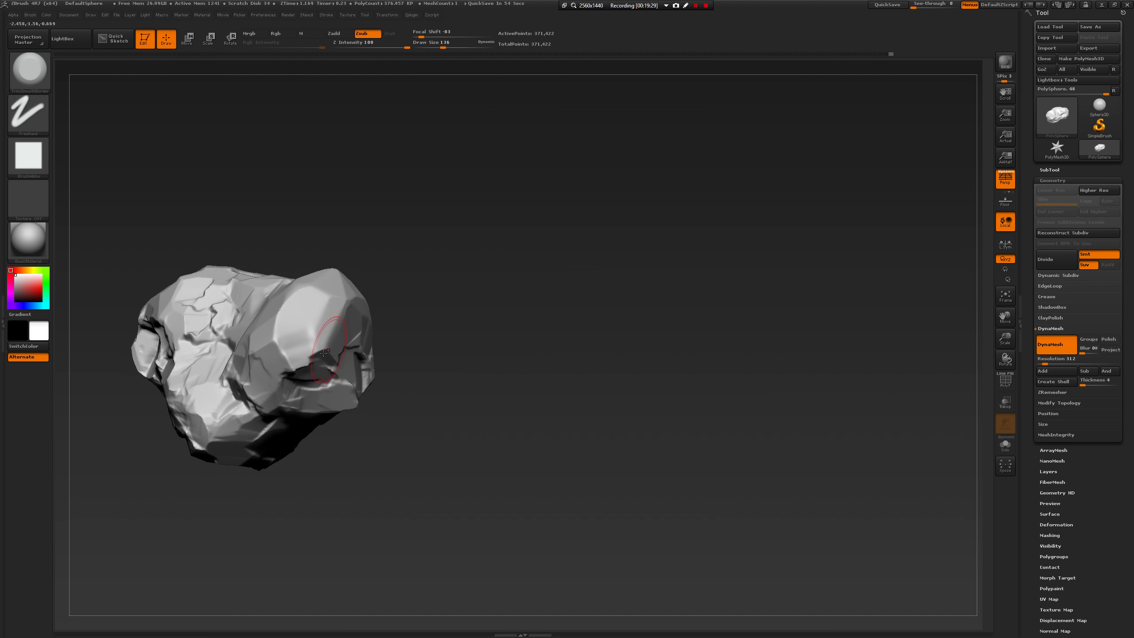
left_click_drag(315, 339, 302, 348)
Cut broad flat facets into the face of the rounded end and remesh with DynaMesh.
left_click_drag(417, 362, 449, 296)
mouse_move(483, 240)
left_mouse_down("alt")
mouse_move(542, 271)
mouse_move(543, 299)
mouse_move(497, 316)
mouse_move(540, 314)
mouse_move(453, 301)
left_mouse_up("alt")
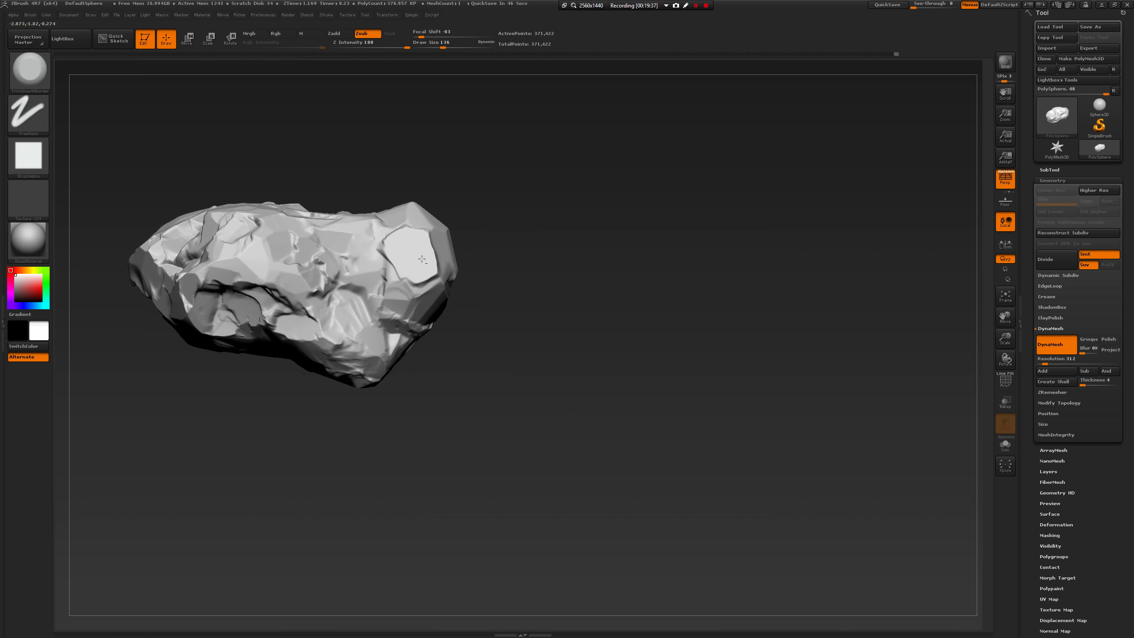
mouse_move(507, 223)
left_mouse_down()
mouse_move(430, 250)
mouse_move(435, 271)
left_mouse_up()
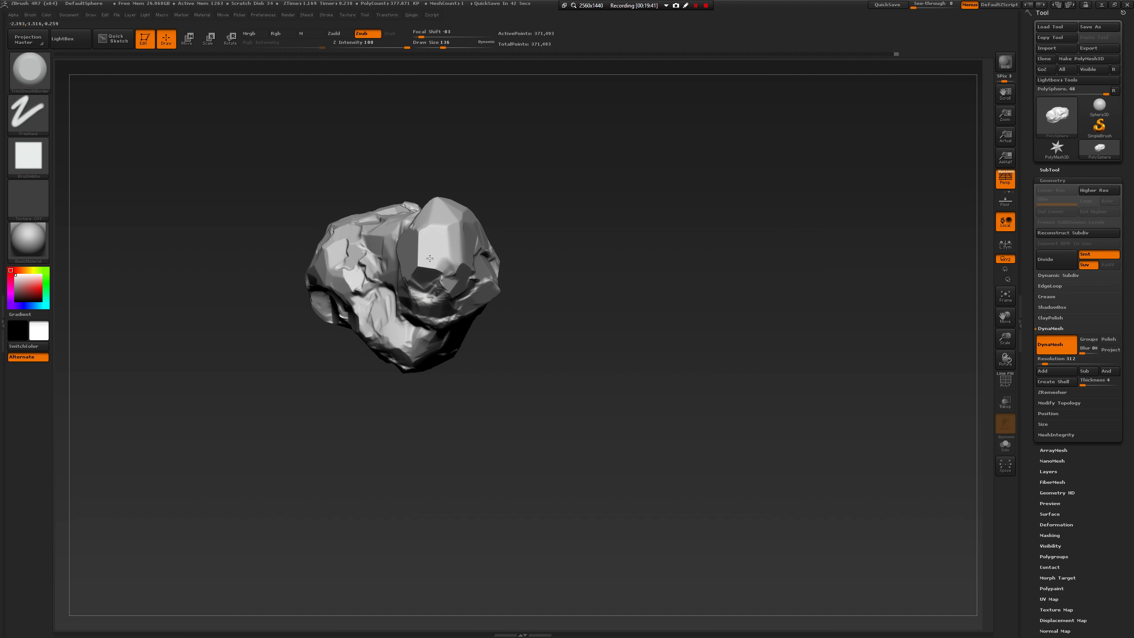
left_click_drag(533, 262, 556, 221)
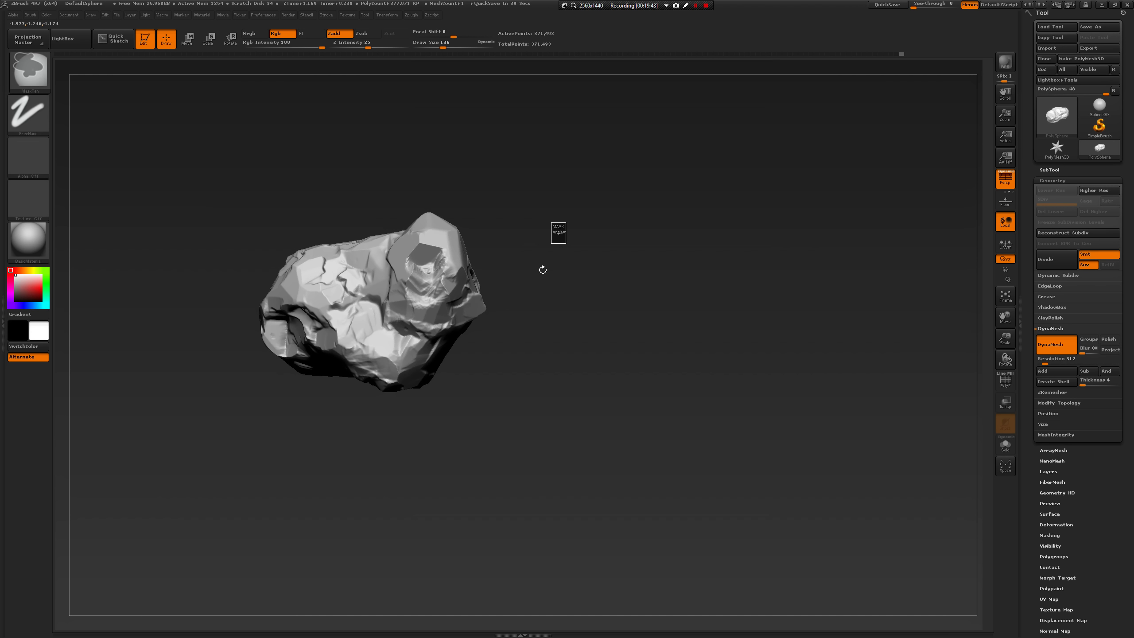
left_click_drag(543, 268, 439, 282)
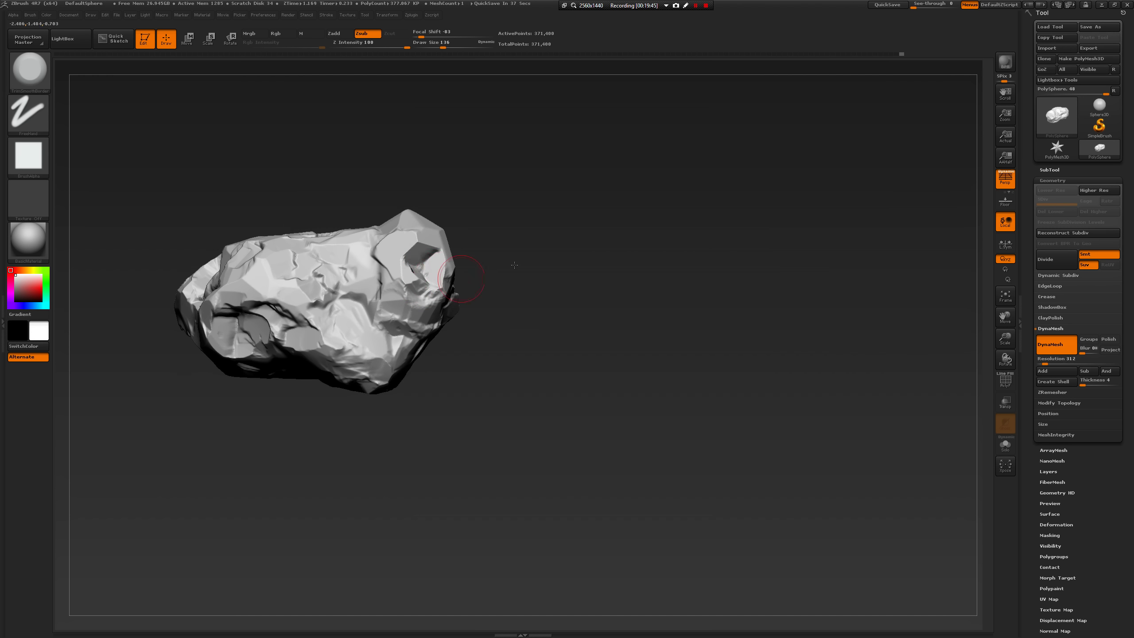
Trim more facets around the other sides of the rounded end.
mouse_move(515, 265)
left_mouse_down()
mouse_move(469, 265)
mouse_move(413, 226)
mouse_move(508, 221)
left_mouse_up()
left_click_drag(371, 196, 383, 190)
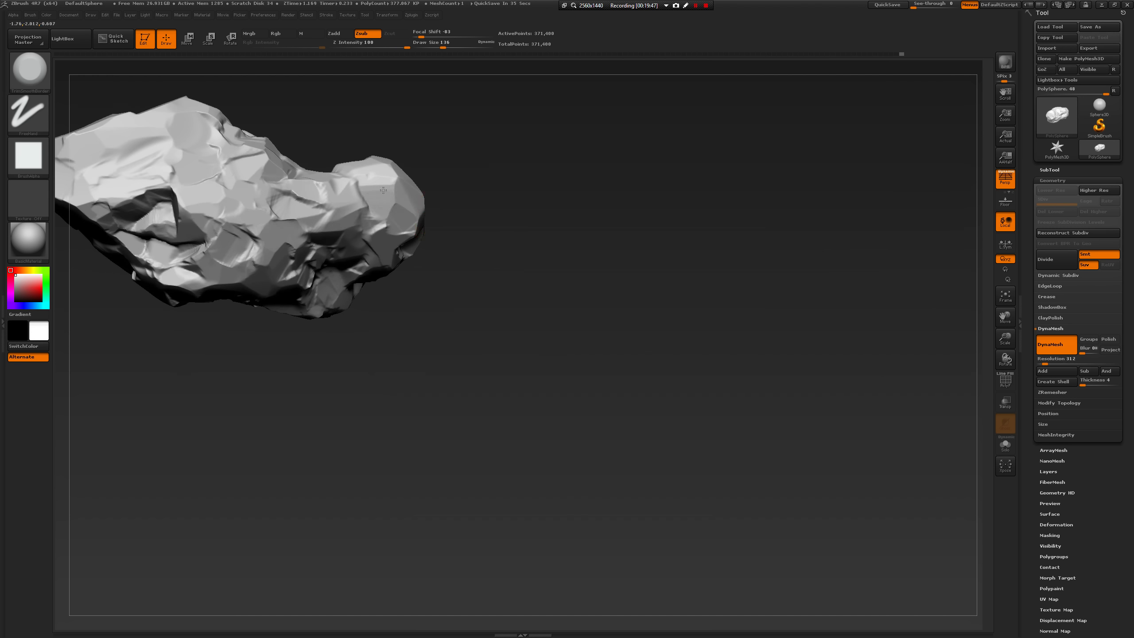
left_click_drag(539, 324, 496, 331)
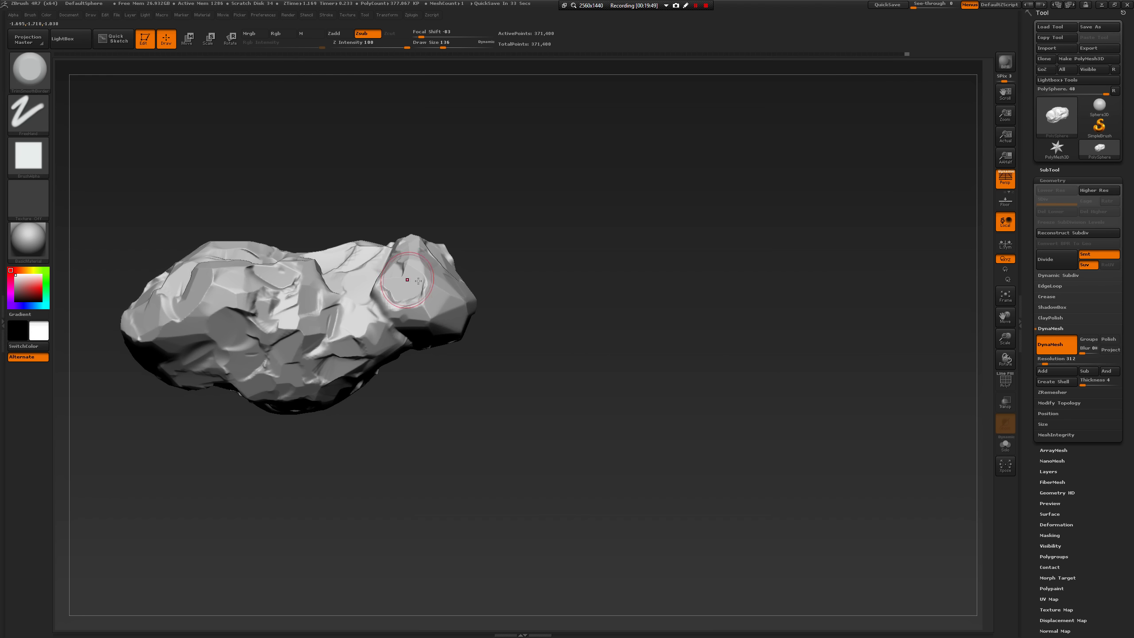
left_click_drag(568, 257, 394, 273)
left_click_drag(523, 309, 538, 290)
left_click_drag(574, 172, 541, 385, "alt")
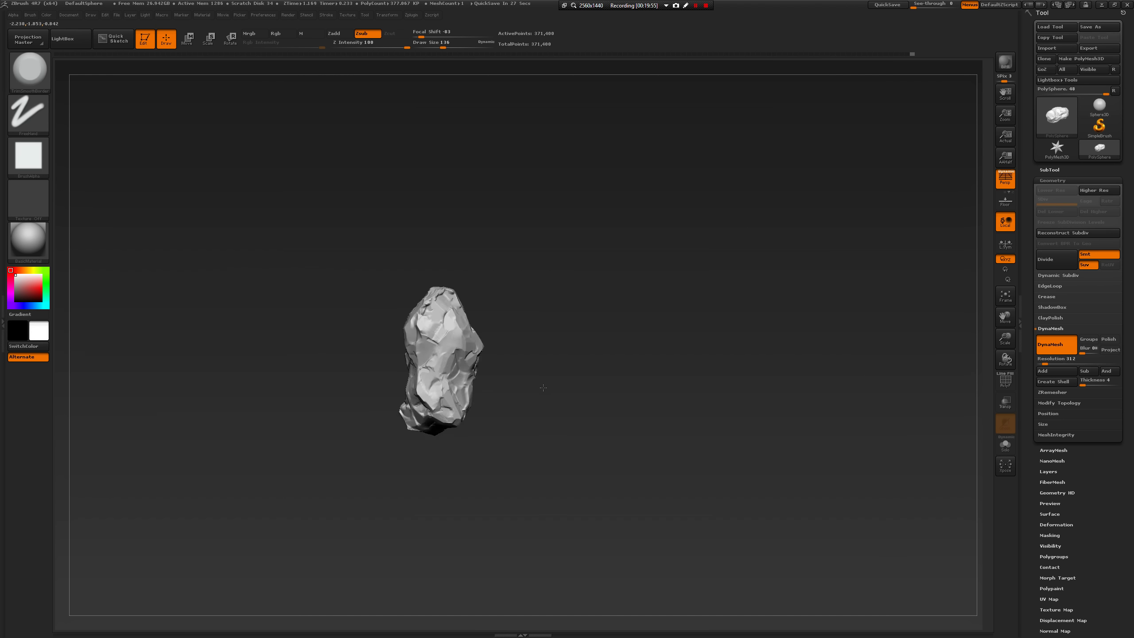
Trim facets across the rock's narrow middle and upper side, and remesh with DynaMesh.
right_click_drag(542, 385, 596, 469, "ctrl")
left_click_drag(324, 379, 491, 308)
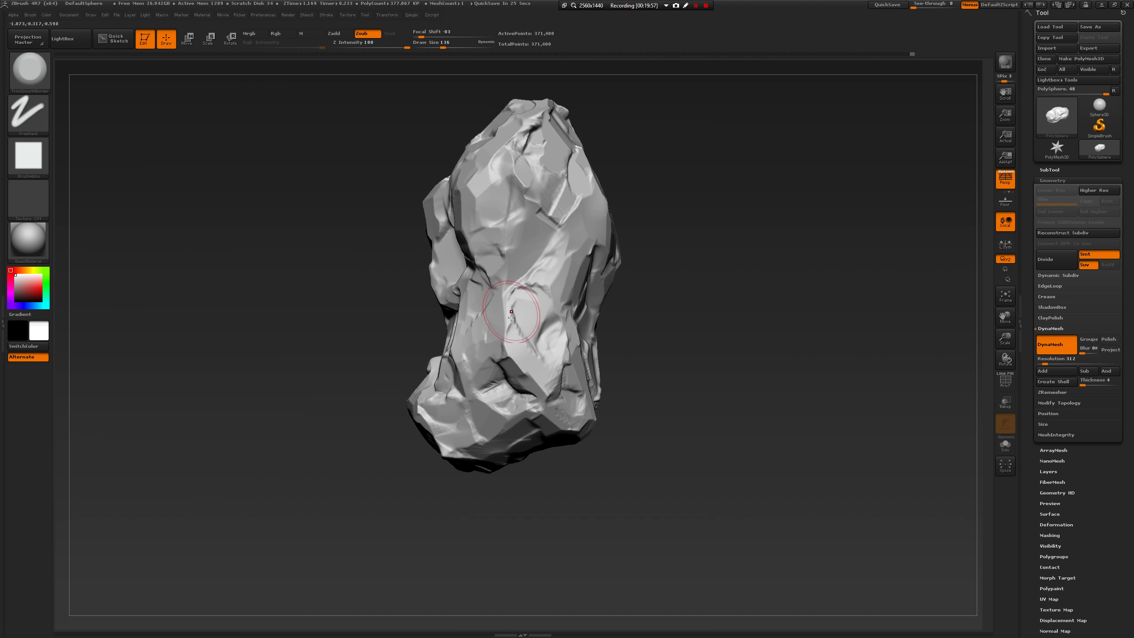
mouse_move(504, 263)
left_mouse_down()
mouse_move(545, 281)
mouse_move(578, 239)
left_mouse_up()
mouse_move(690, 214)
left_mouse_down()
mouse_move(536, 214)
mouse_move(582, 219)
left_mouse_up()
left_click_drag(684, 203, 701, 215, "ctrl")
Set the draw size to 56 and trim fine facets inside the crevice on the rock's upper half.
mouse_move(669, 208)
left_mouse_down()
mouse_move(690, 208)
mouse_move(673, 208)
left_mouse_up()
key("space")
key("space")
mouse_move(553, 216)
left_mouse_down()
mouse_move(564, 216)
mouse_move(567, 199)
mouse_move(561, 214)
left_mouse_up()
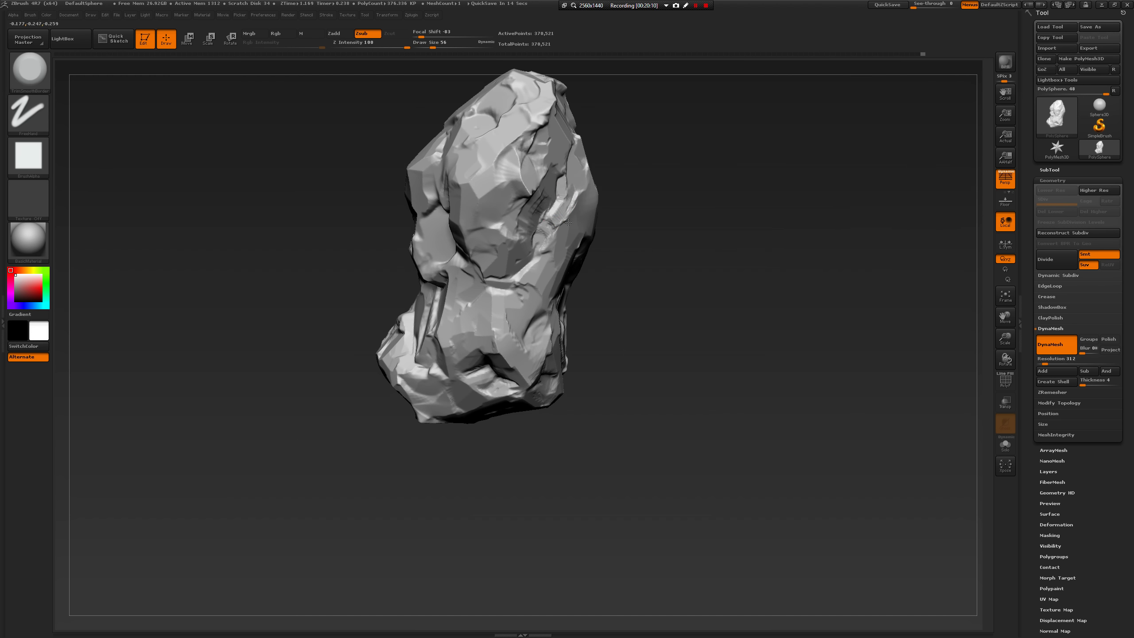
Set the draw size to 97 and trim facets along both edges of the crevice on the upper half.
mouse_move(669, 222)
left_mouse_down()
mouse_move(594, 222)
mouse_move(526, 241)
mouse_move(529, 256)
mouse_move(556, 228)
mouse_move(572, 178)
mouse_move(539, 178)
mouse_move(520, 195)
left_mouse_up()
key("space")
left_click_drag(435, 270, 442, 242)
left_click_drag(521, 197, 542, 191)
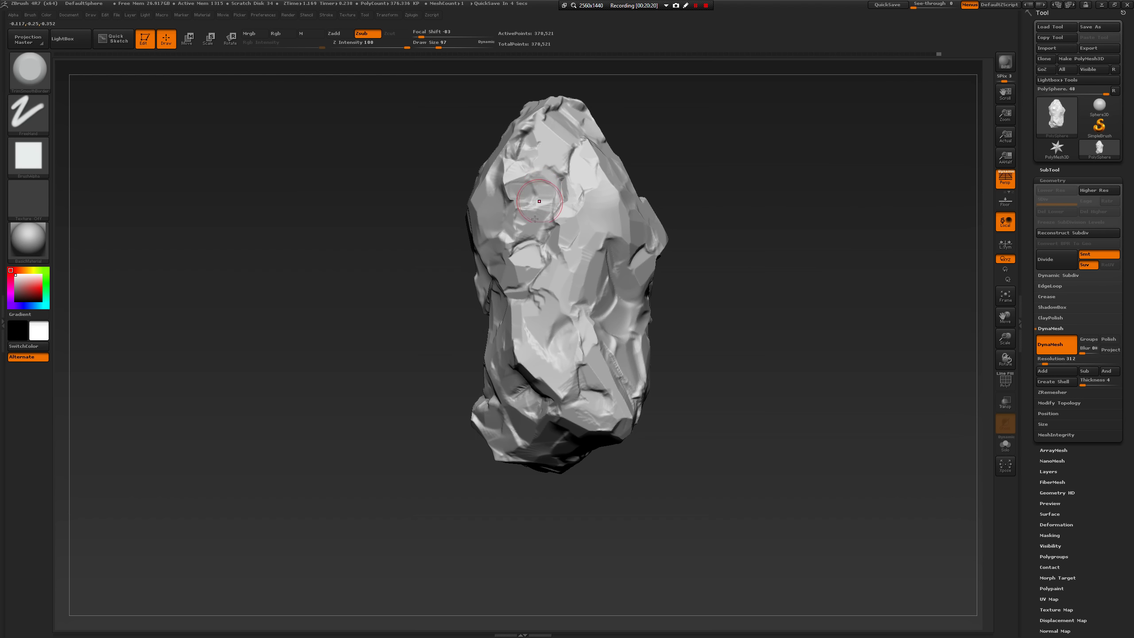
left_click_drag(402, 299, 436, 293)
left_click_drag(618, 193, 537, 190, "shift")
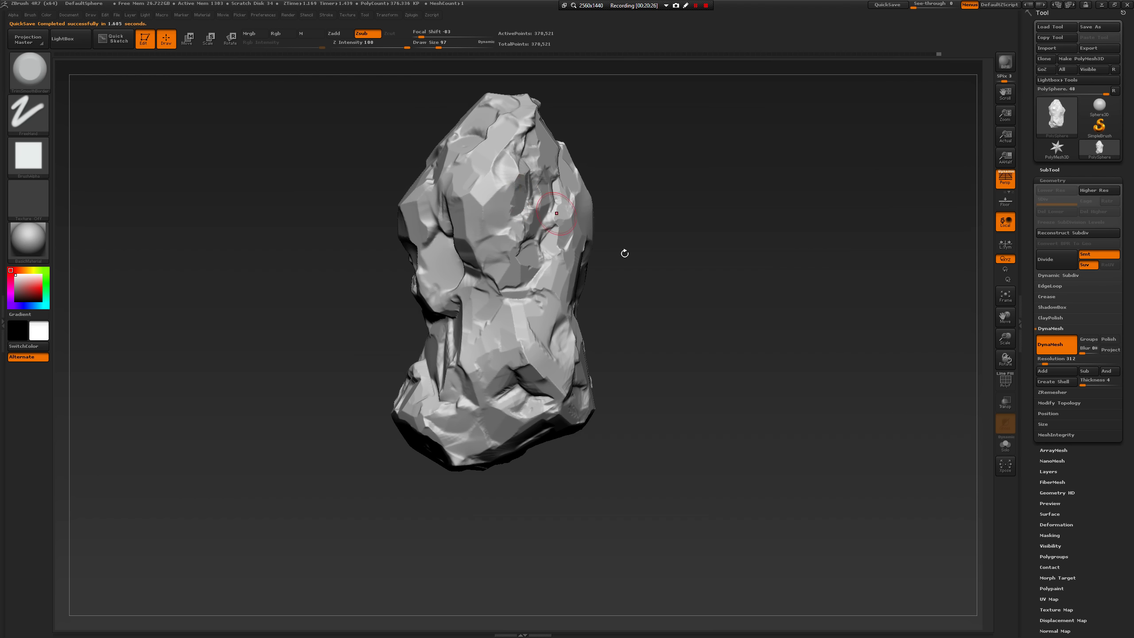
Set the draw size to 132 and trim facets around the central hollow and the adjoining upper faces.
mouse_move(625, 253)
left_mouse_down()
mouse_move(672, 309)
mouse_move(666, 337)
mouse_move(500, 321)
mouse_move(490, 304)
mouse_move(492, 316)
left_mouse_up()
key("space")
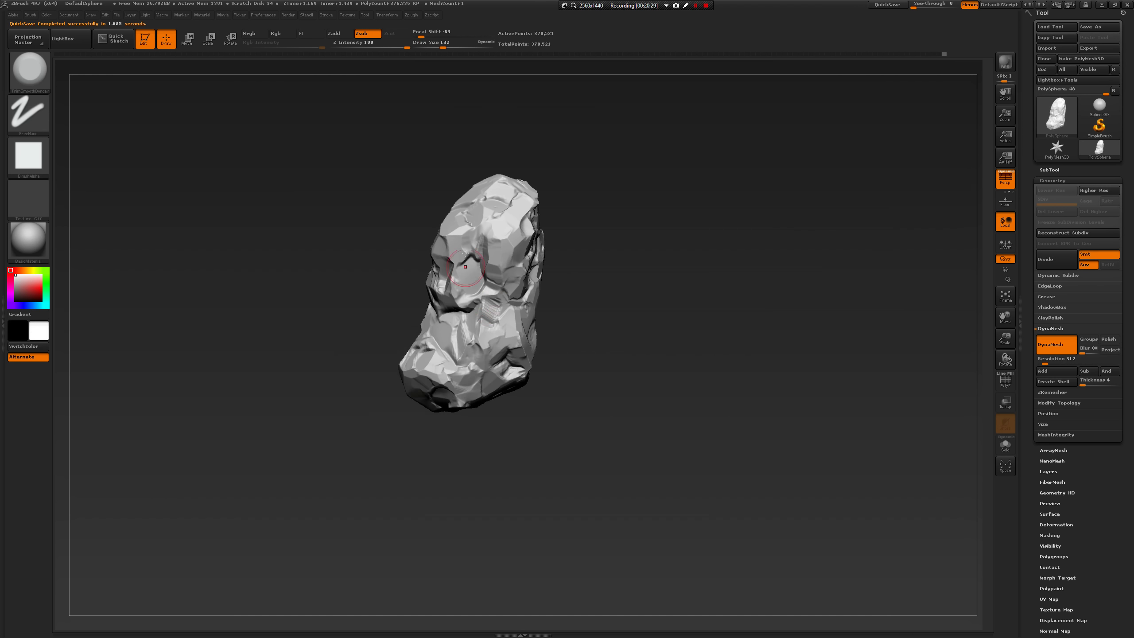
left_click_drag(362, 355, 418, 268)
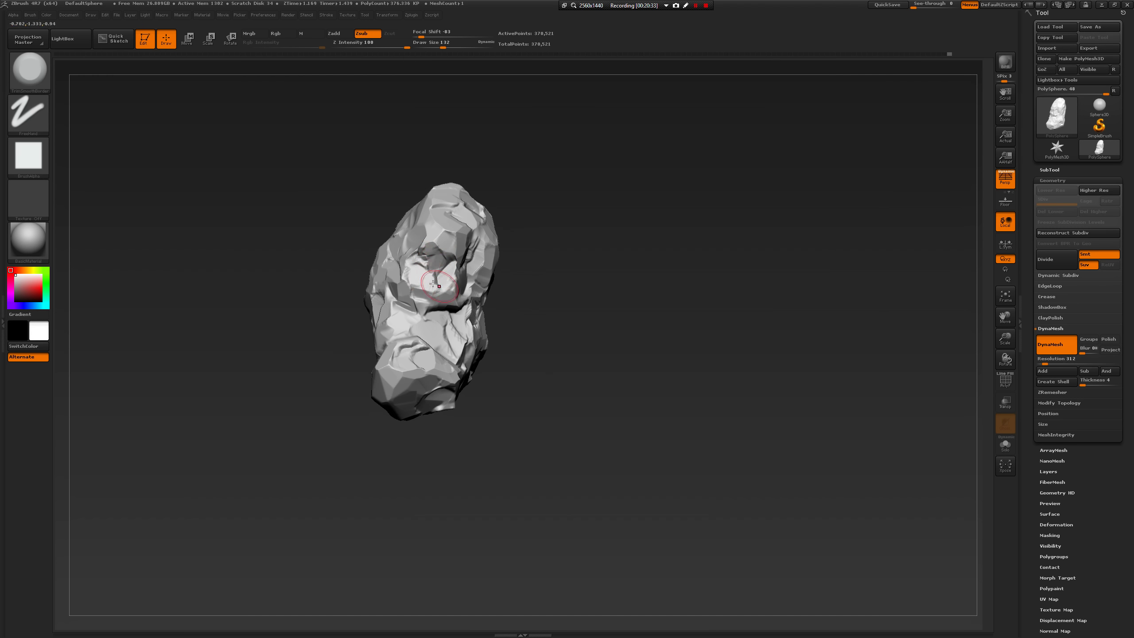
left_click_drag(430, 287, 428, 297)
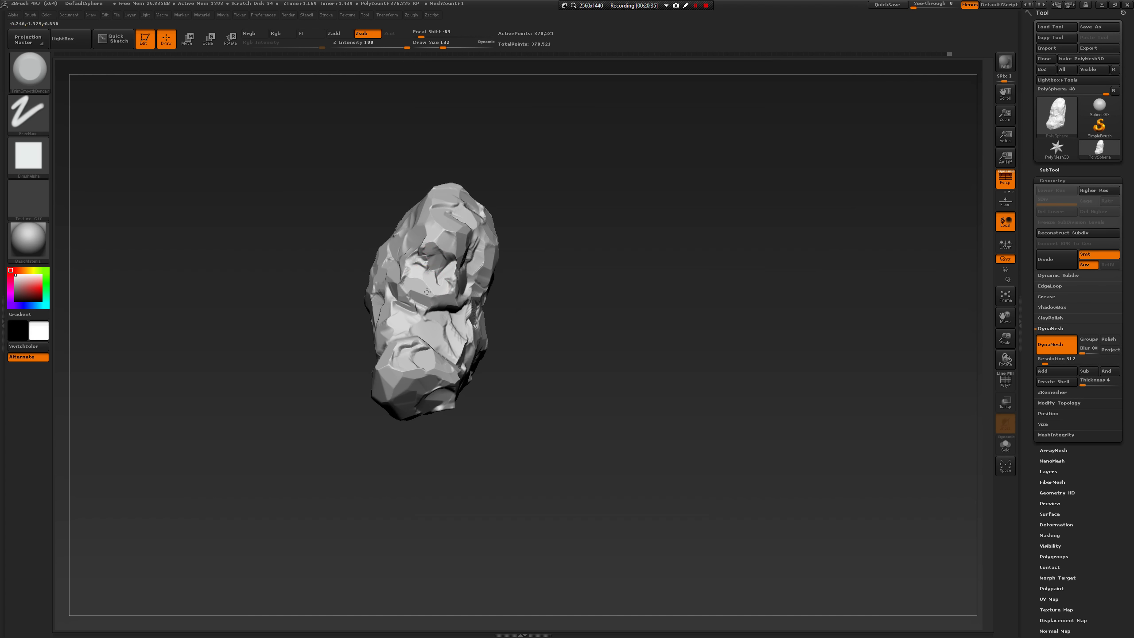
left_click_drag(345, 343, 361, 329)
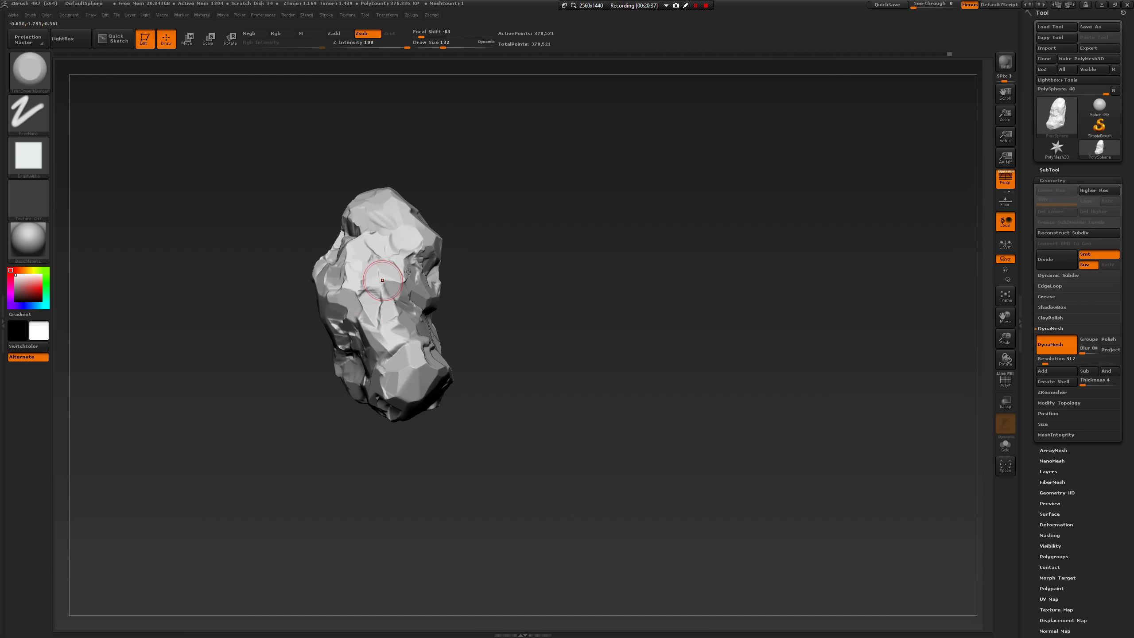
mouse_move(487, 250)
left_mouse_down()
mouse_move(499, 289)
mouse_move(472, 328)
left_mouse_up()
left_click_drag(389, 297, 393, 285)
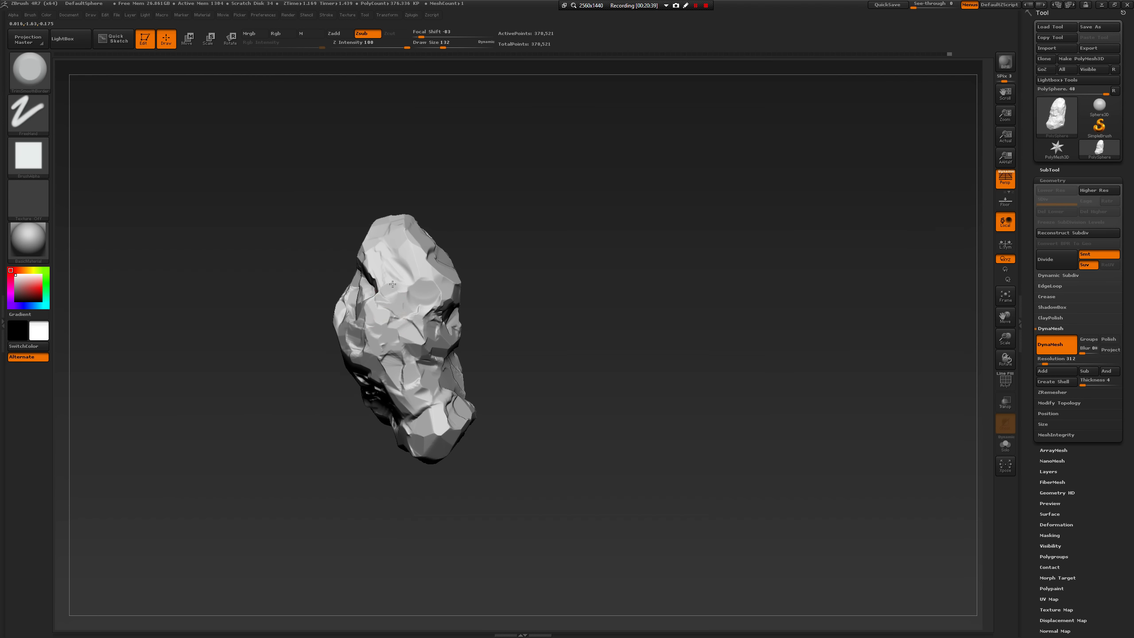
mouse_move(479, 238)
left_mouse_down()
mouse_move(409, 317)
mouse_move(407, 281)
left_mouse_up()
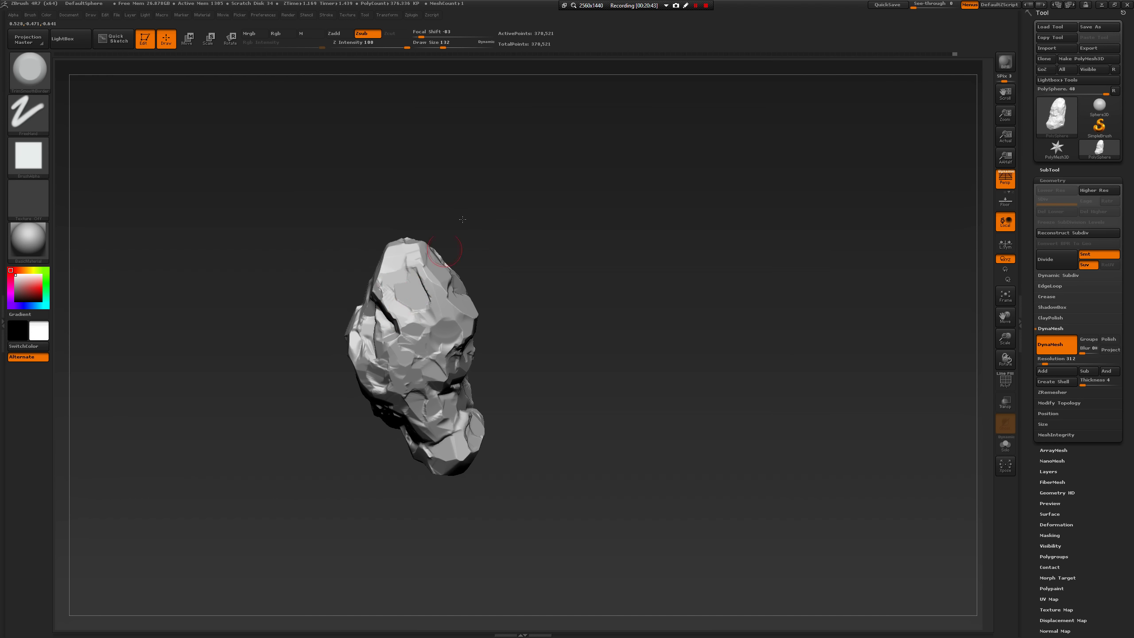
Trim the rock's upper faces, set the draw size to 98, and remesh with DynaMesh.
left_click_drag(463, 219, 375, 282)
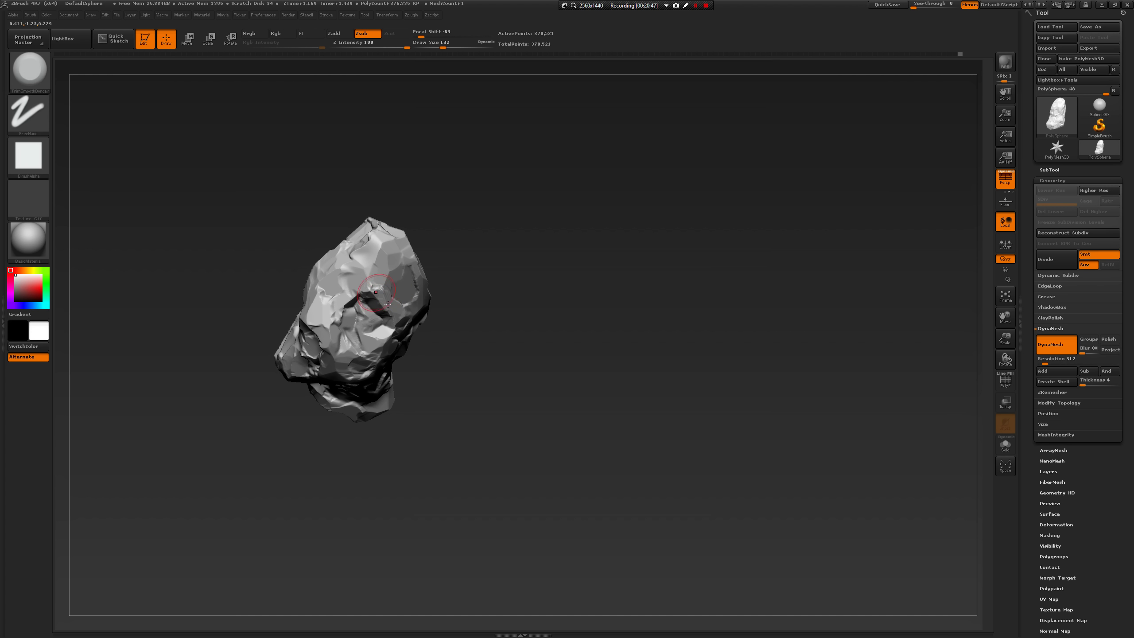
mouse_move(433, 258)
left_mouse_down()
mouse_move(397, 252)
mouse_move(413, 251)
left_mouse_up()
left_click_drag(473, 213, 395, 239)
key("space")
left_click_drag(459, 198, 483, 214, "ctrl")
right_click_drag(481, 208, 445, 211, "ctrl")
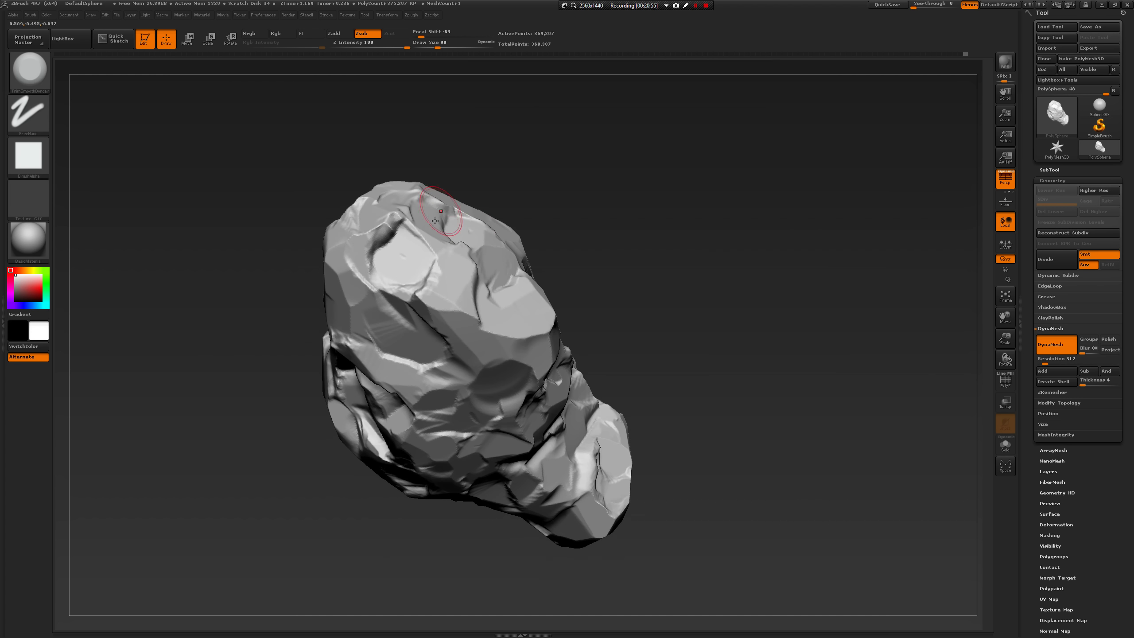
Set the draw size to 56 and trim fine facets around the rim of the large flat facet at the rock's upper end.
key("space")
left_click_drag(392, 240, 367, 254)
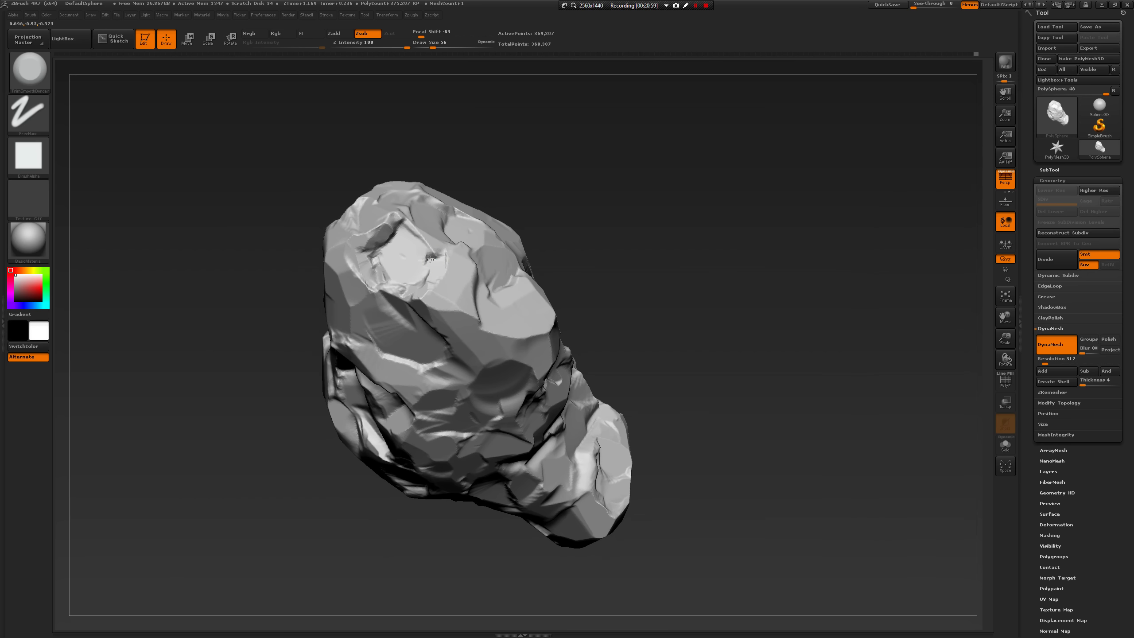
left_click_drag(430, 260, 427, 246)
Set the draw size to 108 and trim facets down the rock's upper faces and along its side.
key("space")
left_click_drag(391, 288, 400, 288)
right_click_drag(687, 324, 670, 278, "ctrl")
mouse_move(670, 279)
left_mouse_down()
mouse_move(645, 300)
mouse_move(408, 265)
left_mouse_up()
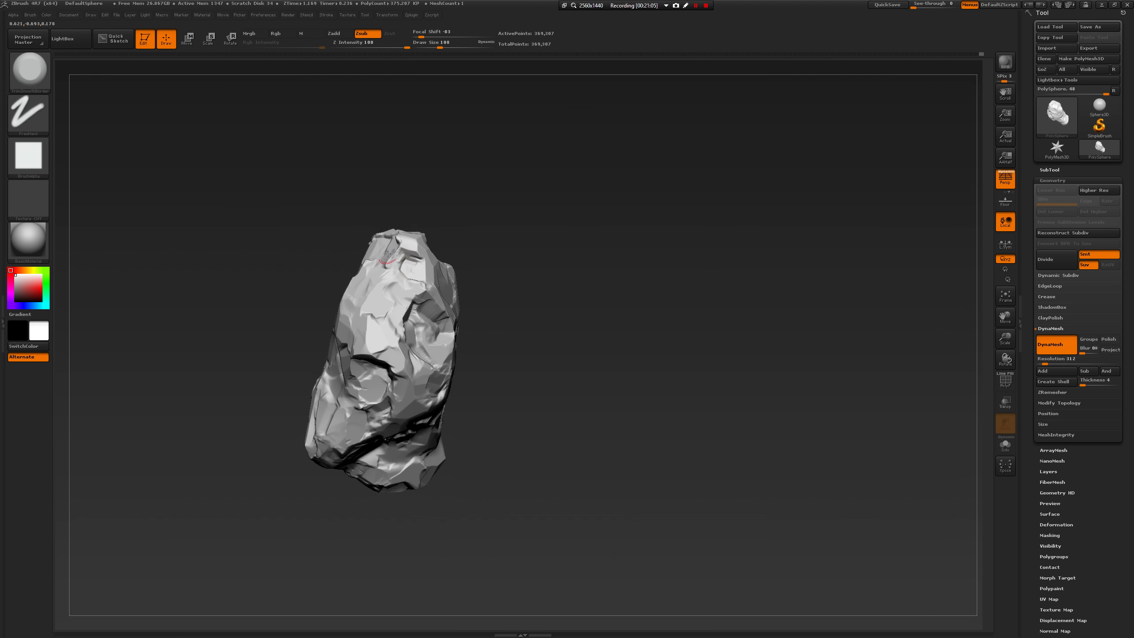
mouse_move(388, 254)
left_mouse_down()
mouse_move(348, 285)
mouse_move(393, 285)
mouse_move(389, 310)
left_mouse_up()
mouse_move(542, 335)
left_mouse_down()
mouse_move(491, 339)
mouse_move(550, 325)
mouse_move(537, 348)
mouse_move(545, 313)
mouse_move(396, 315)
mouse_move(431, 354)
left_mouse_up()
mouse_move(534, 323)
left_mouse_down()
mouse_move(370, 331)
mouse_move(353, 353)
left_mouse_up()
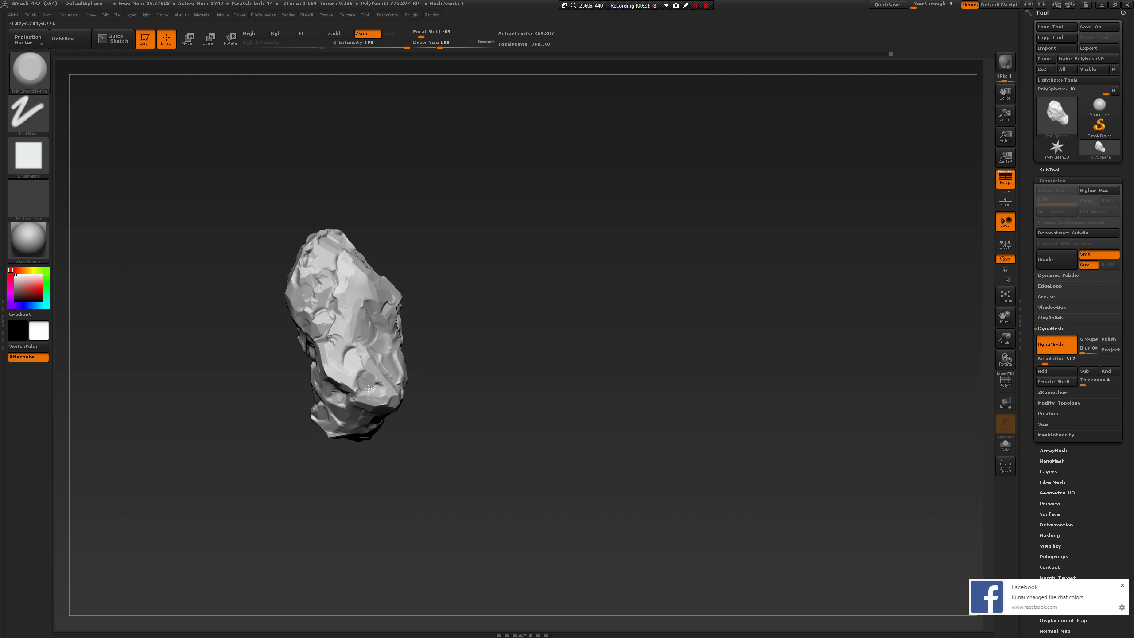
mouse_move(408, 410)
left_mouse_down()
mouse_move(460, 355)
mouse_move(508, 383)
mouse_move(446, 360)
mouse_move(487, 398)
mouse_move(524, 340)
left_mouse_up()
Set the draw size to 145 and trim a broad facet on the rock's side.
key("space")
mouse_move(380, 325)
left_mouse_down()
mouse_move(358, 315)
mouse_move(374, 327)
left_mouse_up()
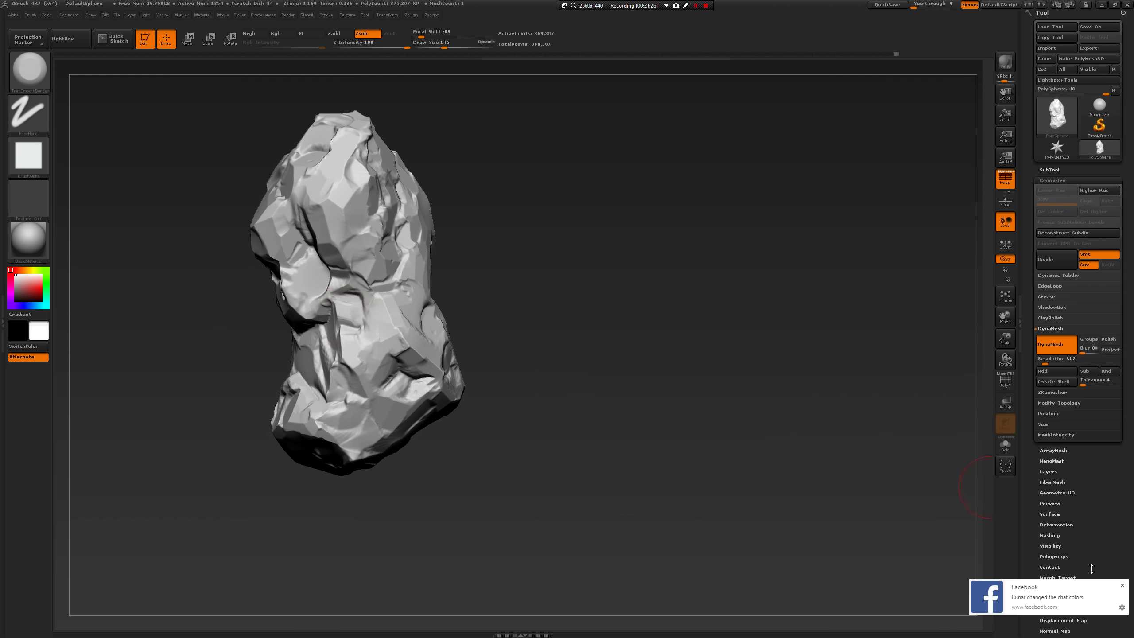
left_click(1122, 585)
left_click_drag(759, 479, 450, 265)
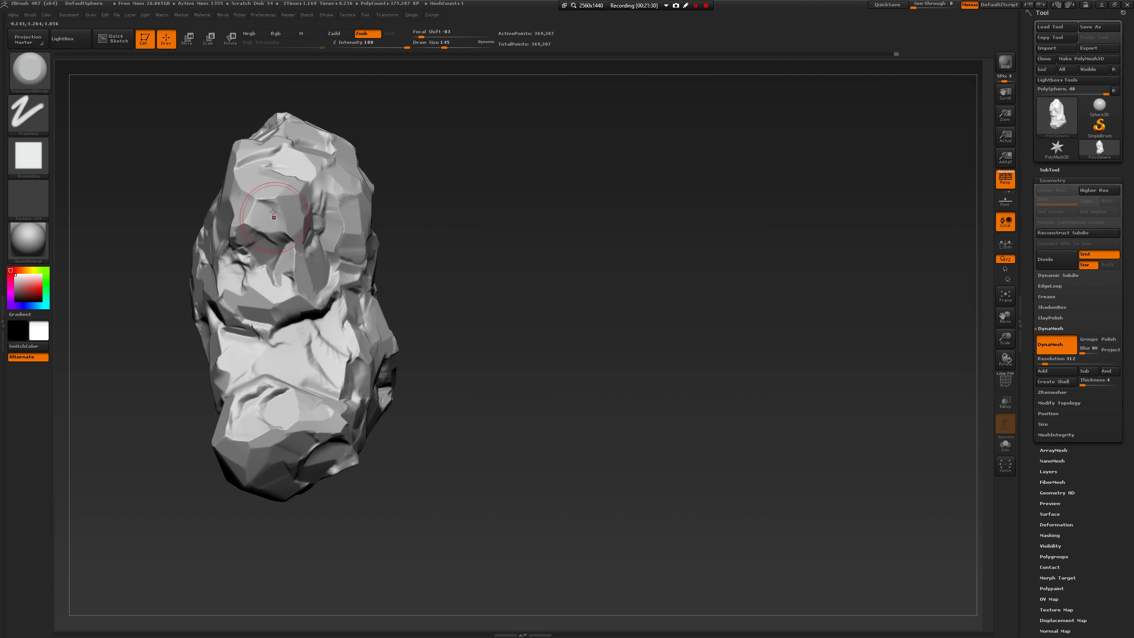
mouse_move(542, 190)
left_mouse_down()
mouse_move(532, 218)
mouse_move(499, 223)
mouse_move(602, 279)
mouse_move(474, 380)
left_mouse_up()
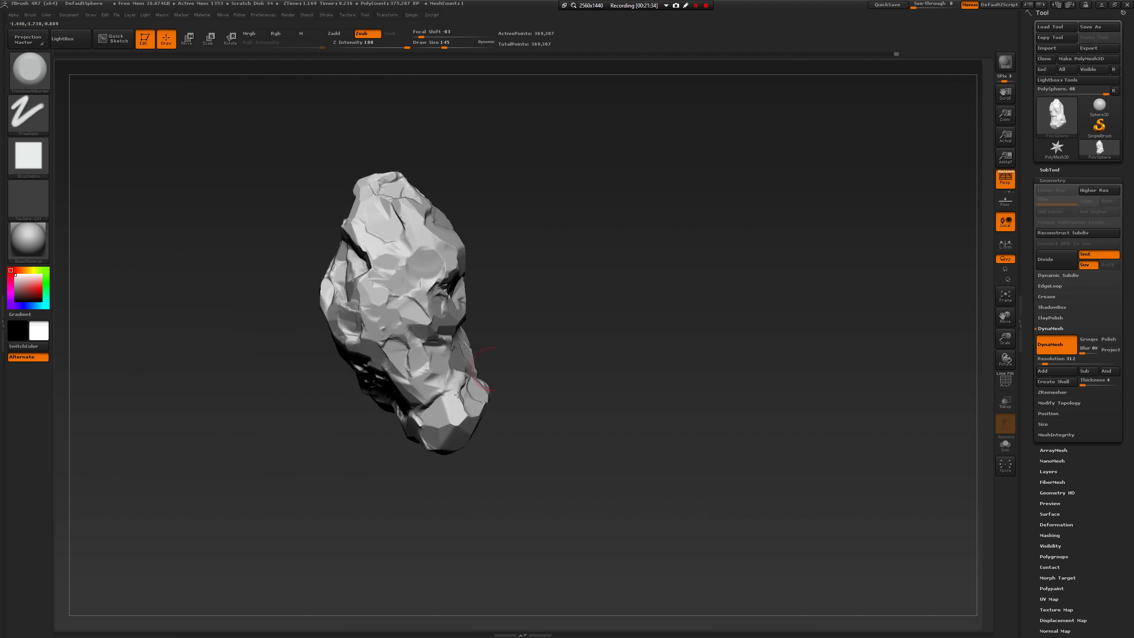
Set the draw size to 124 and trim facets on the rock's lower bulge and adjoining side edge.
key("space")
left_click_drag(404, 446, 400, 446)
mouse_move(445, 398)
left_mouse_down()
mouse_move(427, 404)
mouse_move(467, 382)
left_mouse_up()
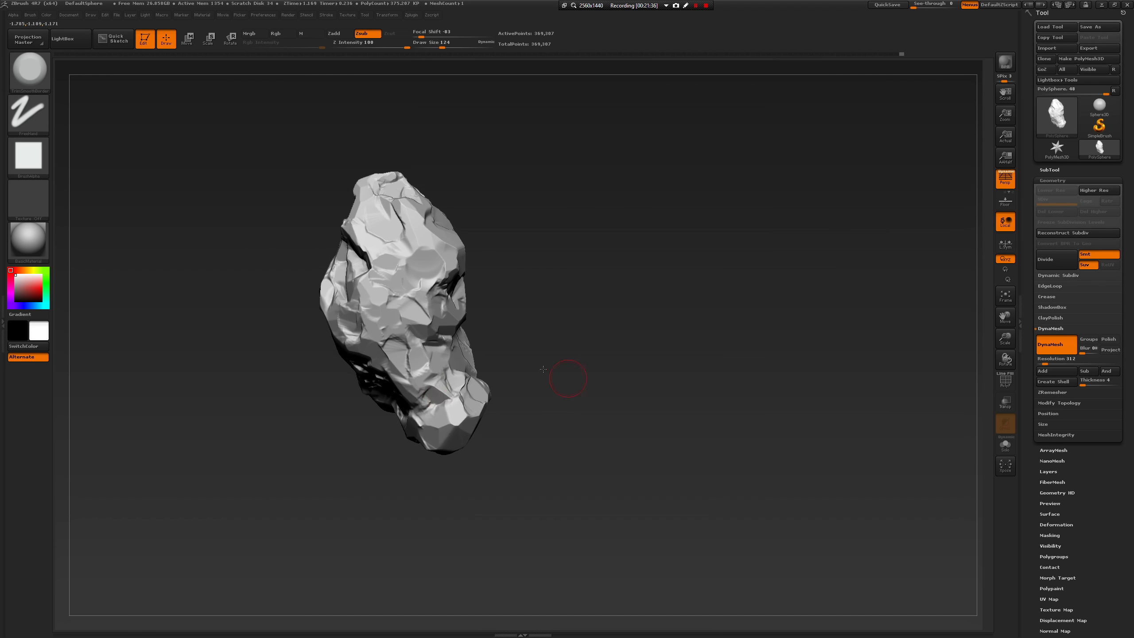
left_click_drag(568, 375, 505, 375)
left_click_drag(478, 376, 470, 362)
left_click_drag(623, 324, 531, 313)
mouse_move(493, 298)
left_mouse_down()
mouse_move(471, 288)
mouse_move(478, 244)
left_mouse_up()
Check the rock from several sides and duplicate it as a second subtool.
left_click_drag(640, 261, 521, 253)
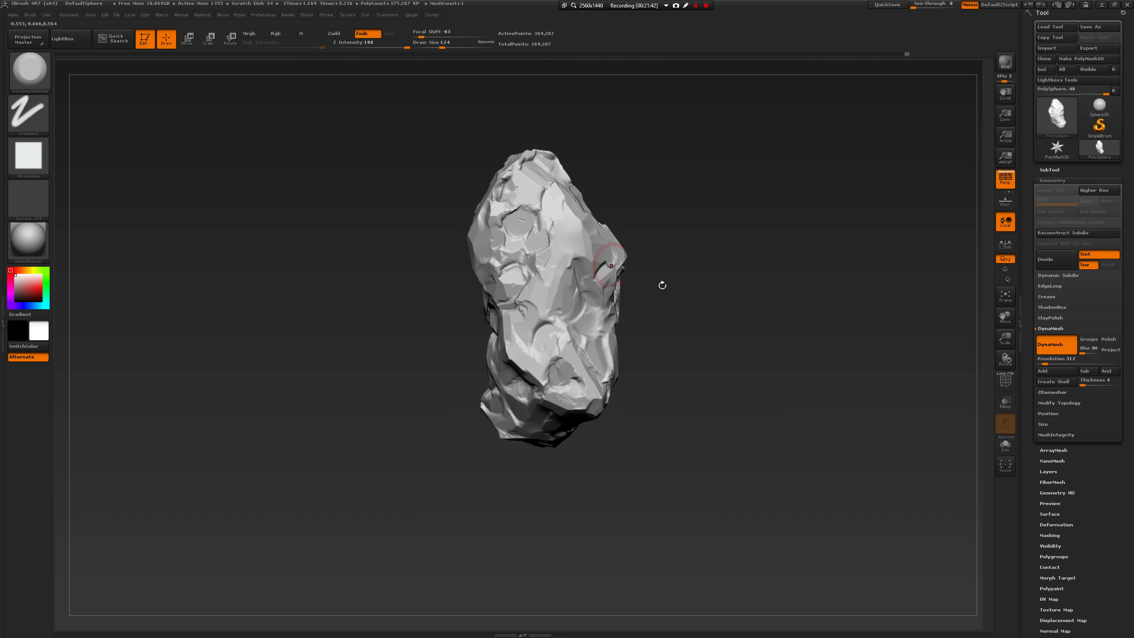
left_click_drag(661, 284, 676, 315)
left_click_drag(724, 264, 697, 267)
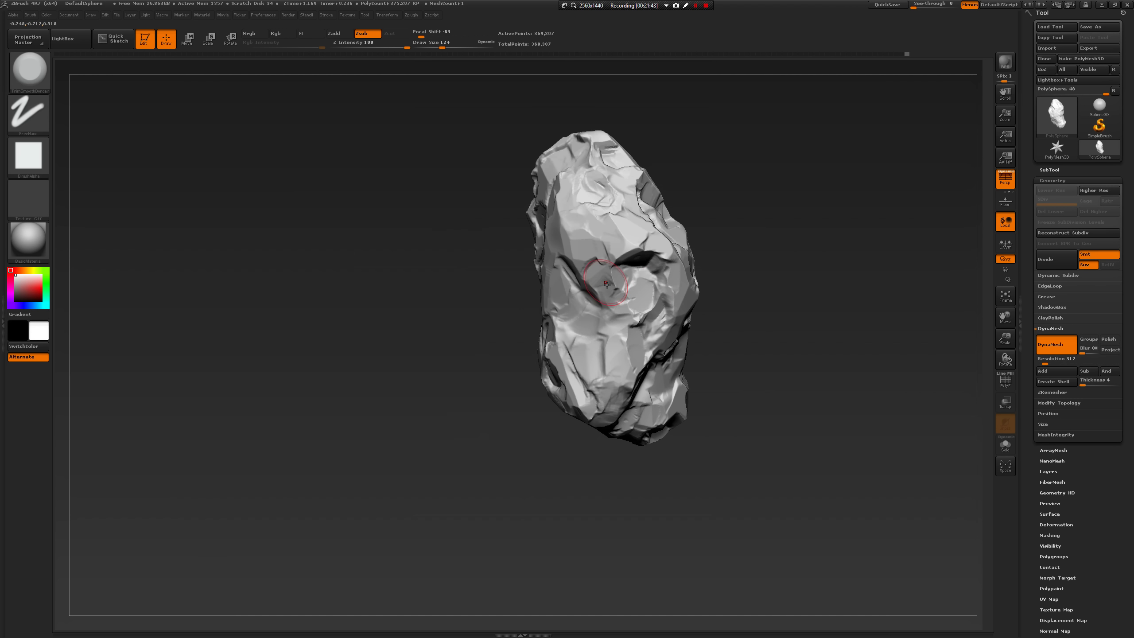
left_click_drag(767, 305, 727, 312)
left_click_drag(830, 288, 750, 314)
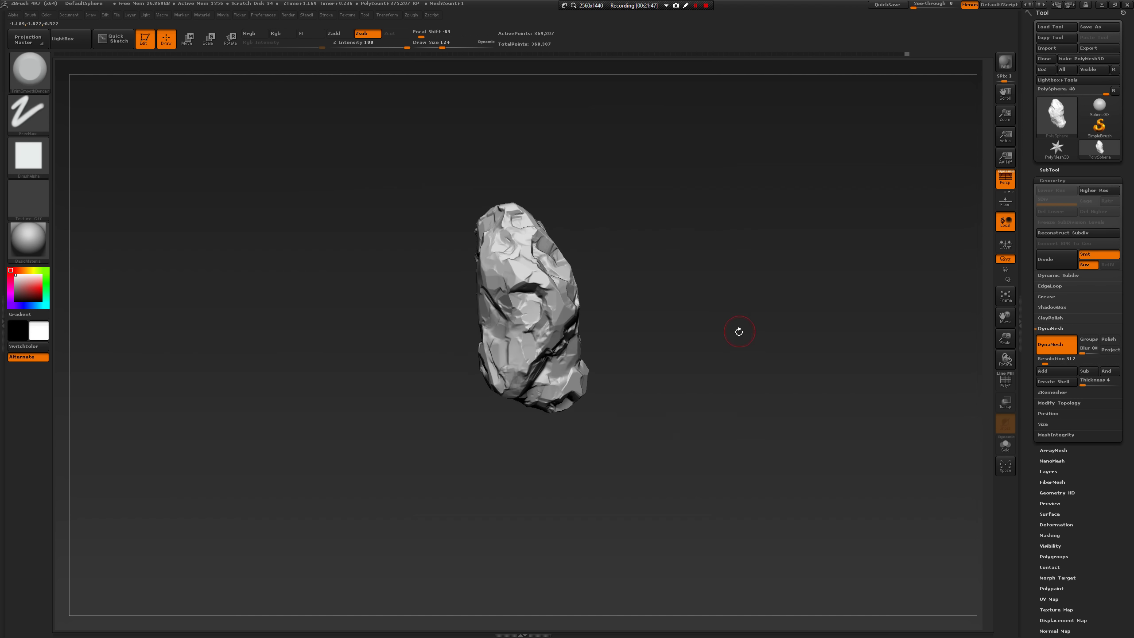
left_click_drag(699, 342, 750, 357)
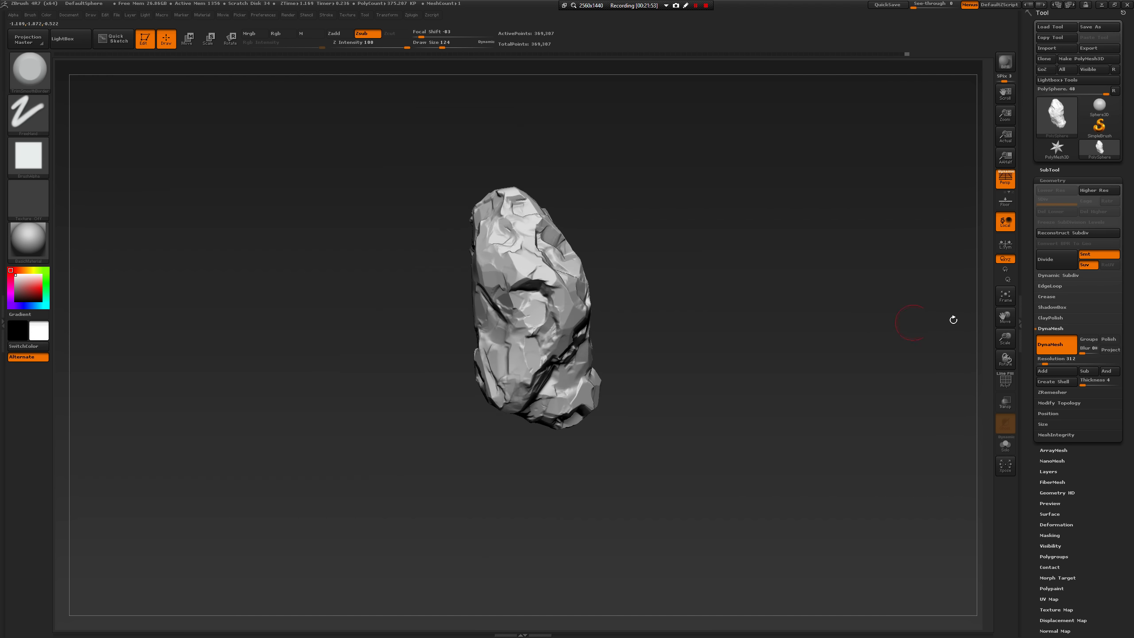
left_click(1050, 169)
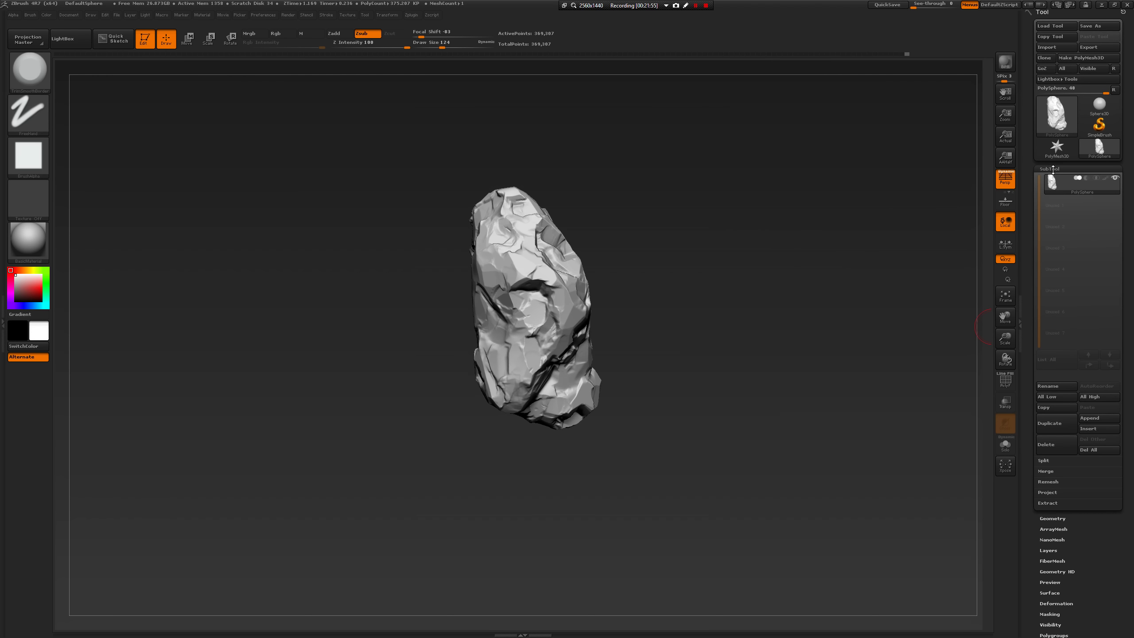
left_click(1053, 169)
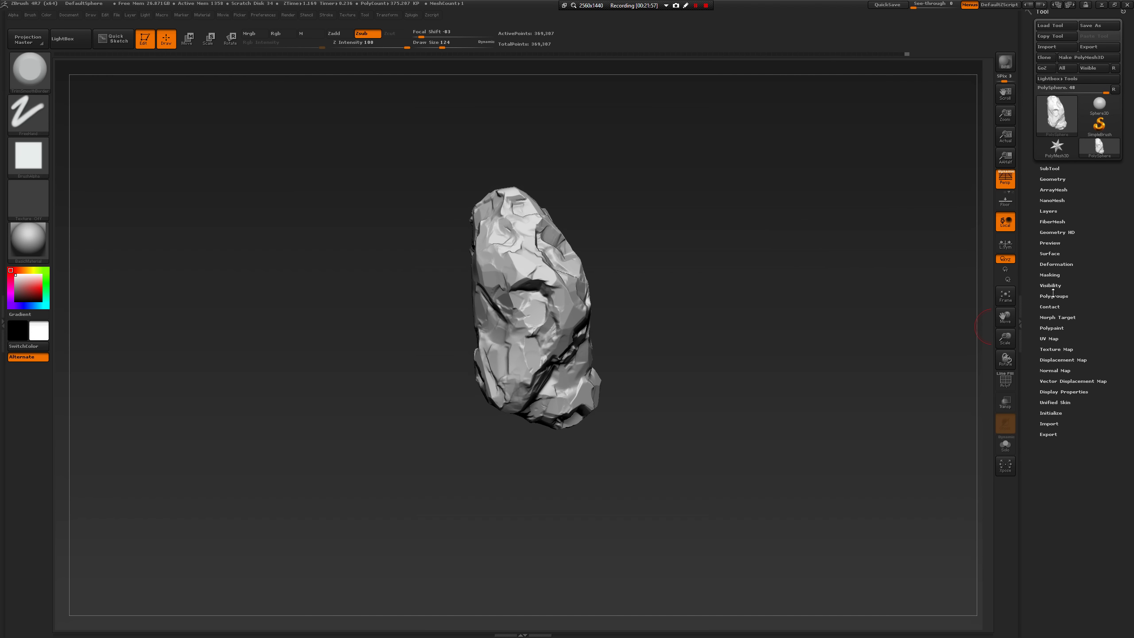
left_click(1053, 179)
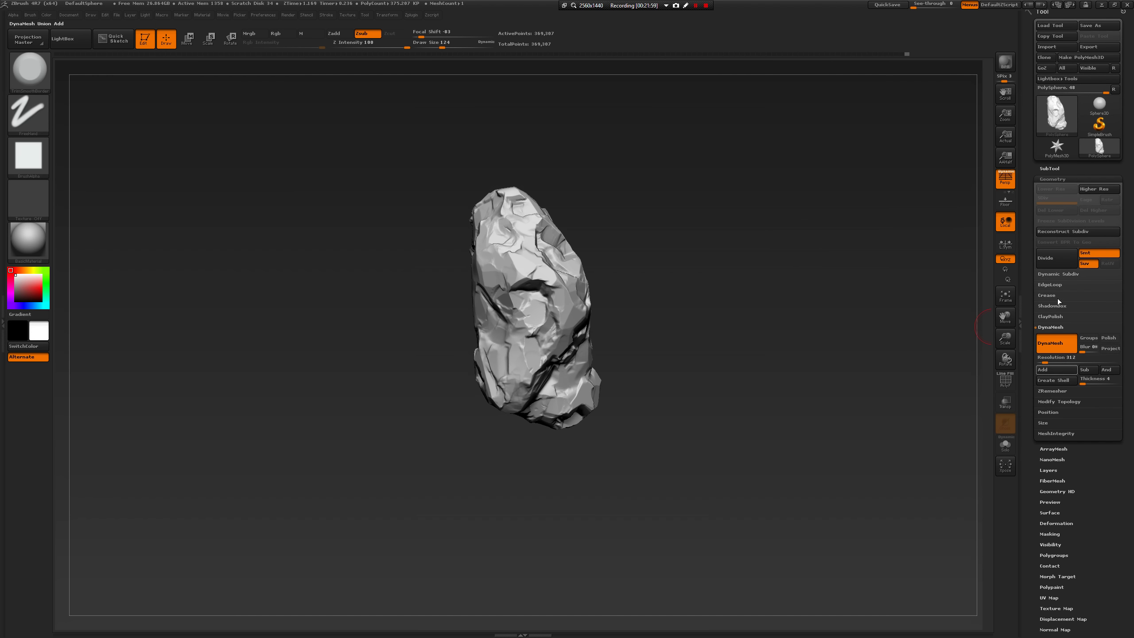
left_click(1050, 170)
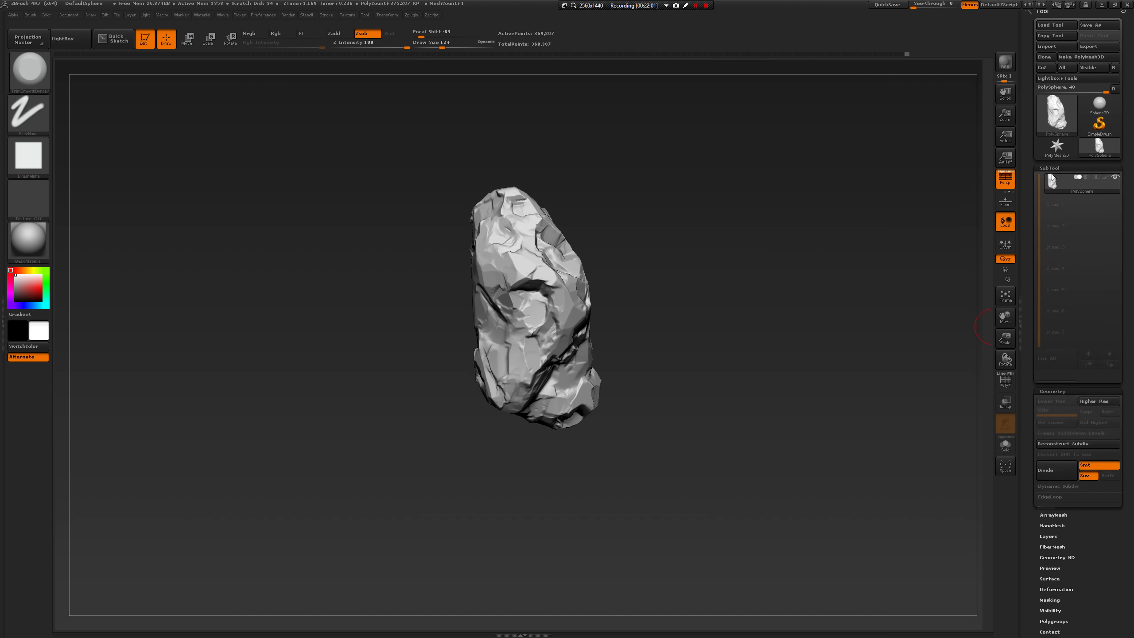
left_click(1054, 423)
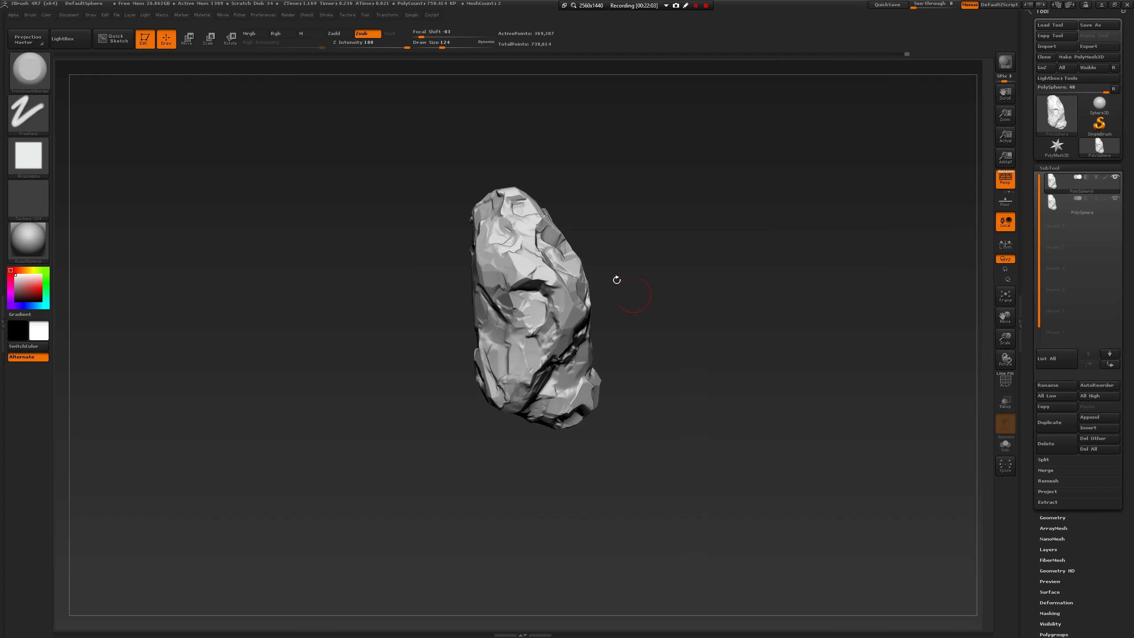
Use the Transpose line to move, rotate and slightly scale the duplicate so it overlaps the original rock's side.
key("w")
left_click_drag(517, 308, 663, 308, "shift")
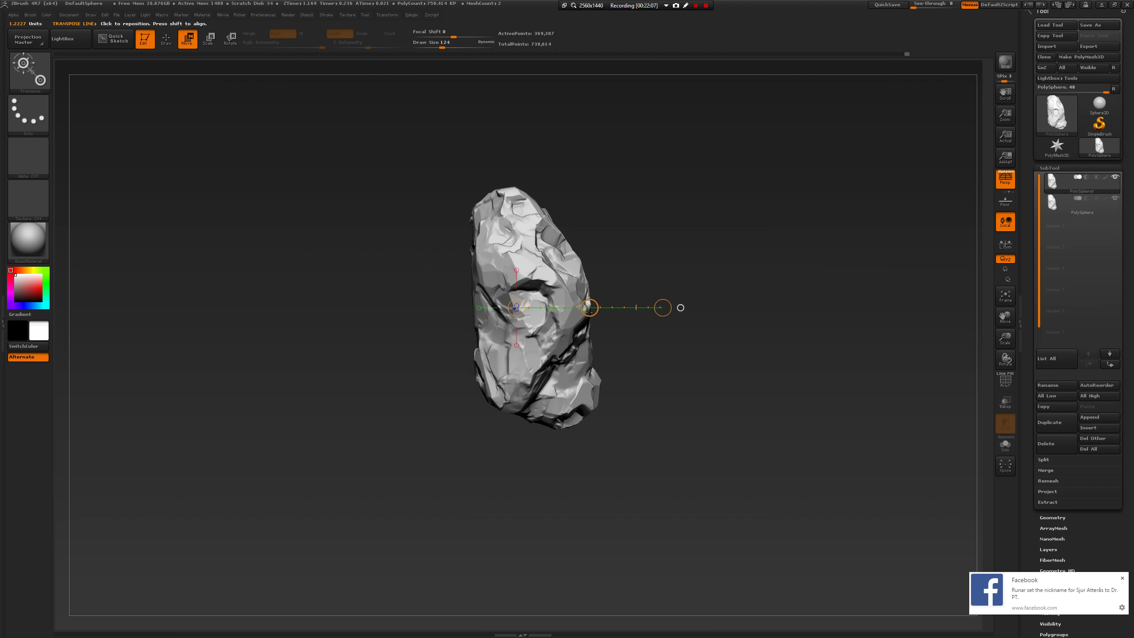
left_click(1123, 579)
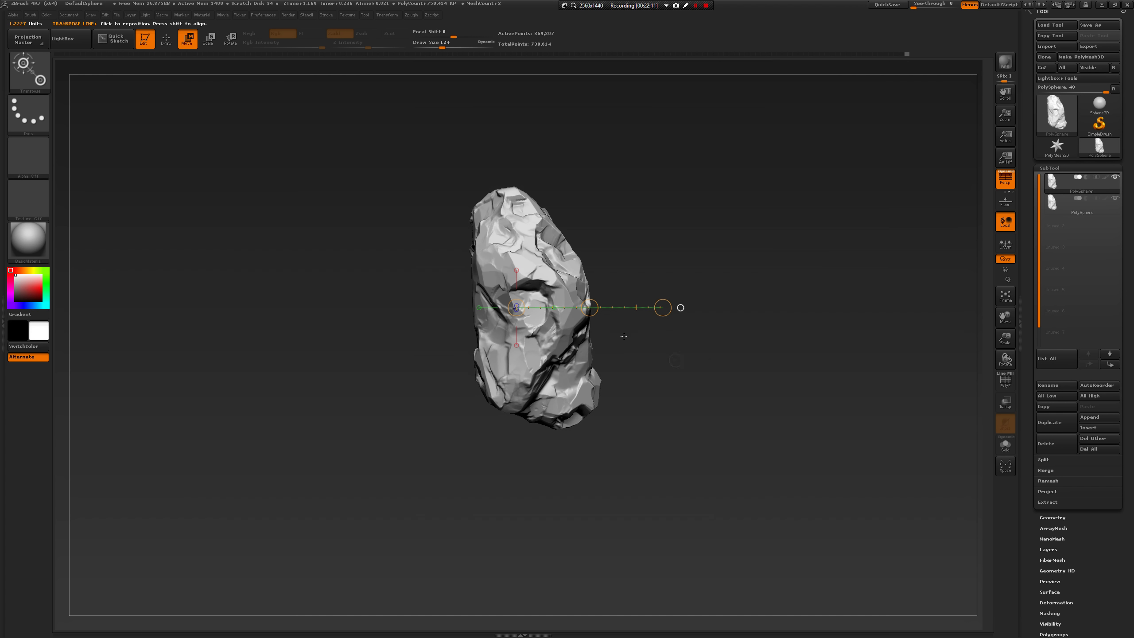
left_click_drag(624, 336, 595, 301)
left_click_drag(641, 249, 619, 264)
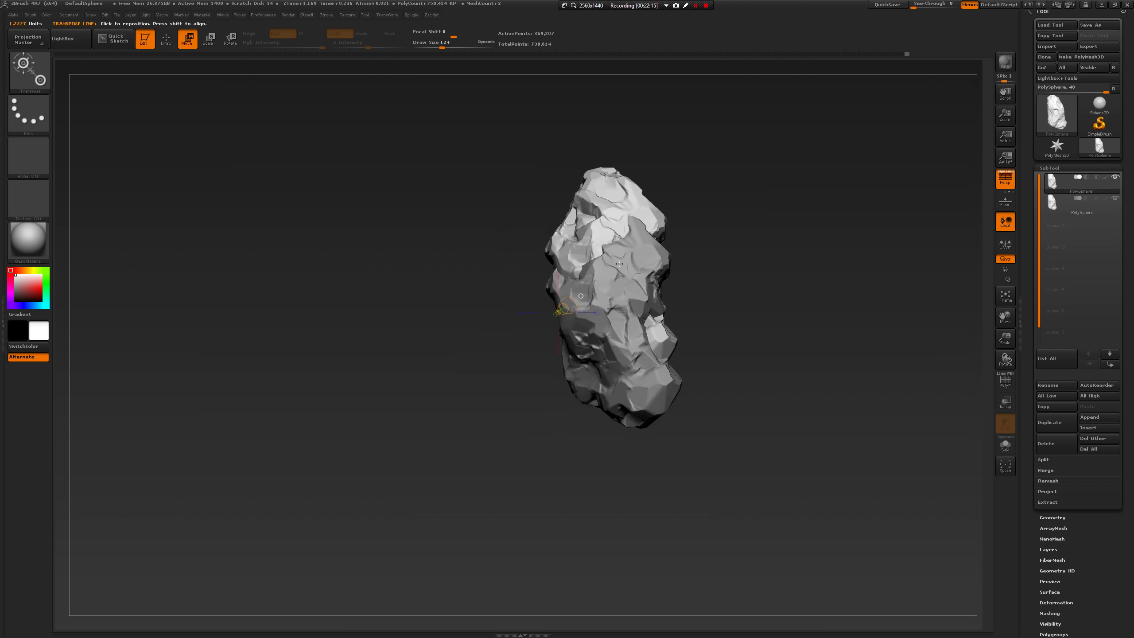
left_click_drag(625, 199, 563, 348)
key("r")
key("e")
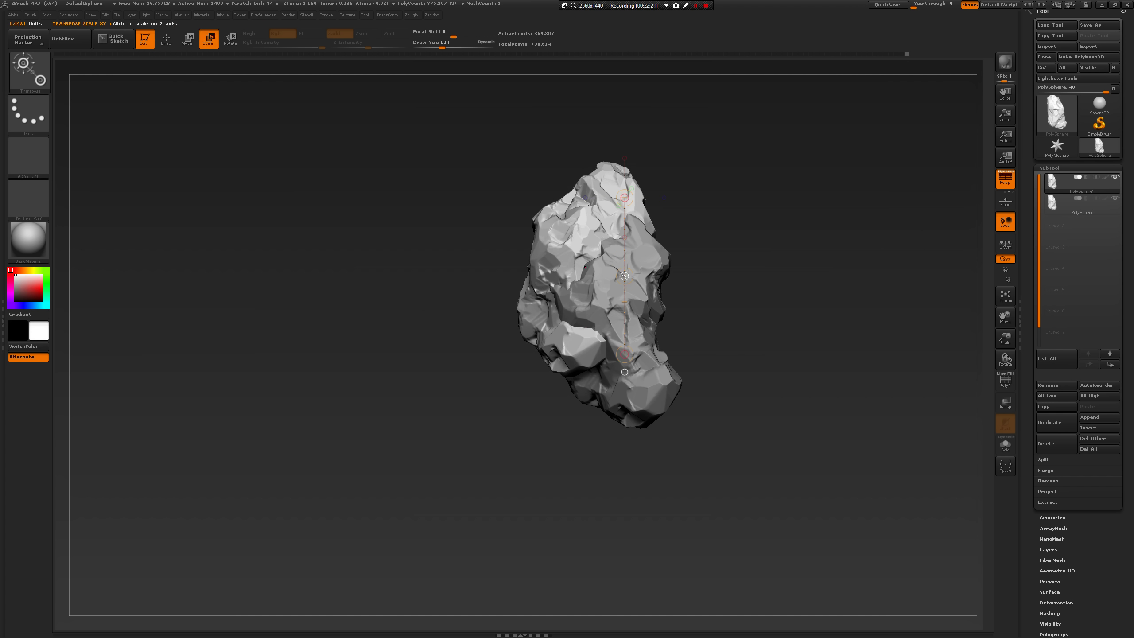
left_click_drag(617, 277, 619, 265)
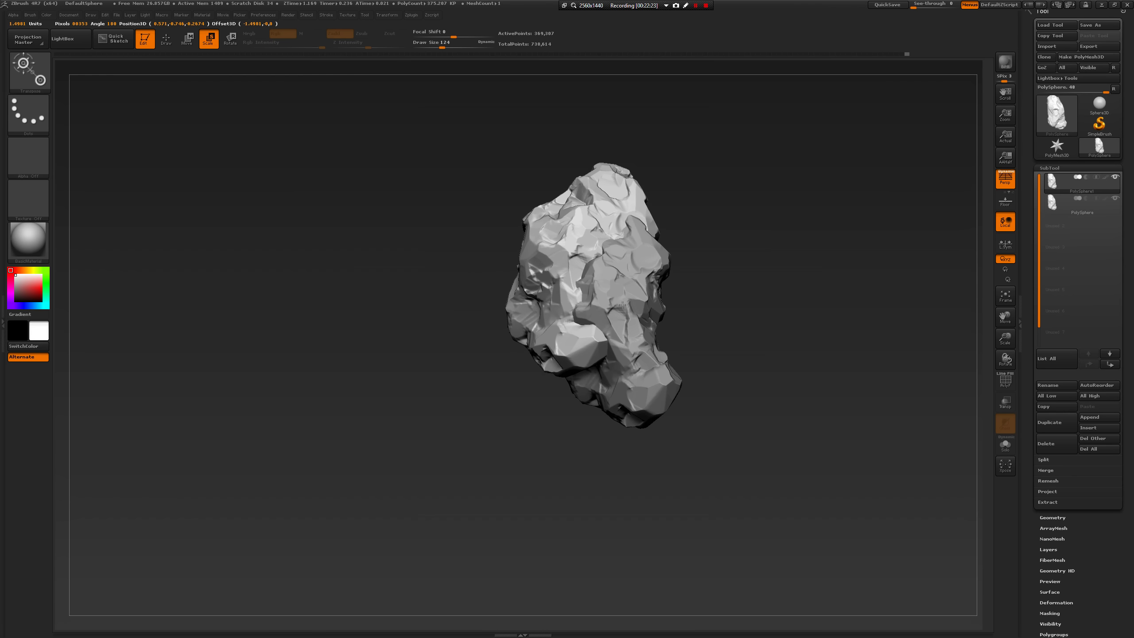
key("w")
right_click_drag(625, 286, 585, 302)
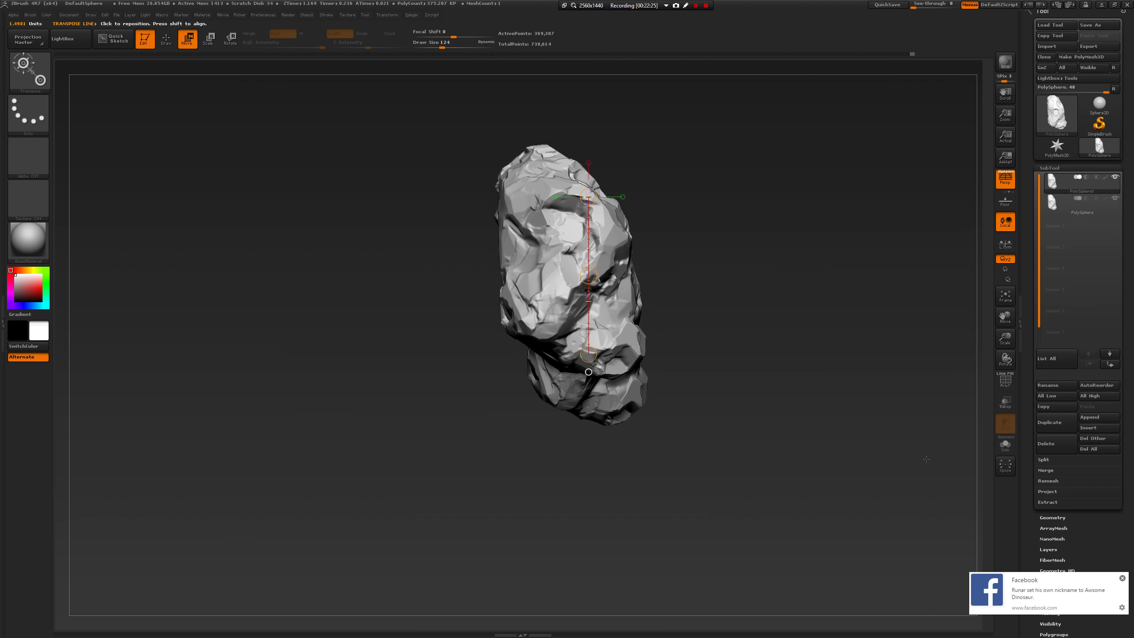
left_click(1124, 579)
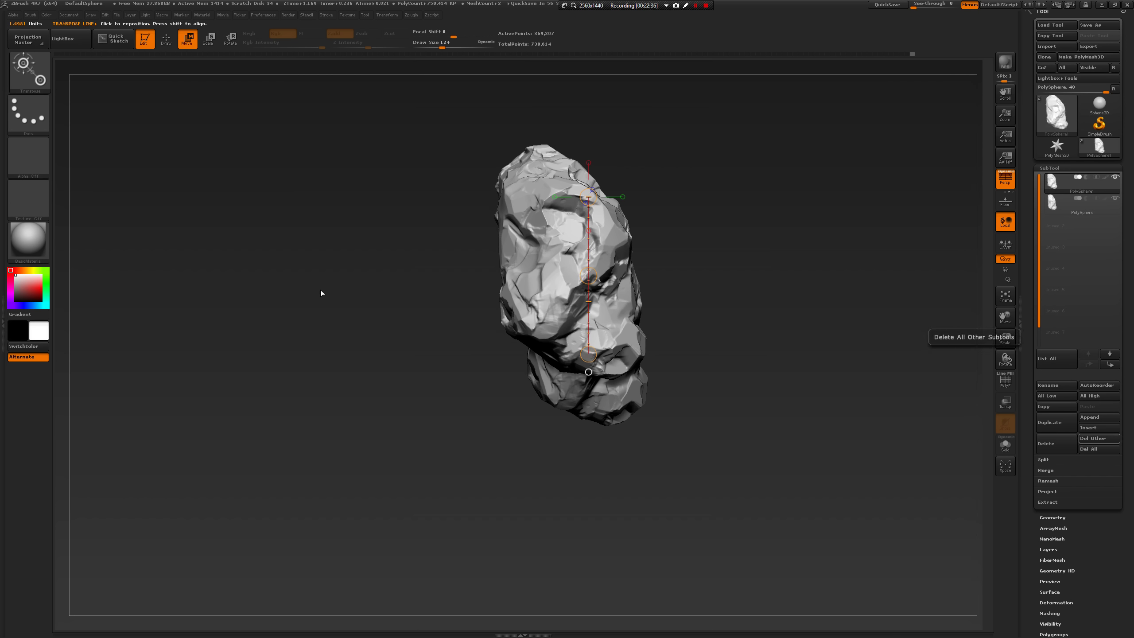
Duplicate the rock again, then move and rotate the new copy to the top of the cluster.
left_click_drag(844, 339, 758, 331)
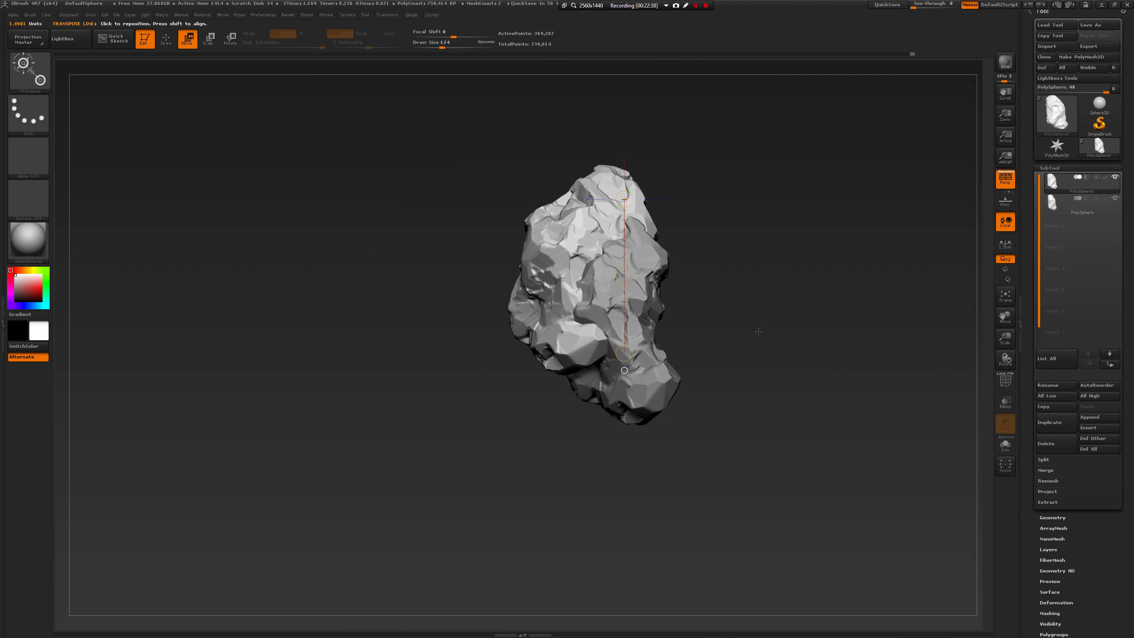
left_click_drag(836, 366, 806, 366)
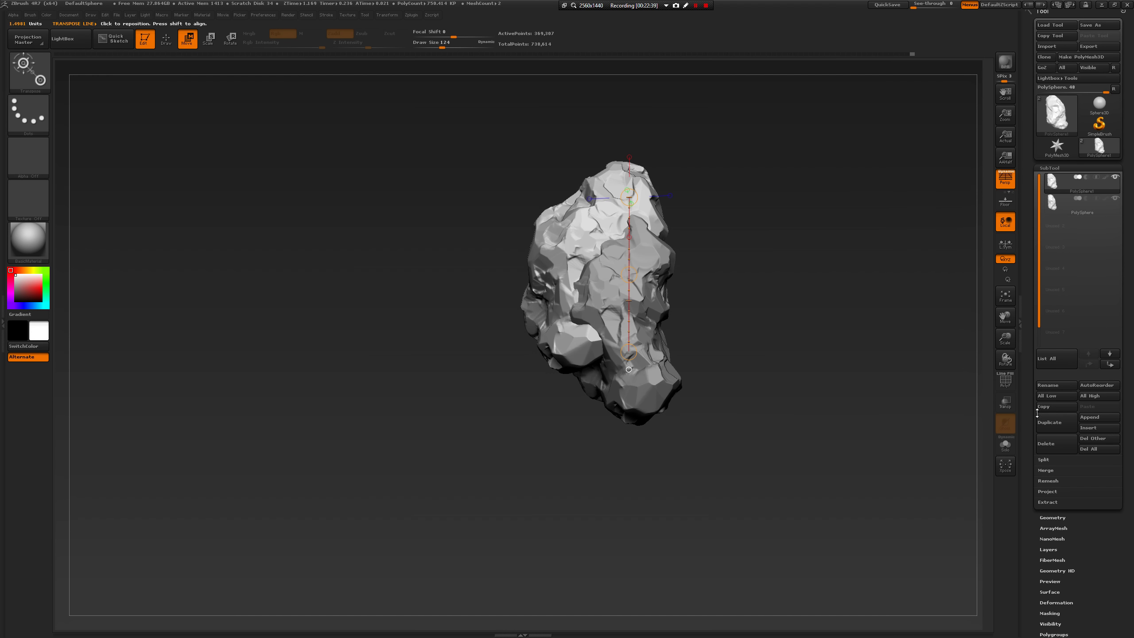
left_click(1062, 427)
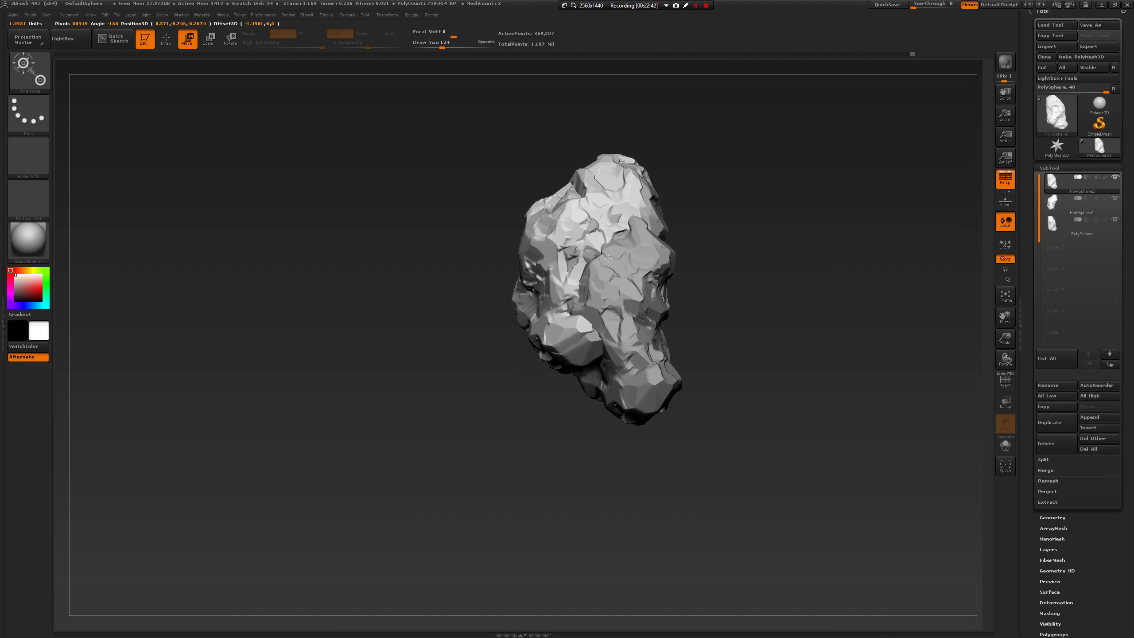
mouse_move(609, 259)
left_mouse_down()
mouse_move(685, 236)
mouse_move(674, 209)
left_mouse_up()
left_click_drag(755, 267, 710, 283)
key("r")
left_click_drag(648, 230, 620, 227)
key("w")
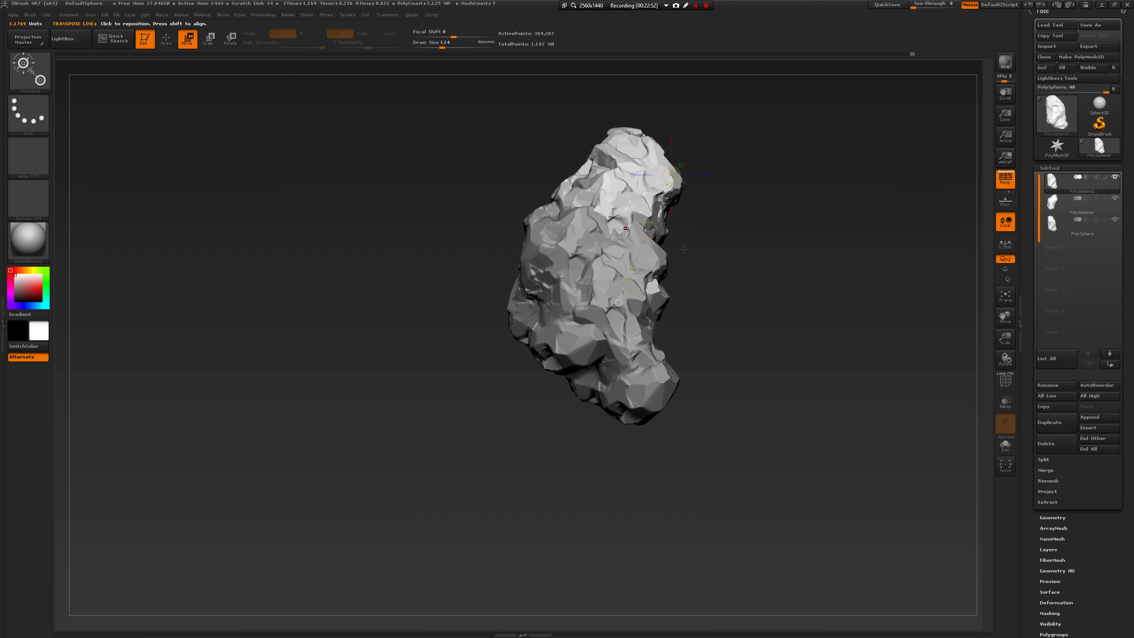
Rotate the topmost copy further with the Transpose line to vary its angle against the other rocks.
left_click_drag(736, 286, 790, 294)
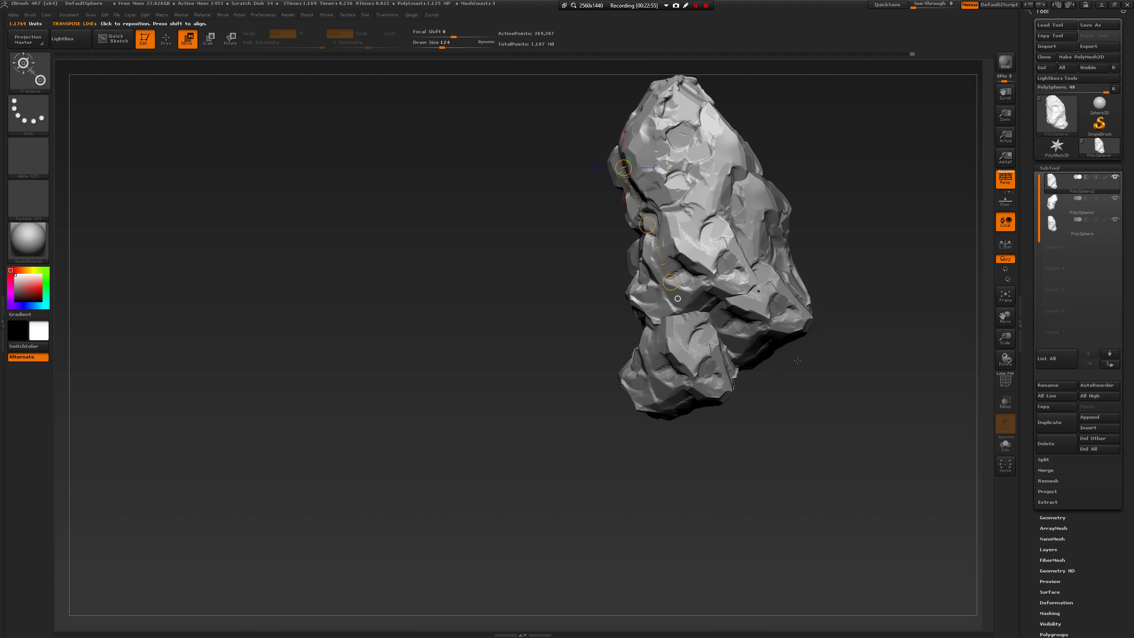
left_click_drag(797, 360, 660, 282)
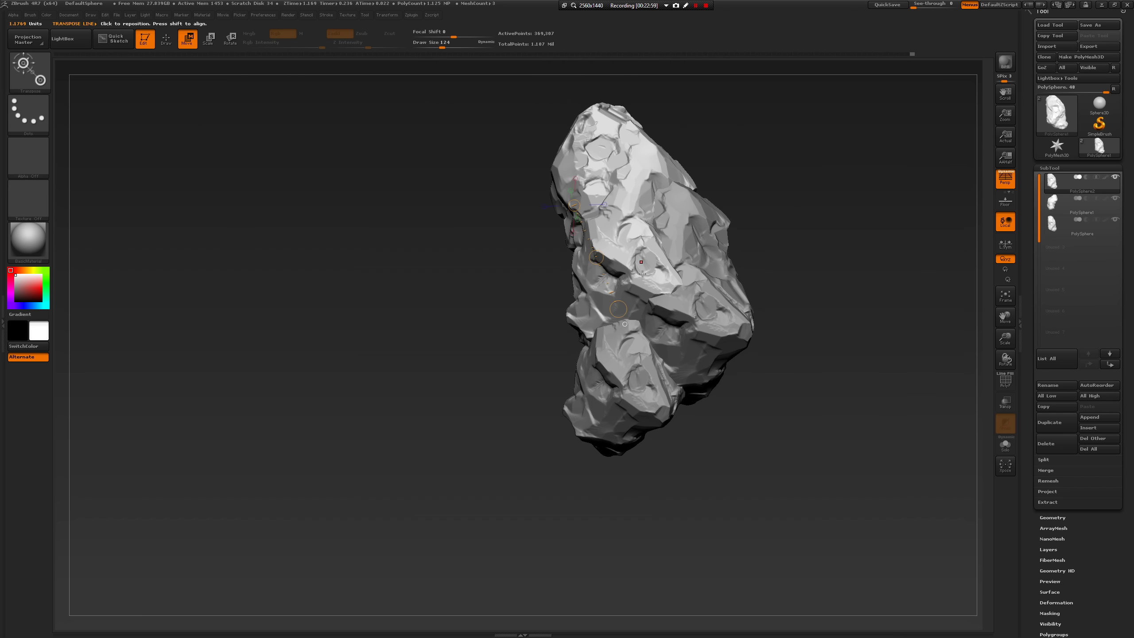
left_click_drag(544, 398, 628, 314)
key("r")
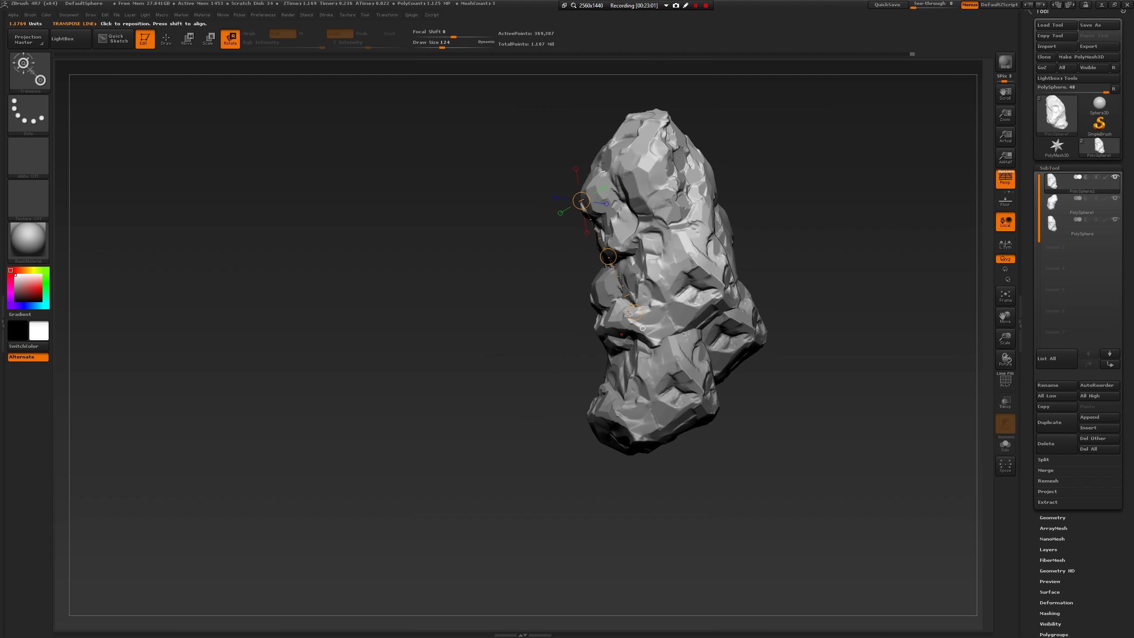
key("e")
key("r")
mouse_move(608, 257)
left_mouse_down()
mouse_move(615, 240)
mouse_move(573, 78)
left_mouse_up()
left_click_drag(500, 265, 598, 257)
key("w")
right_click_drag(598, 257, 687, 305)
Select the second rock copy, move it down in front of the cluster, and rotate it with the Transpose line.
left_click(687, 305, "alt")
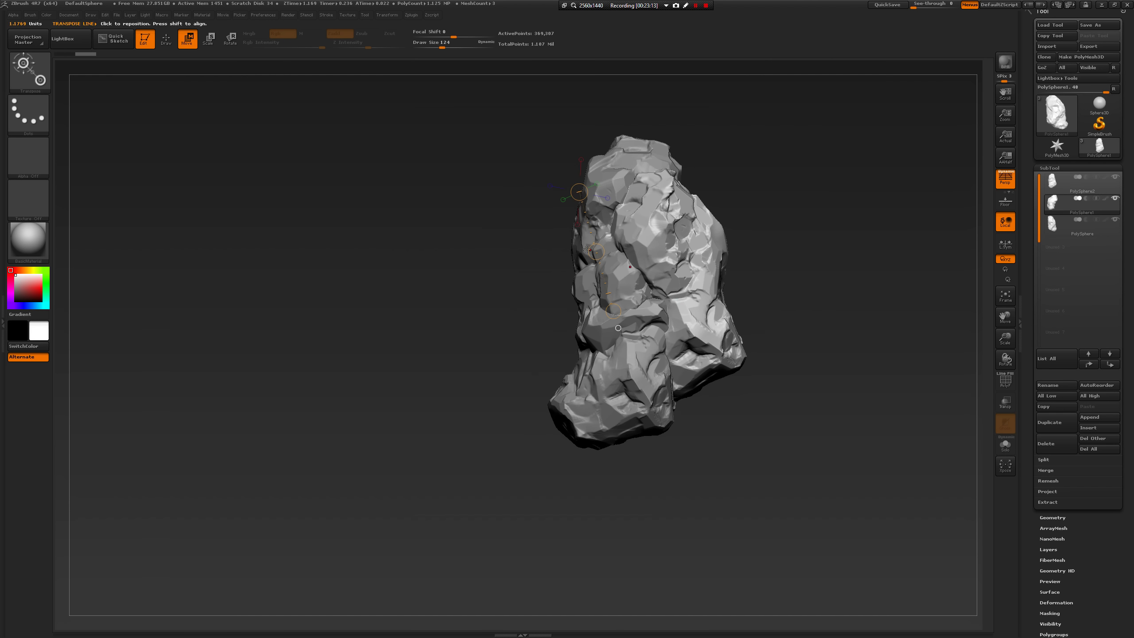
left_click_drag(594, 251, 546, 487)
key("r")
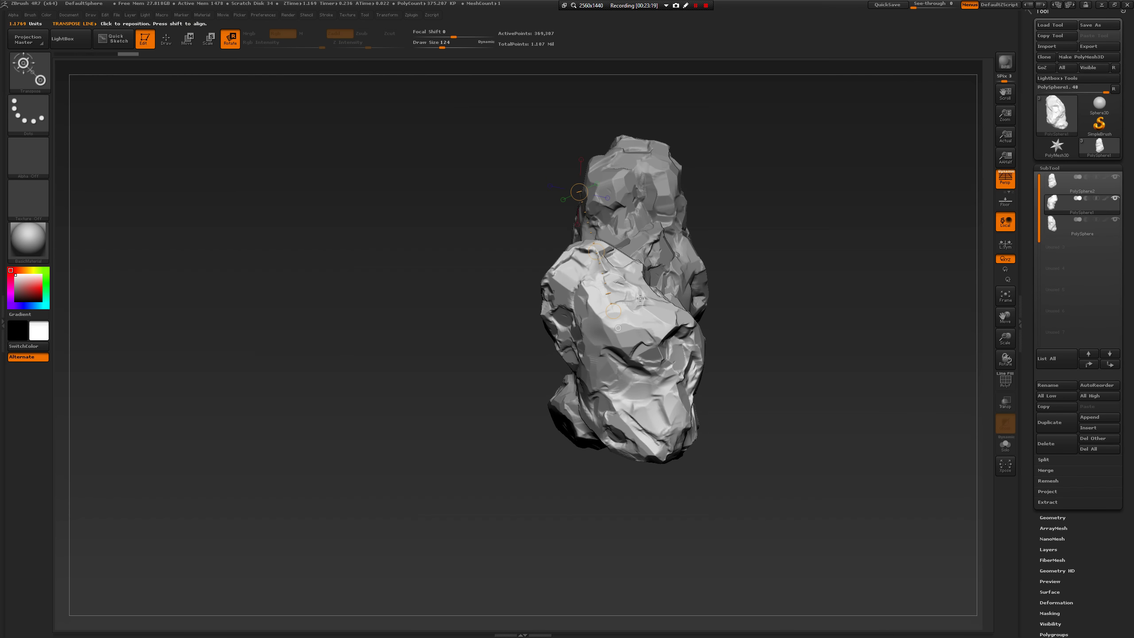
left_click_drag(570, 196, 770, 269)
key("w")
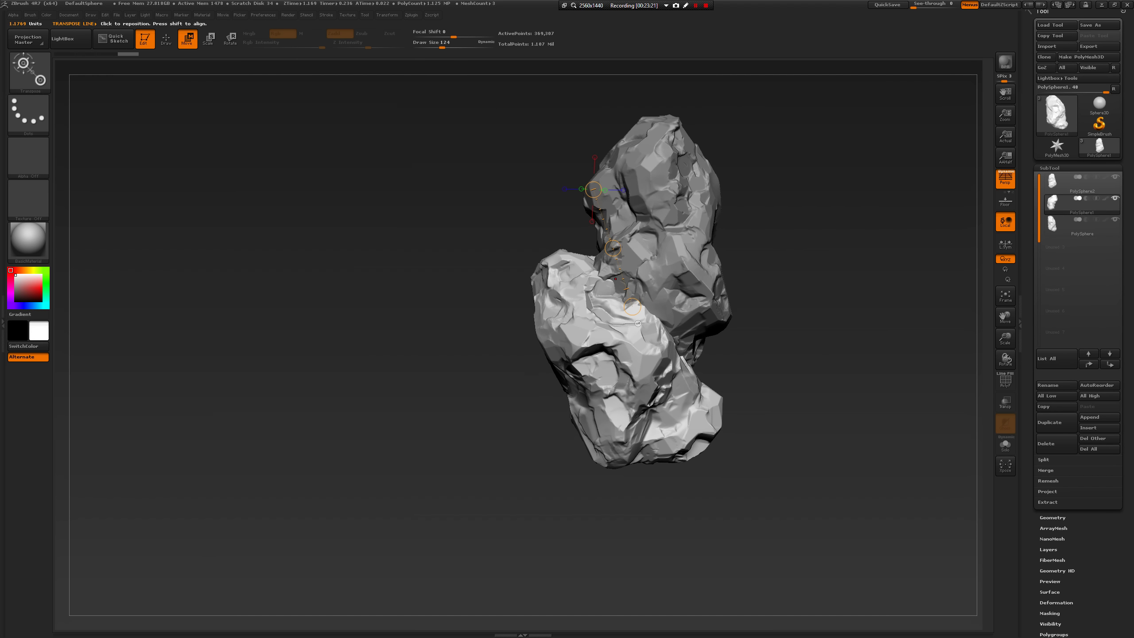
Reposition the selected rock copy so it overlaps more closely with the cluster's front.
left_click_drag(619, 247, 577, 335)
left_click_drag(694, 332, 946, 314)
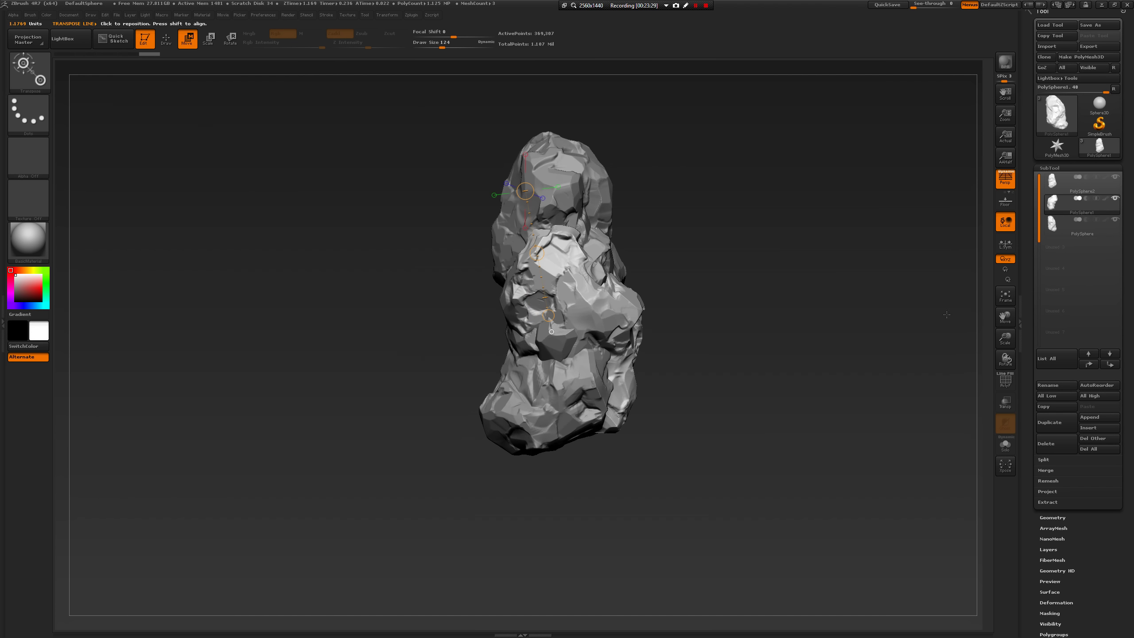
Duplicate the selected rock, scale the copy down, and move it onto the middle of the cluster.
left_click(1061, 419)
key("r")
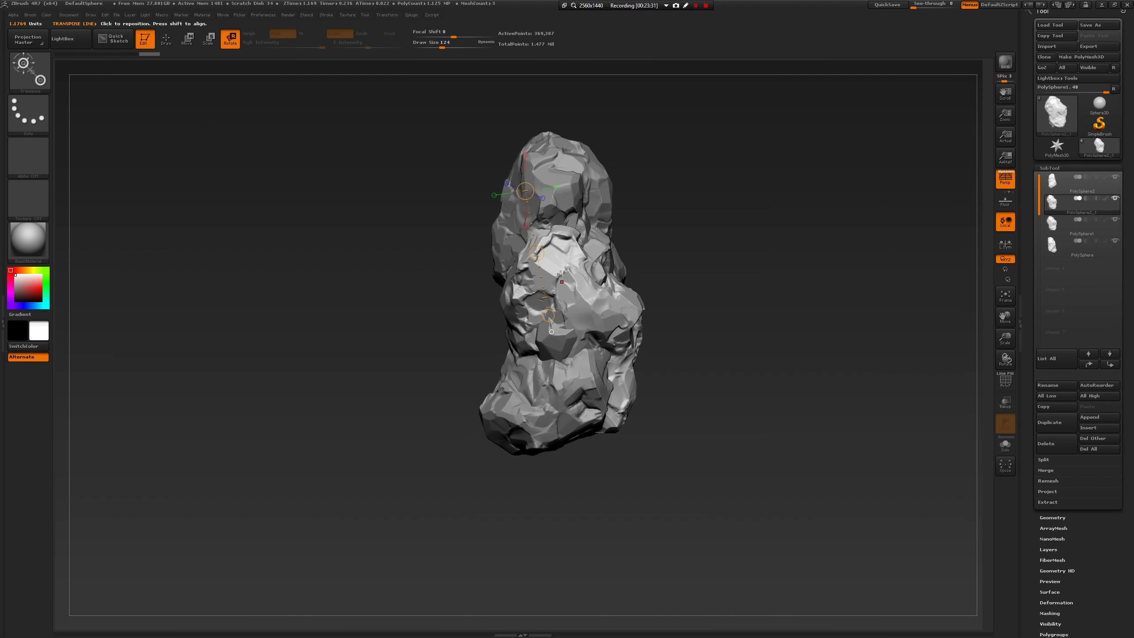
key("e")
left_click_drag(589, 286, 625, 300)
key("r")
key("e")
key("w")
left_click_drag(684, 278, 656, 295)
right_click_drag(656, 295, 625, 304)
left_click_drag(585, 343, 579, 347)
right_click_drag(491, 368, 547, 349)
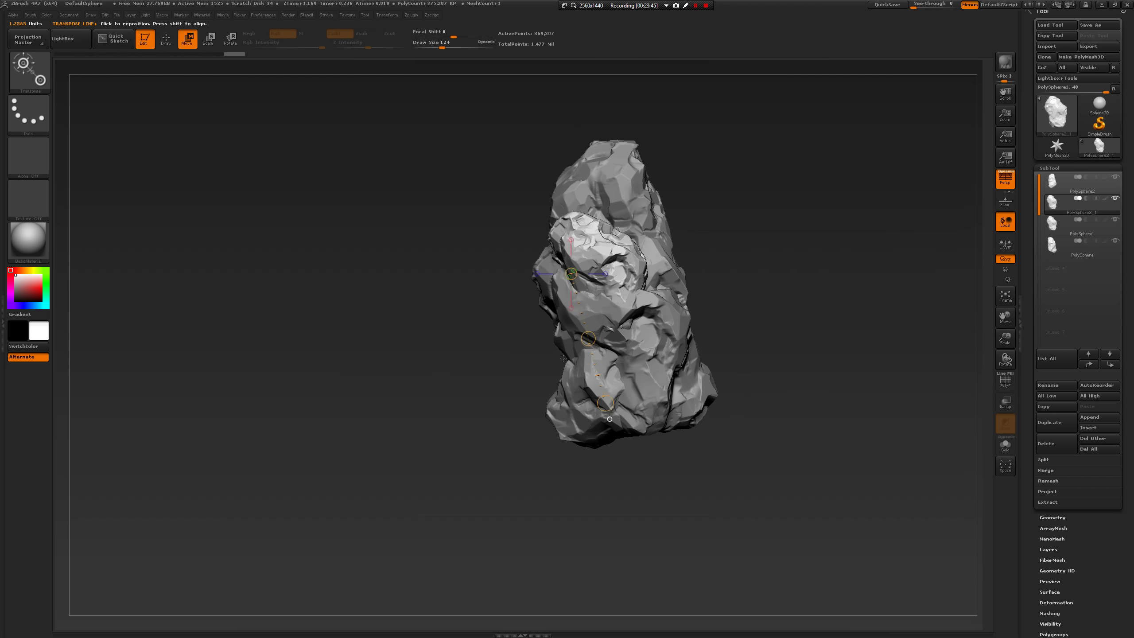
Rotate the small copy slightly and move it with the Transpose line until it is embedded in the cluster's side.
key("r")
mouse_move(588, 338)
left_mouse_down()
mouse_move(601, 338)
mouse_move(592, 347)
left_mouse_up()
key("w")
right_click_drag(558, 344, 610, 334)
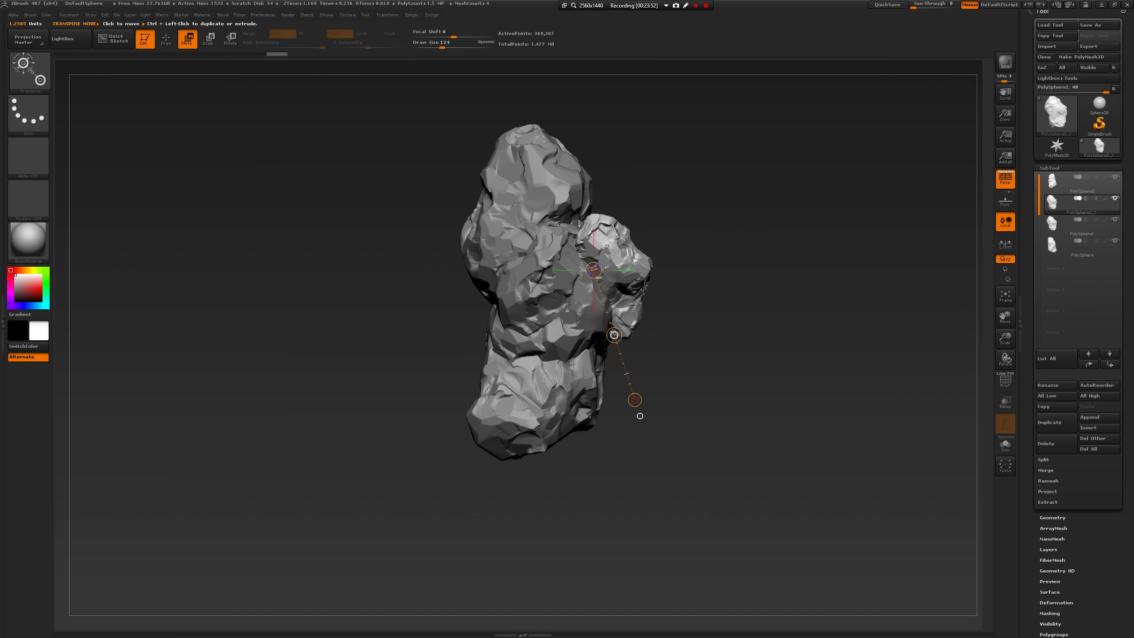
left_click_drag(637, 414, 590, 415)
left_click_drag(831, 412, 1010, 454)
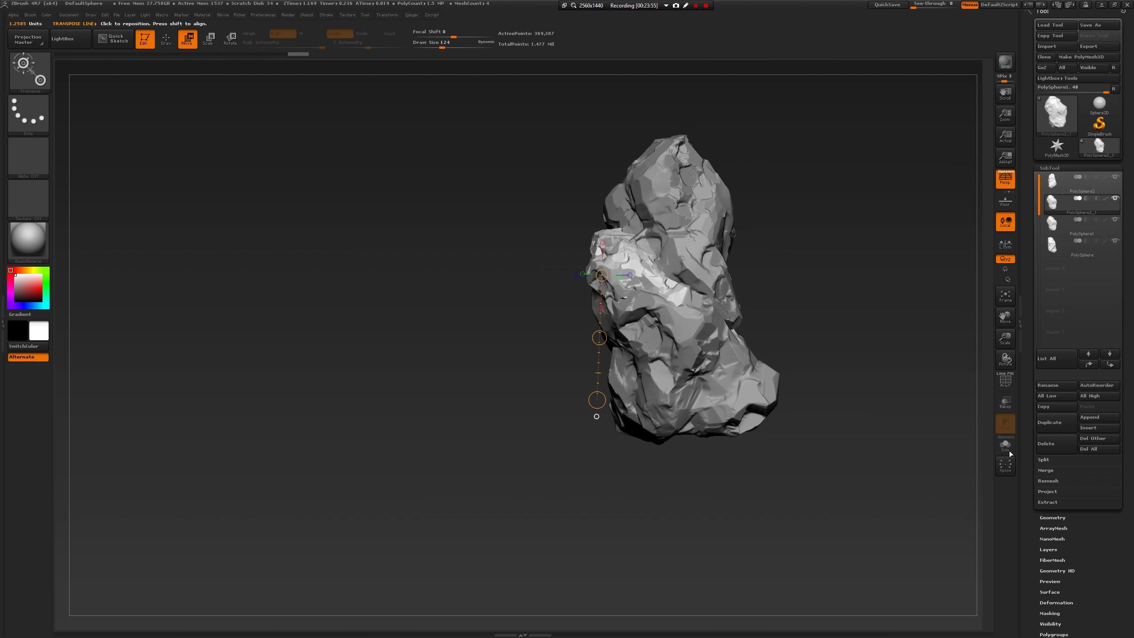
Duplicate the small rock and move the new copy out to the opposite side of the cluster.
left_click(1050, 424)
left_click_drag(598, 338, 663, 339)
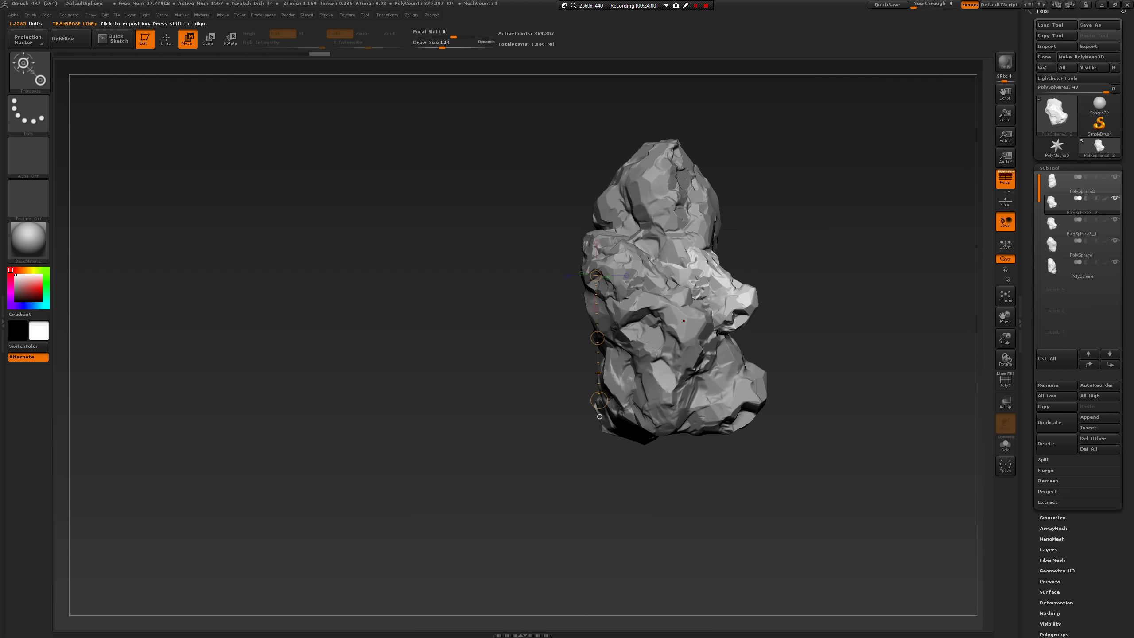
left_click_drag(804, 341, 751, 336)
key("e")
key("r")
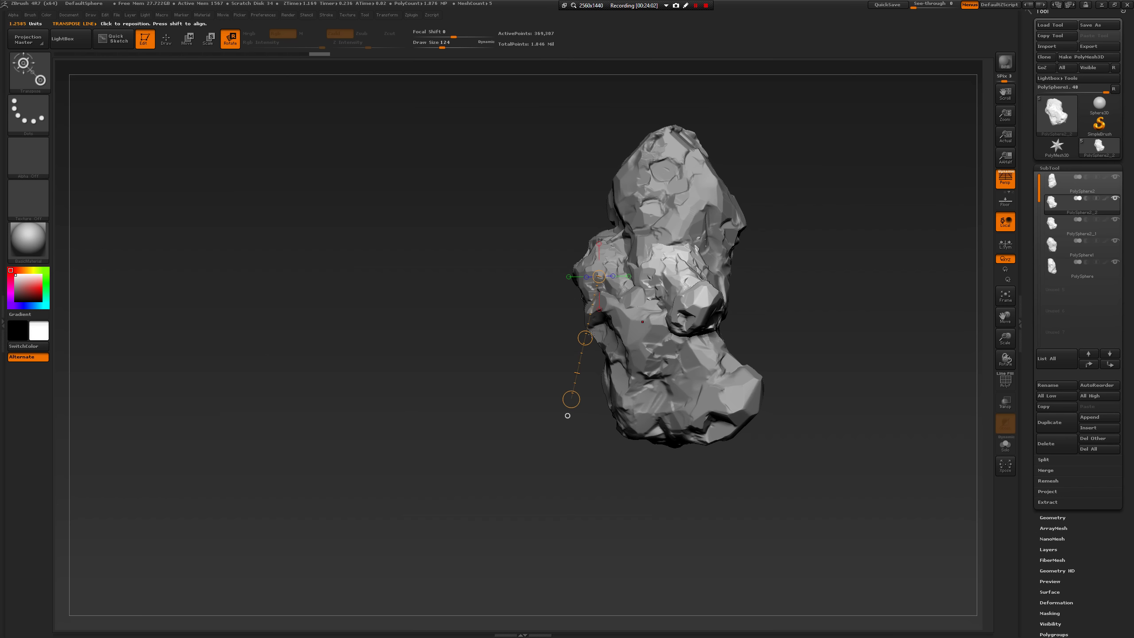
left_click_drag(584, 338, 583, 383)
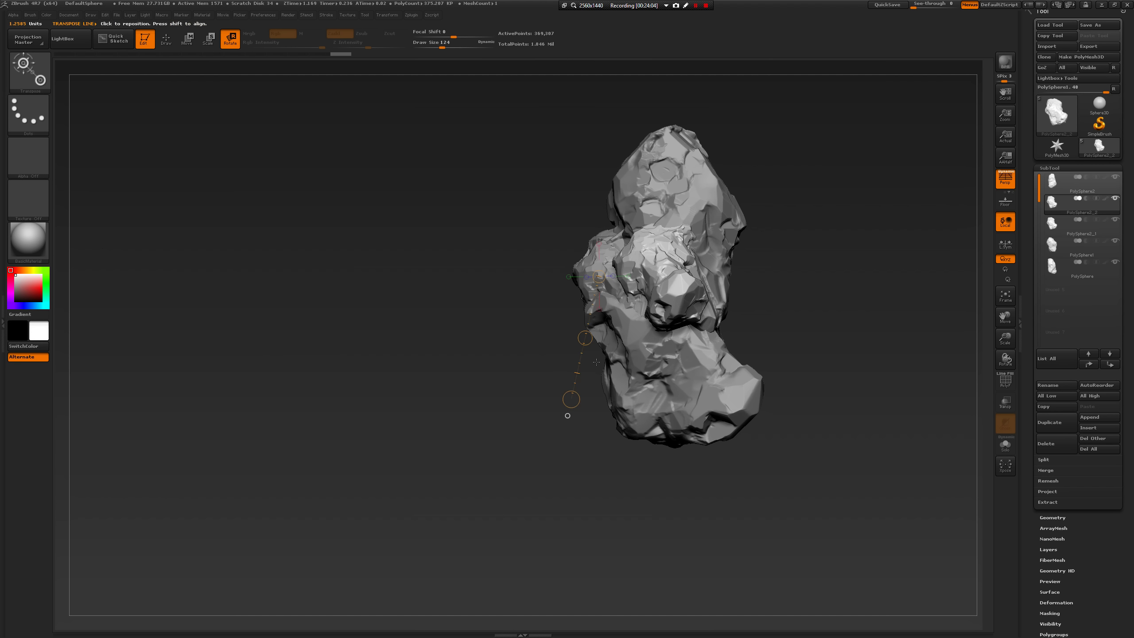
key("ctrl+z")
mouse_move(652, 271)
left_mouse_down()
mouse_move(707, 329)
mouse_move(706, 391)
mouse_move(828, 476)
mouse_move(831, 442)
left_mouse_up()
left_click_drag(831, 442, 759, 328)
key("w")
left_click_drag(840, 314, 745, 298)
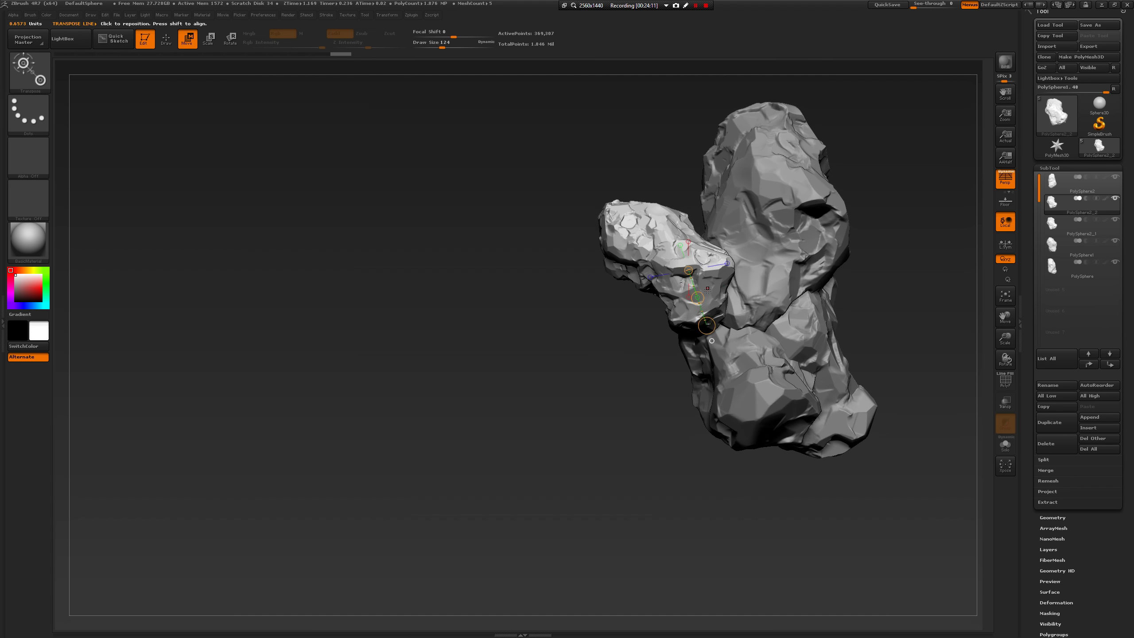
Rotate the new small copy more upright and rescale it with the Transpose line.
key("r")
mouse_move(647, 229)
left_mouse_down()
mouse_move(710, 323)
mouse_move(638, 341)
left_mouse_up()
key("e")
left_click_drag(678, 276, 621, 315)
left_click_drag(565, 357, 623, 358)
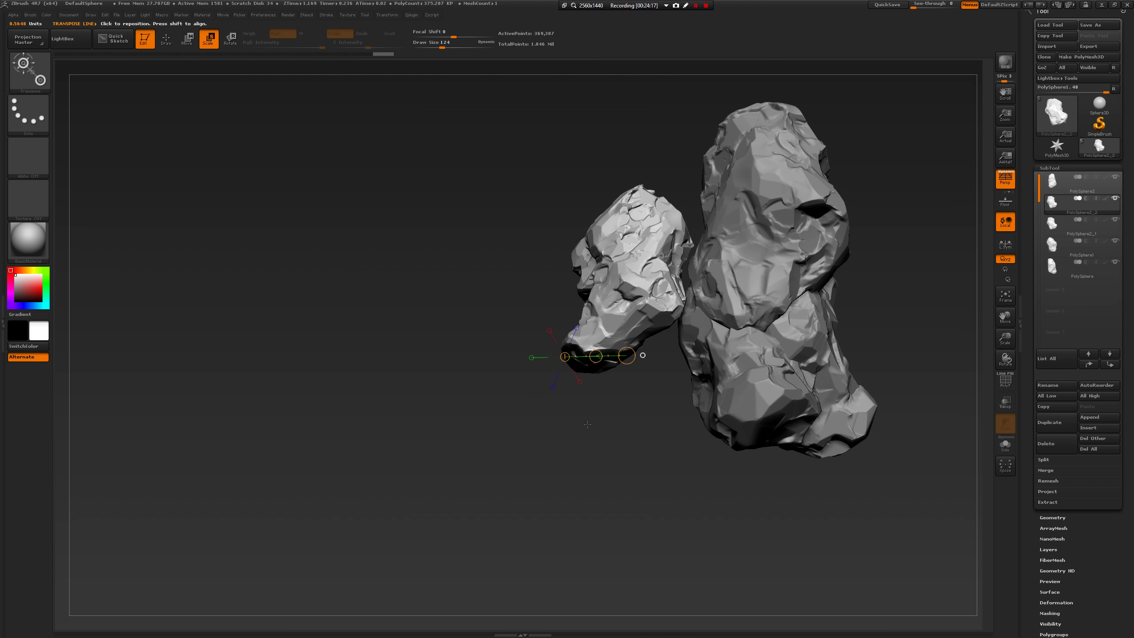
mouse_move(491, 413)
left_mouse_down()
mouse_move(668, 431)
mouse_move(664, 380)
left_mouse_up()
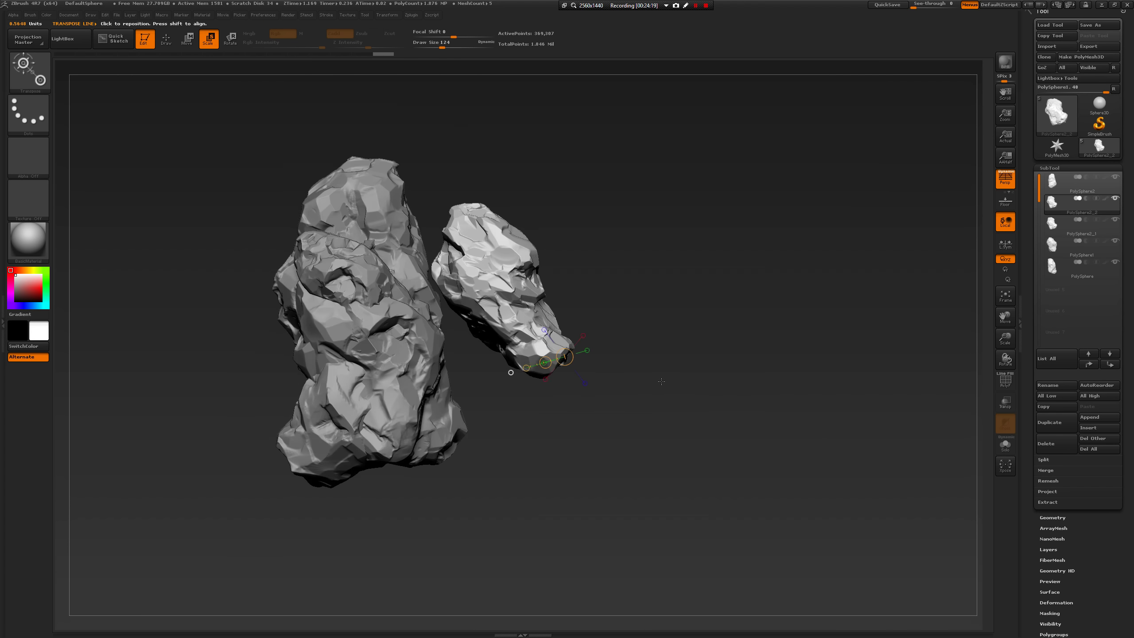
Draw a Transpose line along the detached copy and move the copy into the cluster's side.
key("w")
left_click_drag(496, 251, 549, 358)
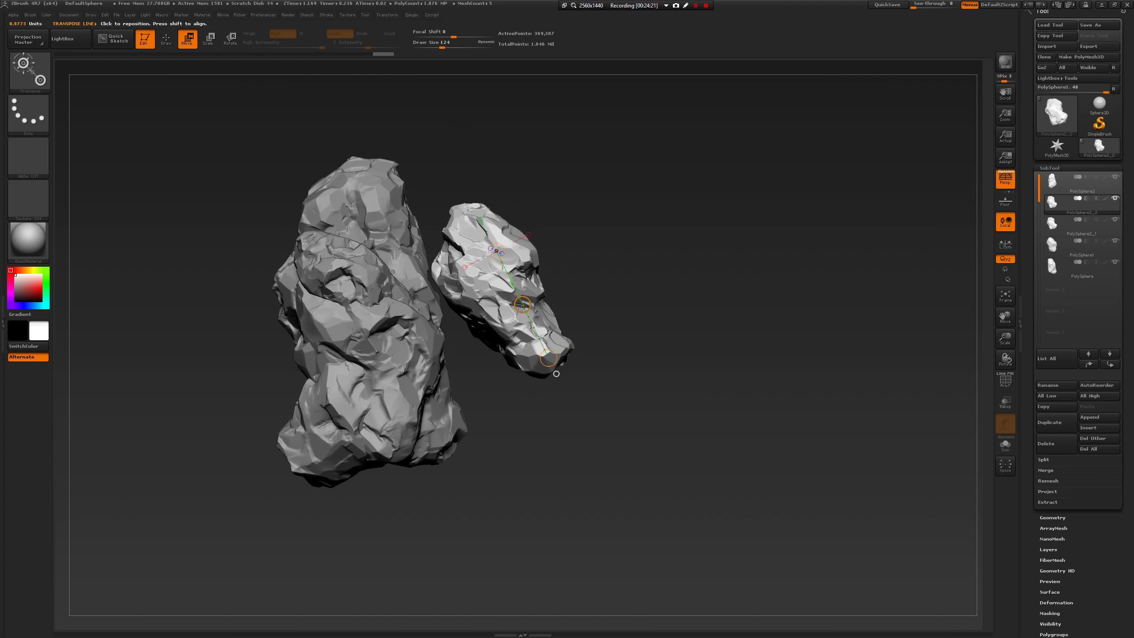
left_click_drag(521, 308, 443, 331)
left_click_drag(599, 318, 345, 331)
left_click_drag(267, 333, 275, 330)
left_click_drag(187, 384, 330, 418)
left_click_drag(623, 288, 598, 297)
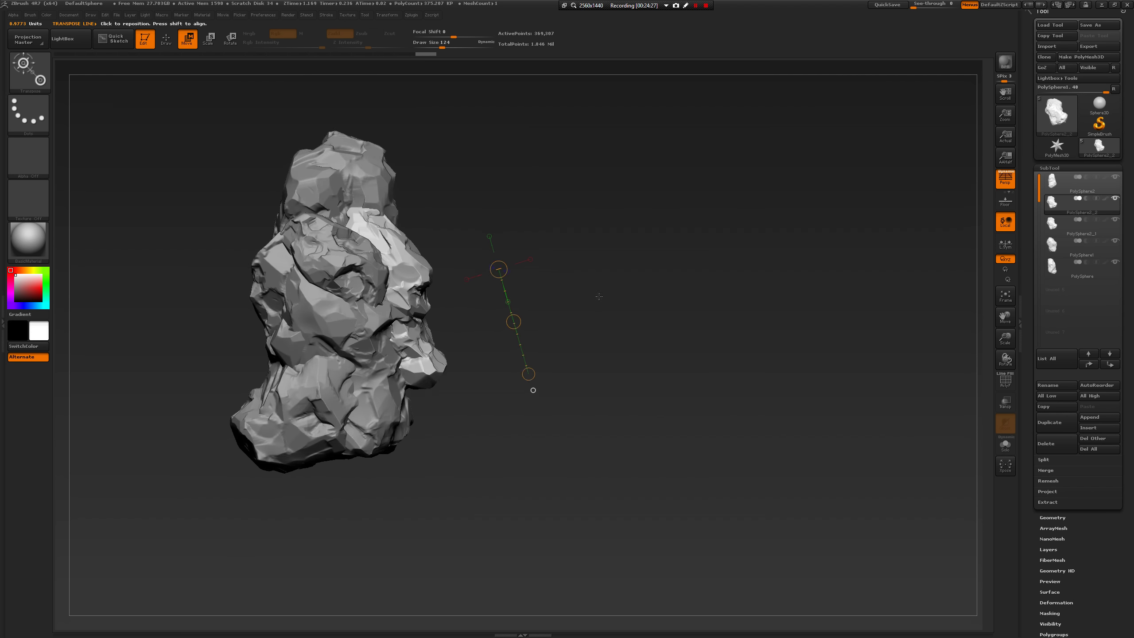
mouse_move(511, 322)
left_mouse_down()
mouse_move(675, 299)
mouse_move(849, 319)
mouse_move(815, 308)
left_mouse_up()
Select the top subtool, merge all visible subtools into one tool, and switch to that merged tool in Draw mode.
key("space")
left_click(1068, 188)
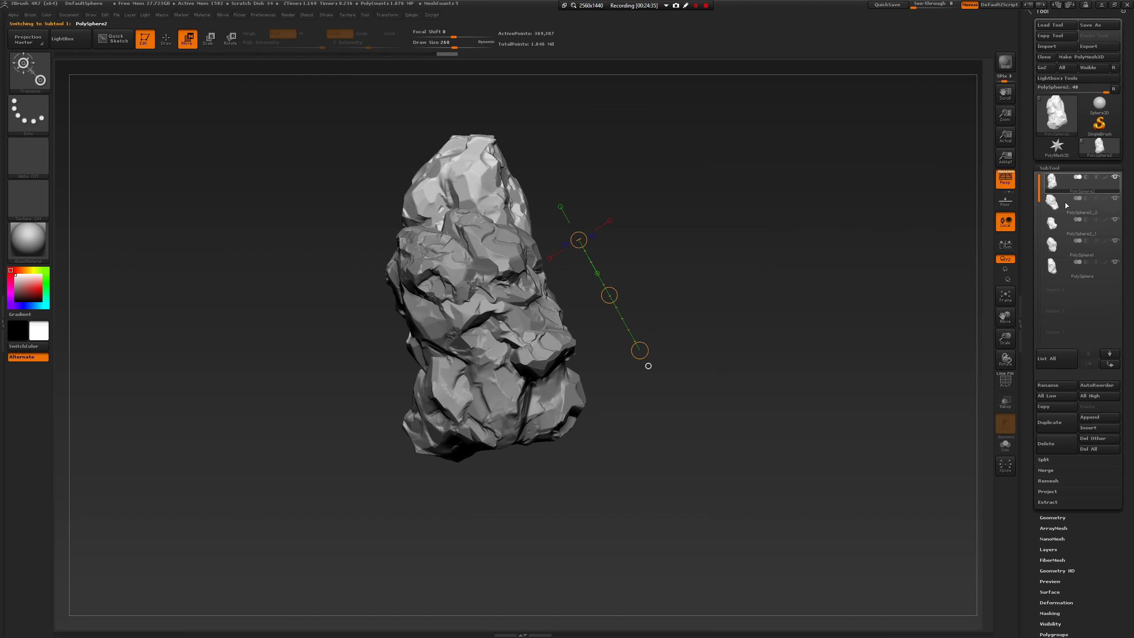
left_click(1046, 470)
left_click(1058, 491)
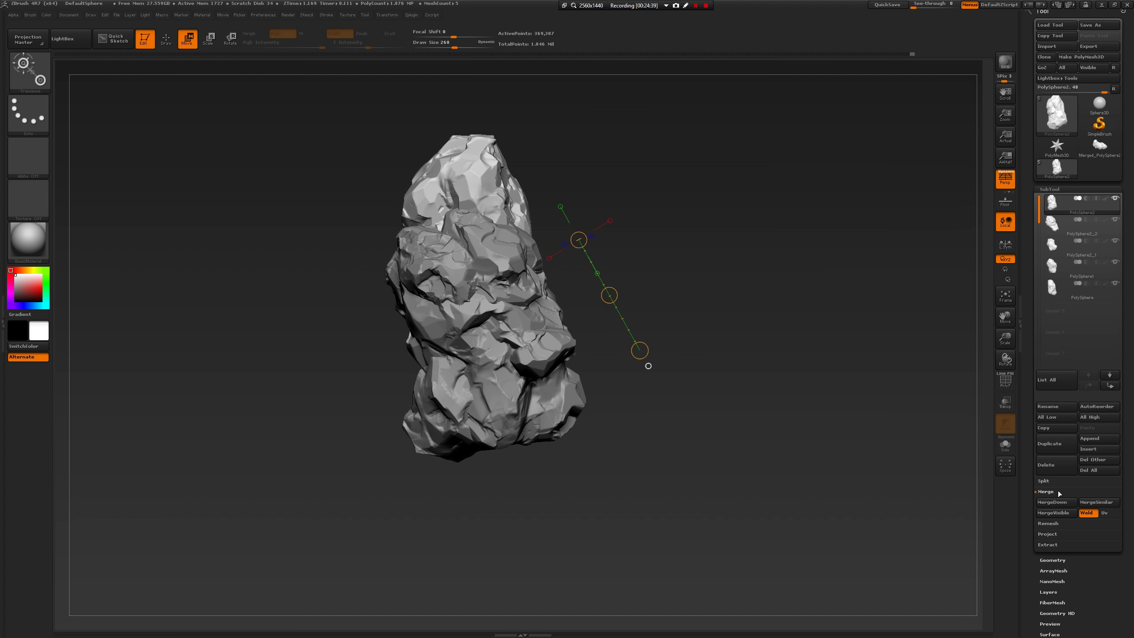
left_click(1107, 150)
key("q")
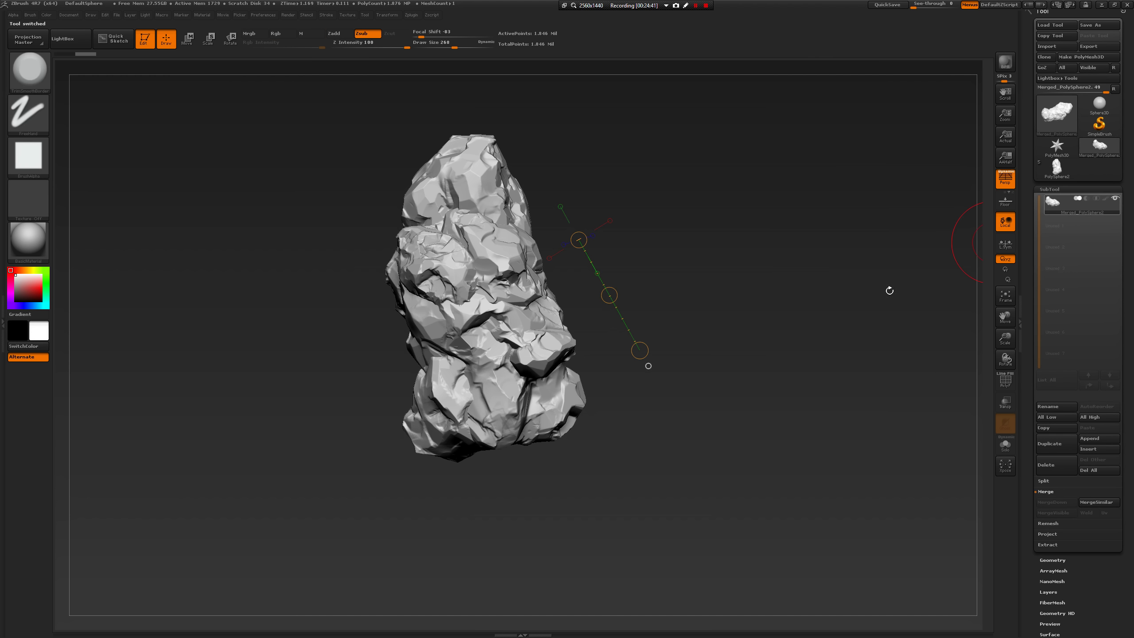
Compare the merged rock with the original PolySphere2 tool, ending on the merged tool.
left_click_drag(889, 288, 807, 314)
right_click(825, 301)
key("space")
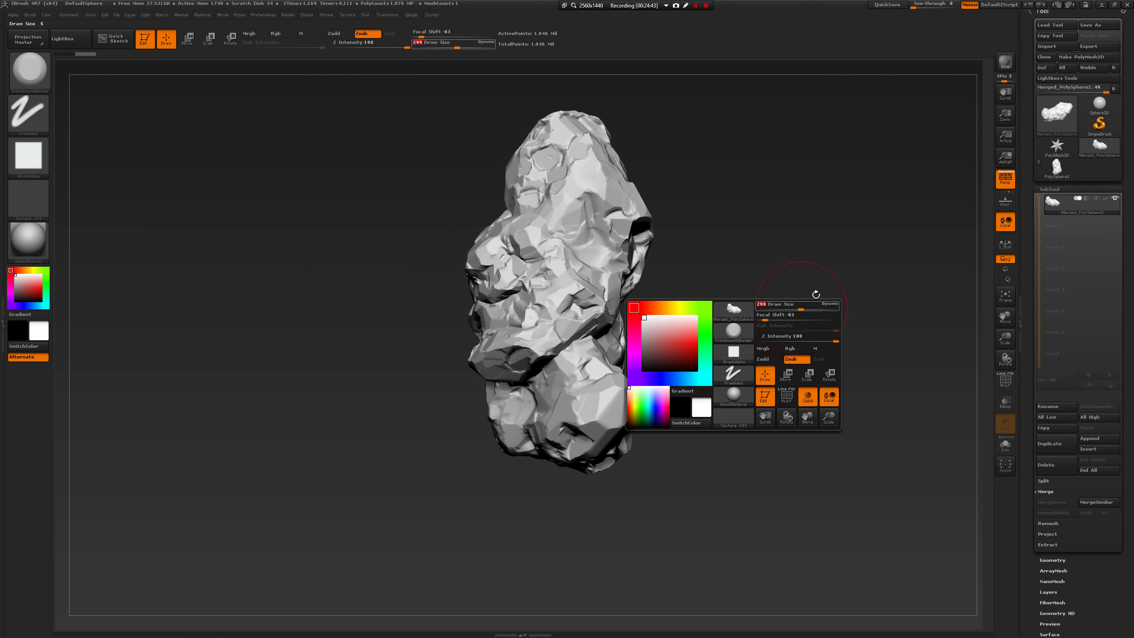
left_click(1069, 172)
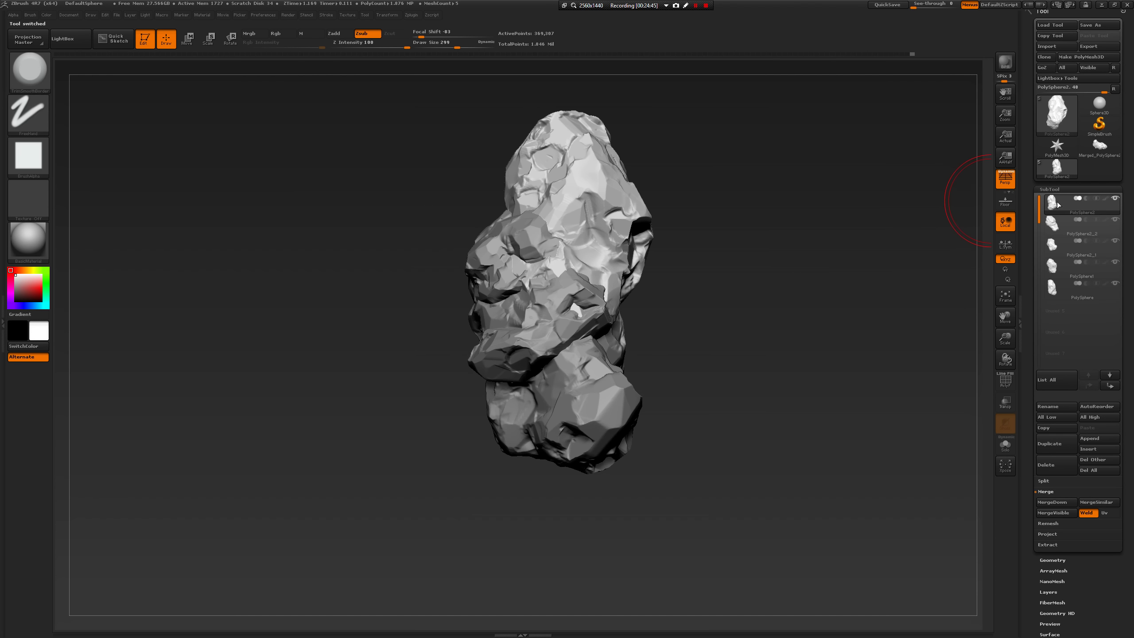
left_click(1103, 151)
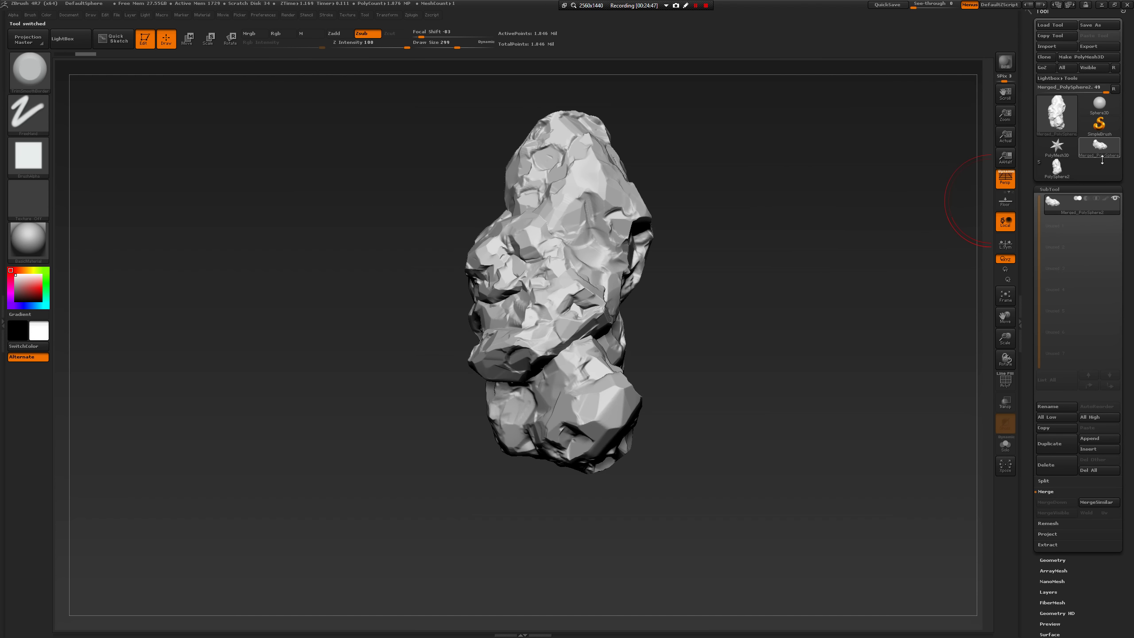
DynaMesh the merged rock with Blur 0 and Project turned off, after adjusting the resolution.
mouse_move(836, 330)
left_mouse_down()
mouse_move(836, 353)
mouse_move(786, 376)
mouse_move(797, 390)
left_mouse_up()
key("space")
left_click_drag(794, 390, 821, 368)
key("space")
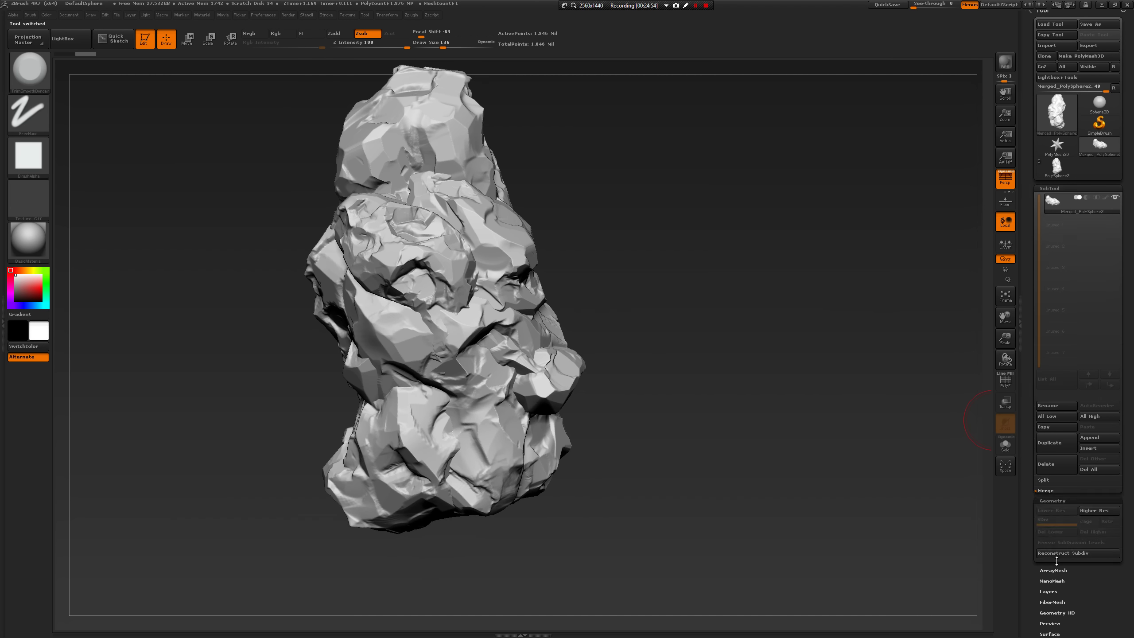
left_click(1053, 560)
left_click_drag(1042, 382, 1045, 381)
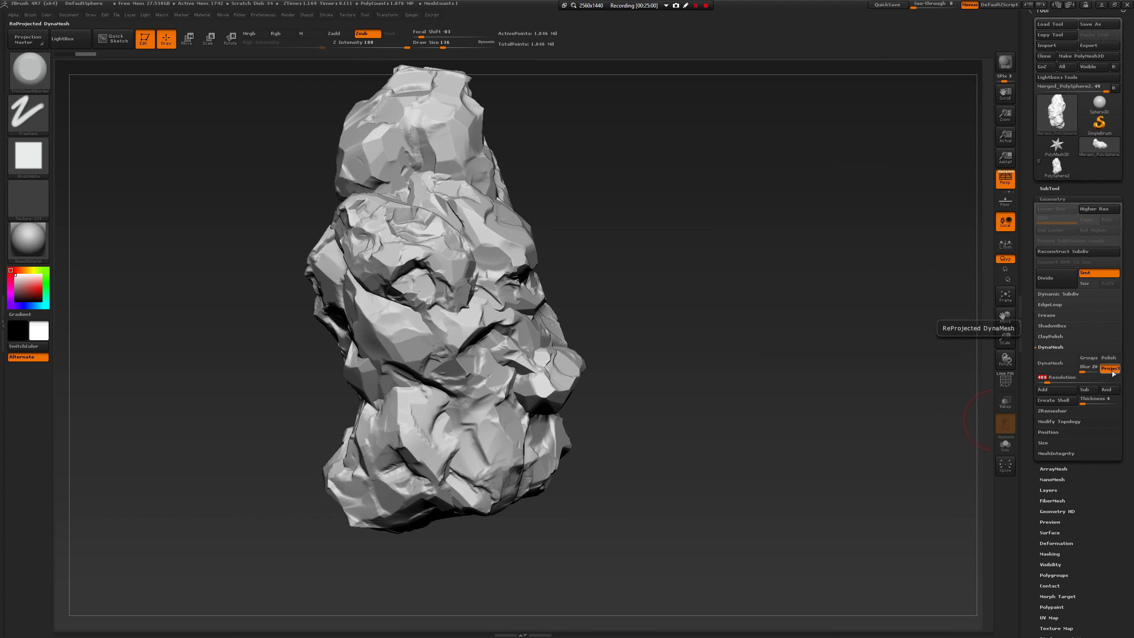
left_click_drag(1084, 373, 1076, 373)
left_click(1049, 369)
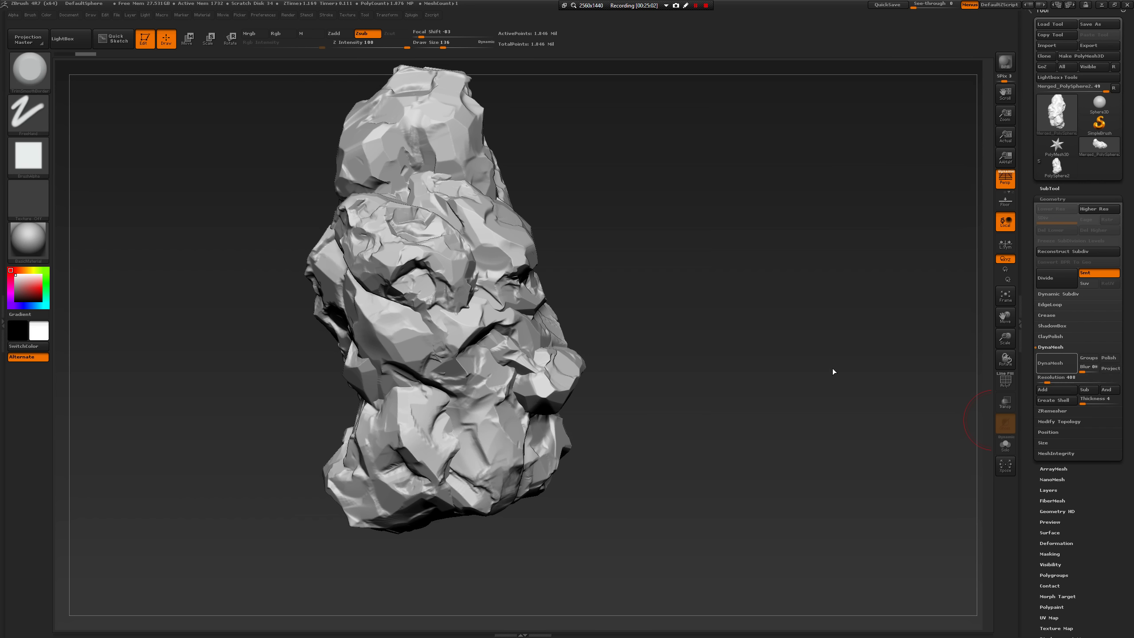
Inspect the DynaMeshed rock's fused seams and polygon wireframe from several sides.
left_click_drag(707, 341, 765, 559, "alt")
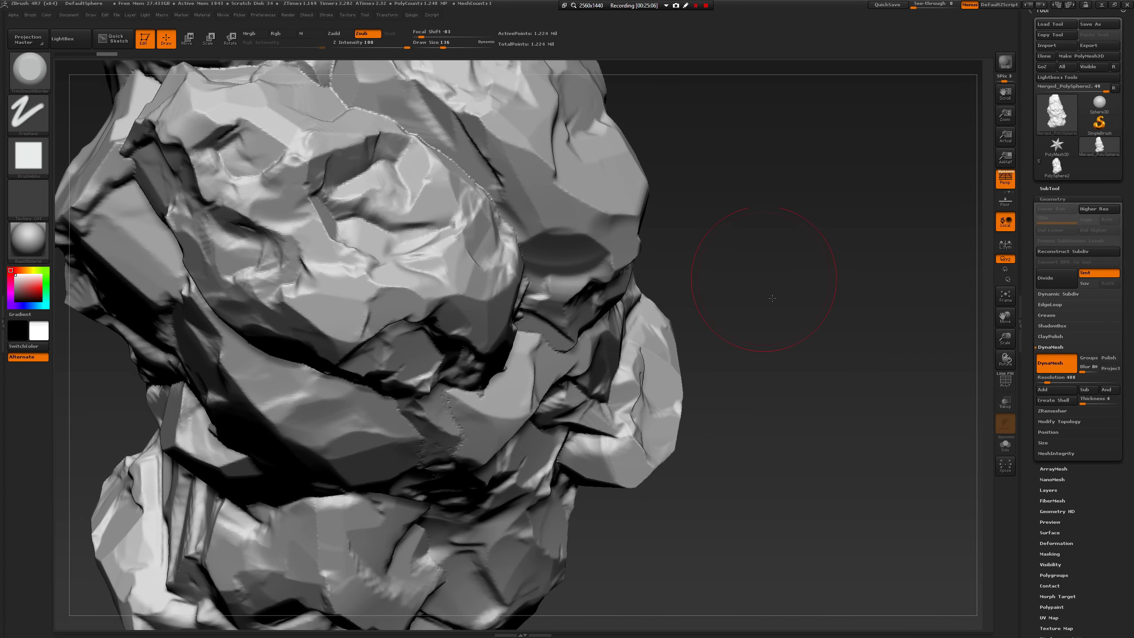
mouse_move(765, 271)
left_mouse_down("alt")
mouse_move(821, 380)
mouse_move(805, 370)
mouse_move(797, 352)
mouse_move(848, 355)
mouse_move(840, 380)
left_mouse_up("alt")
key("space")
mouse_move(831, 384)
left_mouse_down()
mouse_move(817, 384)
mouse_move(809, 330)
mouse_move(857, 339)
left_mouse_up()
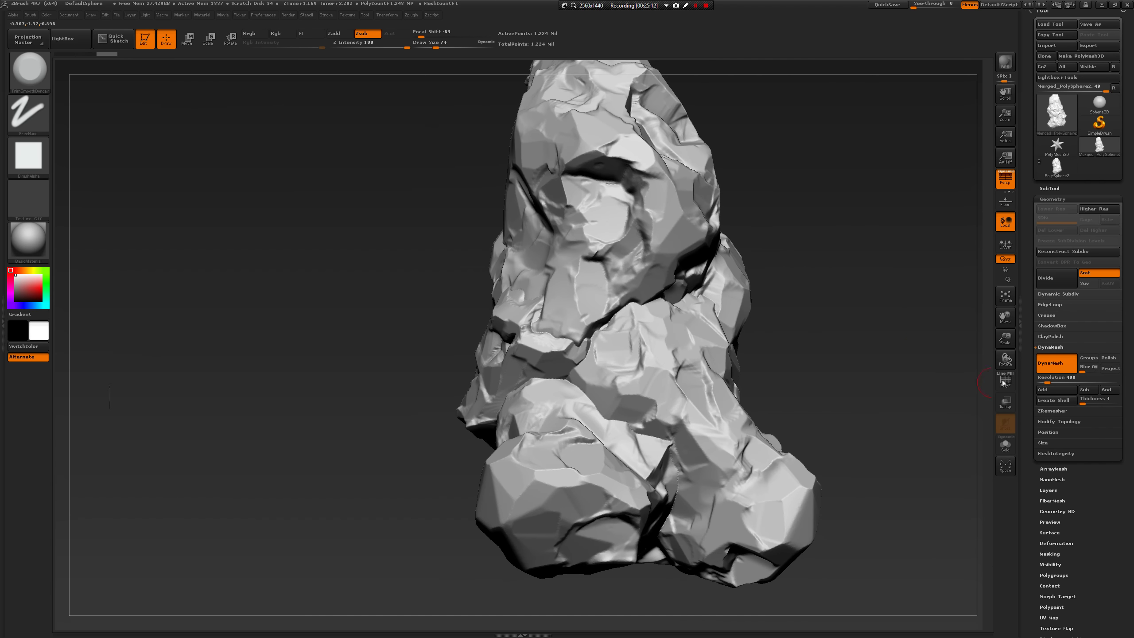
key("shift+f")
left_click_drag(947, 368, 925, 345)
key("shift+f")
mouse_move(812, 408)
left_mouse_down()
mouse_move(804, 379)
mouse_move(838, 402)
mouse_move(815, 410)
mouse_move(791, 351)
mouse_move(812, 401)
left_mouse_up()
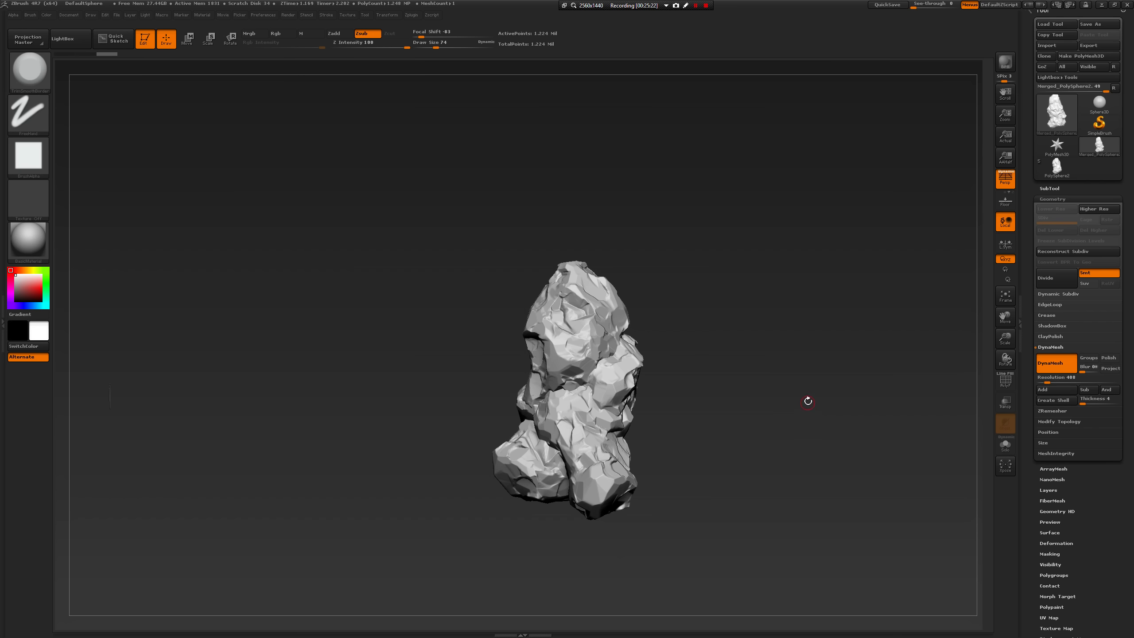
mouse_move(806, 408)
left_mouse_down()
mouse_move(772, 411)
mouse_move(763, 427)
mouse_move(769, 493)
mouse_move(753, 407)
mouse_move(785, 394)
mouse_move(722, 286)
left_mouse_up()
Set the draw size to 274 and carve flat facets into the upper rock, adjusting the brush size between strokes.
key("s")
left_click(785, 393)
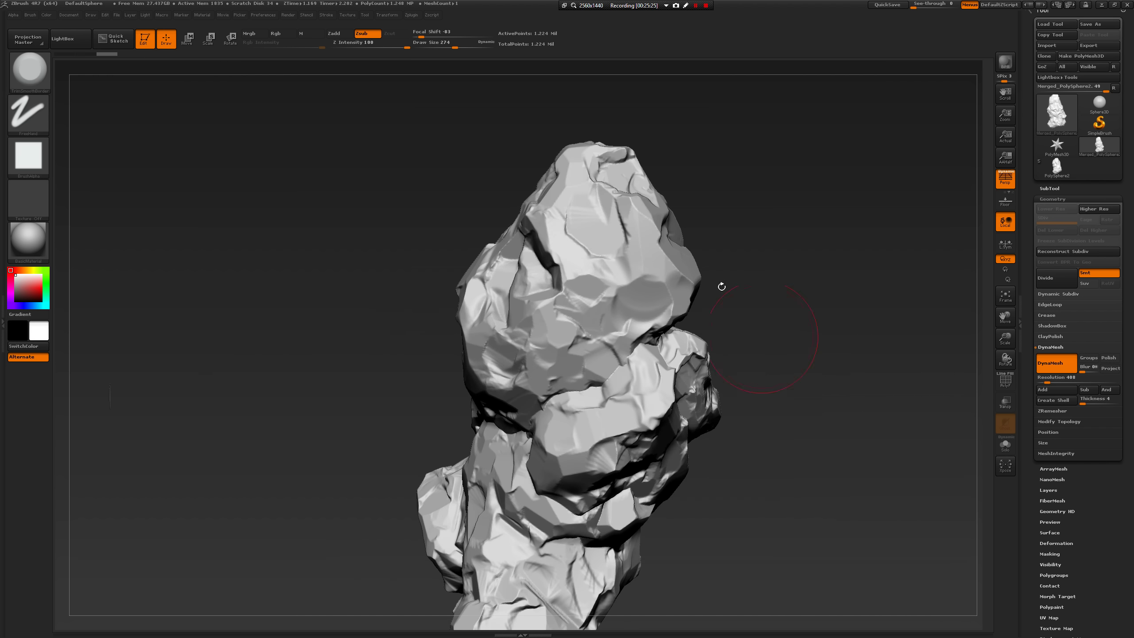
mouse_move(646, 241)
left_mouse_down()
mouse_move(653, 228)
mouse_move(612, 285)
mouse_move(596, 285)
mouse_move(610, 280)
left_mouse_up()
key("space")
left_click(622, 276)
key("space")
mouse_move(587, 263)
left_mouse_down()
mouse_move(583, 285)
mouse_move(574, 268)
mouse_move(581, 304)
left_mouse_up()
left_click_drag(357, 309, 424, 296)
key("space")
Carve more facets around the upper rock's hollow and outer edge, varying the brush size.
left_click_drag(529, 291, 509, 286)
mouse_move(636, 320)
left_mouse_down("alt")
mouse_move(707, 335)
mouse_move(717, 313)
mouse_move(597, 264)
left_mouse_up("alt")
left_click_drag(535, 242, 547, 250)
key("space")
left_click_drag(538, 245, 542, 244)
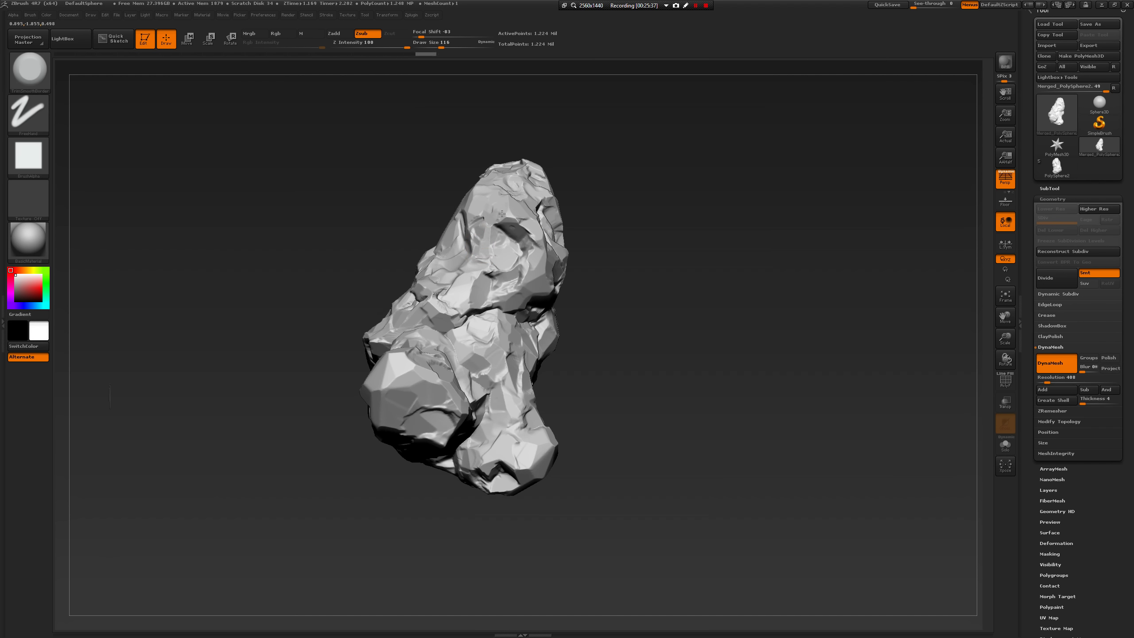
left_click_drag(511, 216, 506, 218)
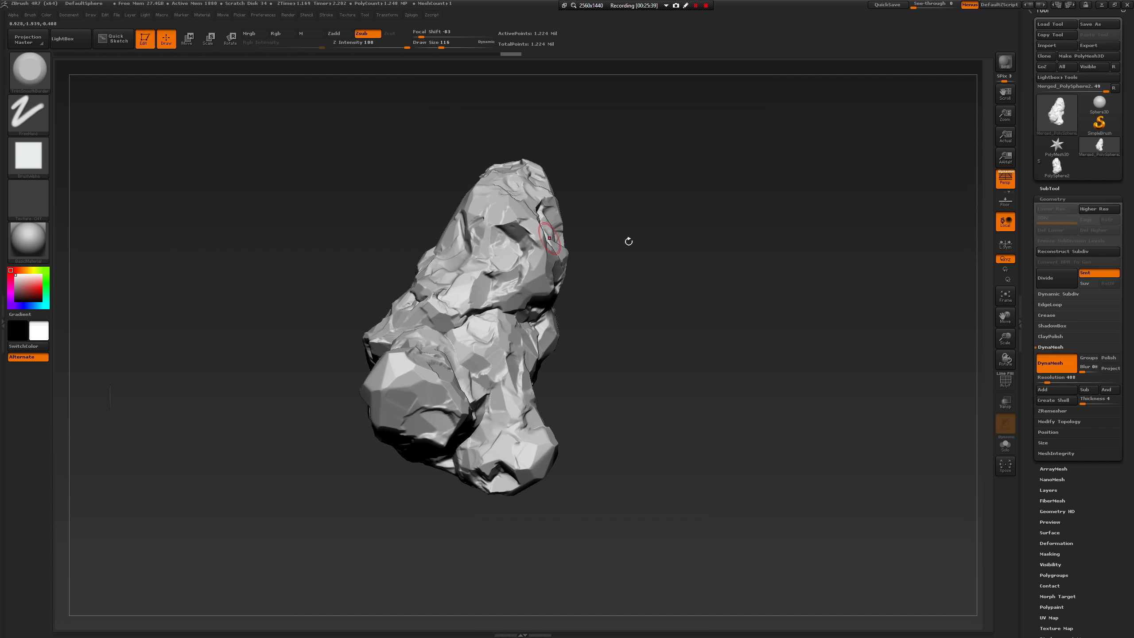
left_click_drag(628, 241, 574, 200)
key("space")
left_click_drag(509, 223, 536, 255)
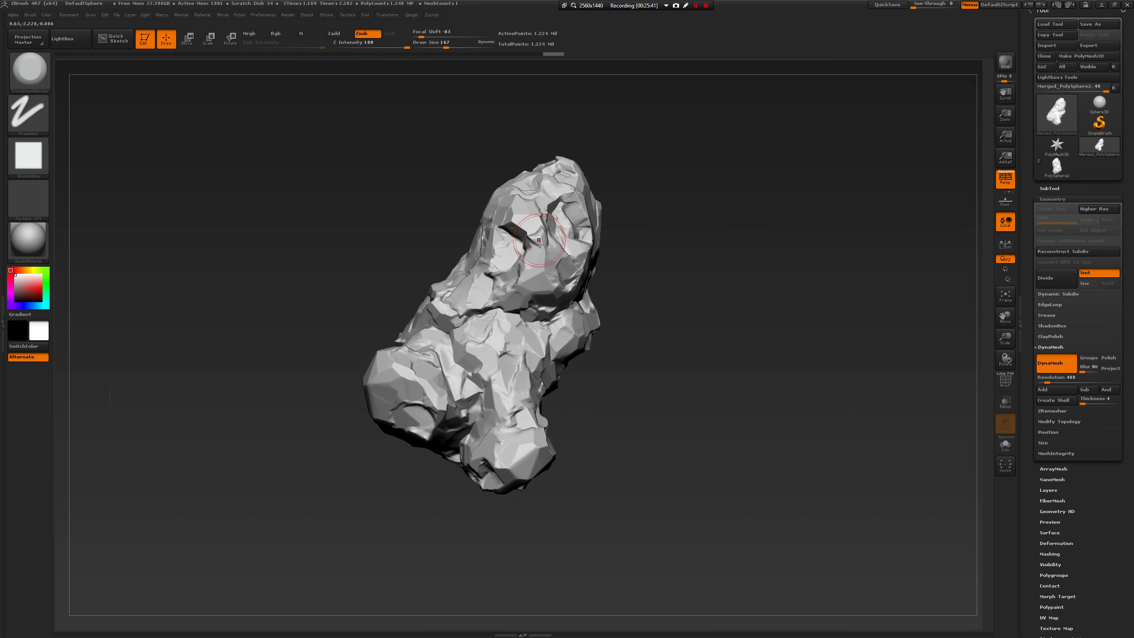
Flatten the seam beneath the upper rock with short brush strokes, undoing the last stroke.
left_click_drag(486, 336, 476, 315)
key("space")
left_click_drag(476, 314, 468, 313)
mouse_move(469, 314)
left_mouse_down()
mouse_move(459, 320)
mouse_move(474, 312)
left_mouse_up()
key("ctrl+z")
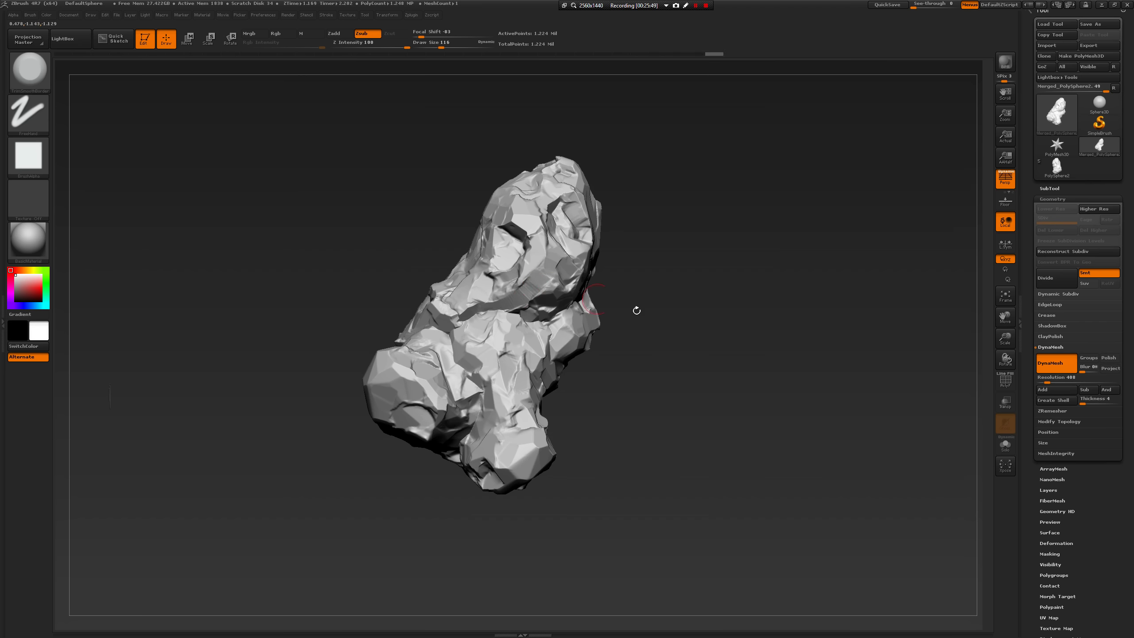
Close up the dark crevice beneath the upper rock with a smaller brush, and smooth the adjoining seam.
mouse_move(637, 310)
left_mouse_down("alt")
mouse_move(736, 367)
mouse_move(790, 361)
mouse_move(760, 341)
left_mouse_up("alt")
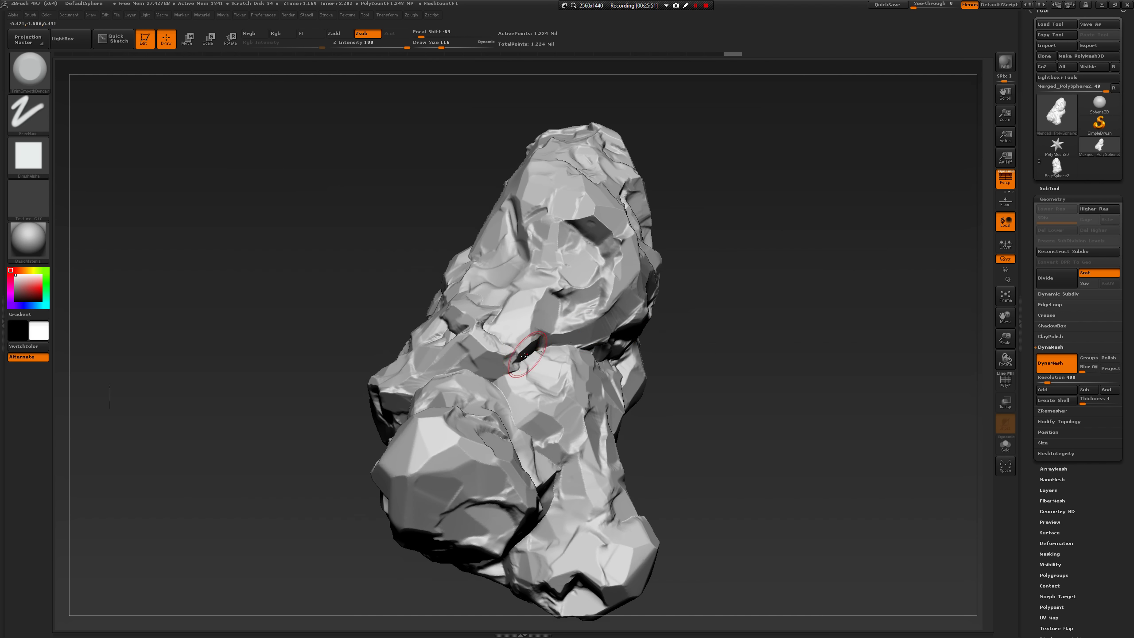
mouse_move(524, 356)
left_mouse_down()
mouse_move(510, 365)
mouse_move(530, 345)
left_mouse_up()
key("space")
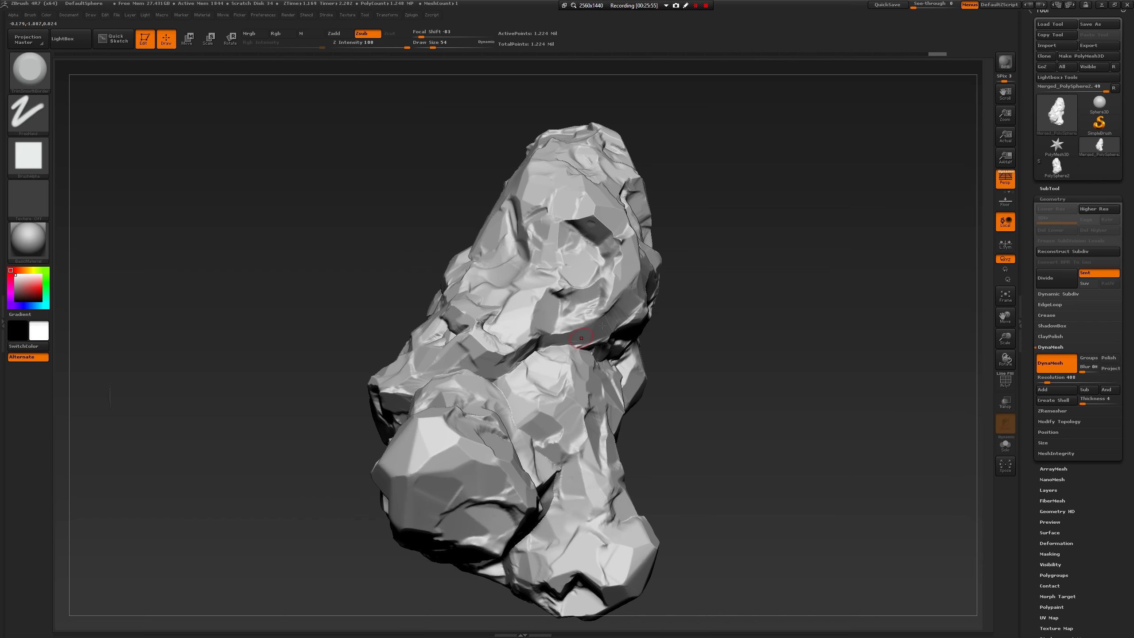
left_click_drag(710, 292, 688, 300)
key("shift")
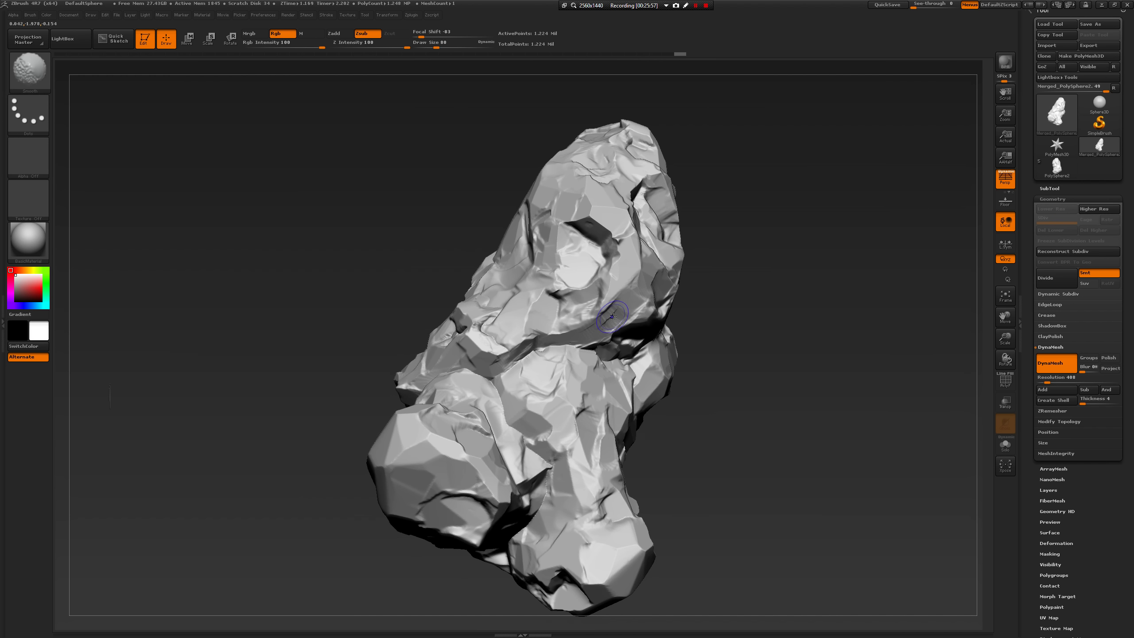
left_click_drag(605, 326, 628, 319, "shift")
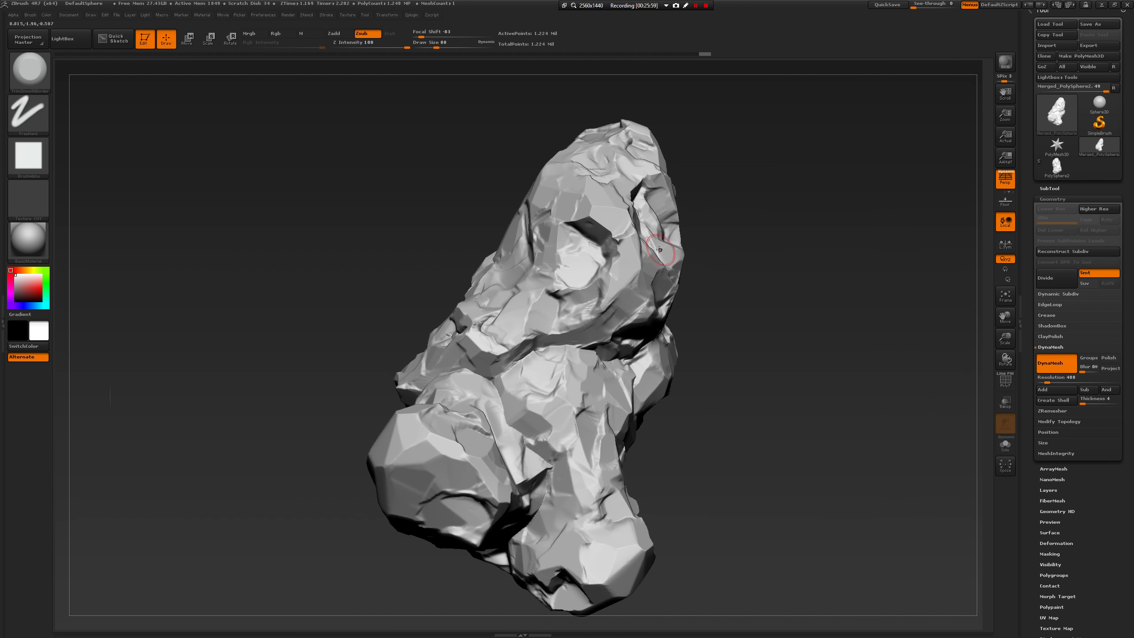
Turn off the brush's alpha and flatten a small facet on the upper rock beside its hollow.
key("b")
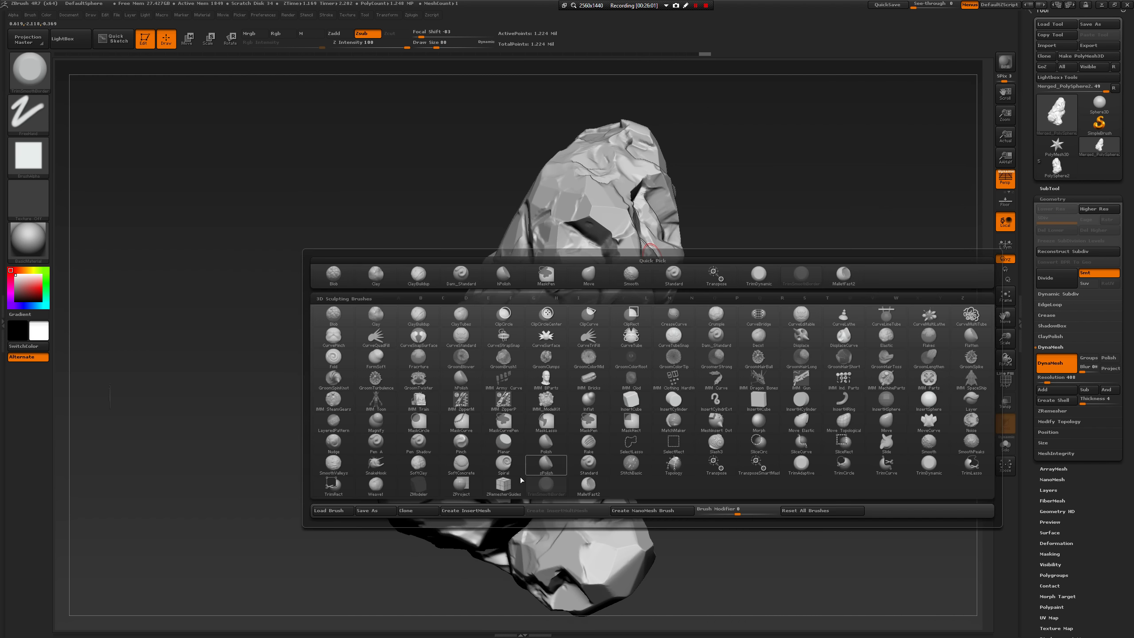
left_click(47, 177)
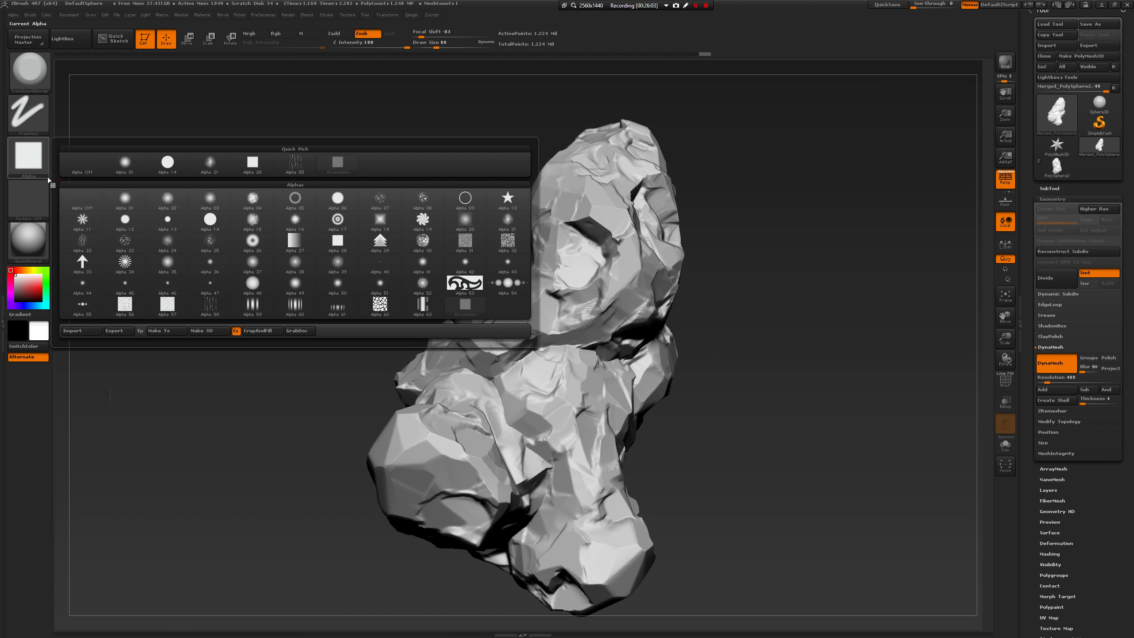
left_click(93, 202)
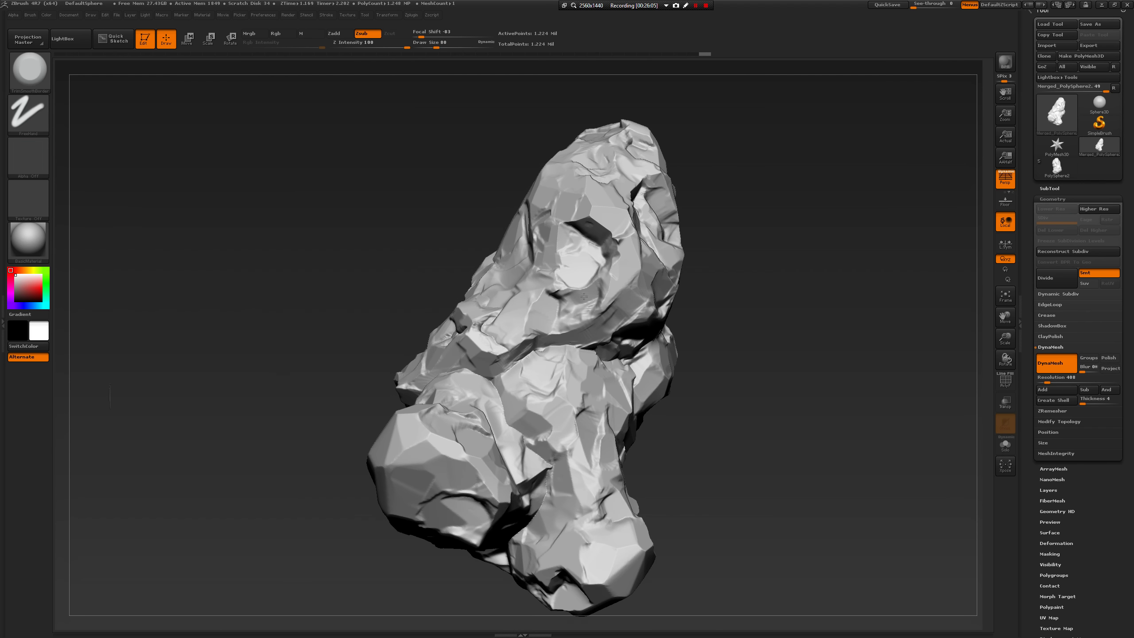
left_click_drag(848, 295, 668, 338)
left_click_drag(608, 295, 609, 291)
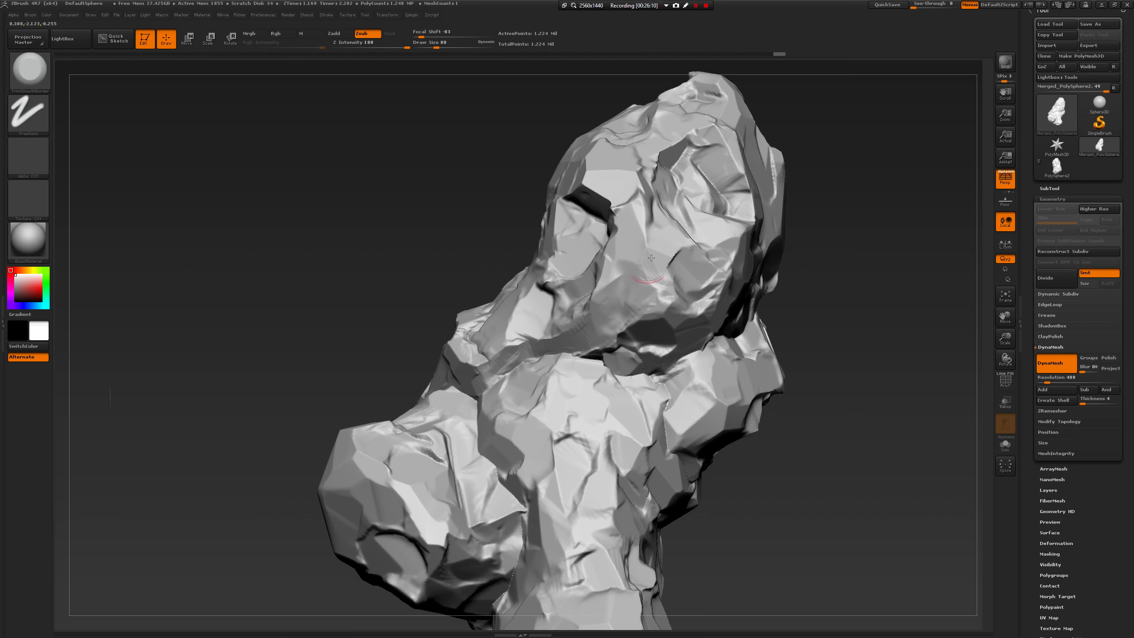
Set the draw size to 74 and carve facets along the seams between the upper rock and the rocks beneath it.
key("space")
left_click_drag(650, 251, 646, 241)
mouse_move(846, 349)
left_mouse_down()
mouse_move(855, 369)
mouse_move(722, 317)
mouse_move(750, 308)
left_mouse_up()
key("space")
left_click_drag(793, 309, 798, 306)
left_click_drag(742, 308, 786, 326)
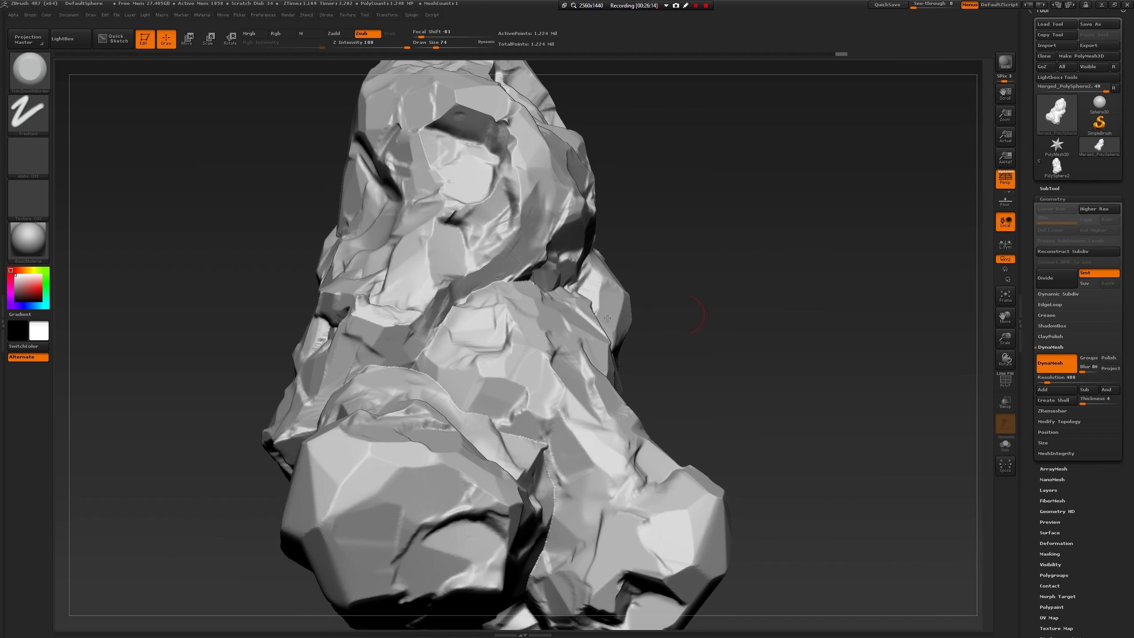
left_click_drag(414, 332, 384, 329)
left_click_drag(268, 384, 339, 381)
left_click_drag(385, 332, 379, 350)
mouse_move(724, 351)
left_mouse_down()
mouse_move(726, 276)
mouse_move(643, 279)
left_mouse_up()
mouse_move(552, 306)
left_mouse_down()
mouse_move(556, 281)
mouse_move(527, 246)
mouse_move(468, 218)
left_mouse_up()
mouse_move(737, 268)
left_mouse_down()
mouse_move(768, 261)
mouse_move(808, 281)
mouse_move(549, 320)
mouse_move(492, 363)
mouse_move(503, 358)
left_mouse_up()
Flatten the lower front rock's surface with a larger brush, and re-DynaMesh the sculpt.
key("space")
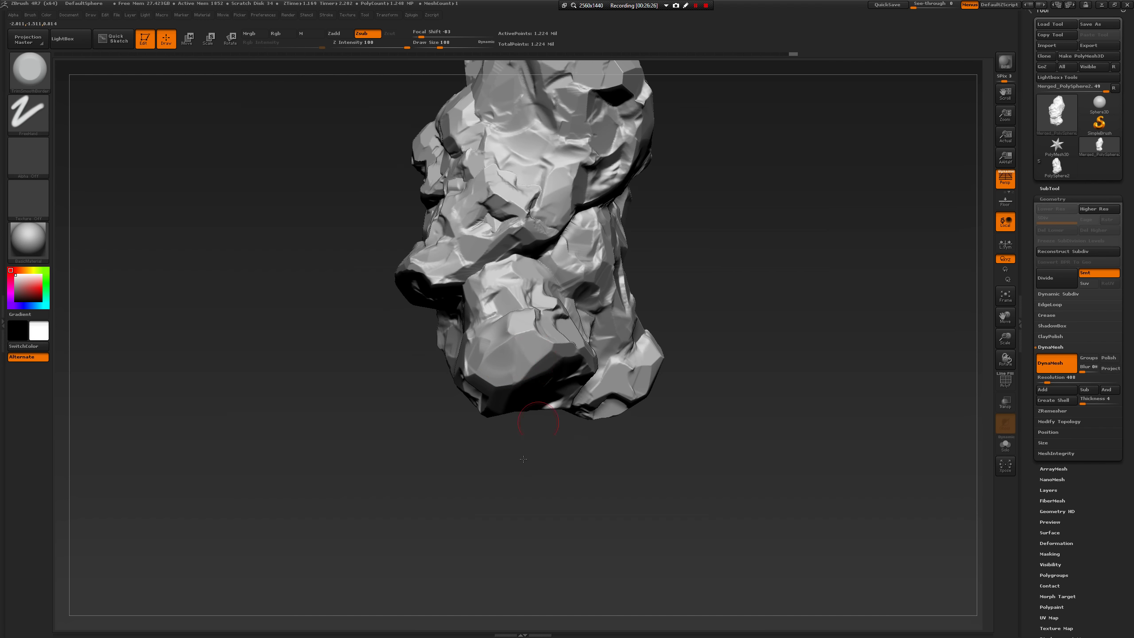
mouse_move(524, 459)
left_mouse_down()
mouse_move(502, 393)
mouse_move(515, 380)
mouse_move(512, 400)
left_mouse_up()
mouse_move(455, 464)
left_mouse_down()
mouse_move(506, 386)
mouse_move(494, 401)
left_mouse_up()
left_click_drag(595, 340, 537, 366)
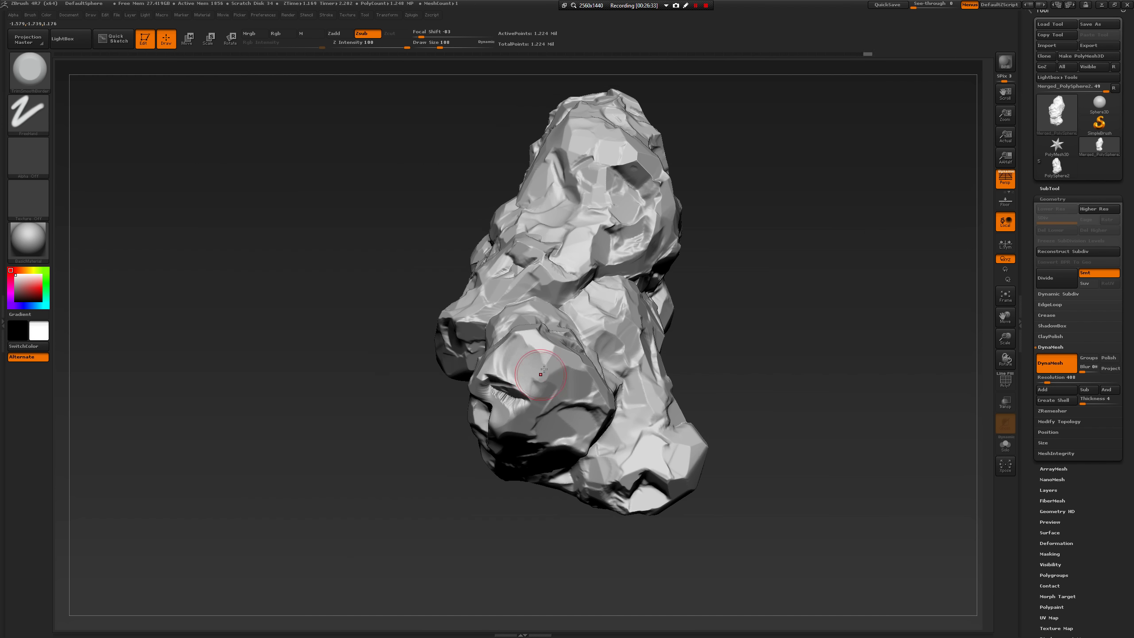
key("ctrl")
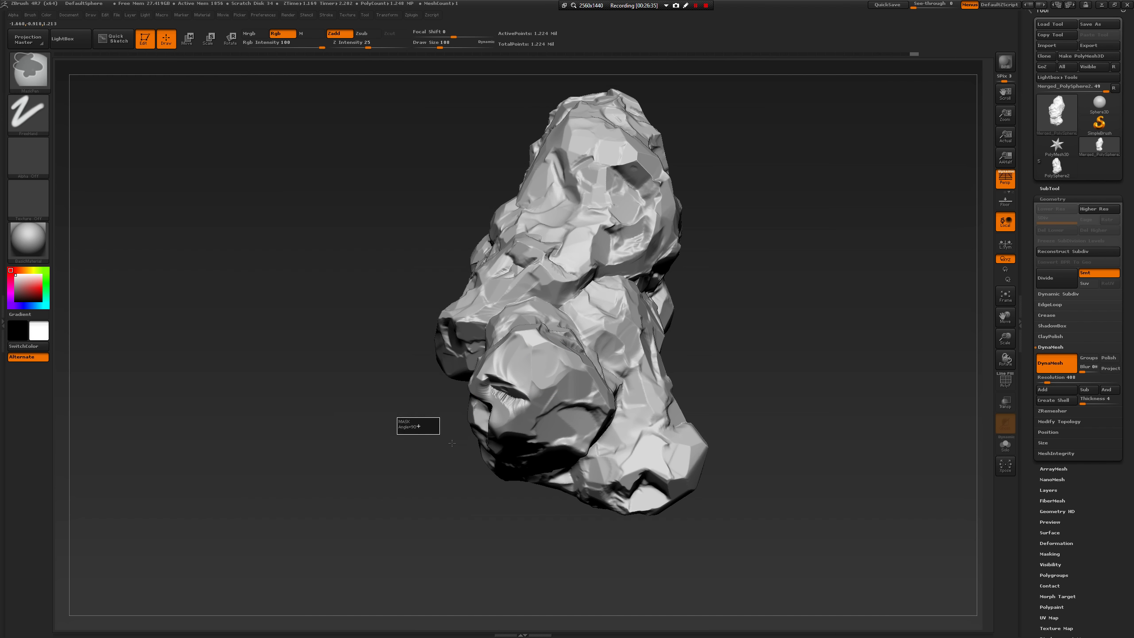
left_click_drag(435, 457, 505, 446)
Carve broad facets across the lower front rock from several sides, adjusting the brush size between strokes.
key("space")
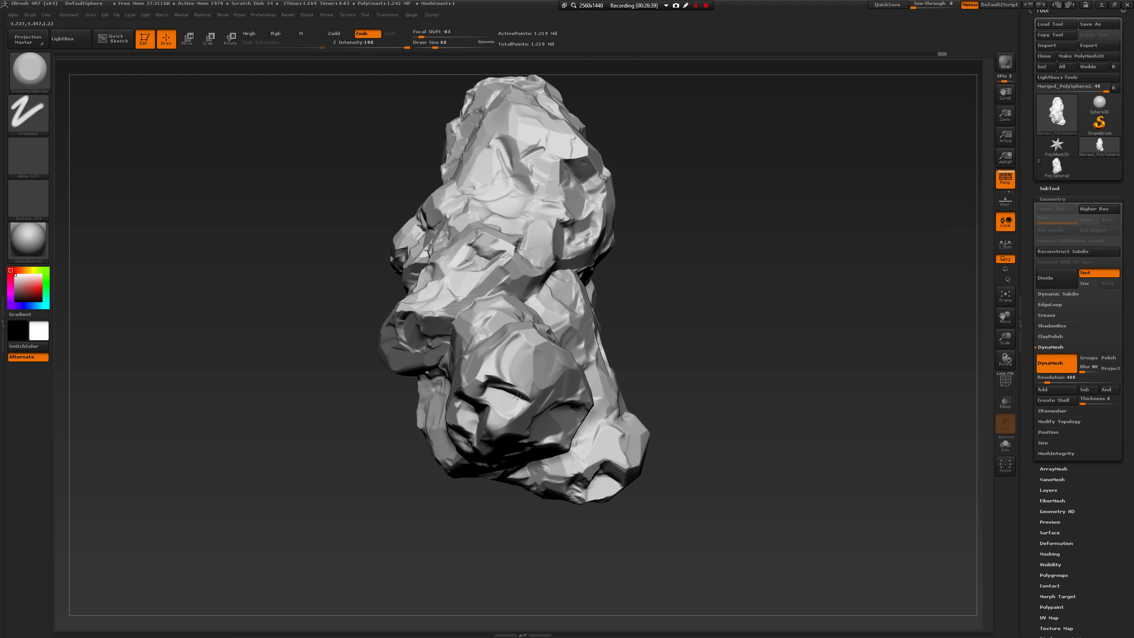
mouse_move(685, 346)
right_mouse_down()
mouse_move(736, 313)
mouse_move(675, 357)
right_mouse_up()
right_click(708, 337)
left_click_drag(483, 396, 509, 397)
right_click_drag(548, 353, 560, 387)
left_click_drag(491, 364, 505, 335)
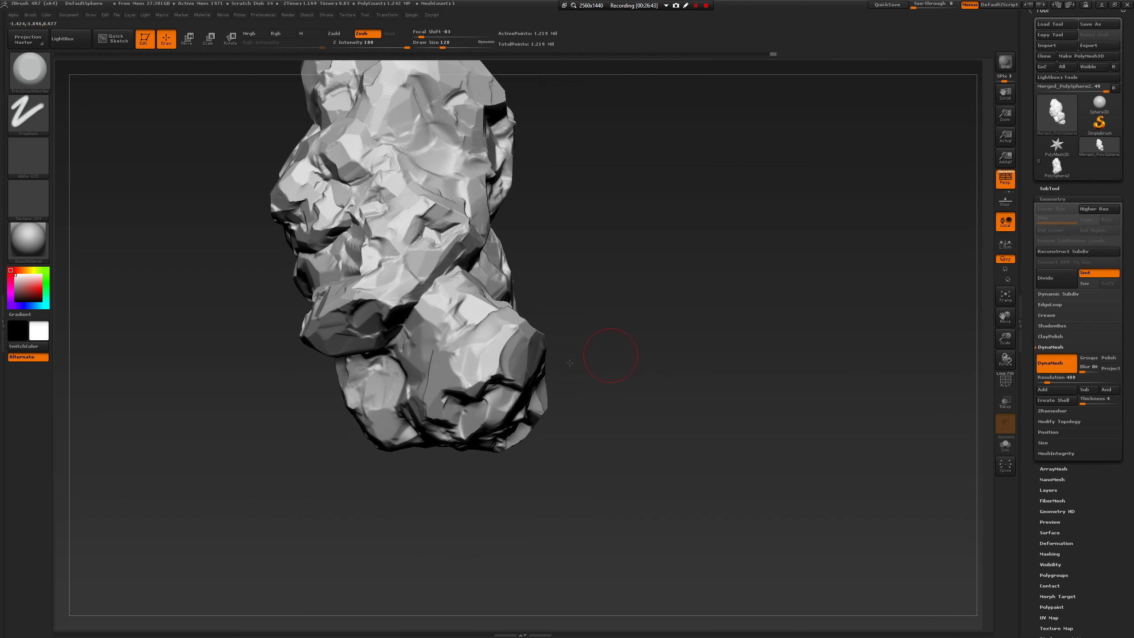
right_click_drag(607, 353, 538, 328)
mouse_move(540, 330)
left_mouse_down()
mouse_move(565, 339)
mouse_move(557, 349)
left_mouse_up()
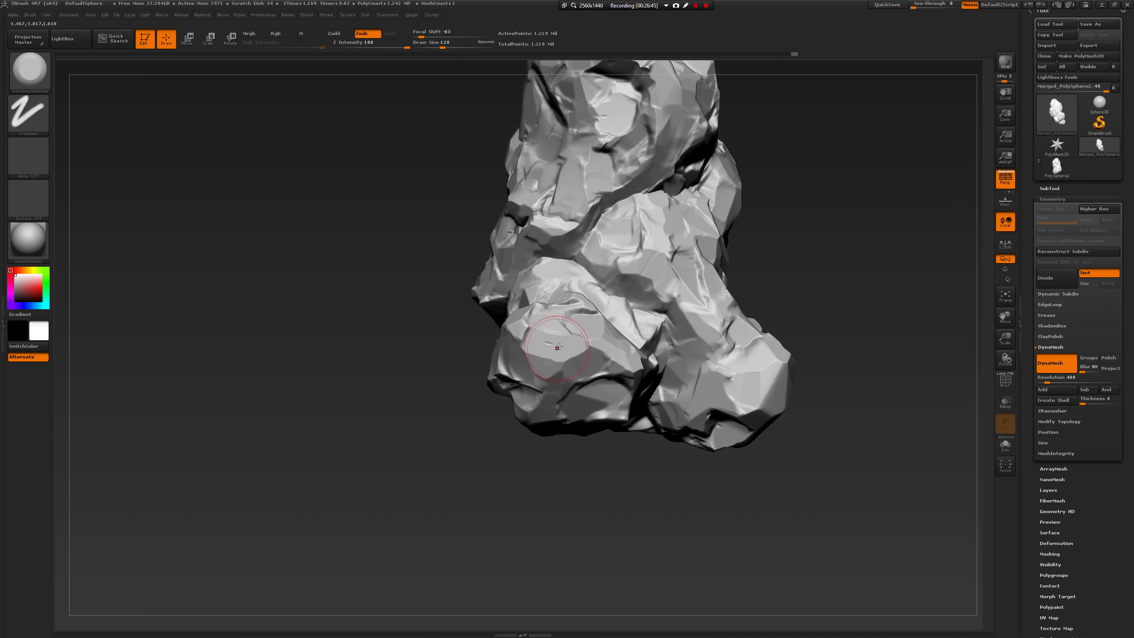
Reduce the brush size, refine the lower front rock's facets, and flatten the face of the protruding side rock.
left_click_drag(487, 472, 504, 469)
key("space")
left_click_drag(595, 368, 586, 367)
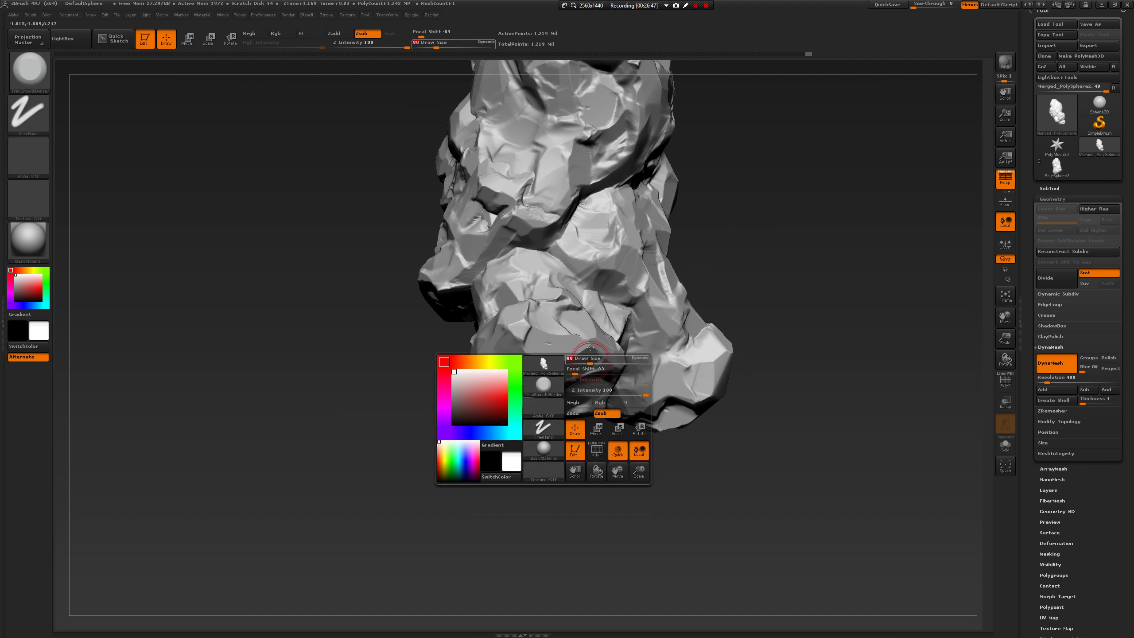
left_click_drag(748, 264, 748, 313)
mouse_move(587, 344)
left_mouse_down()
mouse_move(581, 331)
mouse_move(563, 334)
mouse_move(585, 339)
mouse_move(570, 340)
mouse_move(576, 320)
mouse_move(585, 324)
mouse_move(567, 310)
mouse_move(547, 327)
left_mouse_up()
mouse_move(451, 340)
left_mouse_down()
mouse_move(697, 331)
mouse_move(710, 374)
mouse_move(686, 312)
mouse_move(661, 290)
left_mouse_up()
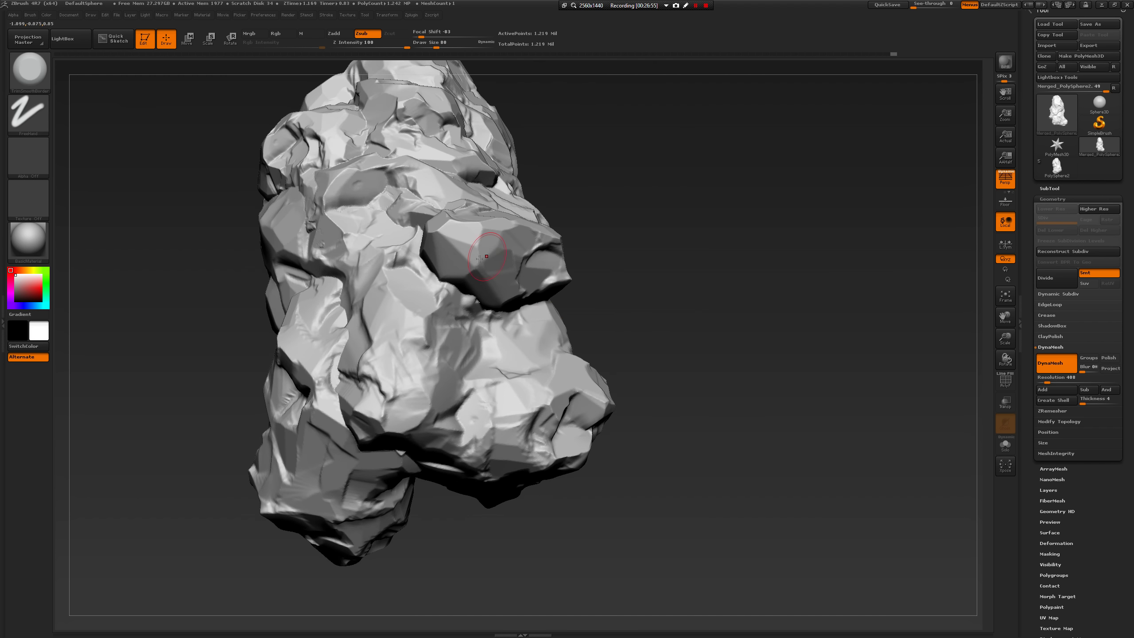
mouse_move(454, 270)
left_mouse_down()
mouse_move(441, 268)
mouse_move(455, 224)
left_mouse_up()
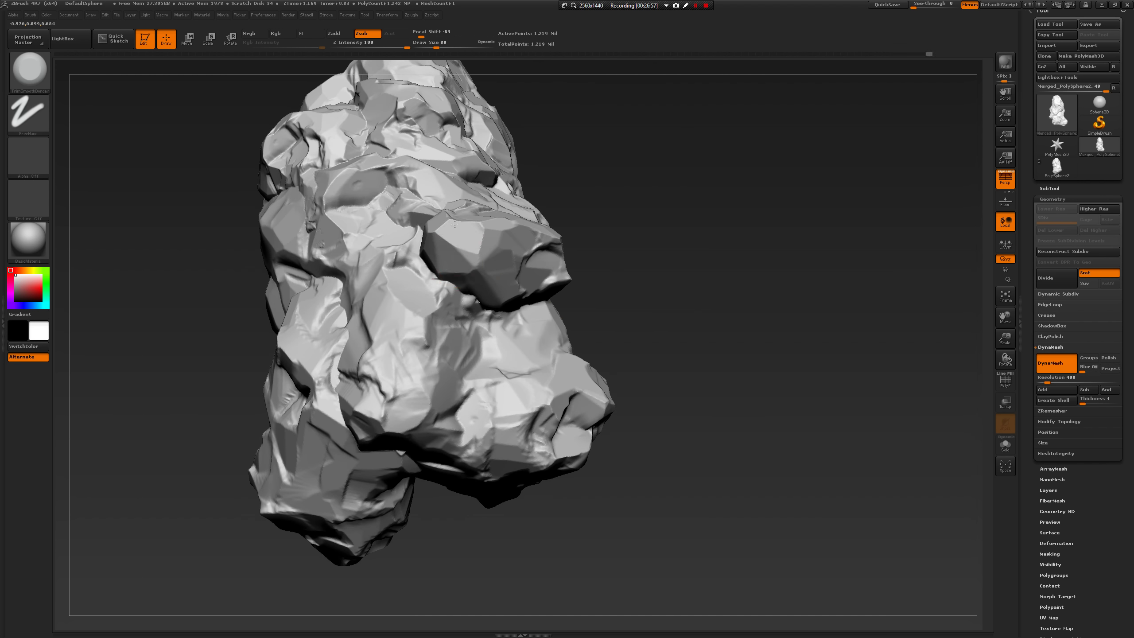
Assign the solid square alpha to the TrimSmoothBorder brush.
left_click(44, 201)
left_click(47, 201)
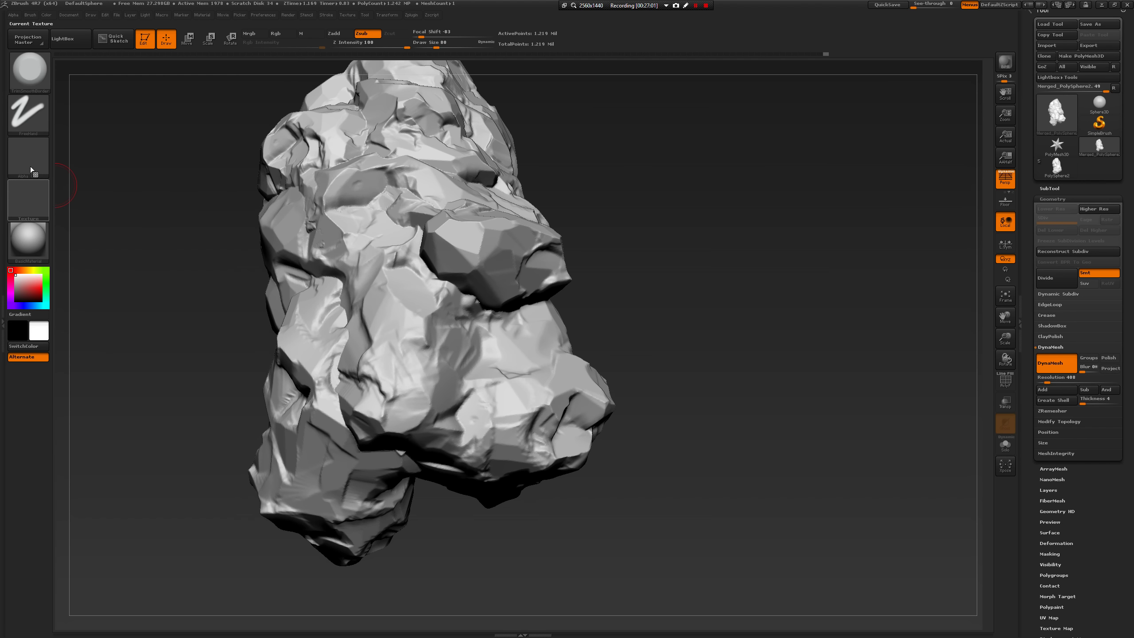
left_click(30, 167)
left_click(249, 165)
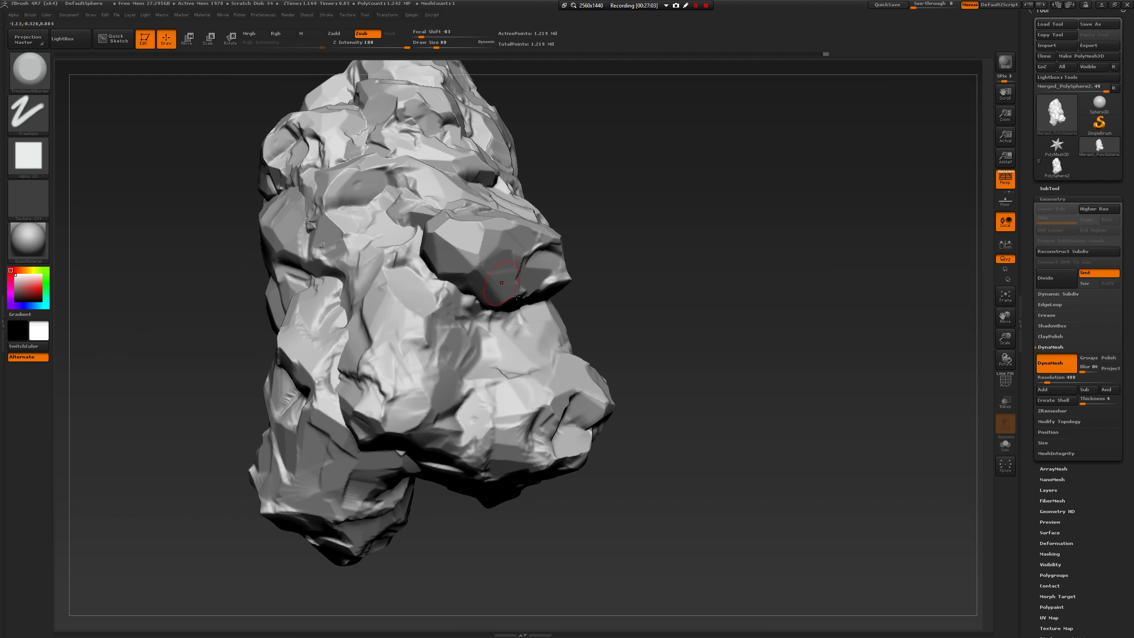
Set the draw size to 74 and trim the overhanging ledge in the middle of the rock and the recess beneath it.
key("space")
left_click_drag(491, 253, 489, 253)
mouse_move(541, 187)
left_mouse_down()
mouse_move(437, 252)
mouse_move(455, 234)
mouse_move(423, 246)
mouse_move(473, 239)
mouse_move(452, 246)
left_mouse_up()
left_click_drag(647, 358, 602, 391)
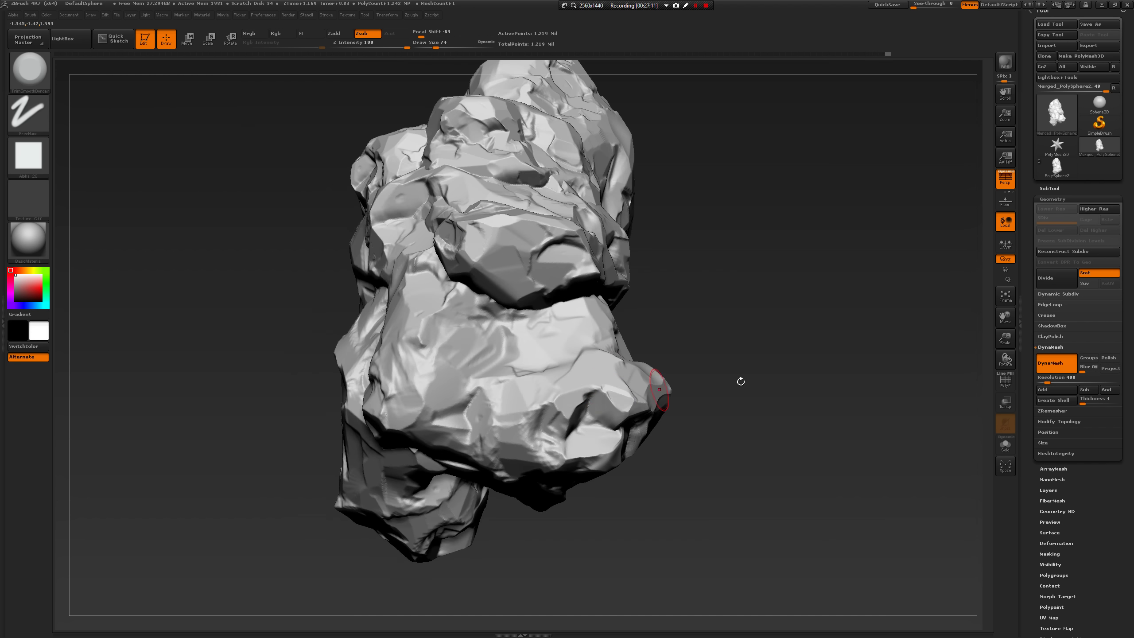
left_click_drag(739, 383, 647, 400)
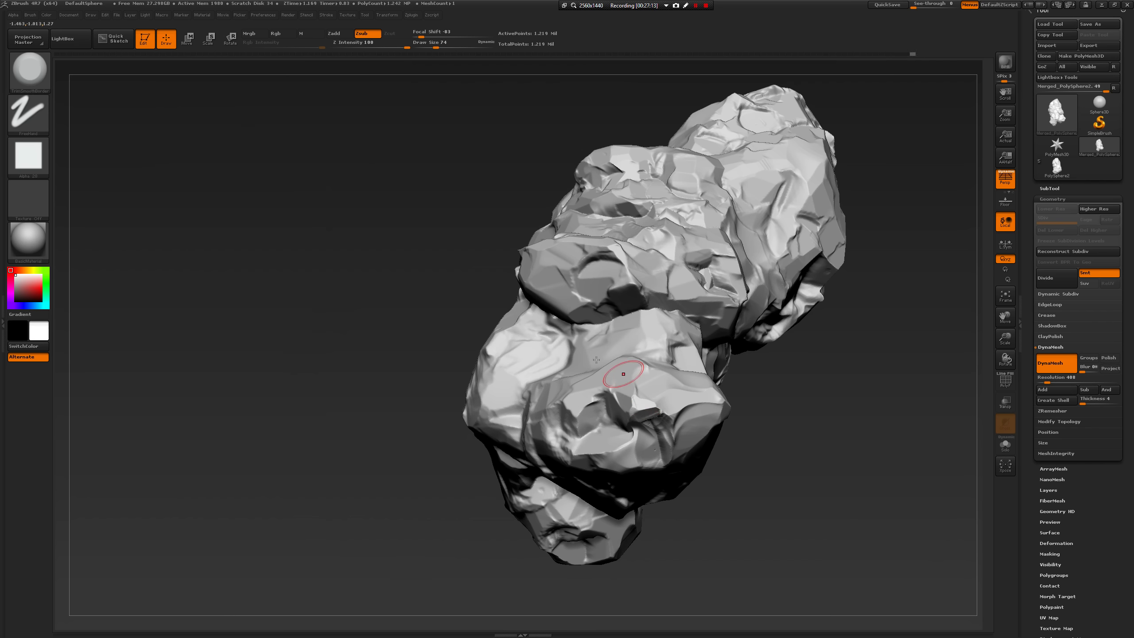
left_click_drag(558, 289, 588, 287)
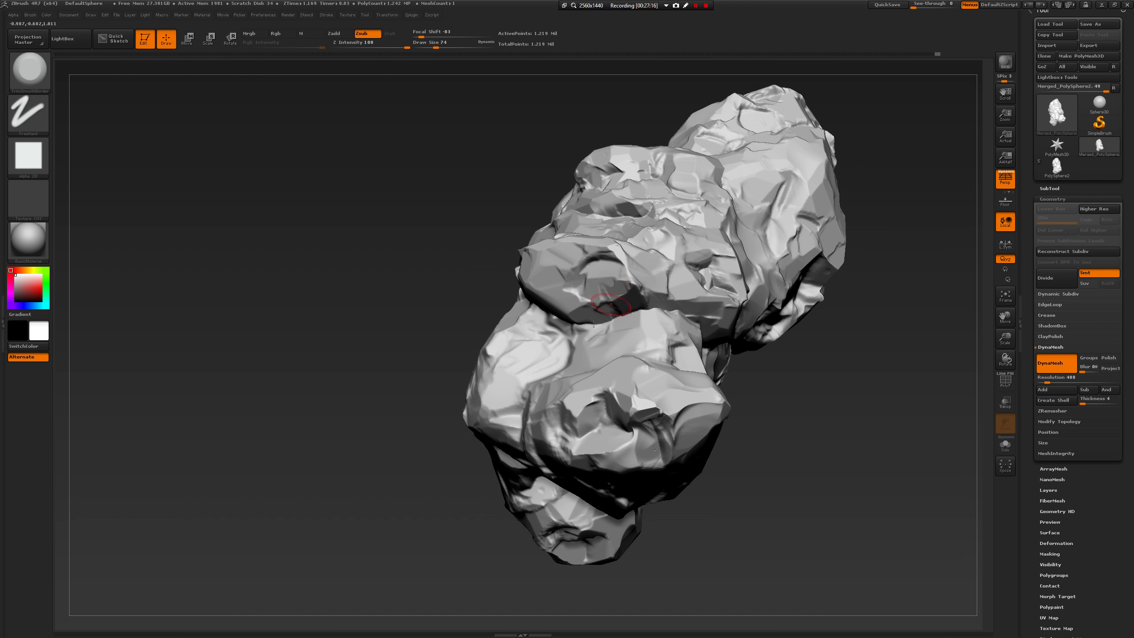
Adjust the draw size to 65 and trim the diagonal ridge on the side of the rock's midsection.
mouse_move(400, 343)
left_mouse_down()
mouse_move(554, 309)
mouse_move(532, 318)
mouse_move(552, 319)
mouse_move(524, 283)
mouse_move(543, 253)
left_mouse_up()
mouse_move(336, 392)
left_mouse_down()
mouse_move(339, 358)
mouse_move(353, 381)
left_mouse_up()
left_click_drag(678, 306, 413, 265)
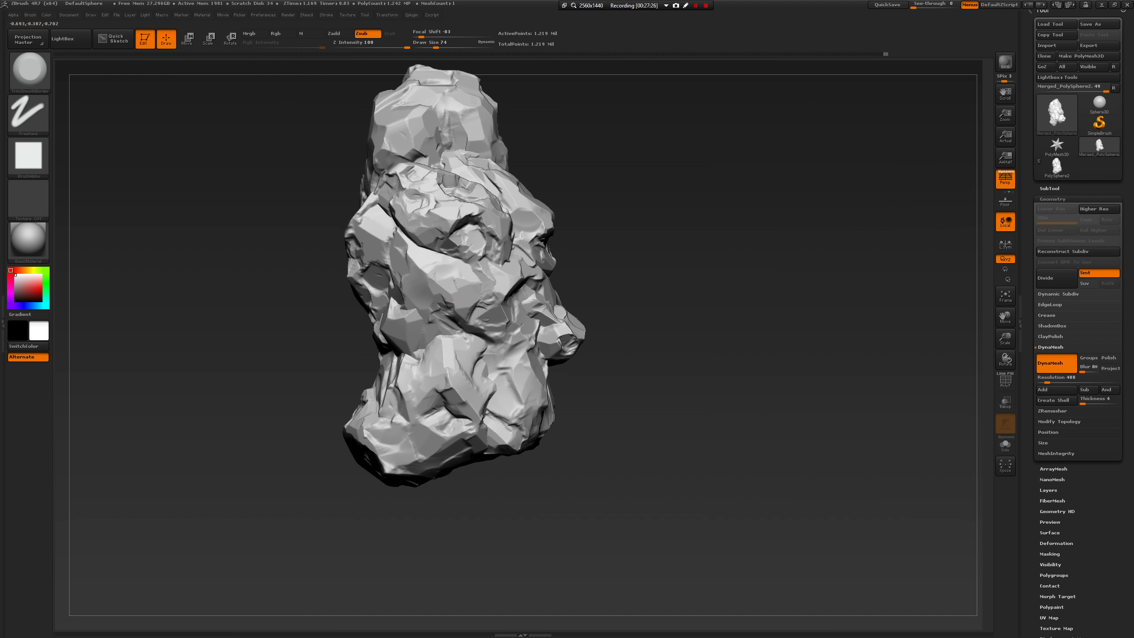
key("space")
left_click_drag(440, 316, 433, 316)
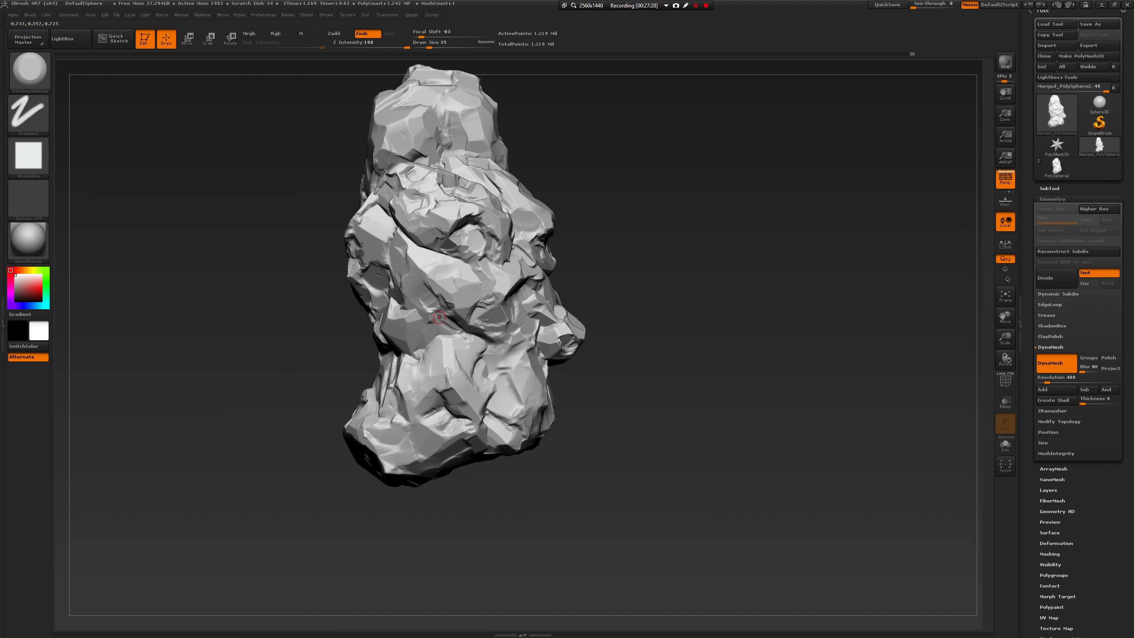
key("bracketright")
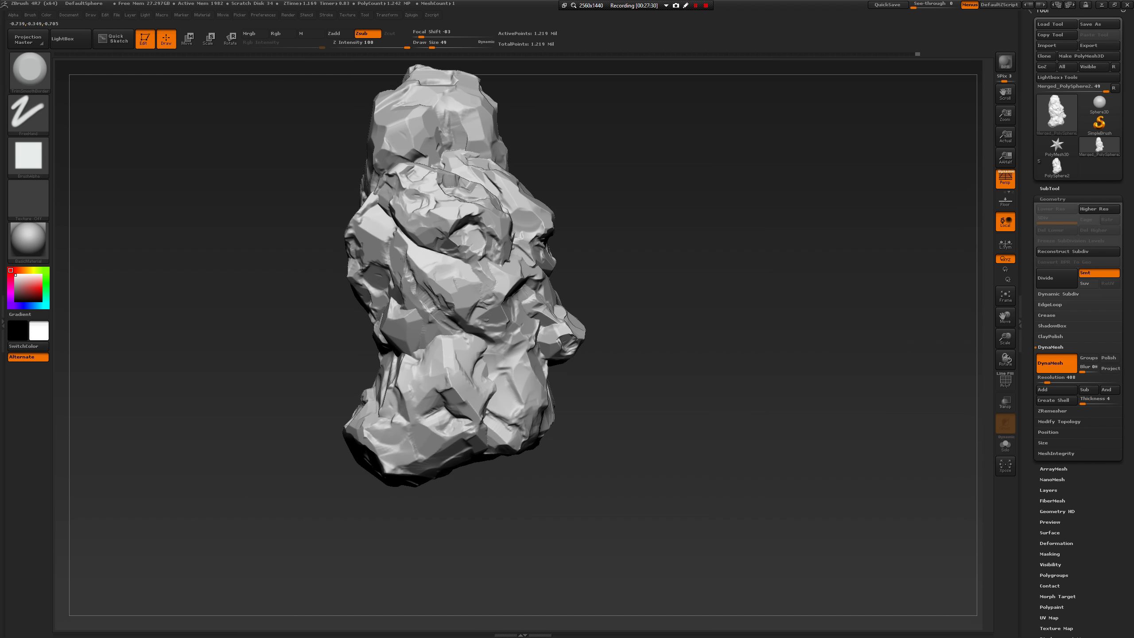
left_click_drag(348, 338, 385, 299)
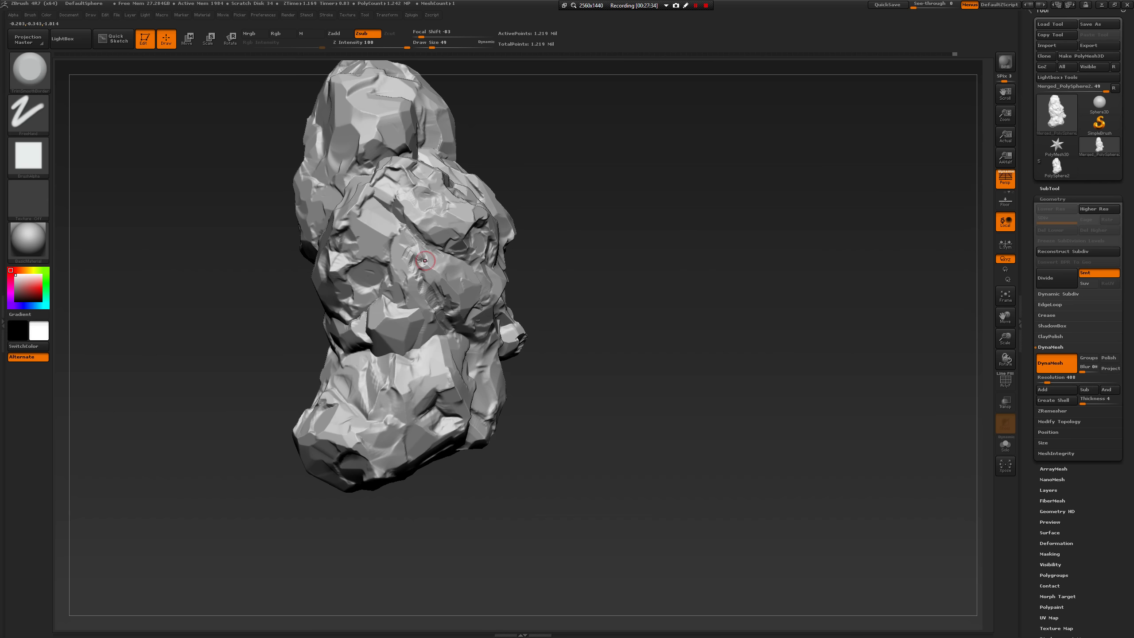
key("bracketright")
left_click_drag(425, 260, 420, 294)
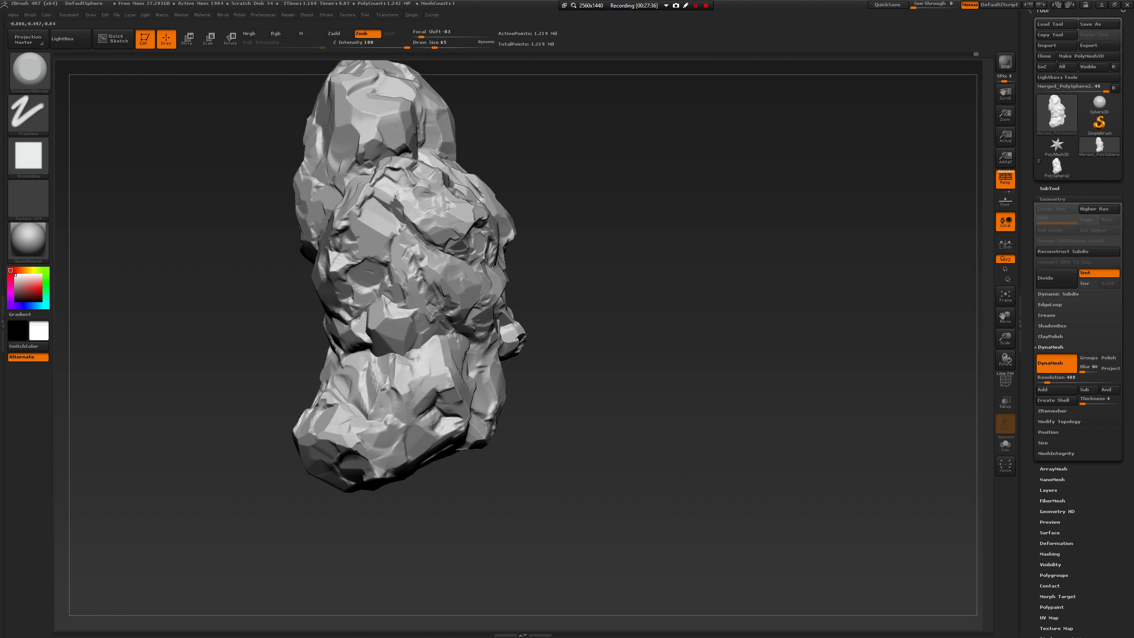
Reduce the draw size to 51 and trim small facets across the rock's midsection.
mouse_move(581, 236)
left_mouse_down()
mouse_move(577, 309)
mouse_move(410, 256)
left_mouse_up()
left_click_drag(307, 401, 372, 375)
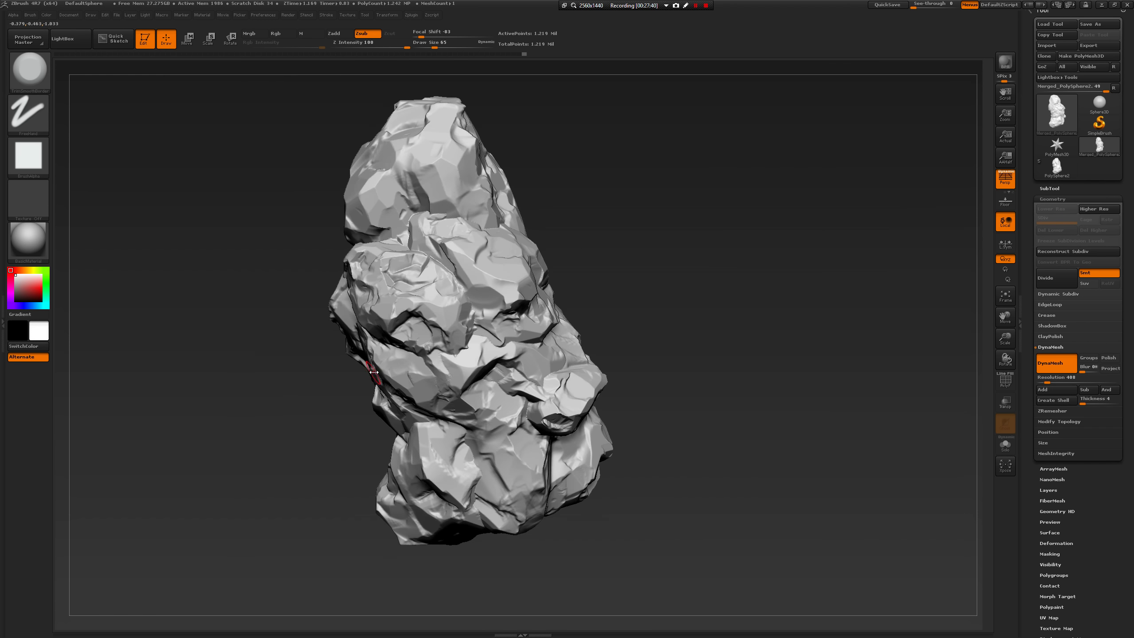
key("bracketright")
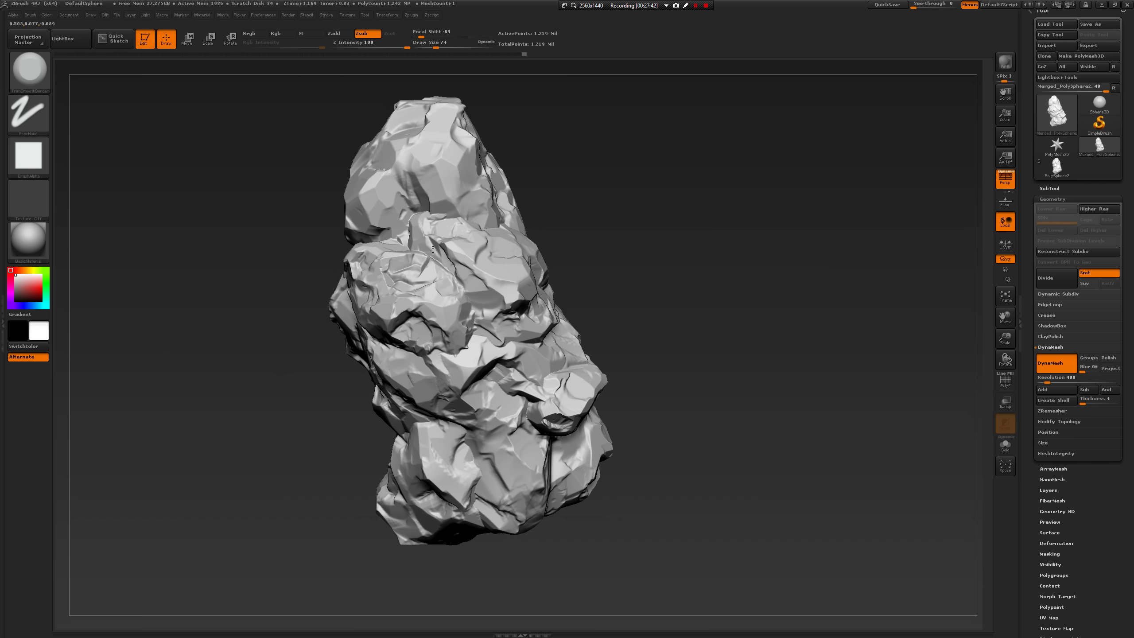
key("bracketleft")
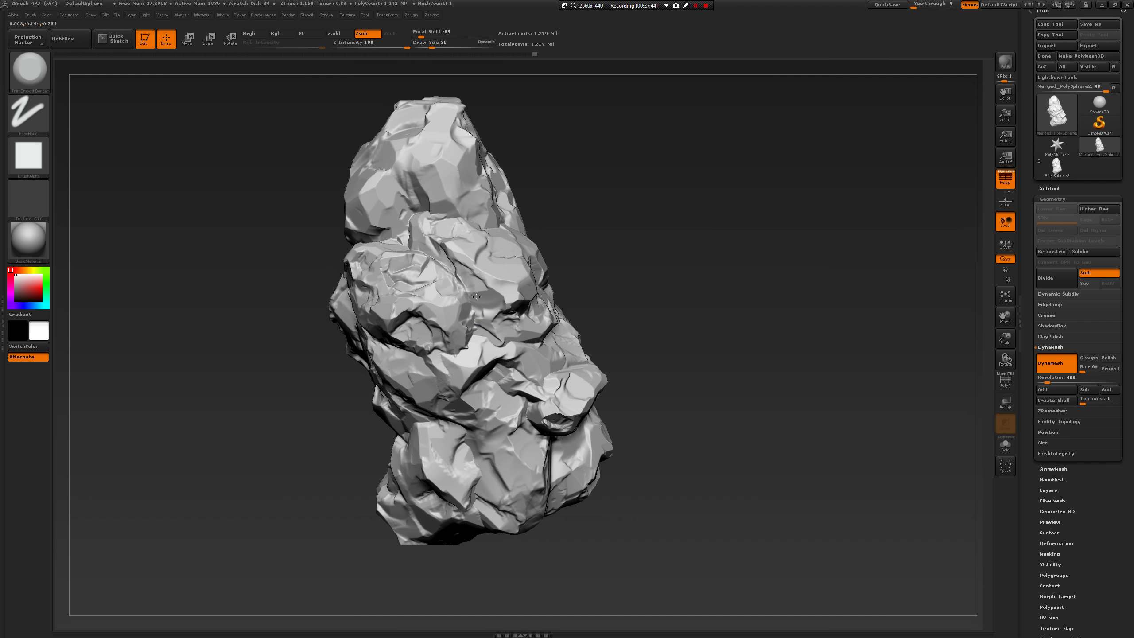
left_click_drag(497, 322, 578, 384)
left_click_drag(668, 360, 549, 289, "alt")
left_click_drag(512, 221, 506, 206)
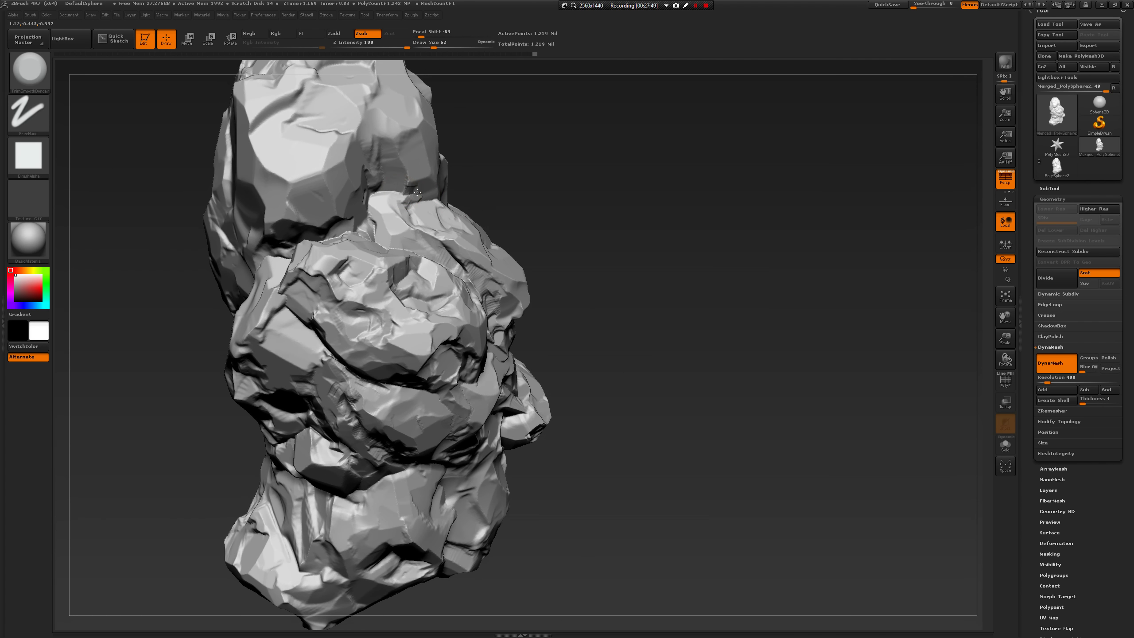
Set the draw size to 71 and trim the underside of the top boulder where it meets the lower rocks.
key("space")
left_click(415, 165)
mouse_move(142, 349)
left_mouse_down()
mouse_move(277, 268)
mouse_move(291, 203)
mouse_move(319, 257)
mouse_move(209, 348)
mouse_move(263, 335)
left_mouse_up()
left_click_drag(263, 335, 333, 295)
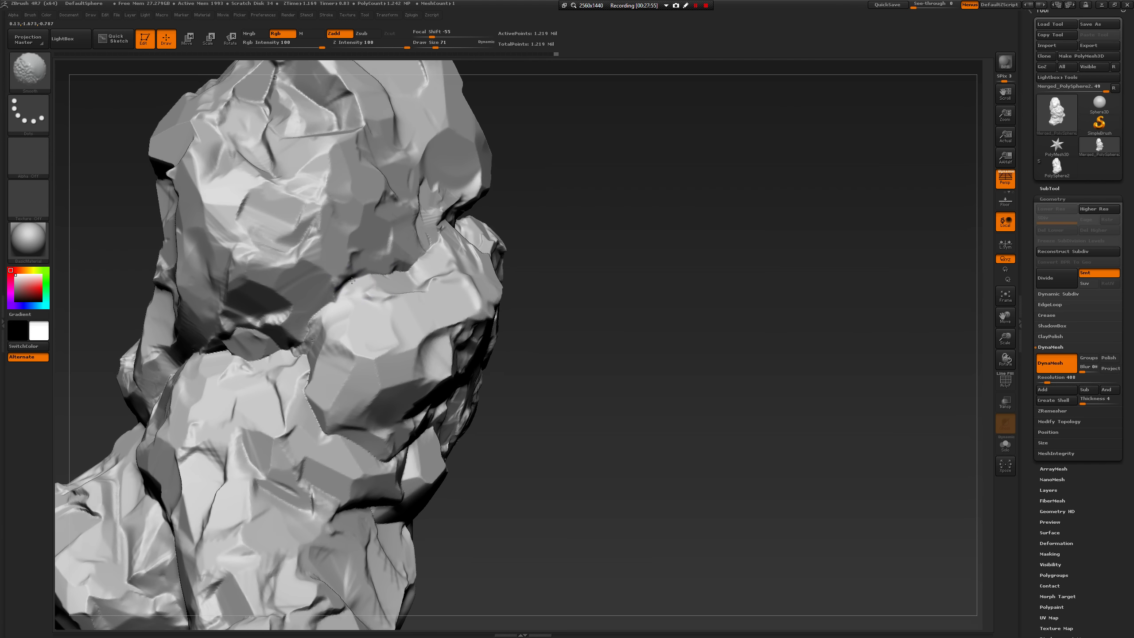
left_click_drag(352, 257, 397, 255)
left_click_drag(291, 331, 261, 349)
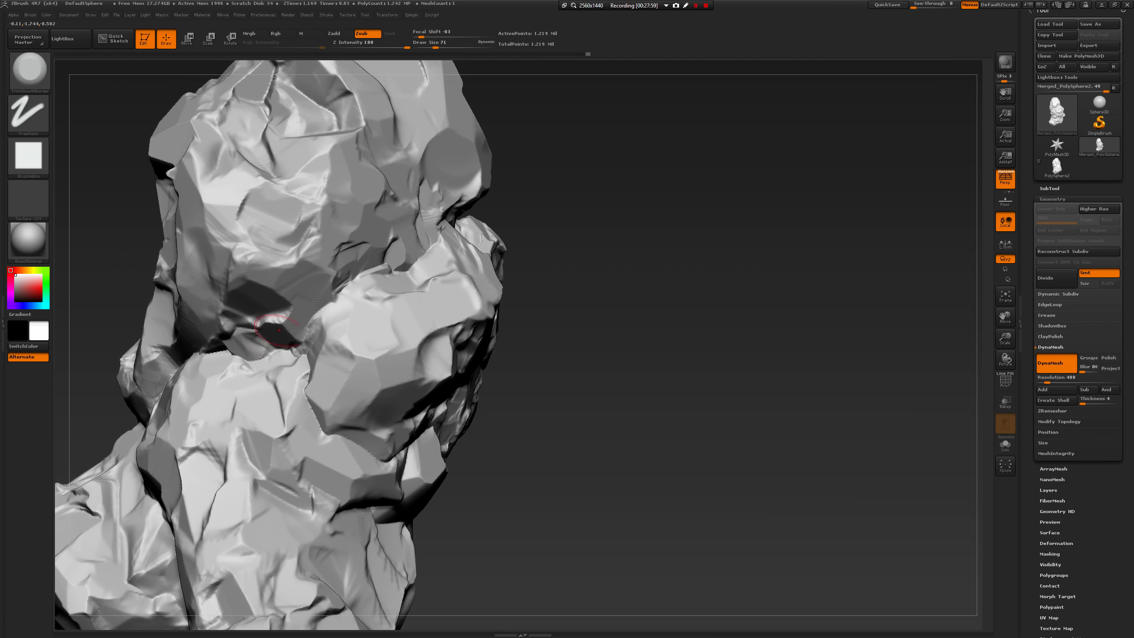
mouse_move(318, 285)
left_mouse_down()
mouse_move(333, 337)
mouse_move(391, 308)
mouse_move(376, 313)
left_mouse_up()
mouse_move(512, 396)
left_mouse_down()
mouse_move(585, 410)
mouse_move(500, 393)
mouse_move(429, 349)
mouse_move(387, 291)
left_mouse_up()
left_click_drag(253, 349, 290, 379)
key("space")
mouse_move(309, 347)
left_mouse_down()
mouse_move(313, 330)
mouse_move(371, 286)
mouse_move(360, 302)
left_mouse_up()
Switch to the ClayBuildup brush with a draw size of 114.
key("b")
key("c")
key("b")
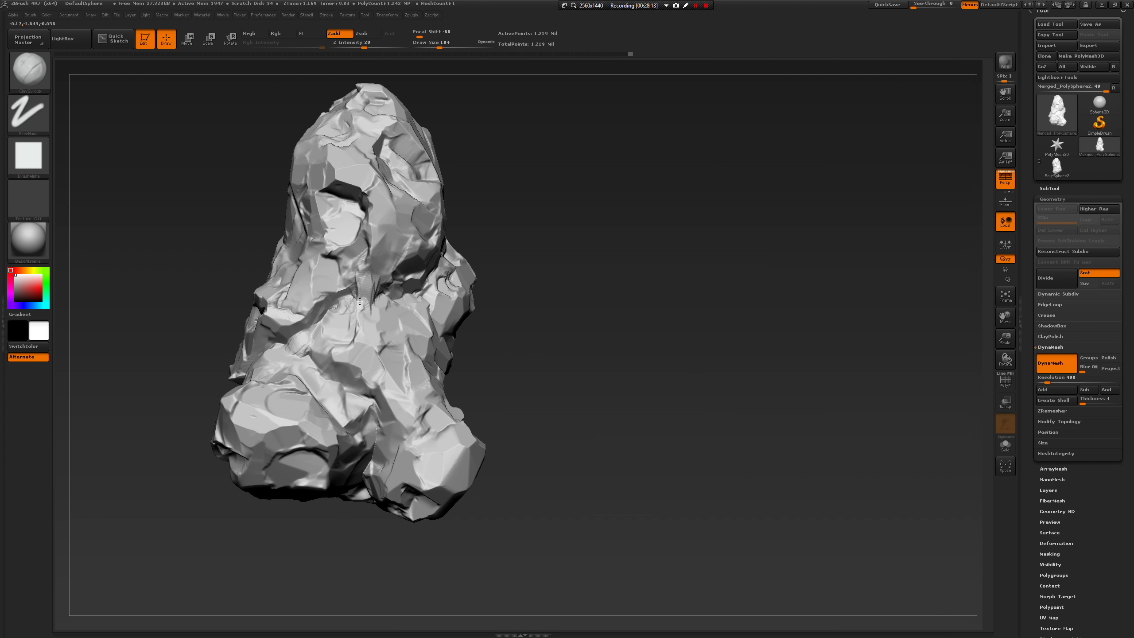
mouse_move(532, 329)
left_mouse_down()
mouse_move(591, 322)
mouse_move(536, 304)
mouse_move(598, 306)
mouse_move(616, 257)
mouse_move(638, 304)
mouse_move(657, 225)
mouse_move(626, 326)
mouse_move(587, 312)
left_mouse_up()
right_click(593, 319)
Cut into the diagonal crevice across the rock's midsection with a resized Dam_Standard brush.
key("b")
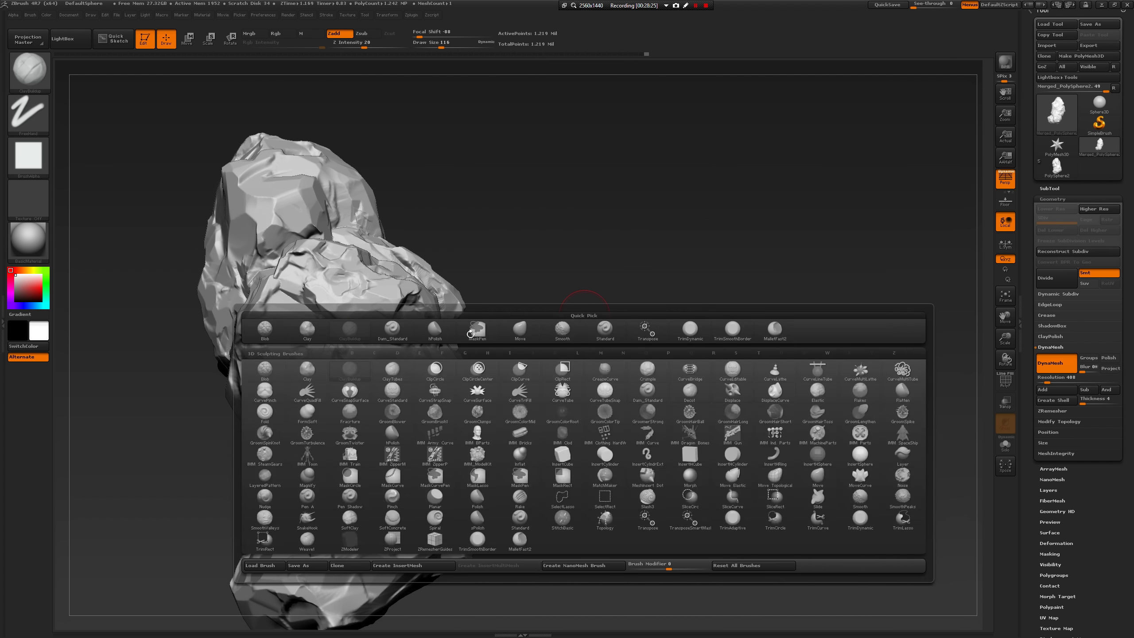
left_click(392, 330)
key("space")
key("space")
left_click_drag(275, 276, 282, 276)
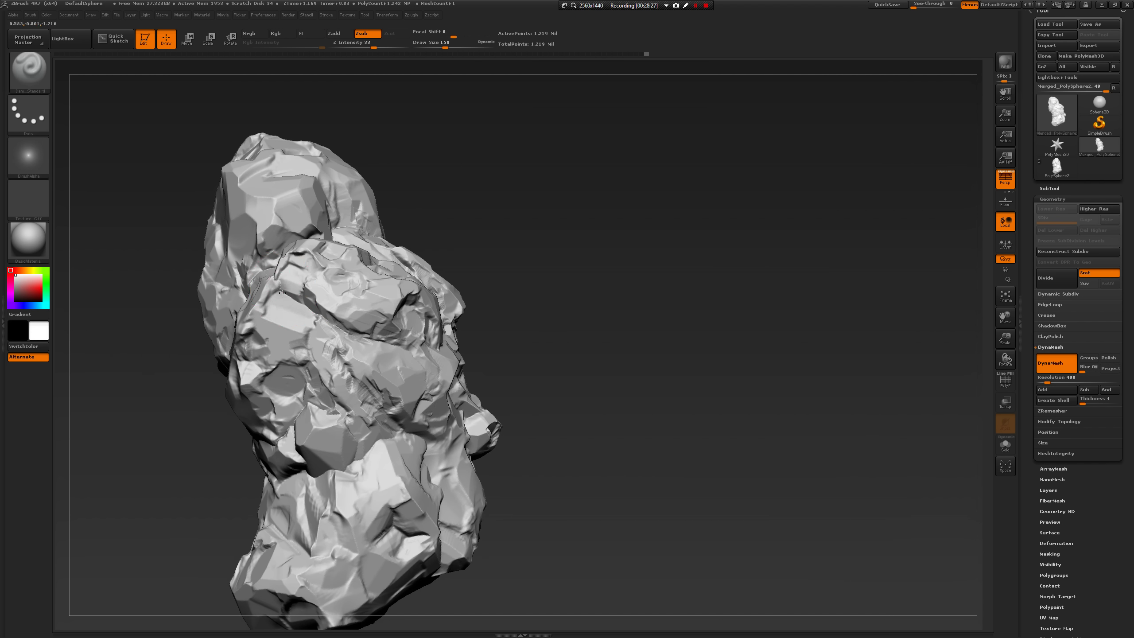
left_click_drag(316, 310, 395, 347)
left_click_drag(504, 358, 420, 362)
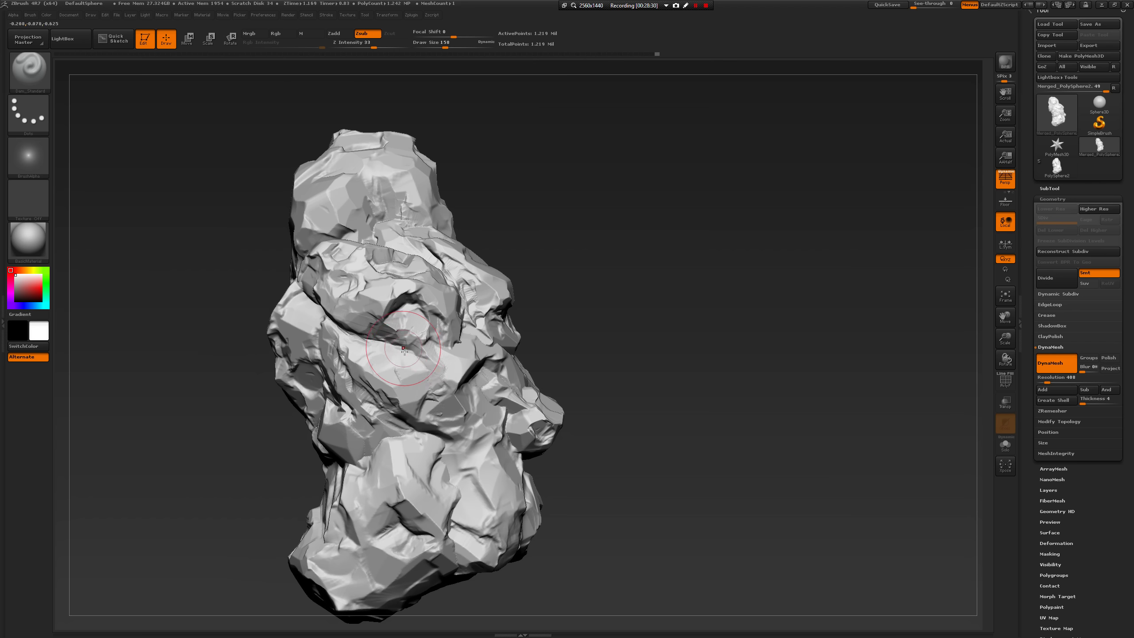
left_click_drag(462, 396, 452, 395)
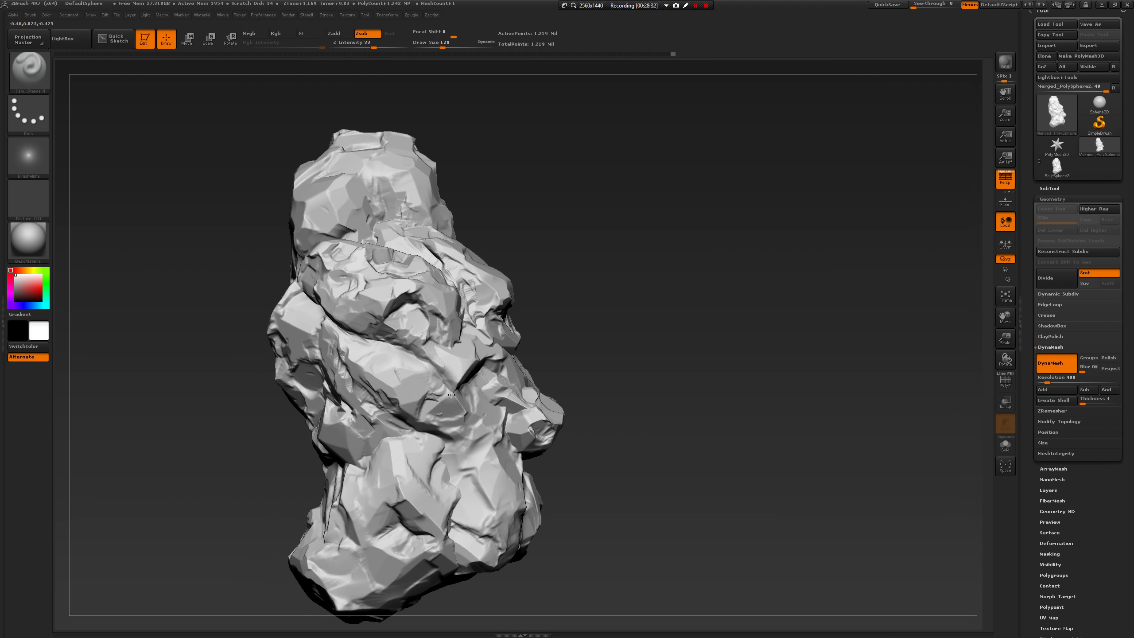
Deepen and soften the midsection crevice with the Slash brush, bringing its intensity to 51 and draw size to 94.
key("b")
key("s")
key("l")
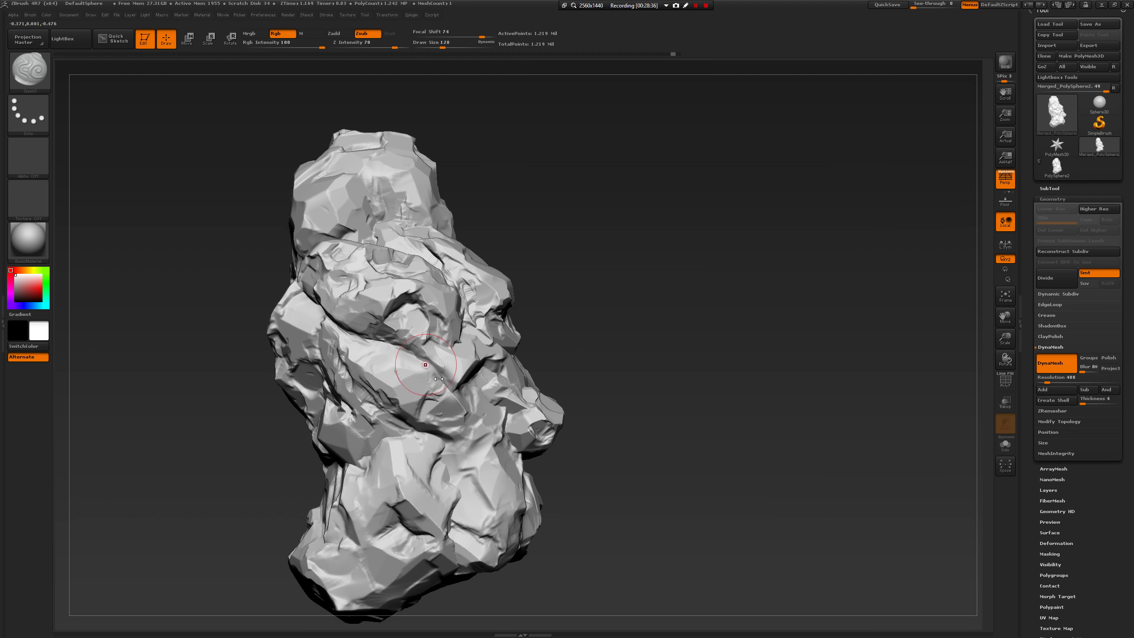
key("space")
left_click_drag(464, 396, 454, 399)
mouse_move(414, 355)
left_mouse_down()
mouse_move(447, 380)
mouse_move(476, 440)
mouse_move(471, 430)
left_mouse_up()
left_click_drag(465, 379, 478, 465, "shift")
key("space")
left_click_drag(460, 414, 451, 414)
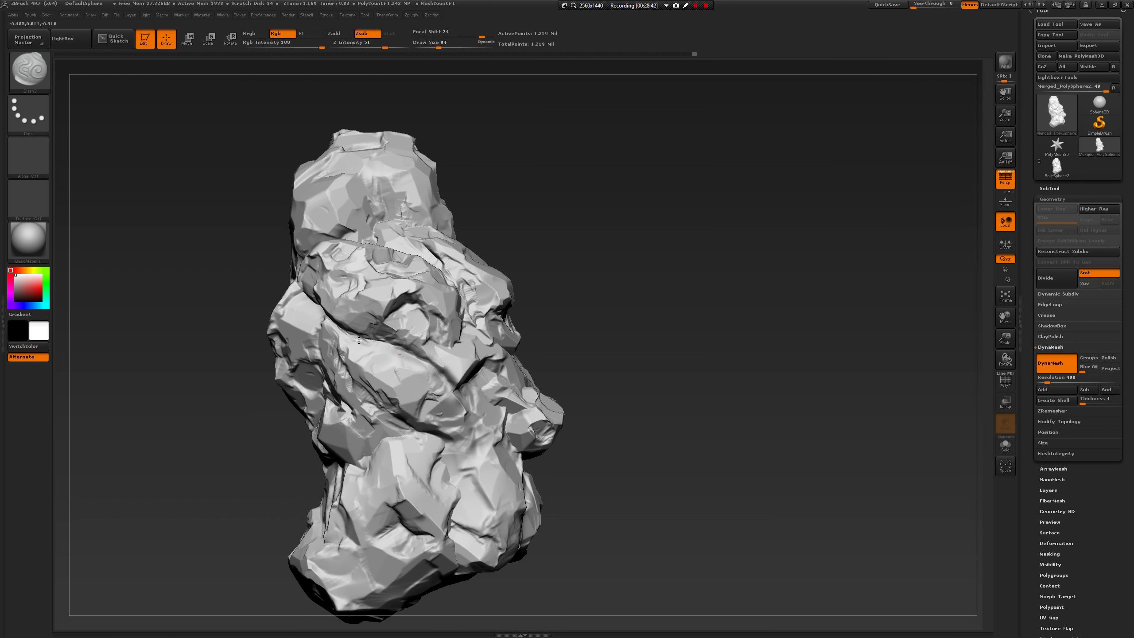
Return to the TrimSmoothBorder brush and trim along the crack beneath the top boulder.
left_click_drag(217, 326, 329, 300)
mouse_move(287, 249)
left_mouse_down()
mouse_move(202, 254)
mouse_move(162, 244)
mouse_move(160, 224)
left_mouse_up()
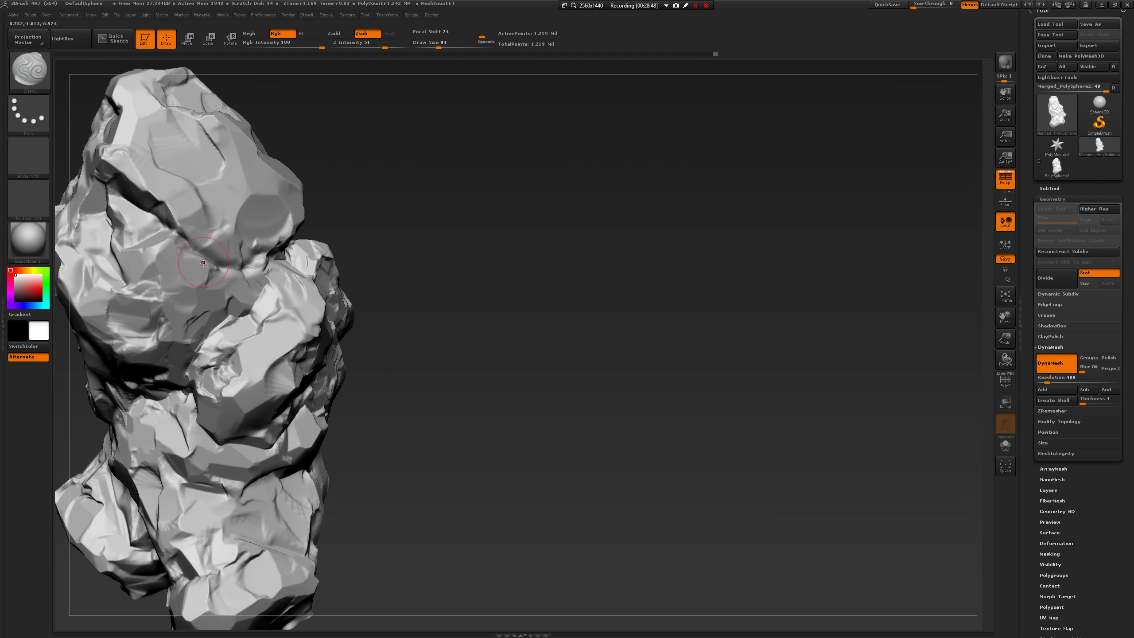
key("b")
left_click(288, 471)
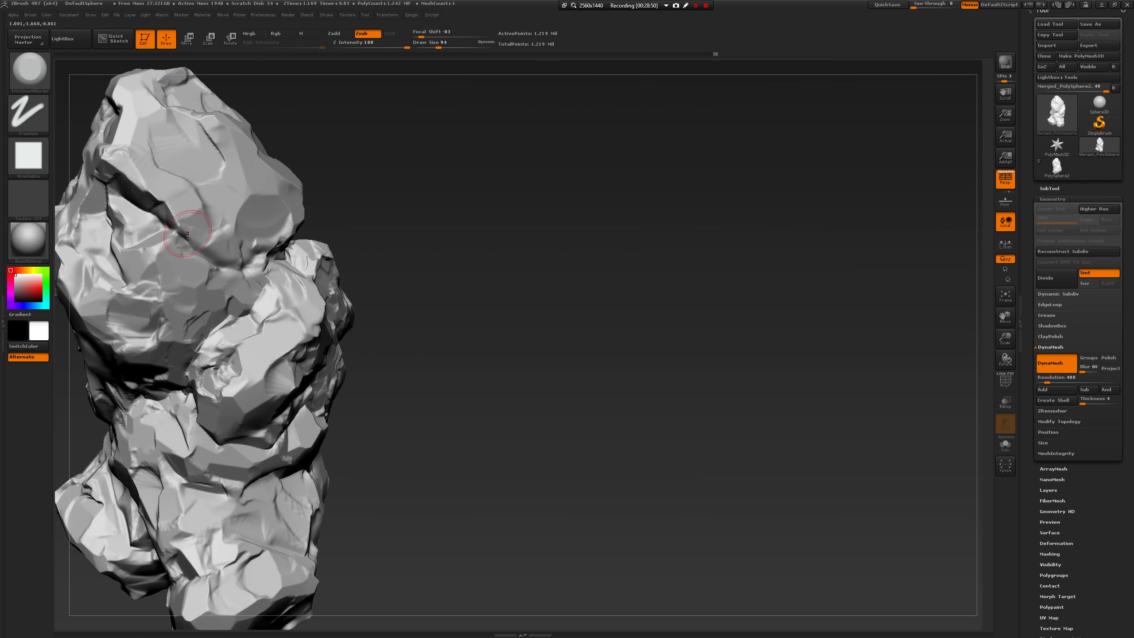
left_click_drag(187, 230, 229, 256)
left_click_drag(461, 267, 283, 275)
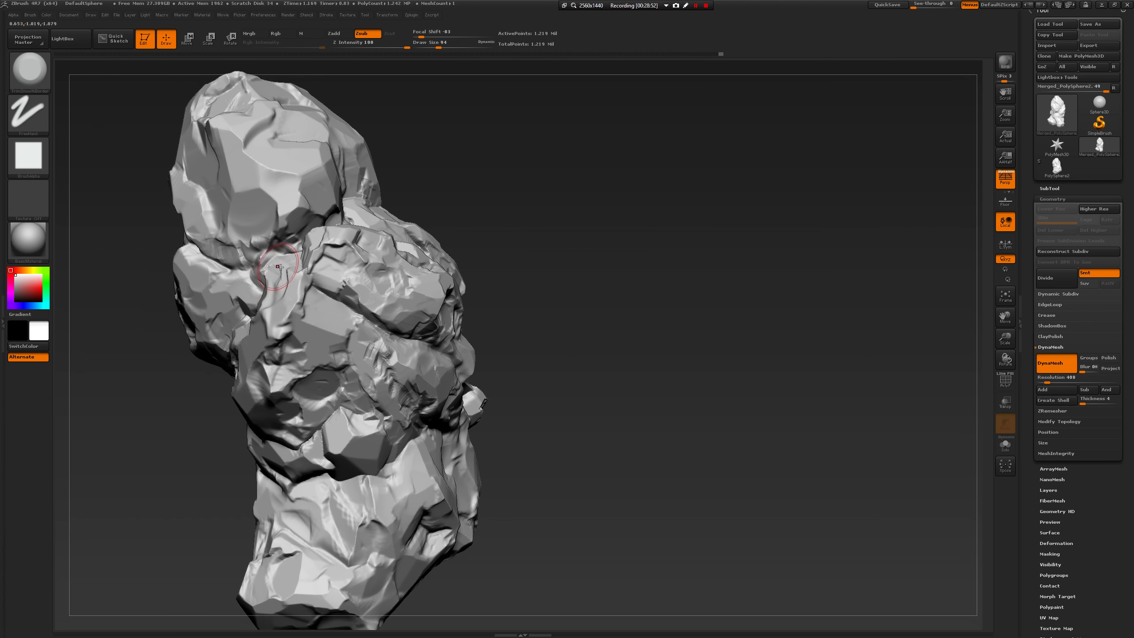
Turn off the brush alpha, reduce the draw size and trim the edges around the rock's central crevice.
left_click(49, 170)
left_click(84, 199)
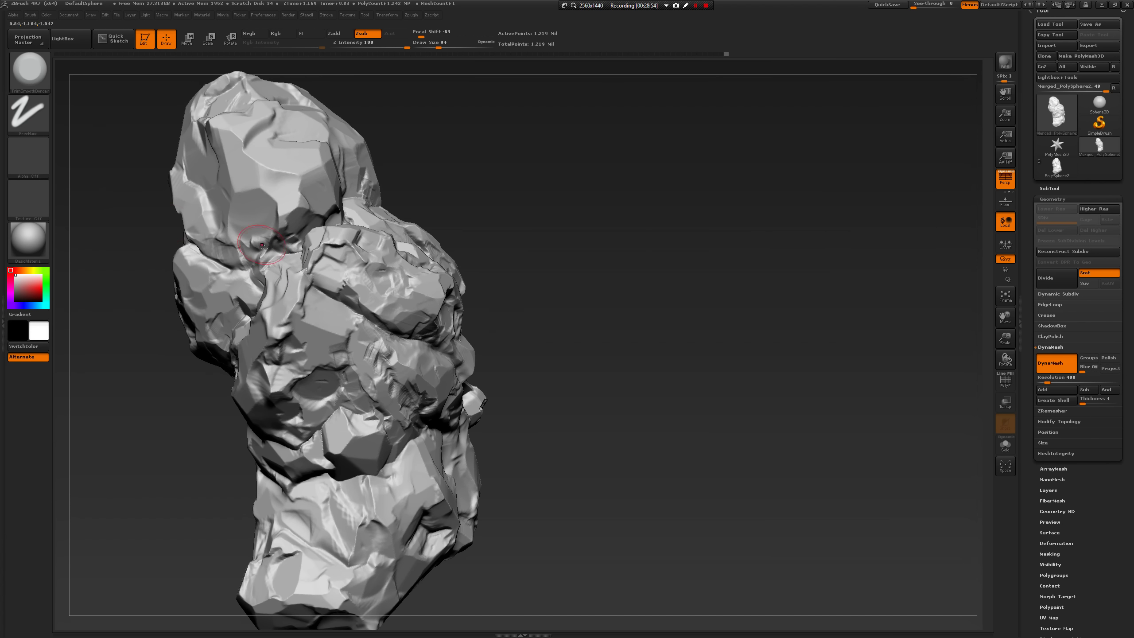
key("space")
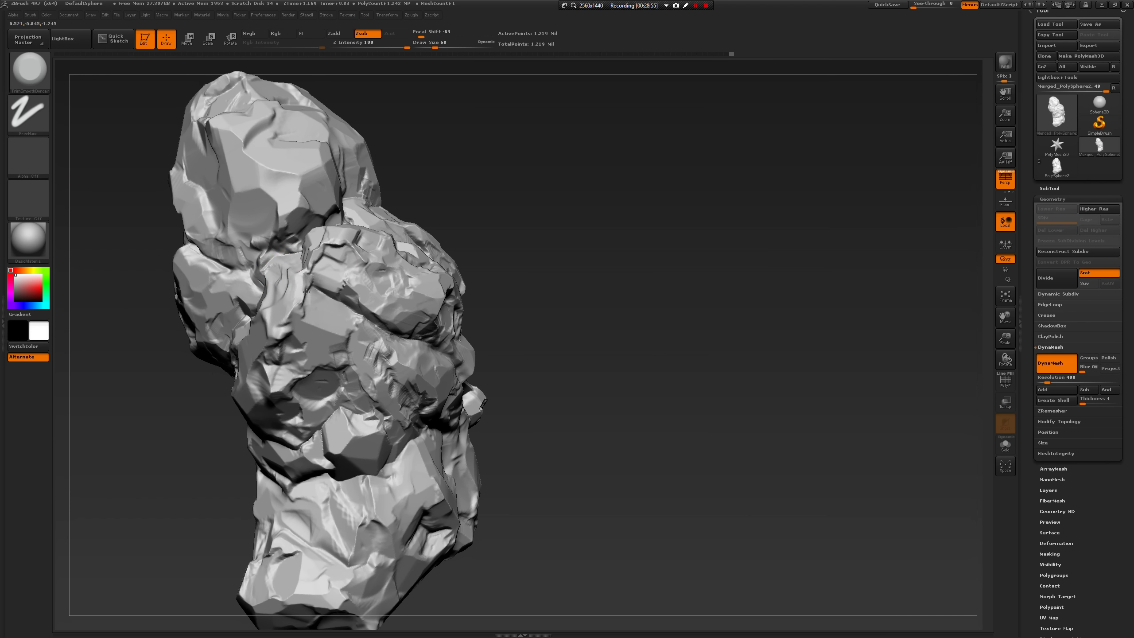
mouse_move(536, 337)
left_mouse_down()
mouse_move(424, 326)
mouse_move(500, 376)
left_mouse_up()
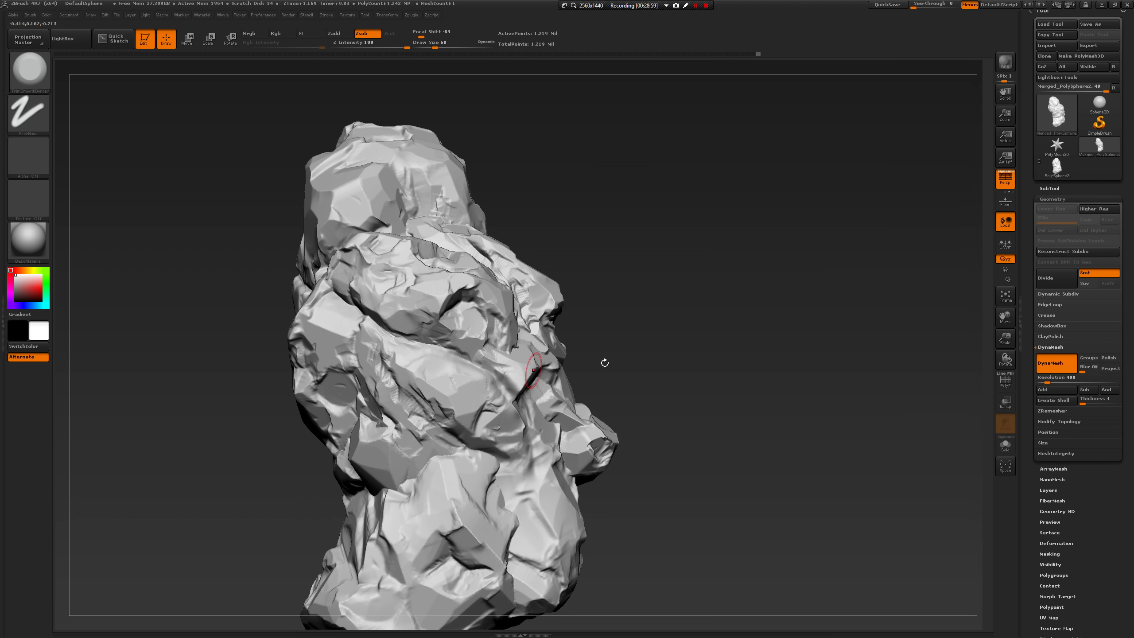
mouse_move(606, 363)
left_mouse_down()
mouse_move(586, 372)
mouse_move(548, 362)
left_mouse_up()
mouse_move(507, 373)
left_mouse_down()
mouse_move(496, 387)
mouse_move(532, 427)
left_mouse_up()
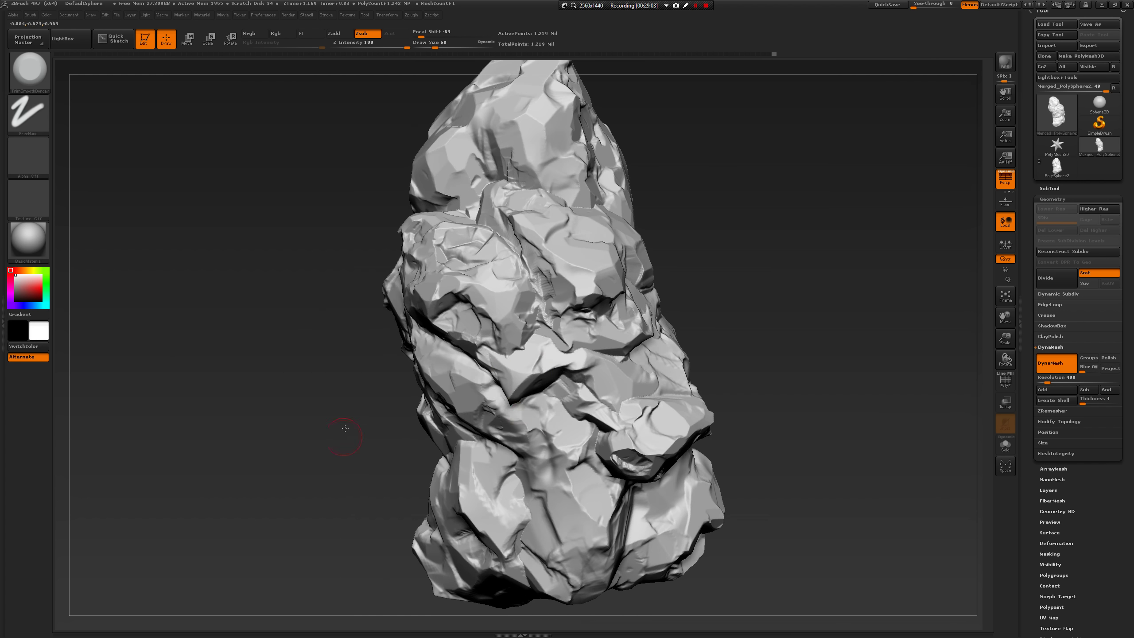
Set the draw size to 87 and flatten the rough ridge on the side of the midsection.
left_click_drag(357, 431, 528, 386)
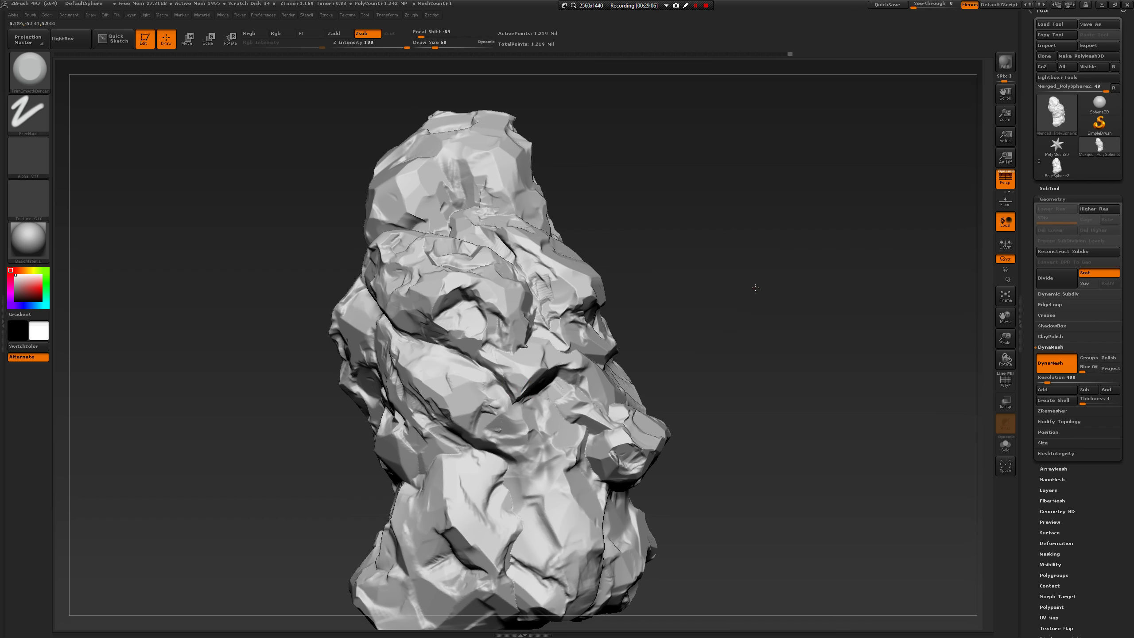
left_click_drag(755, 287, 721, 311)
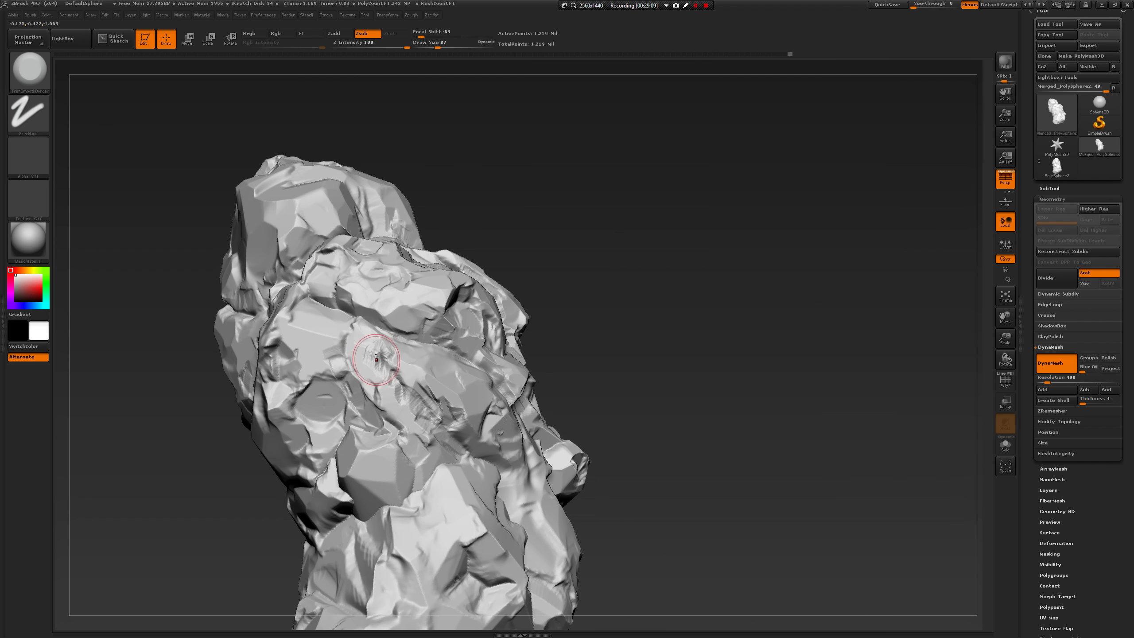
mouse_move(376, 359)
left_mouse_down()
mouse_move(387, 358)
mouse_move(382, 371)
mouse_move(379, 361)
left_mouse_up()
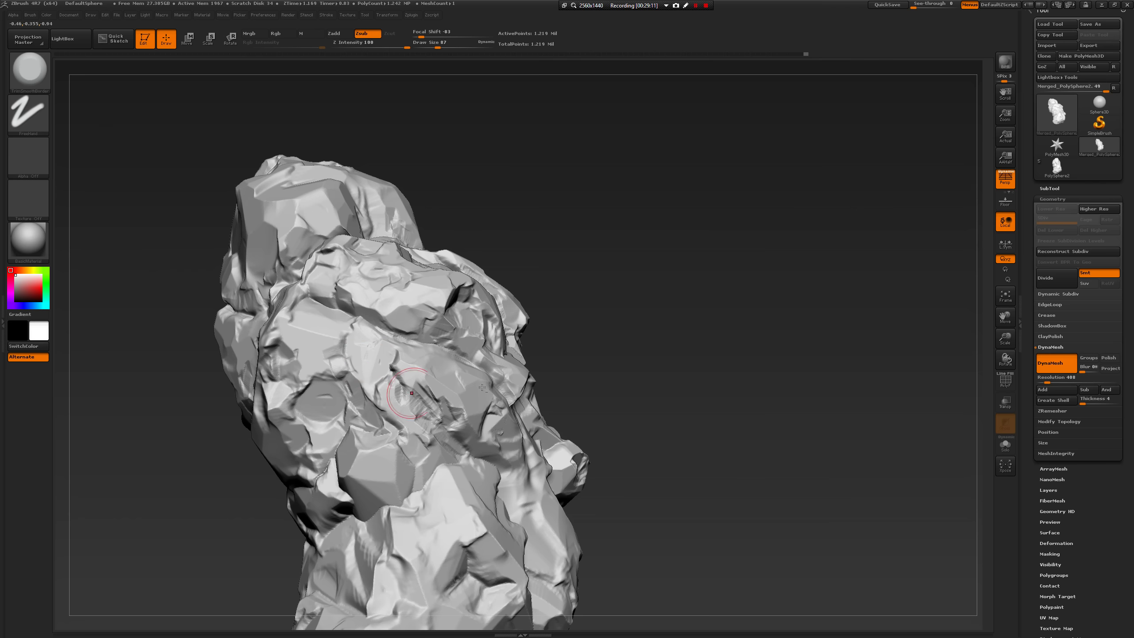
Set the draw size to 65 and trim the facets along the crack on the side of the midsection.
mouse_move(634, 376)
left_mouse_down("alt")
mouse_move(681, 312)
mouse_move(595, 322)
left_mouse_up("alt")
key("space")
left_click(460, 284)
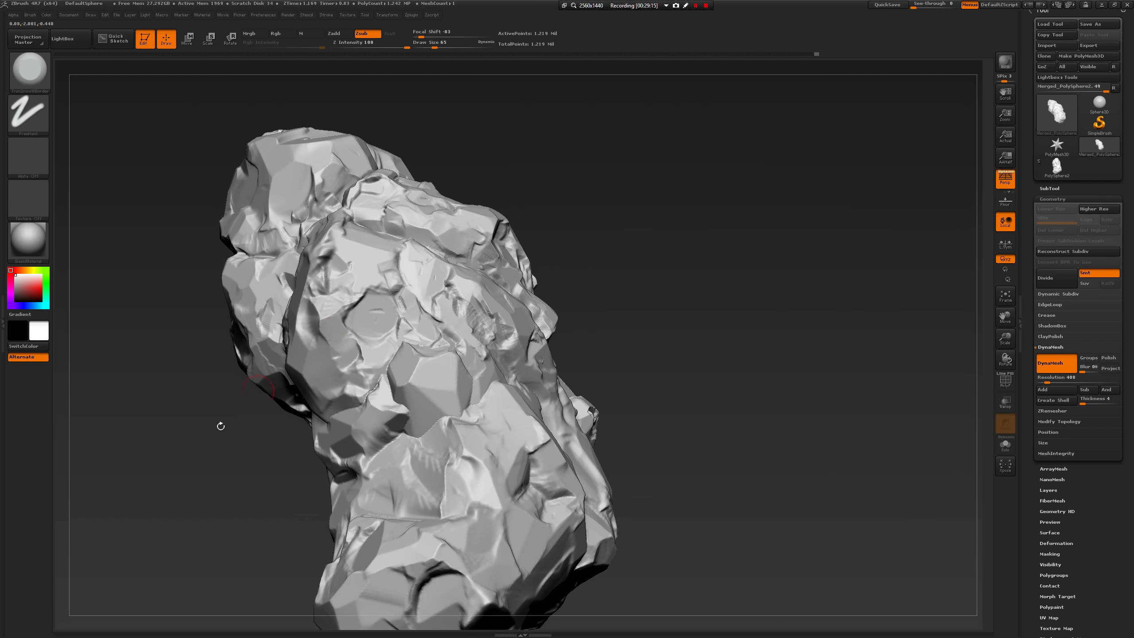
left_click_drag(220, 425, 268, 418)
mouse_move(311, 362)
left_mouse_down()
mouse_move(319, 350)
mouse_move(304, 340)
mouse_move(315, 336)
mouse_move(291, 365)
mouse_move(295, 326)
left_mouse_up()
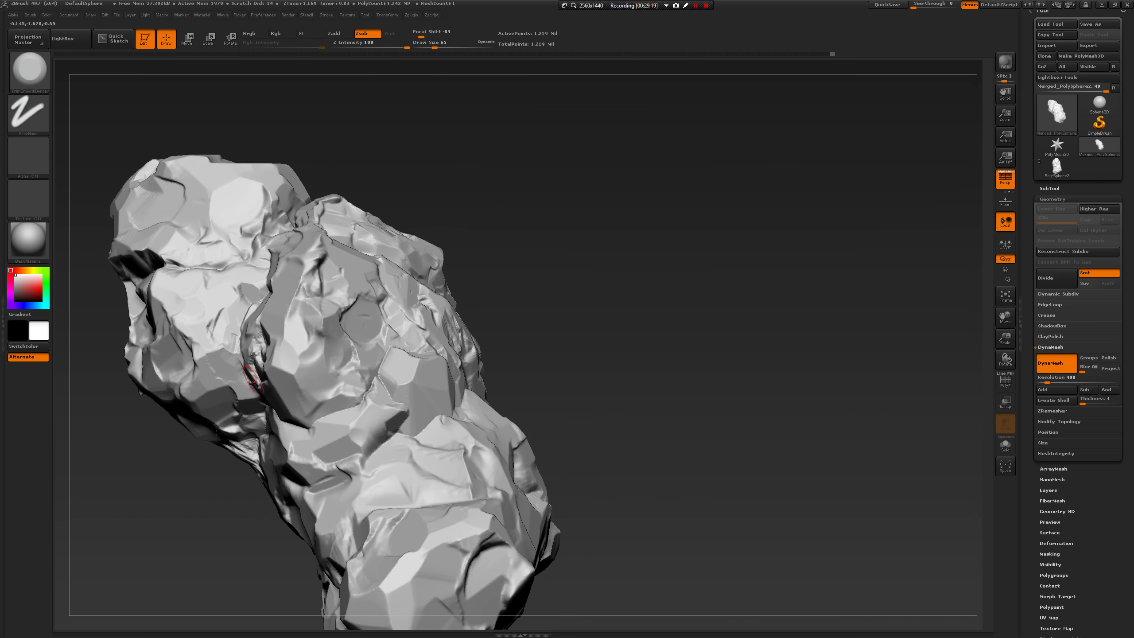
Trim the raised slab beside the crack beneath the top boulder into flatter planes.
left_click_drag(217, 433, 227, 449)
left_click_drag(268, 352, 282, 353)
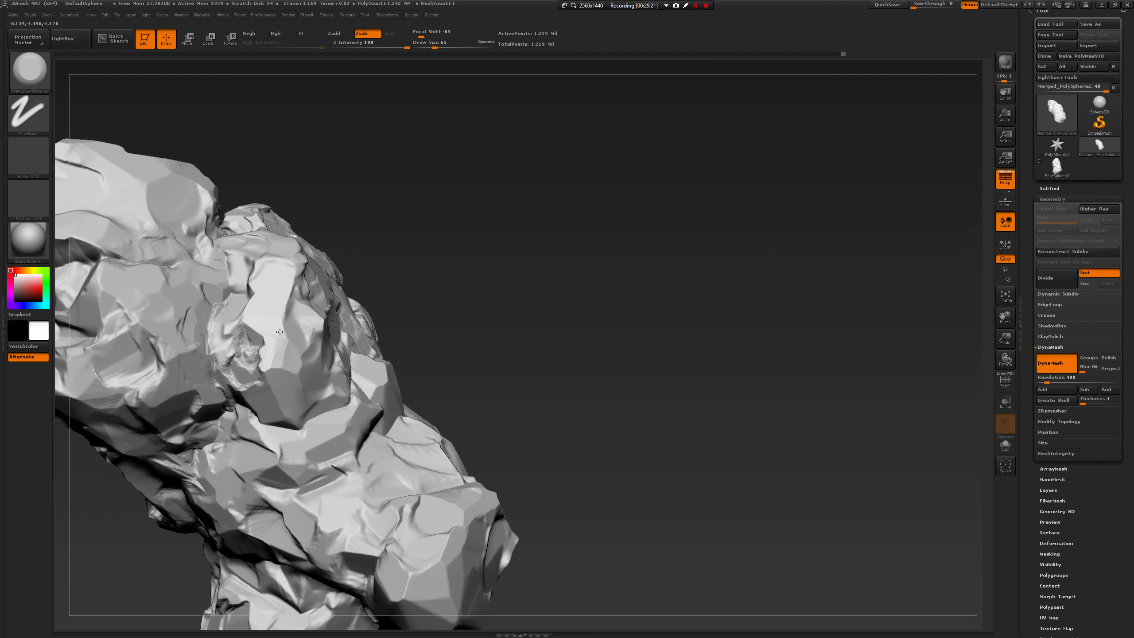
left_click_drag(368, 235, 382, 300)
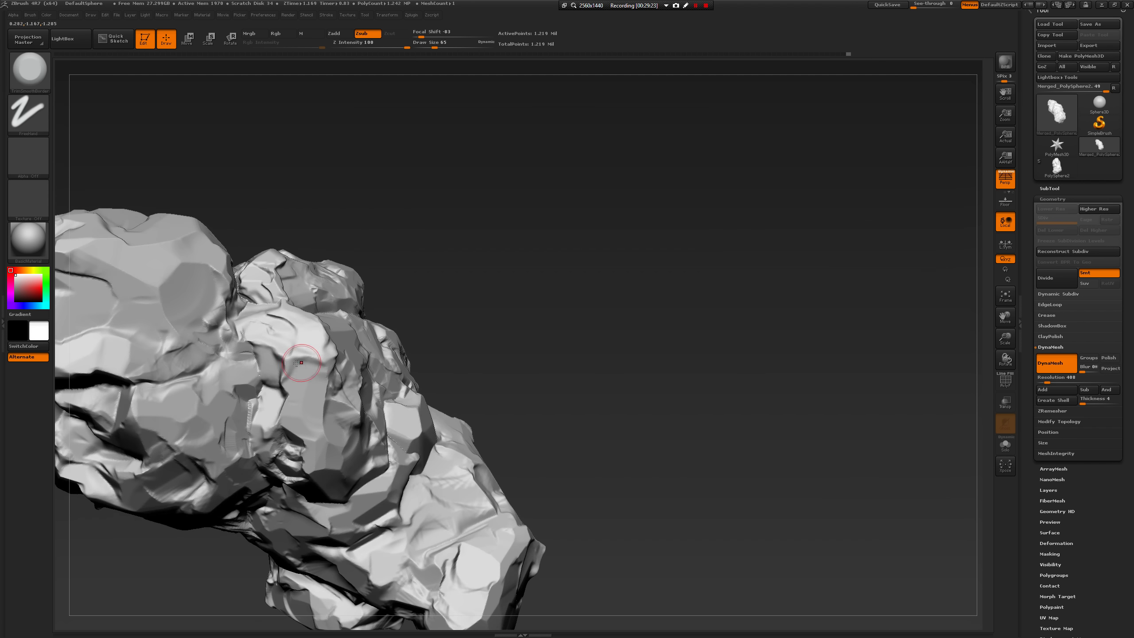
mouse_move(303, 365)
left_mouse_down()
mouse_move(290, 361)
mouse_move(299, 343)
mouse_move(320, 353)
mouse_move(311, 373)
left_mouse_up()
left_click_drag(456, 307, 431, 326)
Switch to the TrimDynamic brush and flatten the uneven surfaces on the midsection slab beside the crack.
key("b")
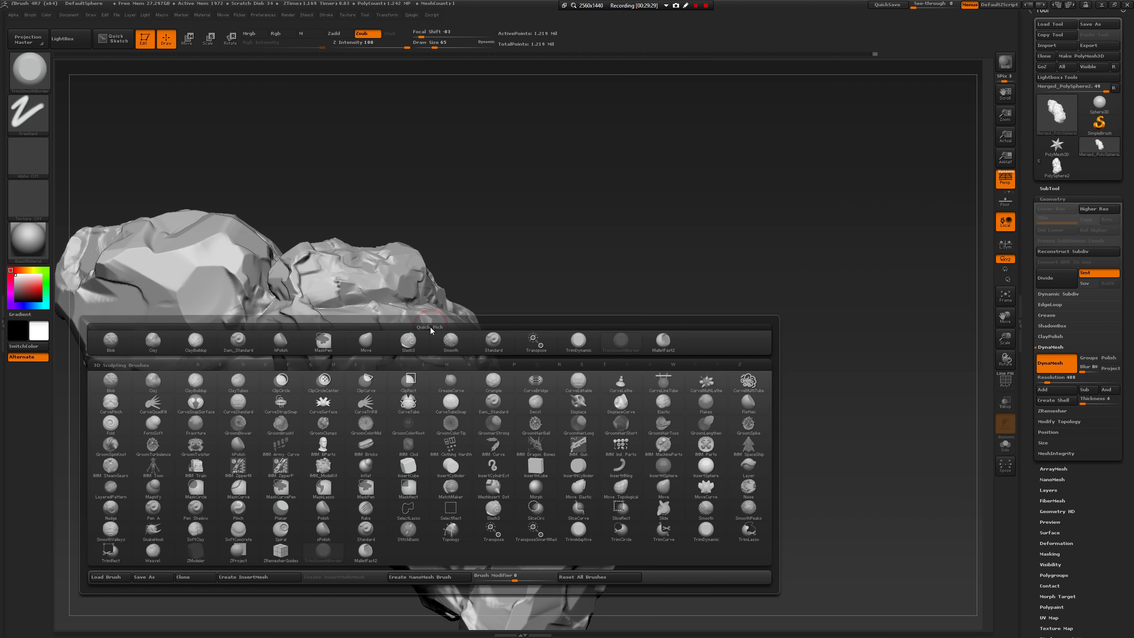
key("t")
key("d")
left_click_drag(529, 297, 397, 325)
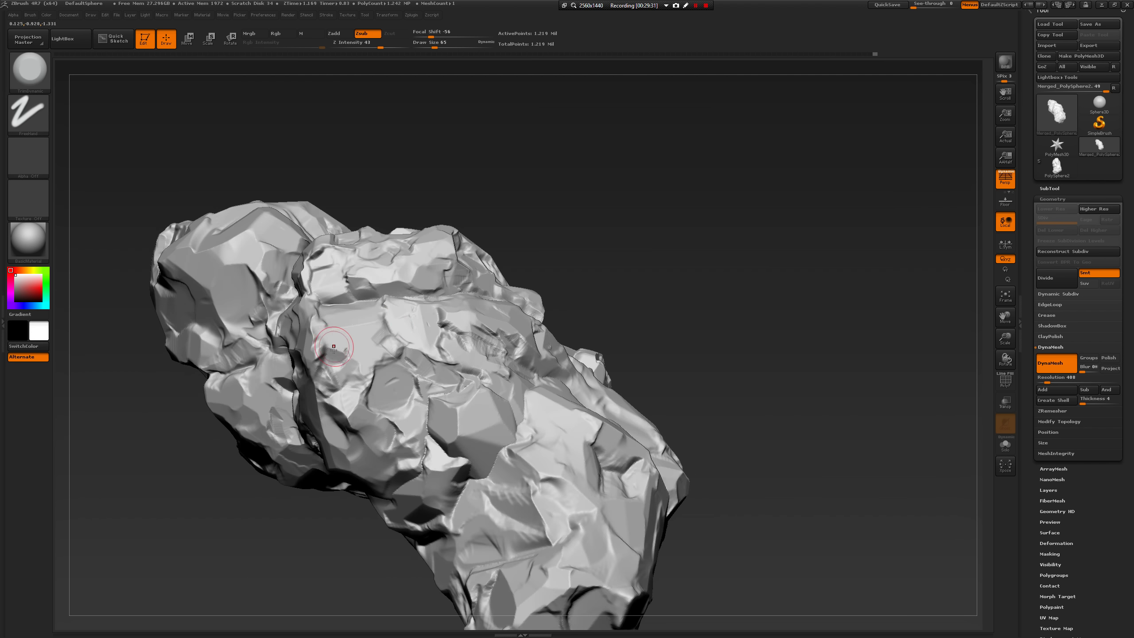
left_click_drag(317, 354, 316, 346)
mouse_move(616, 335)
left_mouse_down("alt")
mouse_move(658, 347)
mouse_move(634, 331)
mouse_move(570, 358)
left_mouse_up("alt")
left_click_drag(439, 306, 533, 305)
Flatten rough facets around the lower part of the rock with the TrimDynamic brush.
left_click_drag(746, 315, 717, 238, "alt")
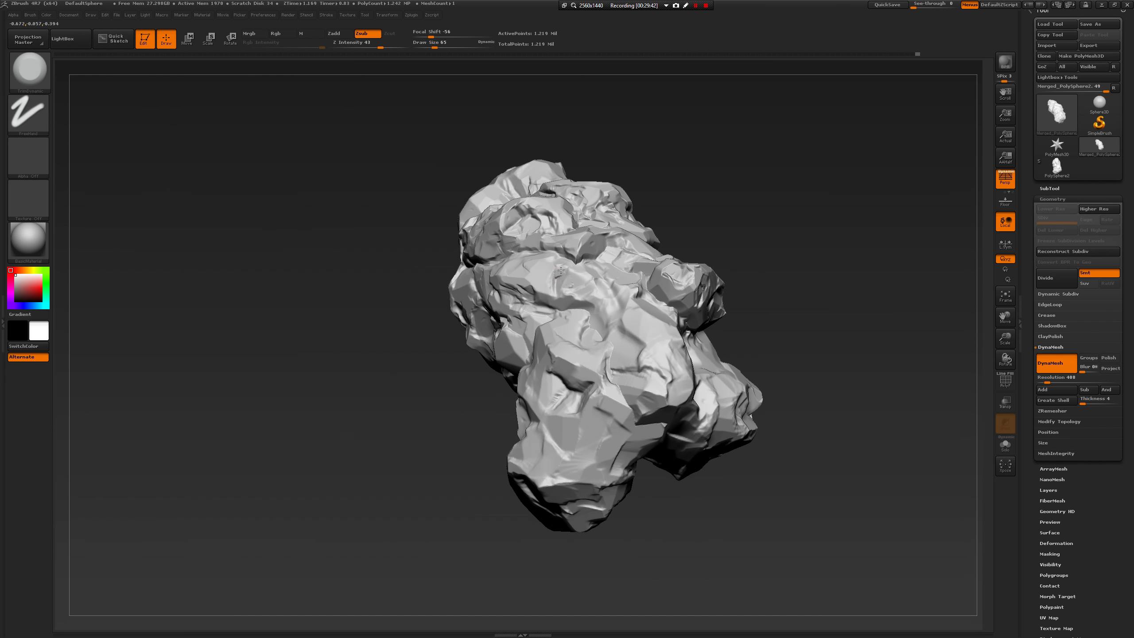
left_click_drag(680, 316, 706, 315)
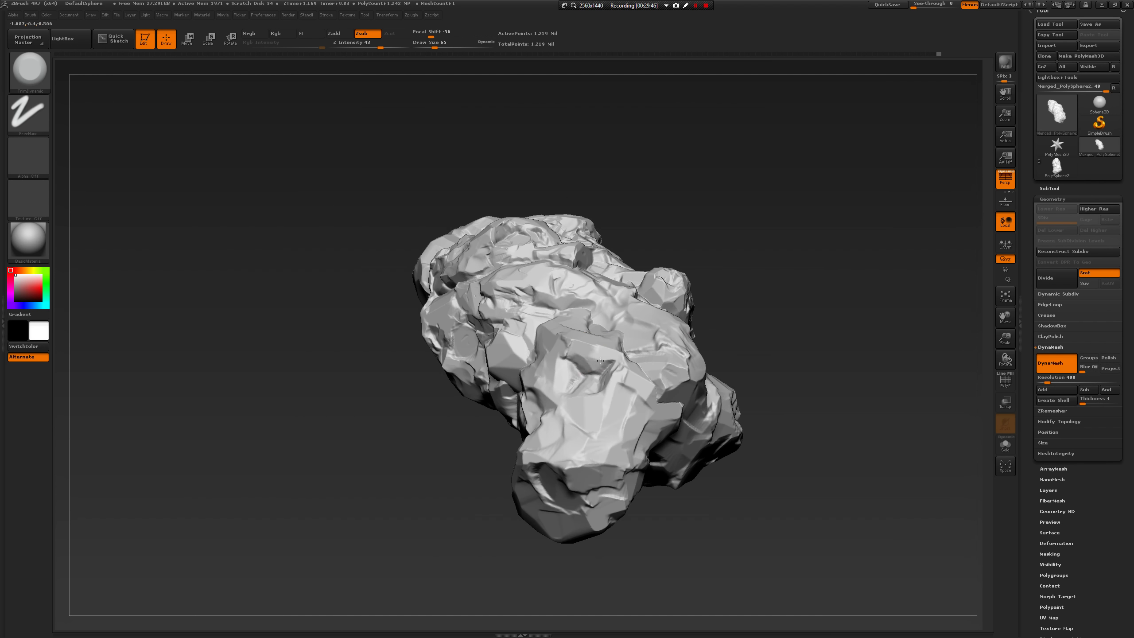
left_click_drag(414, 466, 400, 456)
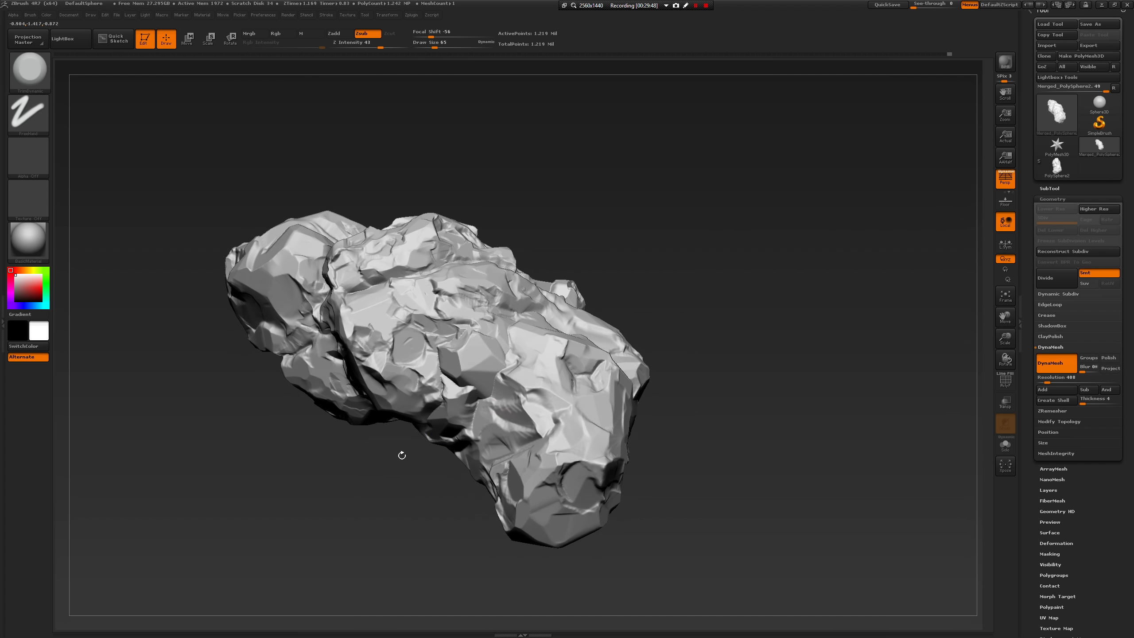
left_click_drag(676, 353, 630, 369)
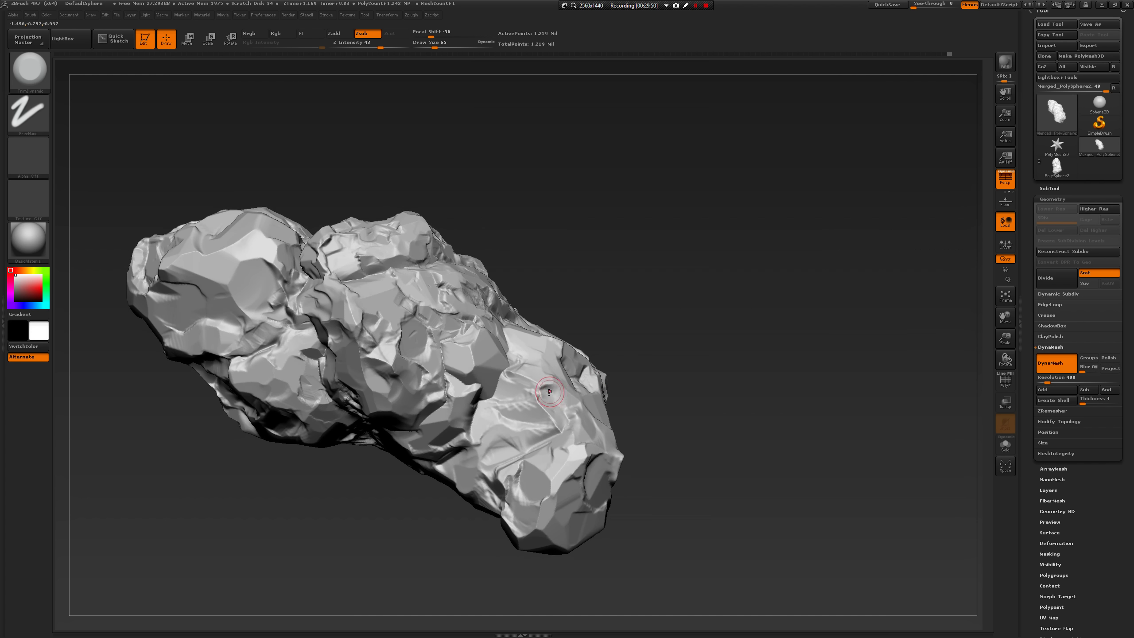
mouse_move(550, 392)
left_mouse_down()
mouse_move(526, 388)
mouse_move(534, 407)
left_mouse_up()
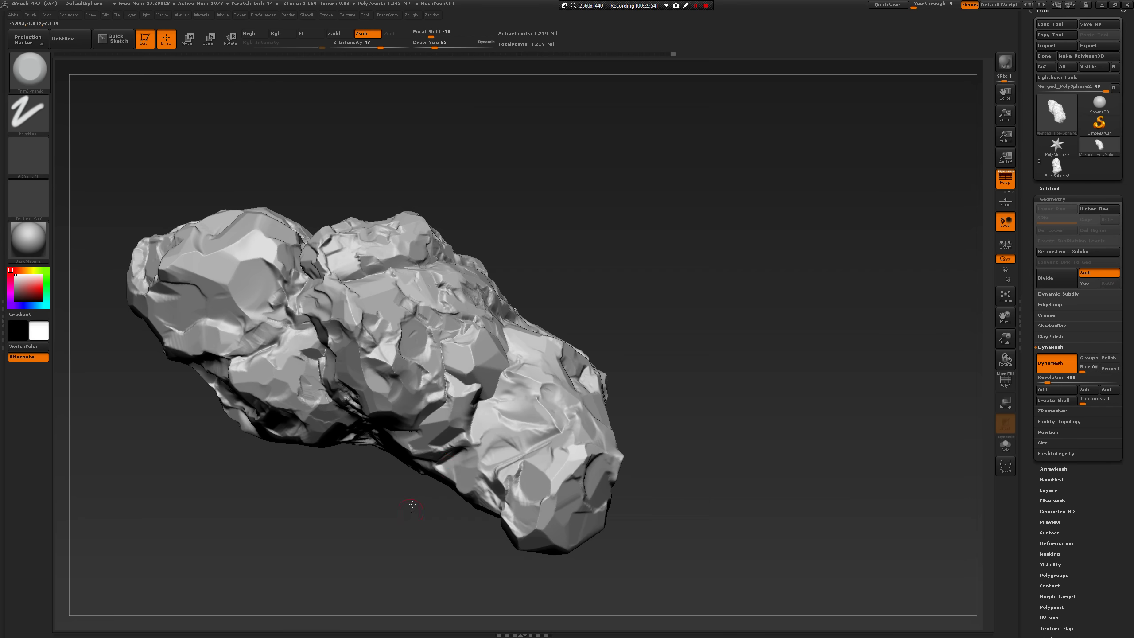
Flatten the facets around the ledge and front face of the top boulder.
left_click_drag(412, 504, 387, 372)
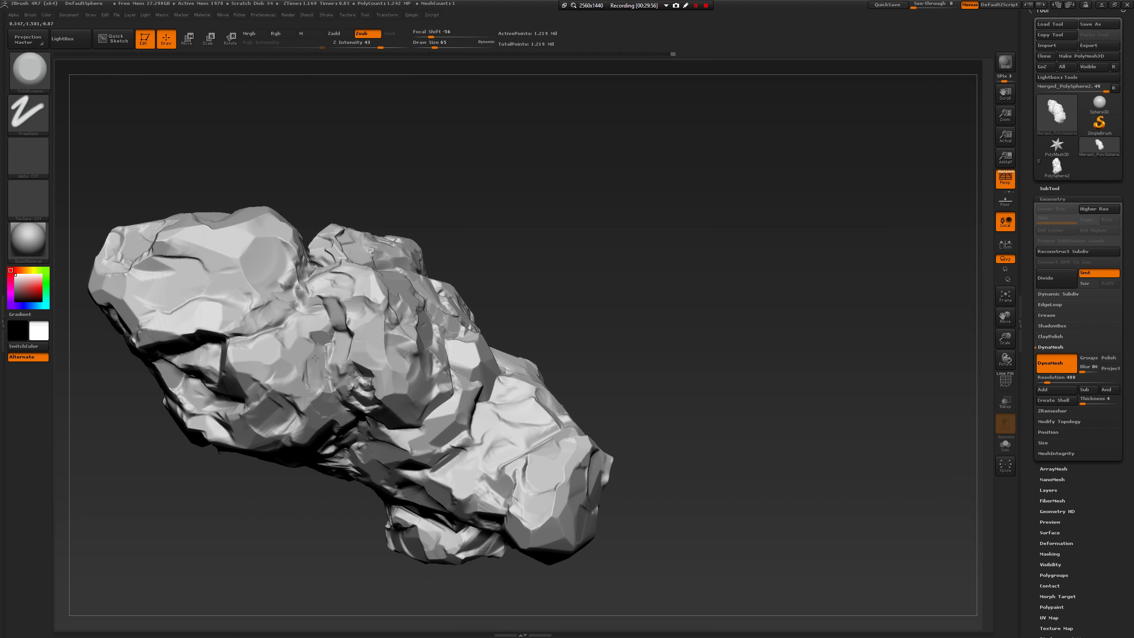
left_click_drag(192, 531, 317, 376)
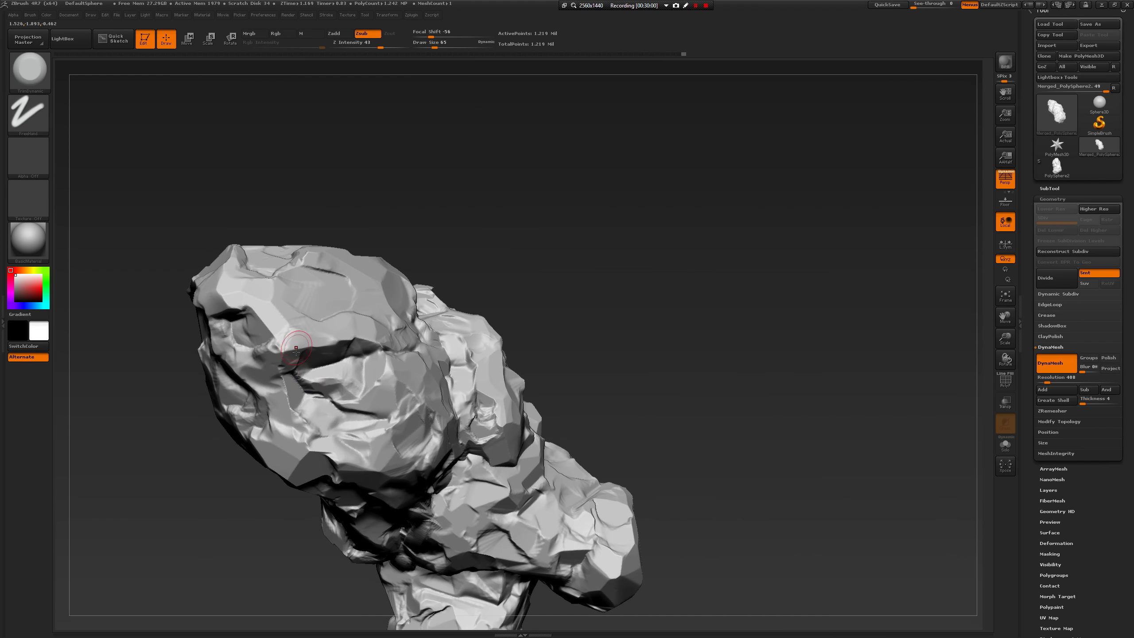
left_click_drag(191, 443, 234, 383)
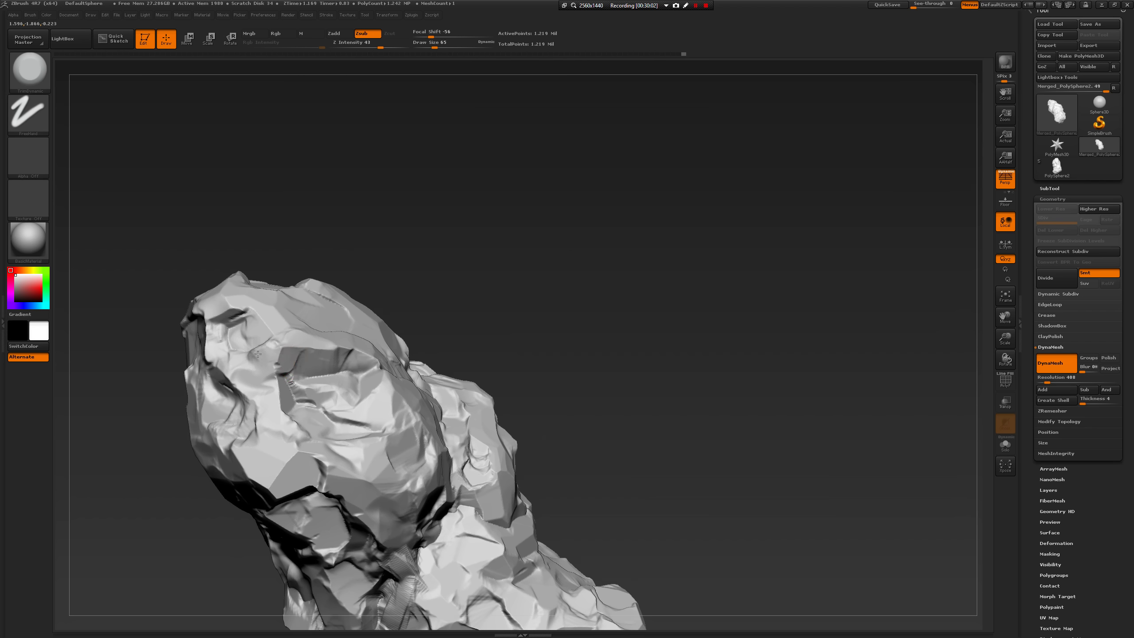
left_click_drag(156, 376, 204, 342)
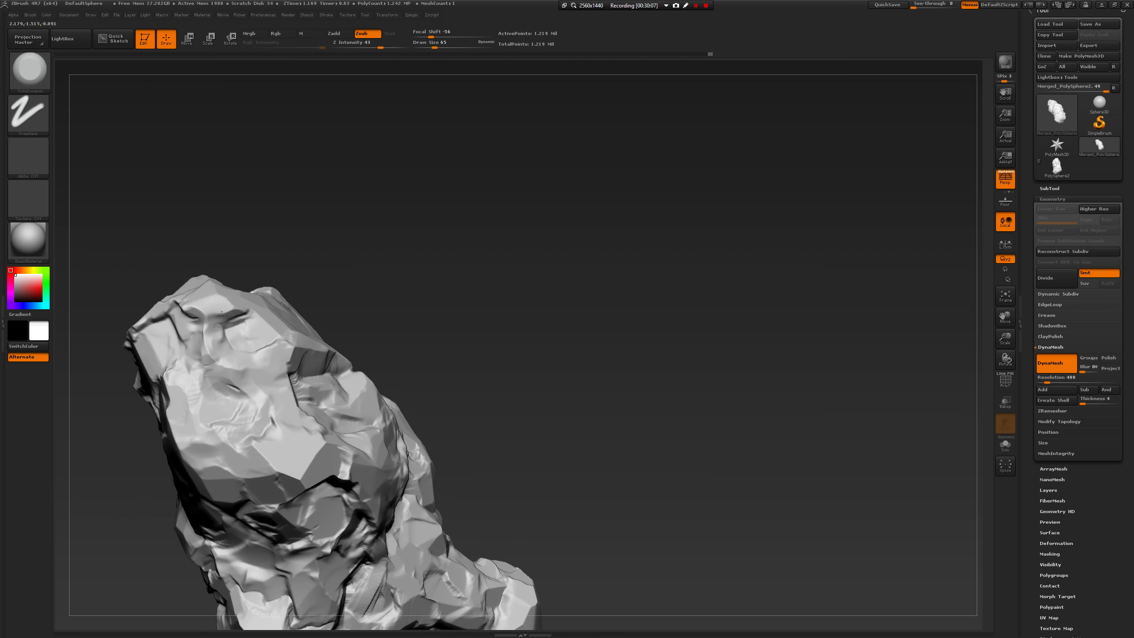
left_click_drag(361, 303, 370, 306)
Set the draw size to 97, switch to the MalletFast2 brush and chisel the surface beneath the top boulder's ledge.
key("space")
mouse_move(555, 283)
left_mouse_down()
mouse_move(591, 173)
mouse_move(298, 329)
left_mouse_up()
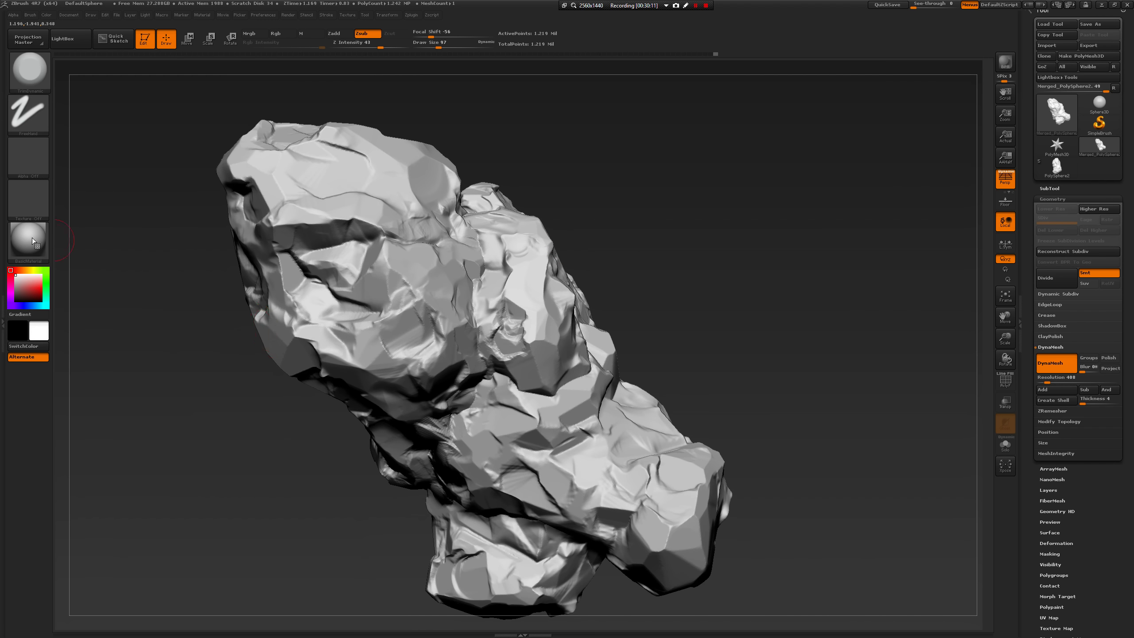
left_click(38, 196)
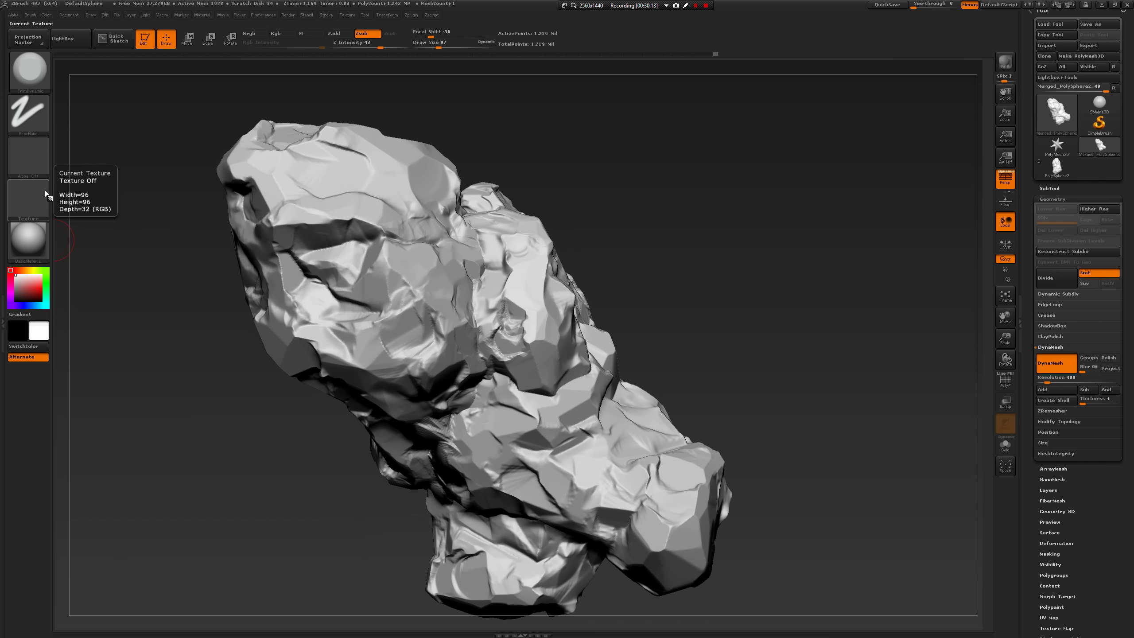
key("b")
left_click(290, 413)
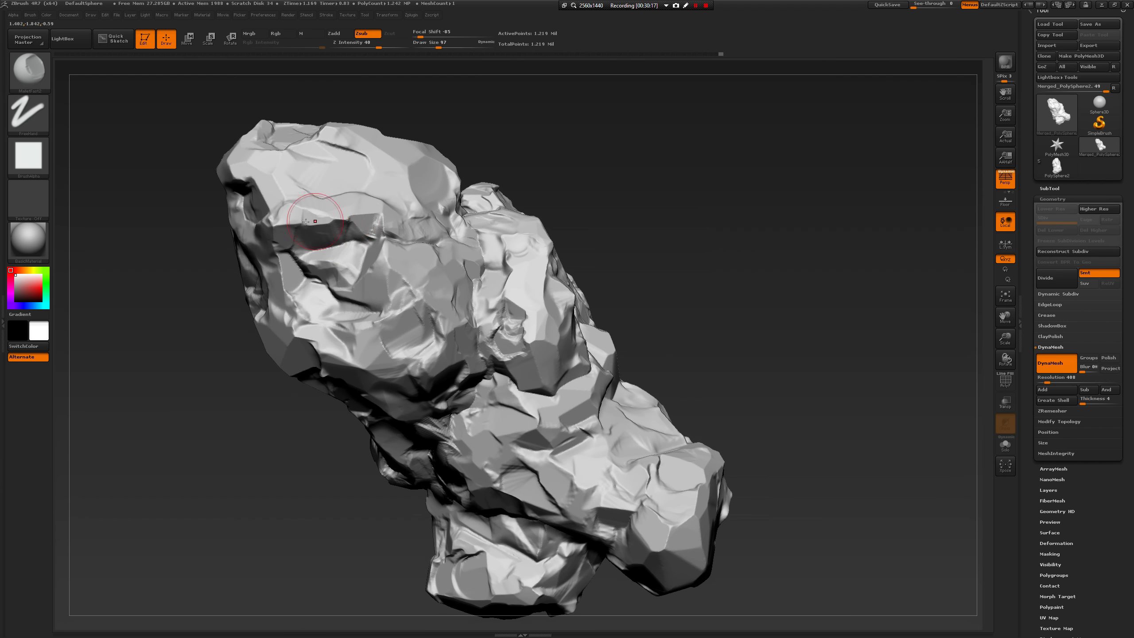
mouse_move(206, 384)
left_mouse_down()
mouse_move(312, 313)
mouse_move(271, 302)
mouse_move(244, 278)
left_mouse_up()
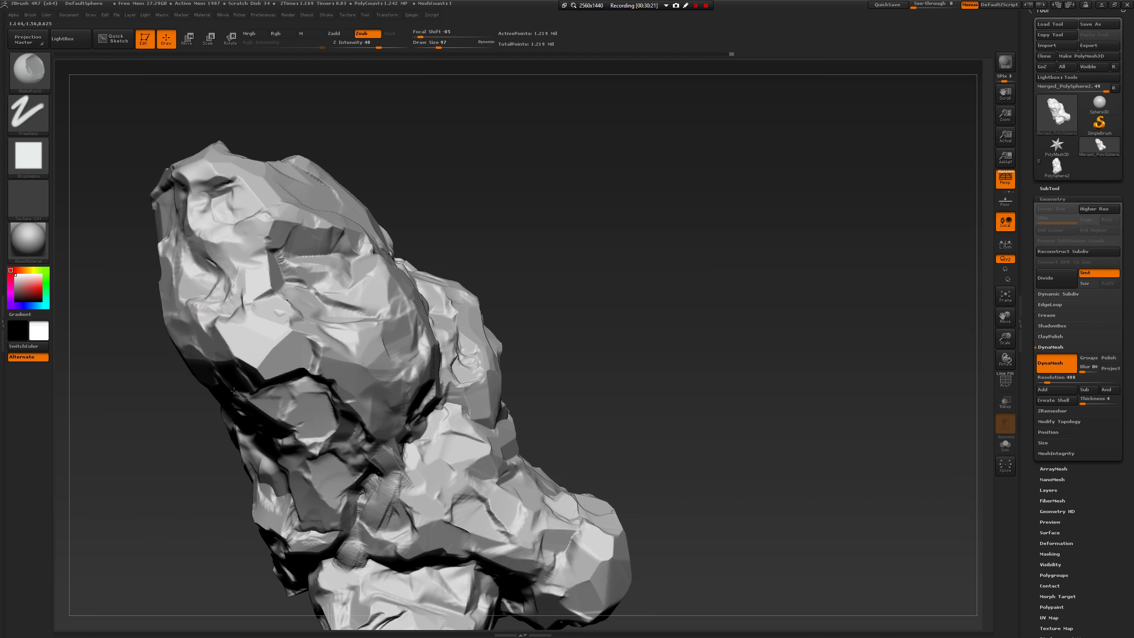
Chisel the front edge of the top boulder with the MalletFast2 brush and smooth the marks.
mouse_move(234, 391)
left_mouse_down("alt")
mouse_move(269, 306)
mouse_move(286, 300)
left_mouse_up("alt")
left_click_drag(366, 217, 339, 215)
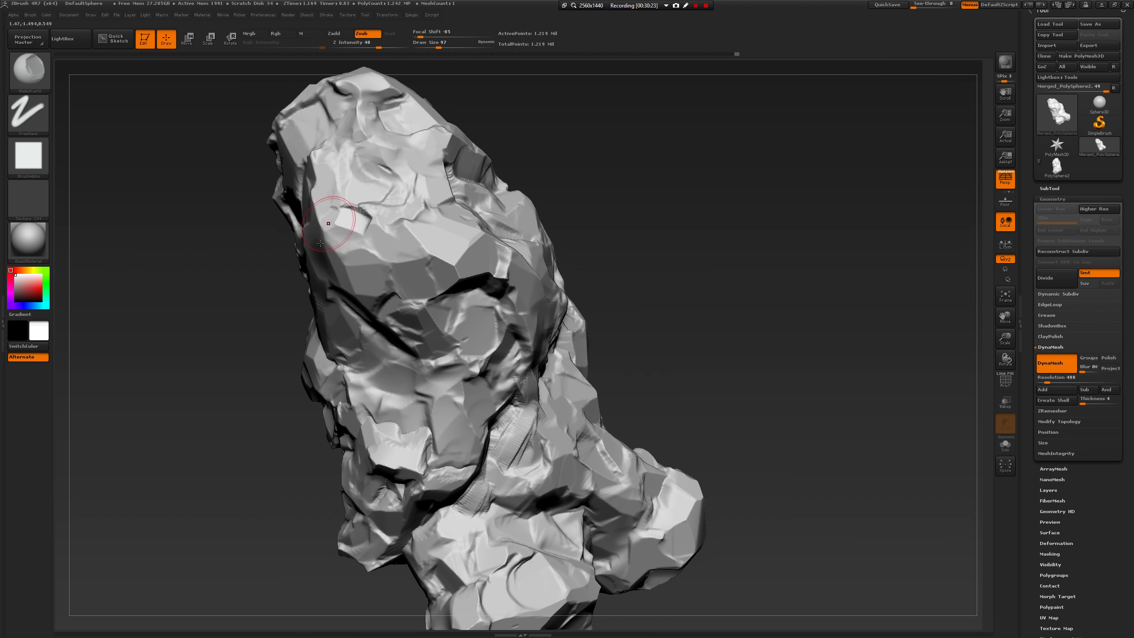
right_click_drag(321, 243, 342, 241)
mouse_move(360, 214)
left_mouse_down("shift")
mouse_move(375, 230)
mouse_move(348, 270)
left_mouse_up("shift")
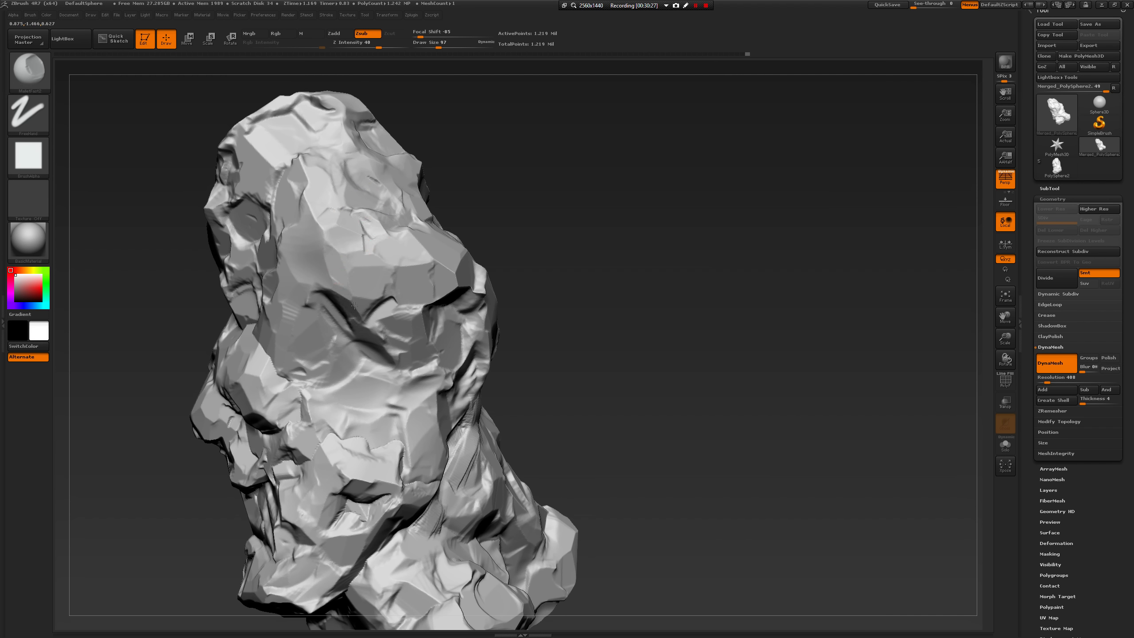
Reduce the draw size to 62 and chip a small fracture into the hollow beneath the top boulder.
key("space")
left_click_drag(368, 314, 360, 316)
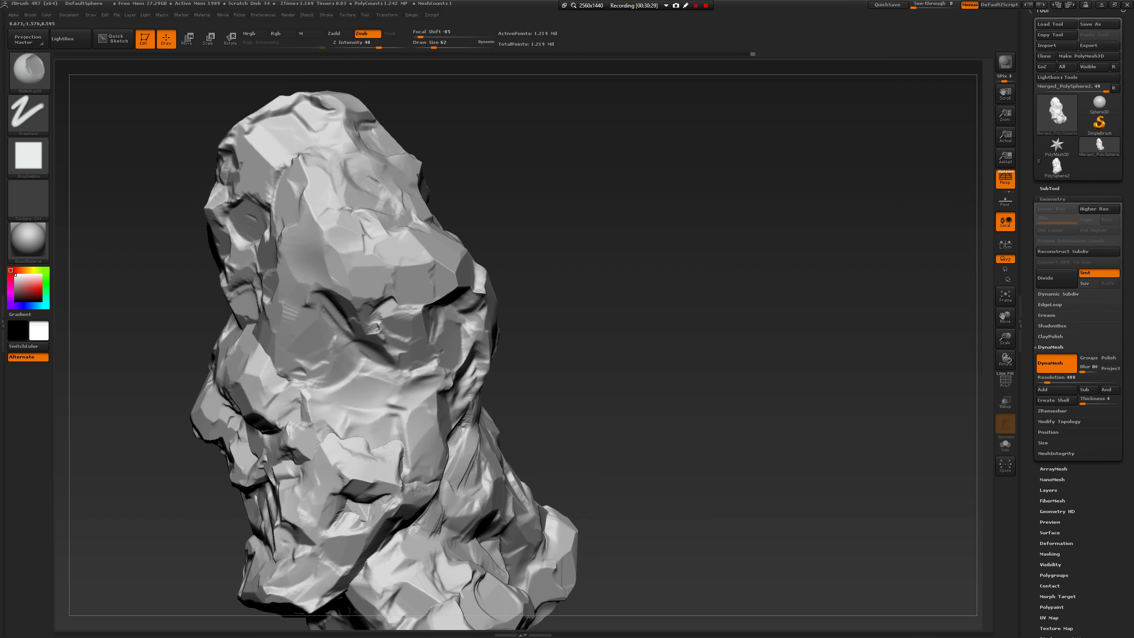
mouse_move(614, 260)
left_mouse_down()
mouse_move(572, 254)
mouse_move(359, 286)
left_mouse_up()
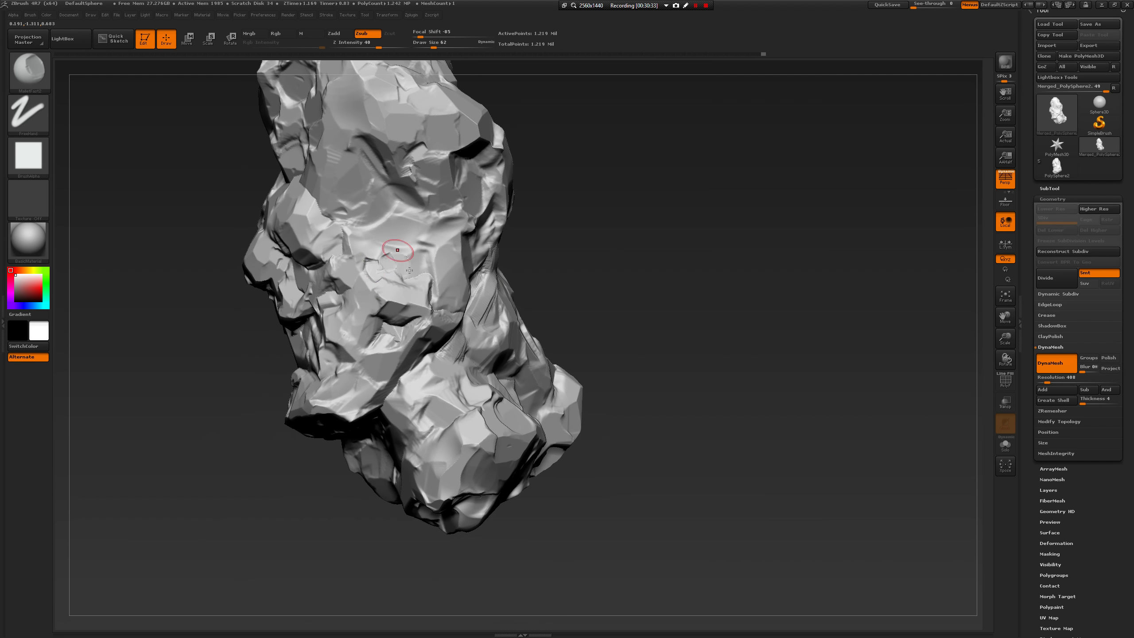
Chip several fractures into the smooth midsection face, bringing the draw size to 65.
key("space")
mouse_move(398, 253)
left_mouse_down()
mouse_move(432, 259)
mouse_move(435, 240)
mouse_move(438, 251)
left_mouse_up()
key("space")
mouse_move(517, 261)
left_mouse_down("alt")
mouse_move(619, 337)
mouse_move(467, 253)
left_mouse_up("alt")
left_click(461, 258)
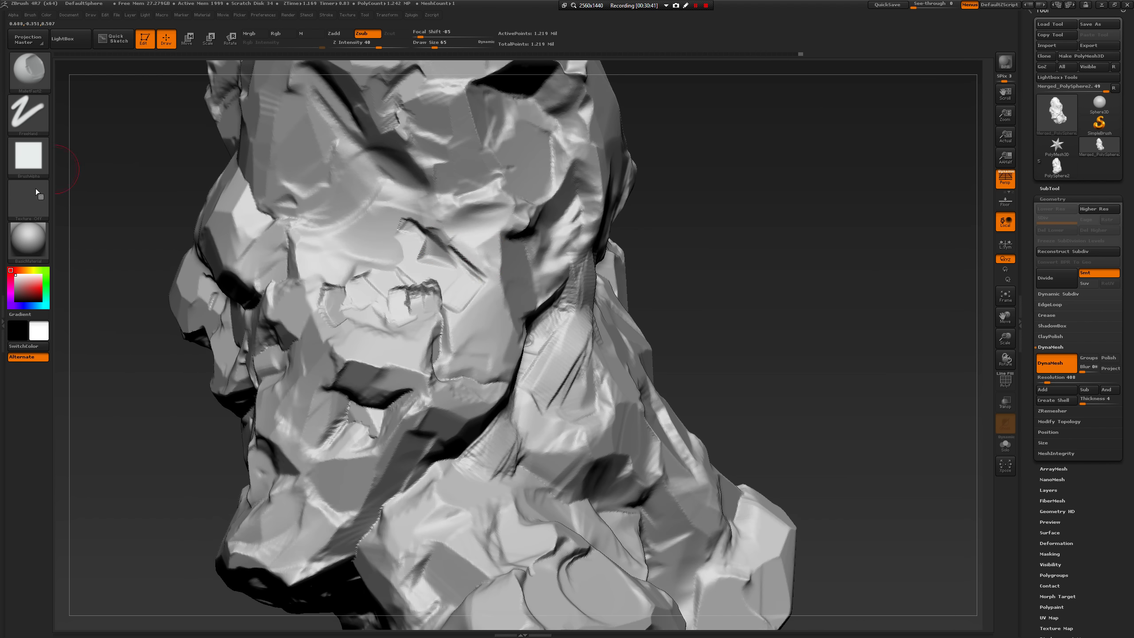
Return to the TrimSmoothBorder brush and trim the long crack on the upper midsection face.
left_click(31, 71)
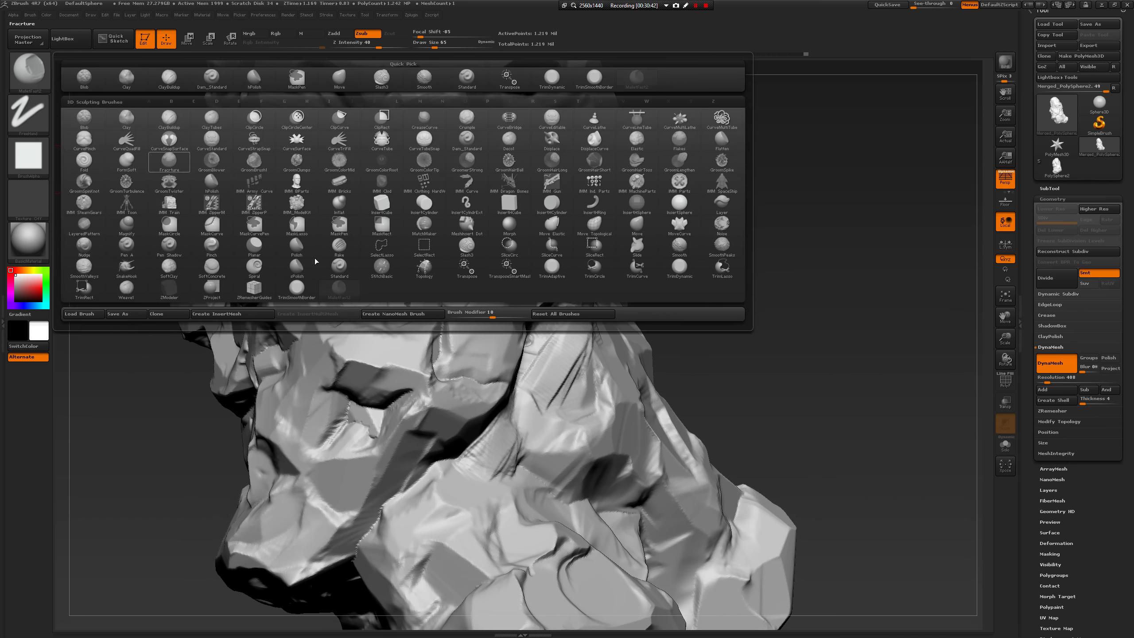
left_click(311, 295)
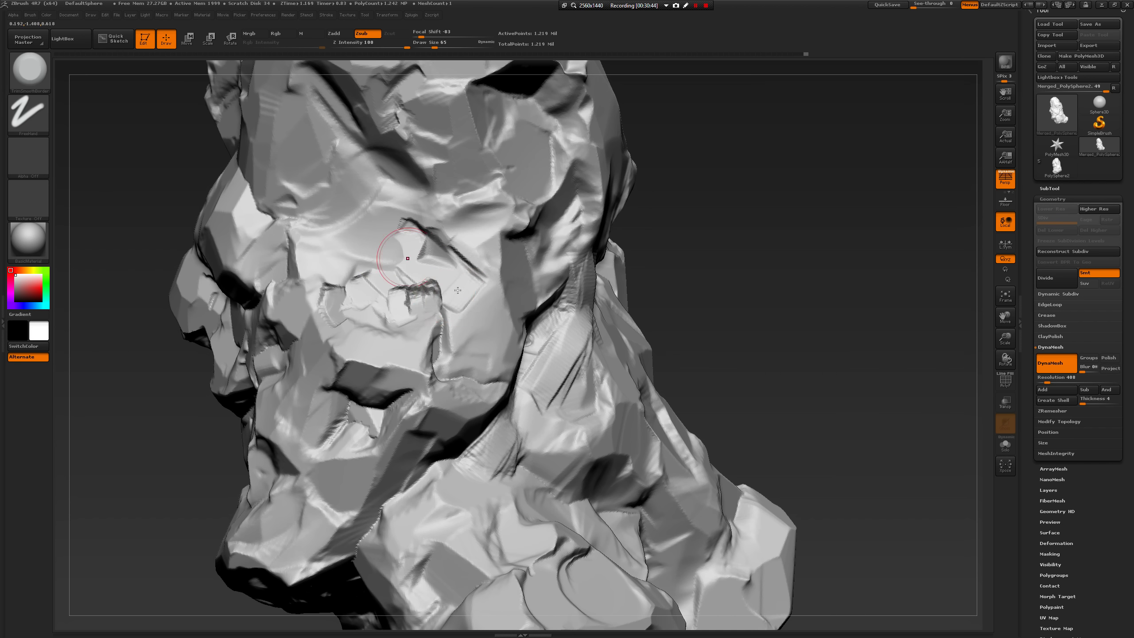
left_click(404, 212)
Apply the square BrushAlpha, reduce the draw size to 44 and trim around the small chips on the midsection face.
left_click(44, 207)
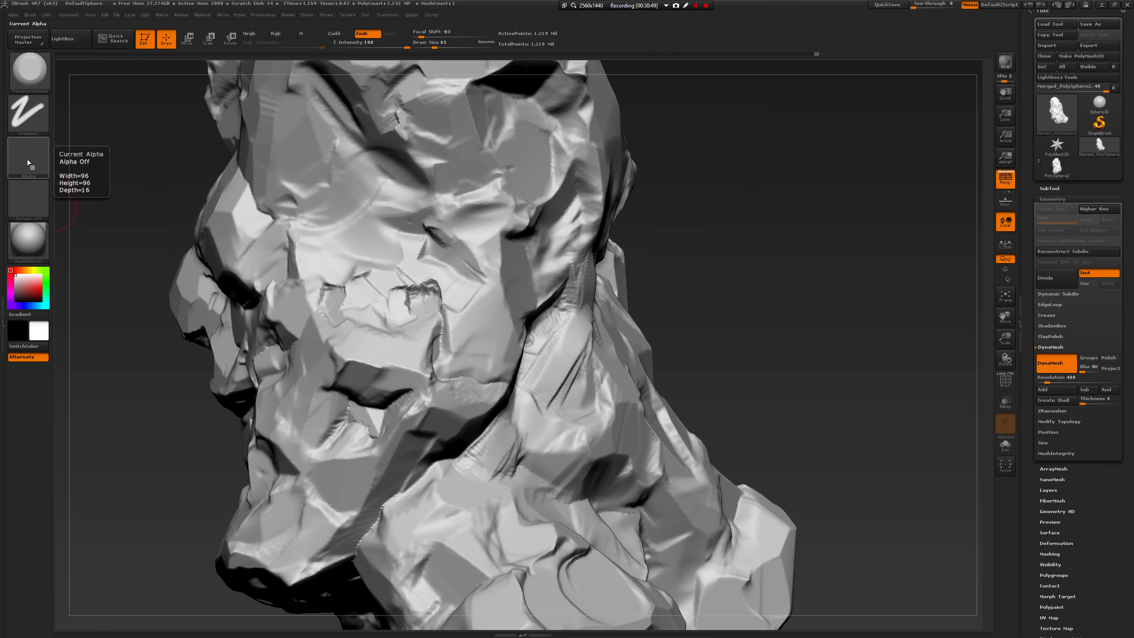
left_click(33, 165)
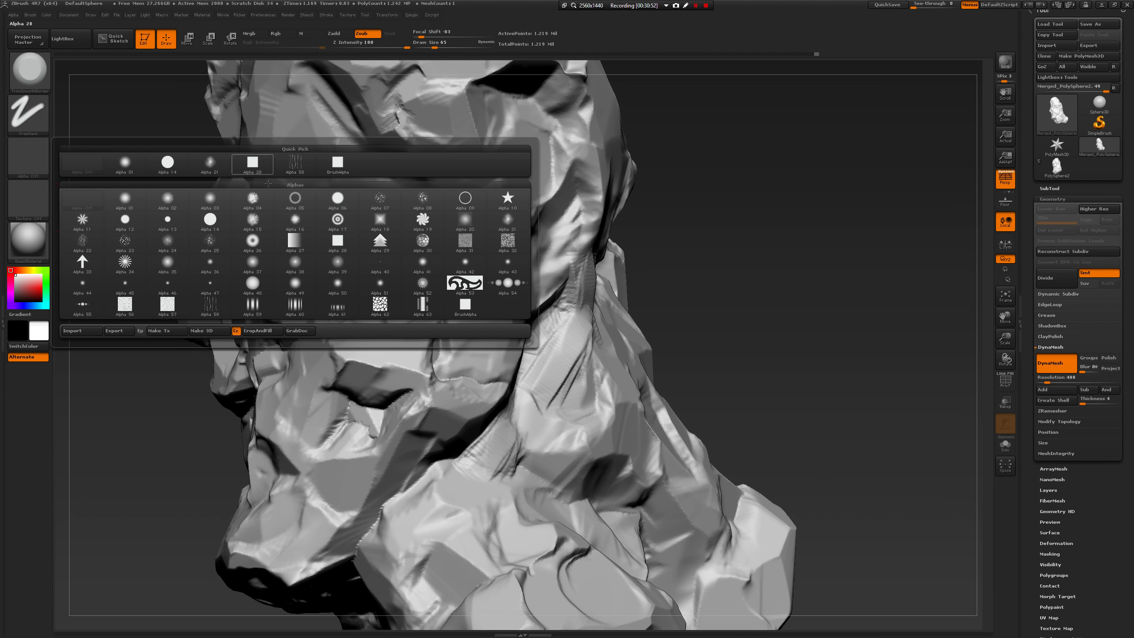
left_click(465, 305)
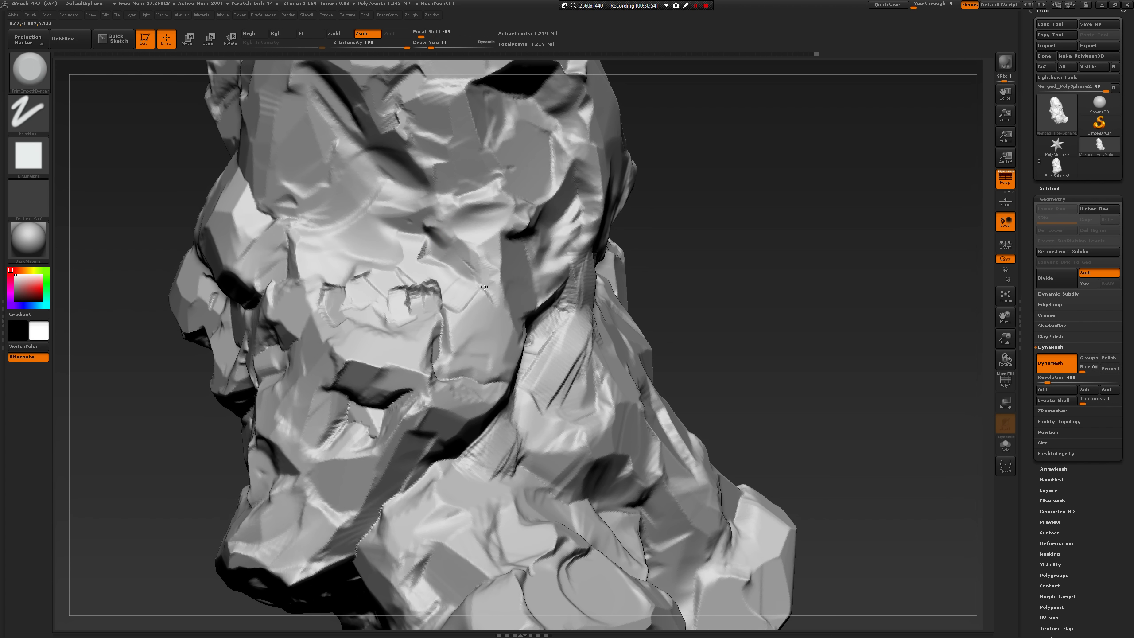
left_click_drag(421, 287, 320, 257)
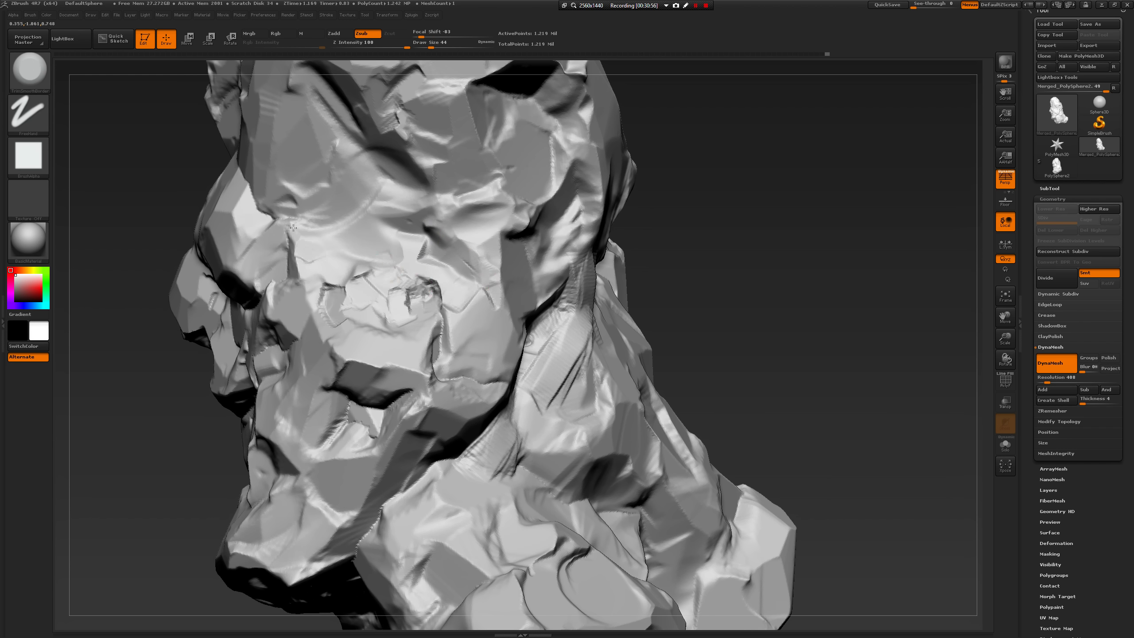
Bring the draw size to 101 and trim the facets on the large bulge above the midsection crevice.
mouse_move(171, 385)
left_mouse_down("alt")
mouse_move(192, 324)
mouse_move(195, 355)
mouse_move(587, 286)
mouse_move(556, 283)
mouse_move(564, 278)
left_mouse_up("alt")
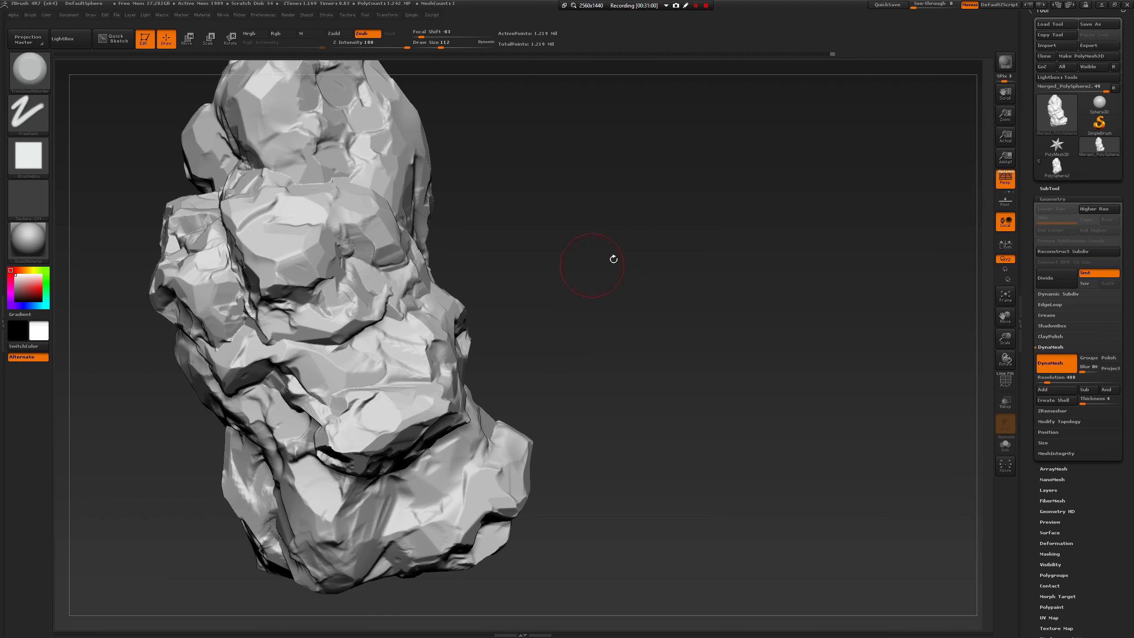
left_click_drag(554, 235, 507, 238)
mouse_move(385, 290)
left_mouse_down()
mouse_move(375, 307)
mouse_move(375, 291)
left_mouse_up()
key("space")
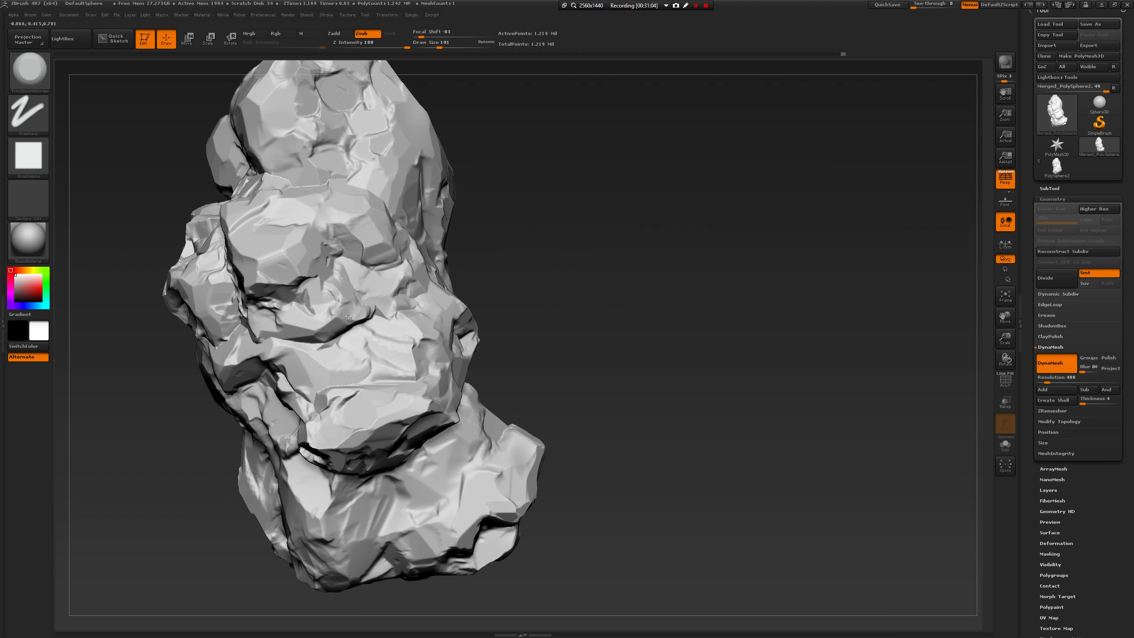
mouse_move(509, 252)
left_mouse_down()
mouse_move(360, 227)
mouse_move(375, 199)
mouse_move(400, 189)
left_mouse_up()
left_click_drag(405, 187, 398, 167)
Set the draw size to 98 and trim the rough edges along the side of the rock around the midsection.
key("space")
left_click_drag(421, 207, 442, 214)
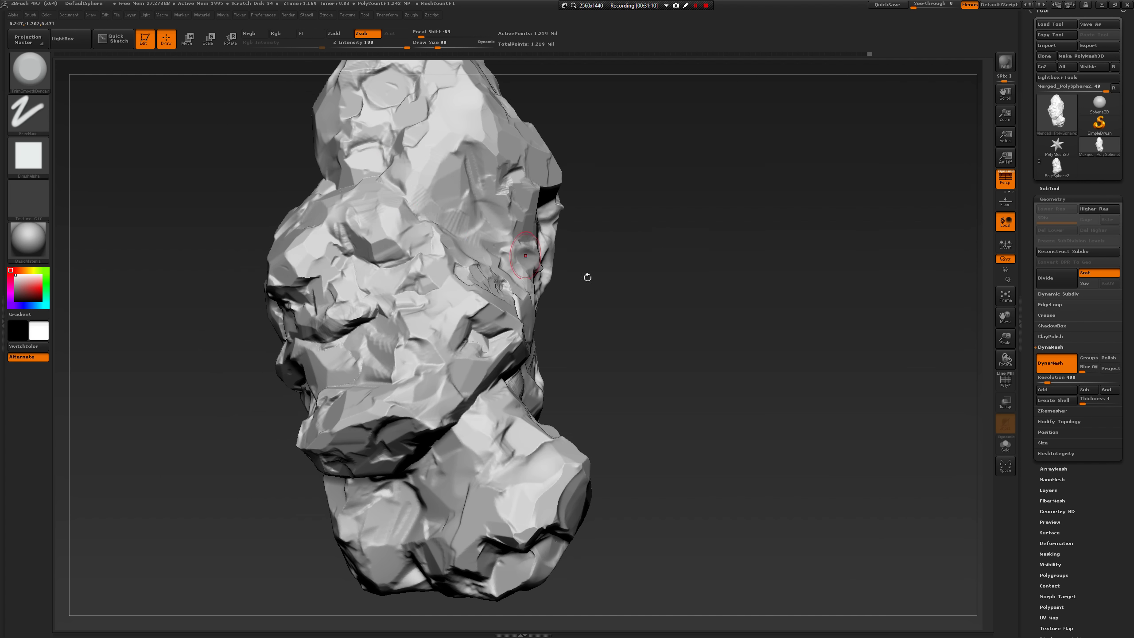
left_click_drag(588, 277, 393, 326)
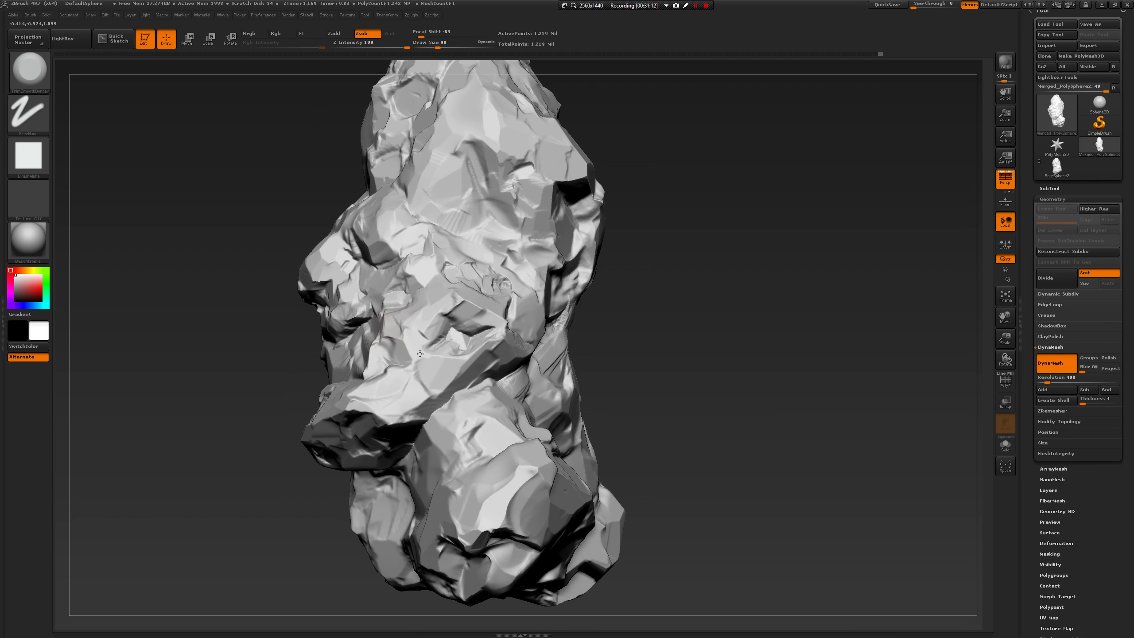
mouse_move(689, 314)
left_mouse_down("alt")
mouse_move(678, 274)
mouse_move(664, 346)
mouse_move(671, 336)
mouse_move(608, 370)
mouse_move(655, 291)
mouse_move(440, 335)
left_mouse_up("alt")
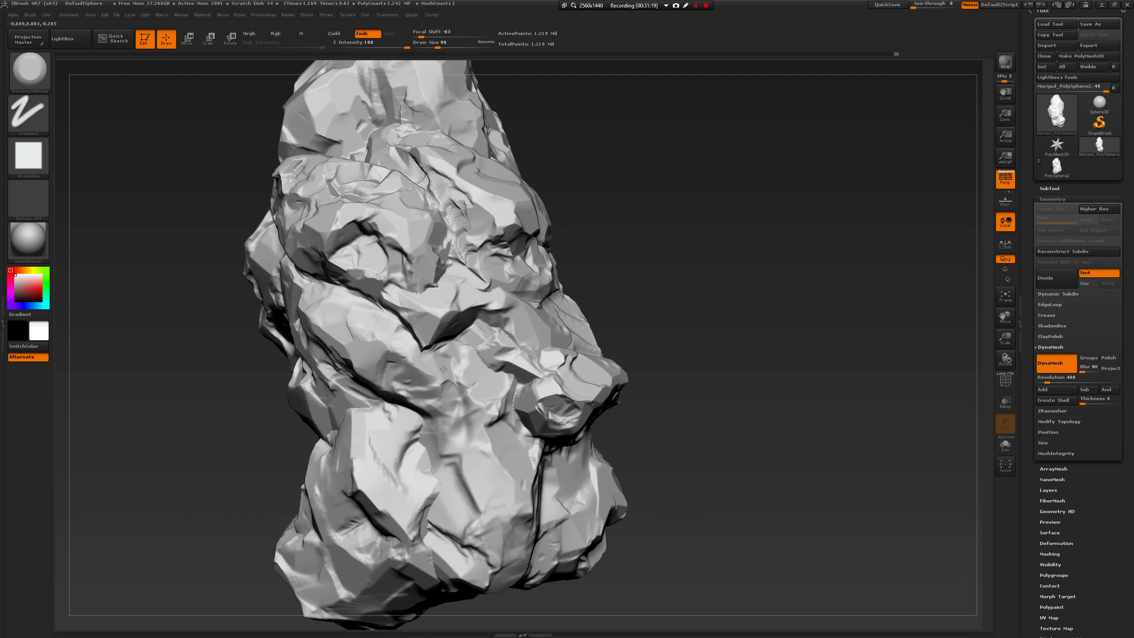
Set the draw size to 87 and trim the facets along the side of the rock's lower midsection.
key("space")
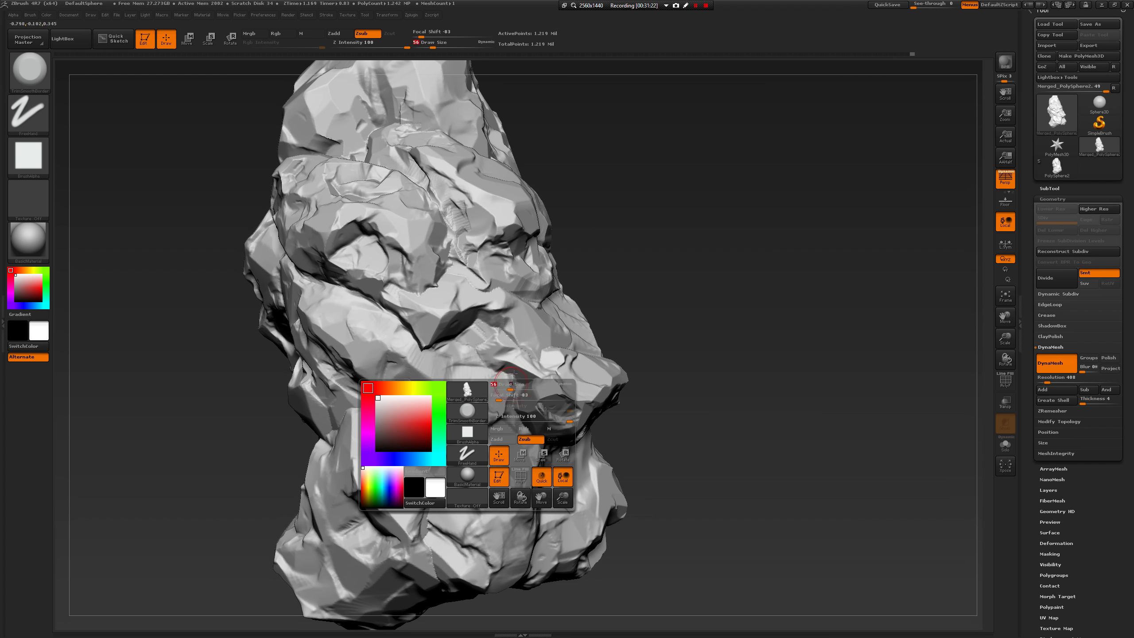
left_click_drag(691, 377, 692, 330)
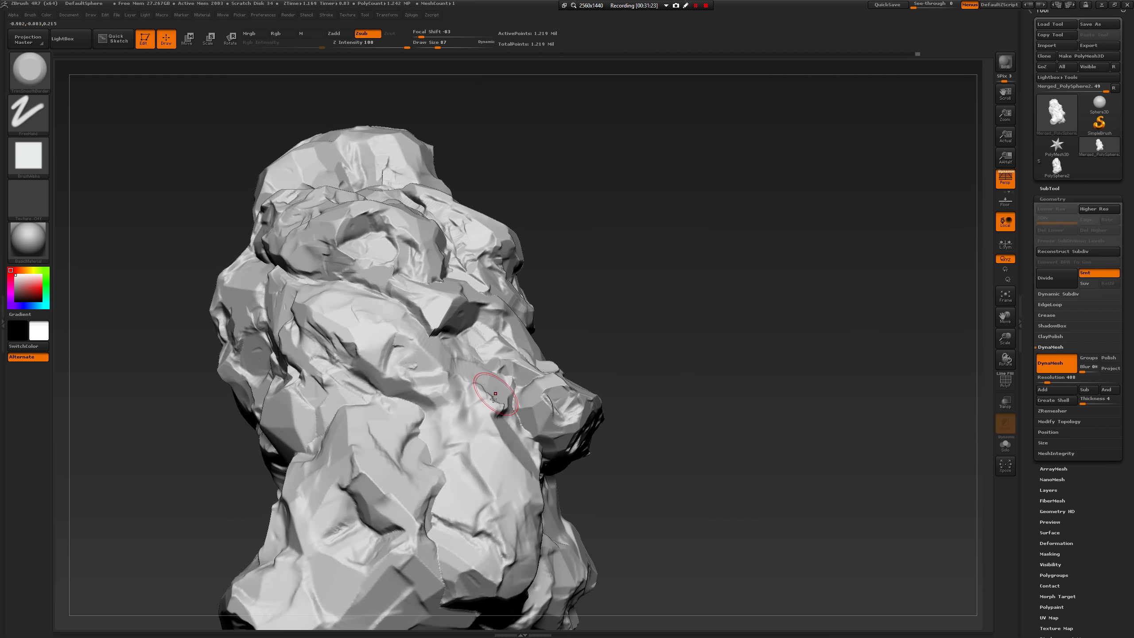
key("]")
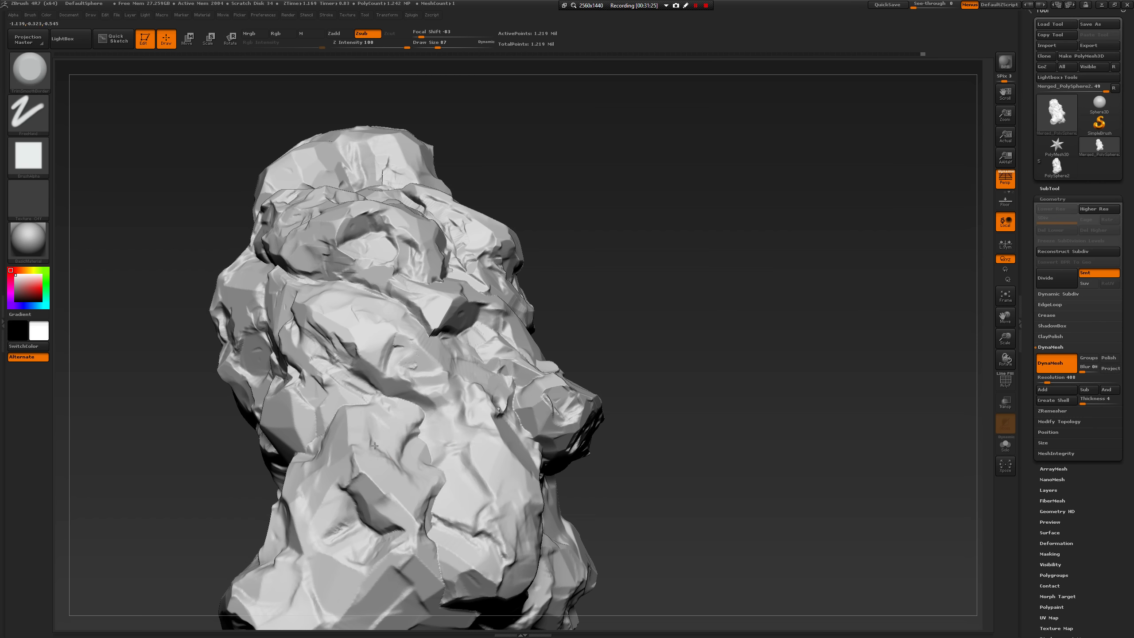
mouse_move(737, 274)
left_mouse_down()
mouse_move(760, 252)
mouse_move(782, 260)
left_mouse_up()
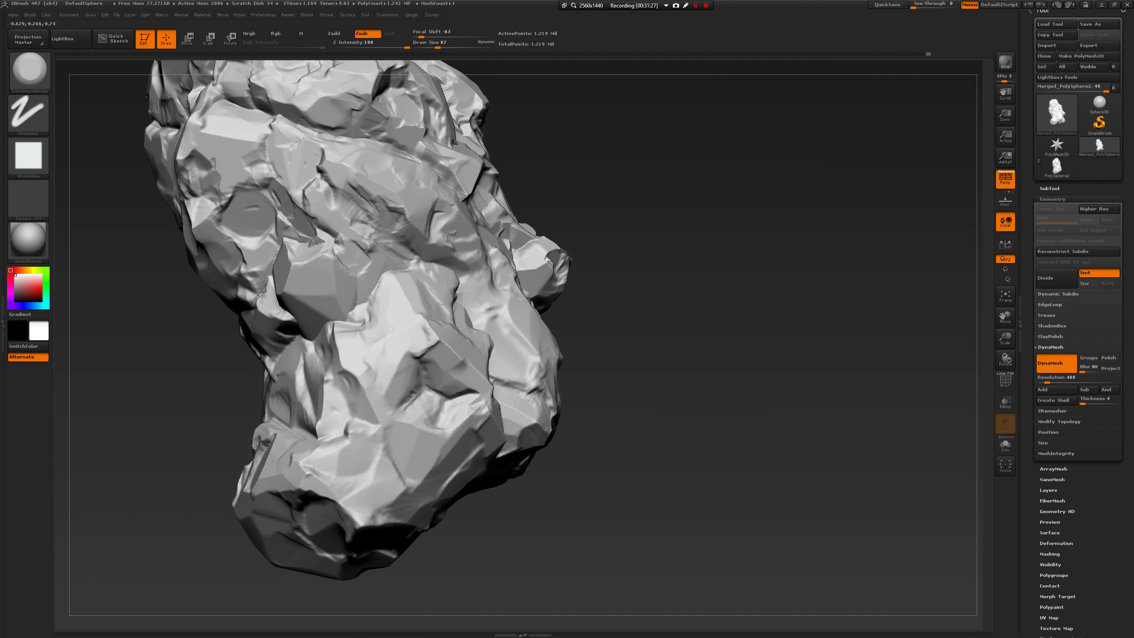
mouse_move(577, 243)
left_mouse_down()
mouse_move(703, 223)
mouse_move(371, 221)
mouse_move(358, 202)
left_mouse_up()
mouse_move(246, 337)
left_mouse_down()
mouse_move(303, 265)
mouse_move(271, 205)
left_mouse_up()
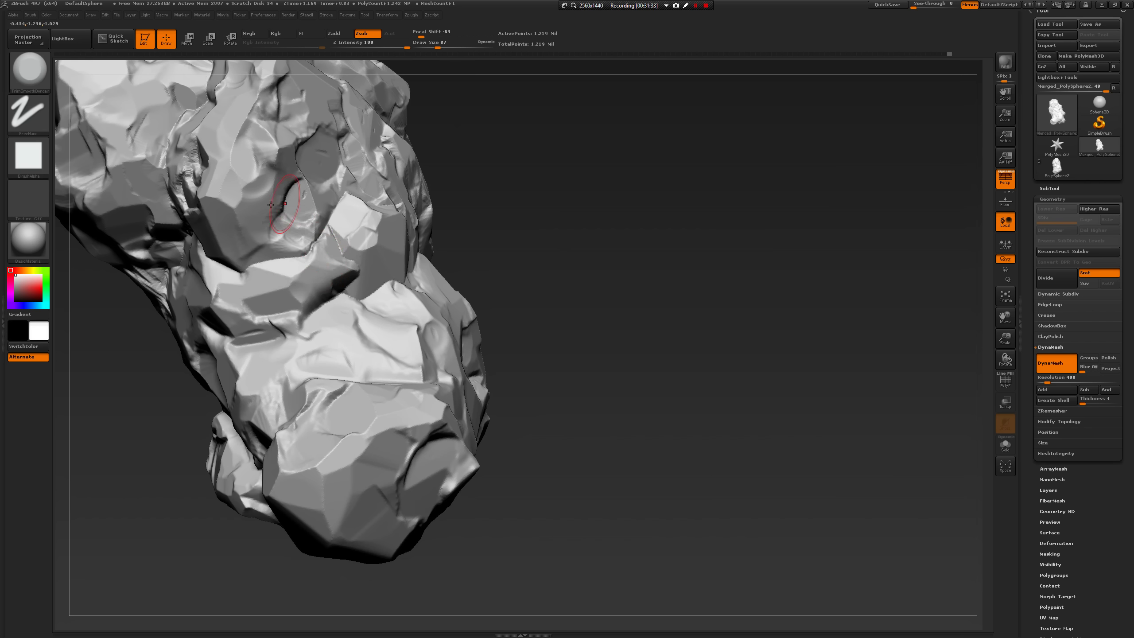
Undo the last stroke and trim the facets around the small recess in the middle of the rock.
left_click_drag(518, 242, 599, 279)
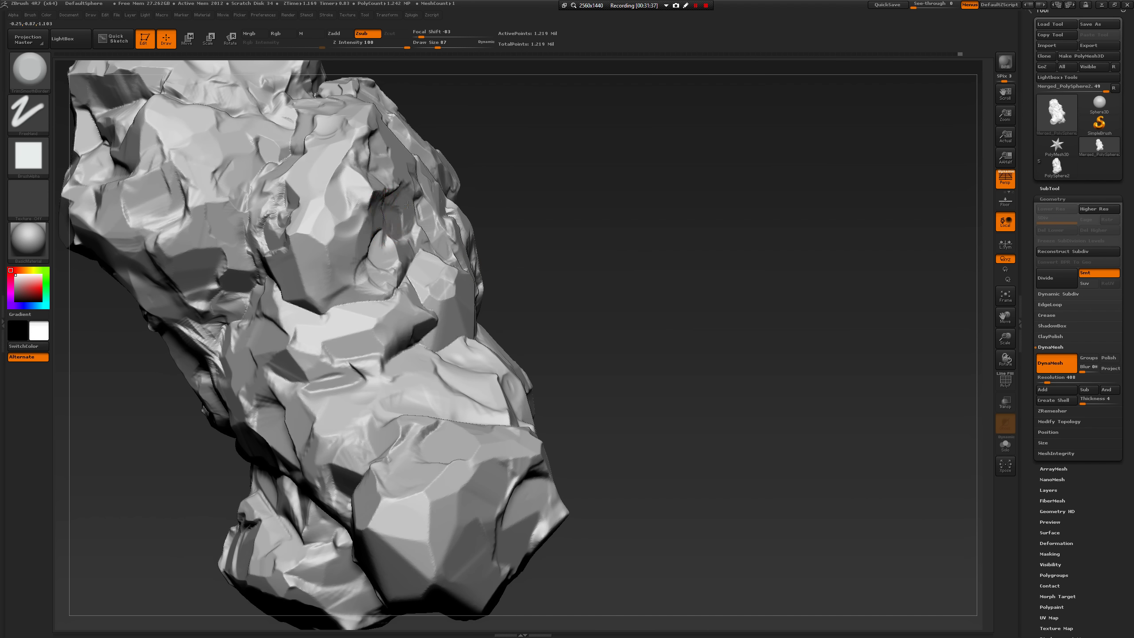
left_click_drag(578, 253, 447, 214)
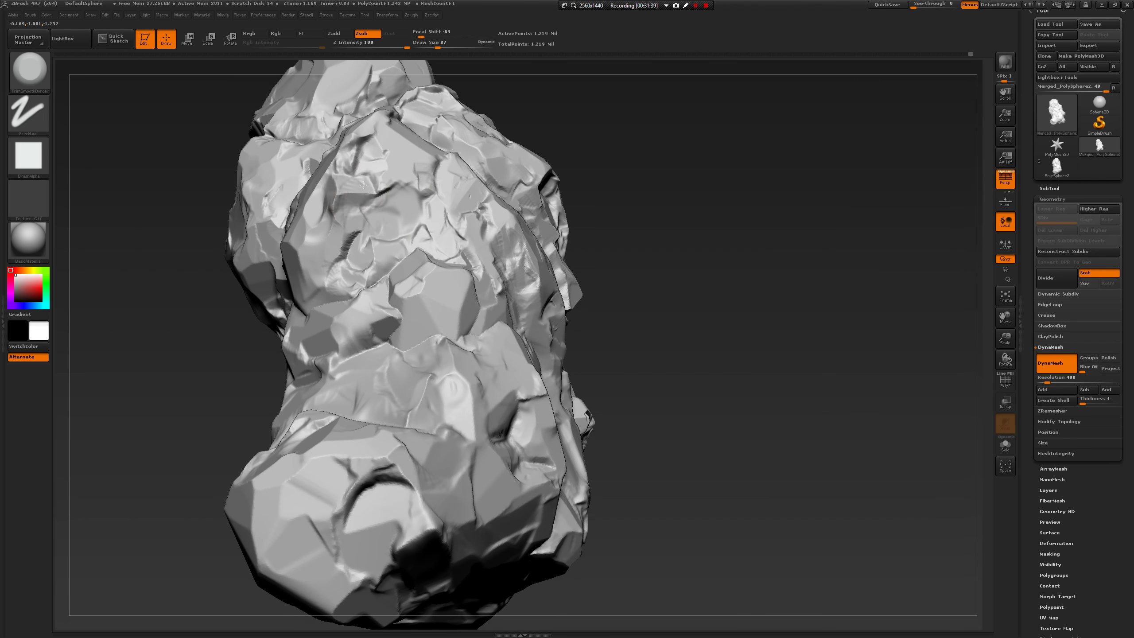
key("ctrl+z")
left_click_drag(363, 185, 383, 193)
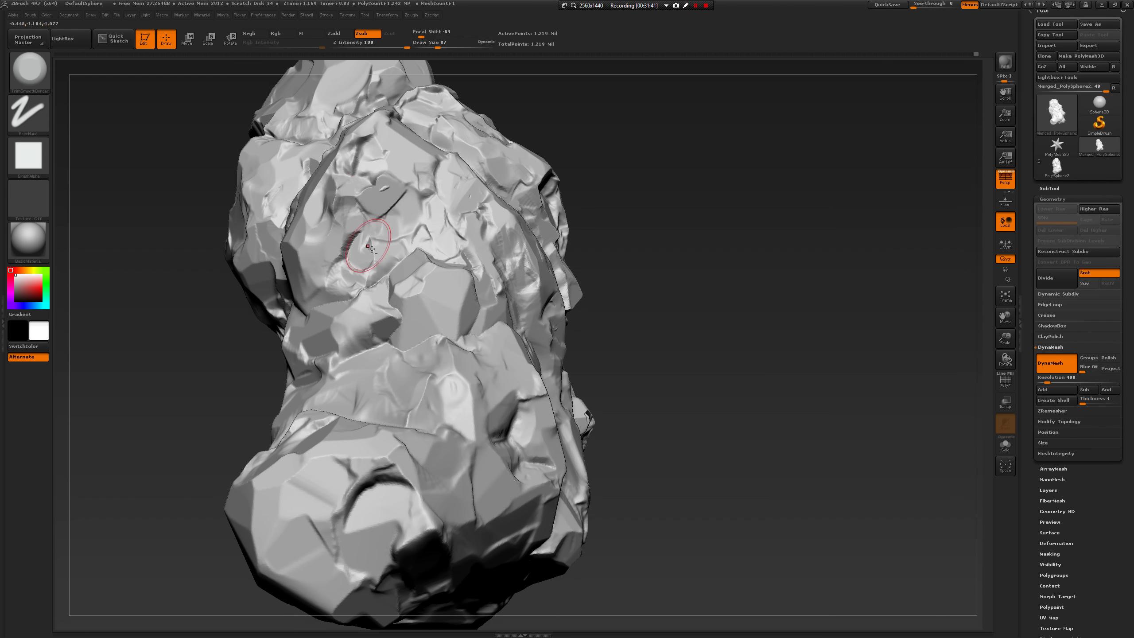
left_click_drag(367, 249, 371, 279)
Smooth the rough surface beside the recess in the middle of the rock.
left_click_drag(178, 380, 266, 392)
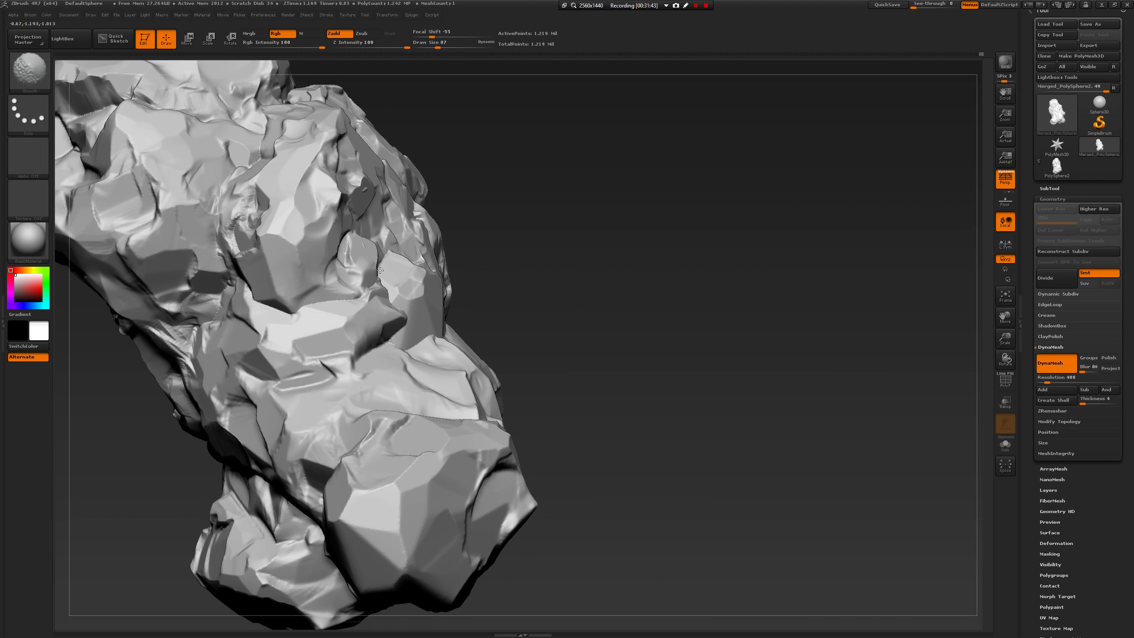
key("ctrl")
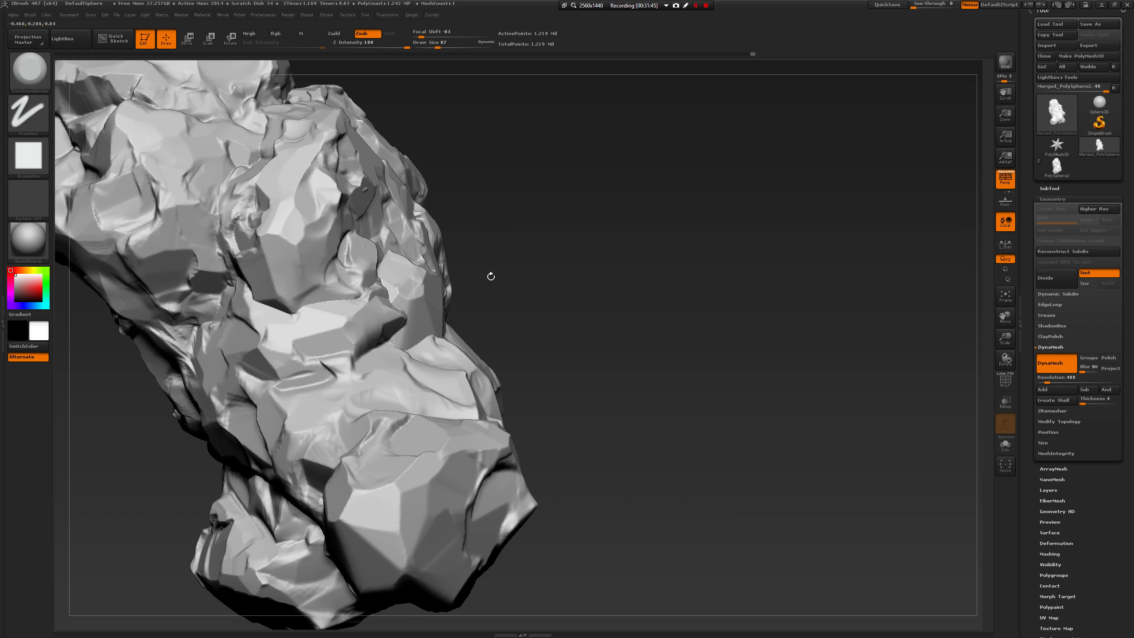
left_click_drag(492, 276, 432, 264)
mouse_move(373, 245)
left_mouse_down("shift")
mouse_move(376, 260)
mouse_move(377, 248)
left_mouse_up("shift")
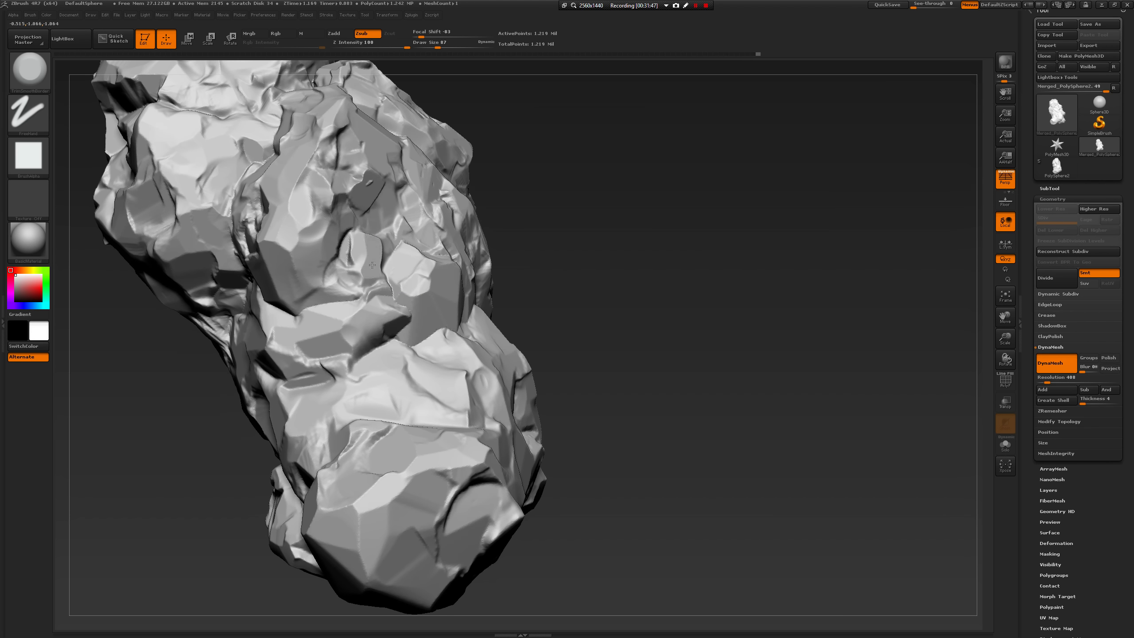
Trim the facets and the short crack on the slope above the large lower bulge.
left_click_drag(605, 283, 750, 197)
mouse_move(436, 281)
left_mouse_down()
mouse_move(435, 269)
mouse_move(464, 282)
left_mouse_up()
left_click_drag(594, 285, 600, 223)
mouse_move(432, 289)
left_mouse_down()
mouse_move(468, 285)
mouse_move(422, 277)
left_mouse_up()
left_click_drag(413, 329, 420, 346)
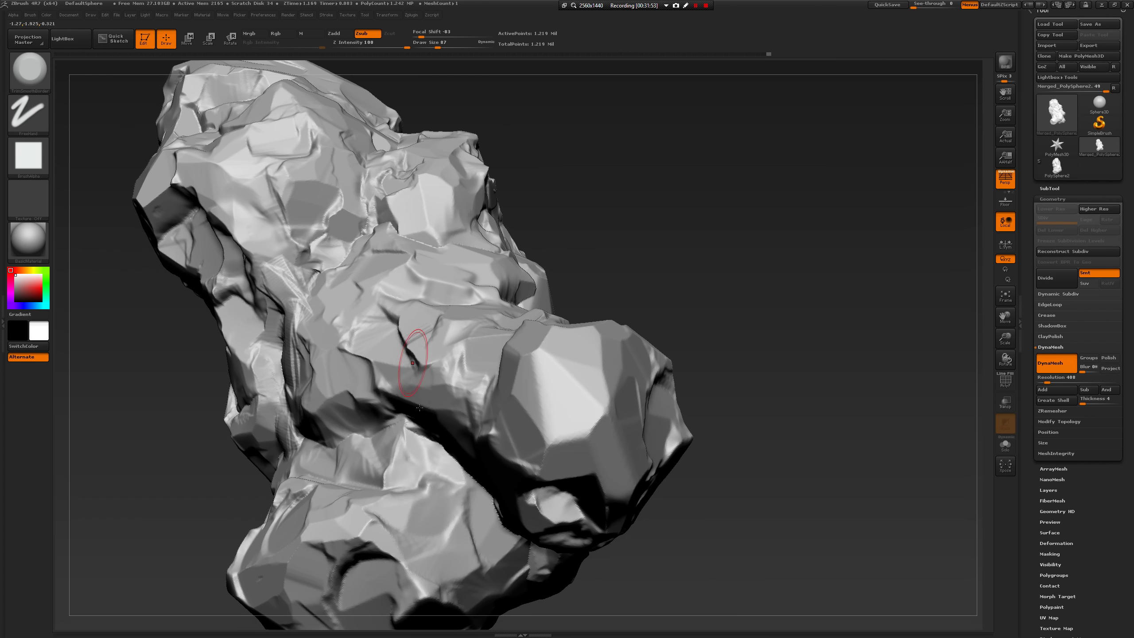
left_click_drag(554, 233, 518, 254)
mouse_move(452, 350)
left_mouse_down()
mouse_move(431, 348)
mouse_move(490, 375)
left_mouse_up()
Trim the ridge next to the large lower bulge and reduce the draw size to 51.
key("ctrl")
mouse_move(557, 317)
left_mouse_down()
mouse_move(582, 285)
mouse_move(603, 283)
left_mouse_up()
mouse_move(443, 368)
left_mouse_down()
mouse_move(437, 356)
mouse_move(453, 397)
mouse_move(454, 362)
left_mouse_up()
key("s")
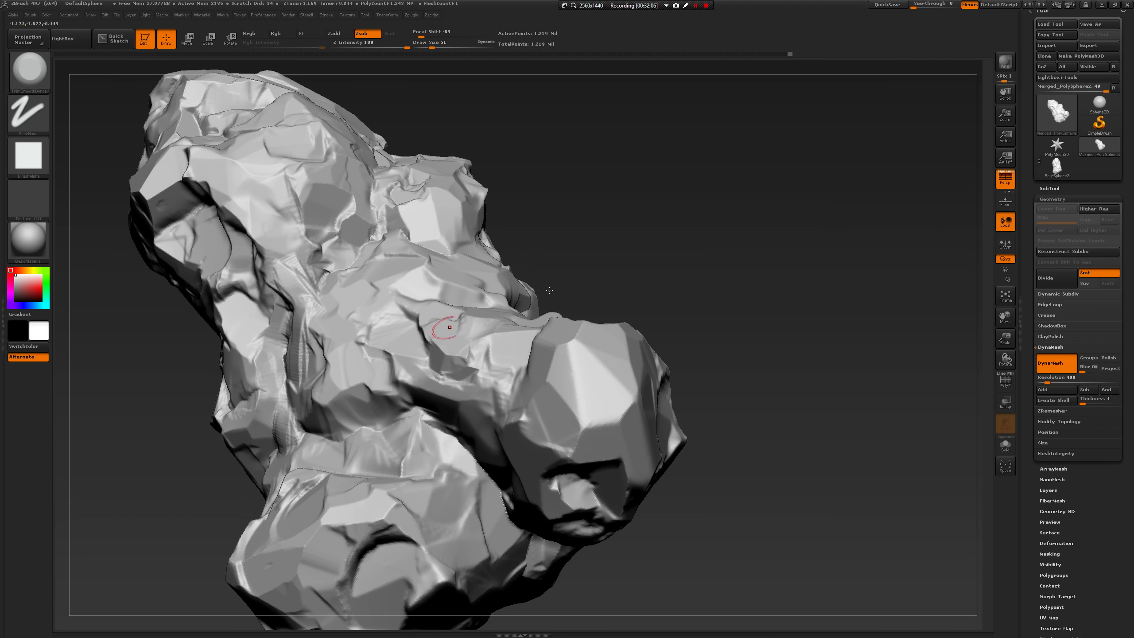
Raise the draw size to 120 and trim broad facets on the base below the overhanging ledge.
mouse_move(683, 277)
left_mouse_down("alt")
mouse_move(685, 225)
mouse_move(671, 279)
mouse_move(656, 288)
mouse_move(669, 280)
left_mouse_up("alt")
key("space")
mouse_move(606, 317)
left_mouse_down()
mouse_move(620, 317)
mouse_move(479, 394)
mouse_move(331, 421)
mouse_move(299, 393)
mouse_move(313, 400)
left_mouse_up()
mouse_move(187, 393)
left_mouse_down()
mouse_move(277, 384)
mouse_move(281, 402)
mouse_move(261, 382)
mouse_move(244, 415)
left_mouse_up()
key("space")
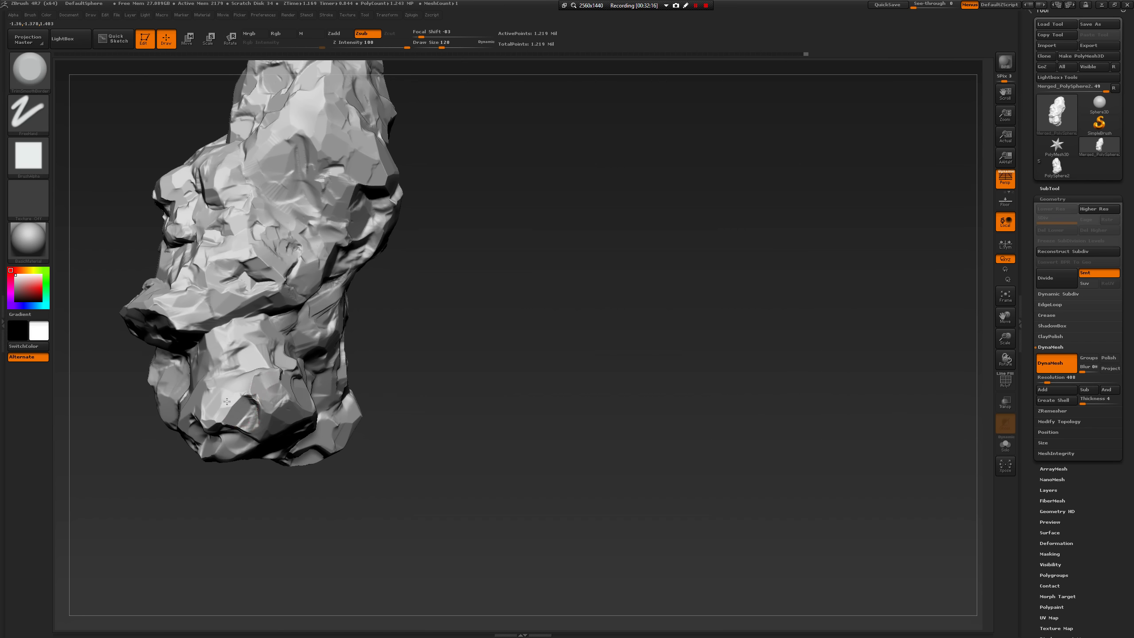
Adjust the draw size and trim the small edges on the side of the rock.
mouse_move(424, 377)
left_mouse_down()
mouse_move(552, 357)
mouse_move(546, 366)
left_mouse_up()
key("s")
mouse_move(484, 309)
left_mouse_down("alt")
mouse_move(544, 365)
mouse_move(502, 374)
left_mouse_up("alt")
left_click_drag(350, 338, 353, 324)
key("bracketleft")
left_click_drag(359, 256, 362, 213)
Set the draw size to 31 and trim the narrow diagonal crack on the bulge under the upper overhang.
left_click_drag(534, 242, 580, 290)
key("space")
left_click_drag(381, 356, 373, 355)
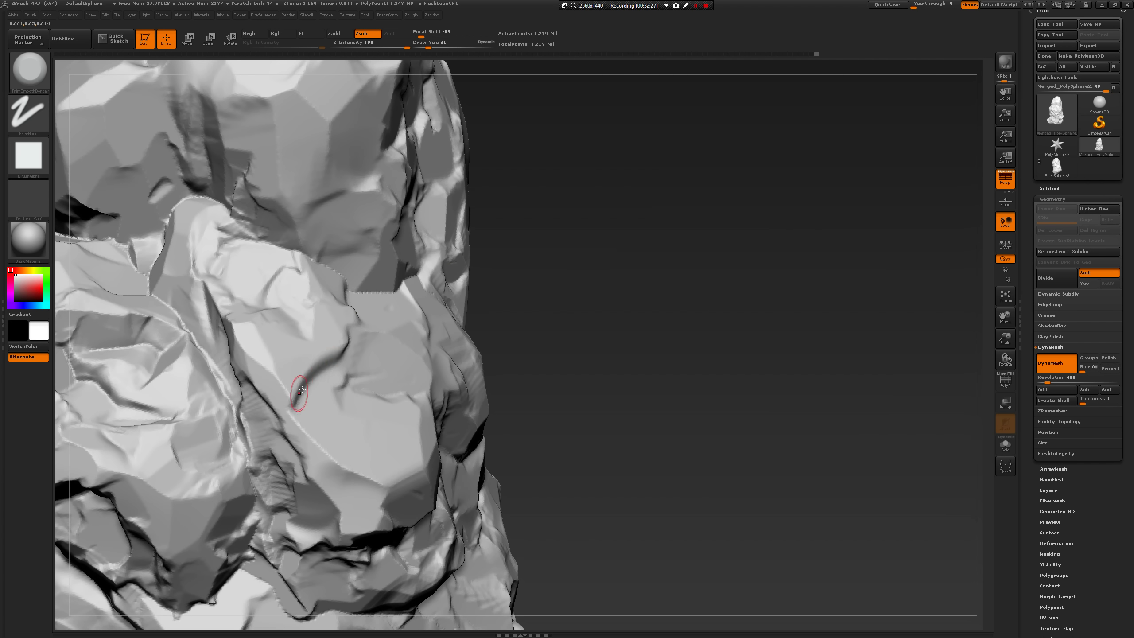
mouse_move(298, 395)
left_mouse_down()
mouse_move(327, 356)
mouse_move(300, 396)
left_mouse_up()
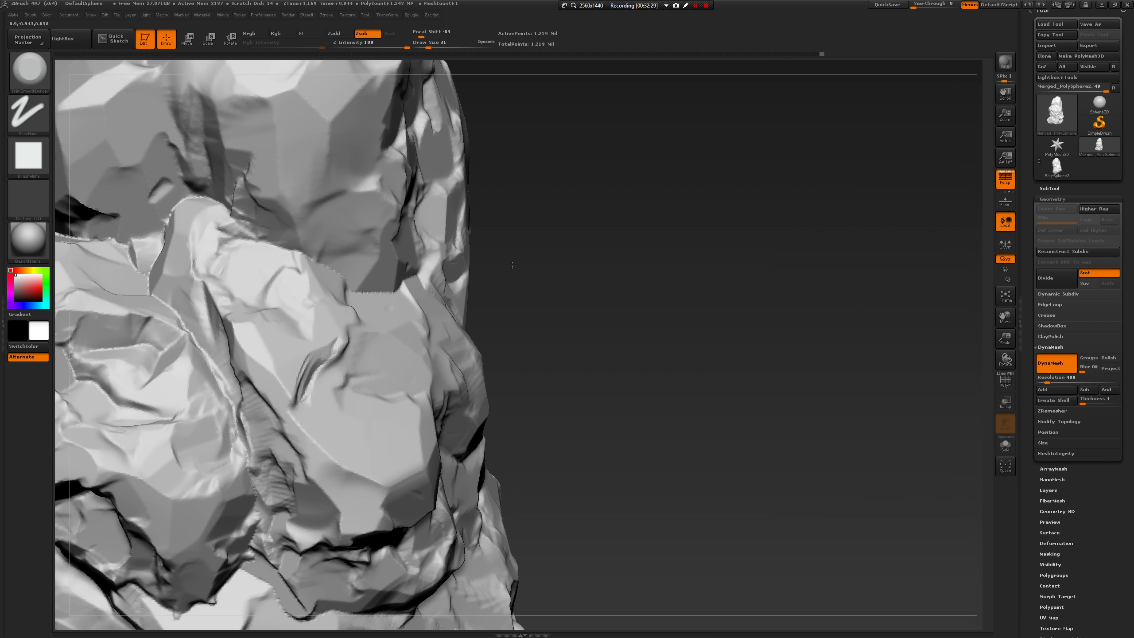
left_click_drag(513, 266, 385, 273)
mouse_move(340, 344)
left_mouse_down()
mouse_move(315, 370)
mouse_move(338, 352)
left_mouse_up()
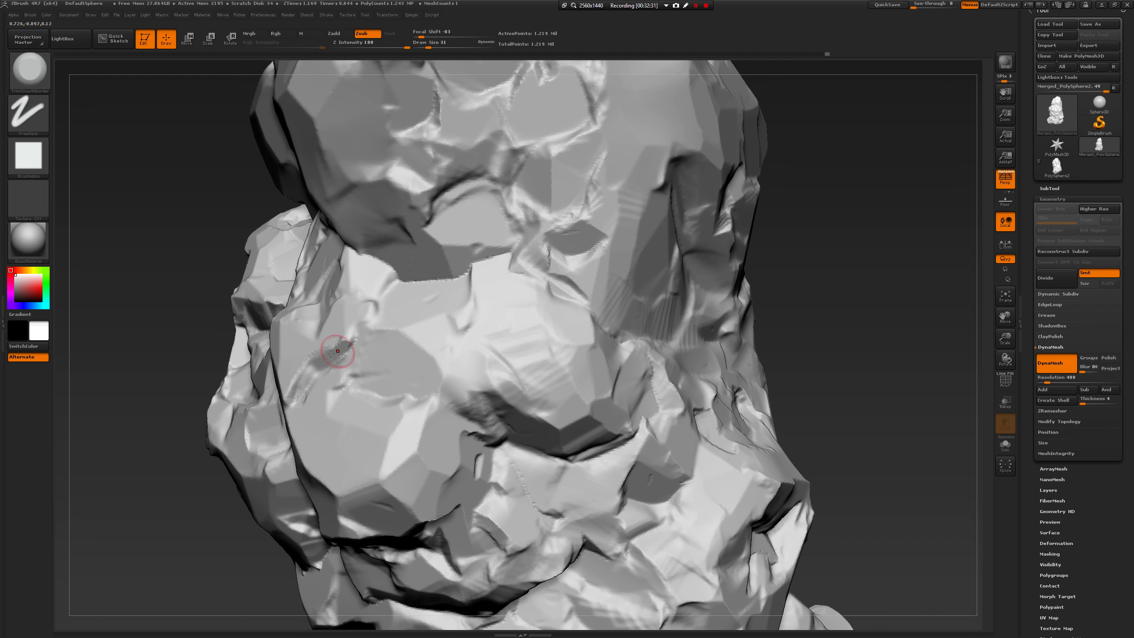
Set the draw size to 41 and trim a wider chip into the diagonal crack on the bulge.
left_click_drag(185, 410, 299, 404)
key("space")
left_click_drag(382, 390, 358, 425)
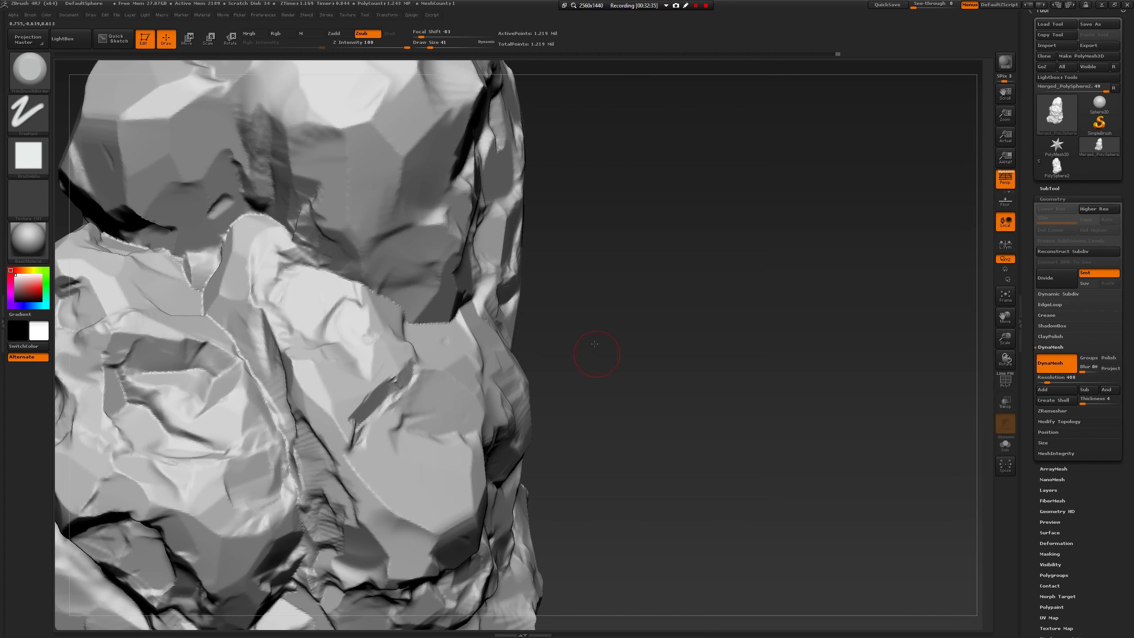
mouse_move(597, 355)
left_mouse_down("alt")
mouse_move(579, 325)
mouse_move(639, 272)
mouse_move(538, 300)
left_mouse_up("alt")
mouse_move(433, 316)
left_mouse_down()
mouse_move(403, 316)
mouse_move(404, 257)
mouse_move(433, 234)
mouse_move(449, 196)
left_mouse_up()
Trim the ledge above the large lower bulge at draw size 83 and refine its fold at draw size 33.
key("space")
mouse_move(683, 268)
left_mouse_down("alt")
mouse_move(739, 288)
mouse_move(804, 290)
left_mouse_up("alt")
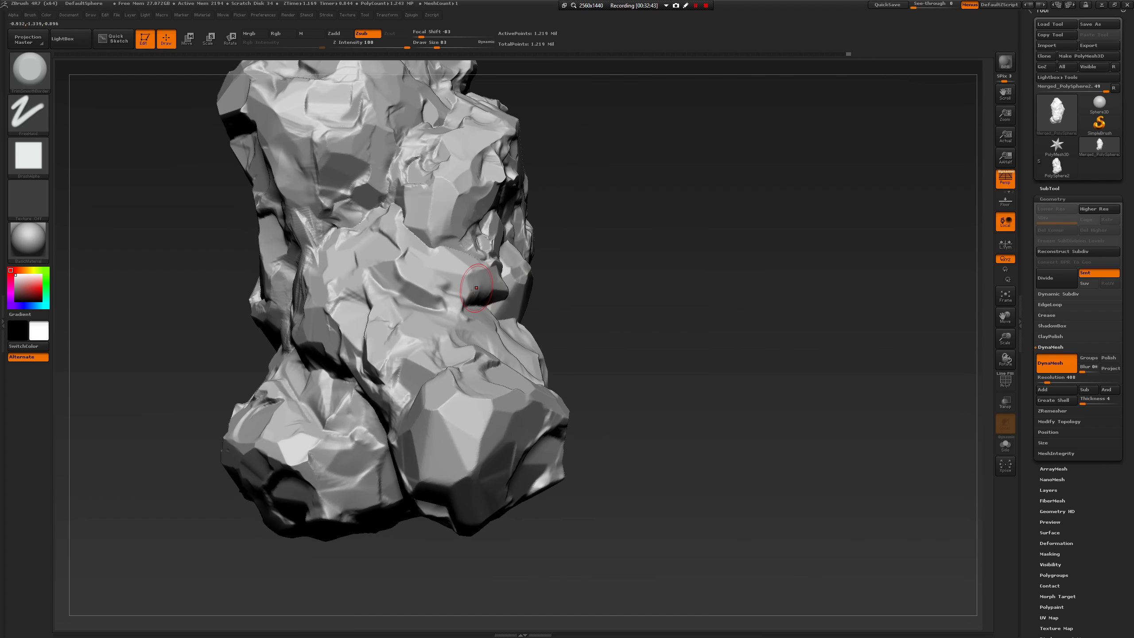
left_click_drag(474, 283, 394, 277)
key("space")
key("space")
left_click_drag(391, 273, 374, 282)
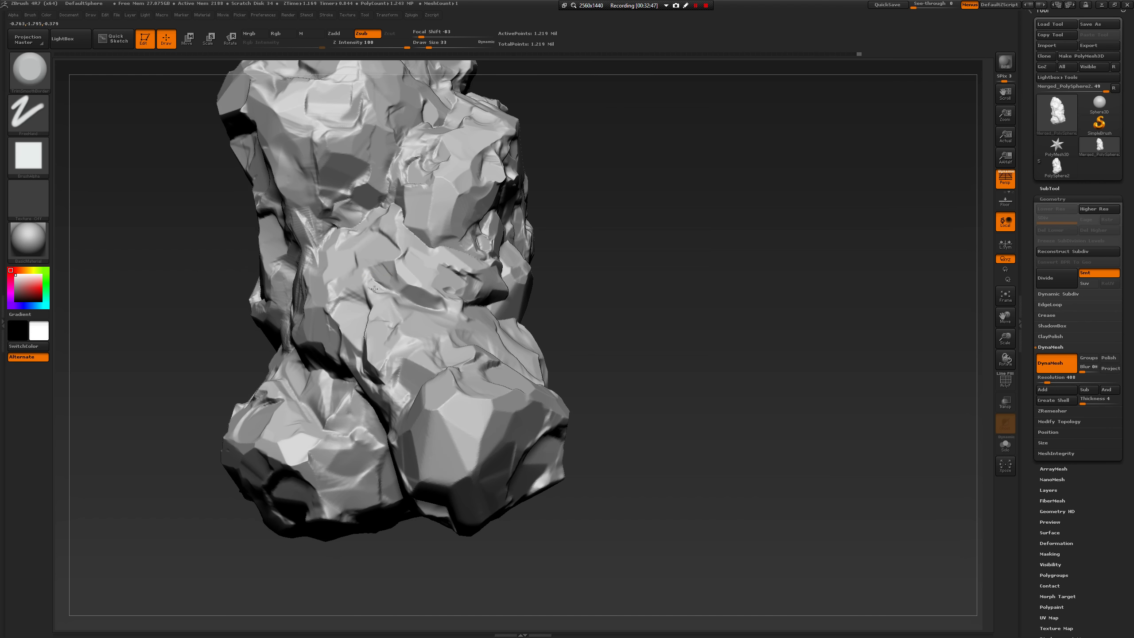
Set the draw size to 71 and work around the deep crevice beneath the upper overhang.
mouse_move(594, 313)
left_mouse_down()
mouse_move(637, 323)
mouse_move(592, 287)
mouse_move(590, 337)
mouse_move(570, 329)
mouse_move(586, 360)
left_mouse_up()
key("space")
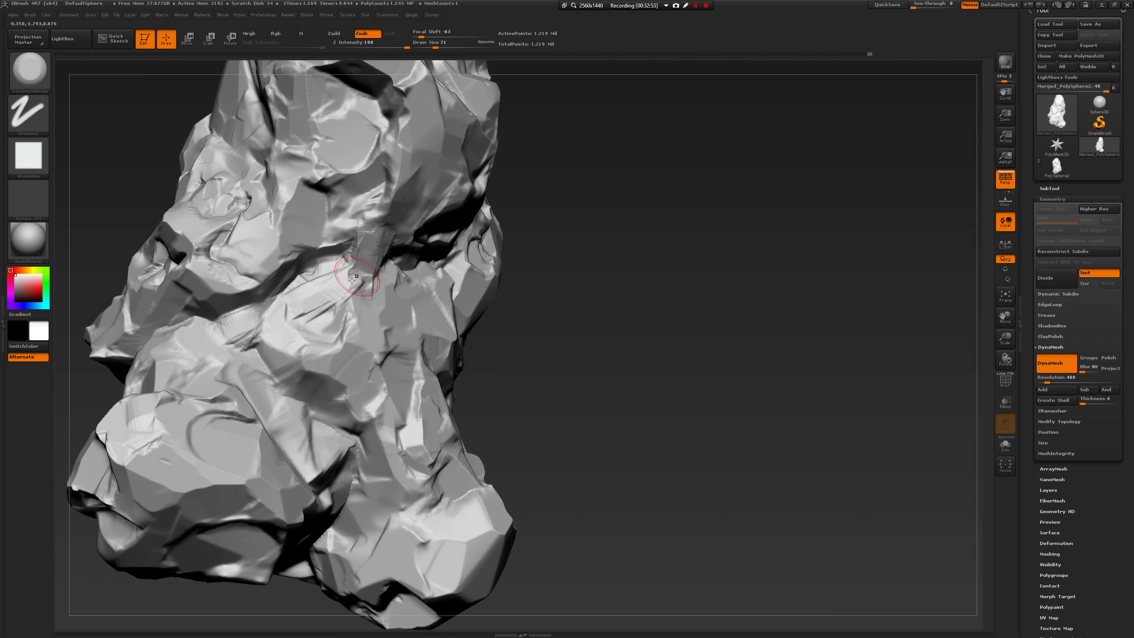
key("shift")
left_click_drag(573, 275, 514, 268)
Switch to the ClayBuildup brush, set the draw size to 74 and build up clay across the crevice beneath the overhang.
key("b")
key("c")
key("b")
mouse_move(404, 259)
left_mouse_down()
mouse_move(382, 250)
mouse_move(349, 276)
mouse_move(367, 255)
mouse_move(362, 282)
left_mouse_up()
key("space")
key("space")
left_click_drag(375, 273, 369, 273)
left_click_drag(398, 219, 368, 268)
mouse_move(417, 190)
left_mouse_down()
mouse_move(360, 286)
mouse_move(368, 242)
mouse_move(384, 236)
mouse_move(384, 304)
left_mouse_up()
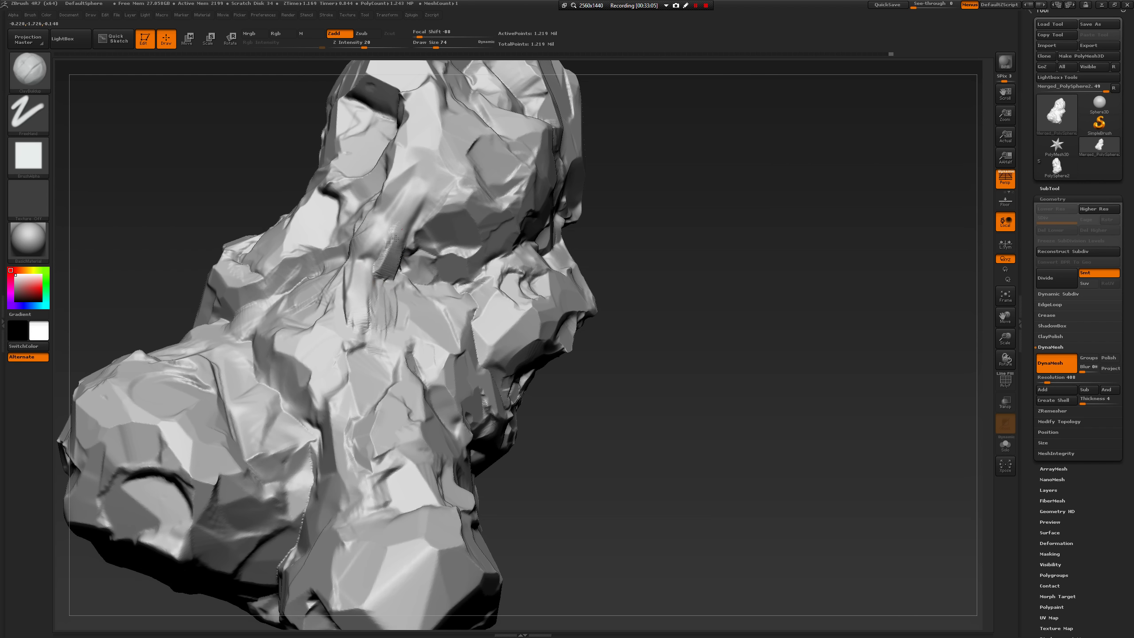
left_click_drag(395, 238, 392, 270)
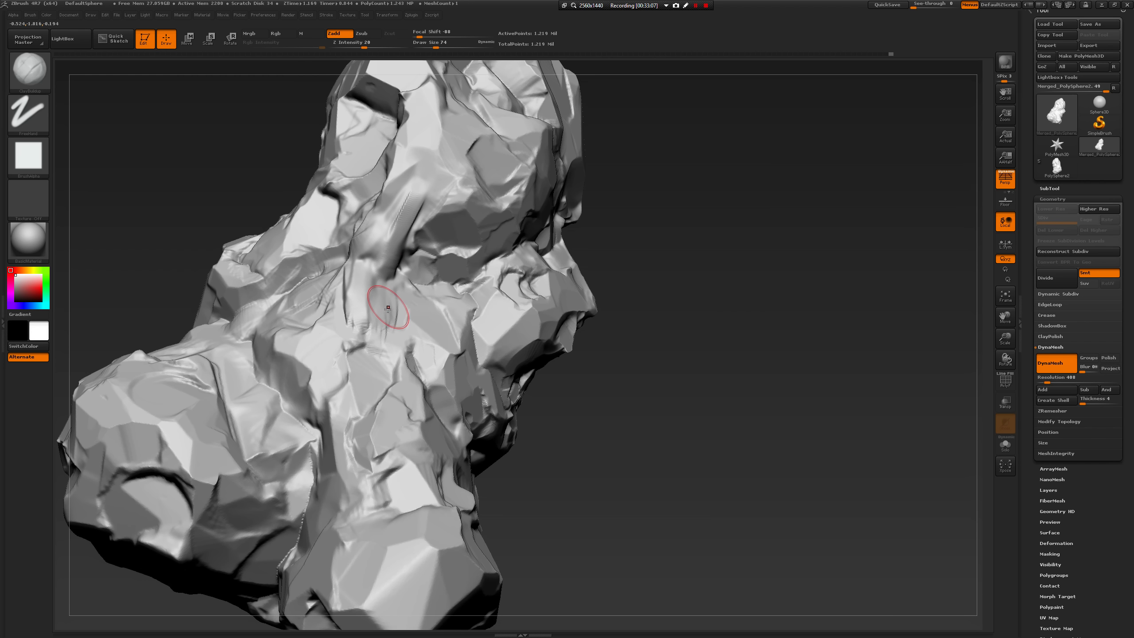
Return to the TrimSmoothBorder brush and trim the built-up clay around the crevice into rock facets.
key("b")
left_click(293, 546)
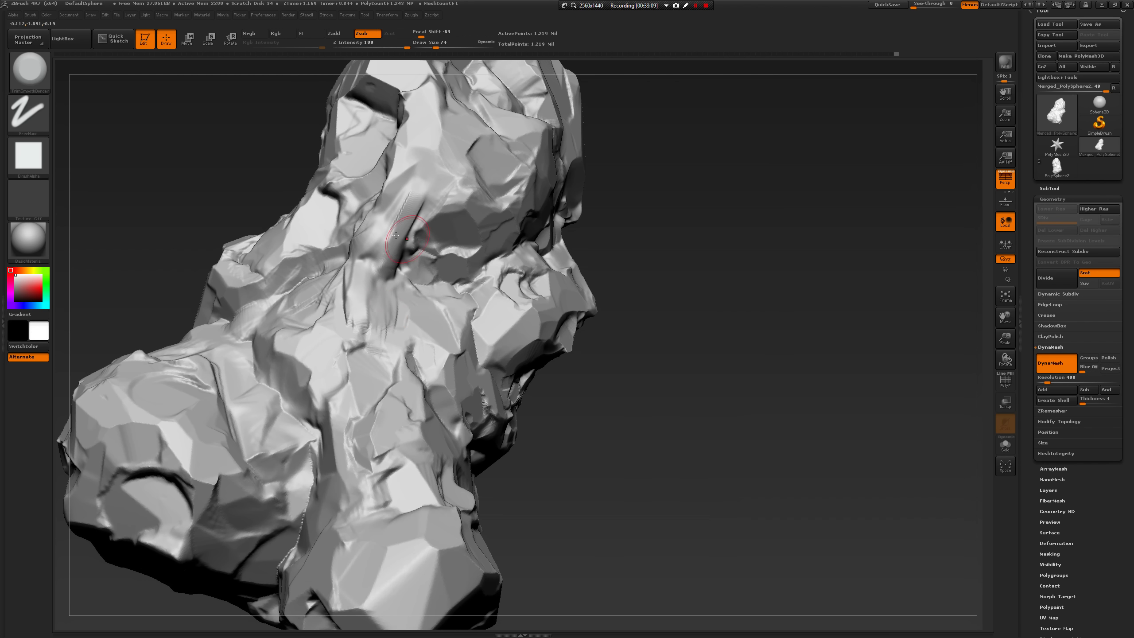
left_click_drag(401, 232, 391, 261)
left_click_drag(407, 211, 366, 242, "alt")
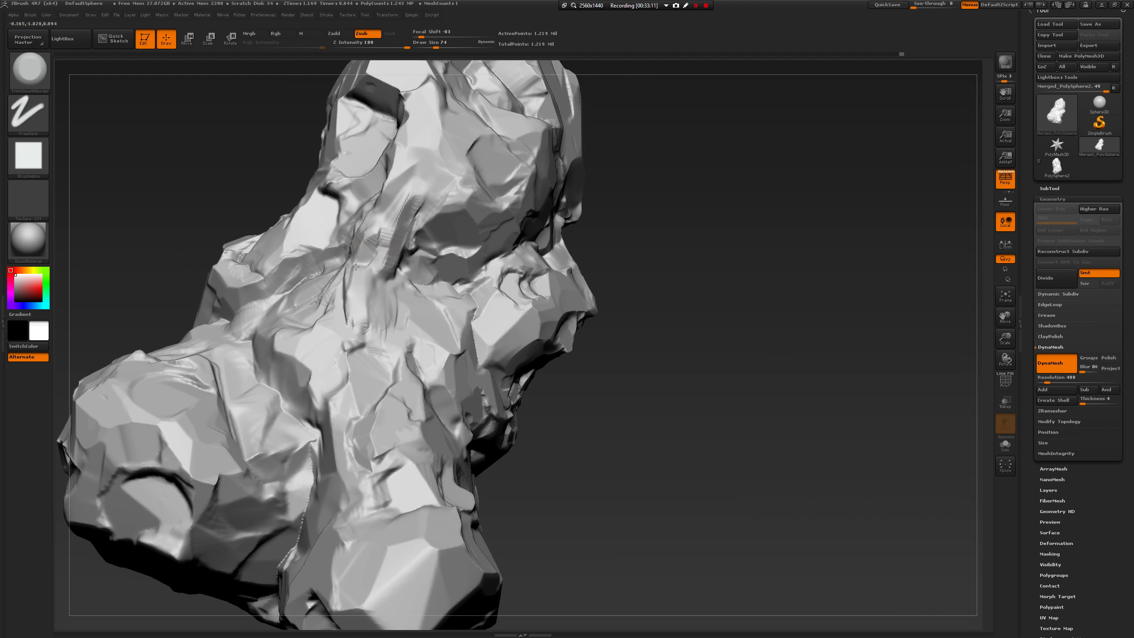
mouse_move(371, 304)
left_mouse_down()
mouse_move(361, 329)
mouse_move(376, 341)
mouse_move(326, 338)
mouse_move(390, 335)
left_mouse_up()
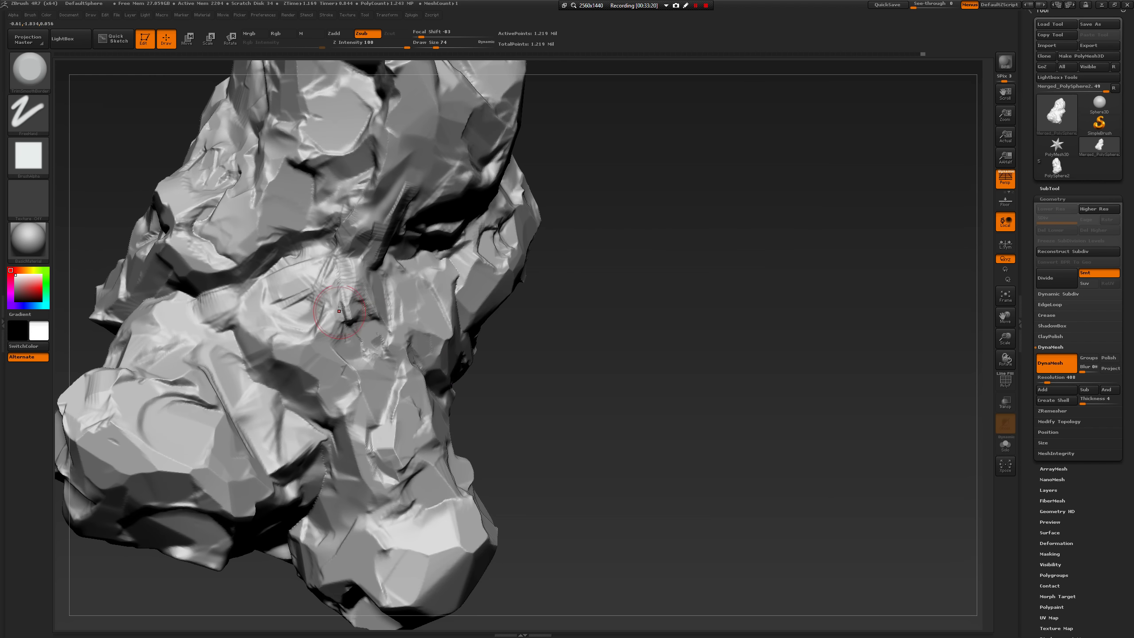
mouse_move(346, 314)
left_mouse_down()
mouse_move(338, 291)
mouse_move(287, 273)
mouse_move(277, 281)
mouse_move(308, 304)
mouse_move(191, 309)
mouse_move(233, 281)
left_mouse_up()
Set the draw size to 62, trim the crease between the overhanging ledge and the lower bulge, and undo the last stroke.
mouse_move(623, 369)
left_mouse_down("alt")
mouse_move(603, 299)
mouse_move(547, 312)
mouse_move(608, 356)
mouse_move(621, 442)
mouse_move(698, 321)
mouse_move(669, 370)
left_mouse_up("alt")
key("space")
left_click_drag(710, 315, 669, 302)
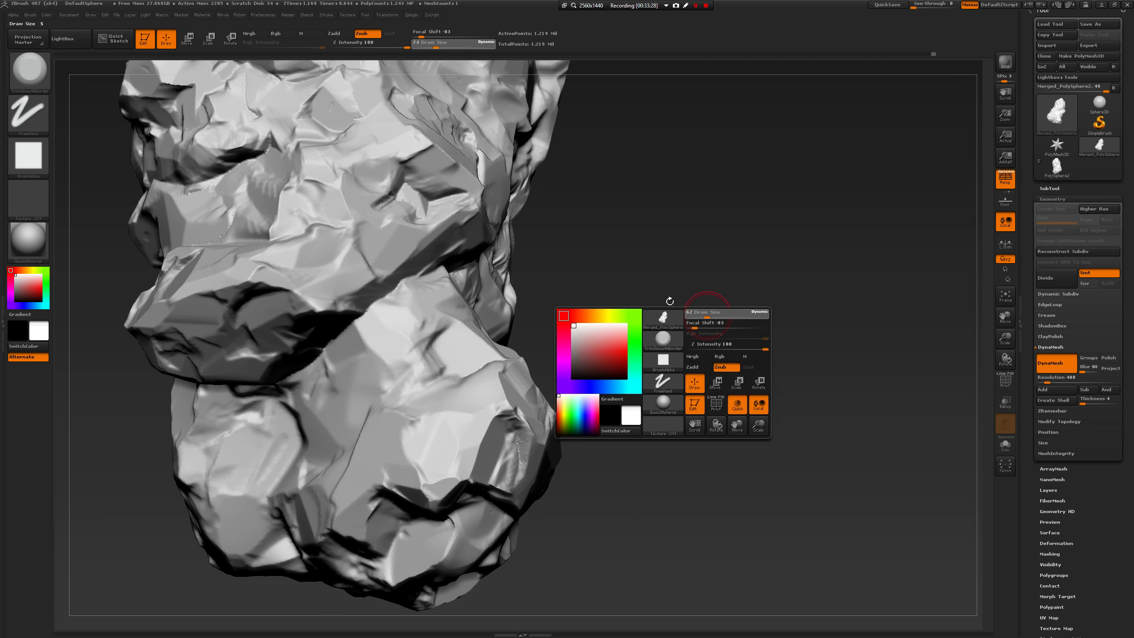
left_click_drag(395, 280, 375, 293)
key("space")
left_click_drag(336, 356, 346, 356)
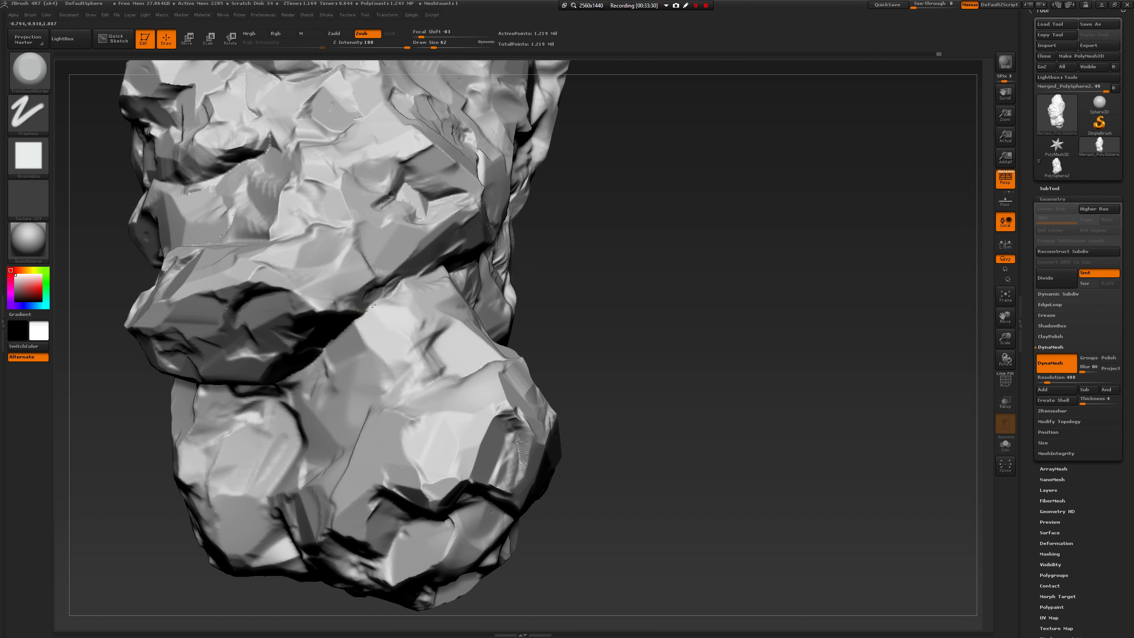
mouse_move(375, 286)
left_mouse_down()
mouse_move(331, 310)
mouse_move(361, 330)
mouse_move(387, 308)
mouse_move(367, 325)
left_mouse_up()
key("ctrl+z")
Trim and smooth the surface in the deep crevice directly beneath the overhanging ledge.
mouse_move(458, 251)
right_mouse_down()
mouse_move(461, 296)
mouse_move(461, 286)
right_mouse_up()
mouse_move(383, 315)
left_mouse_down()
mouse_move(326, 344)
mouse_move(336, 343)
mouse_move(275, 402)
left_mouse_up()
right_click_drag(210, 404, 254, 408)
left_click_drag(308, 397, 234, 405, "shift")
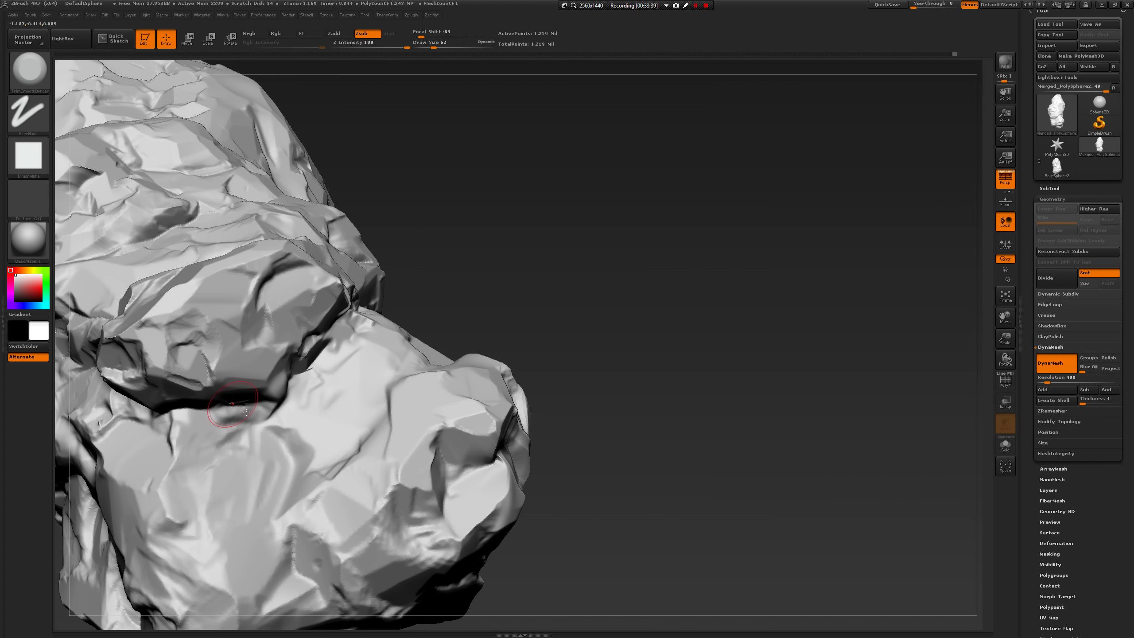
mouse_move(568, 397)
right_mouse_down("ctrl")
mouse_move(579, 347)
mouse_move(521, 383)
mouse_move(520, 341)
right_mouse_up("ctrl")
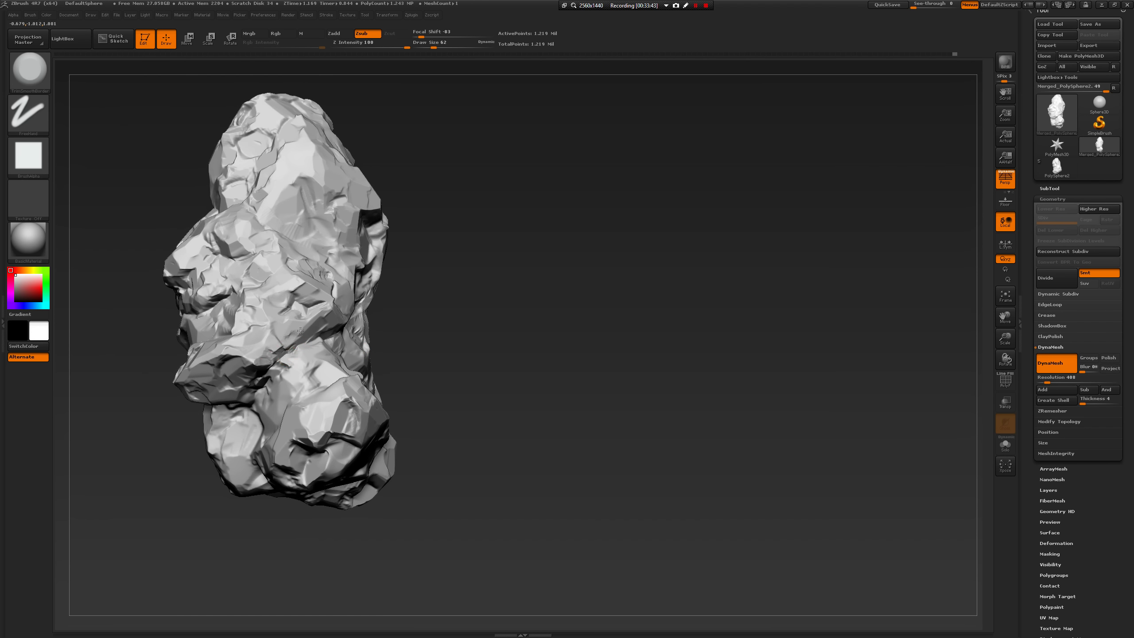
Set the draw size to 94 and smooth the flat chip on the upper part of the rock.
mouse_move(493, 243)
left_mouse_down()
mouse_move(444, 331)
mouse_move(290, 276)
left_mouse_up()
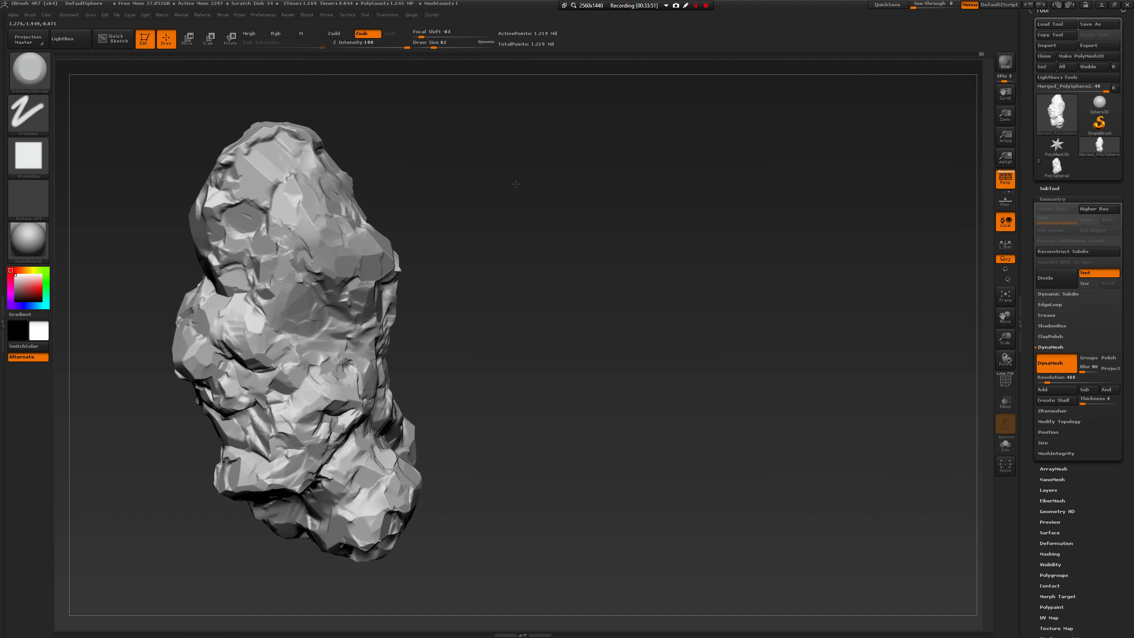
left_click_drag(516, 183, 330, 220)
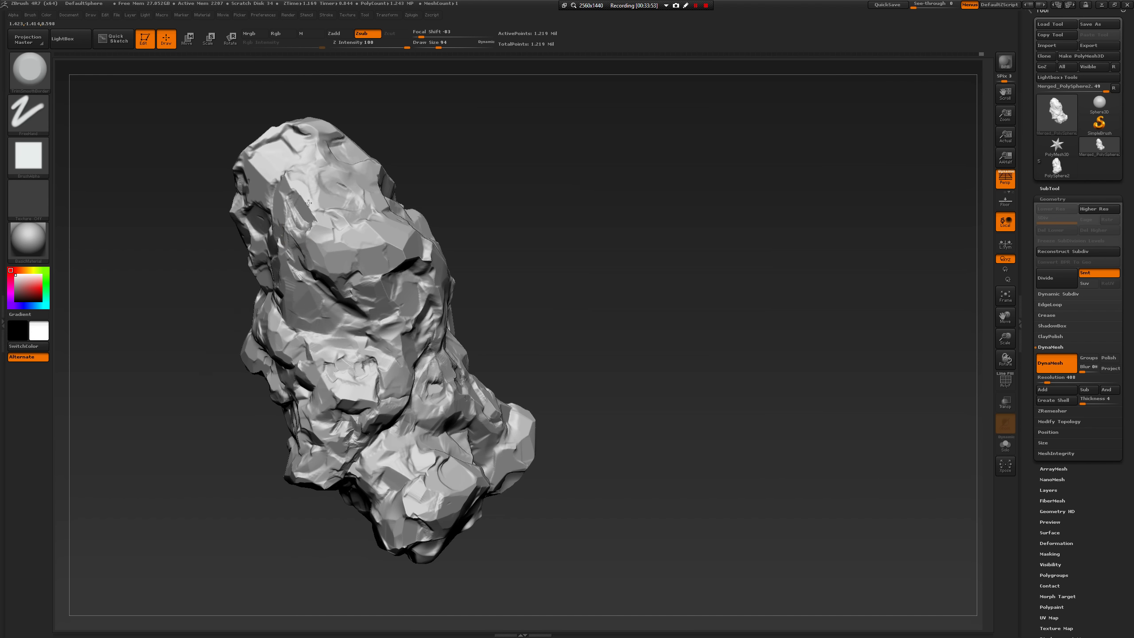
key("shift")
mouse_move(291, 194)
left_mouse_down("shift")
mouse_move(298, 211)
mouse_move(335, 201)
left_mouse_up("shift")
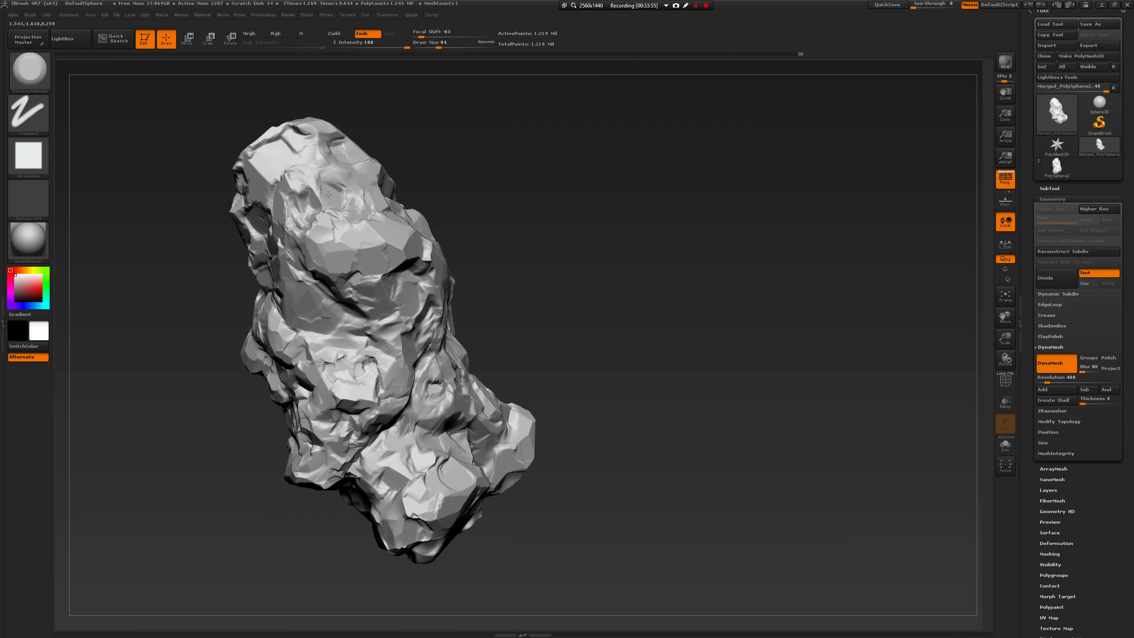
Trim the facets on the large upper bulge and the top section of the rock.
left_click_drag(519, 227, 576, 297, "alt")
mouse_move(398, 265)
left_mouse_down()
mouse_move(376, 265)
mouse_move(394, 254)
mouse_move(435, 275)
left_mouse_up()
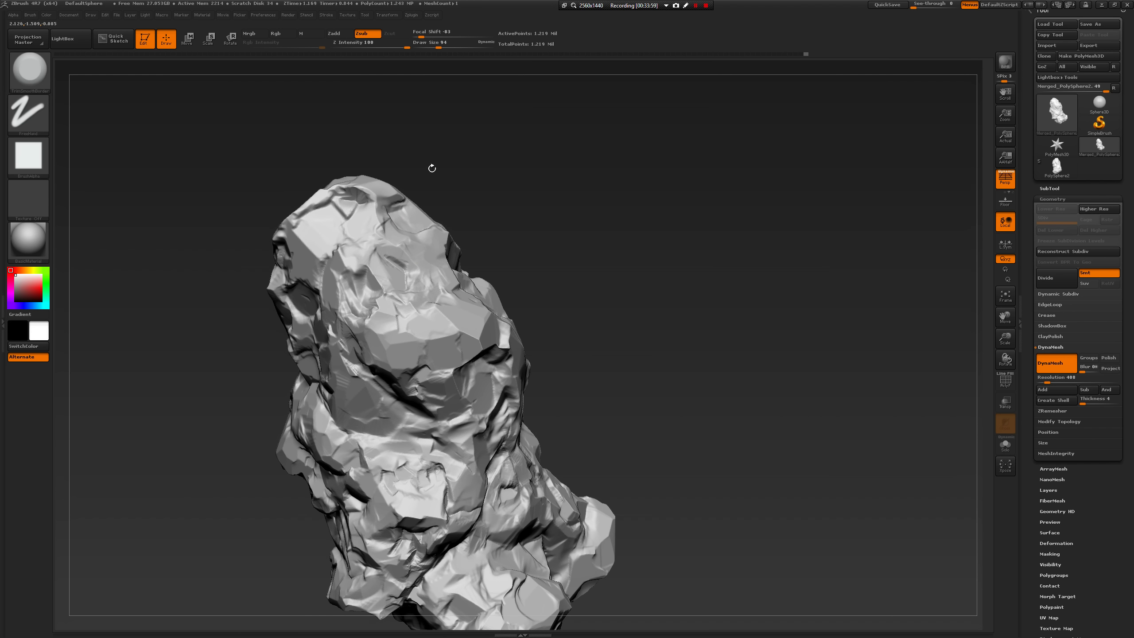
mouse_move(430, 169)
left_mouse_down()
mouse_move(295, 212)
mouse_move(282, 235)
left_mouse_up()
mouse_move(573, 333)
left_mouse_down("shift")
mouse_move(549, 310)
mouse_move(537, 364)
mouse_move(580, 299)
mouse_move(562, 451)
mouse_move(461, 284)
mouse_move(376, 231)
mouse_move(326, 223)
left_mouse_up("shift")
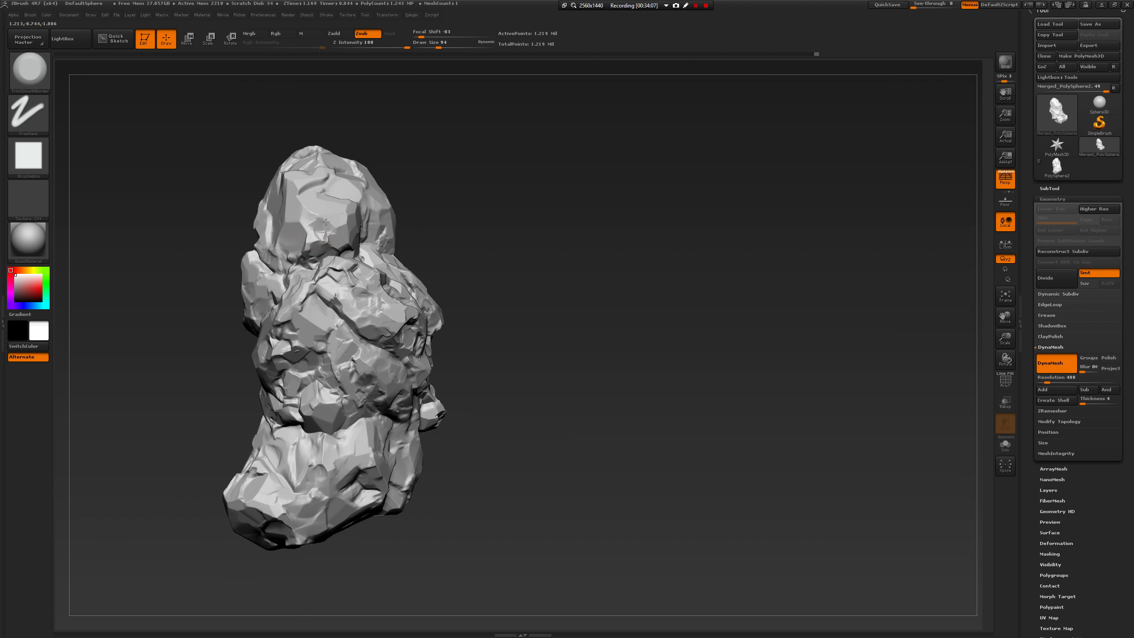
Set the draw size to 44 and trim the small raised chip on the rock's protruding middle bulge into flat facets.
mouse_move(536, 335)
left_mouse_down()
mouse_move(550, 320)
mouse_move(561, 328)
mouse_move(382, 427)
mouse_move(343, 408)
mouse_move(370, 430)
mouse_move(366, 465)
mouse_move(349, 485)
left_mouse_up()
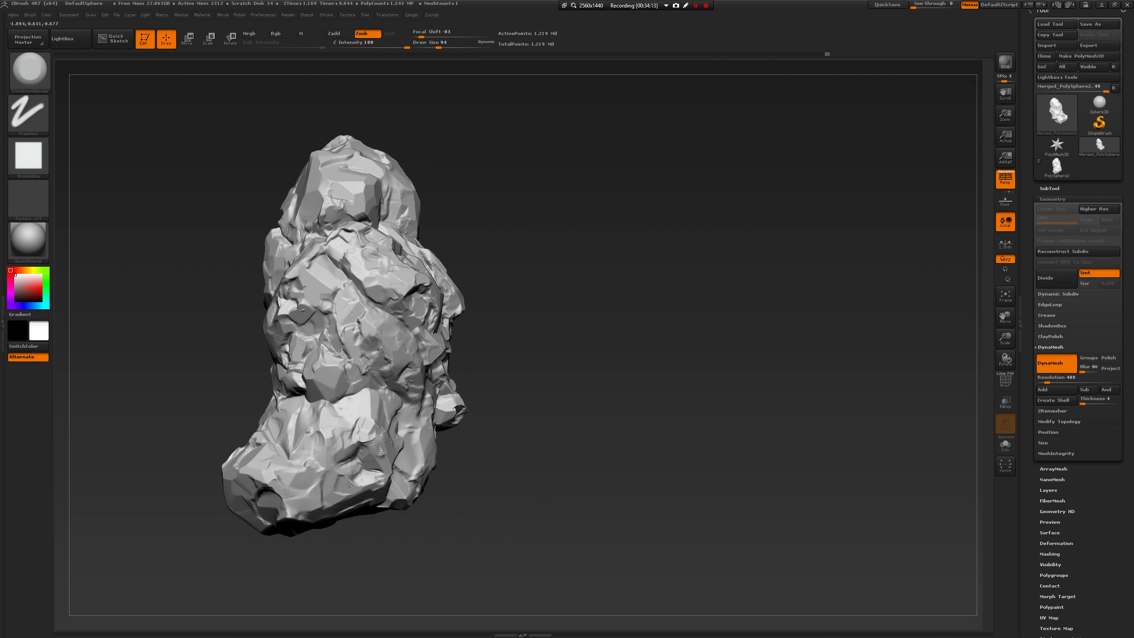
left_click_drag(551, 420, 464, 392)
key("space")
key("space")
left_click_drag(217, 281, 209, 280)
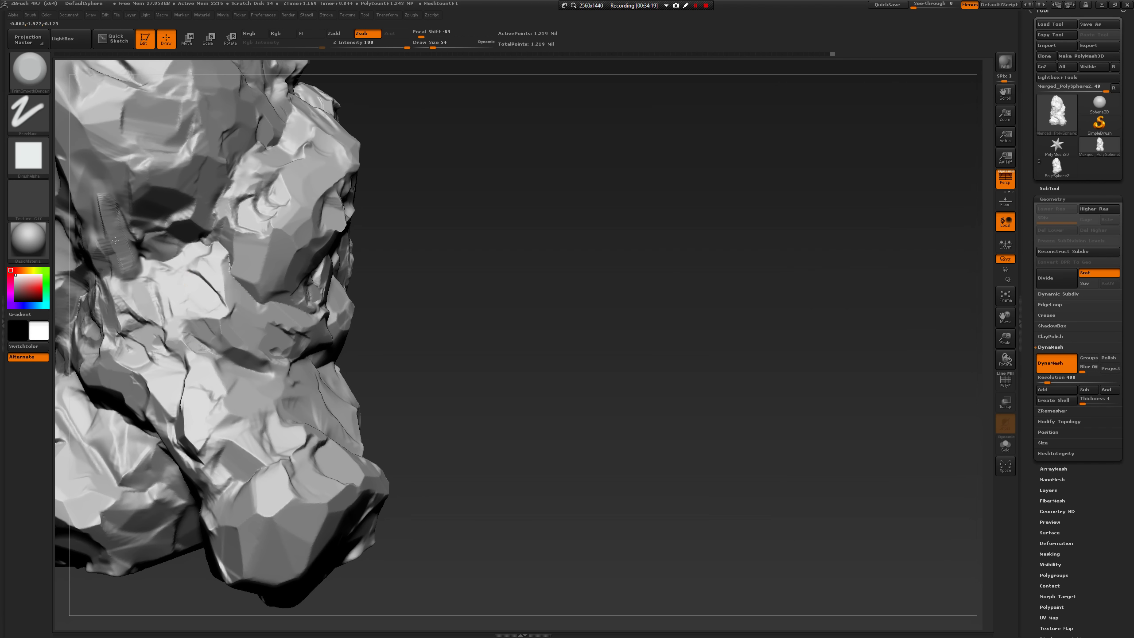
mouse_move(480, 212)
left_mouse_down()
mouse_move(547, 328)
mouse_move(600, 375)
mouse_move(578, 284)
mouse_move(547, 288)
left_mouse_up()
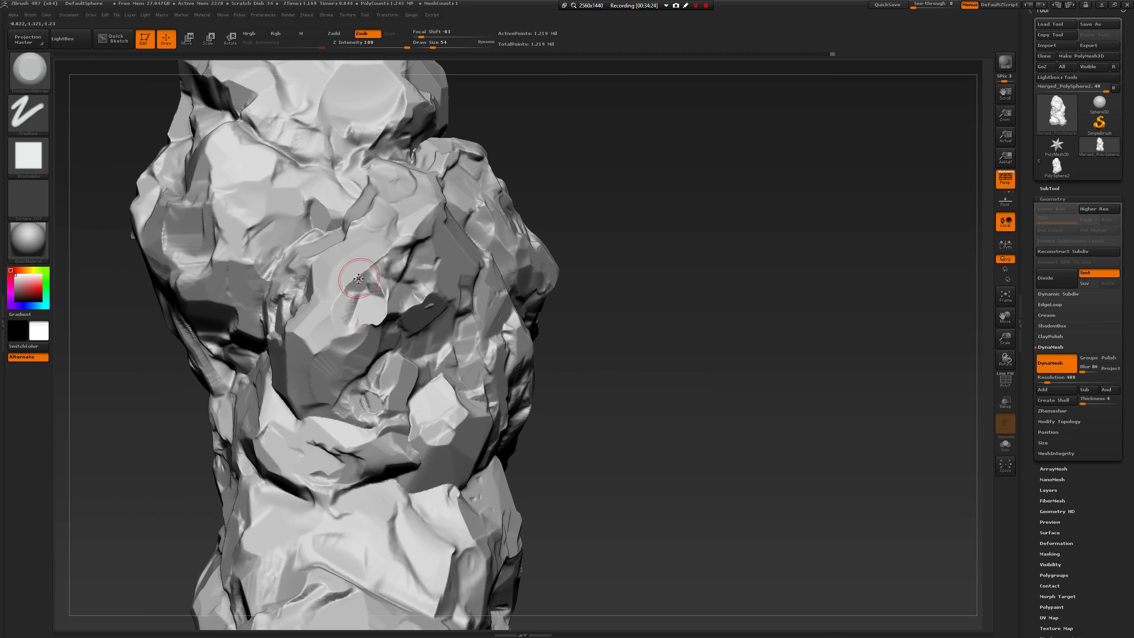
key("space")
left_click_drag(362, 273, 357, 272)
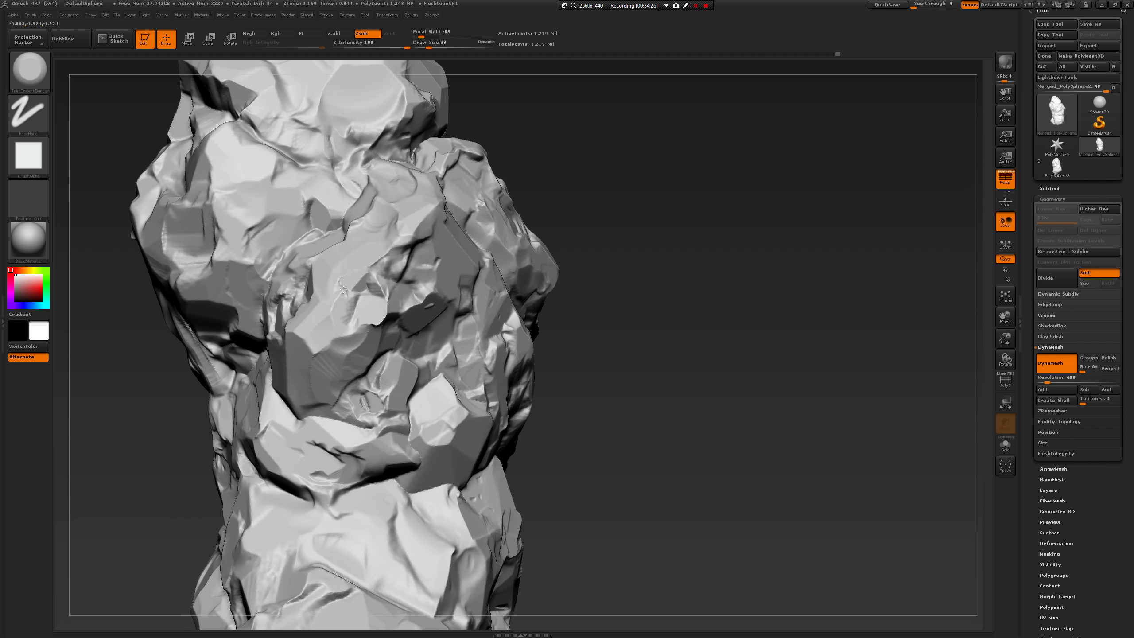
key("space")
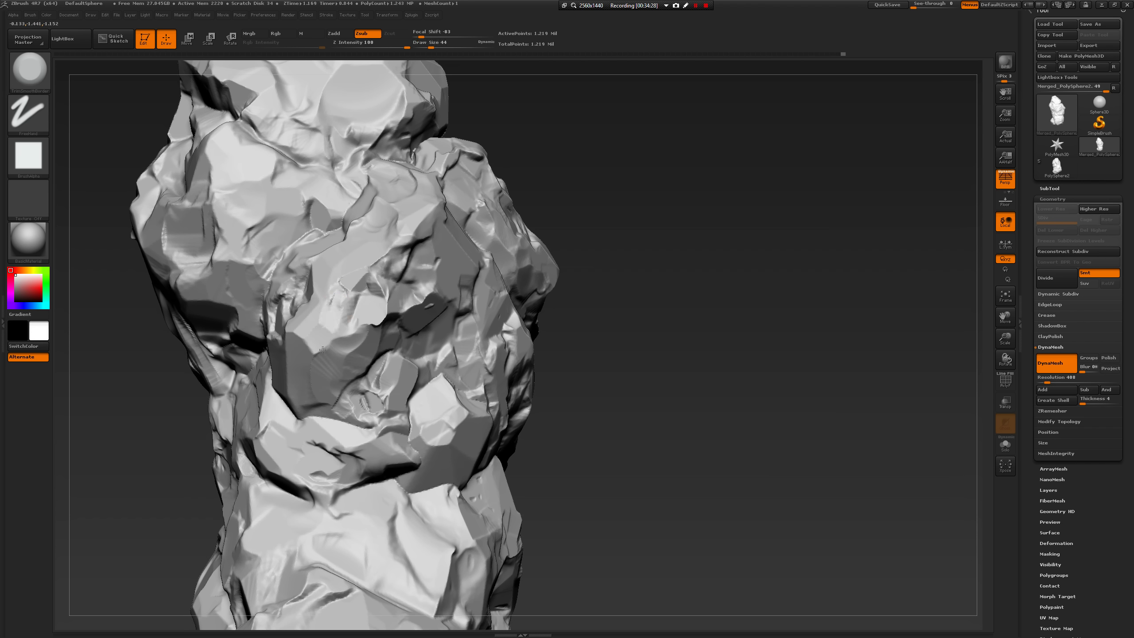
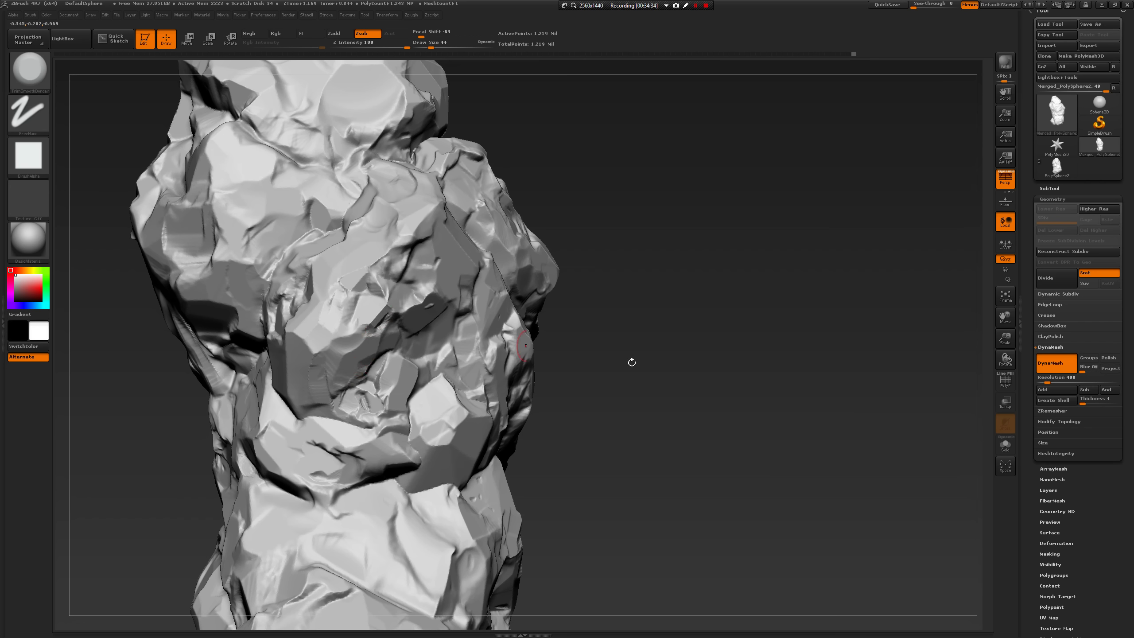
Switch to the Dam Standard brush with focal shift 35, and carve and smooth the crease beneath the protruding bulge's lower edge.
mouse_move(632, 362)
left_mouse_down()
mouse_move(719, 220)
mouse_move(430, 315)
left_mouse_up()
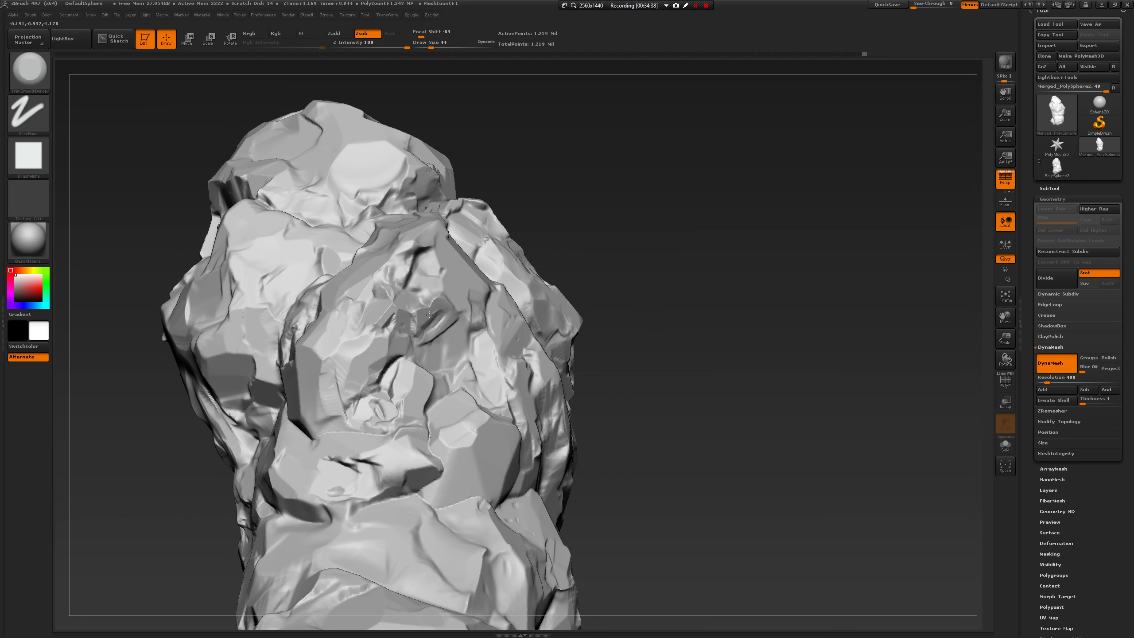
mouse_move(686, 237)
left_mouse_down()
mouse_move(699, 246)
mouse_move(671, 270)
left_mouse_up()
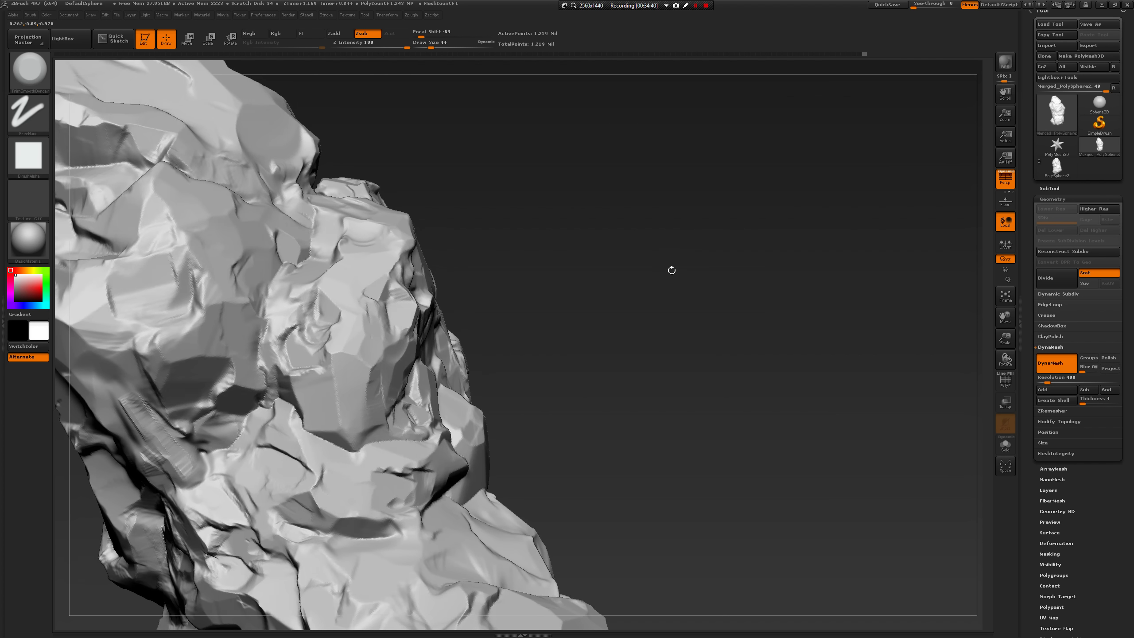
key("b")
key("d")
key("s")
key("space")
left_click_drag(566, 339, 562, 338)
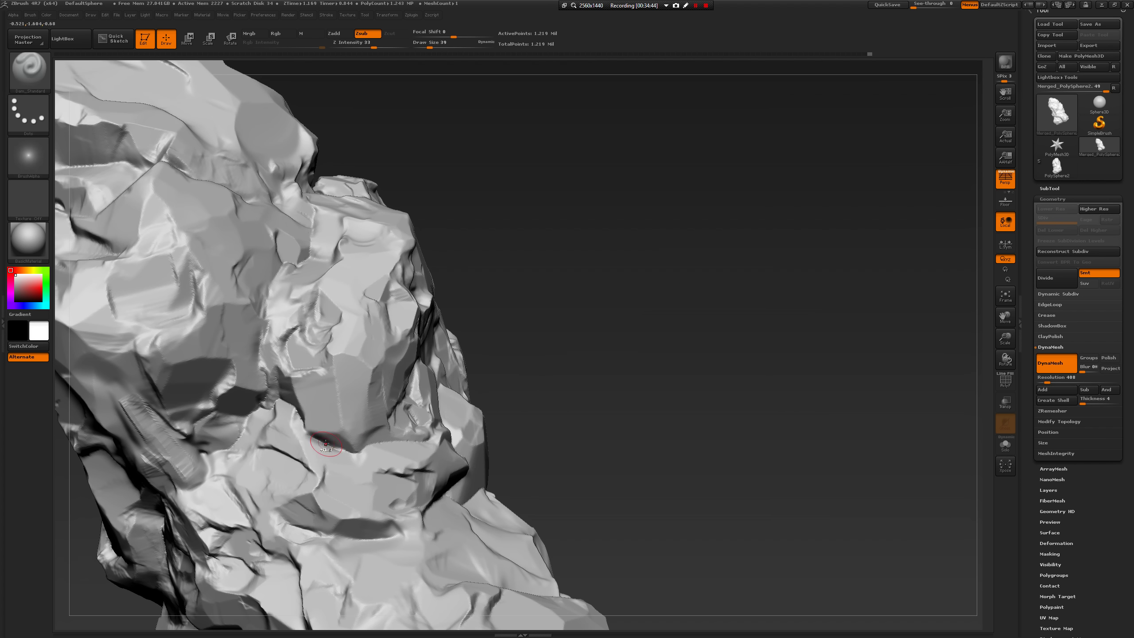
key("space")
mouse_move(344, 452)
left_mouse_down()
mouse_move(360, 457)
mouse_move(320, 444)
left_mouse_up()
left_click_drag(331, 365, 348, 439)
key("shift")
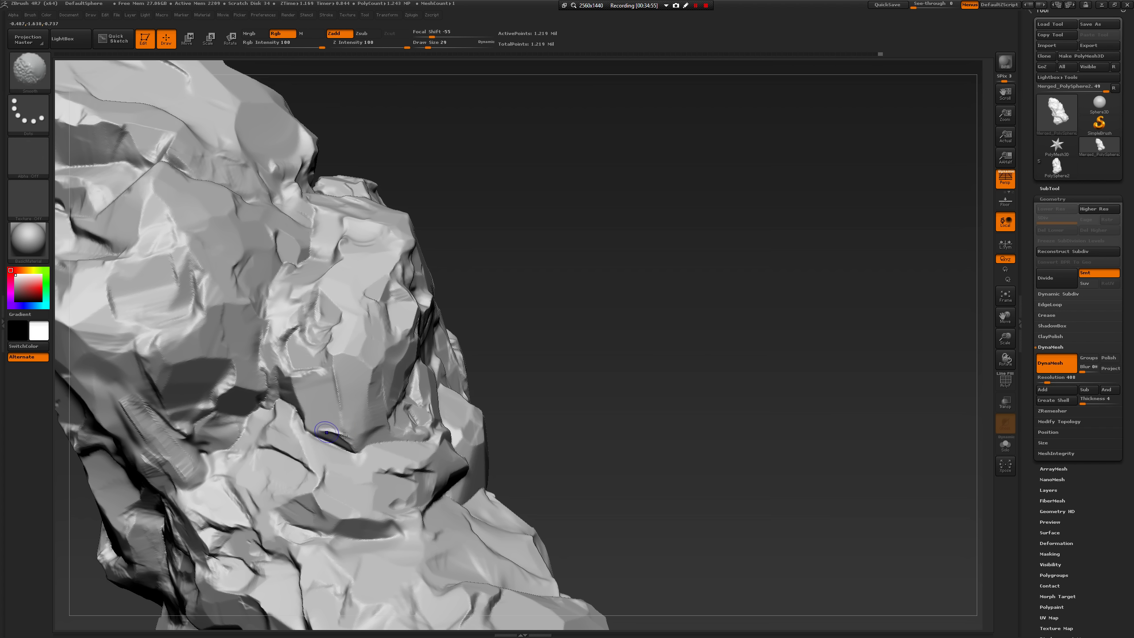
key("shift")
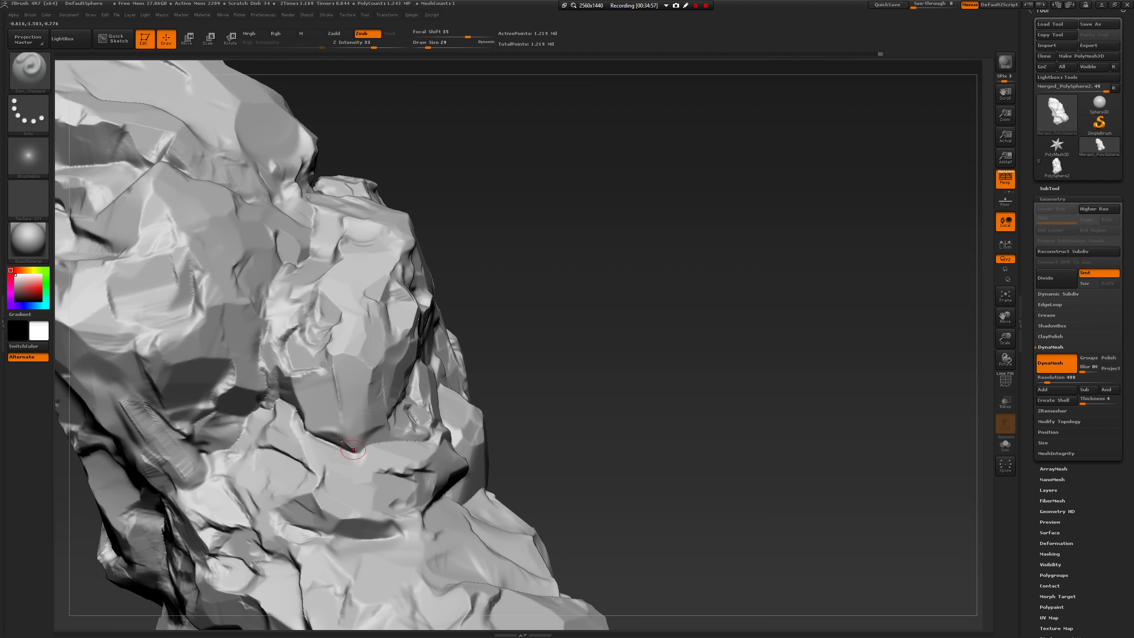
key("space")
left_click_drag(341, 450, 377, 439)
Reduce the draw size and carve a thin crack down the front face of the protruding bulge.
key("space")
left_click_drag(334, 380, 331, 380)
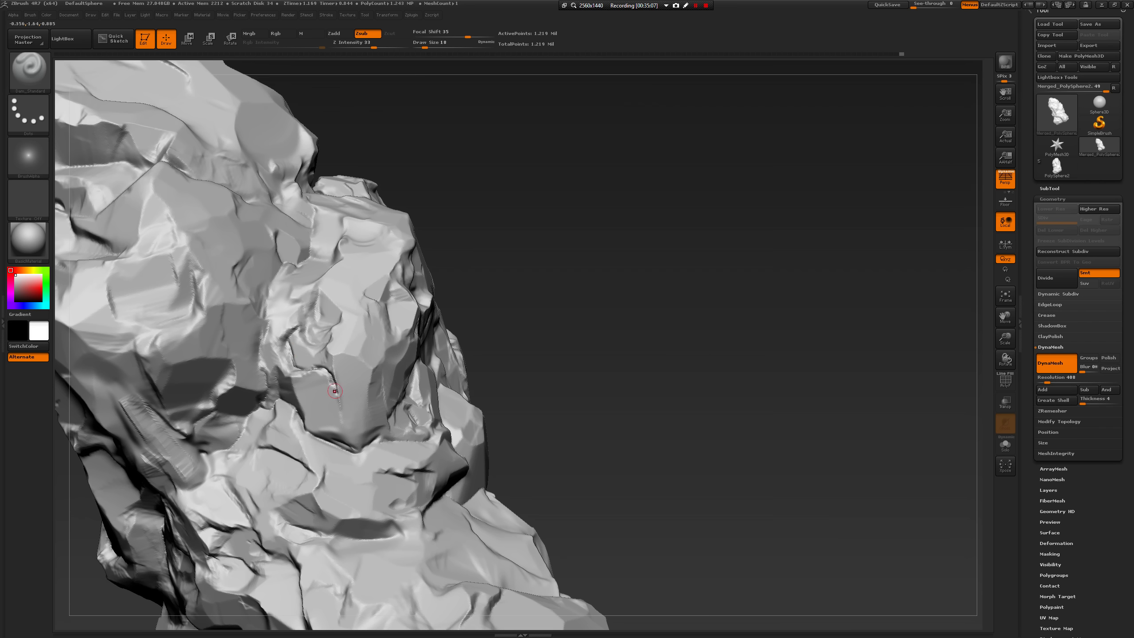
key("space")
left_click_drag(339, 403, 340, 406)
Remesh the rock with DynaMesh and try ClayPolish on it with Max 25.
mouse_move(687, 383)
left_mouse_down()
mouse_move(707, 364)
mouse_move(697, 400)
mouse_move(719, 440)
mouse_move(697, 456)
mouse_move(728, 384)
mouse_move(765, 348)
left_mouse_up()
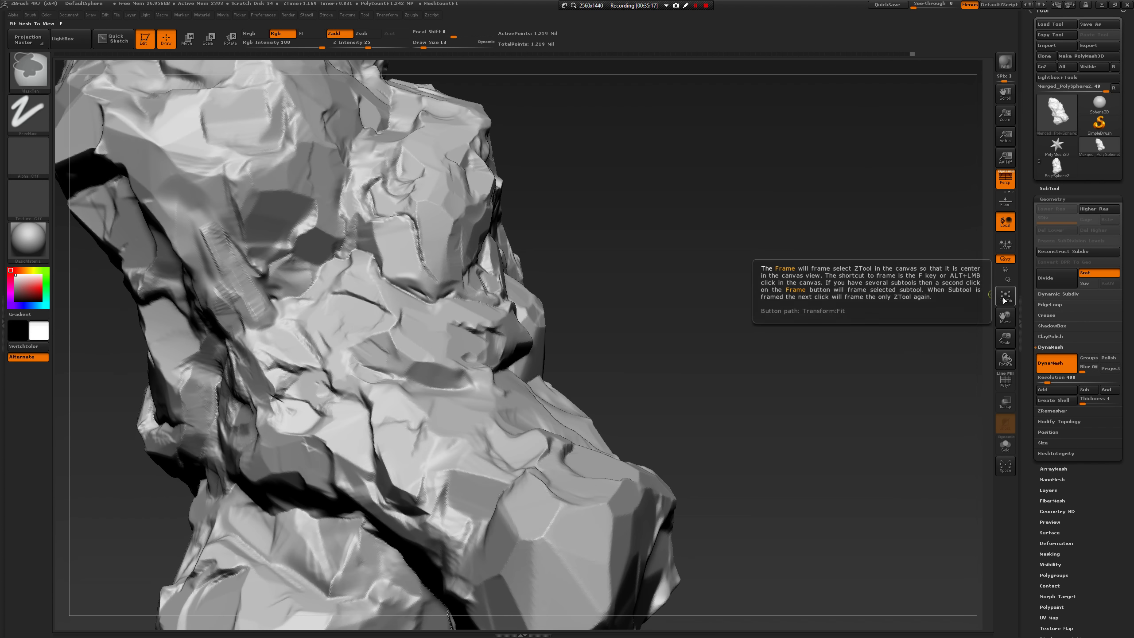
left_click_drag(717, 339, 764, 363, "ctrl")
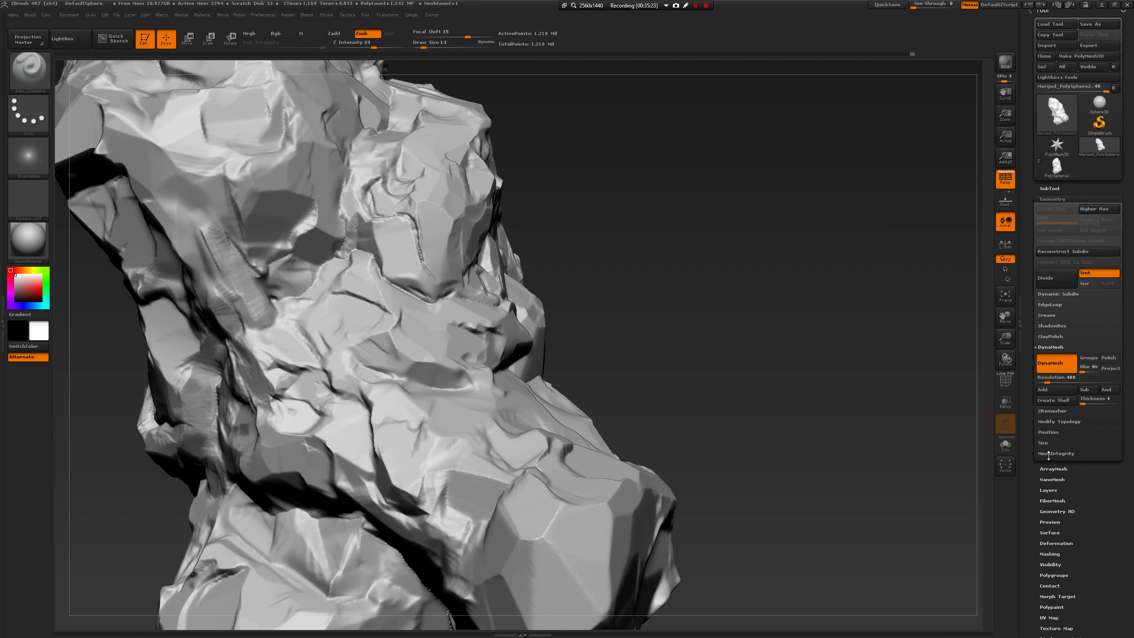
left_click(1063, 336)
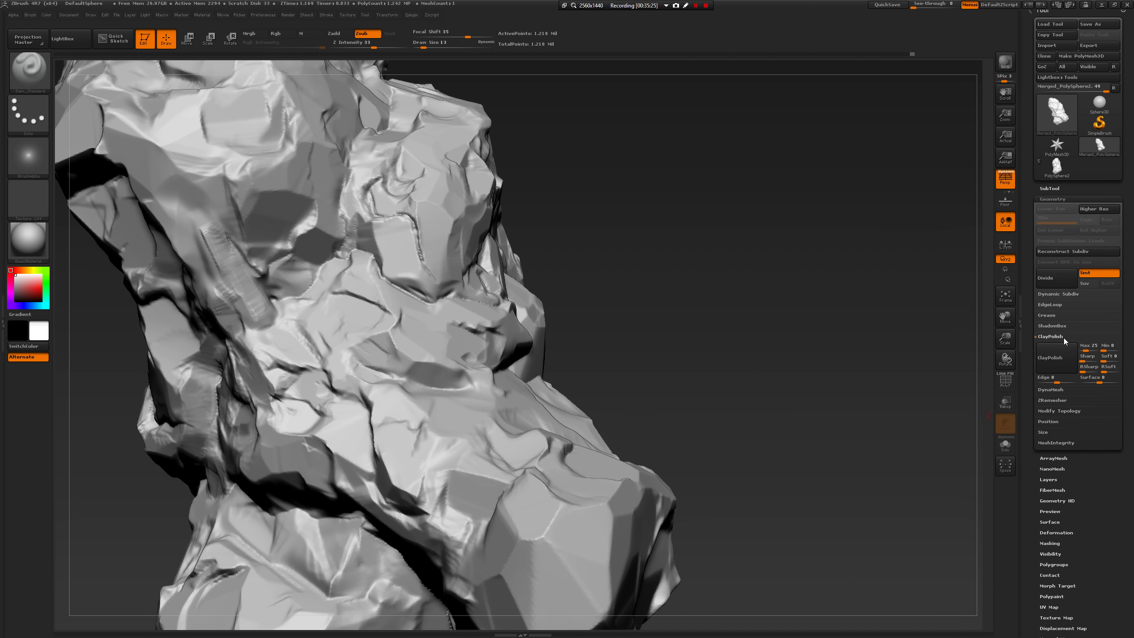
left_click(1052, 363)
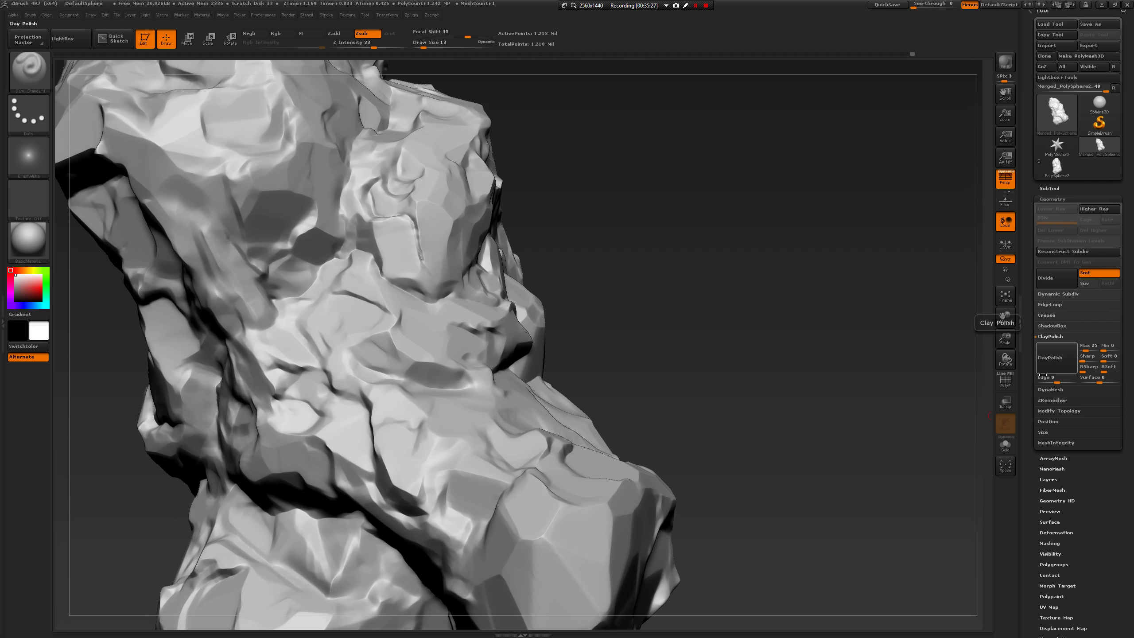
Undo the ClayPolish and reapply it to the rock with Max set to 10.
key("f")
mouse_move(687, 318)
left_mouse_down()
mouse_move(711, 369)
mouse_move(805, 360)
mouse_move(791, 394)
mouse_move(829, 399)
left_mouse_up()
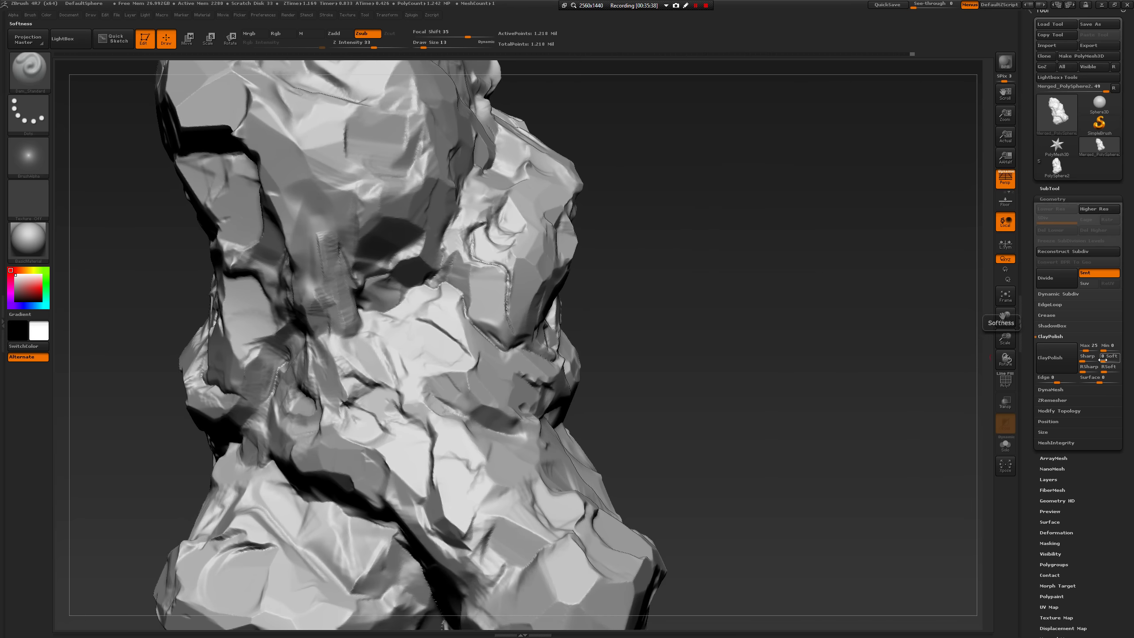
left_click_drag(1088, 351, 1086, 350)
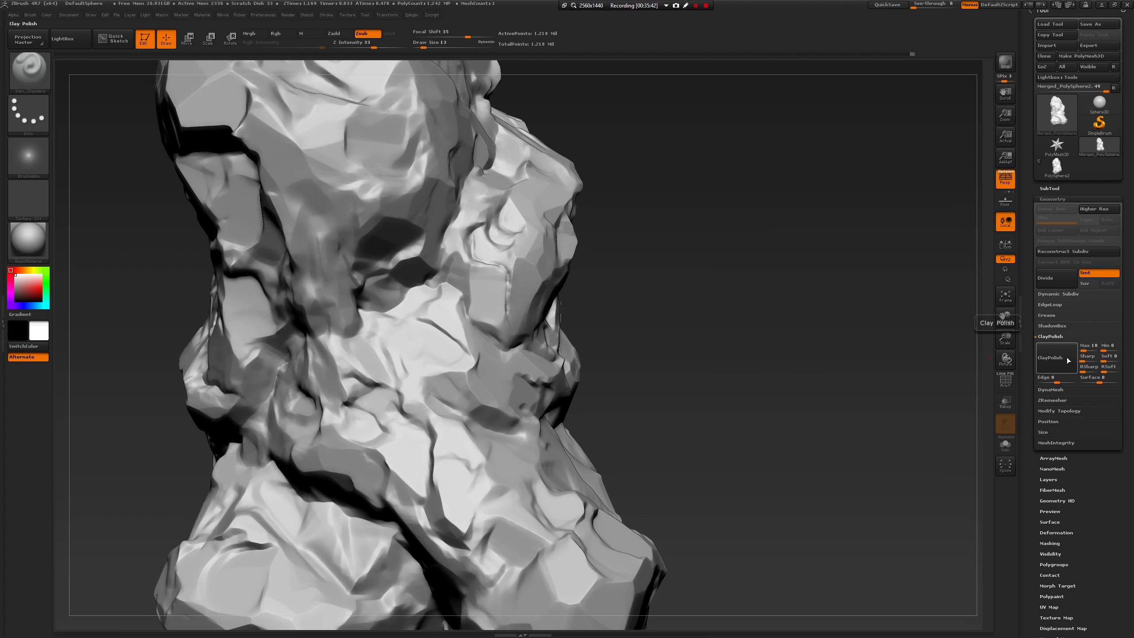
key("f")
mouse_move(857, 411)
left_mouse_down()
mouse_move(857, 425)
mouse_move(791, 450)
mouse_move(829, 557)
mouse_move(914, 451)
mouse_move(839, 416)
left_mouse_up()
key("space")
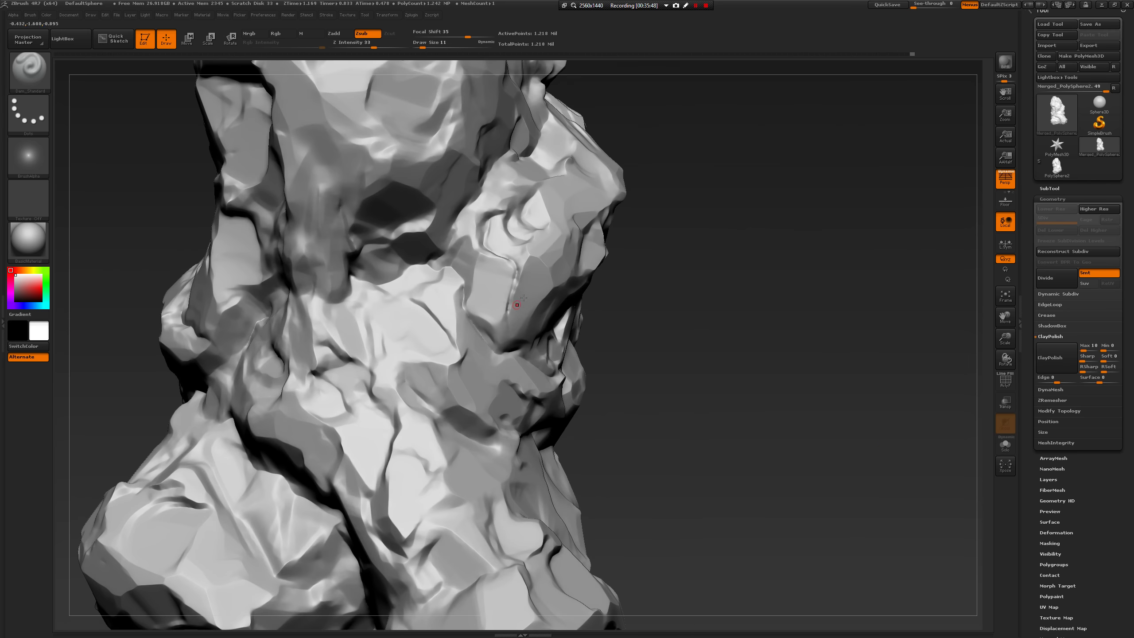
Examine the polished rock's polygon wireframe from several angles, then hide the wireframe.
left_click(1004, 381)
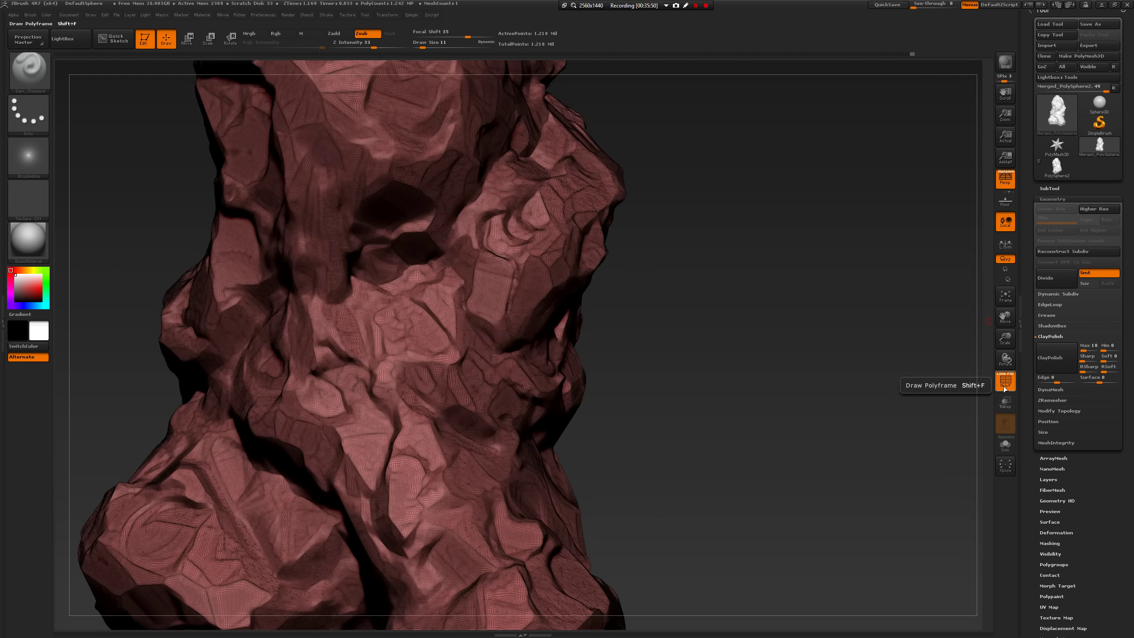
left_click(998, 383)
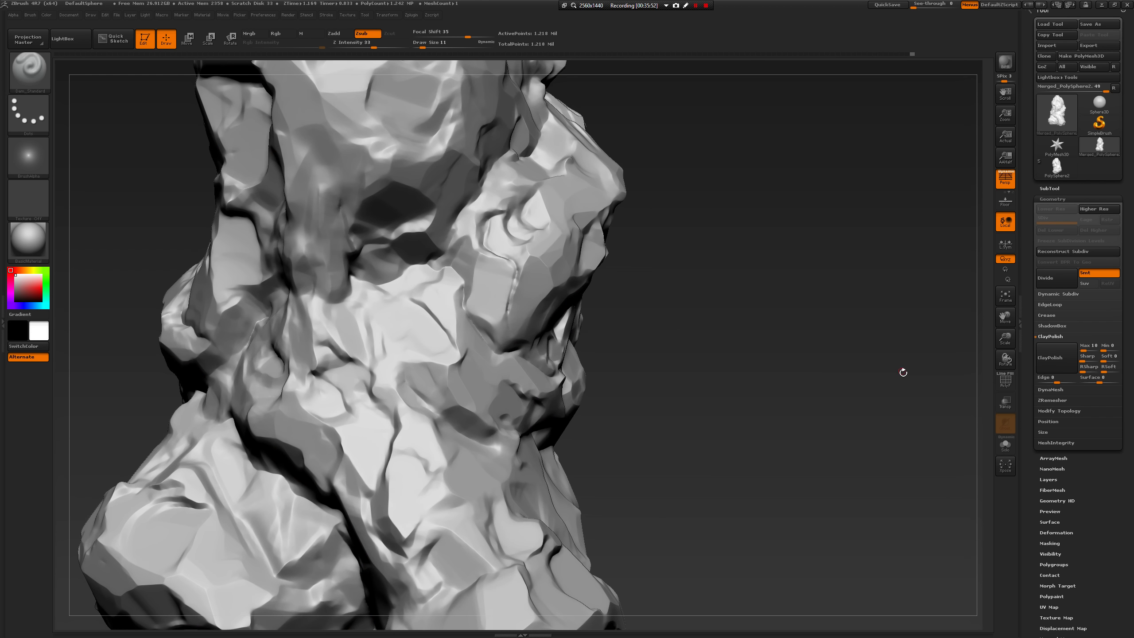
left_click_drag(903, 375, 884, 385)
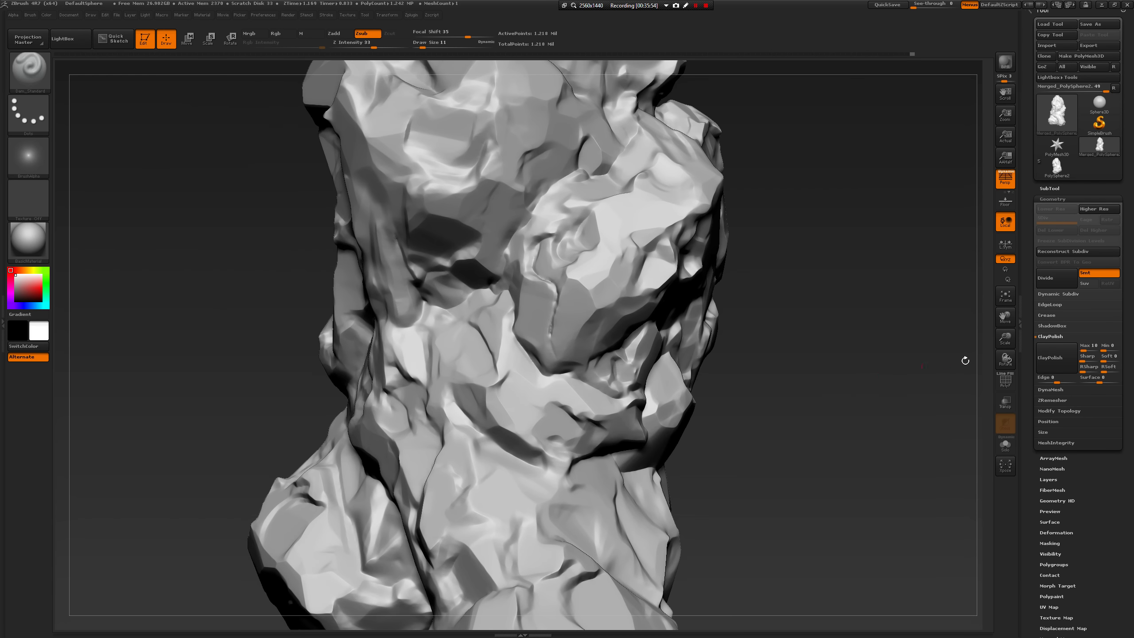
left_click(1050, 389)
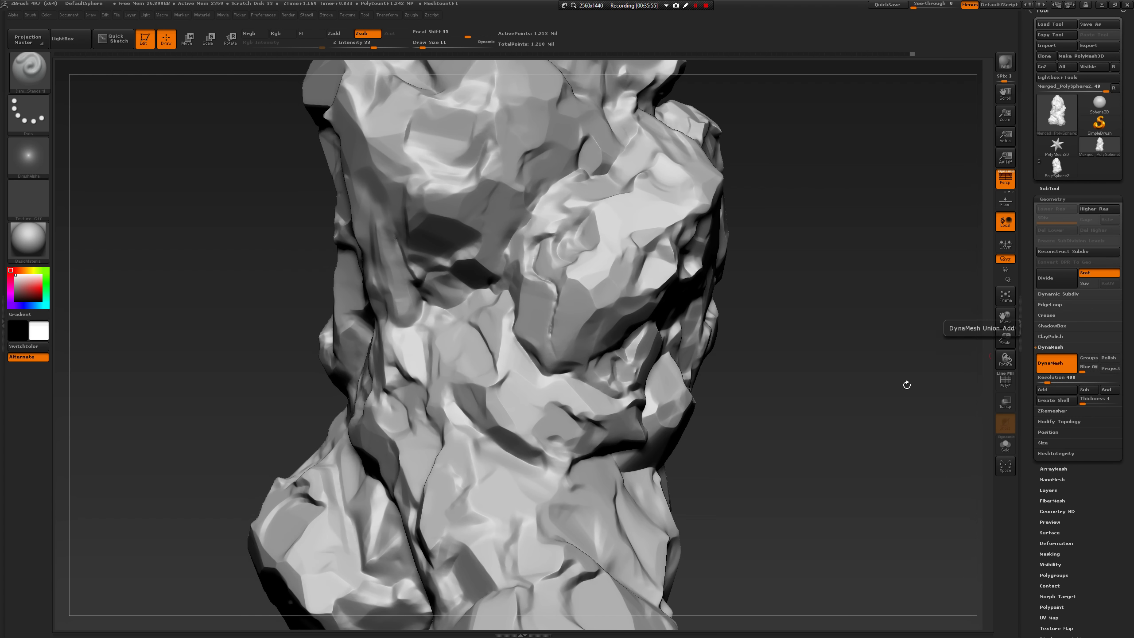
left_click_drag(904, 385, 896, 379)
left_click(1009, 385)
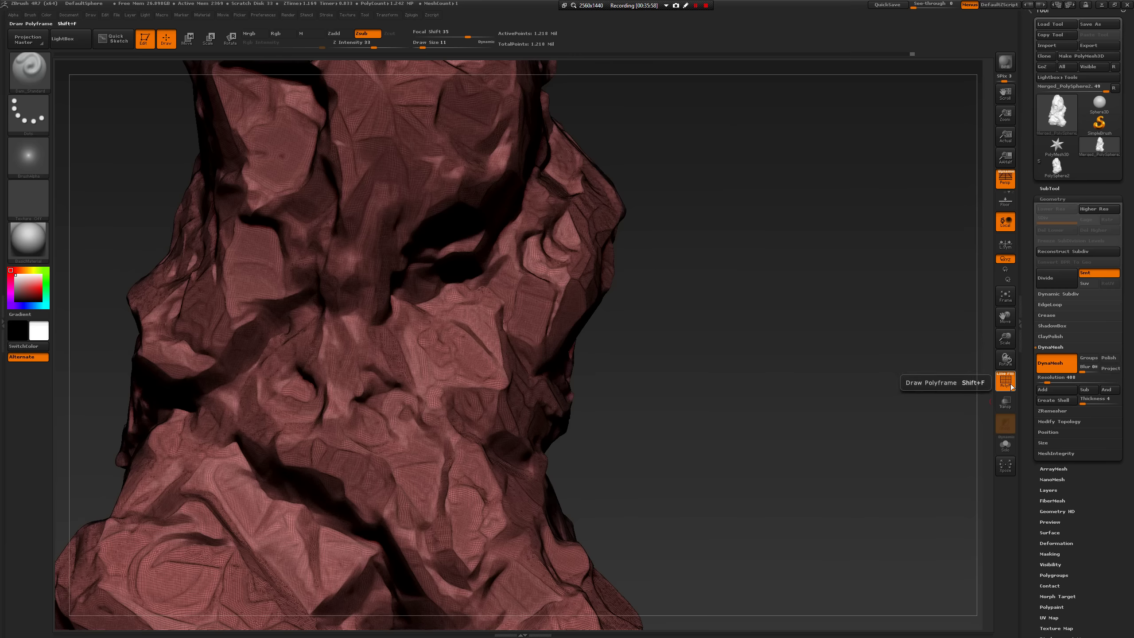
left_click(1009, 385)
Remesh the polished rock with DynaMesh and check the new polygon wireframe up close.
key("ctrl")
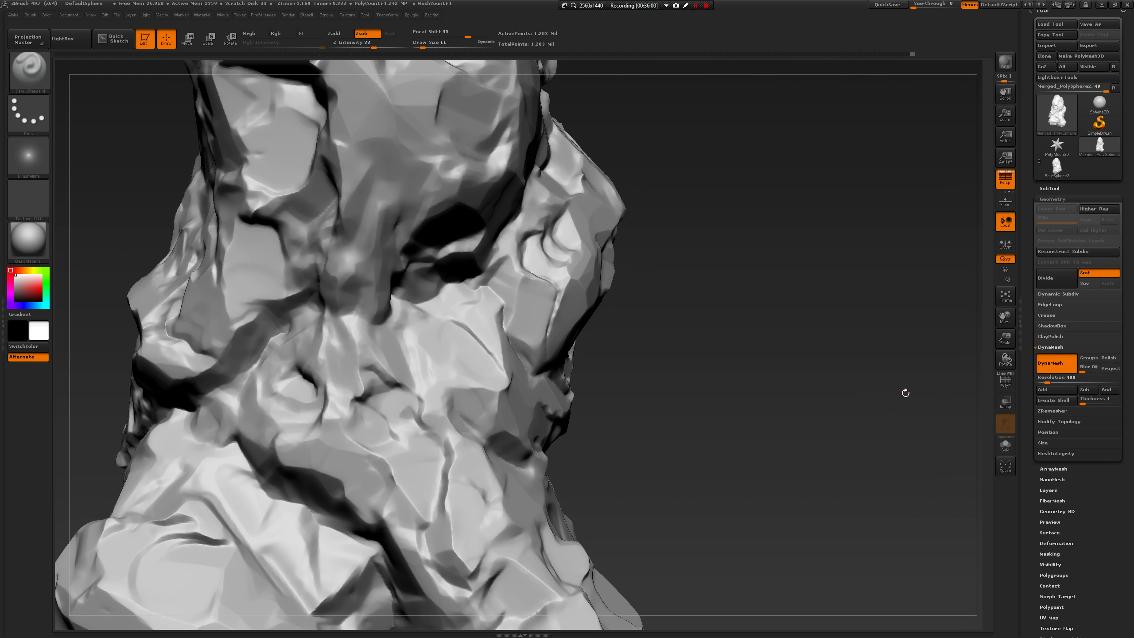
left_click_drag(906, 393, 989, 388)
left_click(1007, 385)
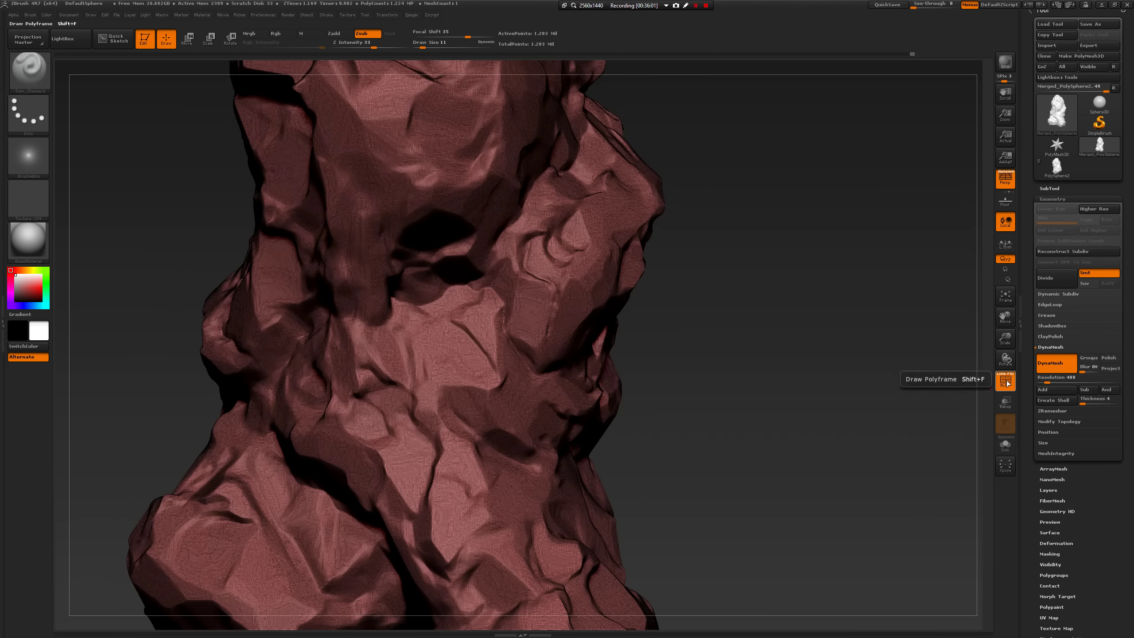
left_click(1006, 382)
left_click_drag(834, 438, 942, 428, "alt")
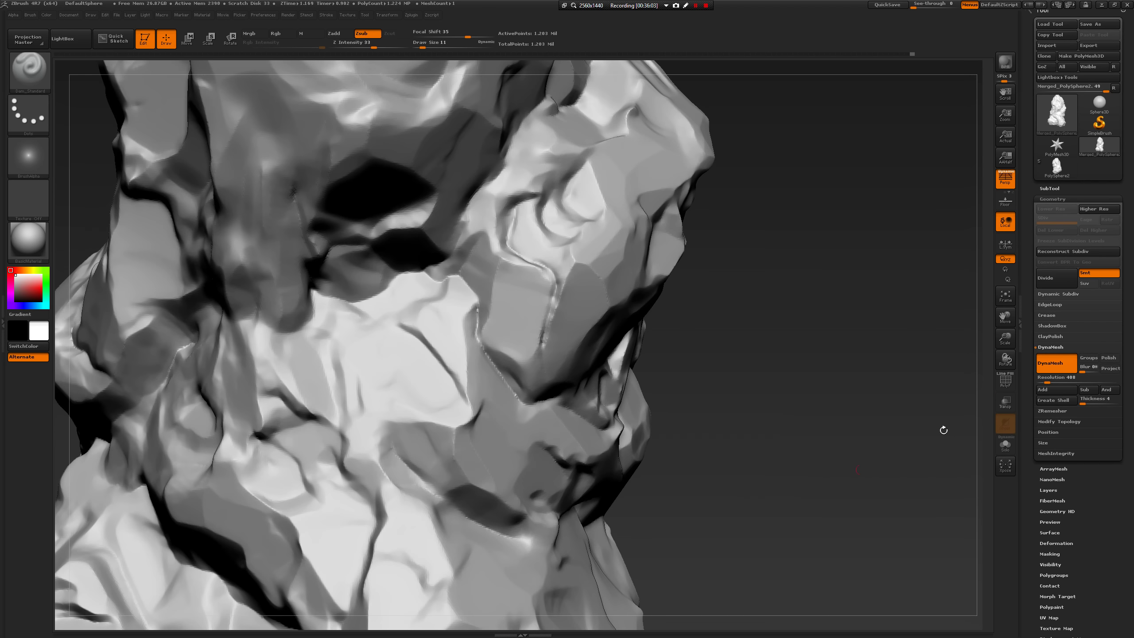
key("shift+f")
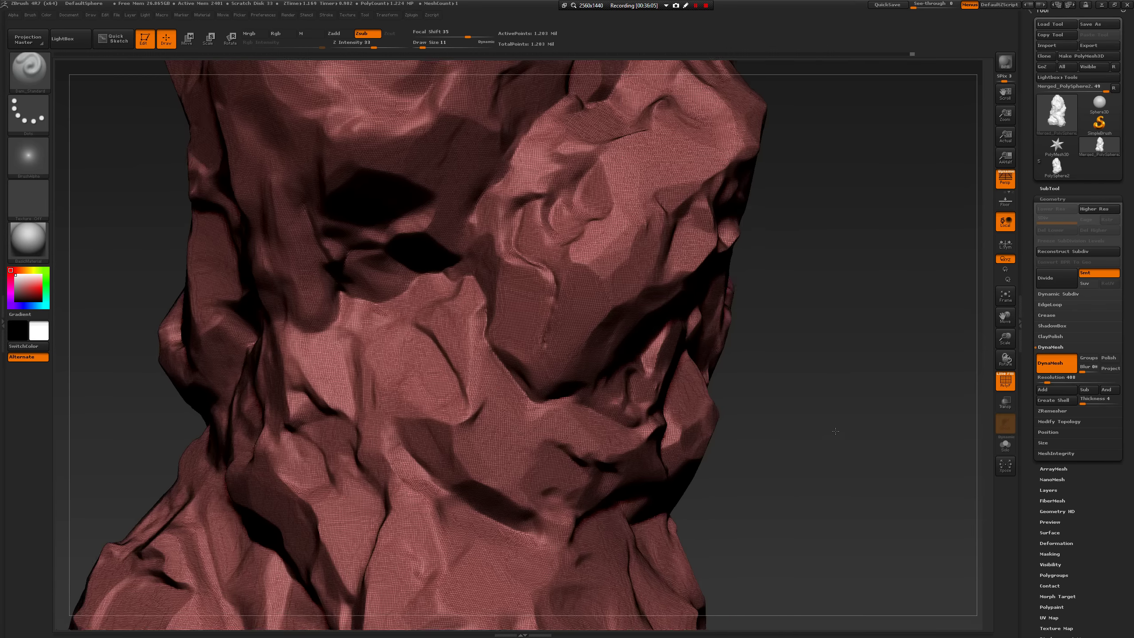
left_click_drag(836, 431, 911, 355)
key("shift+f")
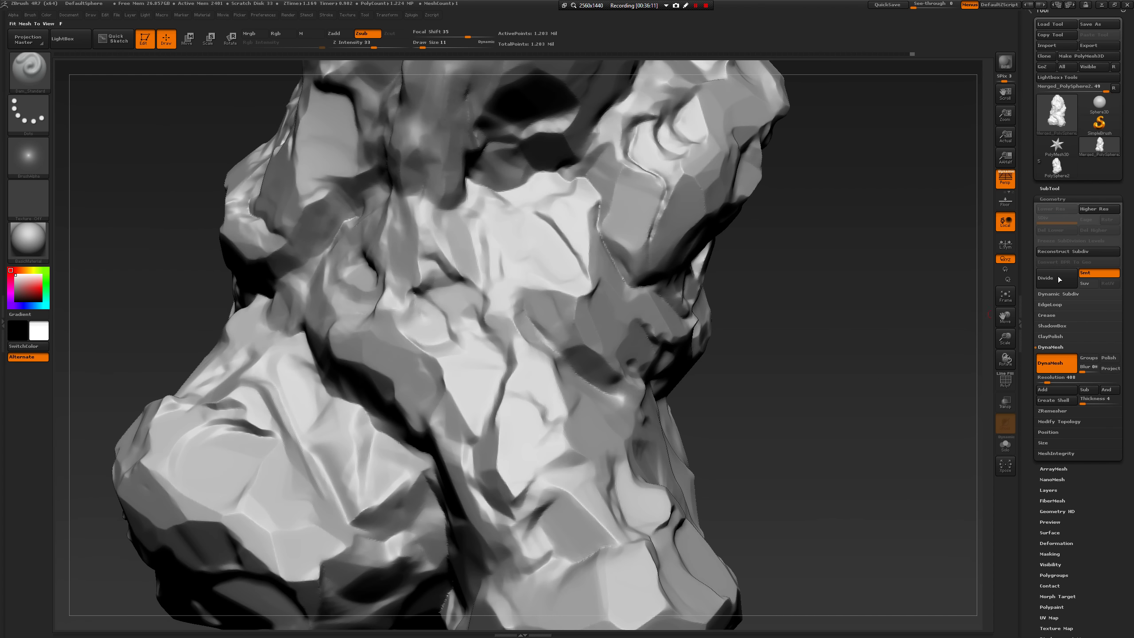
Divide the rock mesh once and undo the last stroke on the bulge's crack.
left_click(1060, 286)
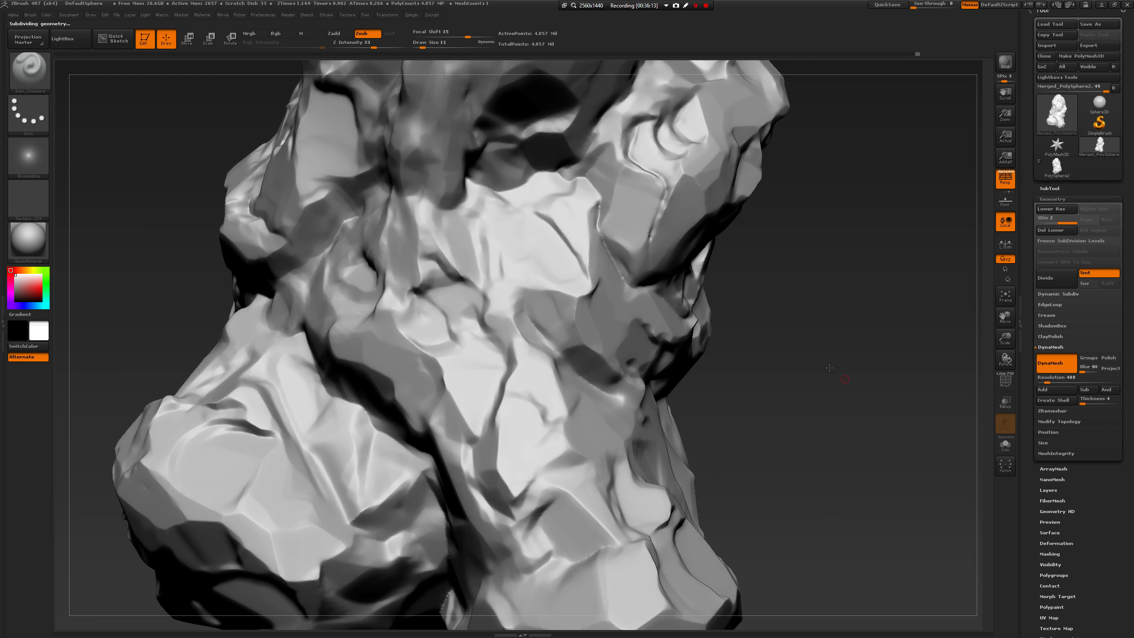
left_click_drag(830, 368, 666, 176)
key("bracketright")
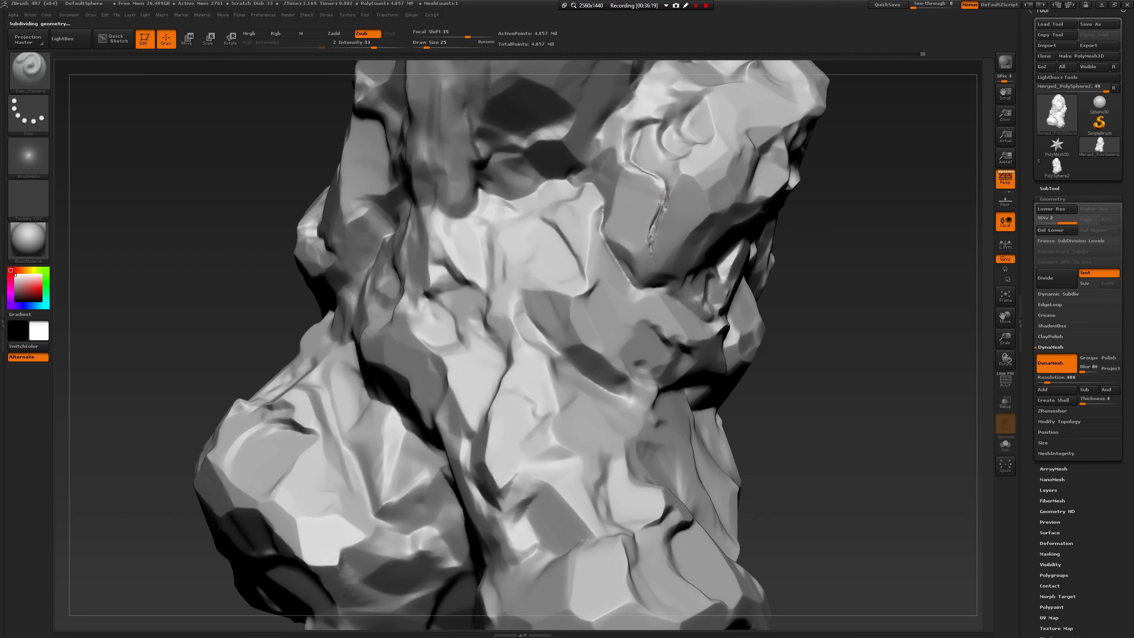
key("ctrl")
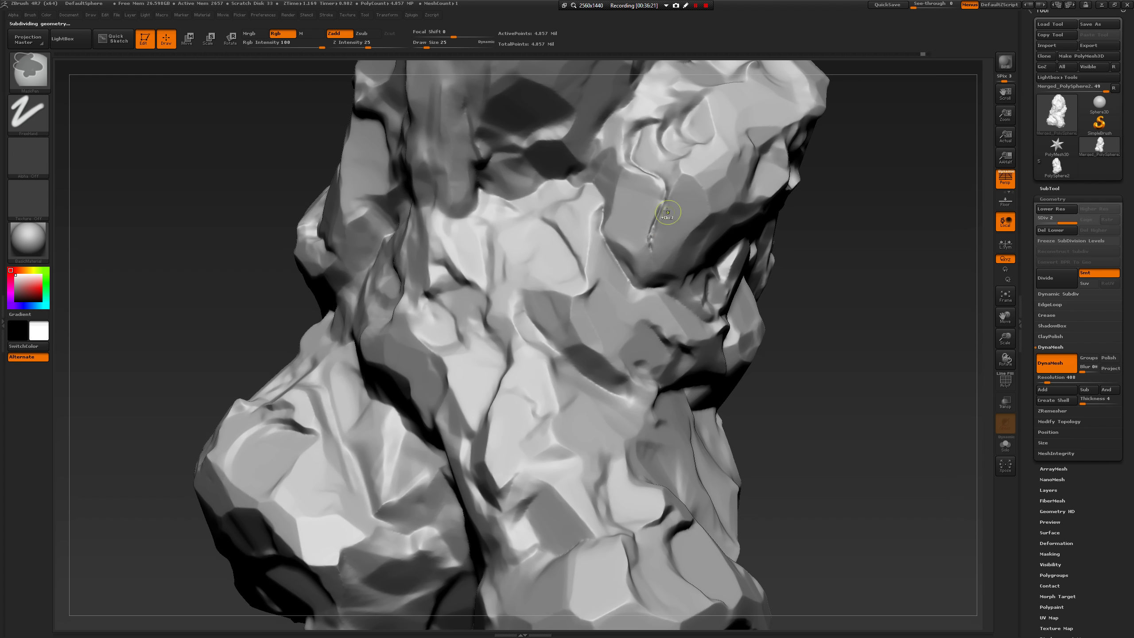
key("ctrl+z")
Set the draw size to 11 and carve the crack further down the bulge's front face toward its lower edge.
key("space")
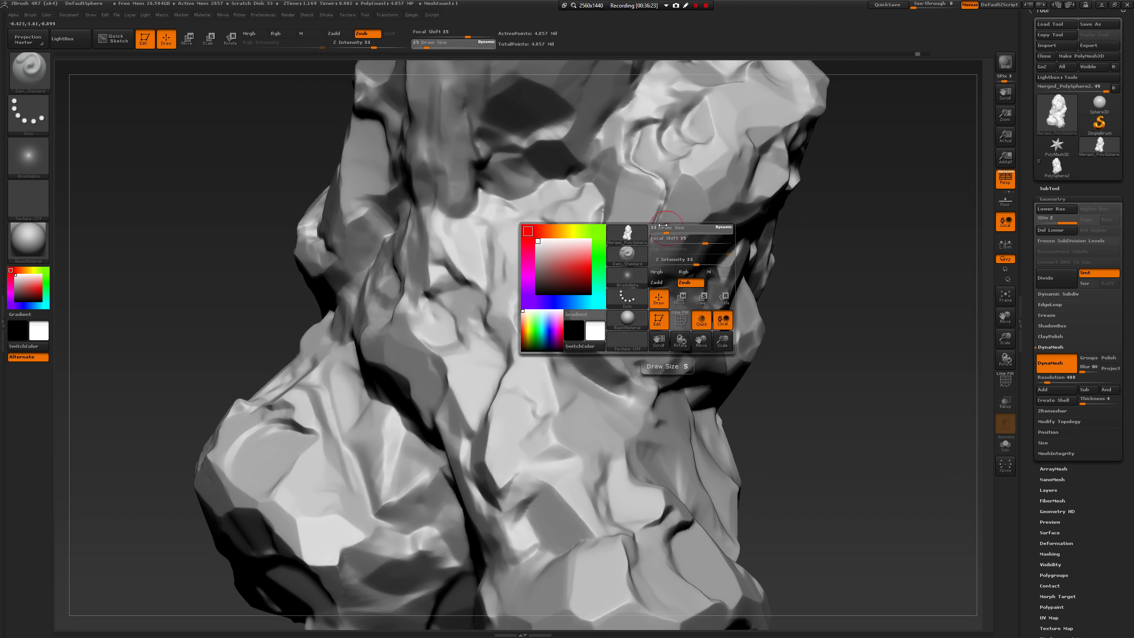
left_click(664, 225)
key("space")
left_click(664, 192)
left_click_drag(666, 194, 659, 212)
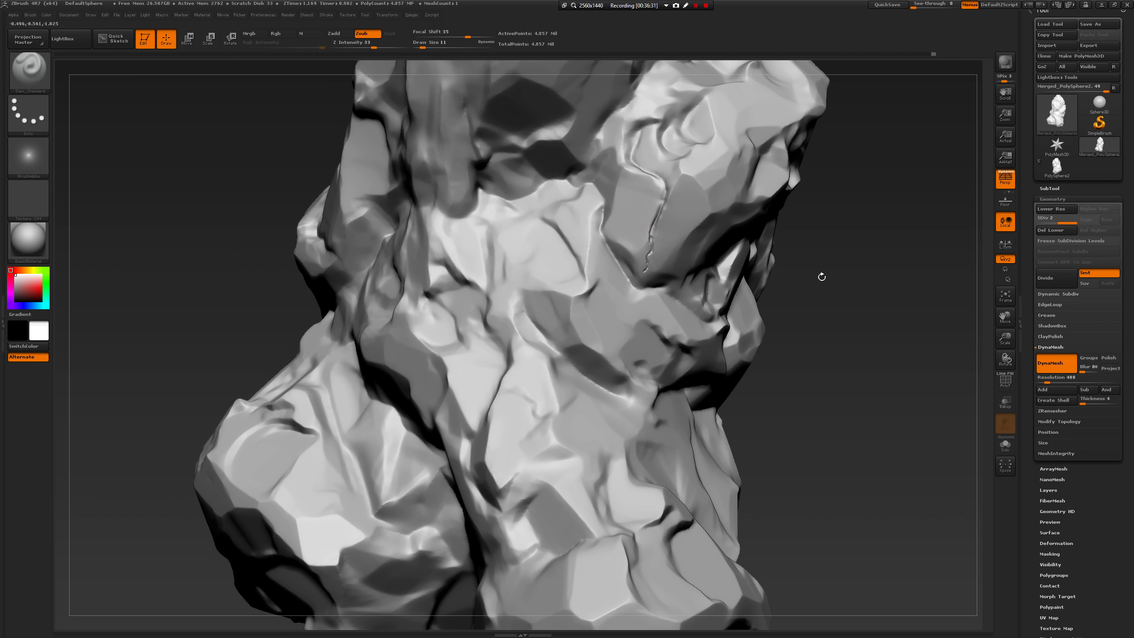
left_click_drag(822, 276, 733, 480, "alt")
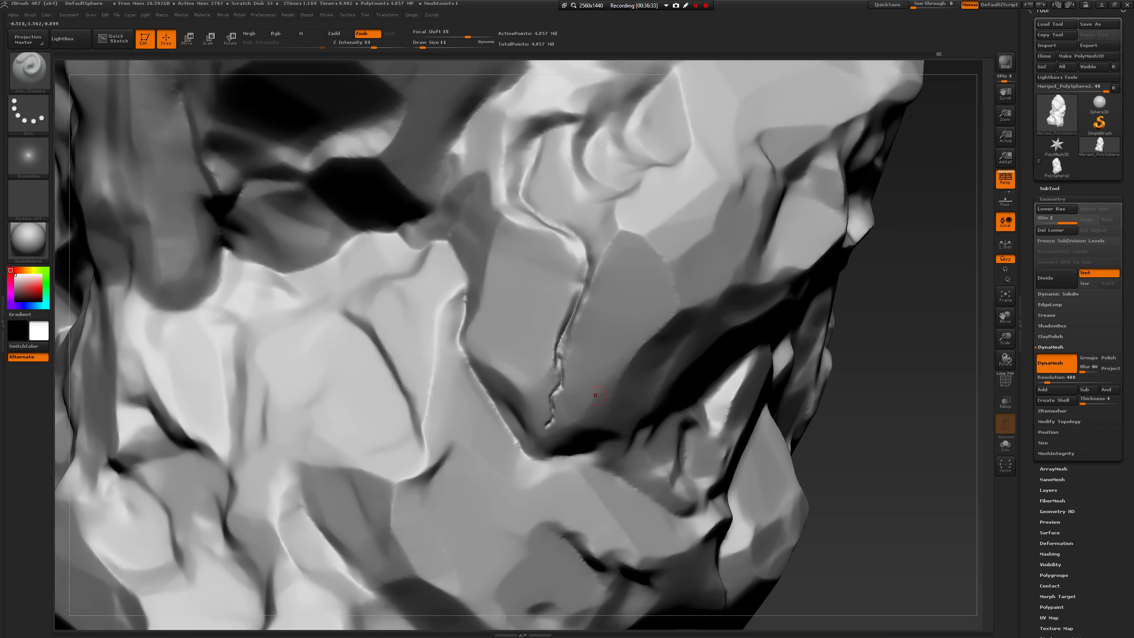
Switch to the ClayBuildup brush and roughen the crack's edges along the bulge's front face with a small draw size.
key("b")
key("space")
left_click_drag(560, 393, 549, 392)
key("b")
key("c")
key("b")
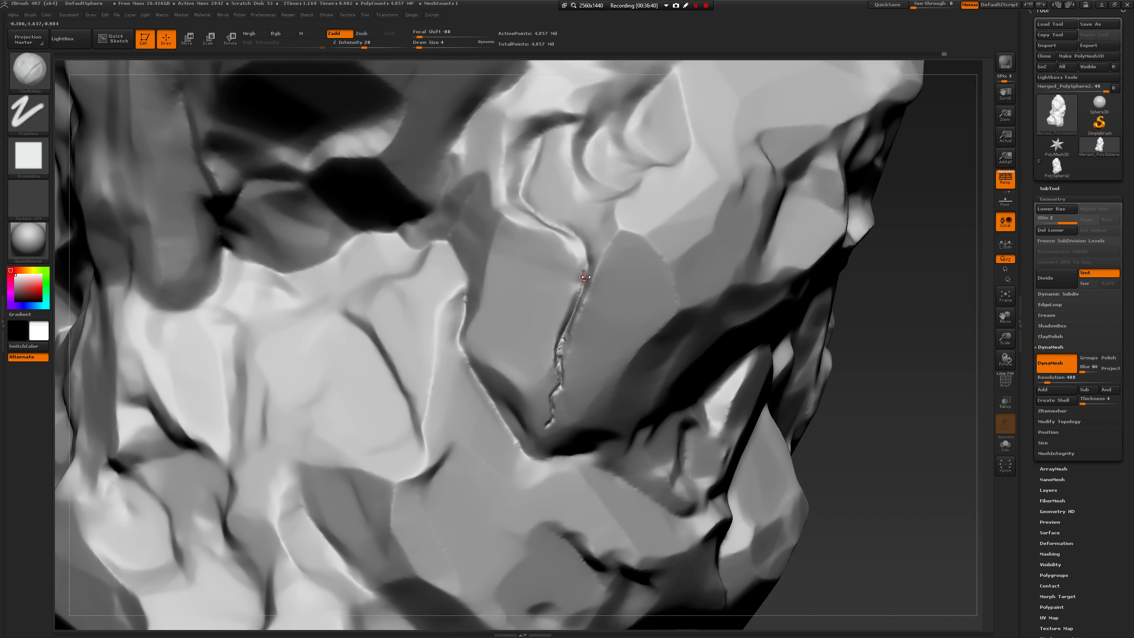
key("space")
mouse_move(585, 278)
left_mouse_down()
mouse_move(585, 240)
mouse_move(566, 232)
left_mouse_up()
key("bracketleft")
key("space")
Set the brush alpha to Alpha 44 and continue the rough edging along the crack's upper bend.
left_click(40, 171)
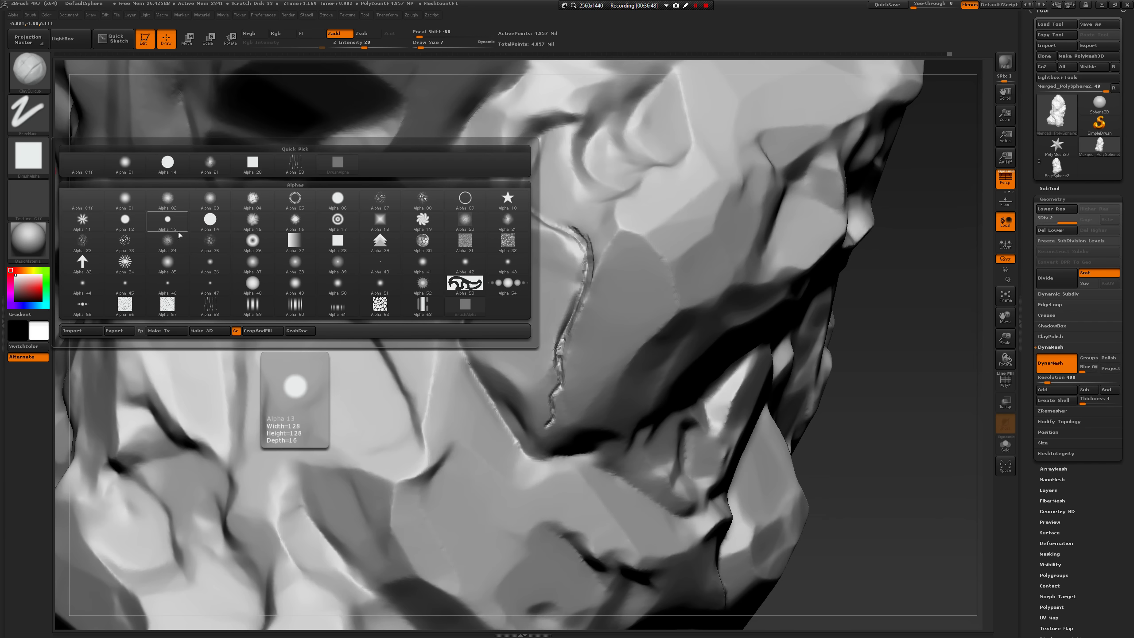
mouse_move(341, 269)
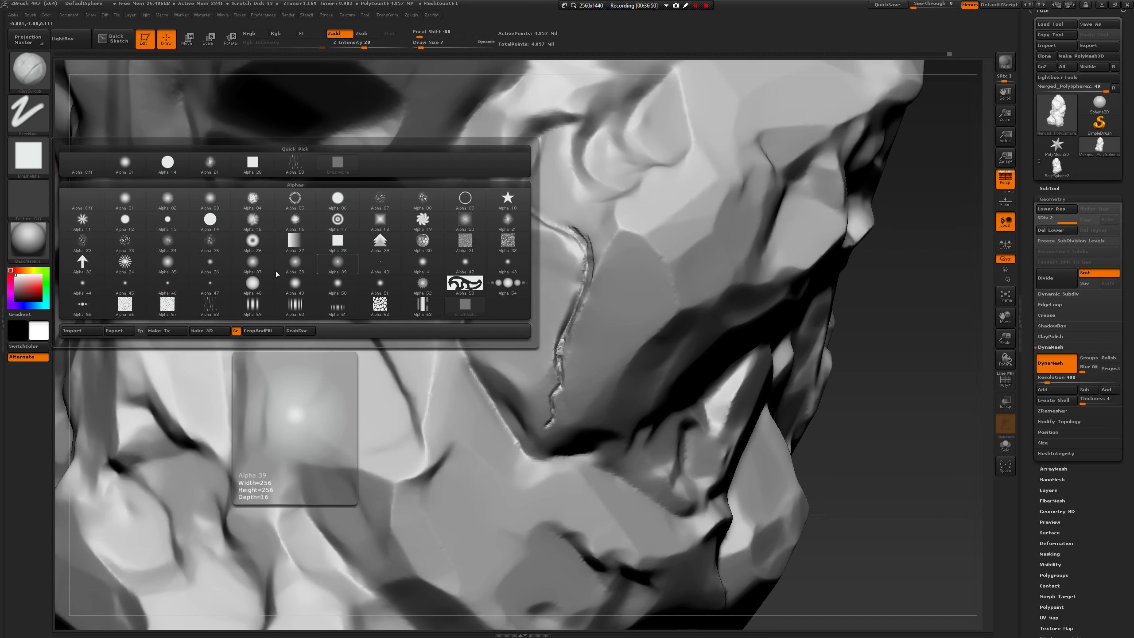
left_click(89, 281)
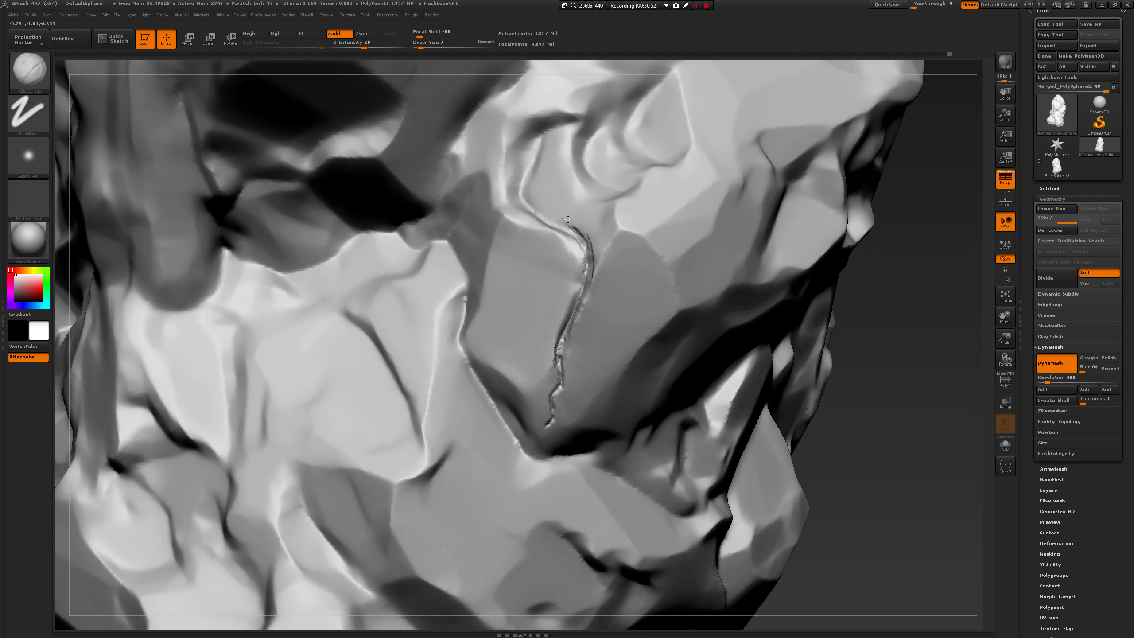
key("space")
left_click_drag(568, 219, 564, 228)
key("space")
Set the ClayBuildup brush's focal shift to -24 and its Z intensity to 42.
key("space")
key("space")
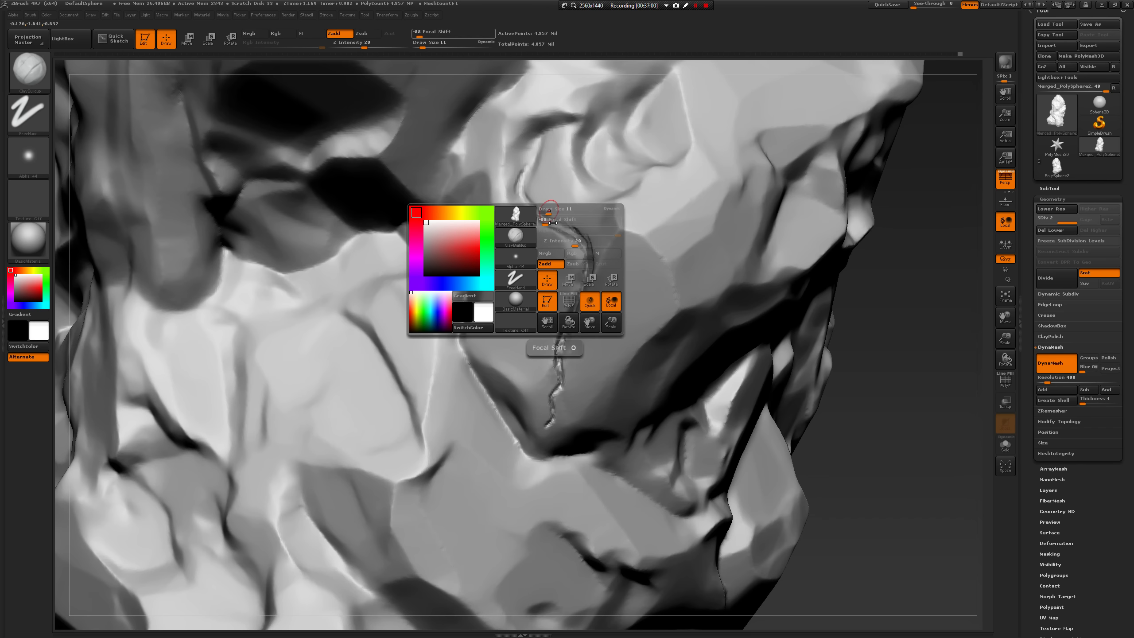
left_click_drag(546, 223, 570, 223)
key("space")
key("space")
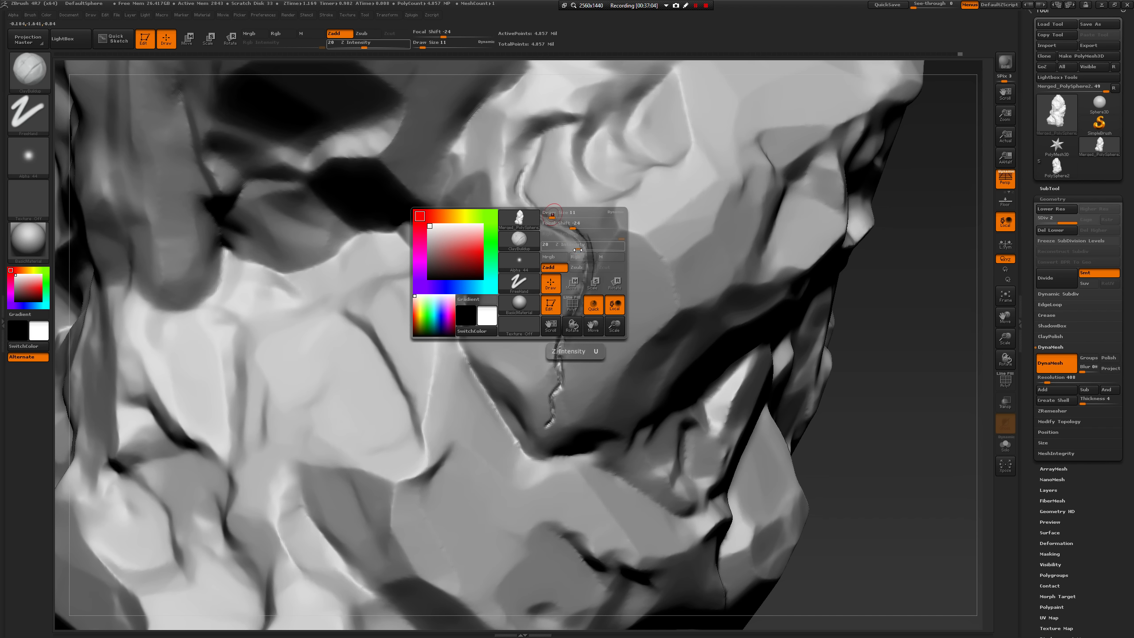
left_click_drag(579, 250, 598, 252)
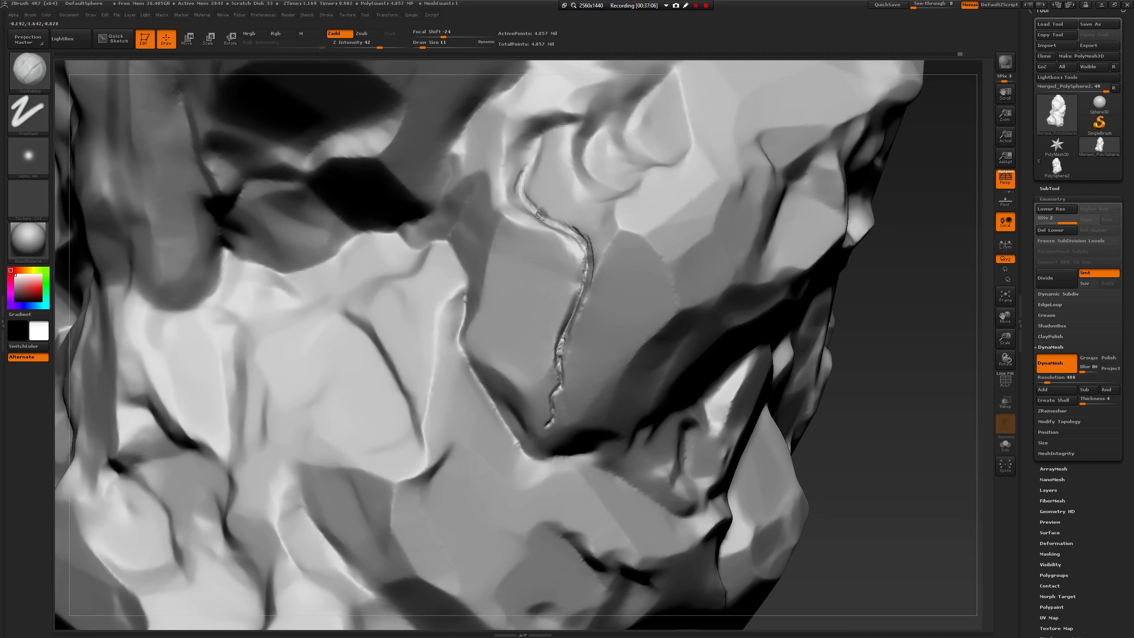
Build up the crack's edges around the curled groove and across to the small ledge at the bulge's upper part.
left_click_drag(522, 182, 525, 176)
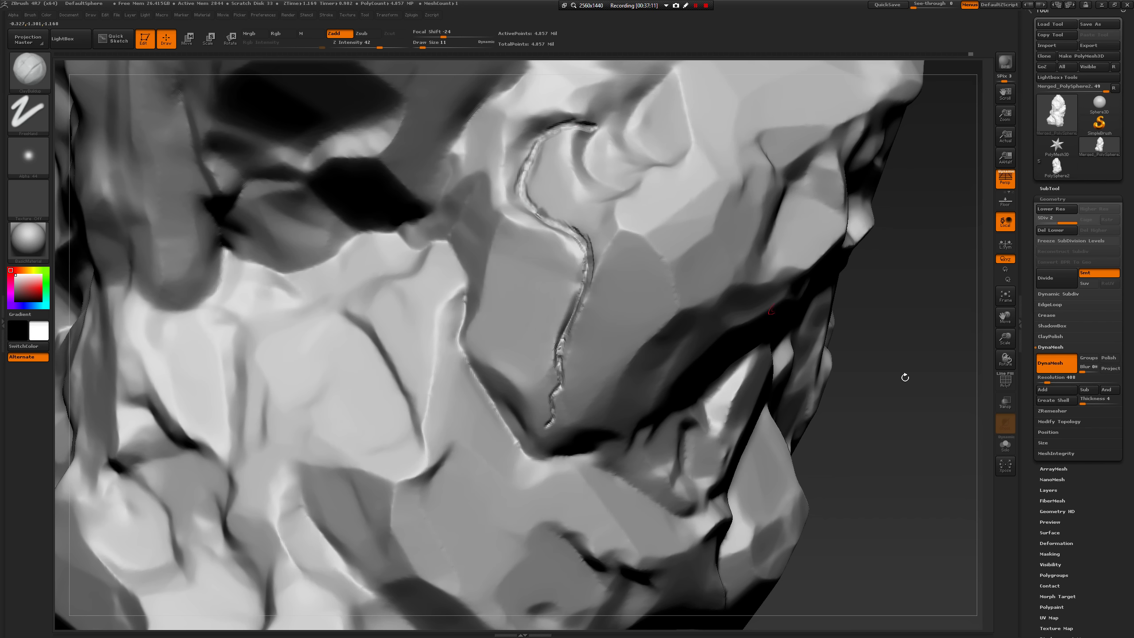
left_click_drag(905, 377, 849, 447, "alt")
mouse_move(524, 272)
left_mouse_down()
mouse_move(531, 280)
mouse_move(523, 246)
mouse_move(525, 279)
left_mouse_up()
key("space")
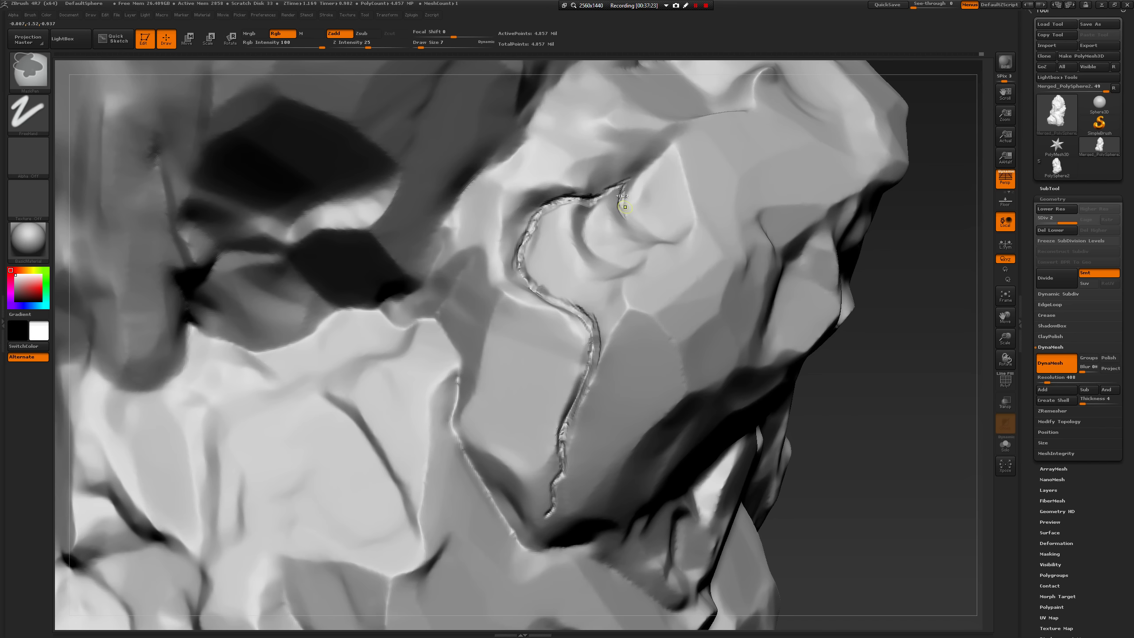
key("space")
left_click_drag(625, 186, 634, 178)
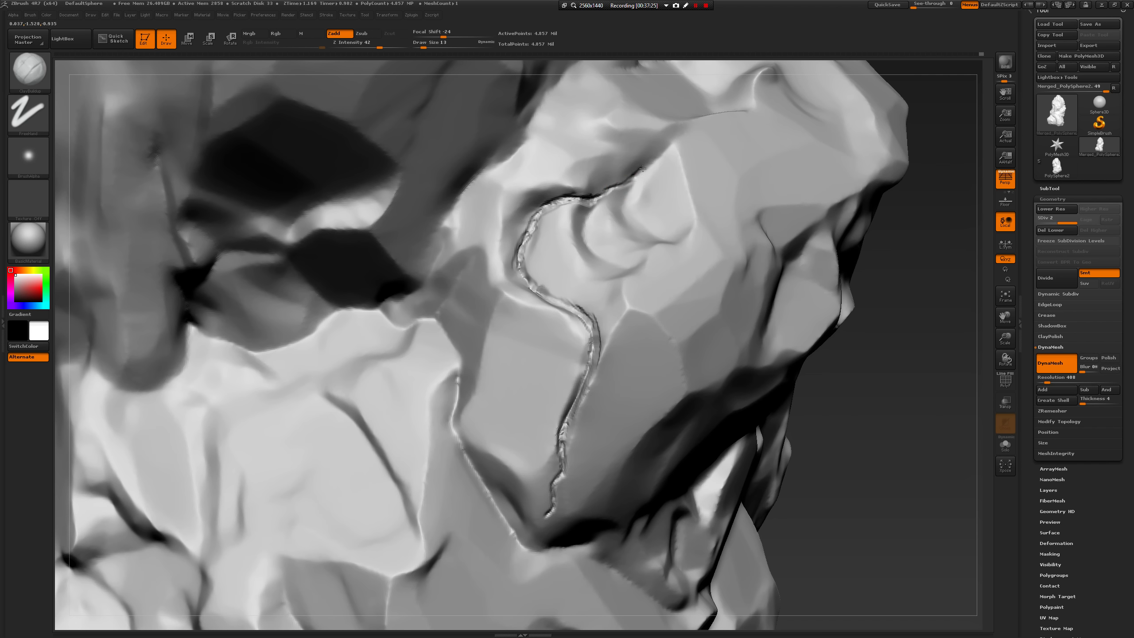
Switch to the Dam_Standard brush and deepen the crack from the bulge's lower edge up through the curled groove.
left_click_drag(940, 361, 906, 341, "alt")
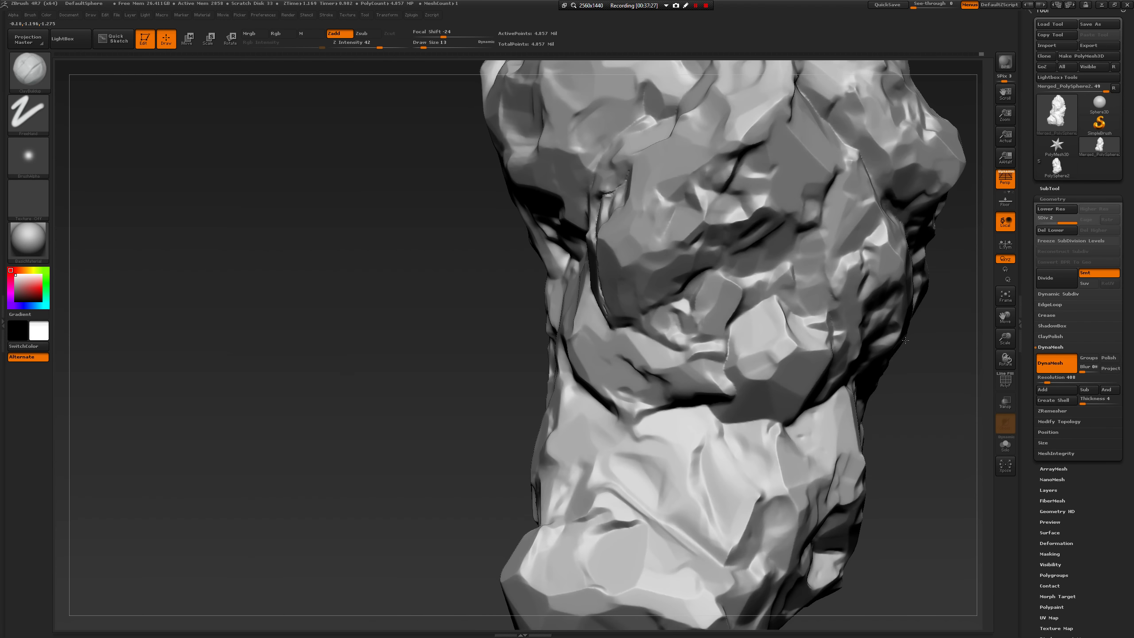
mouse_move(952, 377)
left_mouse_down()
mouse_move(924, 370)
mouse_move(866, 395)
left_mouse_up()
key("b")
key("d")
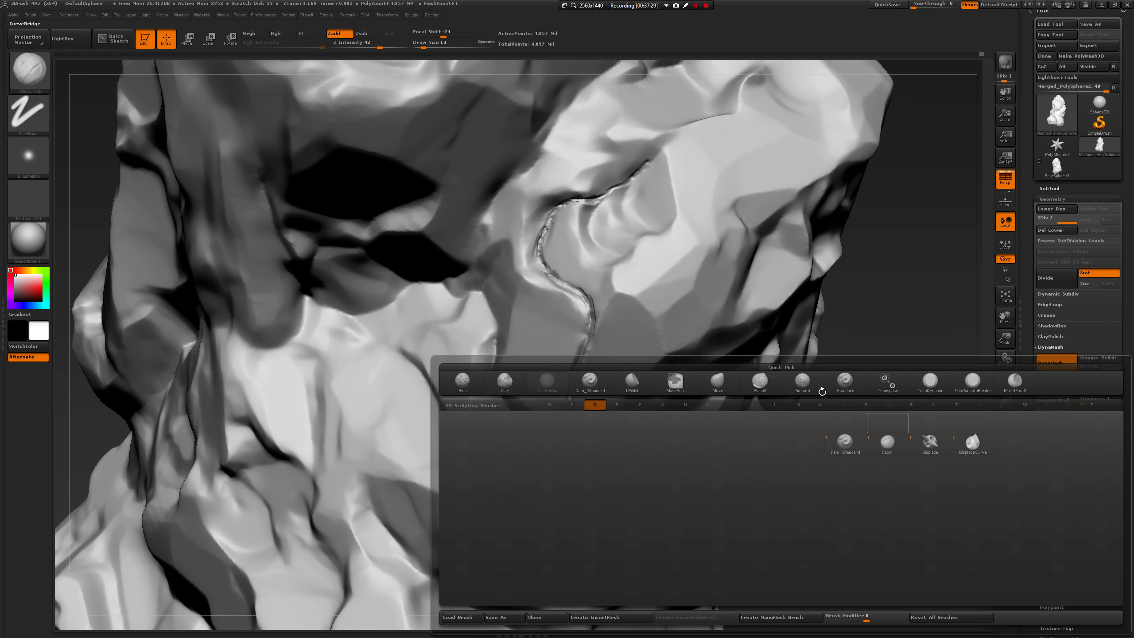
key("s")
key("space")
left_click_drag(576, 385, 571, 408)
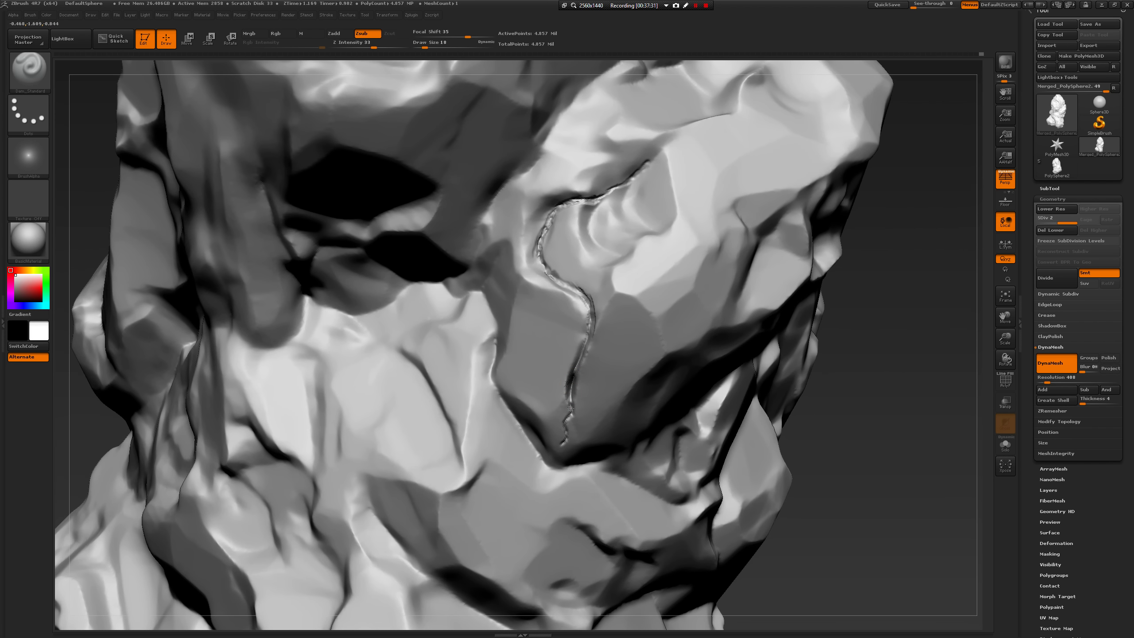
mouse_move(592, 329)
left_mouse_down()
mouse_move(542, 262)
mouse_move(554, 212)
mouse_move(650, 162)
left_mouse_up()
Switch back to ClayBuildup with Alpha 39 and a draw size of 12, and widen and break up the crack along its length.
mouse_move(848, 286)
left_mouse_down()
mouse_move(894, 317)
mouse_move(873, 367)
mouse_move(836, 379)
left_mouse_up()
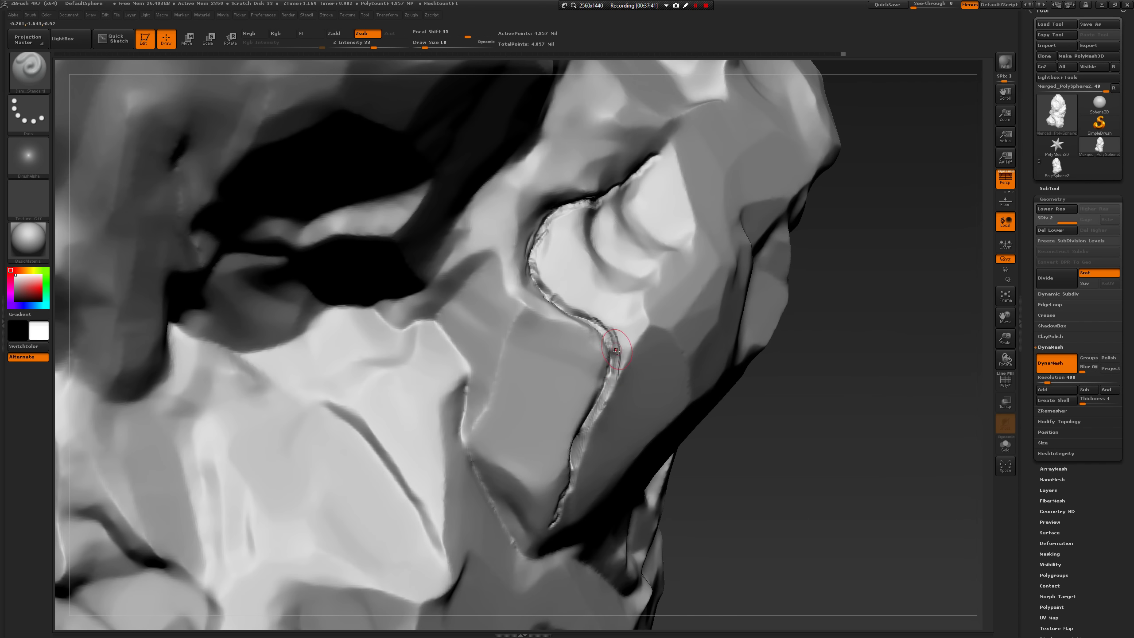
key("b")
key("c")
key("b")
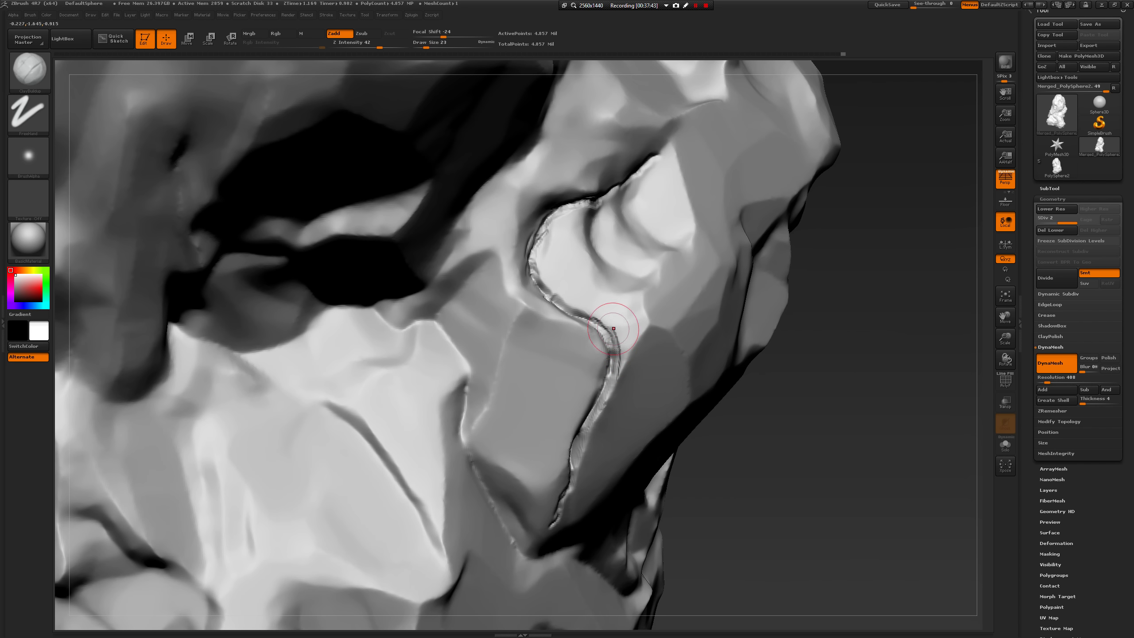
left_click_drag(618, 350, 621, 330)
key("space")
left_click(37, 168)
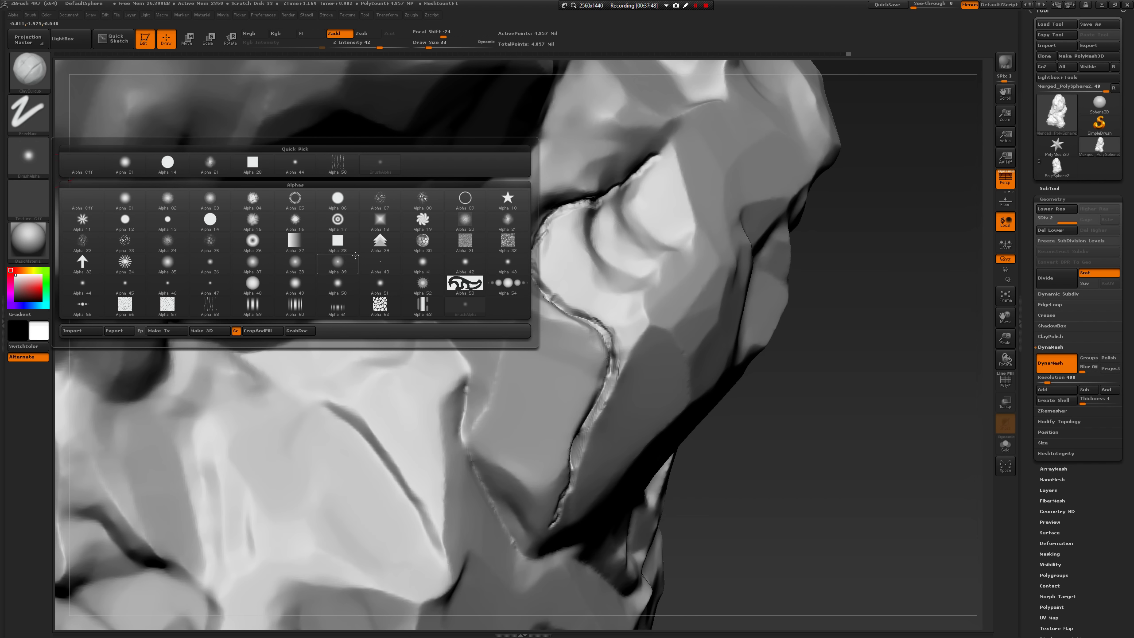
left_click(337, 262)
mouse_move(619, 352)
left_mouse_down()
mouse_move(543, 278)
mouse_move(554, 216)
left_mouse_up()
key("bracketleft")
key("bracketleft")
left_click_drag(851, 264, 589, 202)
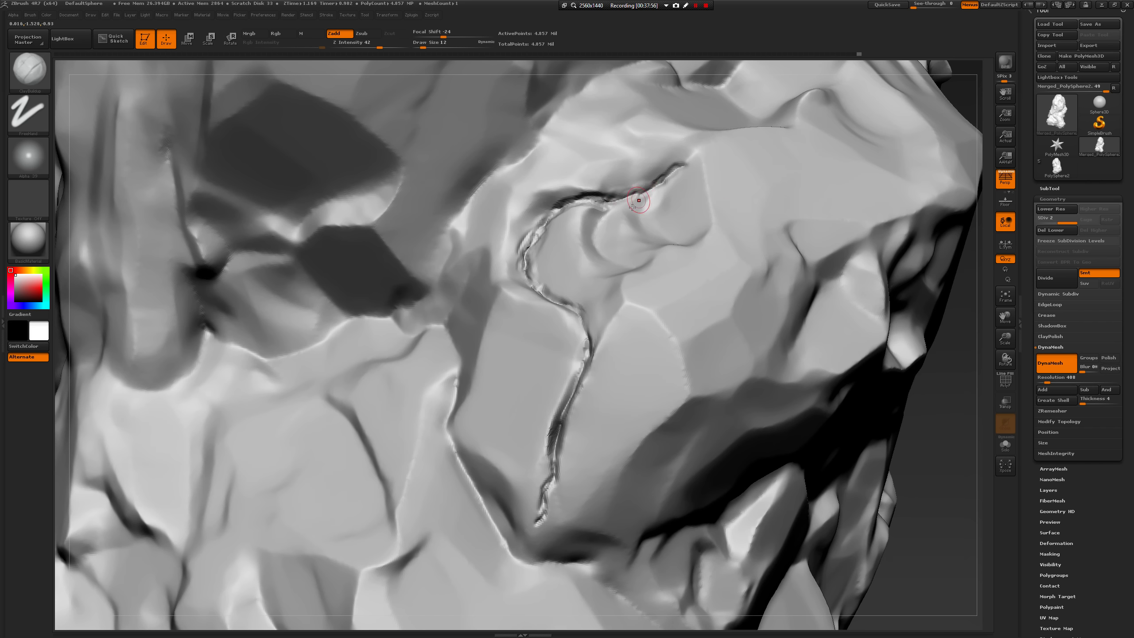
Set the brush alpha to Alpha 28 and add rough detail along the crack's upper curl.
left_click(30, 155)
left_click(38, 165)
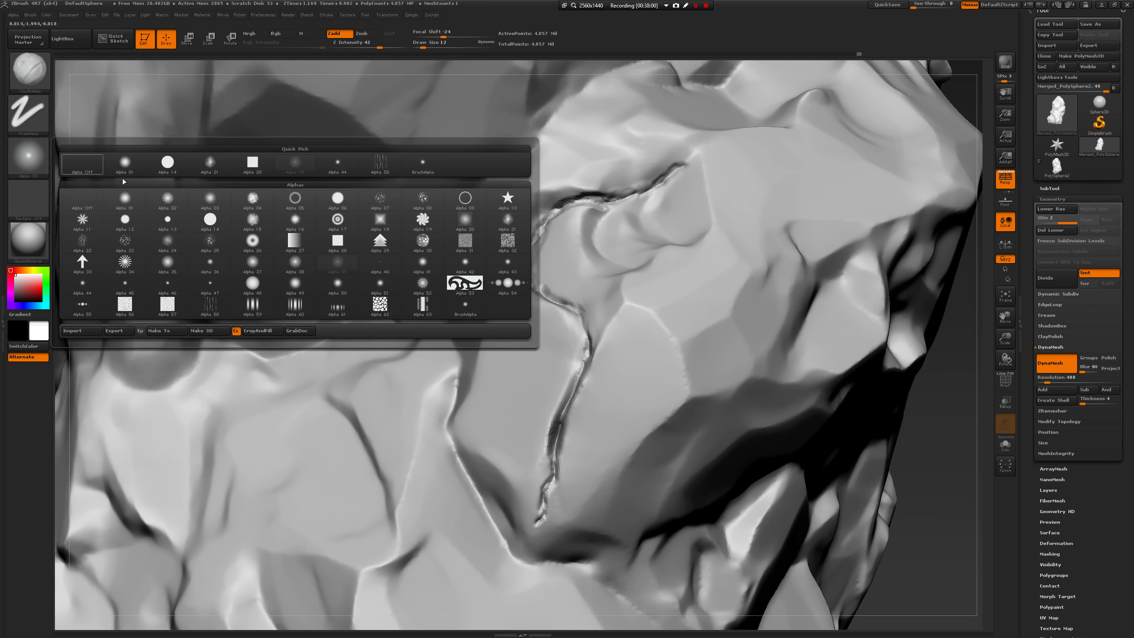
left_click(250, 171)
key("space")
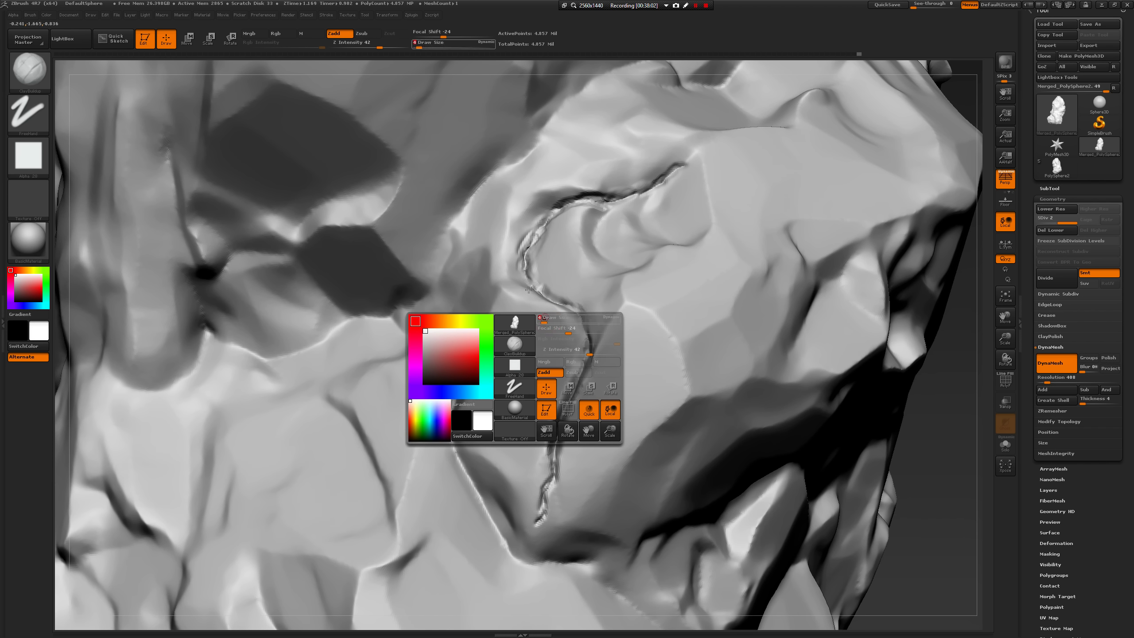
key("space")
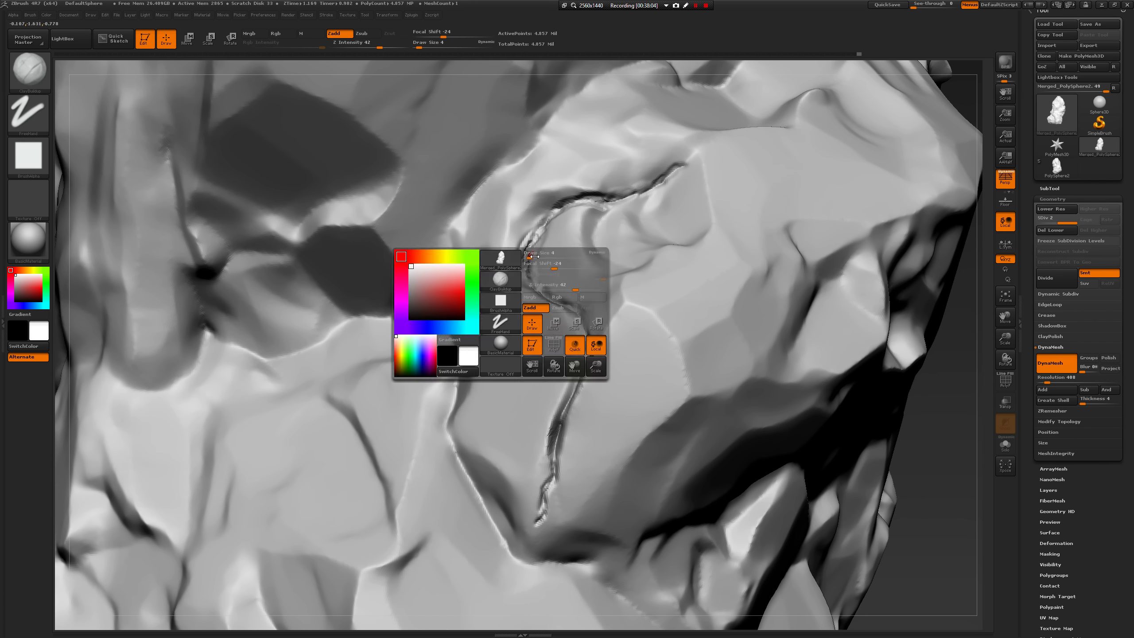
mouse_move(526, 253)
left_mouse_down()
mouse_move(528, 275)
mouse_move(592, 210)
mouse_move(547, 228)
mouse_move(662, 197)
mouse_move(613, 212)
left_mouse_up()
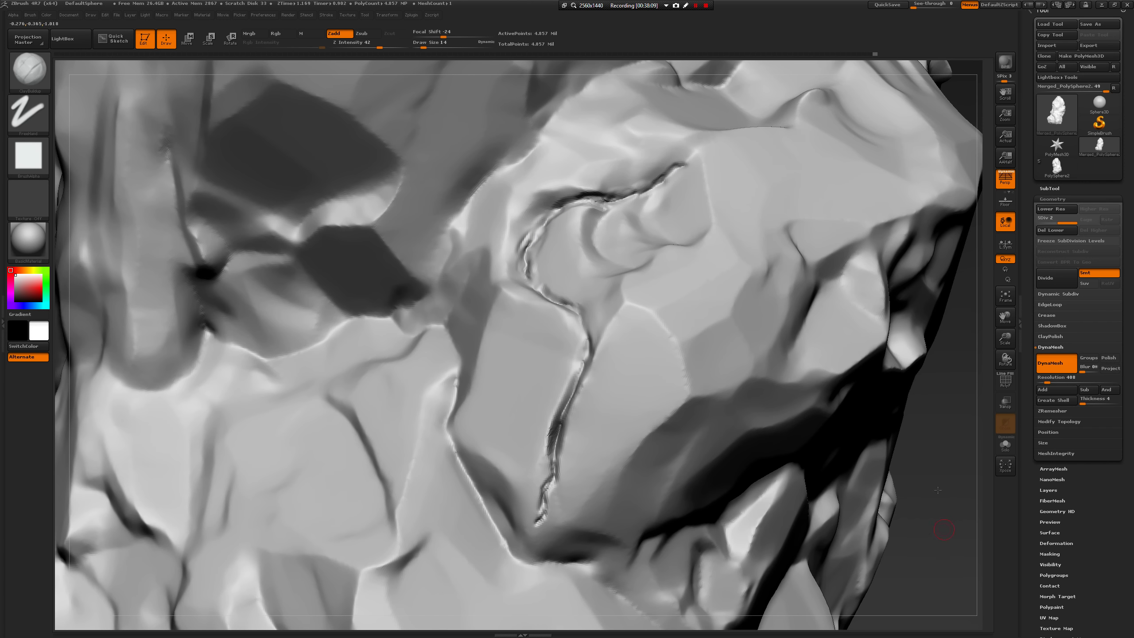
Switch to the Slash3 brush and extend the crack down to the bulge's lower edge.
mouse_move(938, 491)
left_mouse_down("alt")
mouse_move(891, 413)
mouse_move(892, 451)
mouse_move(868, 426)
mouse_move(849, 436)
mouse_move(836, 514)
mouse_move(793, 360)
mouse_move(817, 386)
left_mouse_up("alt")
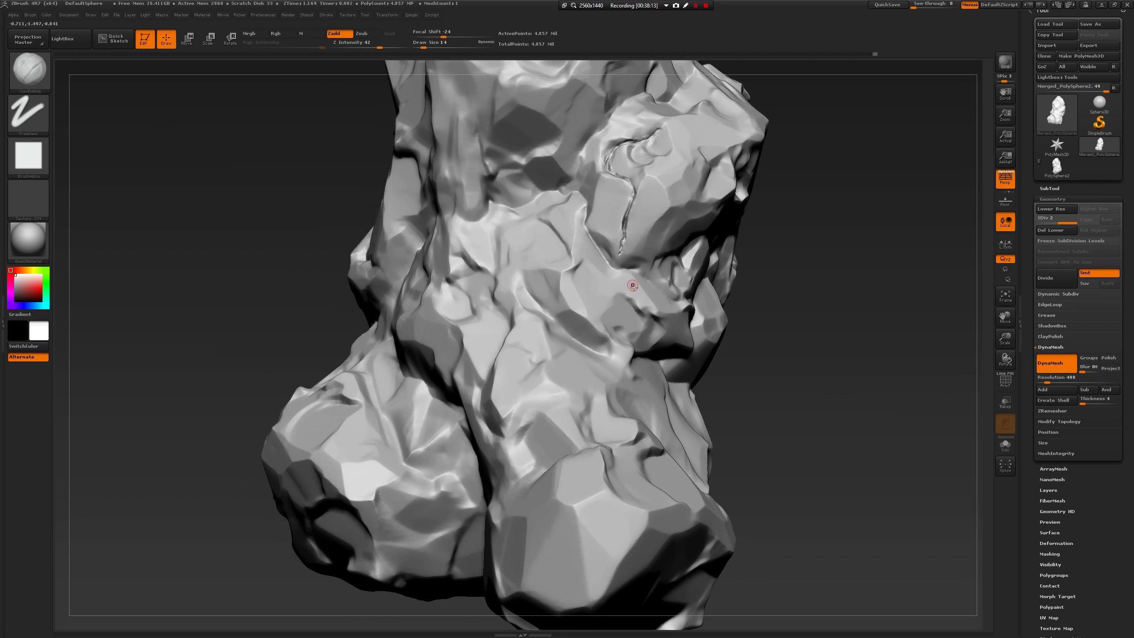
key("ctrl")
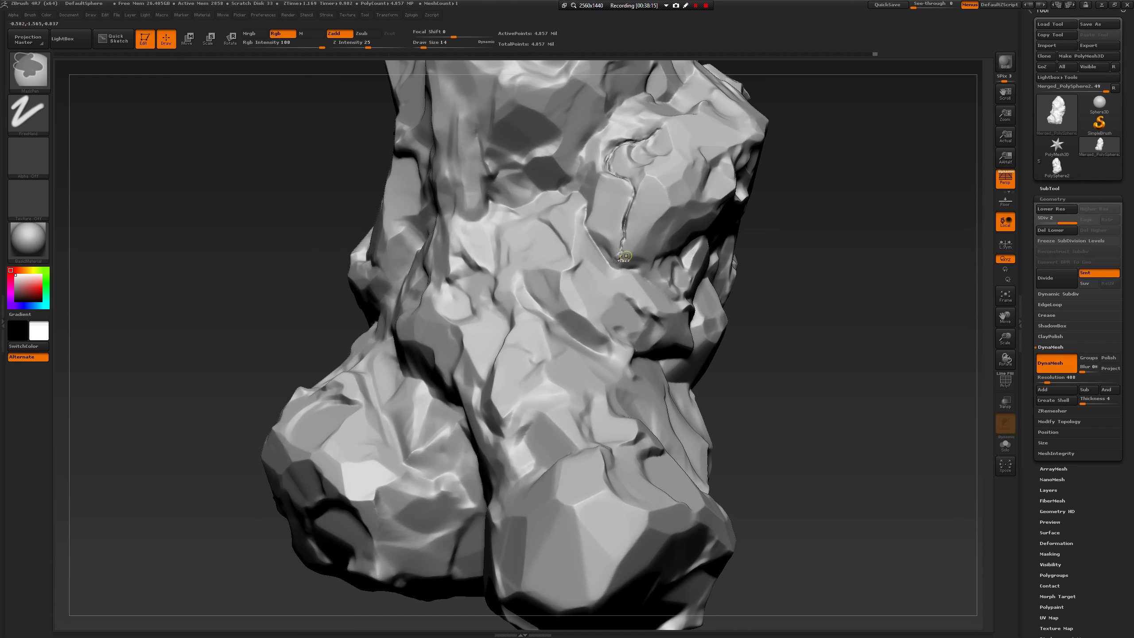
left_click_drag(773, 332, 764, 393, "alt")
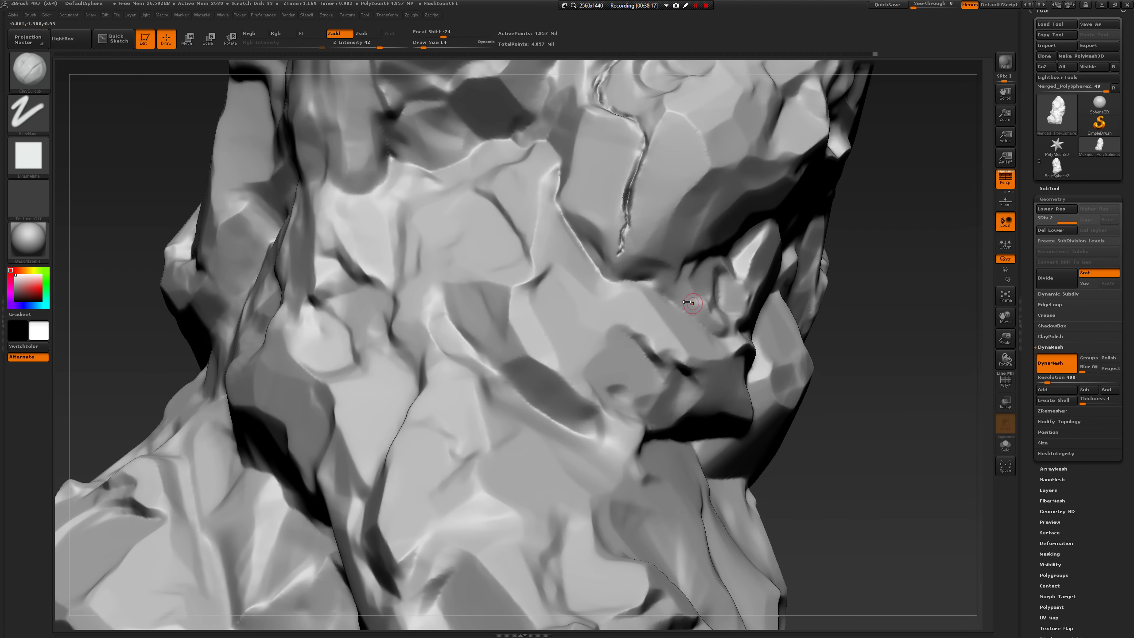
key("b")
key("s")
key("3")
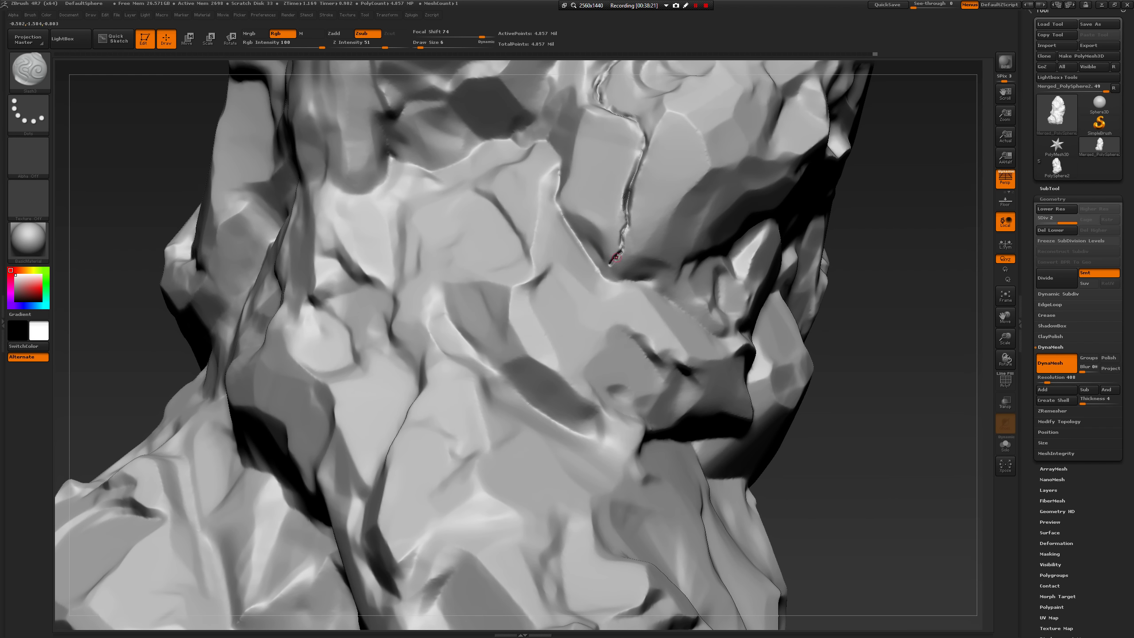
key("ctrl")
Set the Z intensity to 30 and carry the thin crack onto the rock surface below the bulge.
key("space")
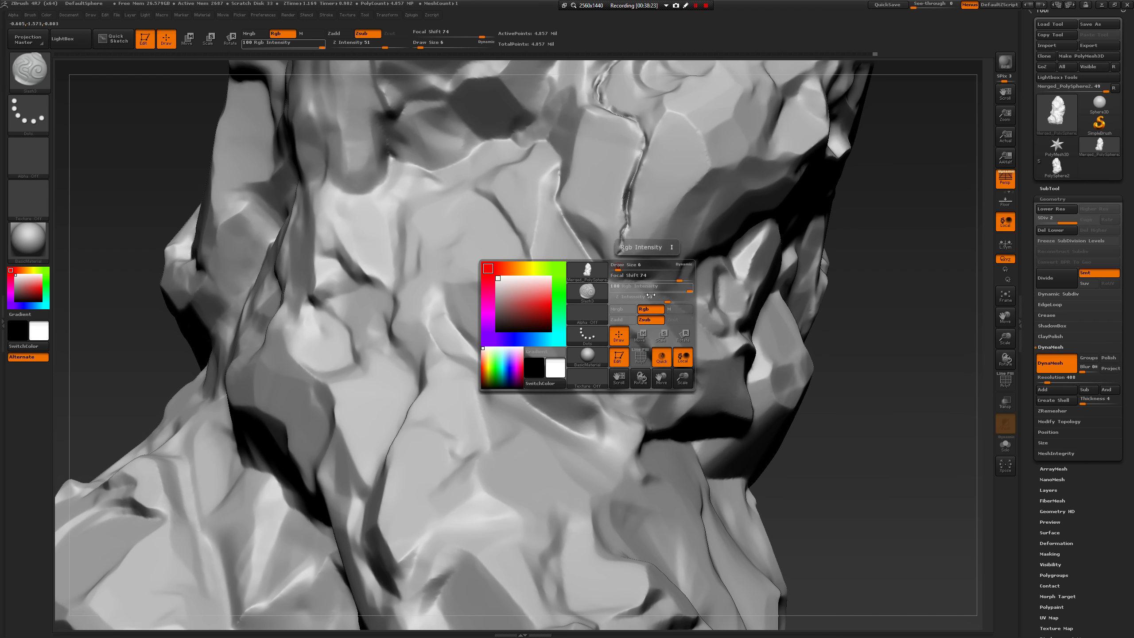
left_click_drag(650, 295, 634, 296)
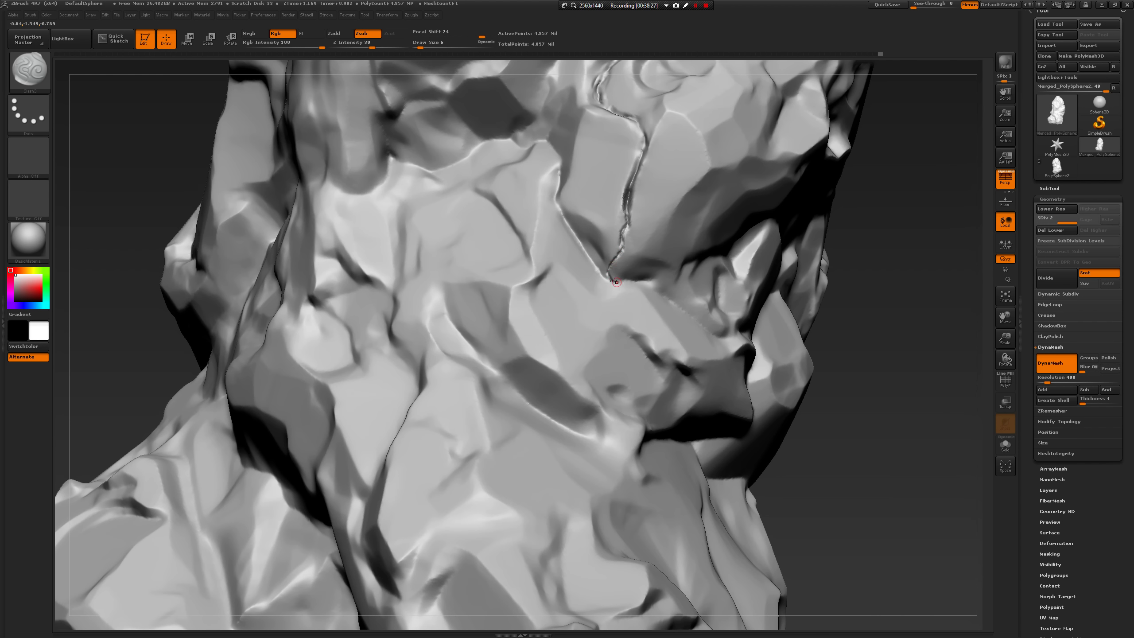
left_click_drag(864, 313, 733, 308)
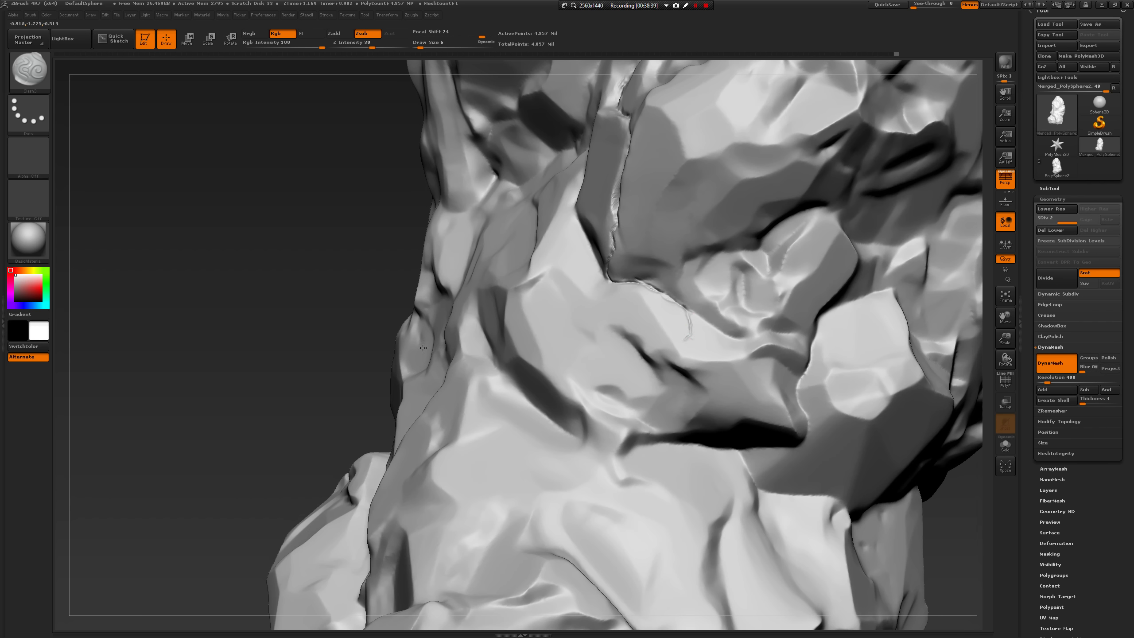
Carve a crack with a draw size of 12 along the seam between the upper boulder and the cracked bulge.
mouse_move(265, 280)
left_mouse_down()
mouse_move(402, 402)
mouse_move(843, 363)
mouse_move(862, 375)
mouse_move(876, 356)
mouse_move(892, 373)
mouse_move(883, 284)
mouse_move(889, 389)
mouse_move(889, 362)
left_mouse_up()
key("space")
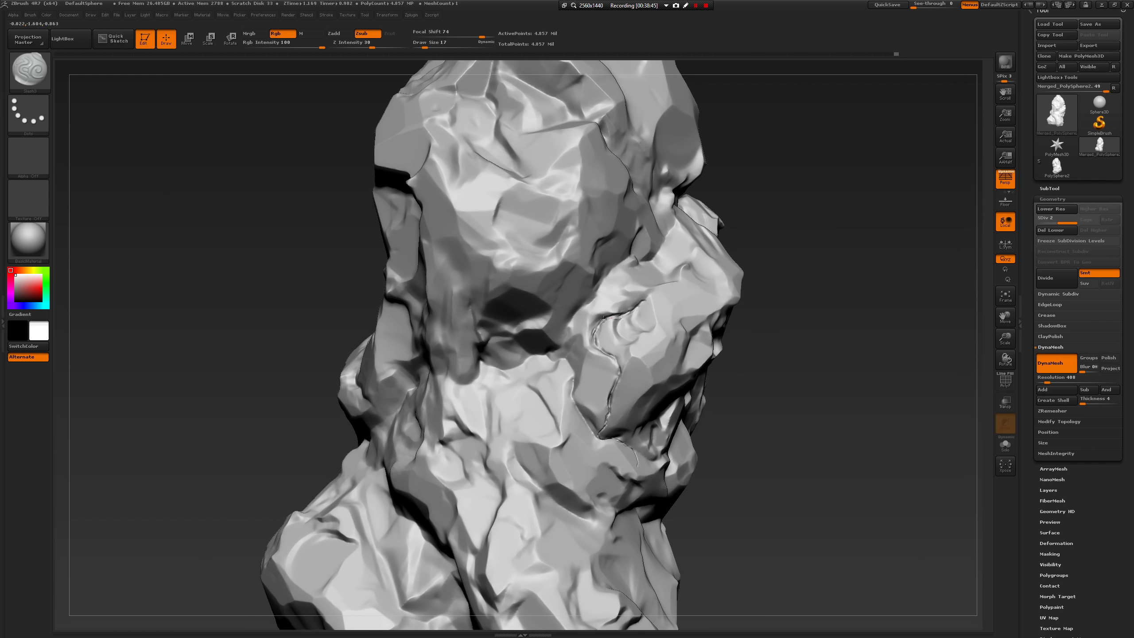
left_click_drag(767, 379, 729, 361)
key("space")
key("space")
left_click_drag(577, 307, 582, 307)
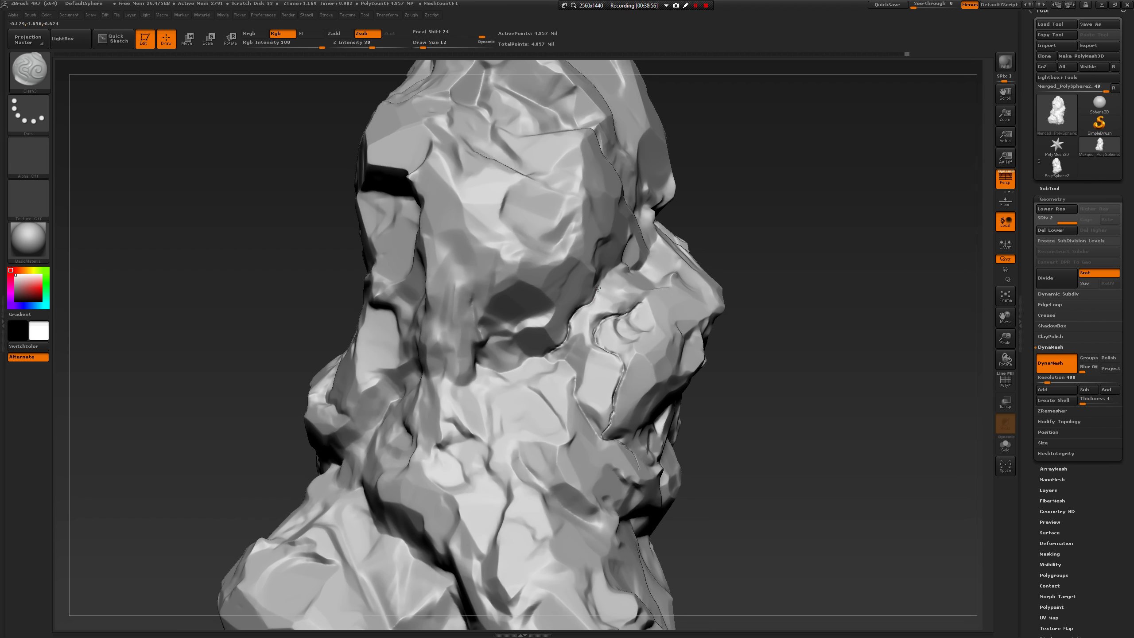
Reduce the draw size to 6 and extend the seam crack upward onto the upper boulder's face.
left_click_drag(783, 210, 620, 271)
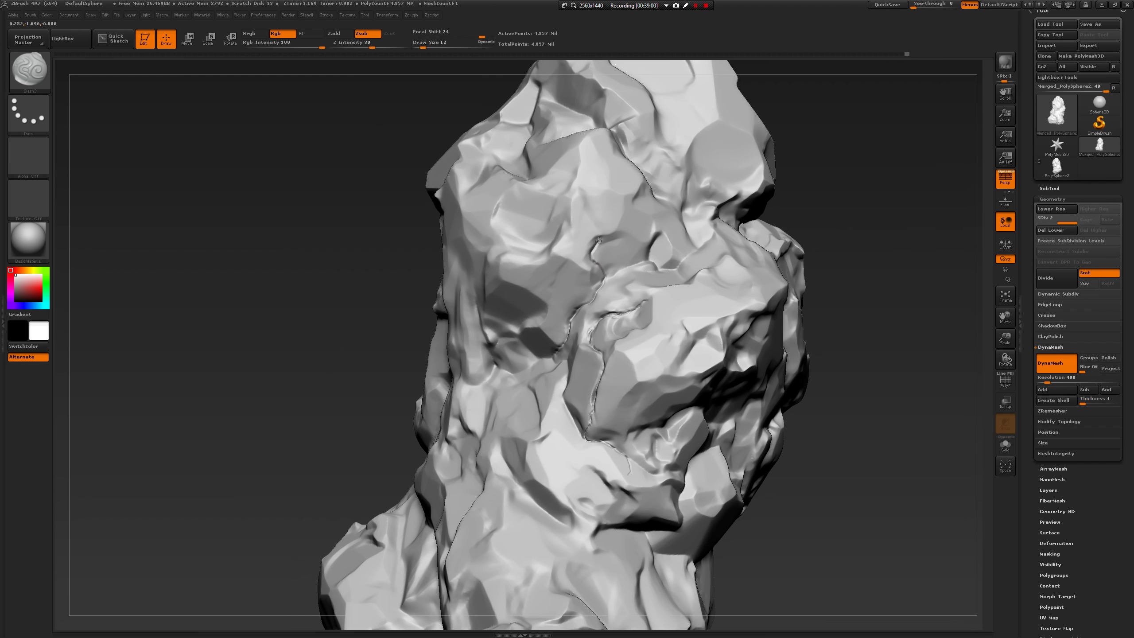
key("space")
key("space")
left_click_drag(596, 235, 597, 235)
left_click_drag(856, 172, 766, 269, "alt")
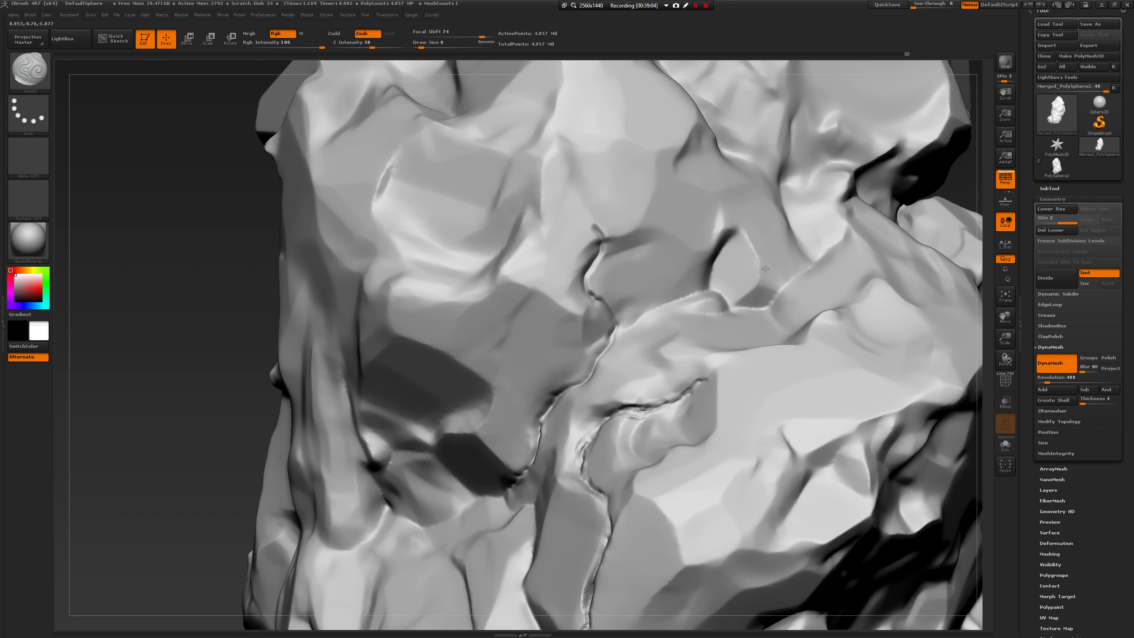
key("space")
left_click_drag(589, 222, 584, 216)
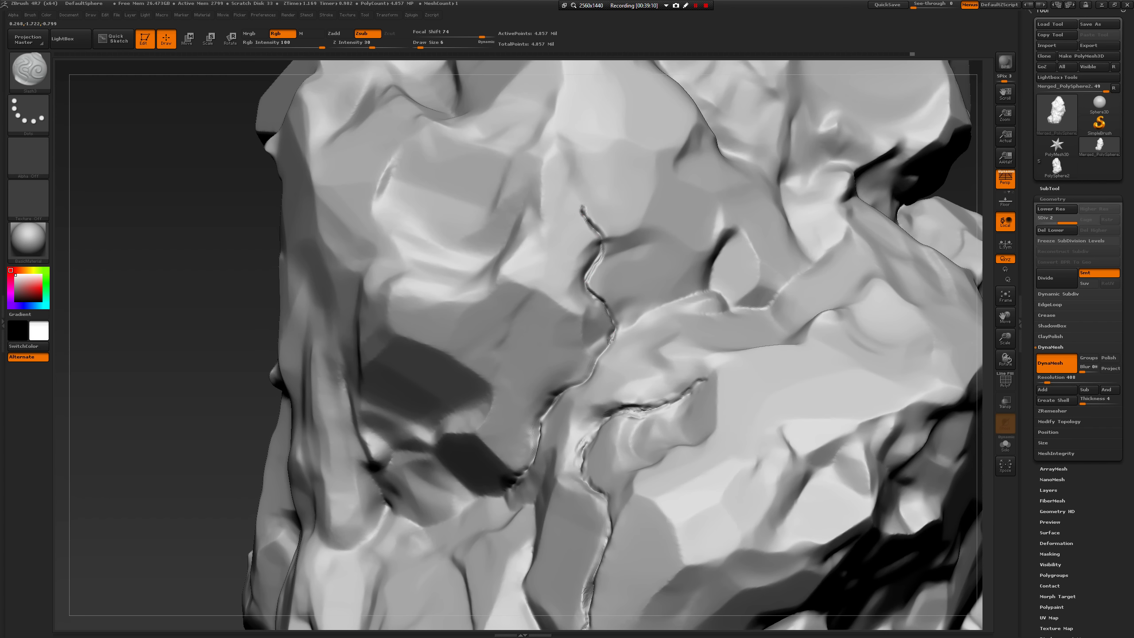
Set the draw size to 12 and extend the lower end of the seam crack beneath the upper boulder.
right_click_drag(461, 415, 618, 379)
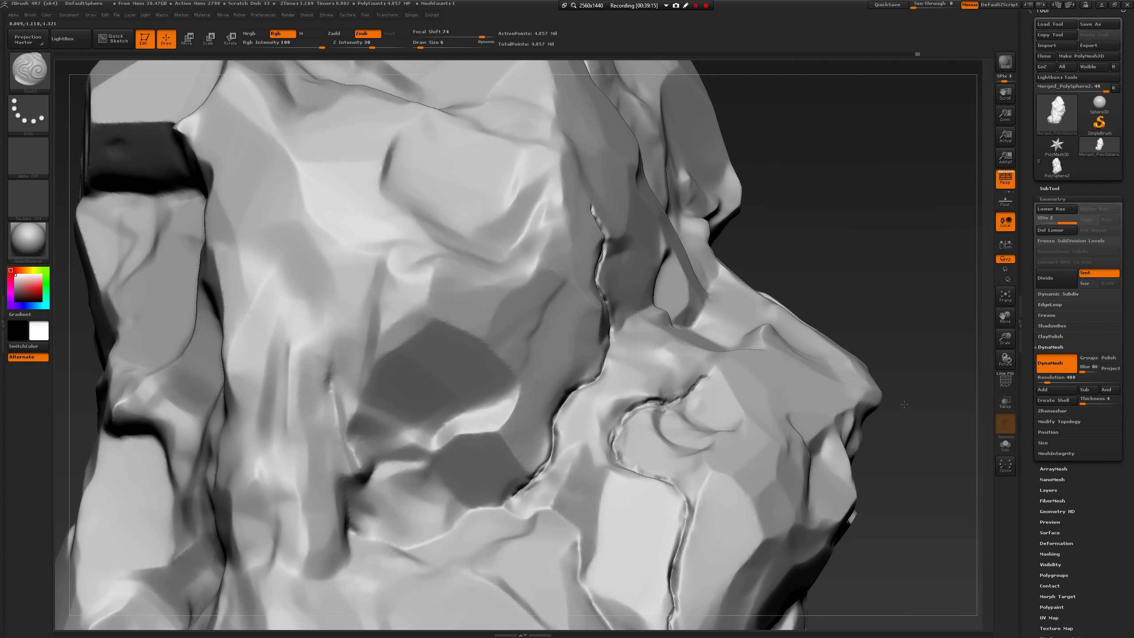
mouse_move(907, 437)
right_mouse_down("ctrl")
mouse_move(880, 436)
mouse_move(889, 373)
mouse_move(871, 430)
right_mouse_up("ctrl")
right_click(870, 430)
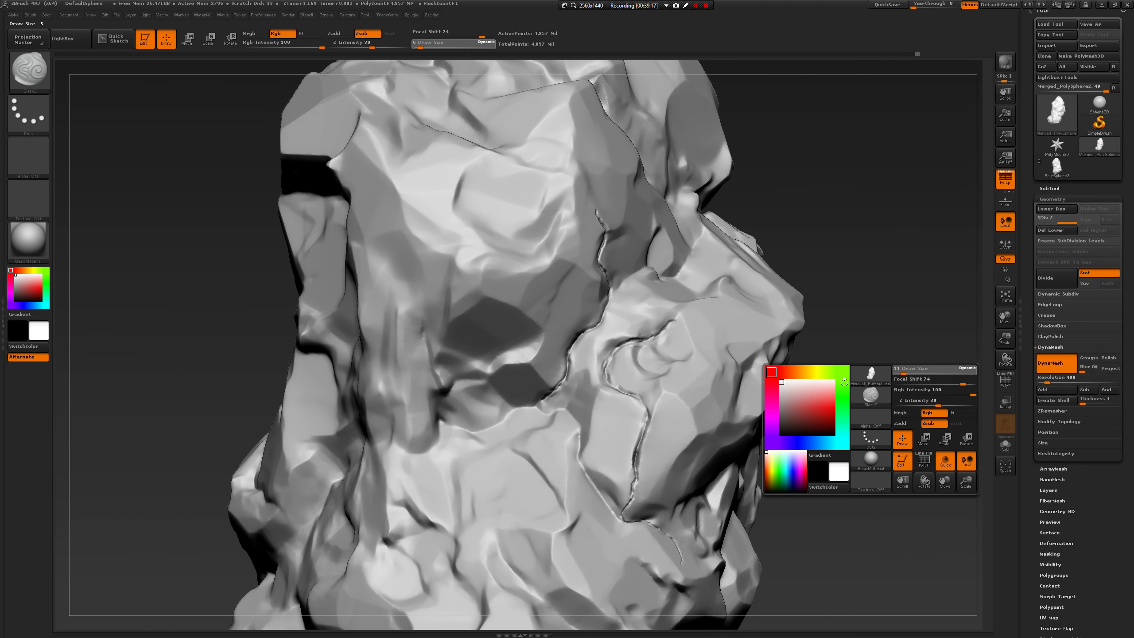
left_click(897, 370)
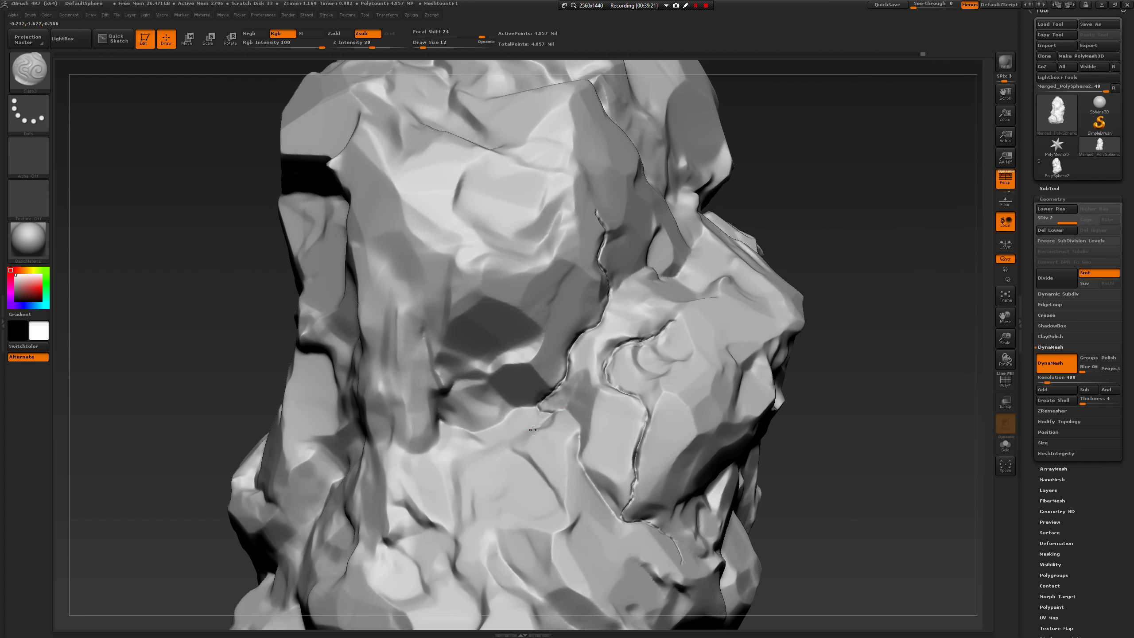
Enlarge the brush and review how the carved cracks read on the whole rock from several angles.
mouse_move(889, 479)
right_mouse_down("ctrl")
mouse_move(850, 360)
mouse_move(833, 403)
mouse_move(787, 411)
mouse_move(807, 495)
mouse_move(807, 464)
right_mouse_up("ctrl")
right_click(809, 463)
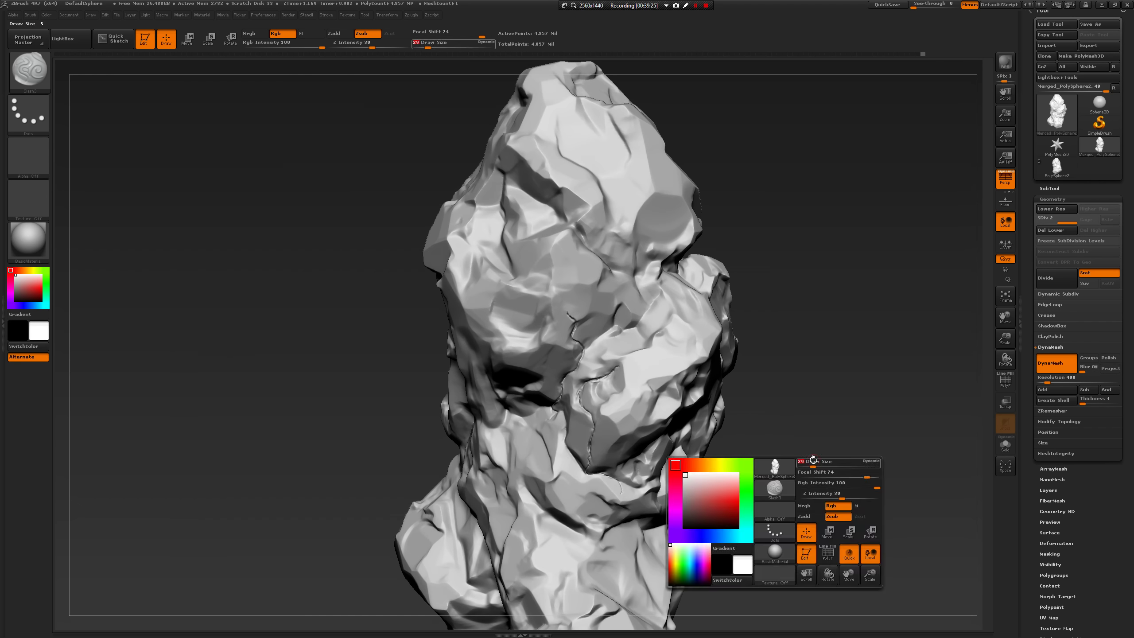
left_click(816, 461)
right_click_drag(823, 412, 746, 409)
key("space")
key("shift")
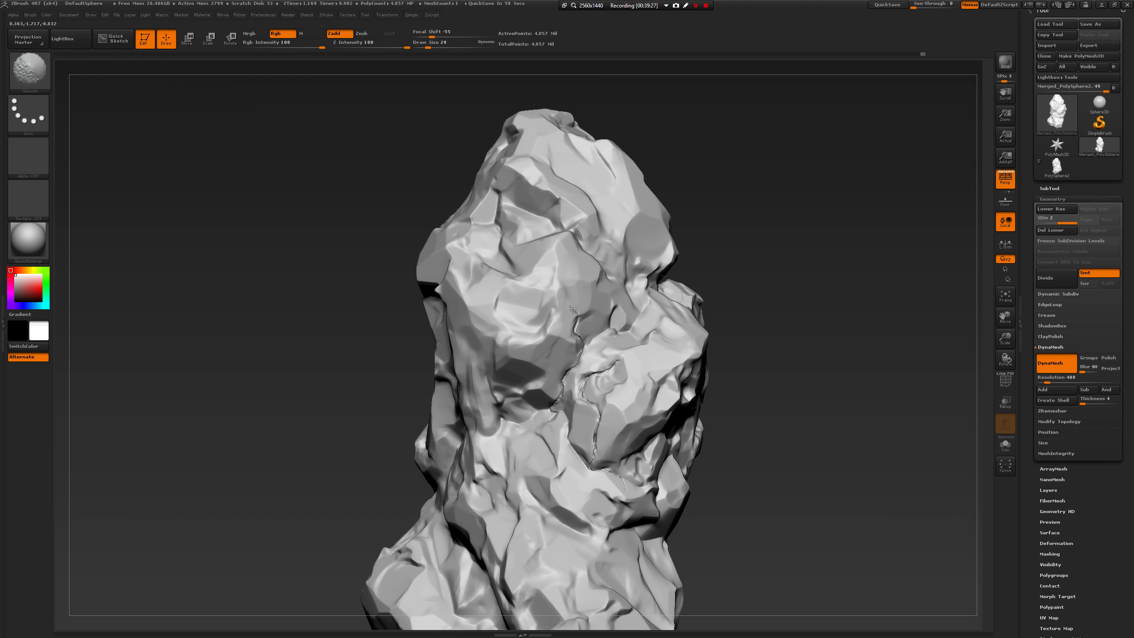
right_click_drag(618, 357, 766, 358)
Try the MatCap GreenRoma and MatCap LBrownClay materials on the rock.
left_click(33, 238)
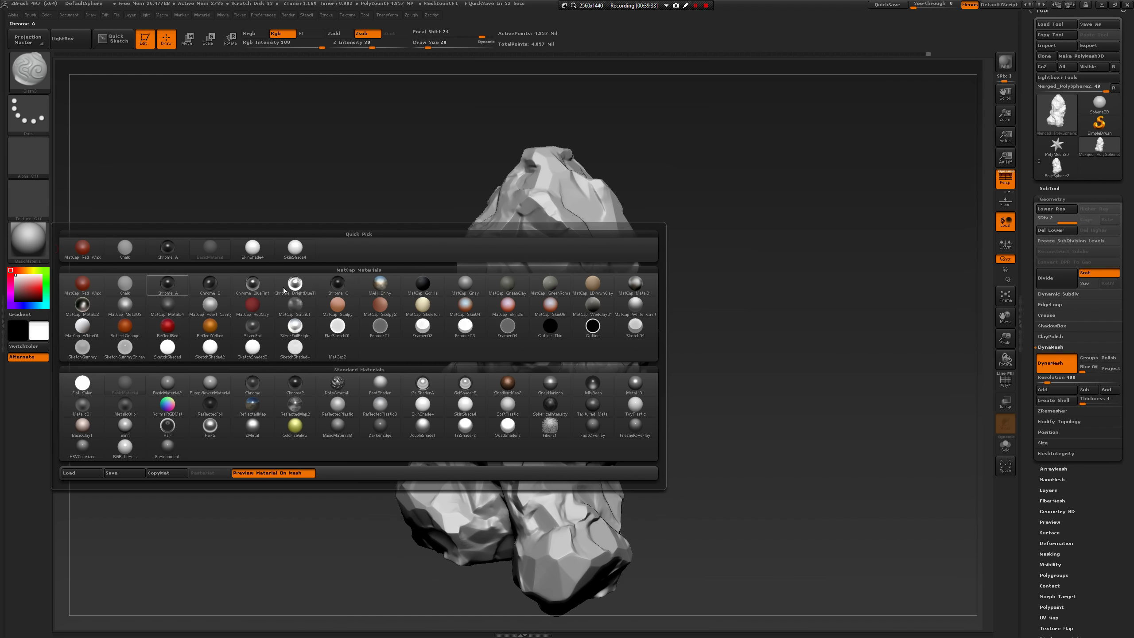
left_click(518, 286)
right_click_drag(712, 360, 786, 380)
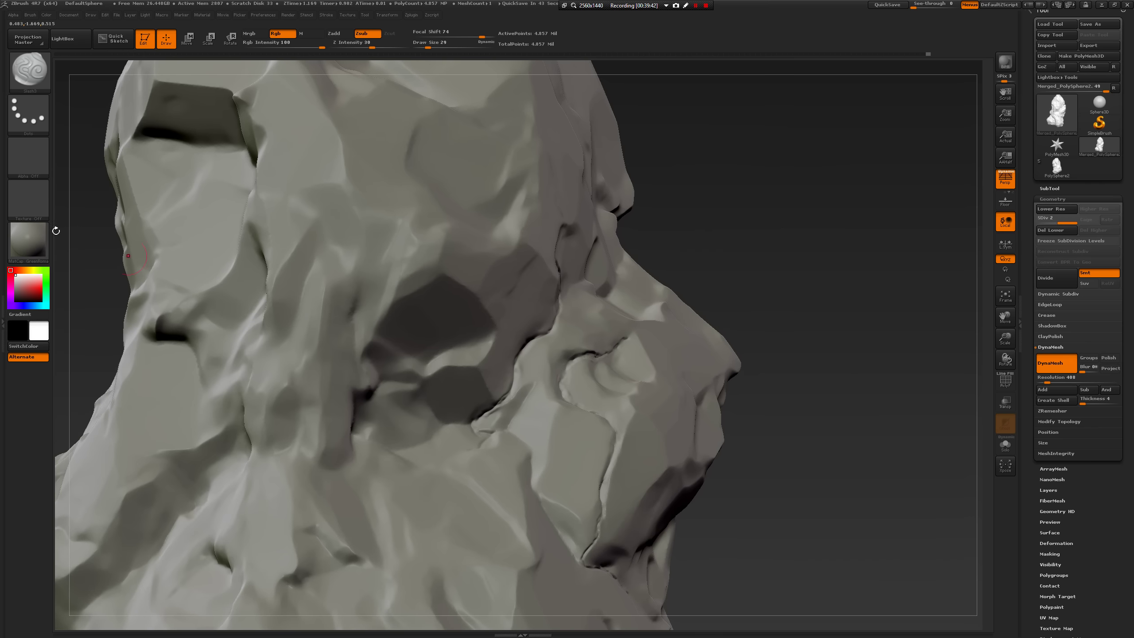
left_click(38, 237)
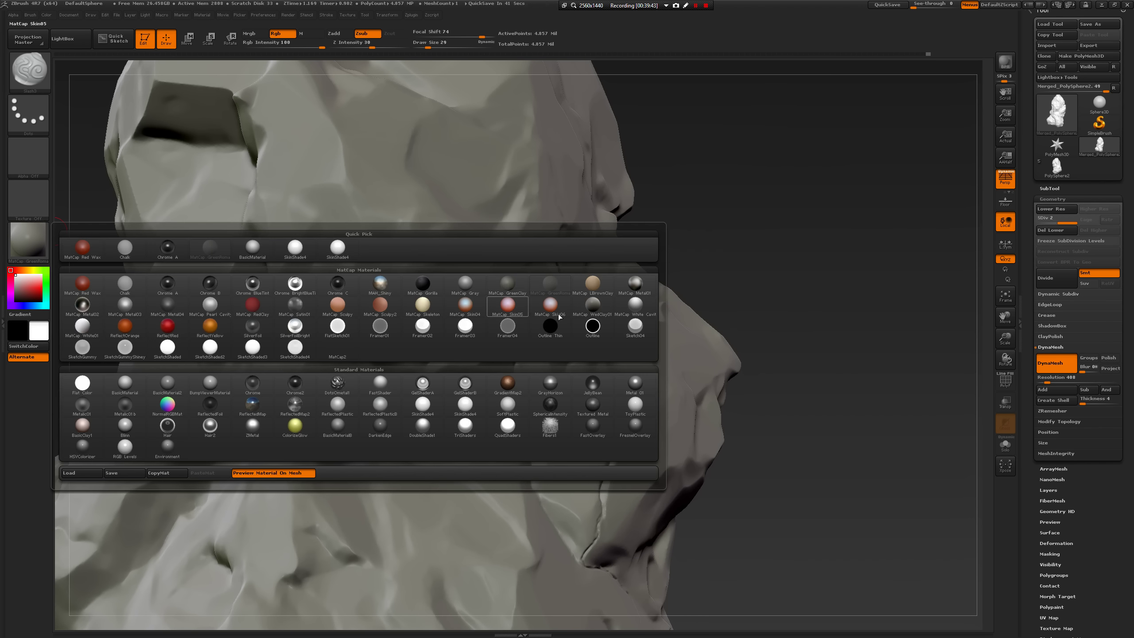
left_click(586, 293)
left_click_drag(726, 204, 491, 263)
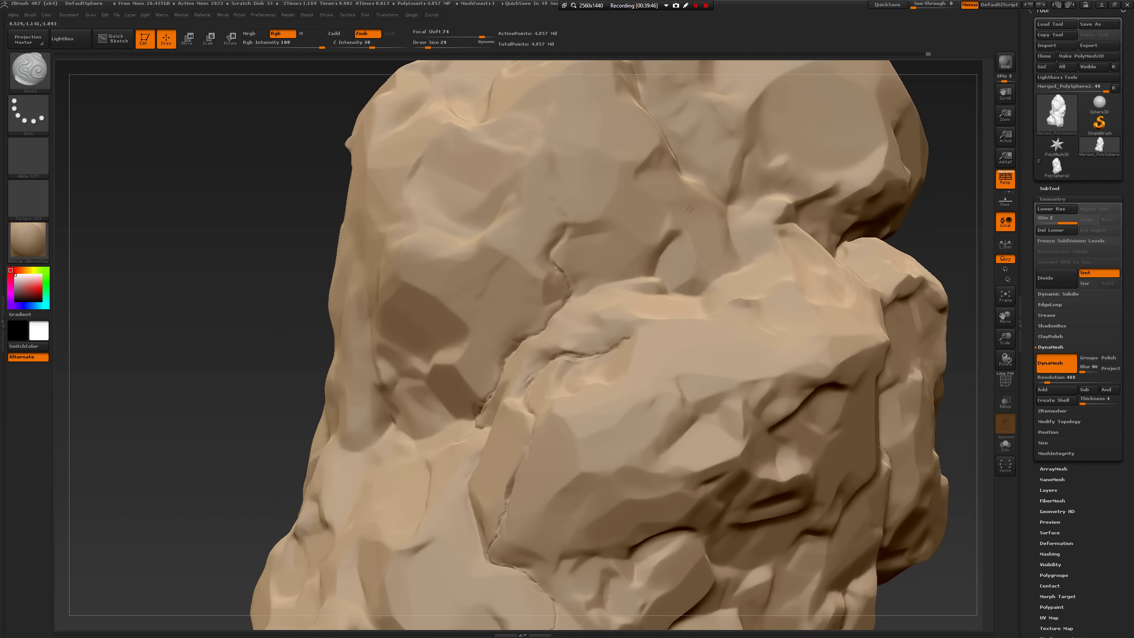
Preview the rock with the MatCap Skeleton, MatCap Sculpy2 and MatCap GreenRoma materials.
left_click(37, 242)
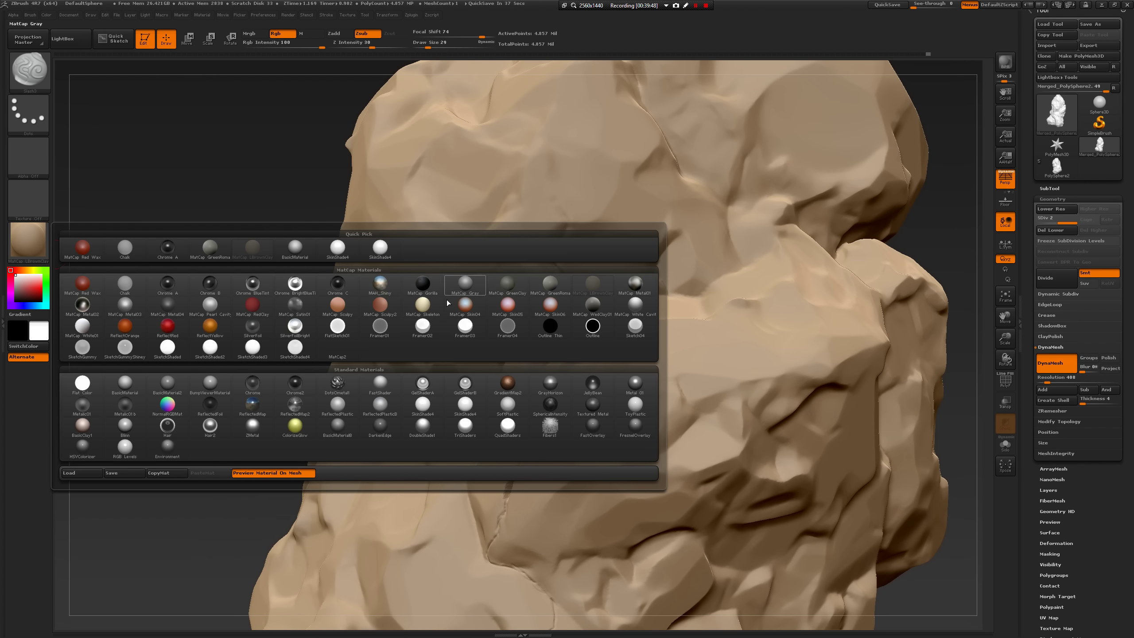
left_click(409, 310)
right_click_drag(319, 332, 245, 296)
left_click(27, 244)
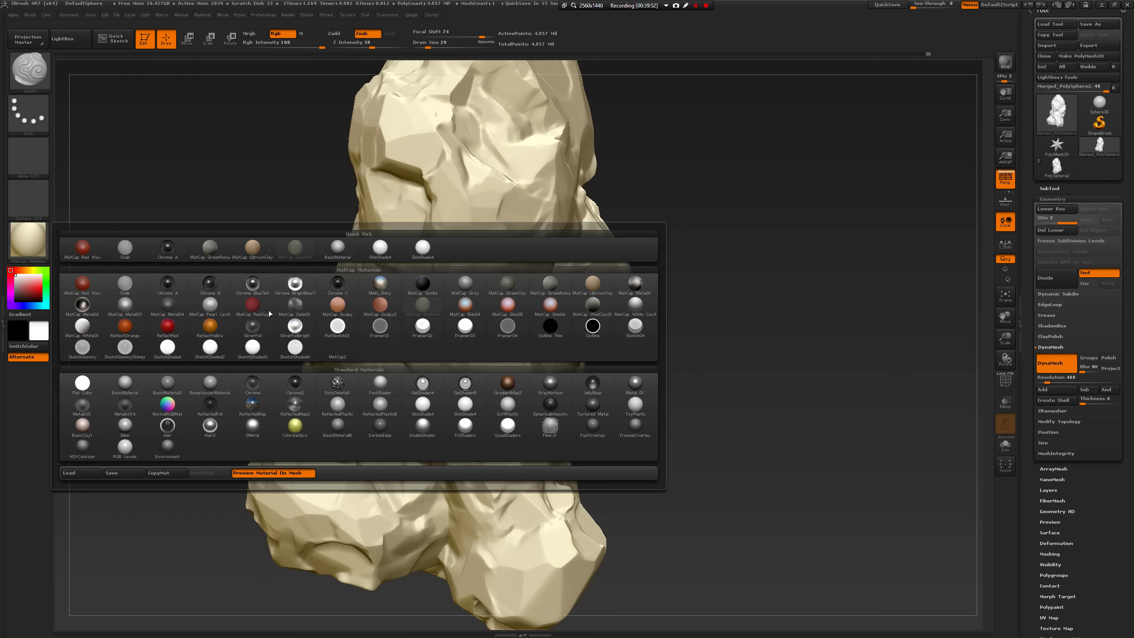
left_click(399, 307)
mouse_move(711, 329)
right_mouse_down()
mouse_move(692, 314)
mouse_move(658, 332)
right_mouse_up()
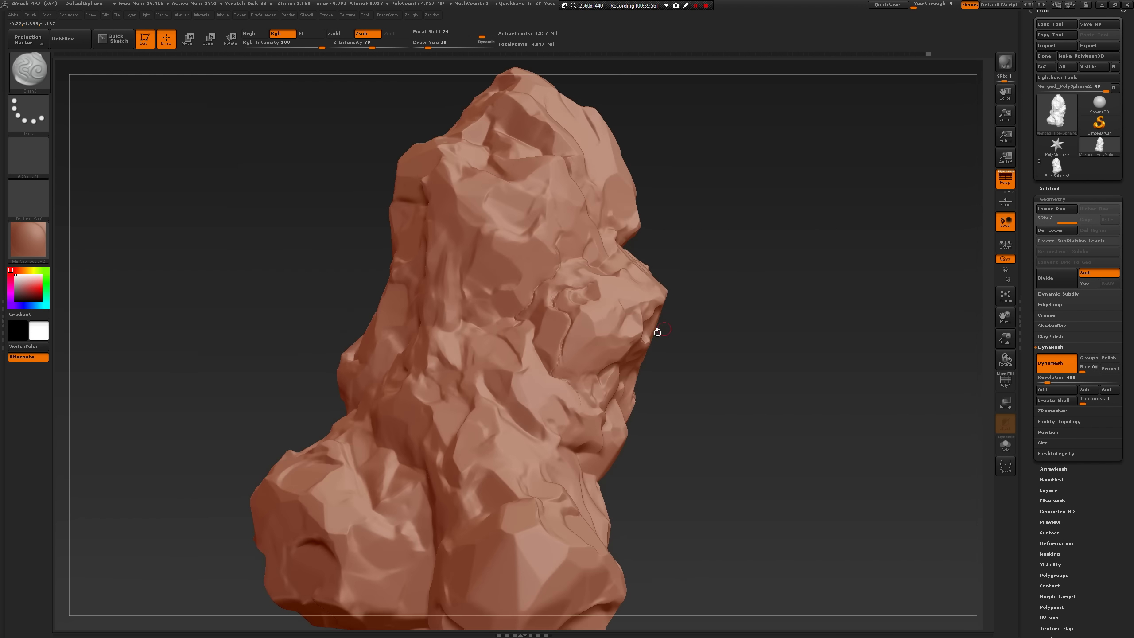
left_click(33, 240)
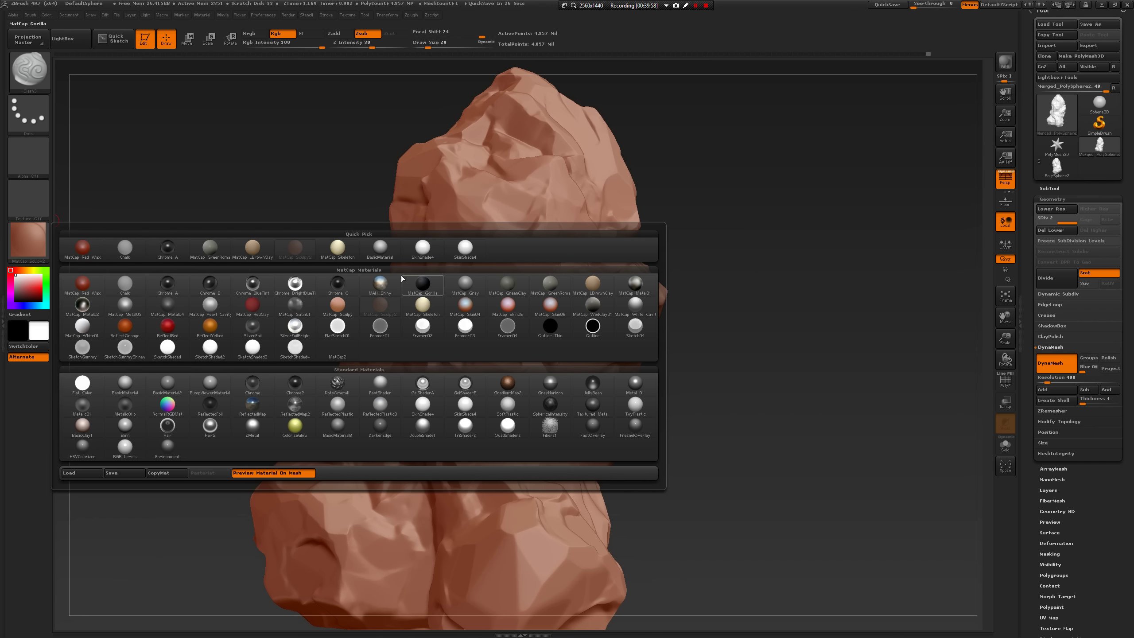
left_click(551, 285)
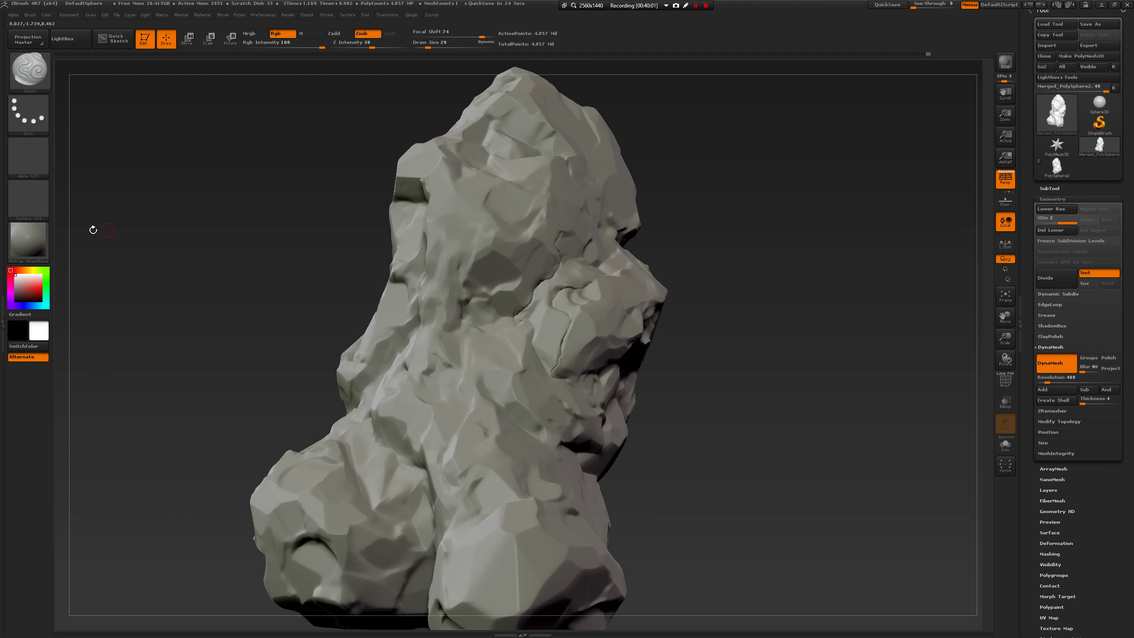
Apply the MatCap GreenClay material to the rock and check the cracked bulge up close.
left_click(28, 241)
left_click(501, 287)
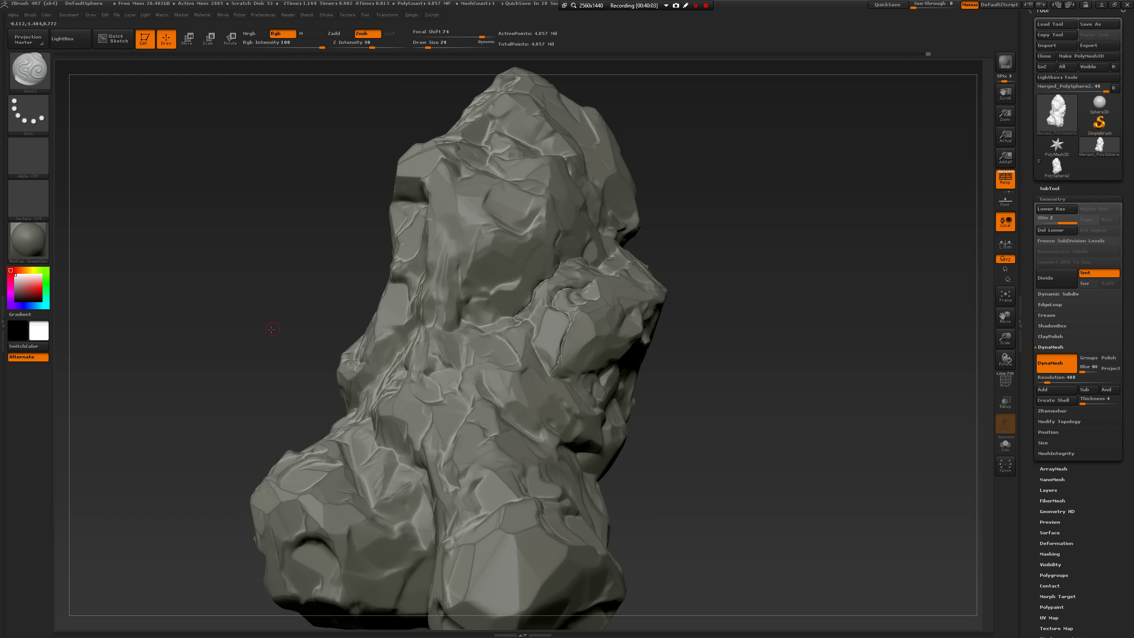
left_click_drag(271, 329, 183, 360)
left_click_drag(733, 350, 696, 403, "alt")
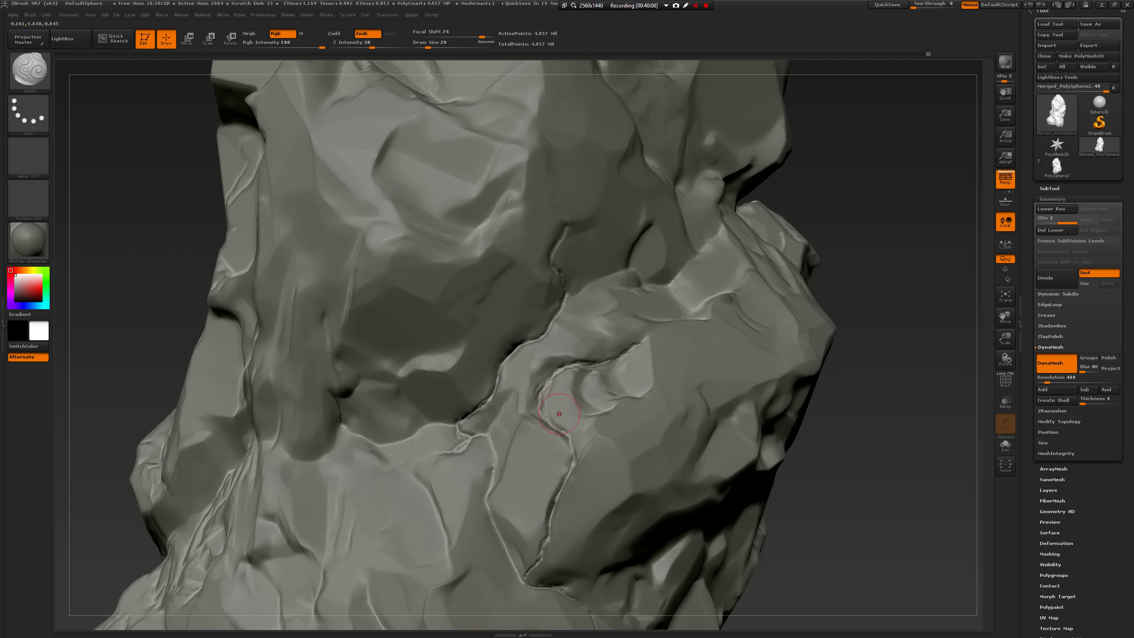
Tighten the boulder seam and the cracks around the bulge with the Pinch brush, reducing the draw size to 17.
key("b")
key("p")
key("i")
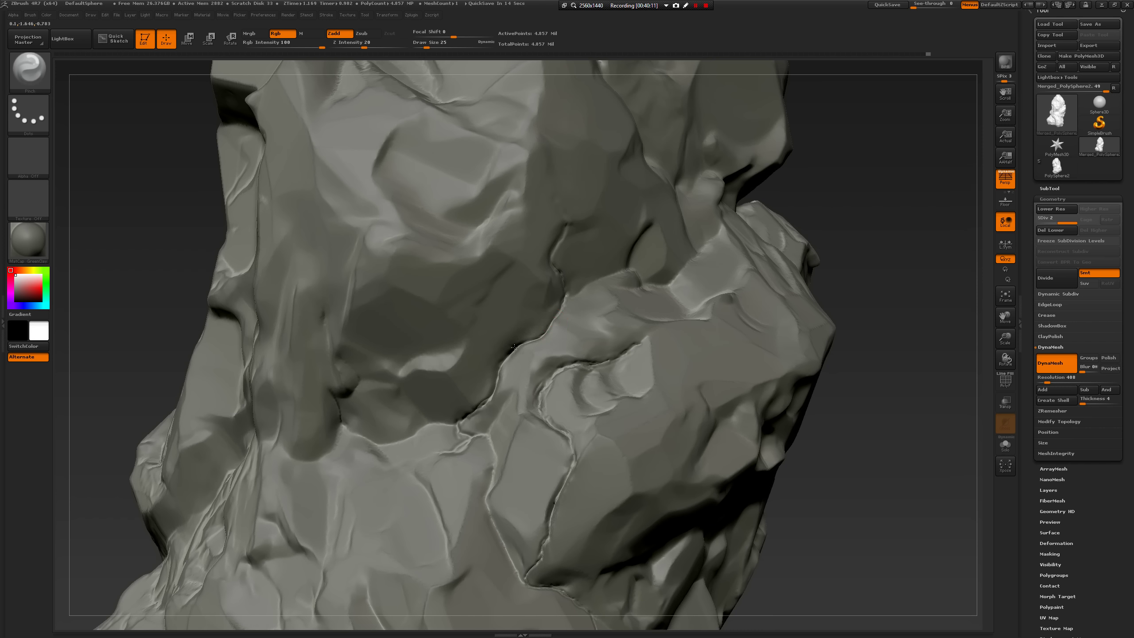
left_click_drag(514, 348, 462, 419)
key("bracketright")
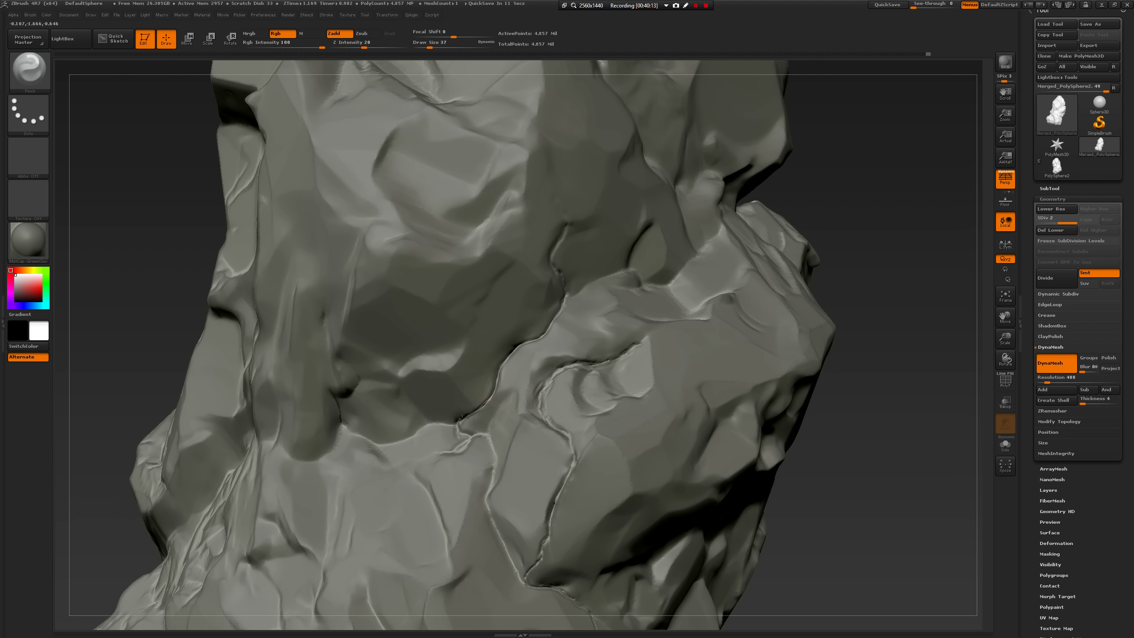
left_click_drag(568, 453, 538, 548)
mouse_move(544, 421)
left_mouse_down()
mouse_move(538, 390)
mouse_move(592, 361)
left_mouse_up()
right_click_drag(884, 411, 863, 396, "ctrl")
left_click_drag(862, 396, 105, 249)
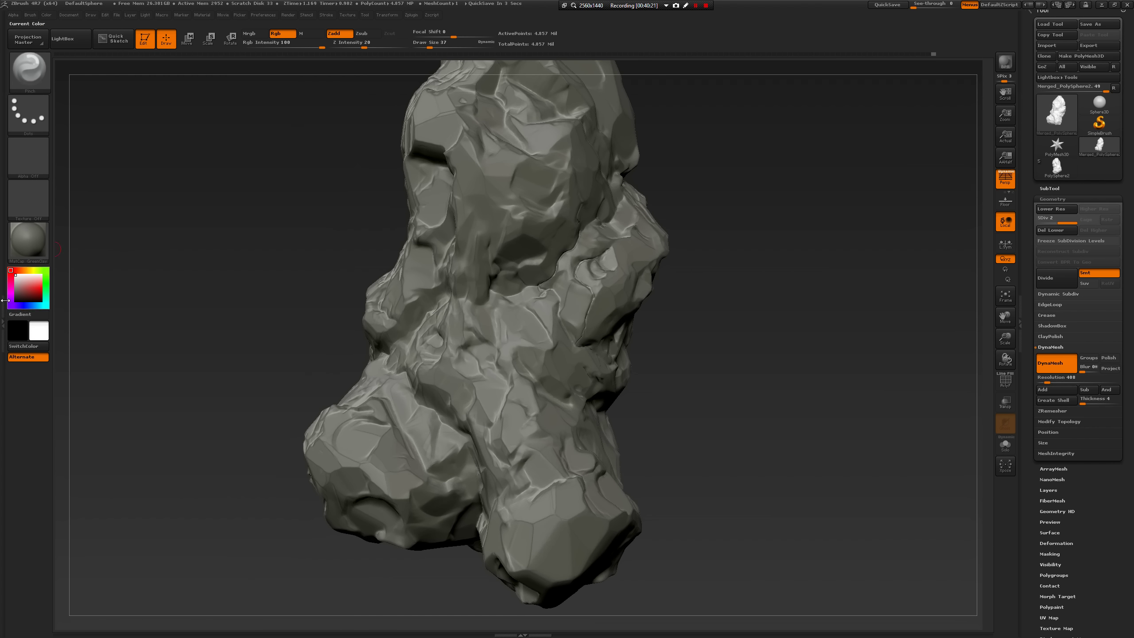
Lower the Cavity Detection of the MatCap GreenClay material to 0.24137 in its modifiers.
left_click(3, 325)
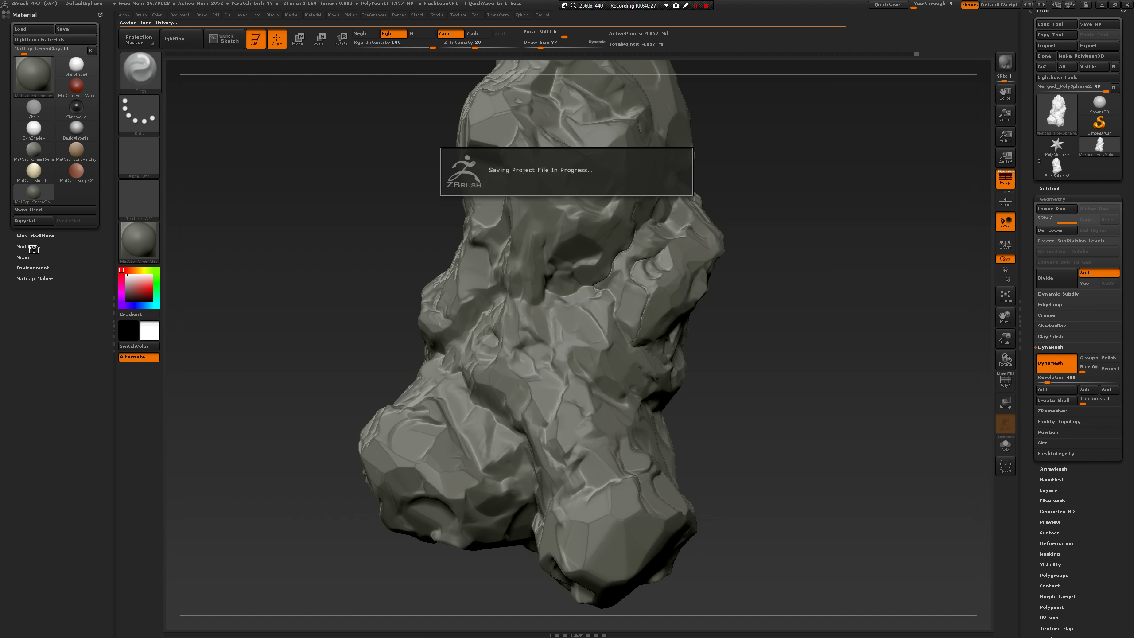
left_click(29, 246)
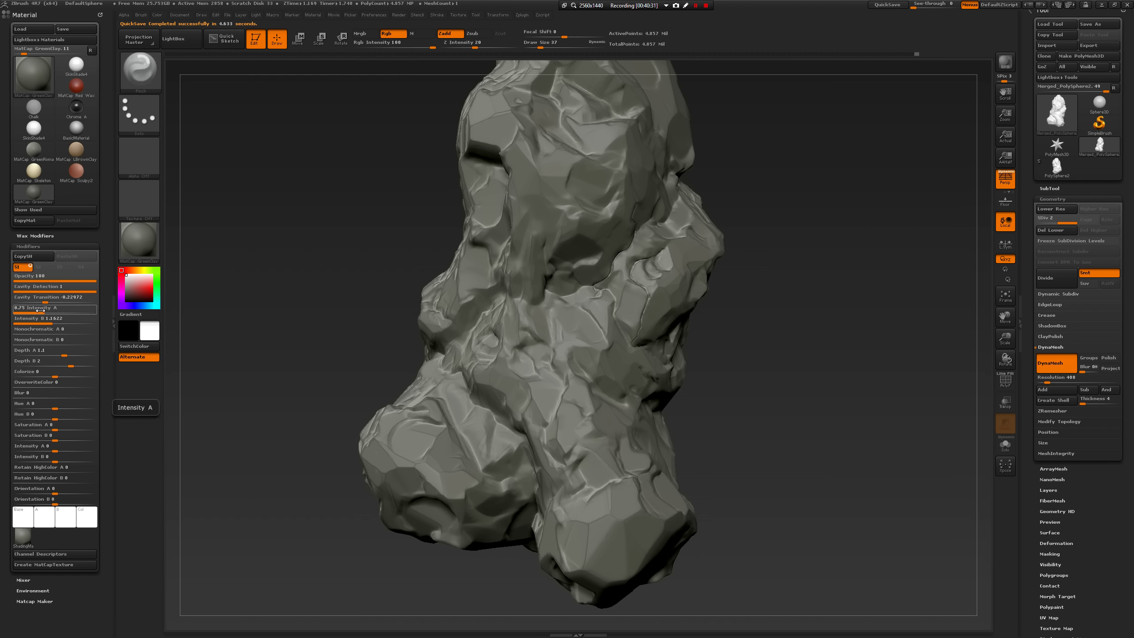
left_click_drag(60, 287, 29, 289)
left_click(49, 288)
mouse_move(717, 367)
left_mouse_down()
mouse_move(759, 366)
mouse_move(737, 366)
mouse_move(760, 366)
mouse_move(749, 367)
mouse_move(752, 401)
mouse_move(768, 415)
left_mouse_up()
Switch to the TrimSmoothBorder brush and cut a small chip into the bulge's face at draw size 25.
key("b")
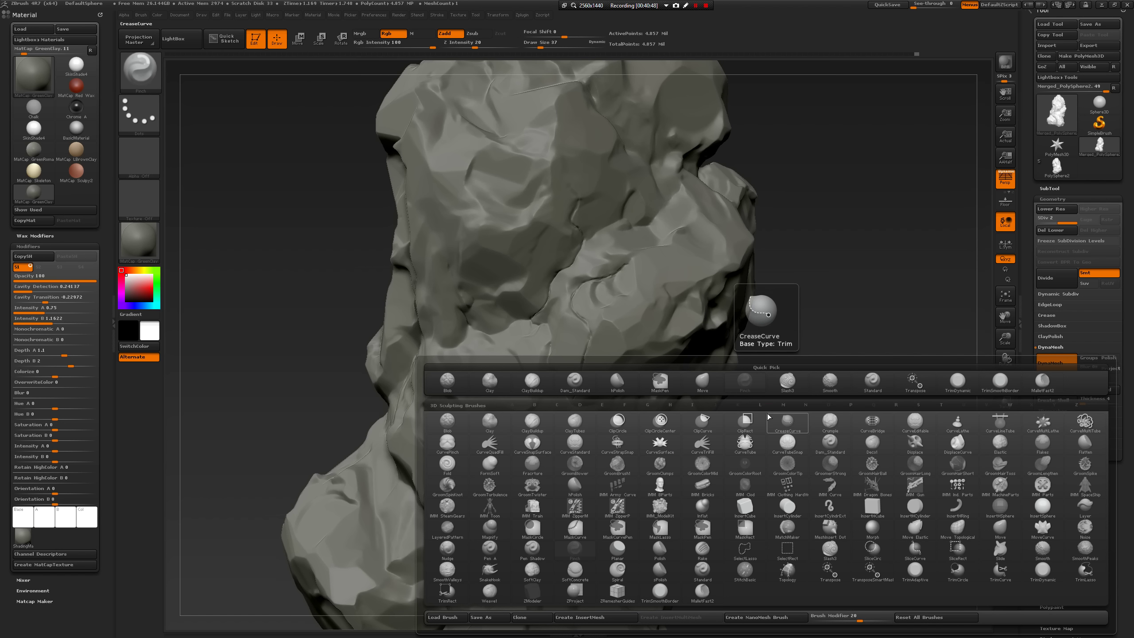
left_click(660, 592)
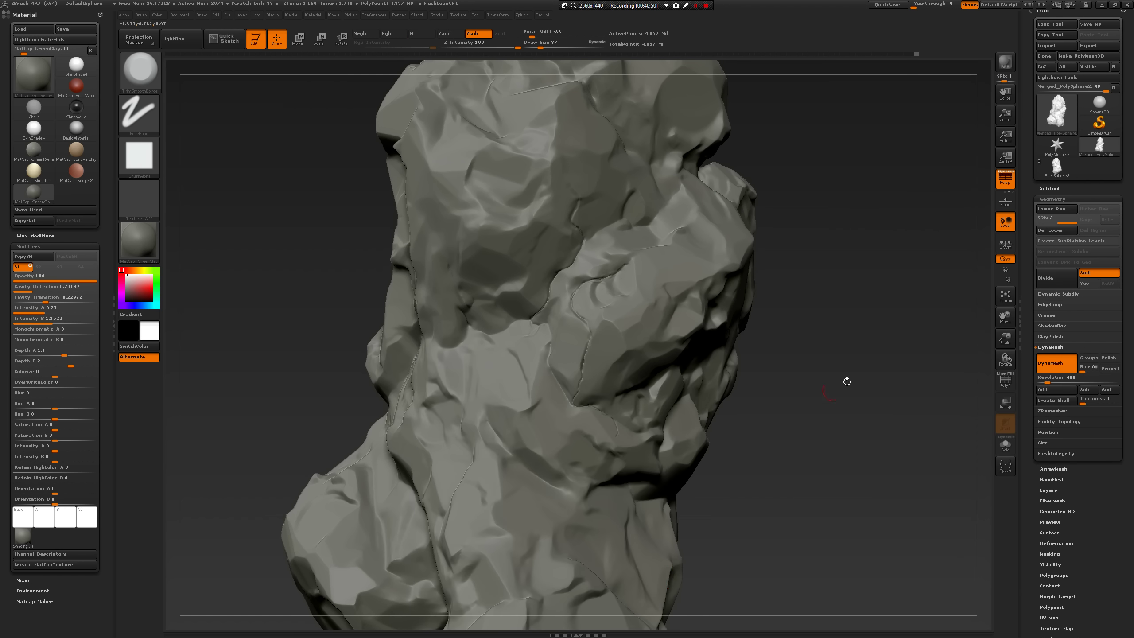
mouse_move(847, 380)
left_mouse_down("alt")
mouse_move(732, 443)
mouse_move(732, 487)
left_mouse_up("alt")
key("space")
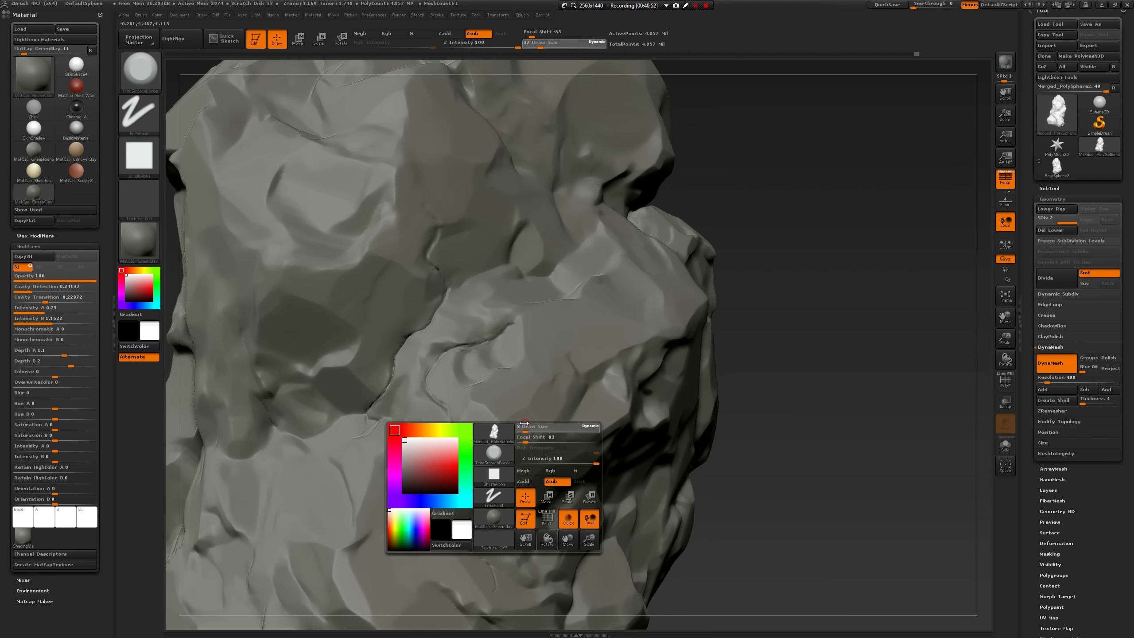
mouse_move(536, 428)
left_mouse_down()
mouse_move(504, 415)
mouse_move(520, 389)
mouse_move(482, 393)
mouse_move(503, 419)
mouse_move(497, 442)
mouse_move(502, 416)
left_mouse_up()
key("space")
key("space")
key("space")
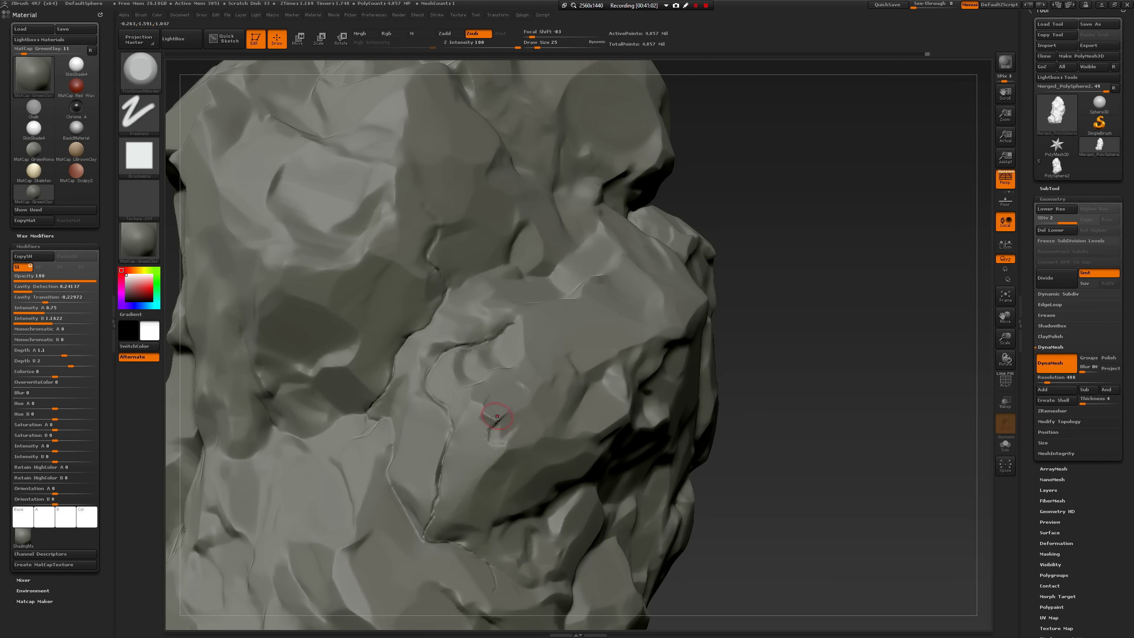
Reduce the draw size to 18 and trim small chips at the outer end of the bulge's ridged hollow.
left_click_drag(813, 329, 661, 362)
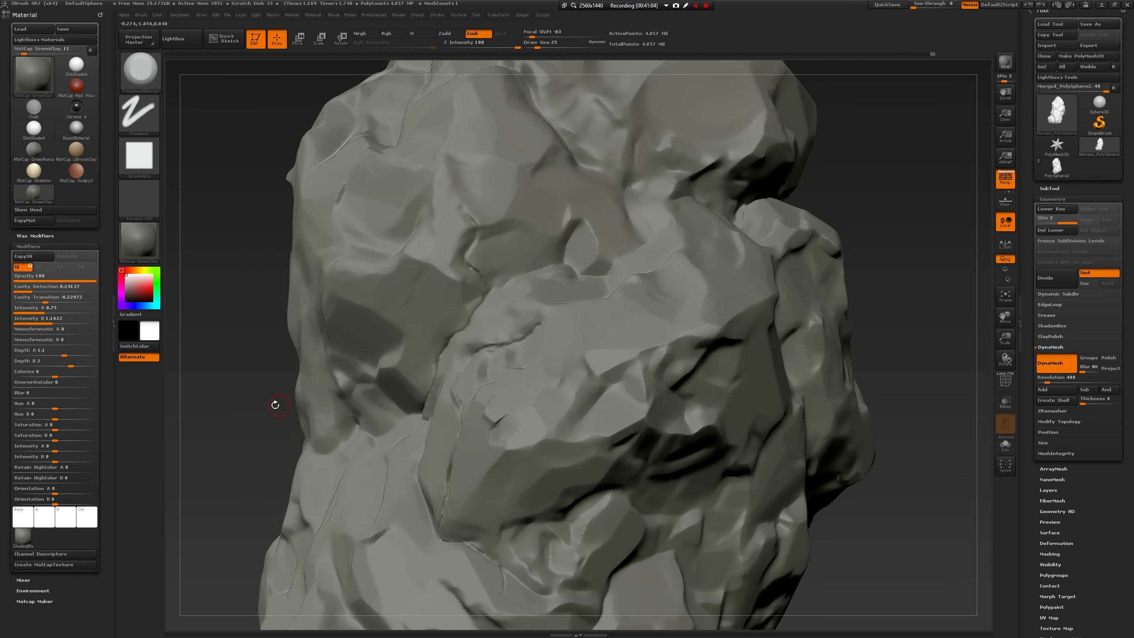
left_click_drag(274, 404, 365, 427)
key("space")
left_click(528, 393)
left_click_drag(811, 302, 688, 321)
mouse_move(514, 348)
left_mouse_down()
mouse_move(511, 320)
mouse_move(518, 353)
left_mouse_up()
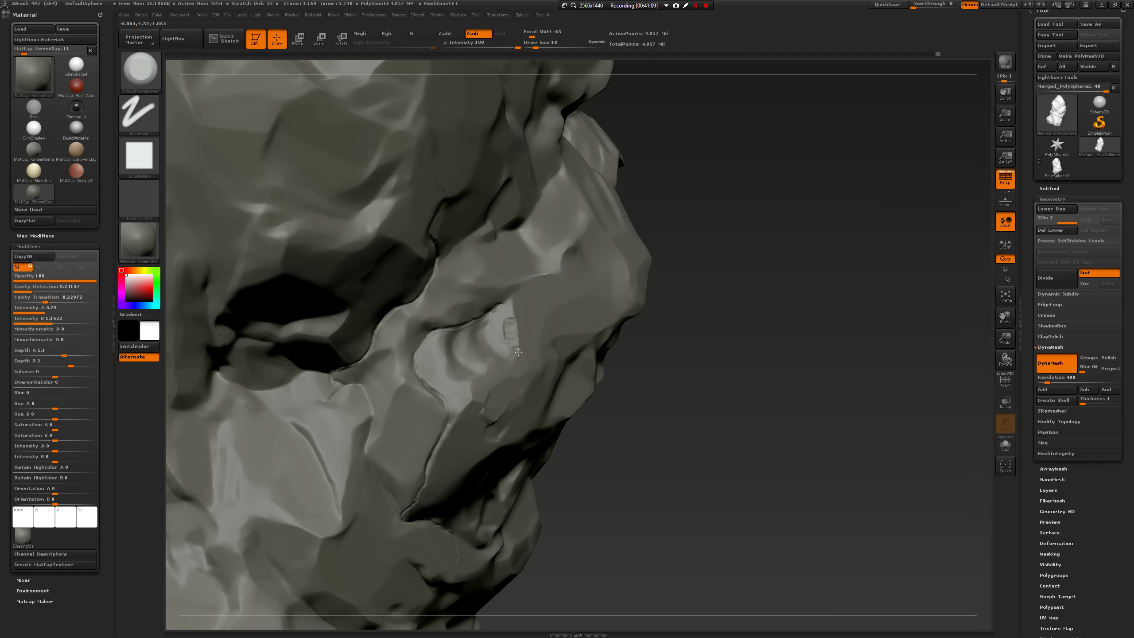
left_click_drag(728, 314, 532, 335)
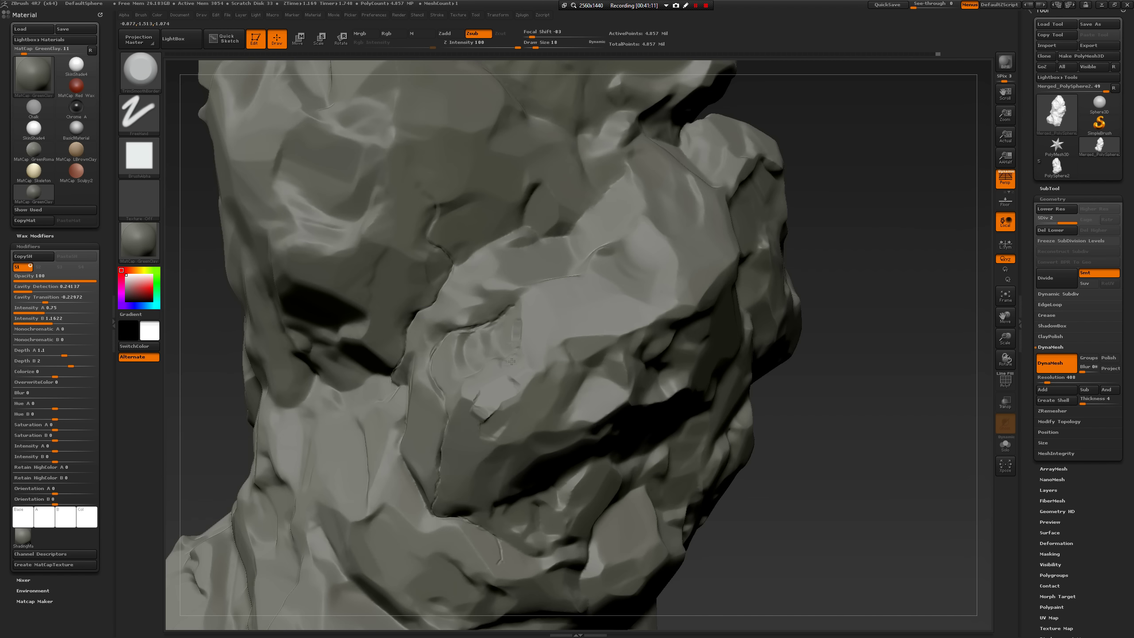
left_click_drag(870, 351, 732, 361)
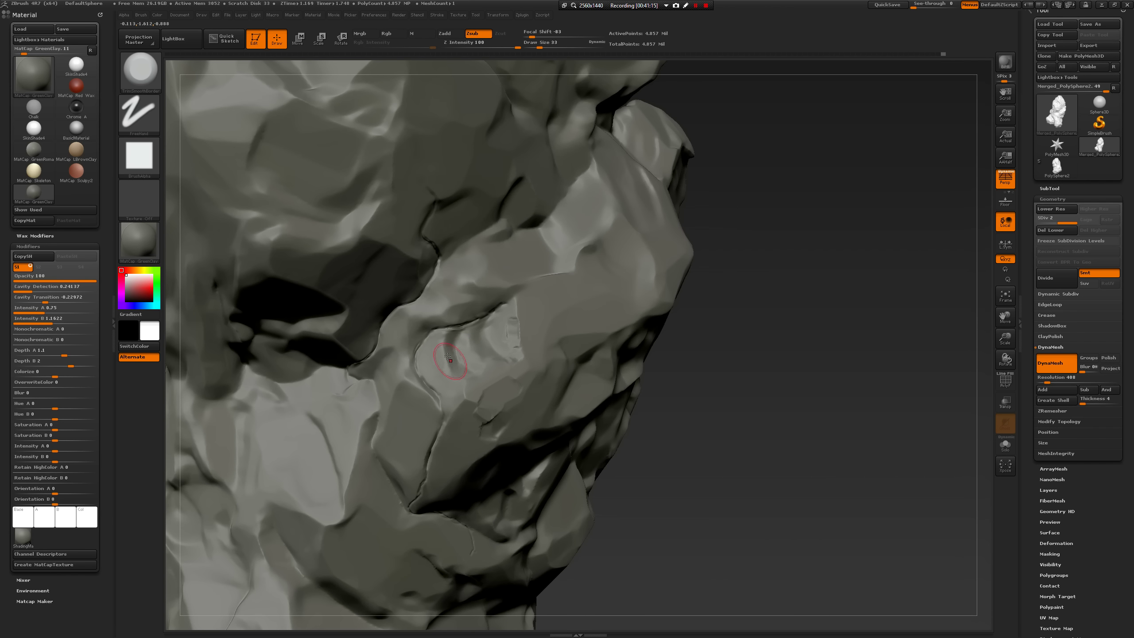
Vary the draw size and trim flat chips across the ridged hollow and just below it on the bulge.
key("space")
left_click_drag(448, 358, 446, 358)
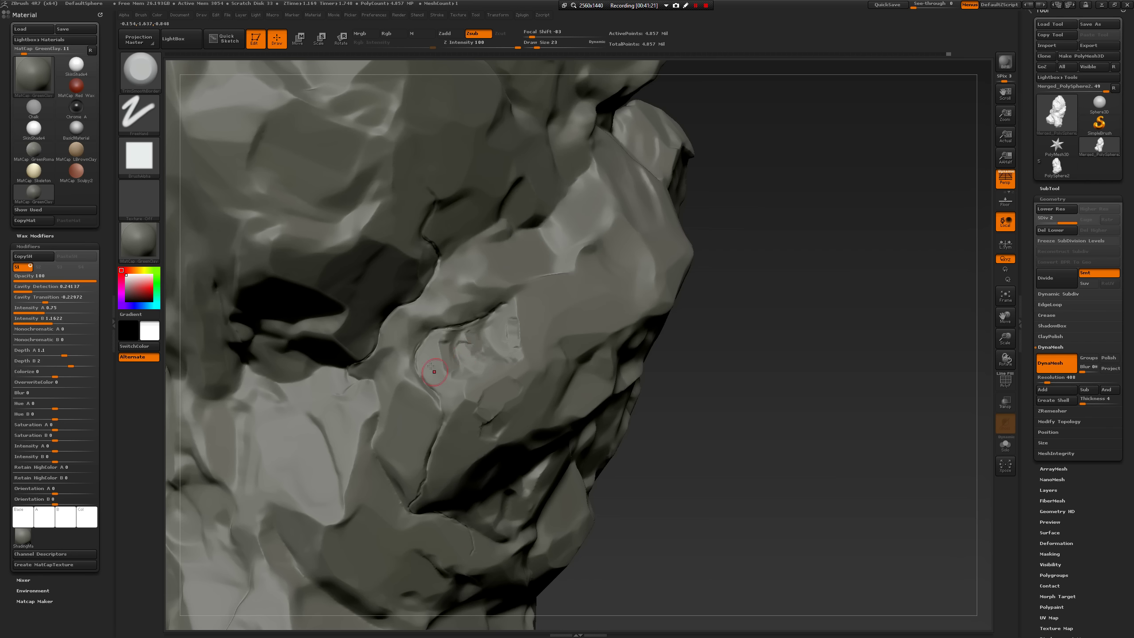
key("space")
key("space")
left_click_drag(465, 345, 468, 335)
key("space")
left_click_drag(741, 398, 500, 373)
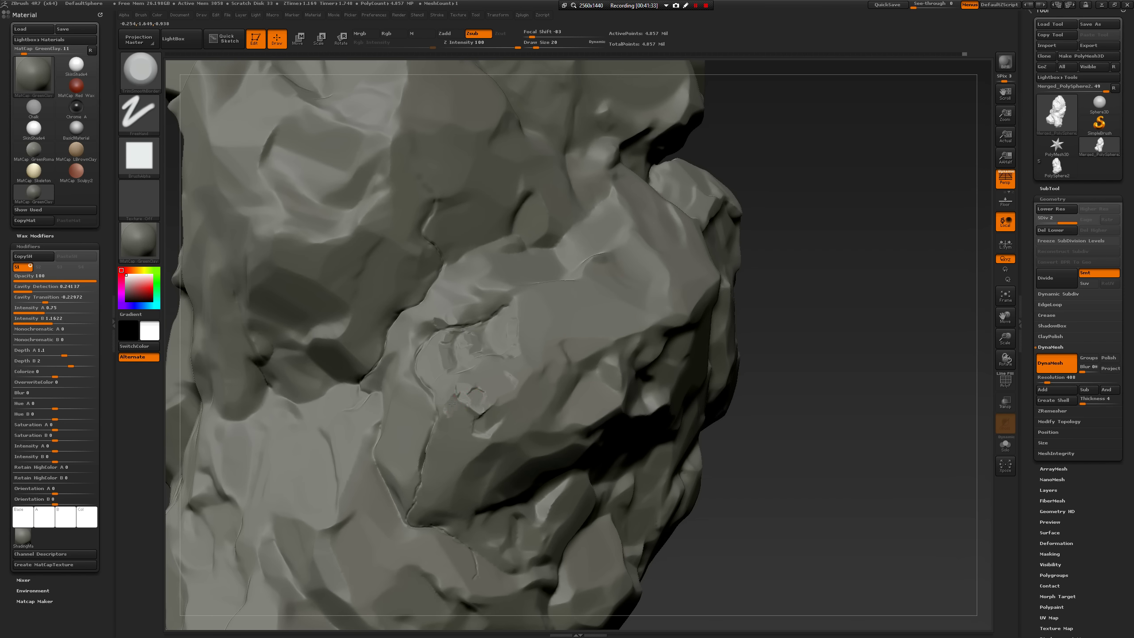
Trim a long chipped strip down the bulge's face beside its main crack.
left_click_drag(790, 440, 471, 429)
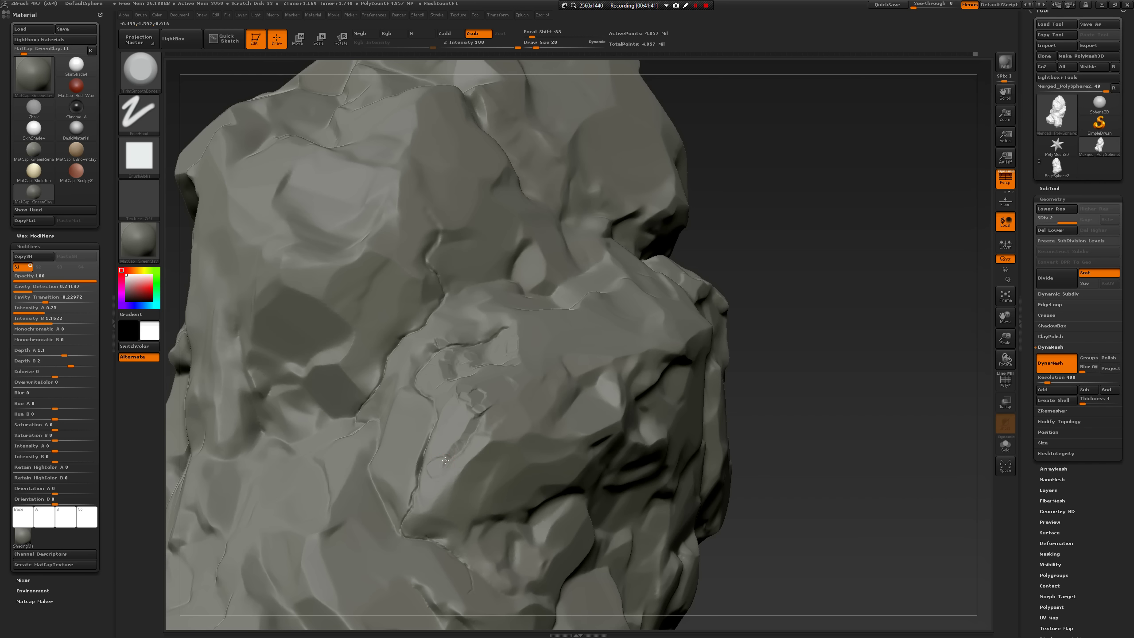
left_click_drag(435, 469, 479, 448)
mouse_move(806, 417)
left_mouse_down()
mouse_move(868, 326)
mouse_move(881, 375)
mouse_move(958, 370)
mouse_move(603, 307)
left_mouse_up()
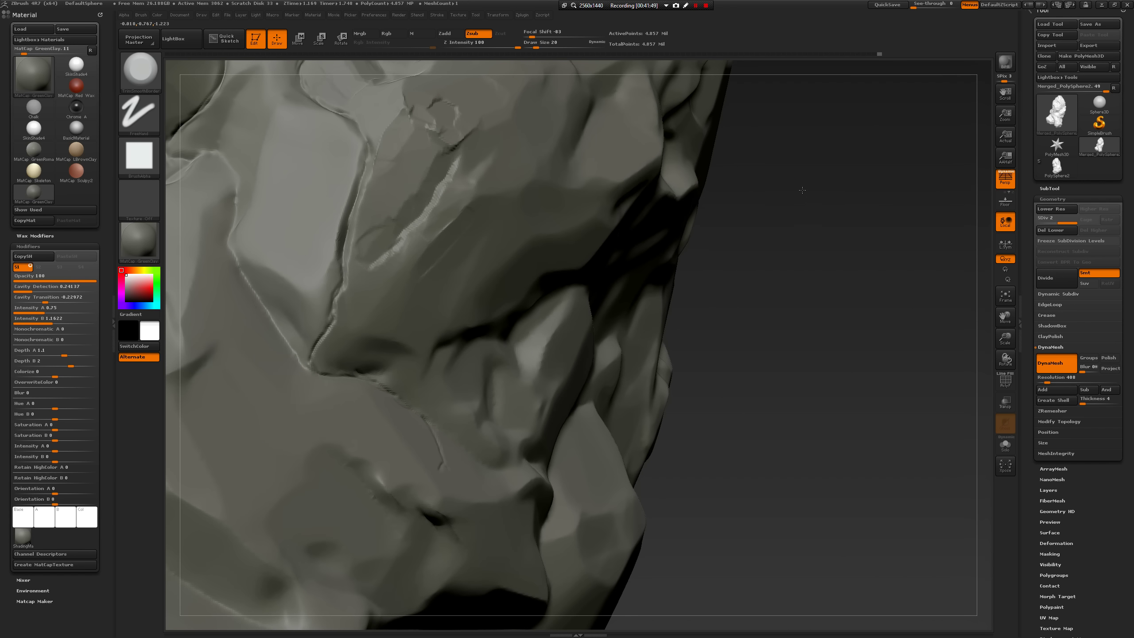
Chip the edges of the two cracks where they converge at the bulge's lower corner.
left_click_drag(803, 190, 715, 190)
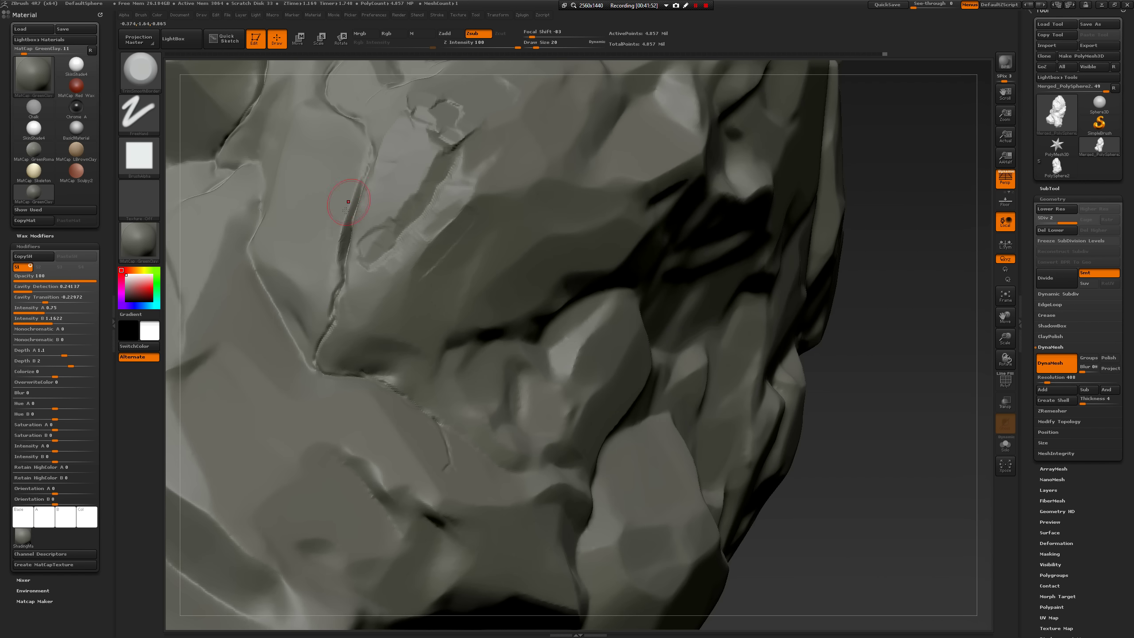
left_click_drag(346, 210, 339, 225)
left_click_drag(296, 321, 314, 360)
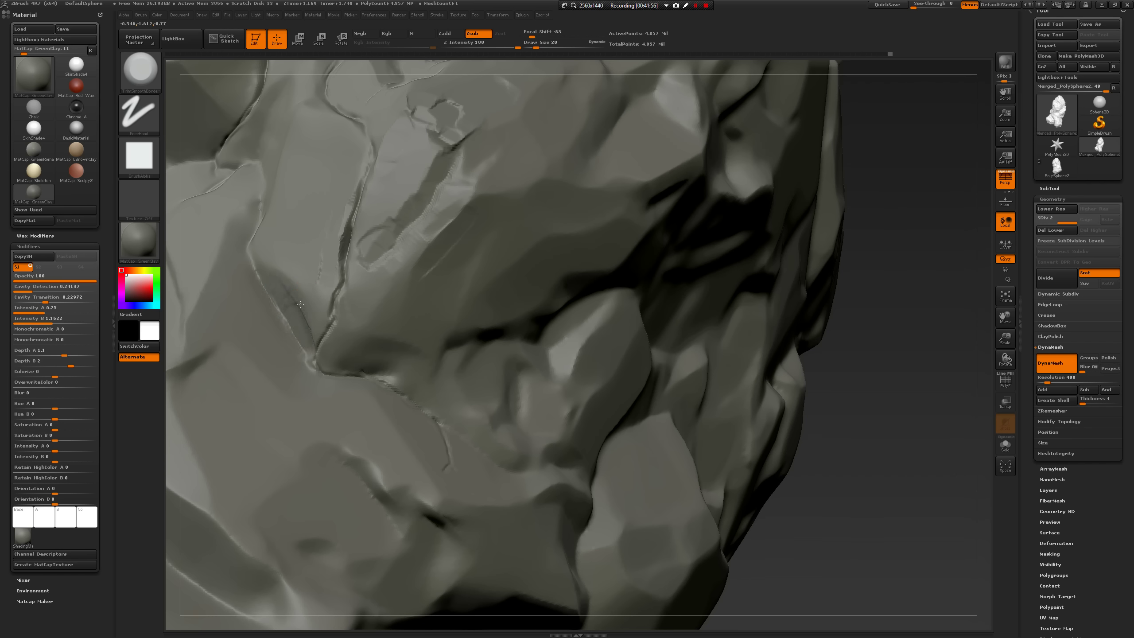
Trim flat chips at the end of the bulge's ridged hollow and on the ledge edge beyond it.
left_click_drag(407, 205, 458, 183)
left_click_drag(928, 242, 696, 216)
mouse_move(557, 159)
left_mouse_down()
mouse_move(523, 197)
mouse_move(456, 230)
mouse_move(515, 194)
left_mouse_up()
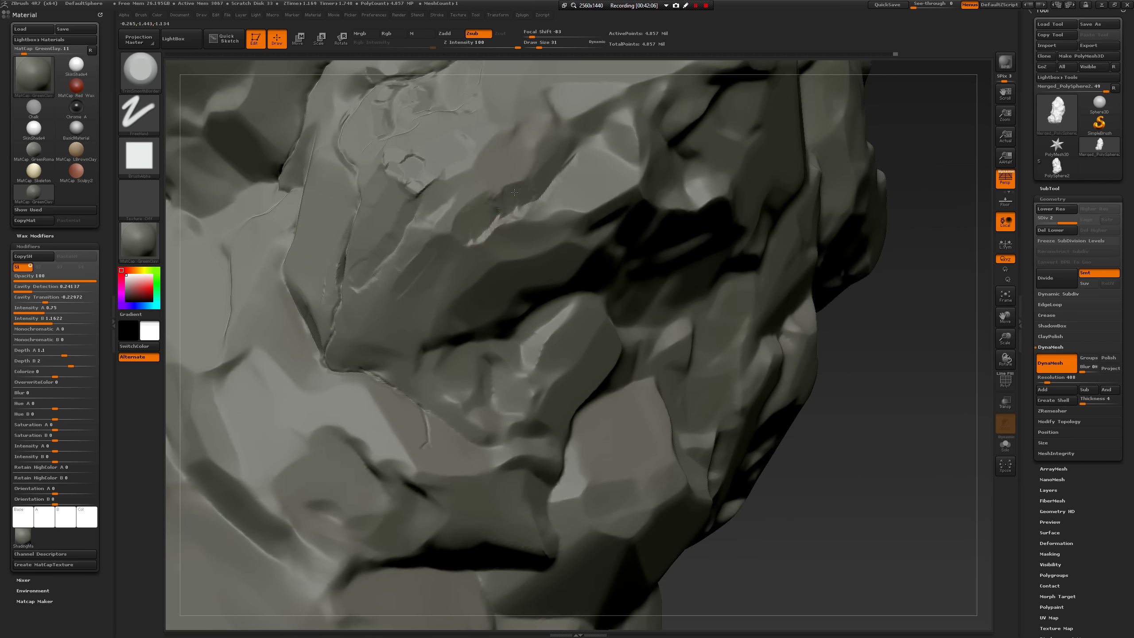
Set the draw size to 25 and chip the hollow's rim and the ledge edge just below it.
key("bracketleft")
key("bracketleft")
key("bracketright")
key("bracketright")
mouse_move(404, 185)
left_mouse_down()
mouse_move(444, 180)
mouse_move(418, 183)
mouse_move(415, 199)
mouse_move(433, 190)
left_mouse_up()
key("shift")
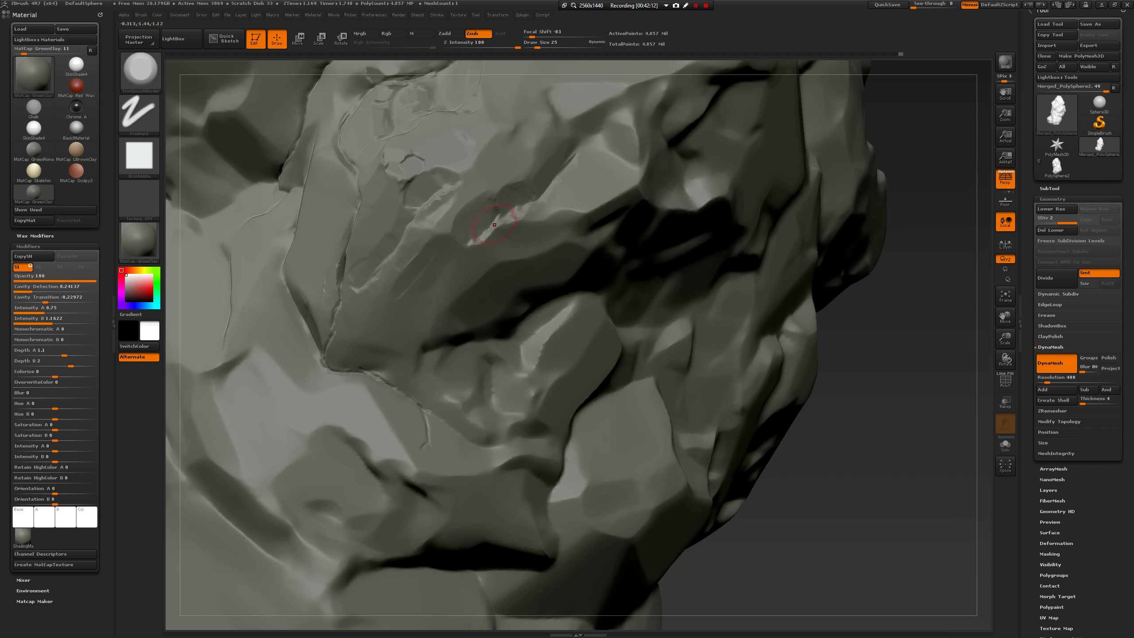
mouse_move(481, 230)
left_mouse_down()
mouse_move(447, 242)
mouse_move(447, 223)
mouse_move(458, 241)
left_mouse_up()
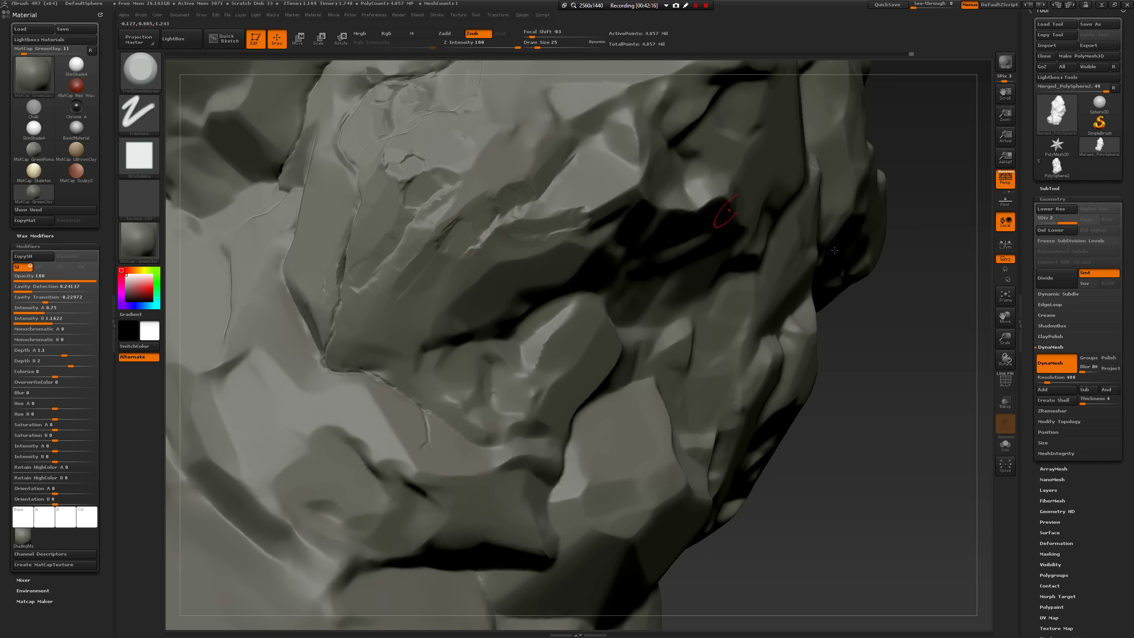
Turn the brush alpha off, reduce the draw size to 13 and trim fine chips along the ledge edge.
left_click_drag(933, 329, 878, 390)
mouse_move(460, 282)
left_mouse_down()
mouse_move(483, 244)
mouse_move(538, 211)
mouse_move(526, 243)
mouse_move(529, 313)
mouse_move(477, 341)
mouse_move(508, 335)
mouse_move(464, 347)
left_mouse_up()
left_click(139, 156)
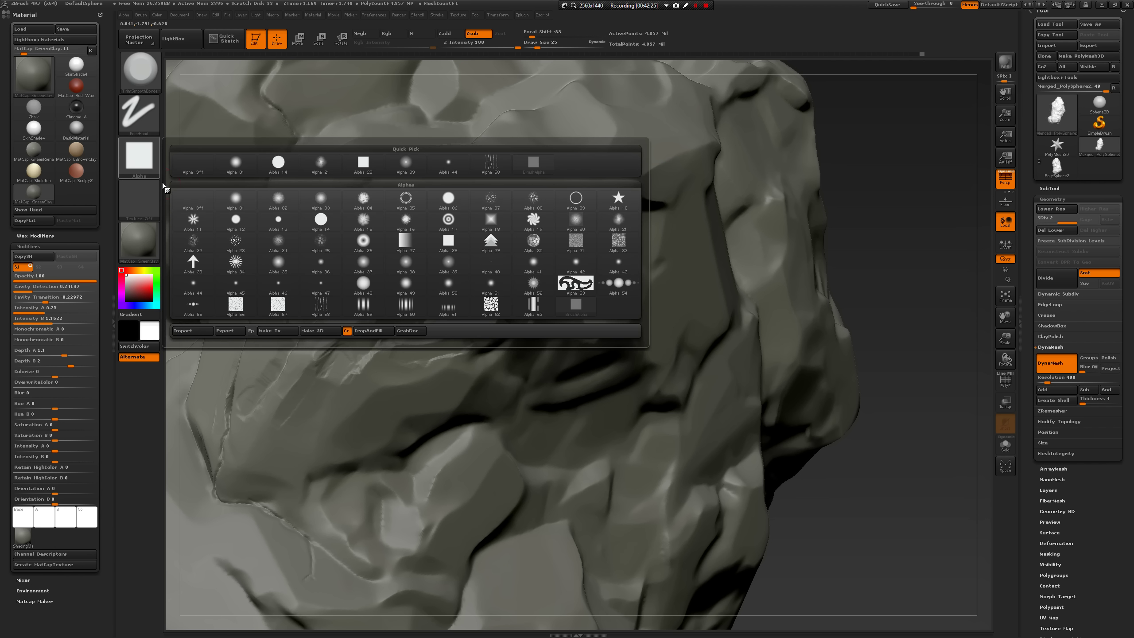
left_click(204, 201)
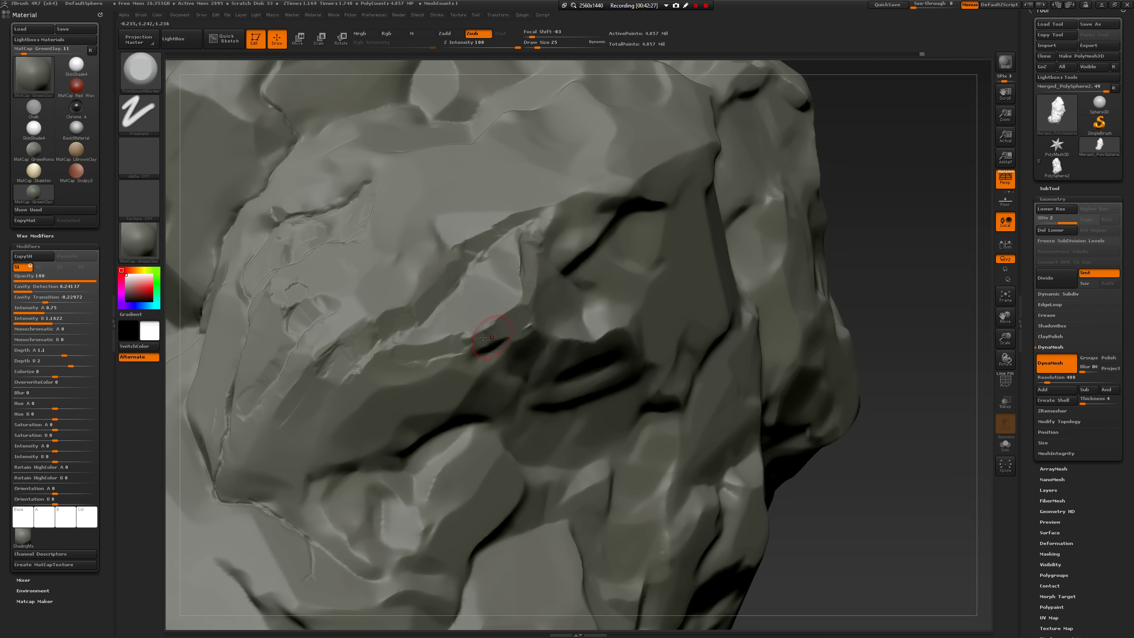
key("space")
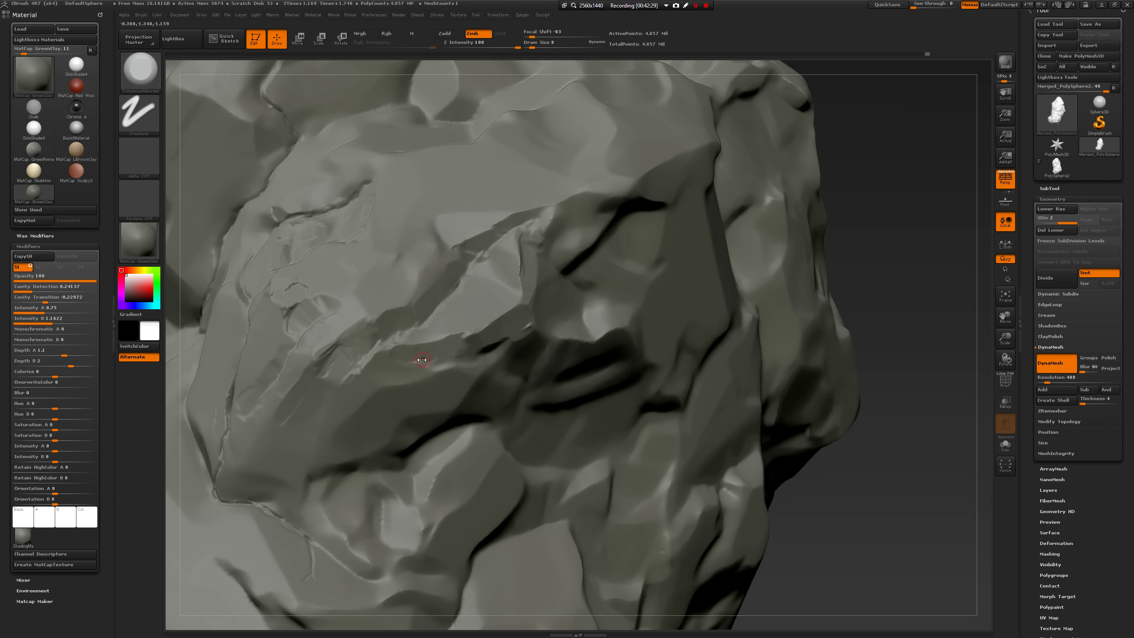
key("space")
left_click_drag(420, 359, 460, 348)
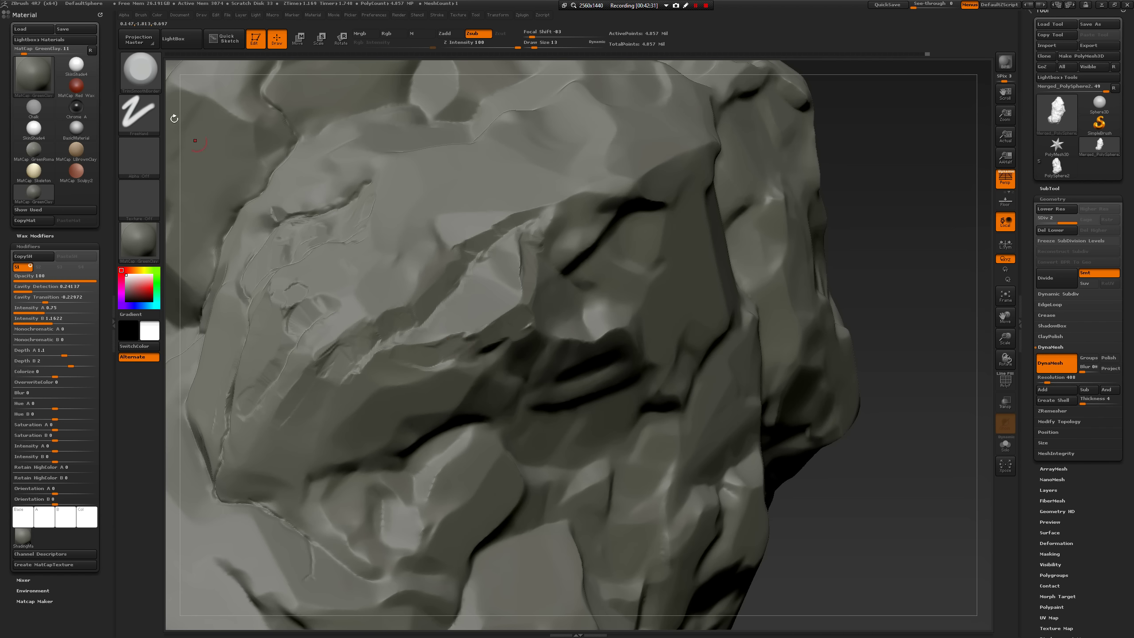
Restore the square brush alpha, enlarge the draw size and chip the ledge edge and the facet above it.
left_click(139, 163)
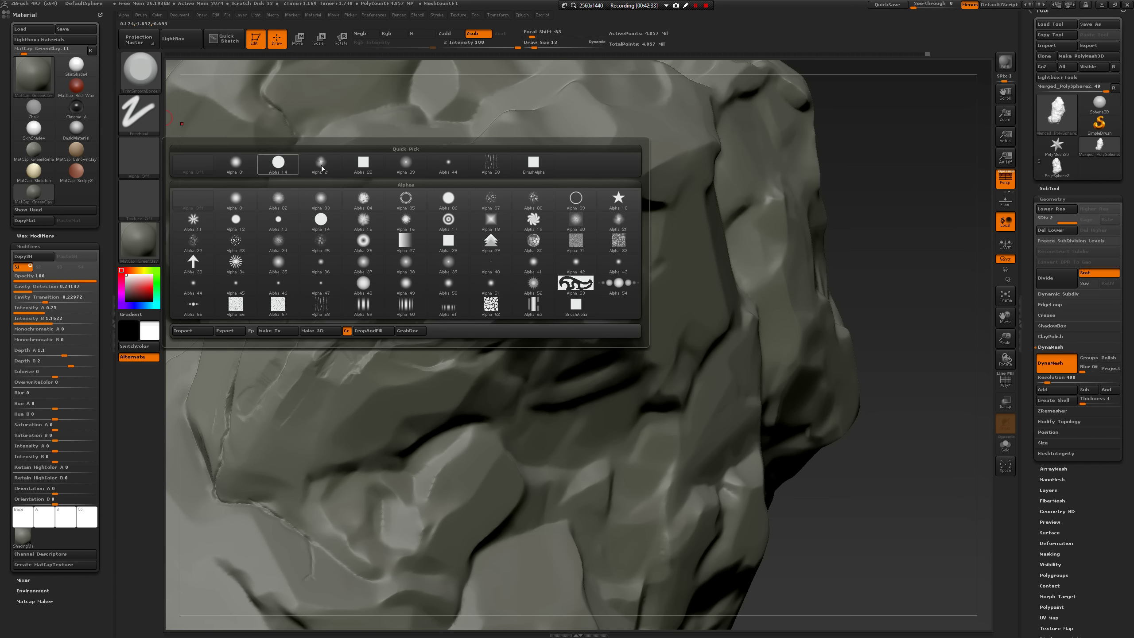
left_click(363, 161)
key("space")
left_click_drag(486, 336, 490, 336)
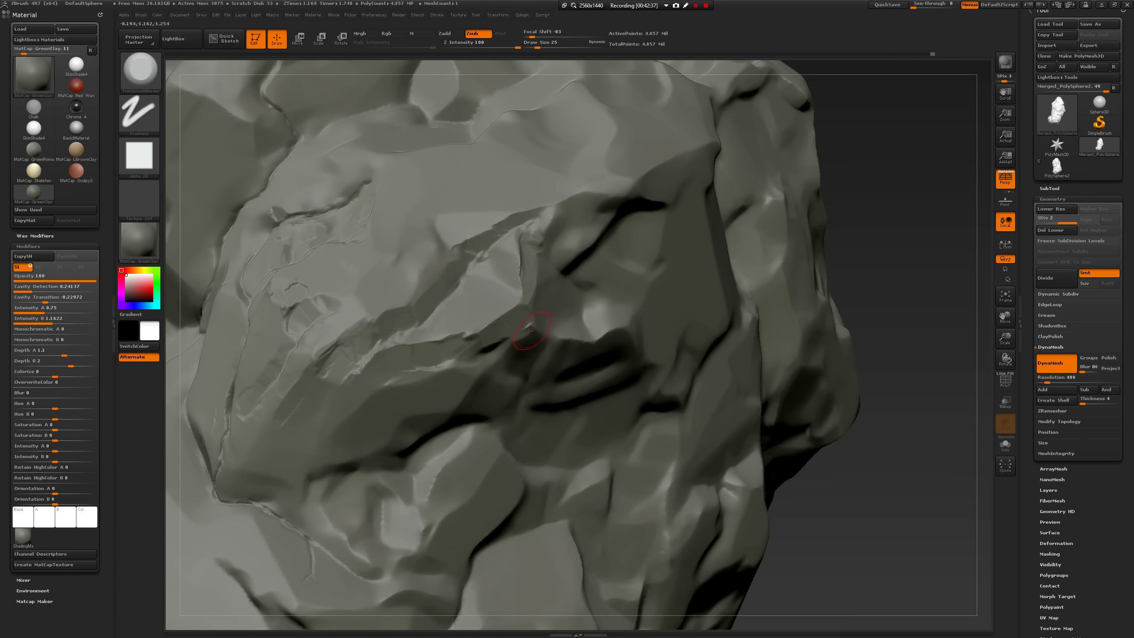
left_click_drag(521, 255, 527, 215)
Trim long slanted strips across the bulge's lower face, down toward the corner where the two cracks meet.
mouse_move(872, 290)
left_mouse_down()
mouse_move(919, 253)
mouse_move(921, 268)
left_mouse_up()
left_click_drag(355, 328, 362, 320)
mouse_move(364, 321)
left_mouse_down()
mouse_move(381, 309)
mouse_move(348, 330)
mouse_move(366, 314)
left_mouse_up()
key("space")
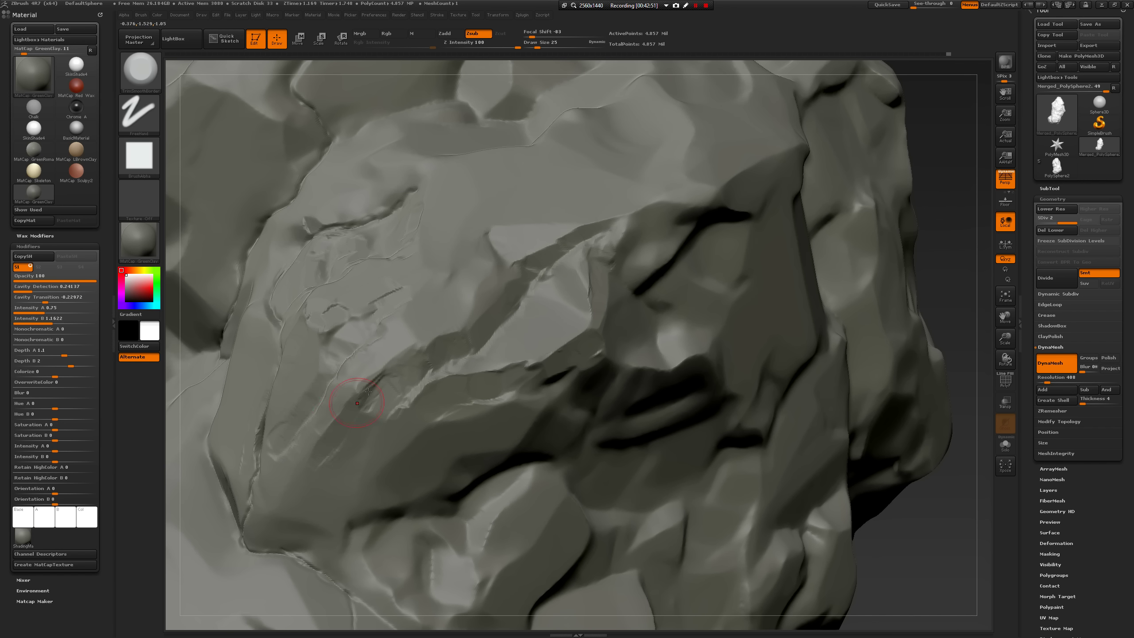
mouse_move(368, 392)
left_mouse_down()
mouse_move(447, 340)
mouse_move(395, 386)
mouse_move(397, 431)
mouse_move(360, 458)
mouse_move(400, 440)
mouse_move(397, 456)
mouse_move(398, 413)
mouse_move(400, 476)
left_mouse_up()
left_click_drag(435, 434, 469, 418)
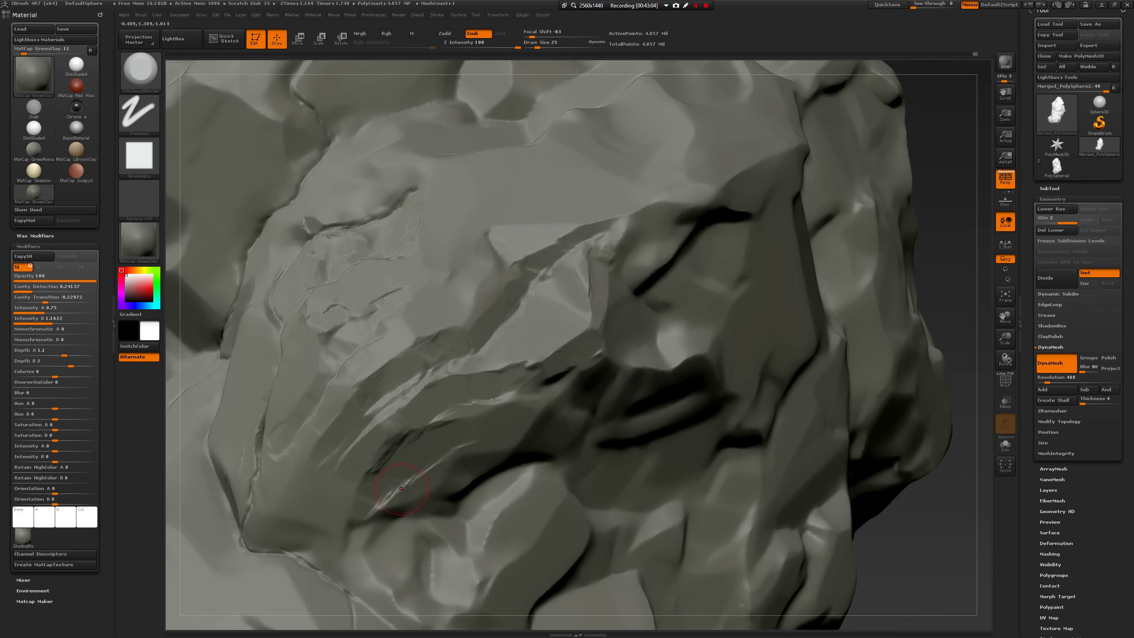
mouse_move(398, 491)
left_mouse_down()
mouse_move(379, 500)
mouse_move(393, 481)
mouse_move(318, 511)
left_mouse_up()
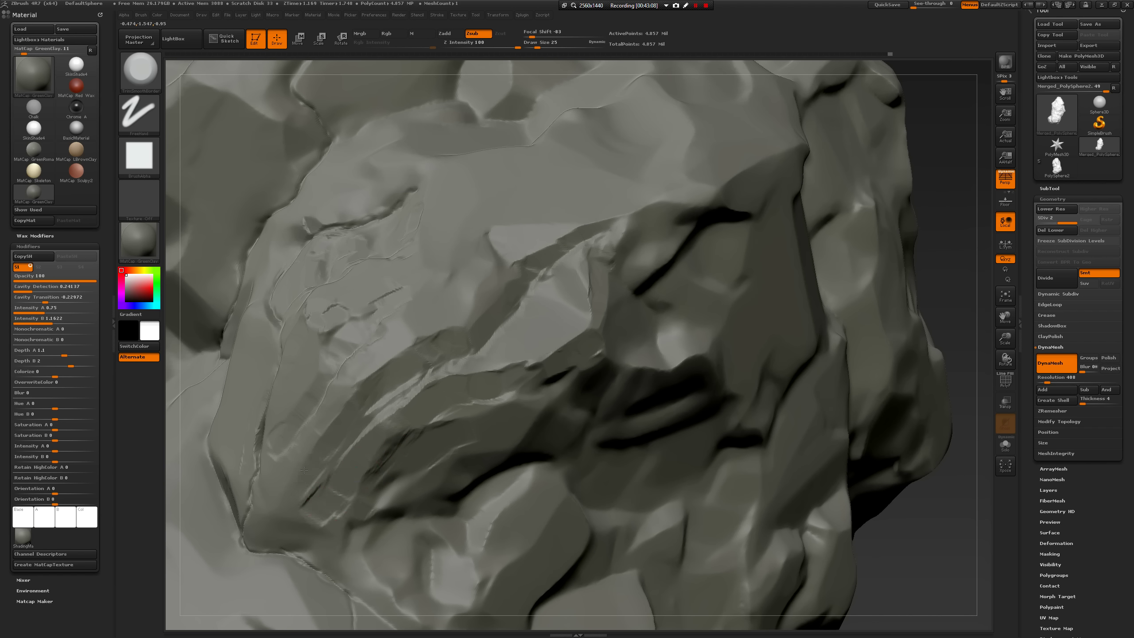
left_click_drag(296, 484, 307, 473)
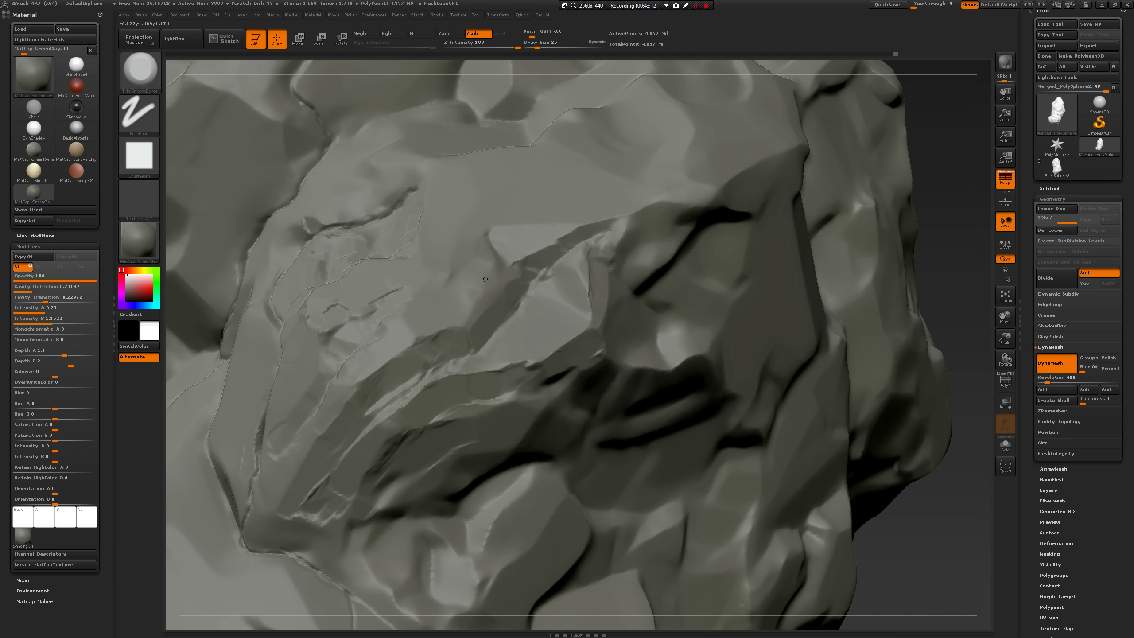
Try trimming short chips on the smooth face above the ledge, and undo the last strokes.
left_click_drag(482, 290, 464, 315)
left_click_drag(466, 272, 440, 273)
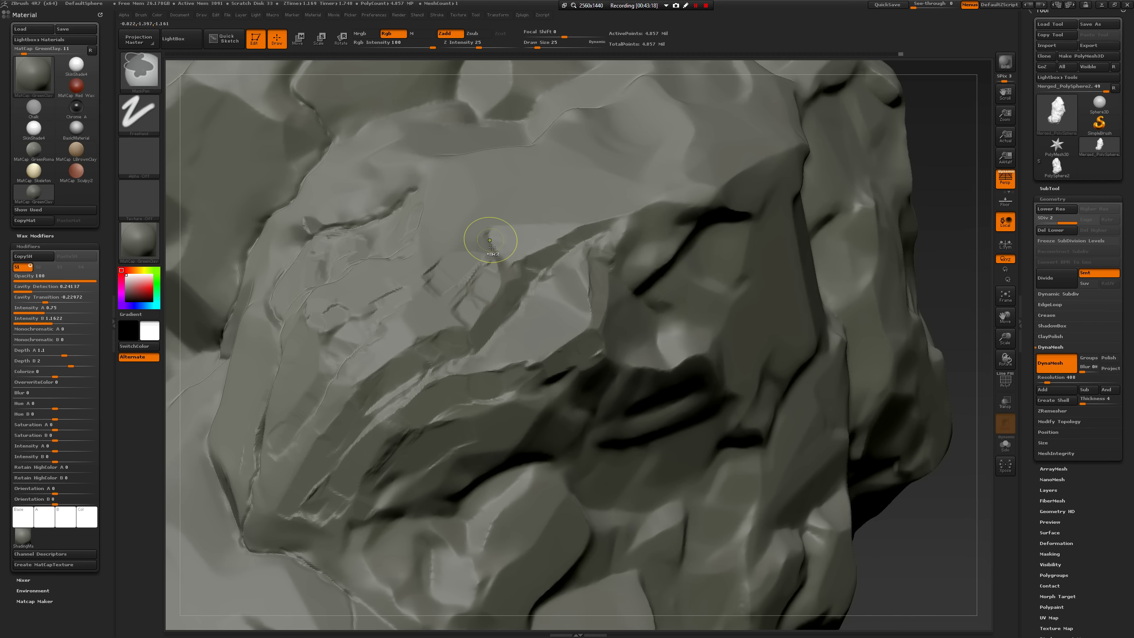
key("ctrl+z")
key("ctrl+z")
key("ctrl+z")
key("ctrl+z")
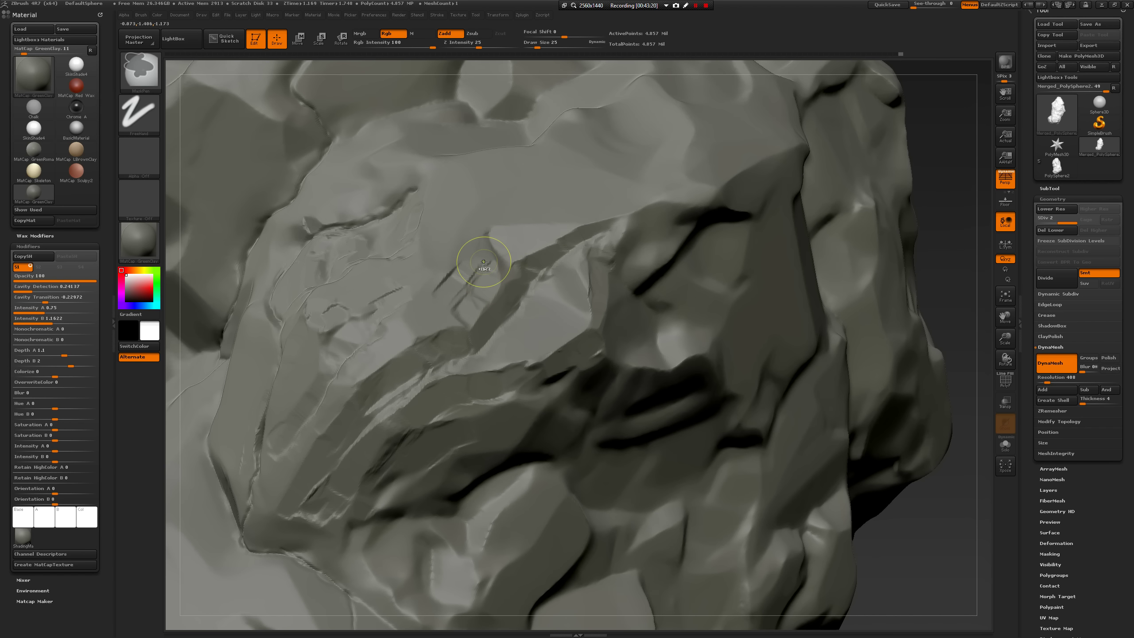
Sculpt a slanted groove above the ledge with the ClayBuildup brush, reduce the draw size to 17 and smooth it.
key("b")
key("c")
key("b")
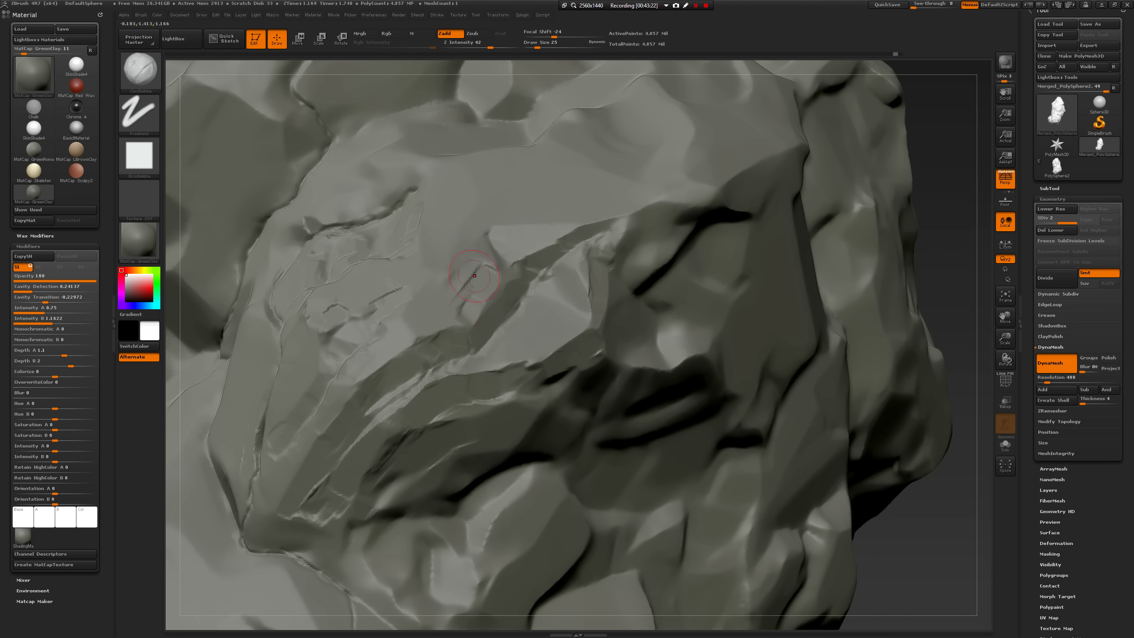
mouse_move(477, 269)
left_mouse_down()
mouse_move(459, 309)
mouse_move(470, 288)
mouse_move(430, 315)
mouse_move(485, 279)
mouse_move(505, 240)
mouse_move(559, 229)
mouse_move(465, 266)
mouse_move(543, 207)
left_mouse_up()
key("space")
left_click_drag(542, 211, 482, 273, "shift")
Switch to the TrimSmoothBorder brush and chip the new groove, the ledge's upper rim and its adjoining facet.
key("b")
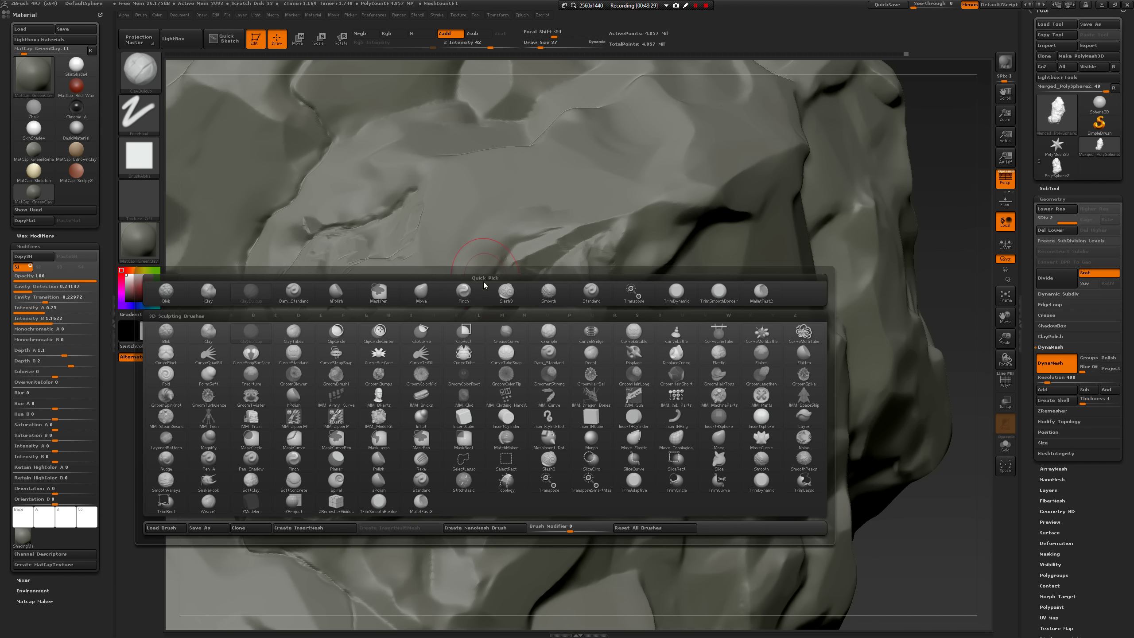
left_click(480, 289)
key("space")
mouse_move(497, 333)
left_mouse_down()
mouse_move(464, 299)
mouse_move(509, 239)
mouse_move(558, 226)
left_mouse_up()
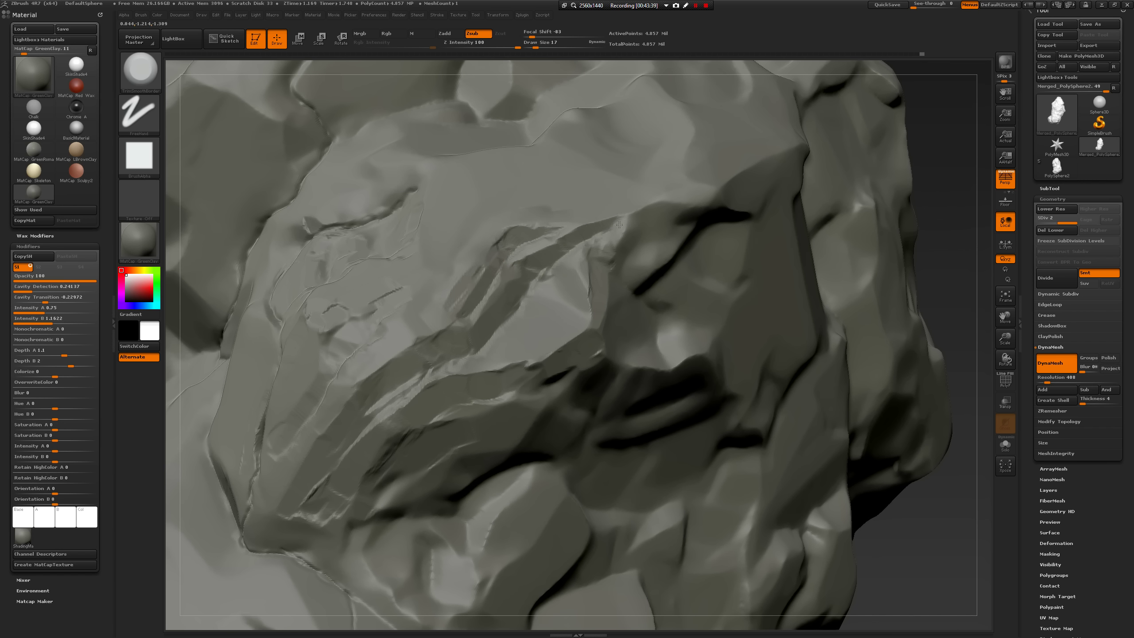
mouse_move(600, 224)
left_mouse_down()
mouse_move(699, 208)
mouse_move(653, 217)
left_mouse_up()
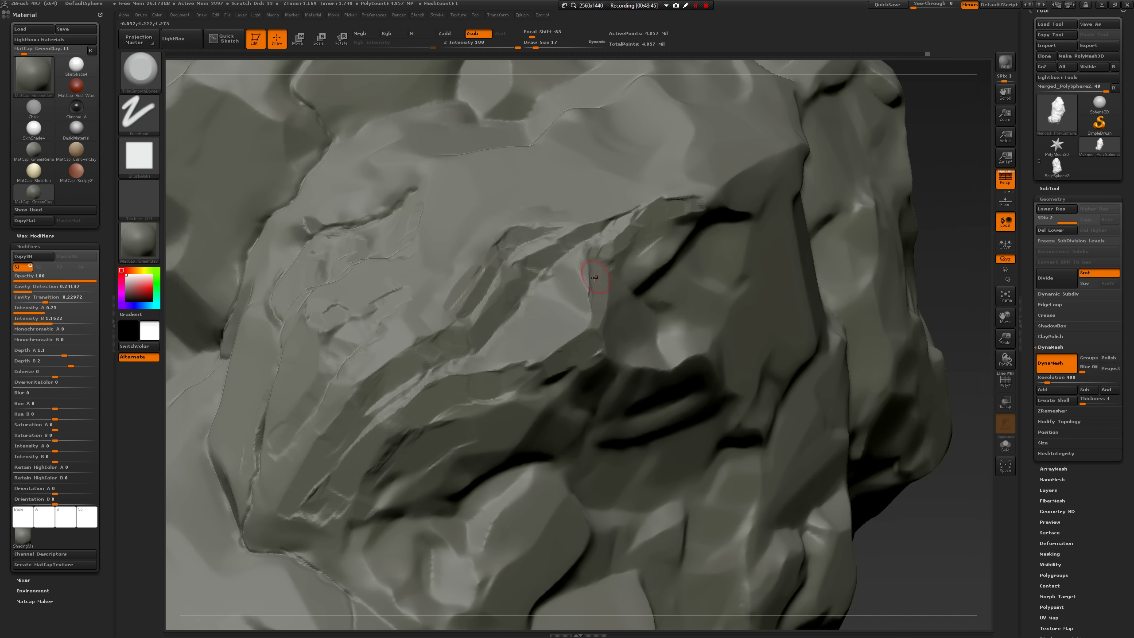
left_click_drag(596, 277, 577, 331)
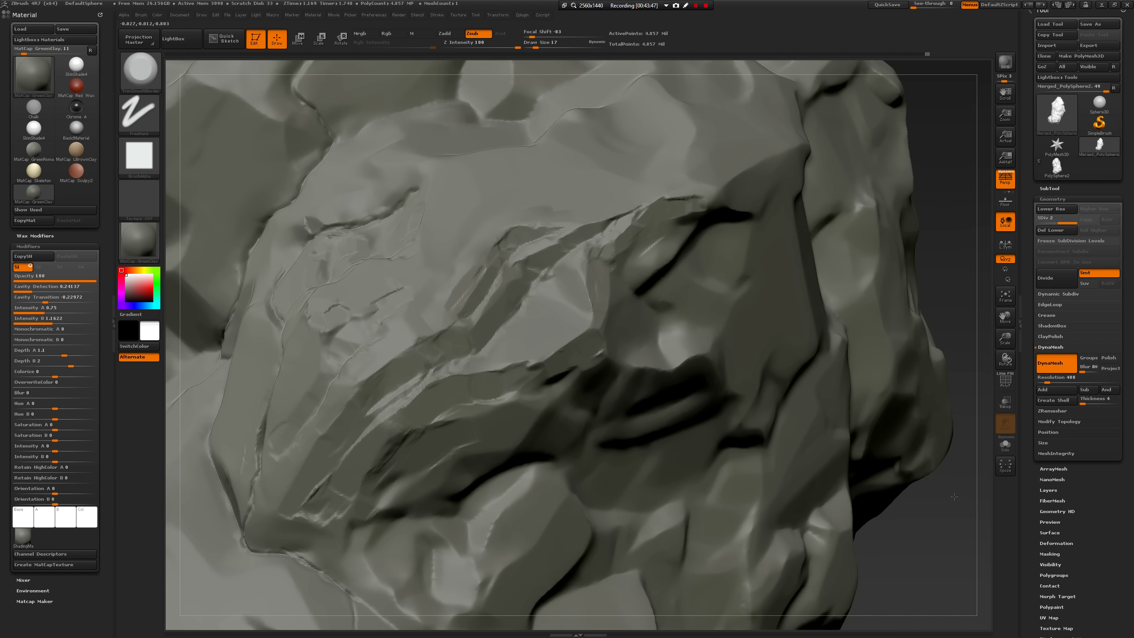
Polish the rough slanted face between the ridged hollow and the trimmed strips with the hPolish brush.
mouse_move(946, 508)
left_mouse_down()
mouse_move(906, 487)
mouse_move(701, 451)
left_mouse_up()
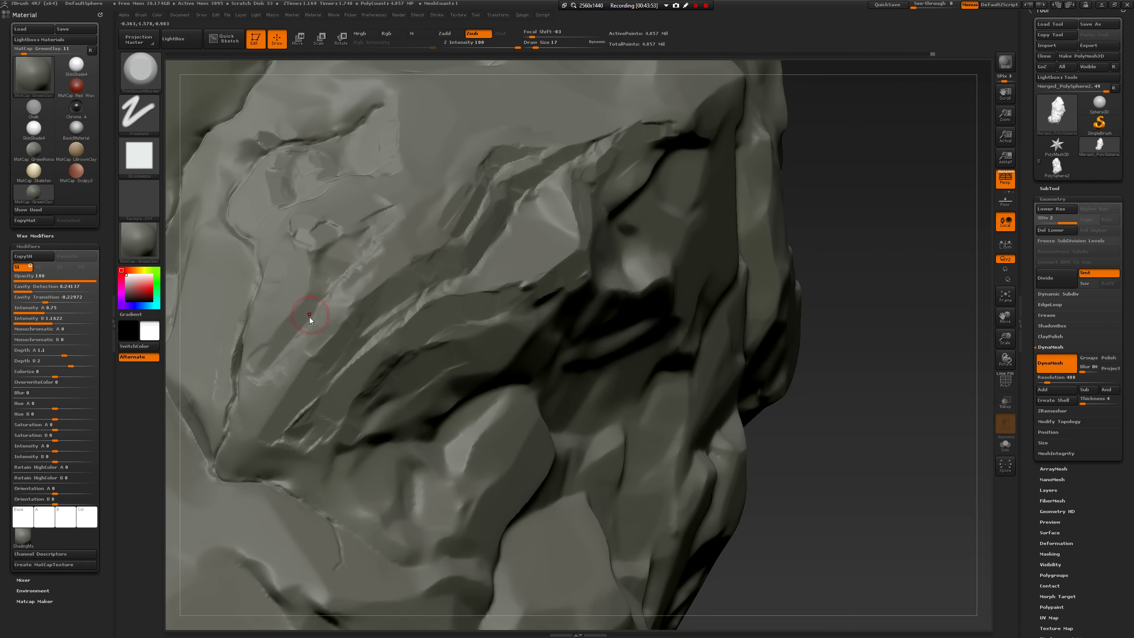
key("b")
key("t")
key("d")
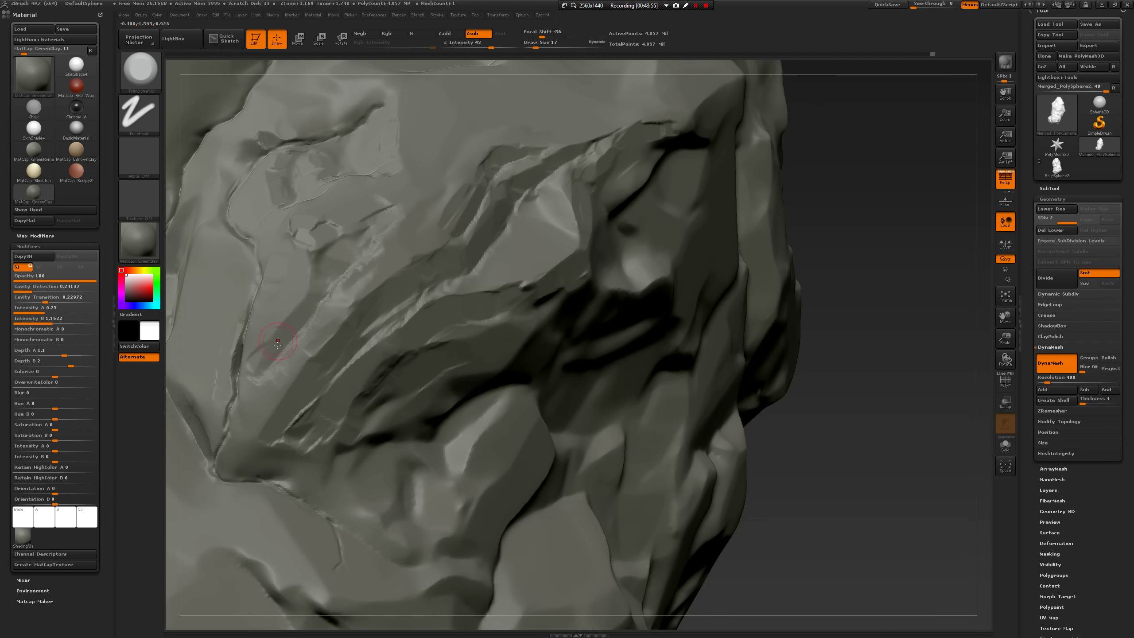
key("b")
key("h")
key("p")
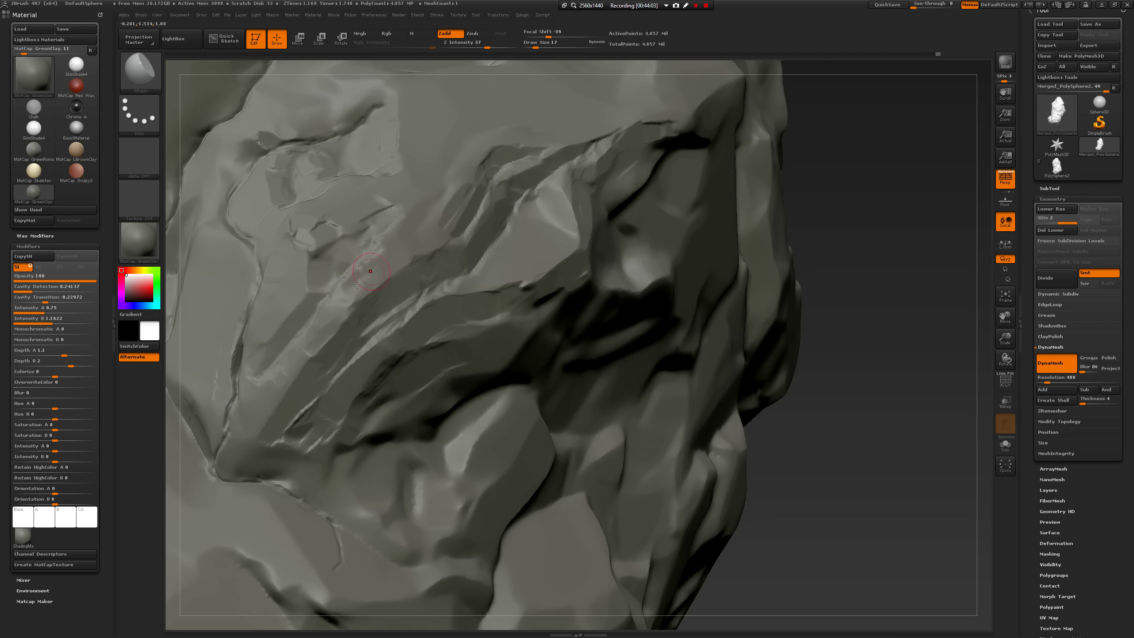
left_click_drag(357, 285, 335, 334)
Carve parallel diagonal grooves below the ridged hollow with the ClayBuildup brush at a larger draw size, and smooth their lower ends.
key("b")
key("c")
key("b")
left_click_drag(860, 390, 599, 400)
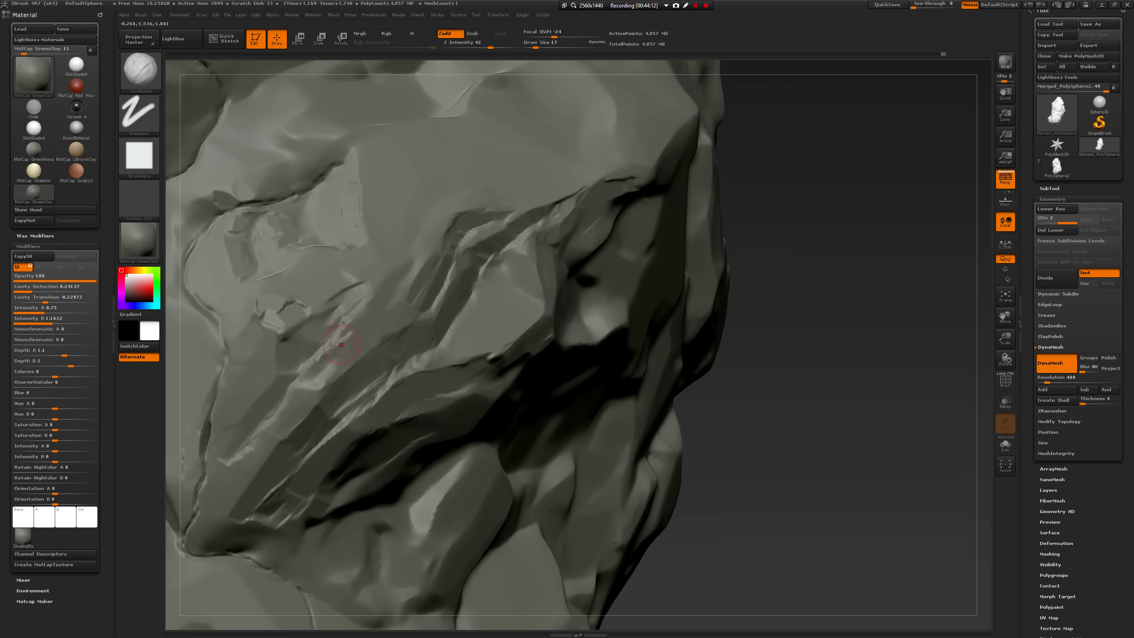
key("space")
left_click(303, 405)
mouse_move(320, 329)
left_mouse_down("alt")
mouse_move(282, 366)
mouse_move(285, 386)
mouse_move(346, 306)
mouse_move(335, 310)
mouse_move(414, 236)
mouse_move(272, 363)
left_mouse_up("alt")
key("space")
left_click(392, 253)
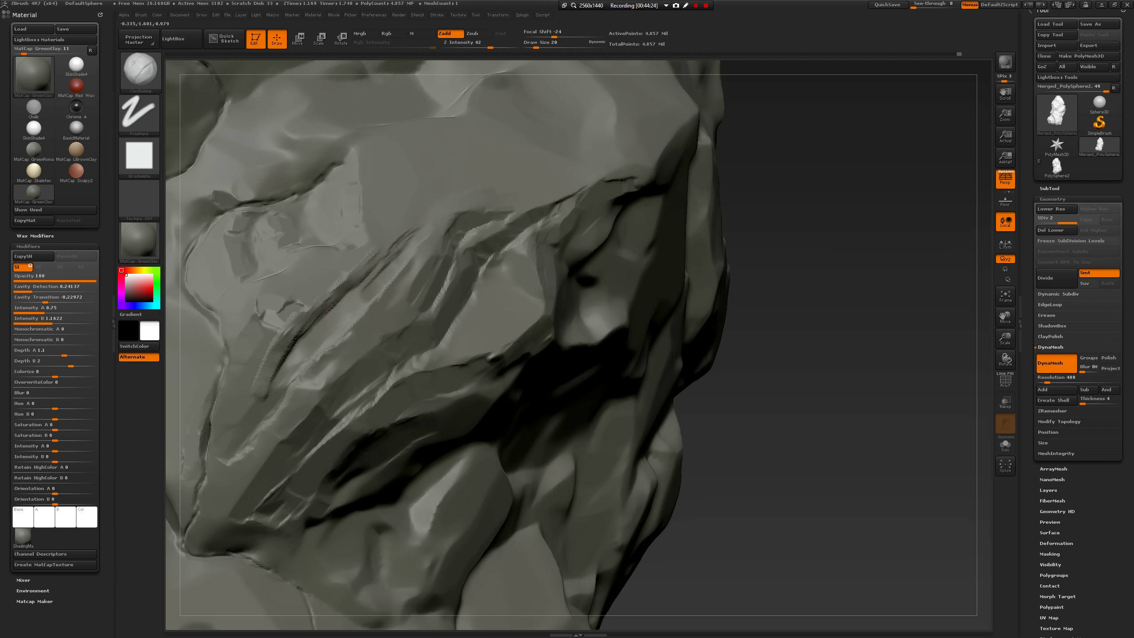
key("shift")
mouse_move(301, 322)
left_mouse_down("shift")
mouse_move(299, 308)
mouse_move(375, 252)
mouse_move(386, 273)
mouse_move(266, 400)
left_mouse_up("shift")
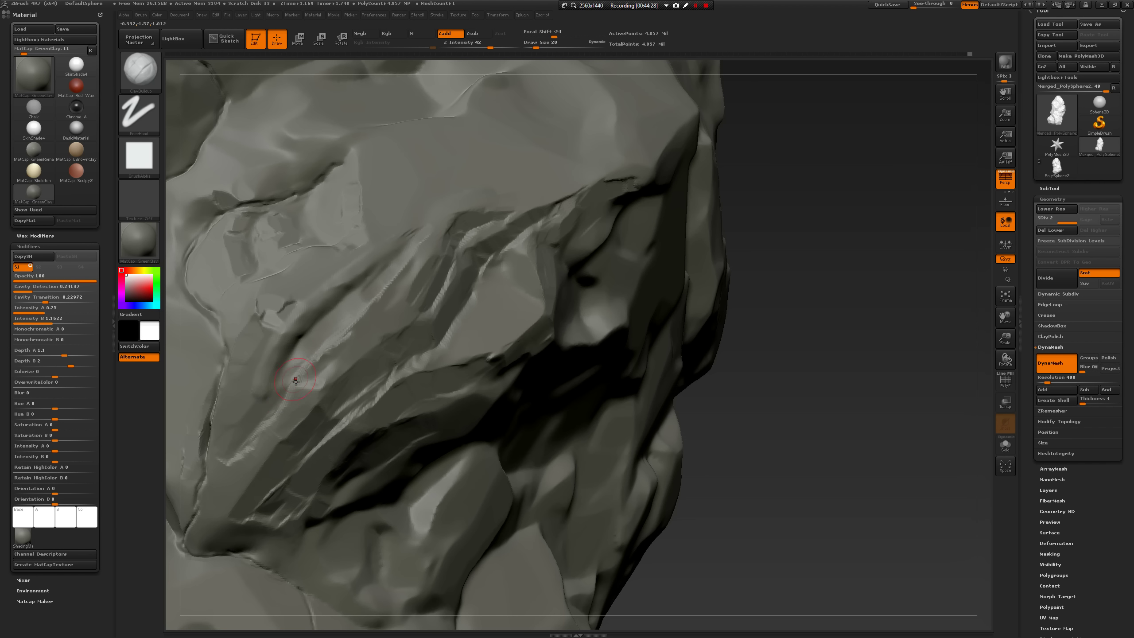
Chip the edges of the new diagonal grooves beside the hollow with the TrimSmoothBorder brush.
key("b")
left_click(246, 593)
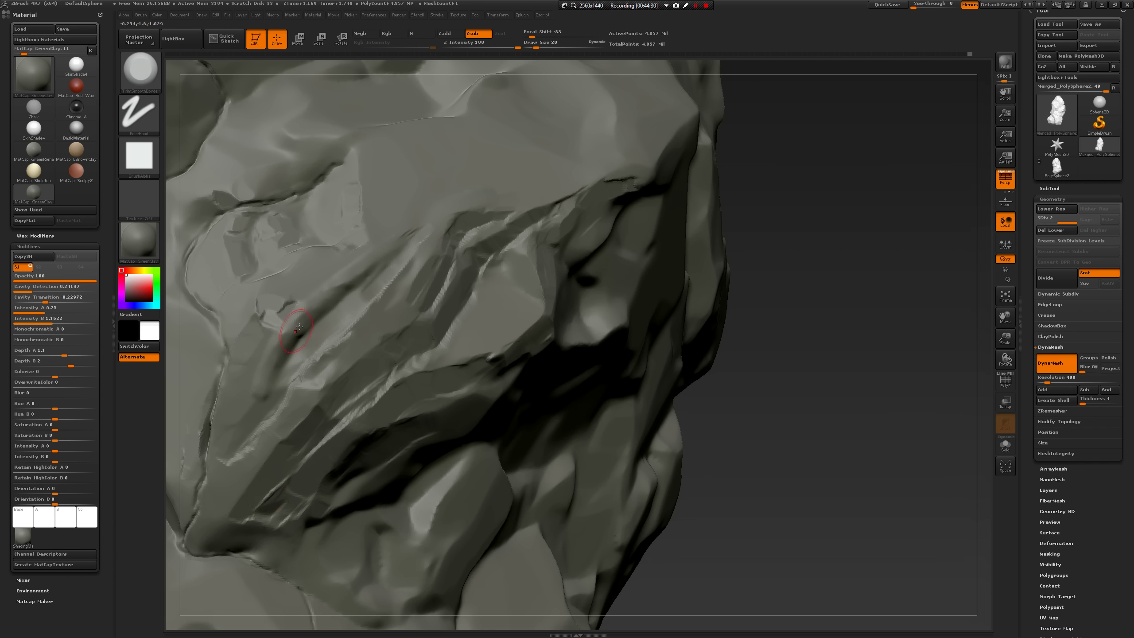
mouse_move(300, 327)
left_mouse_down()
mouse_move(387, 257)
mouse_move(374, 251)
left_mouse_up()
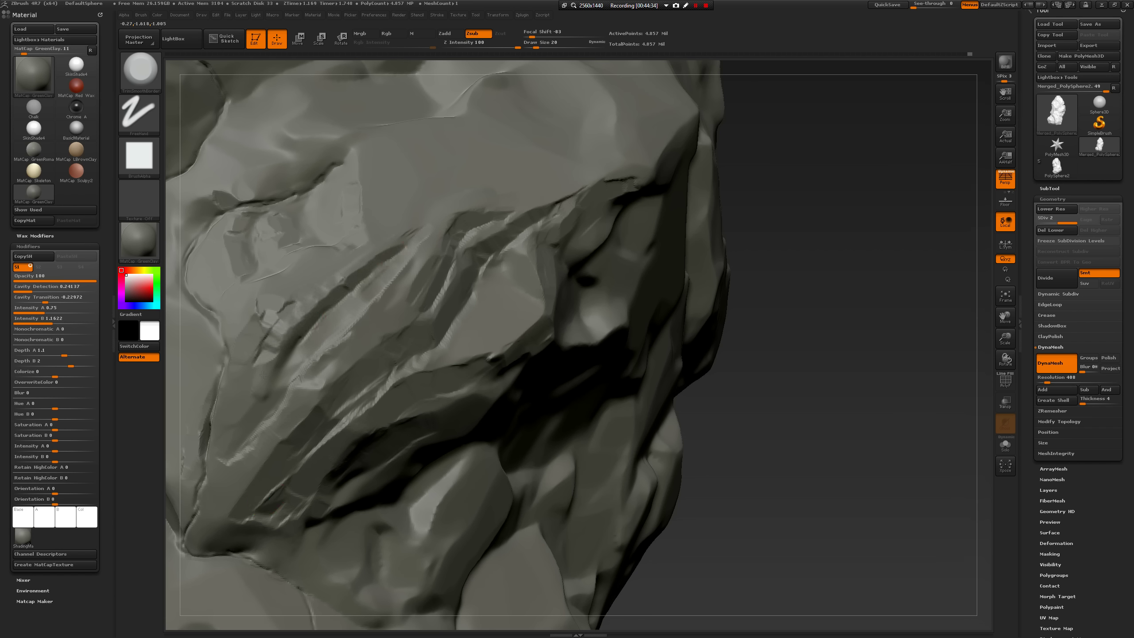
key("ctrl")
key("ctrl")
key("shift")
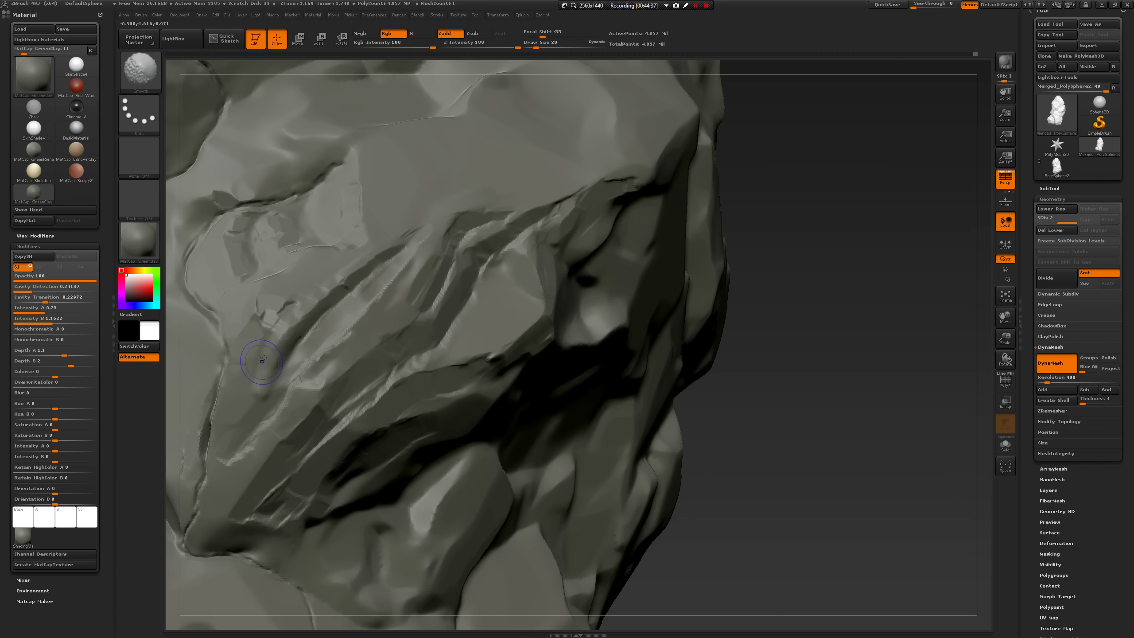
Flatten the lower ends of the diagonal grooves with the hPolish brush.
key("b")
key("h")
key("p")
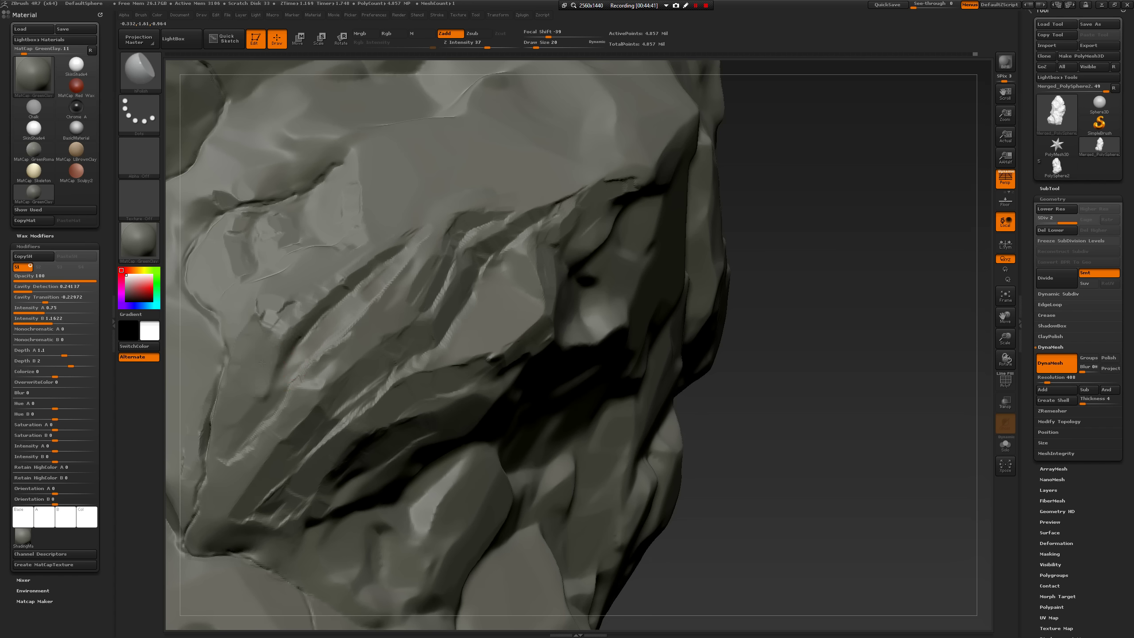
left_click_drag(260, 397, 390, 353)
Chip the rock between the ridged hollow and the diagonal grooves with the TrimSmoothBorder brush at a small draw size.
left_click_drag(820, 328, 412, 328)
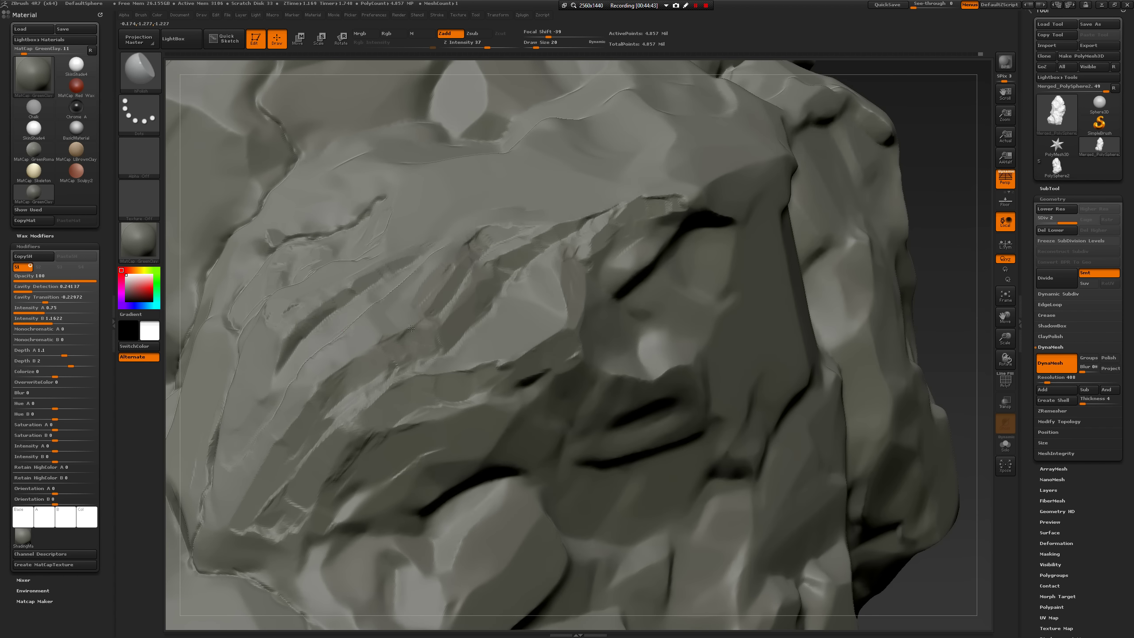
left_click_drag(965, 255, 402, 288)
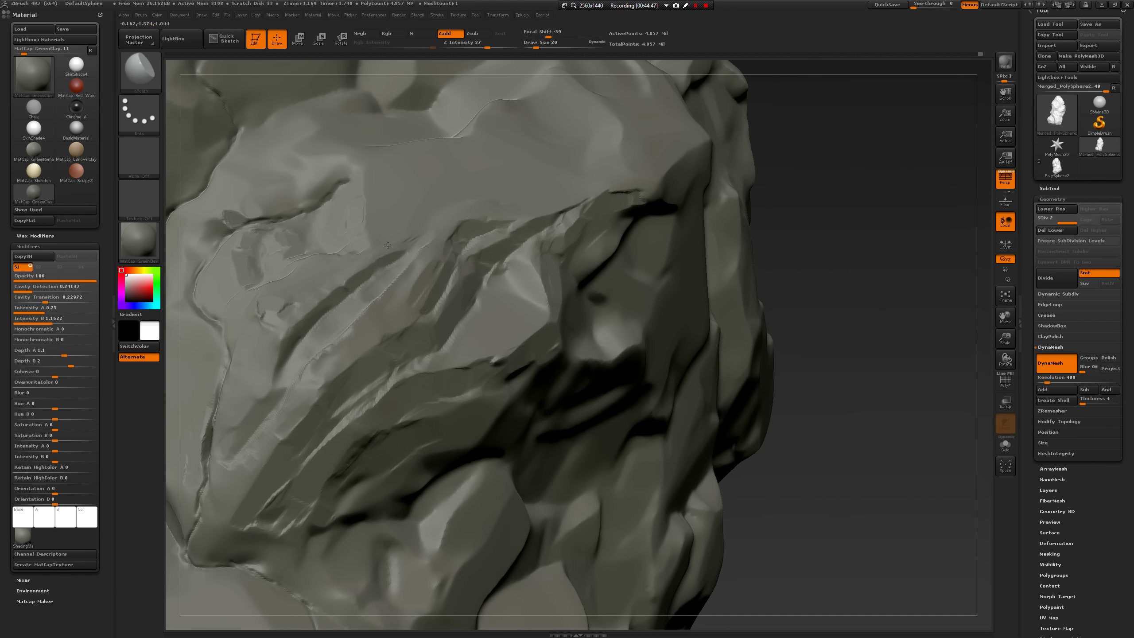
key("b")
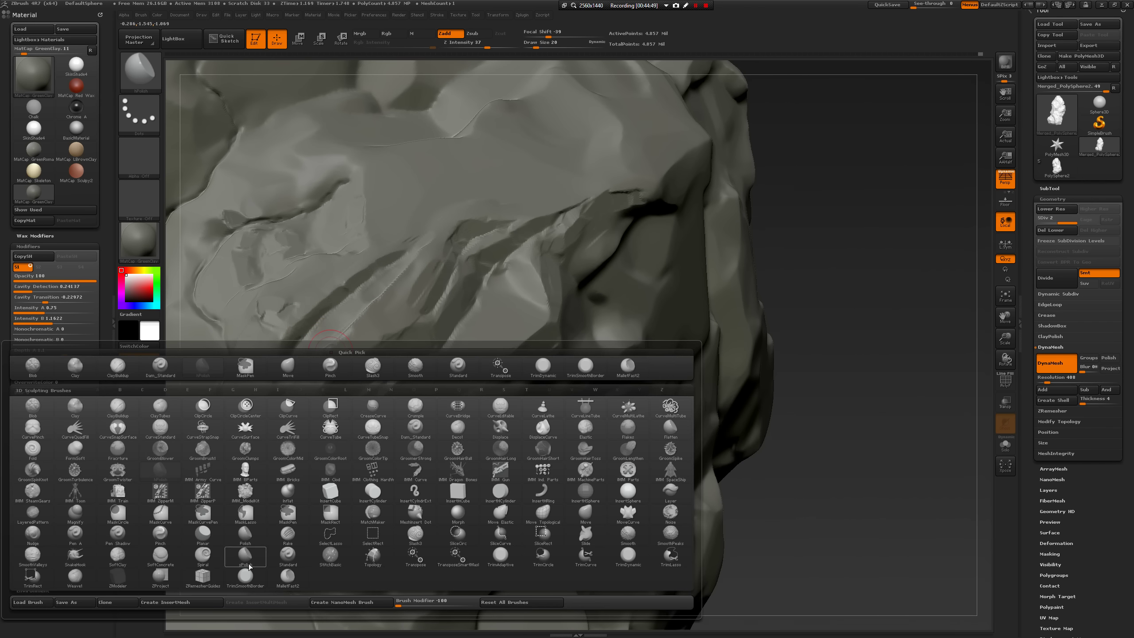
left_click(245, 577)
key("space")
left_click_drag(289, 417, 286, 417)
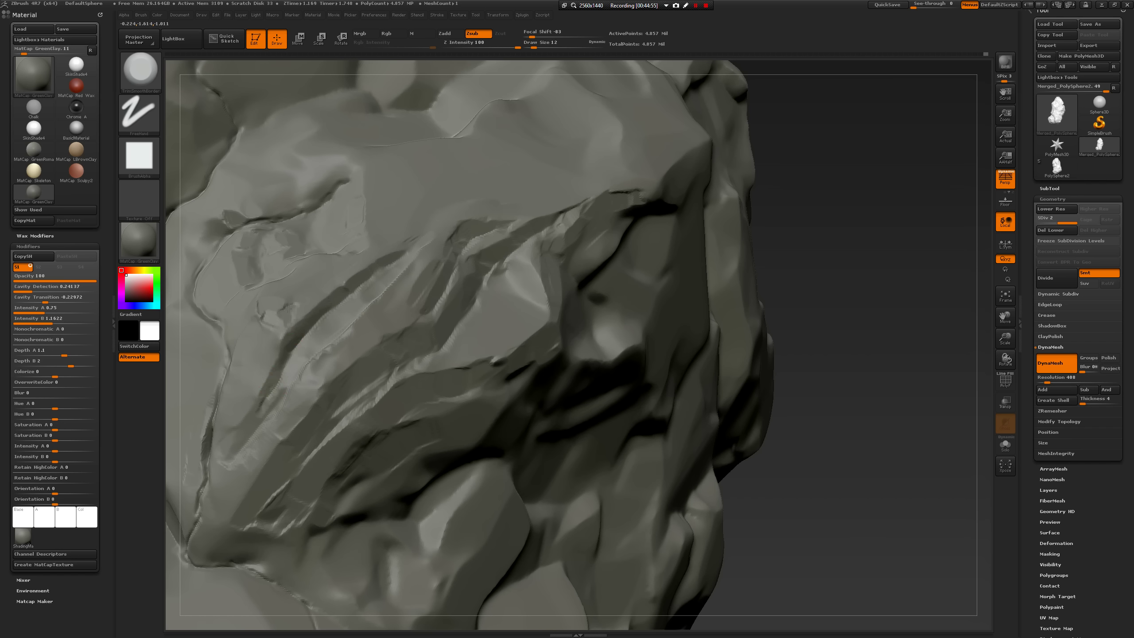
key("s")
left_click_drag(298, 310, 296, 310)
left_click(343, 281)
key("space")
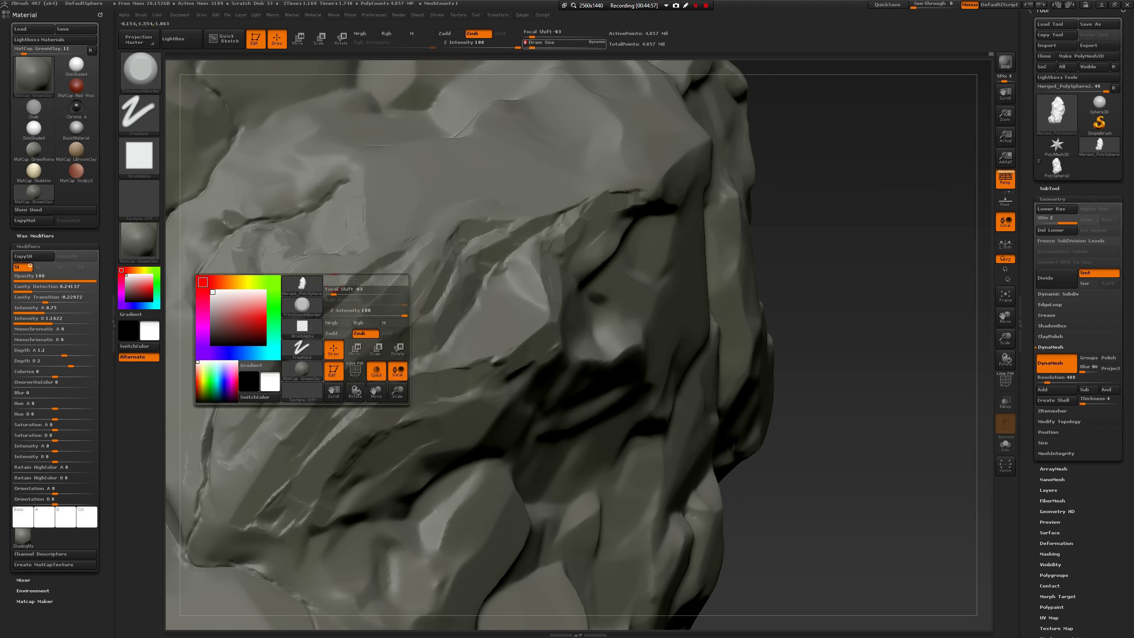
mouse_move(860, 219)
left_mouse_down("alt")
mouse_move(871, 266)
mouse_move(850, 238)
mouse_move(843, 273)
mouse_move(854, 284)
left_mouse_up("alt")
key("]")
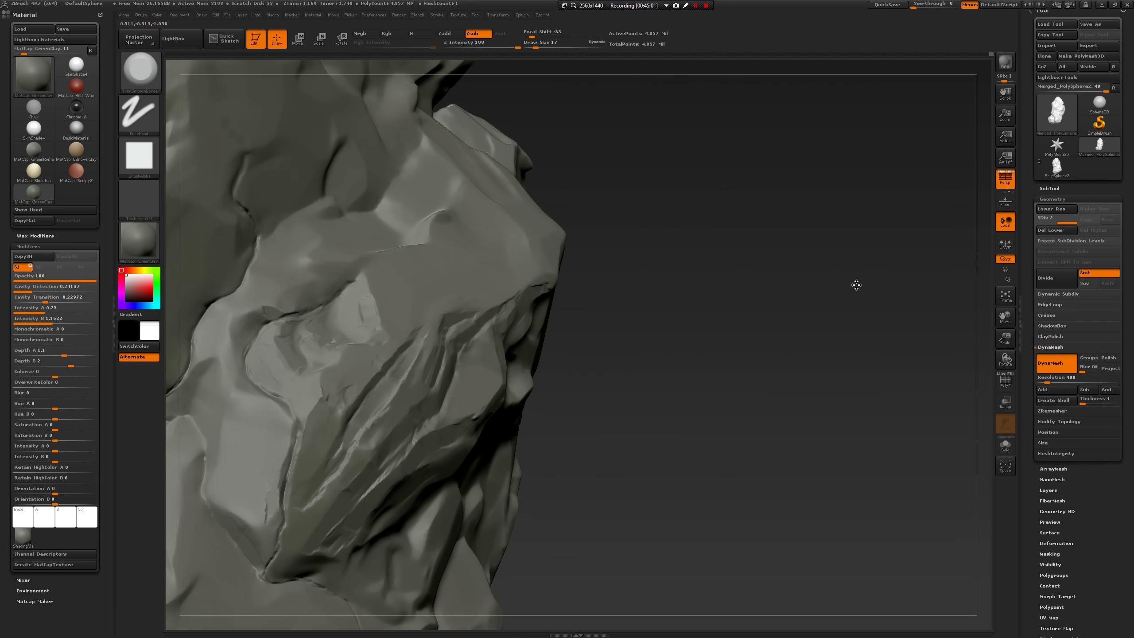
Chip the outer rim of the crack around the ridged hollow with the TrimSmoothBorder brush, adjusting its draw size.
mouse_move(331, 374)
left_mouse_down()
mouse_move(319, 335)
mouse_move(237, 322)
left_mouse_up()
key("space")
key("space")
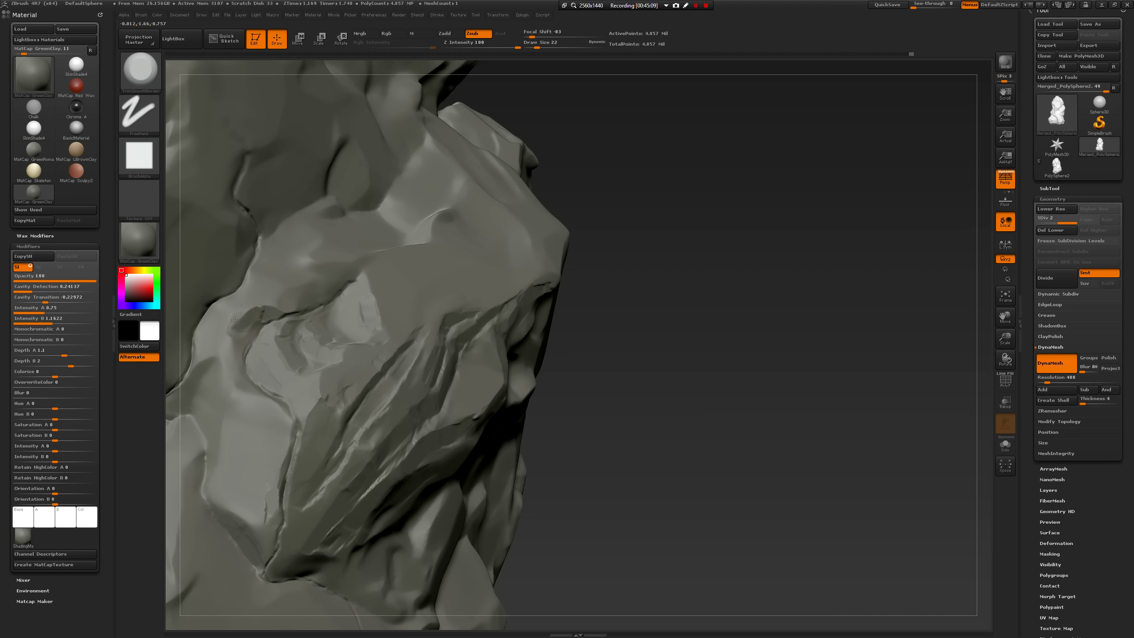
key("space")
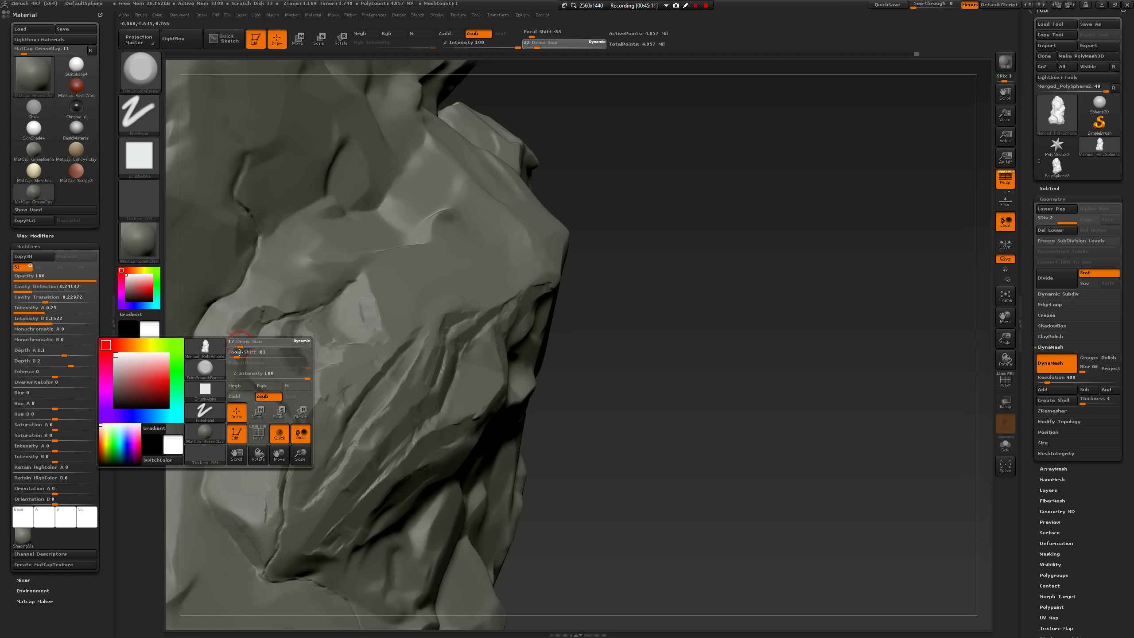
left_click_drag(240, 352, 234, 353)
key("space")
mouse_move(225, 392)
left_mouse_down()
mouse_move(249, 395)
mouse_move(237, 361)
left_mouse_up()
key("space")
key("space")
key("space")
Chip the crack edges running down from the hollow and the adjoining slanted face, raising the draw size to 16.
mouse_move(673, 362)
left_mouse_down()
mouse_move(727, 337)
mouse_move(624, 376)
left_mouse_up()
key("space")
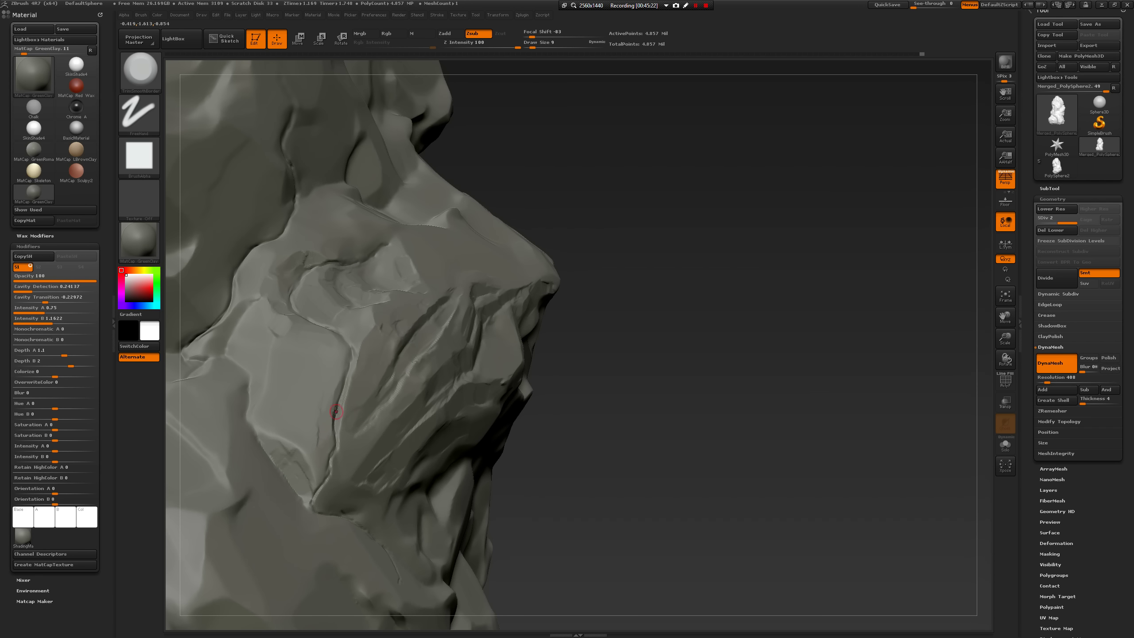
key("space")
left_click_drag(330, 418, 328, 430)
key("space")
left_click_drag(308, 475, 314, 465)
left_click_drag(676, 458, 634, 442)
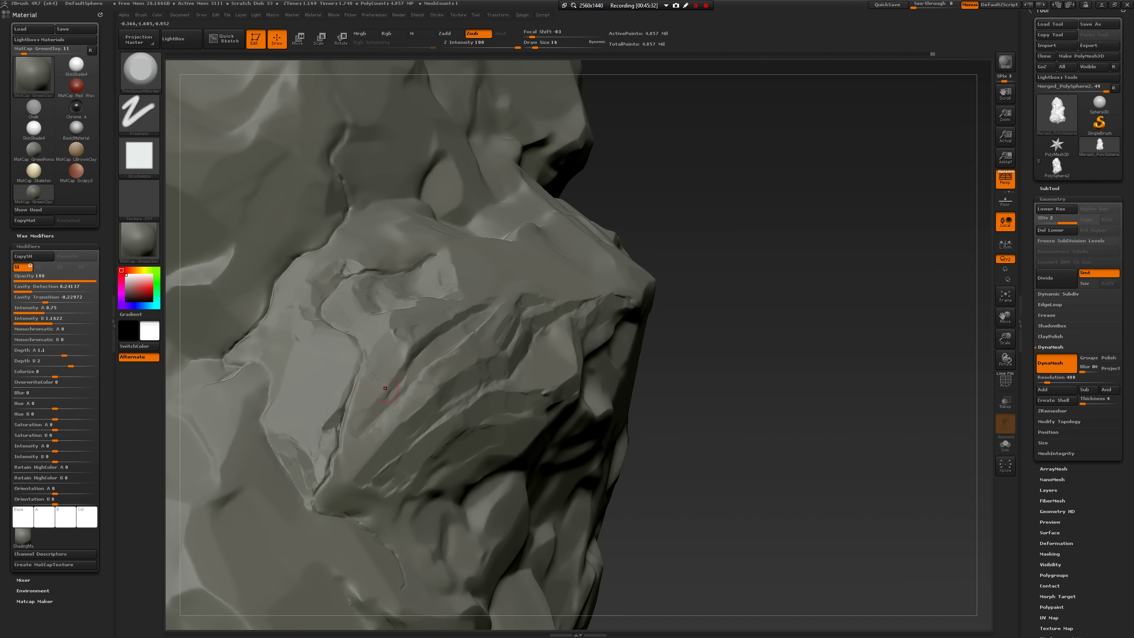
mouse_move(364, 416)
left_mouse_down()
mouse_move(390, 385)
mouse_move(353, 425)
mouse_move(374, 403)
left_mouse_up()
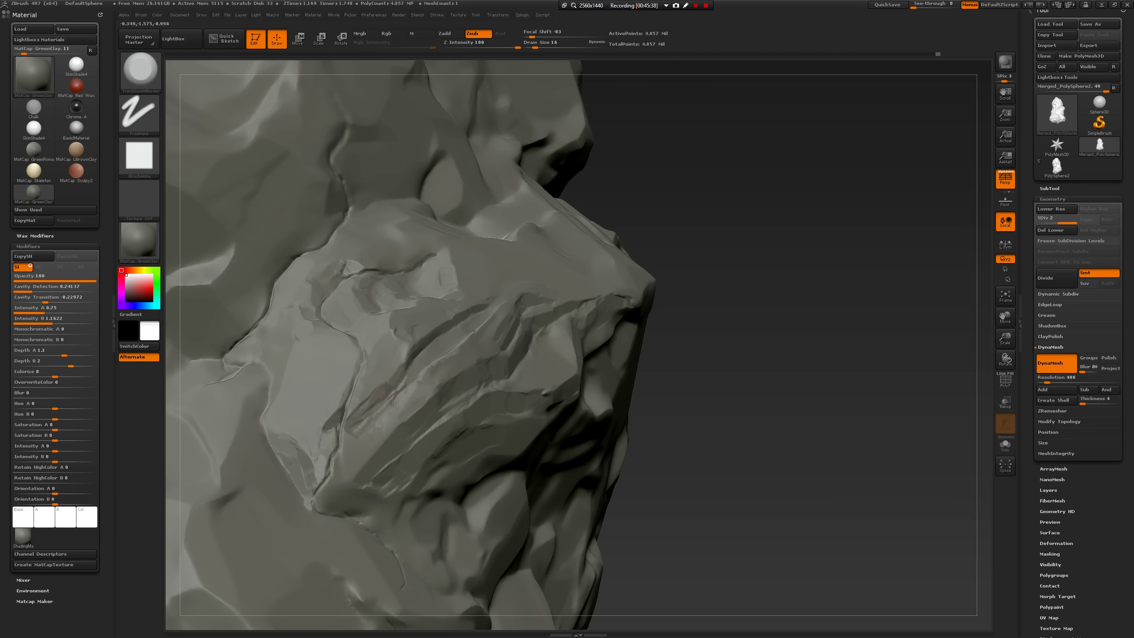
Divide the rock mesh to add one more subdivision level.
mouse_move(710, 394)
left_mouse_down()
mouse_move(699, 355)
mouse_move(719, 383)
mouse_move(702, 296)
mouse_move(676, 382)
mouse_move(876, 348)
mouse_move(873, 372)
mouse_move(876, 352)
mouse_move(827, 349)
left_mouse_up()
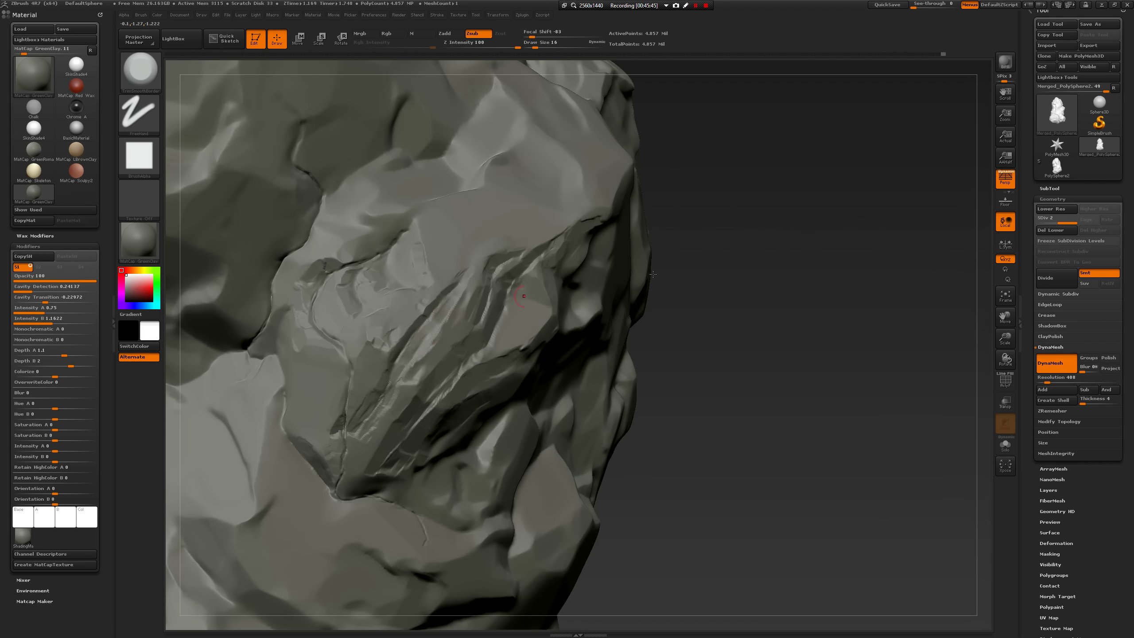
left_click_drag(909, 308, 947, 304)
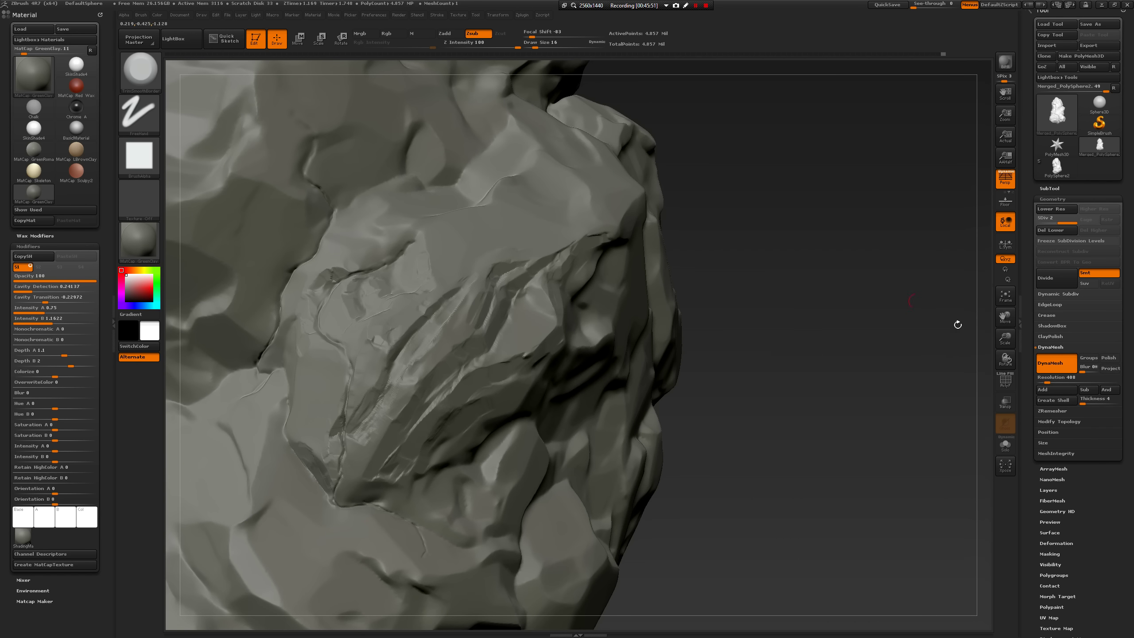
left_click_drag(827, 362, 855, 375)
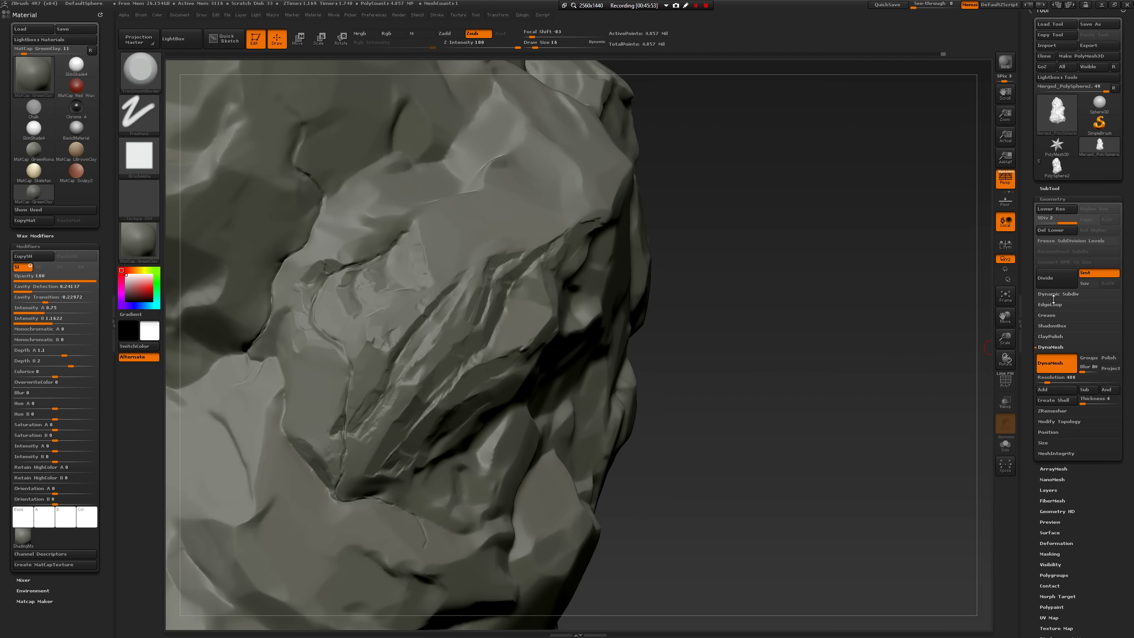
left_click(1062, 282)
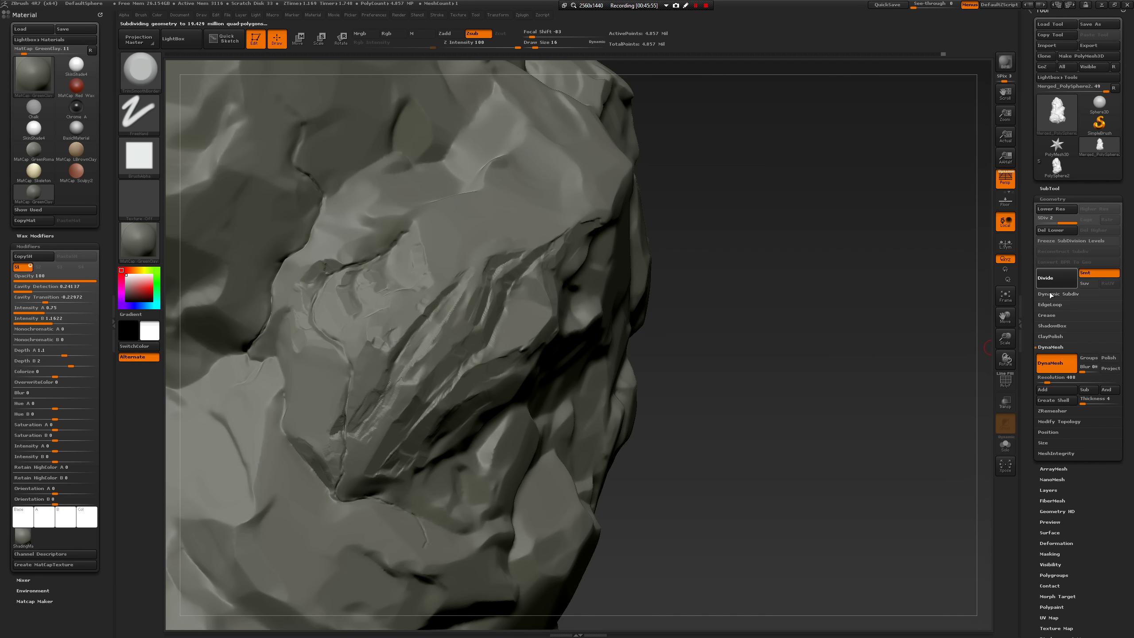
Chip the lower part of the diagonal grooves with the TrimSmoothBorder brush at draw size 21.
left_click_drag(839, 336, 527, 392)
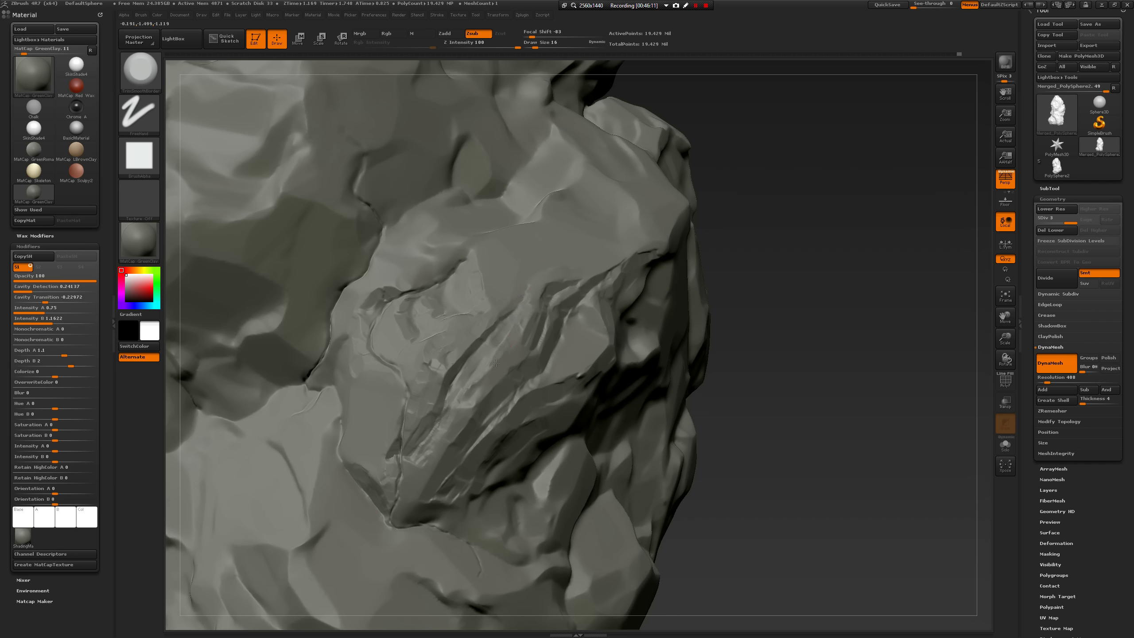
left_click_drag(771, 353, 475, 383)
left_click_drag(210, 383, 521, 394)
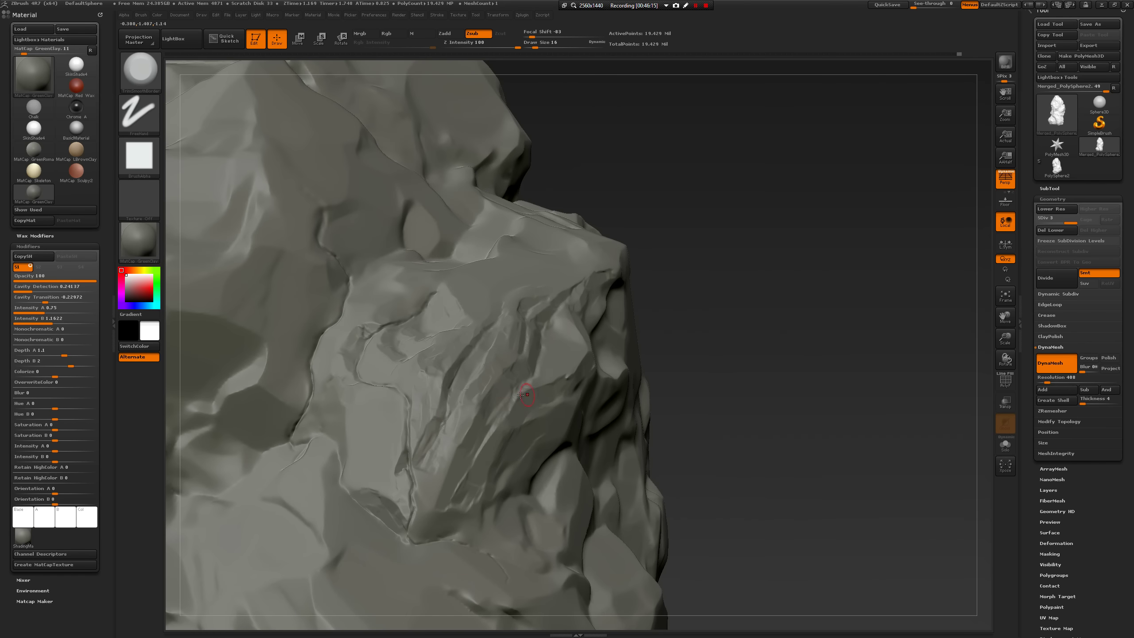
key("space")
left_click_drag(472, 424, 455, 462)
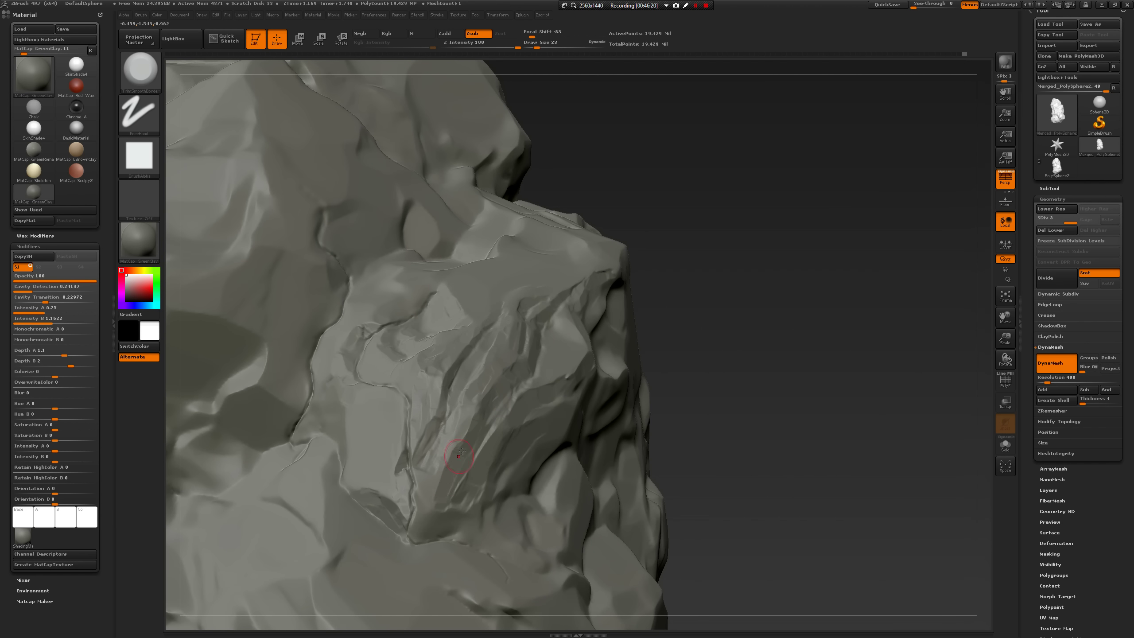
Select the hPolish brush for working on the face of the diagonal grooves.
left_click_drag(732, 375, 519, 390)
key("ctrl")
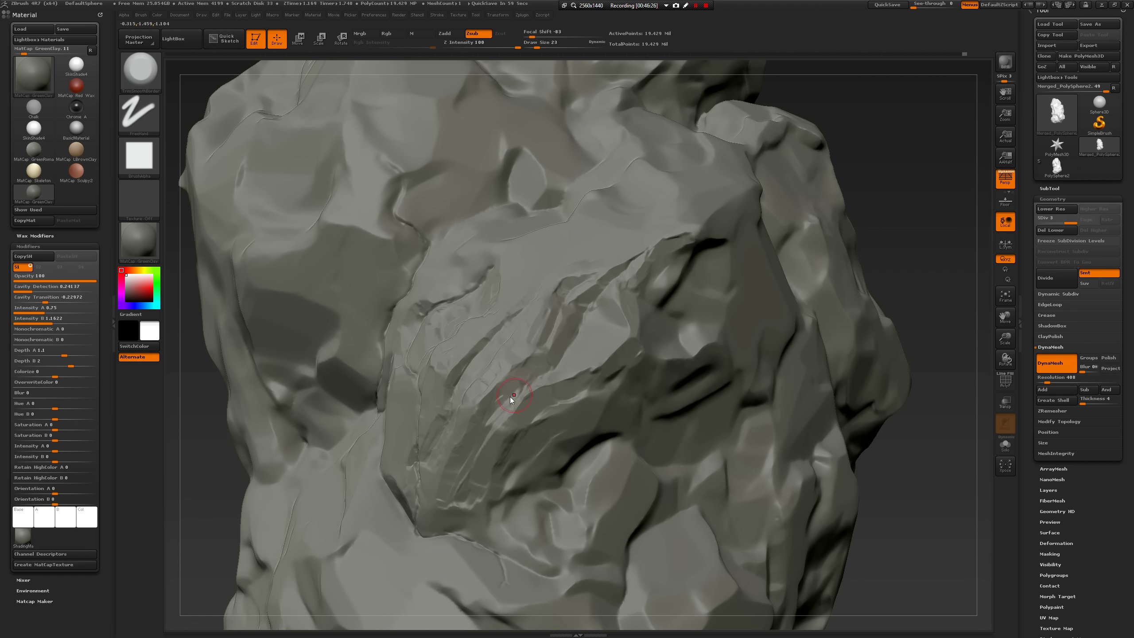
key("b")
key("h")
key("p")
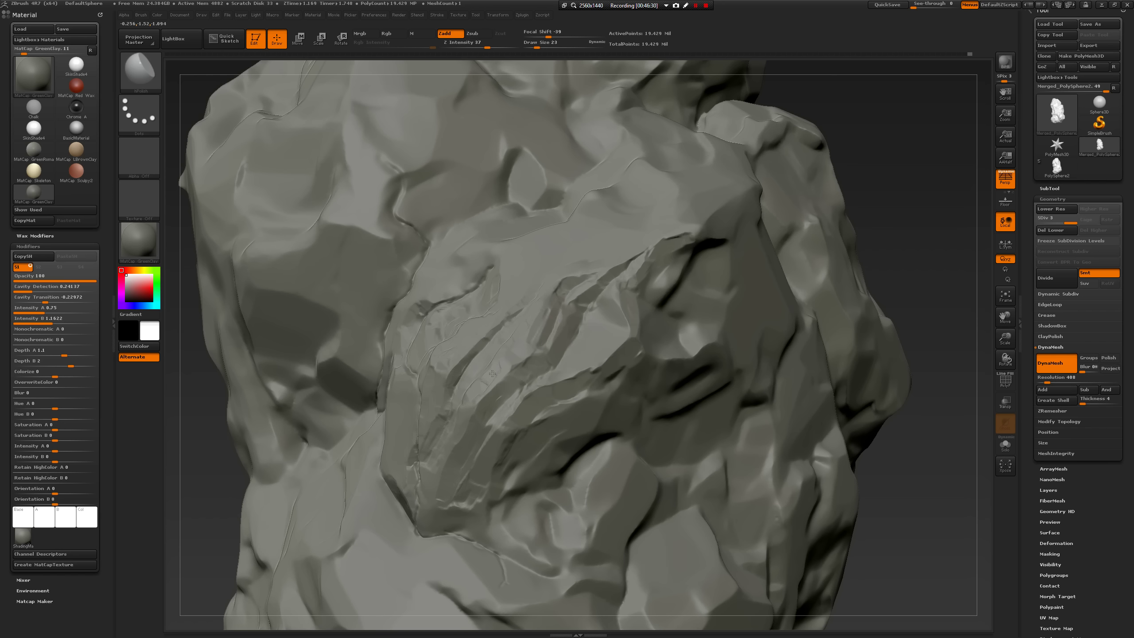
Save the tool as Merged_PolySphere2 in a new Desktop folder named Tut Stone.
left_click(1099, 23)
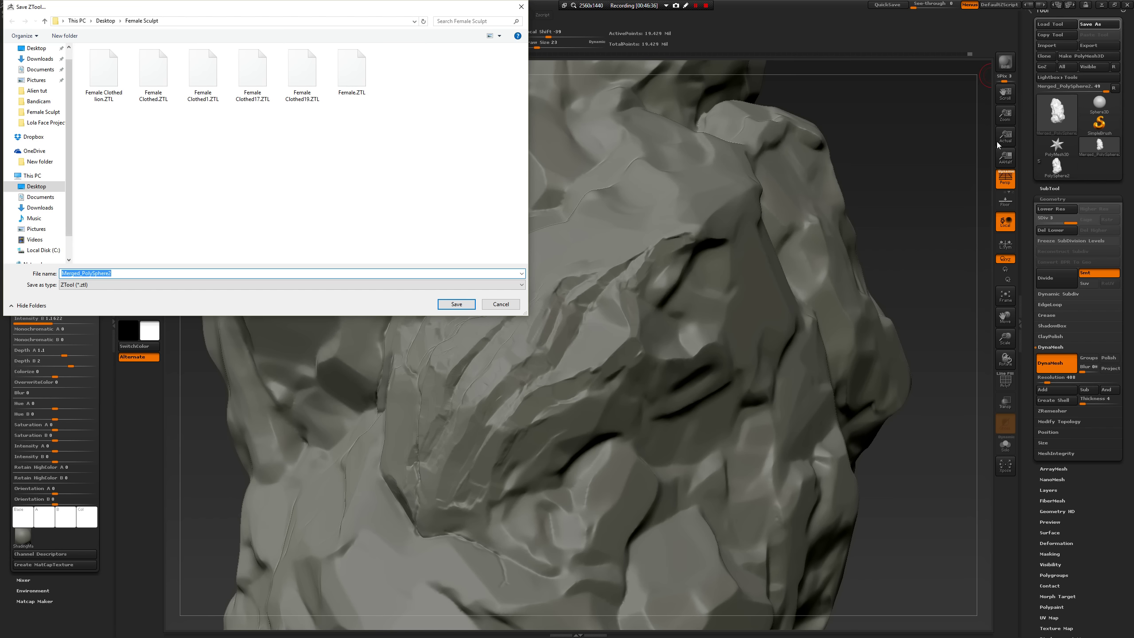
left_click(106, 20)
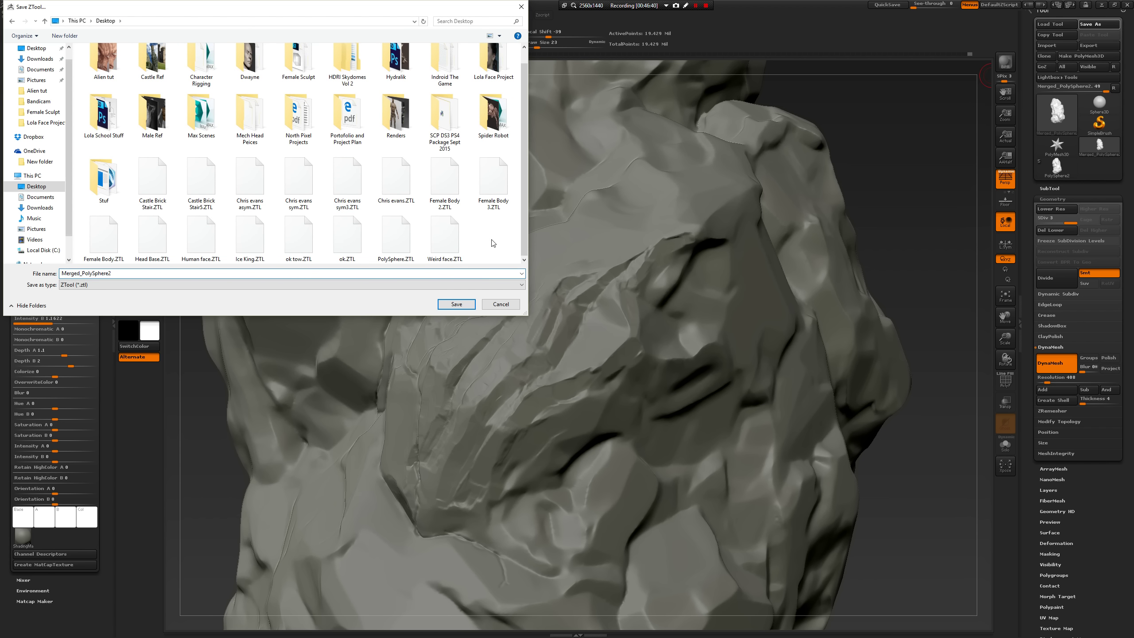
right_click(398, 240)
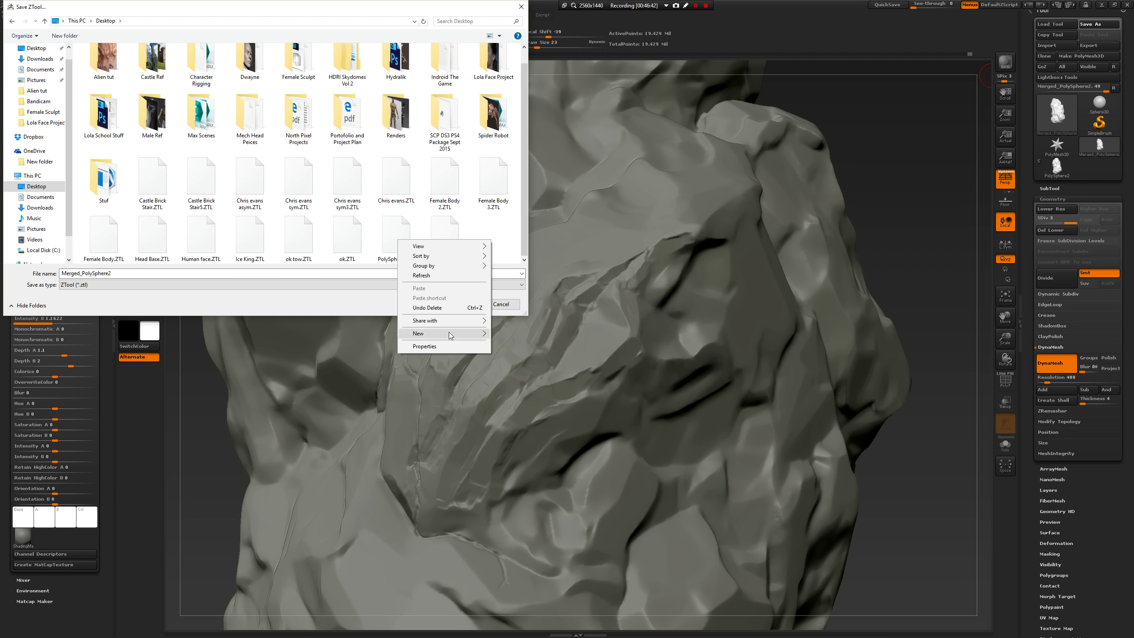
mouse_move(450, 335)
left_click(377, 333)
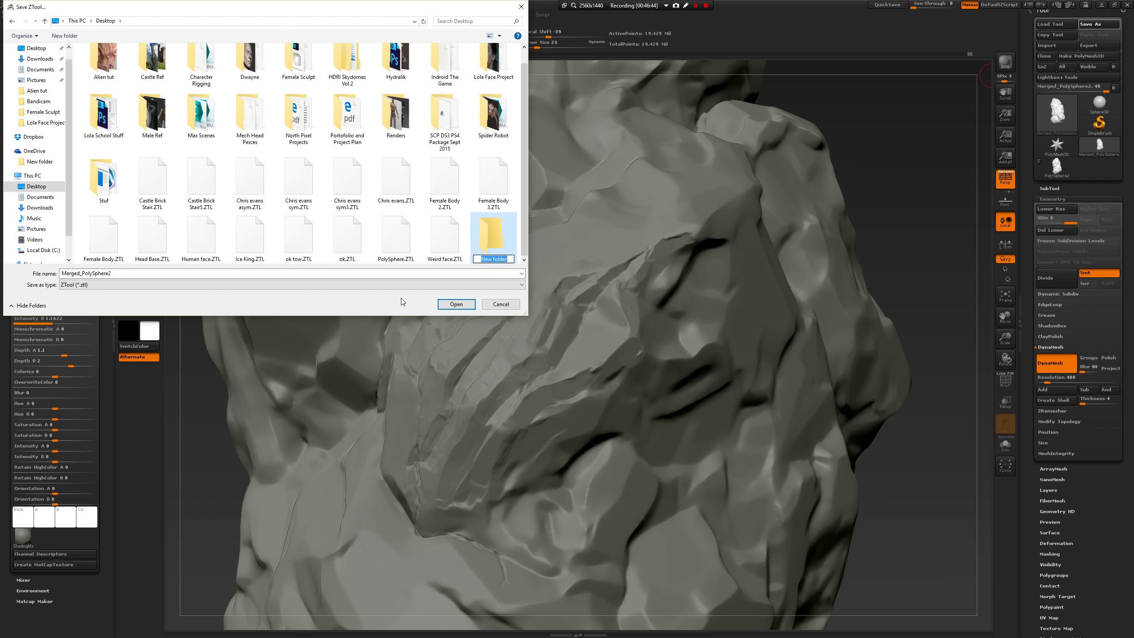
type("Tut Stone")
key("Return")
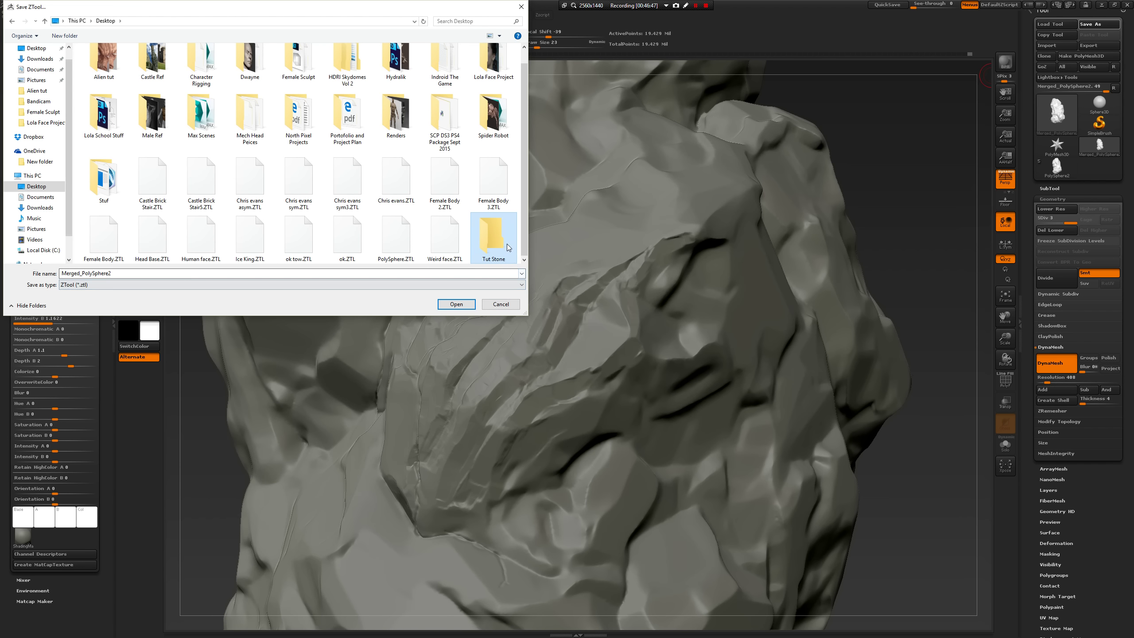
double_click(477, 215)
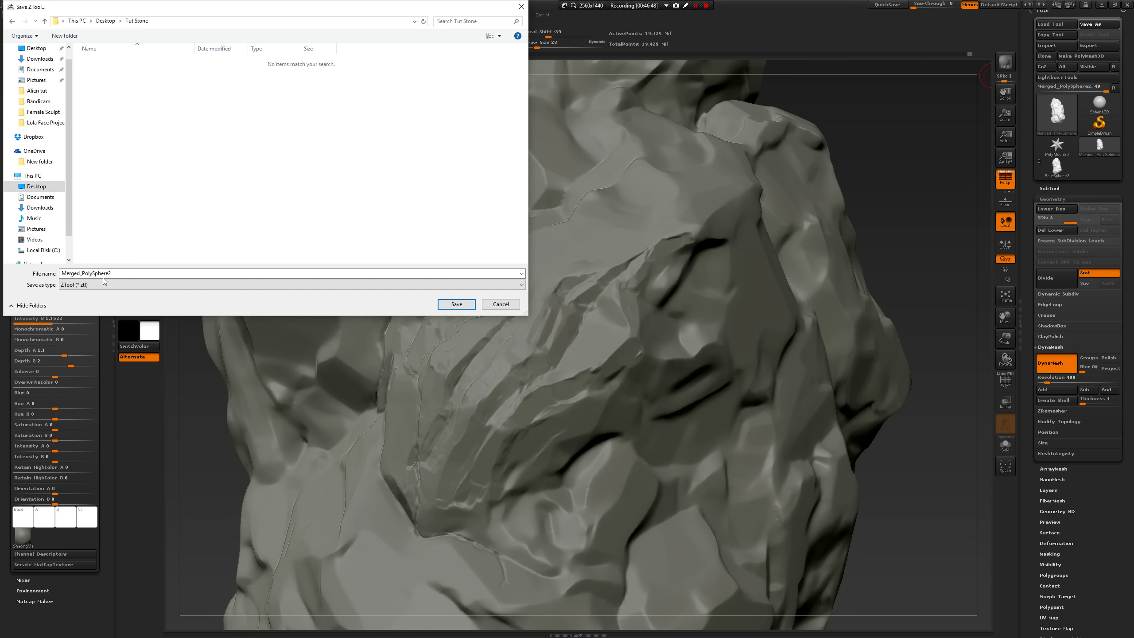
left_click(456, 305)
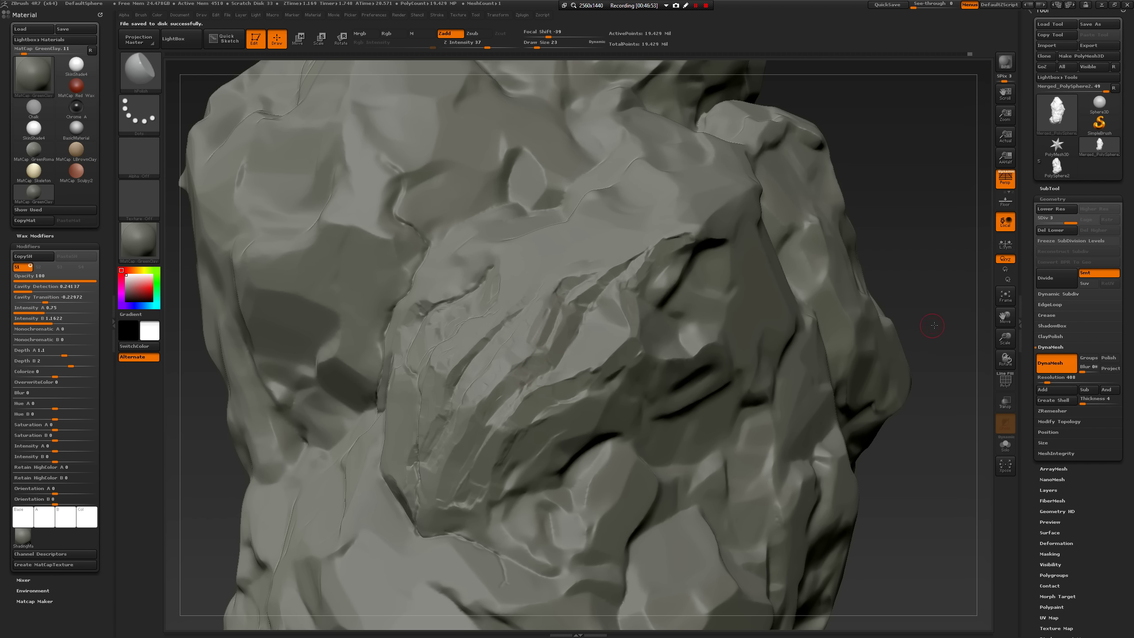
Polish the rough ridges between the hollow and the diagonal grooves with the hPolish brush at draw size 14.
left_click_drag(934, 325, 931, 323)
right_click_drag(659, 359, 654, 344)
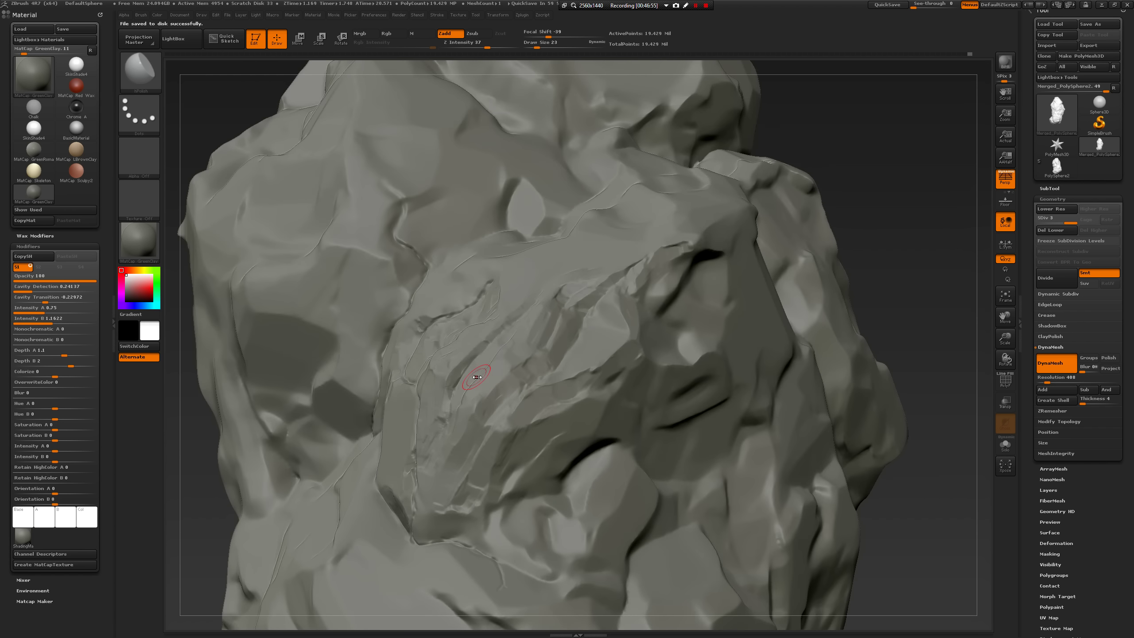
right_click(478, 375)
key("shift")
key("space")
left_click_drag(463, 367, 458, 369)
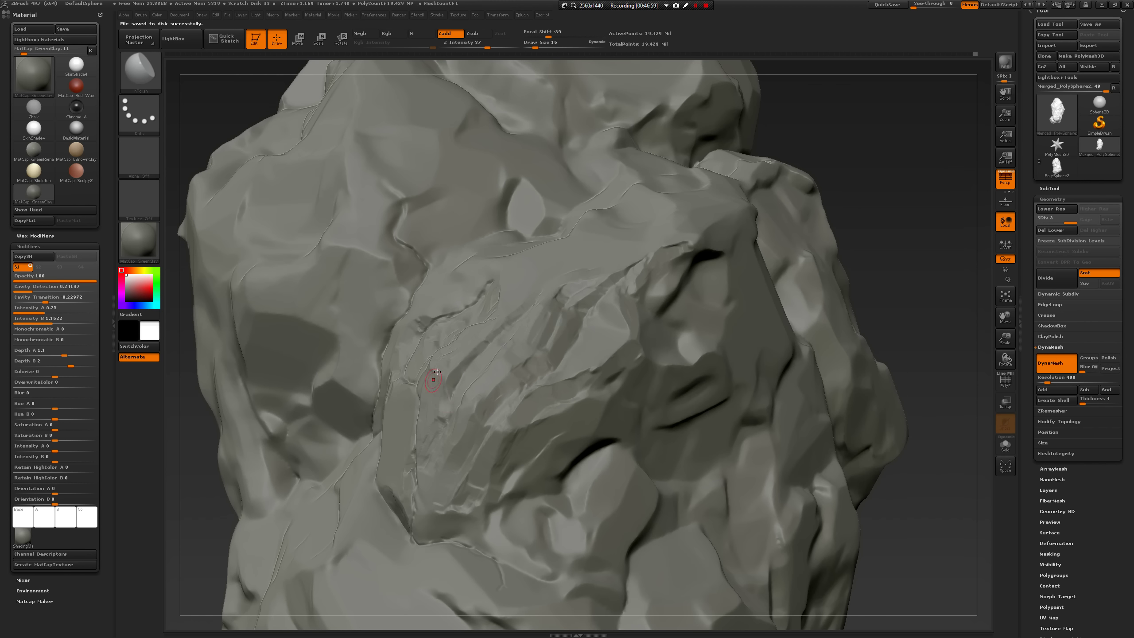
Carve into the upper ends of the diagonal grooves with the ClayBuildup brush at draw size 20 and smooth the strokes.
key("b")
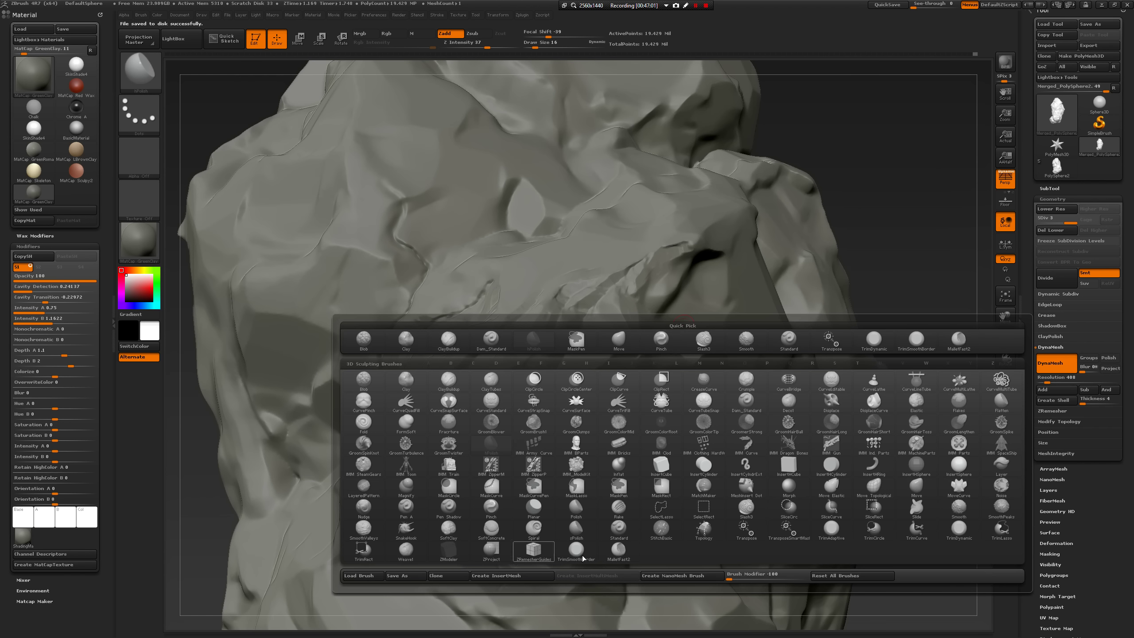
left_click(635, 523)
mouse_move(899, 271)
left_mouse_down()
mouse_move(817, 268)
mouse_move(929, 286)
left_mouse_up()
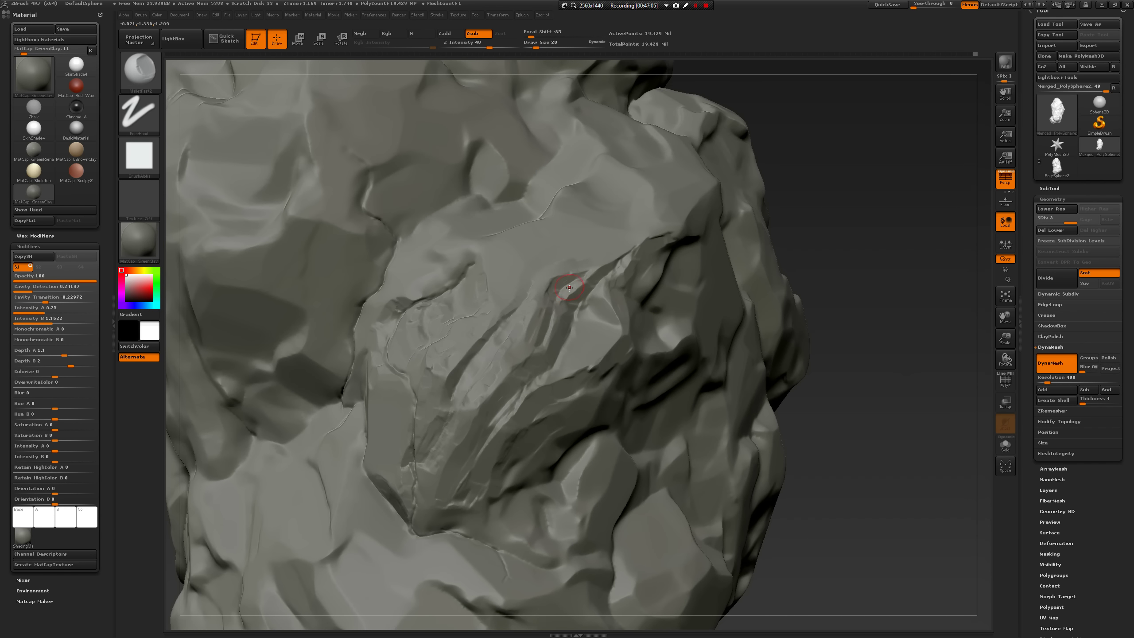
mouse_move(569, 287)
left_mouse_down()
mouse_move(550, 280)
mouse_move(518, 302)
mouse_move(550, 268)
left_mouse_up()
key("shift")
key("shift")
Carve small chips between the hollow and the diagonal grooves with the ClayBuildup brush at draw size 20, undoing a stray stroke.
mouse_move(889, 340)
left_mouse_down("alt")
mouse_move(877, 317)
mouse_move(865, 379)
mouse_move(861, 347)
mouse_move(851, 347)
mouse_move(887, 480)
left_mouse_up("alt")
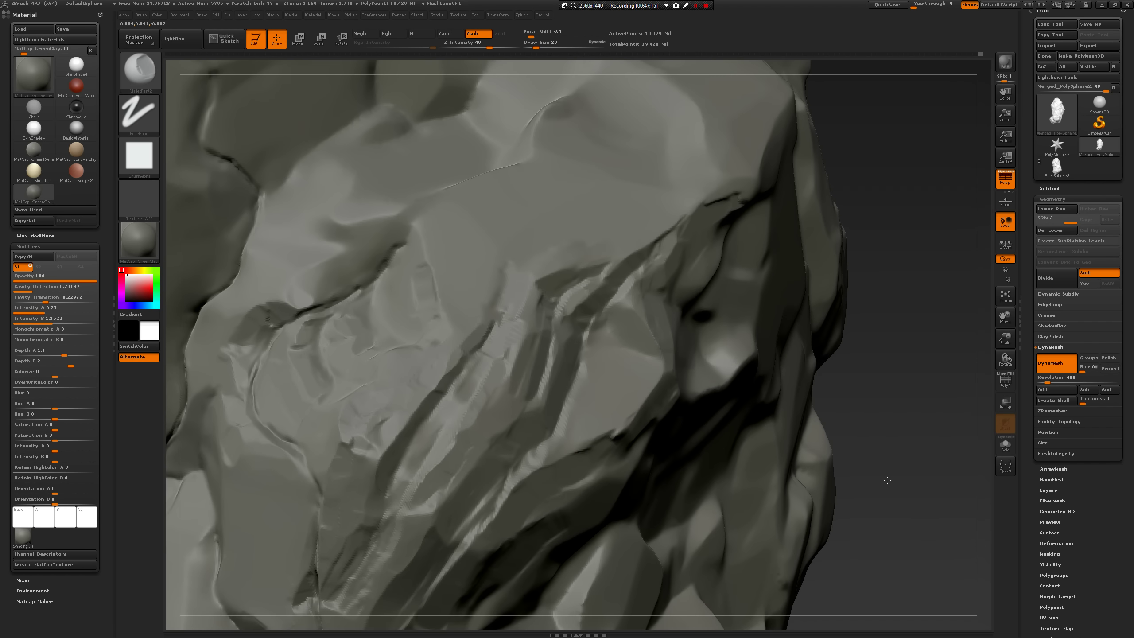
left_click_drag(914, 424, 950, 441)
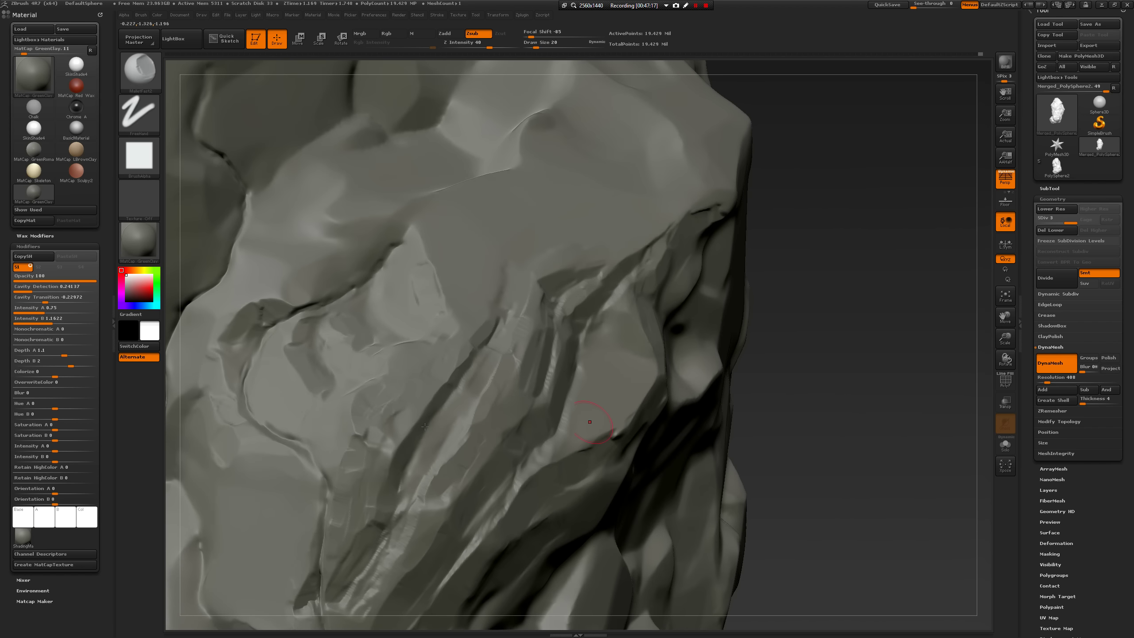
mouse_move(385, 418)
left_mouse_down()
mouse_move(393, 430)
mouse_move(408, 409)
left_mouse_up()
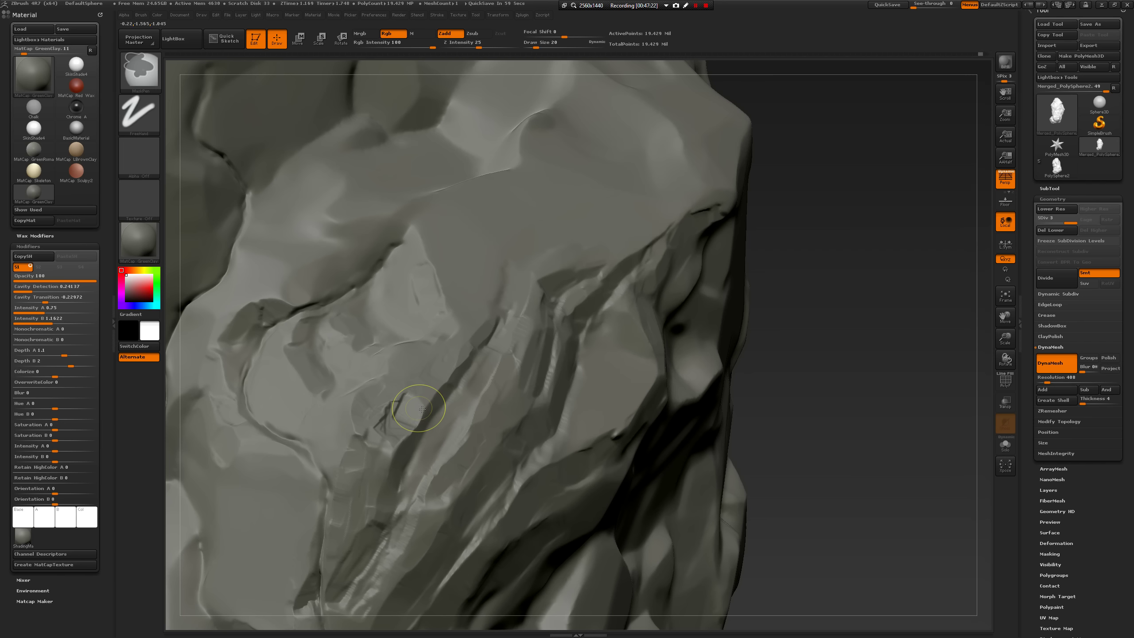
key("ctrl+z")
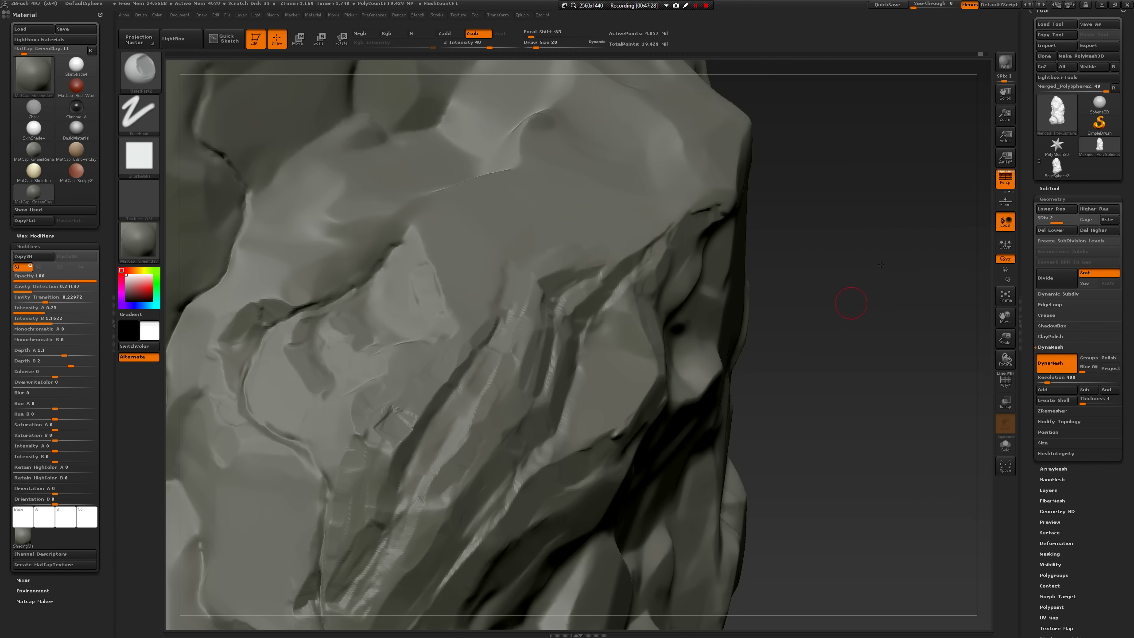
left_click_drag(854, 302, 896, 260, "alt")
key("d")
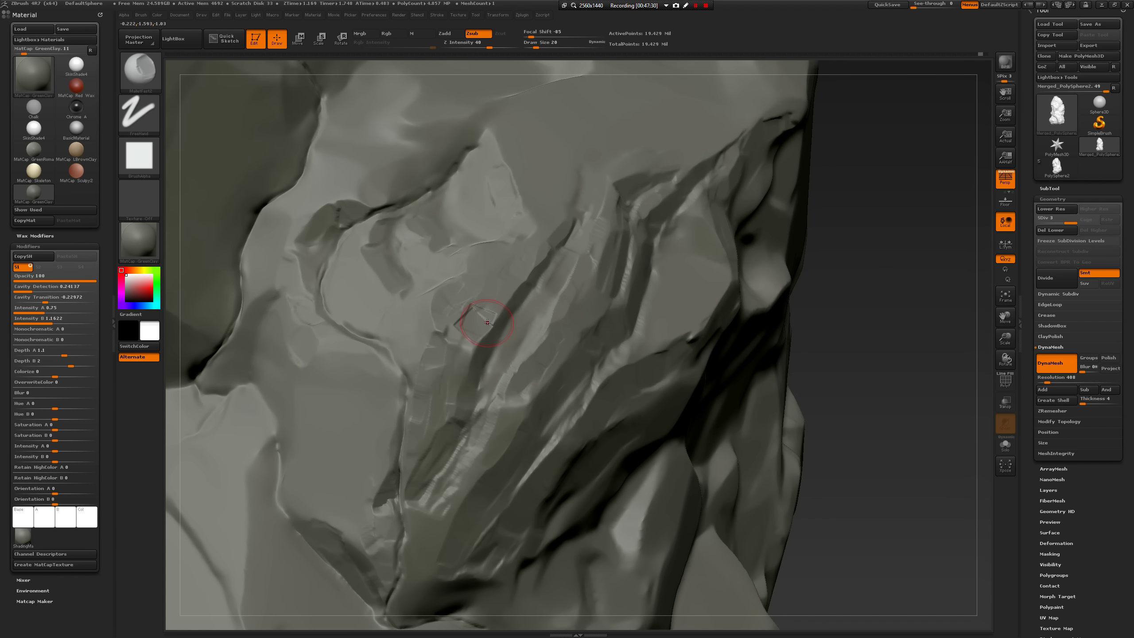
Carve short cracks beside the upper end of the diagonal groove at draw size 14, undoing unwanted strokes.
key("space")
key("ctrl+z")
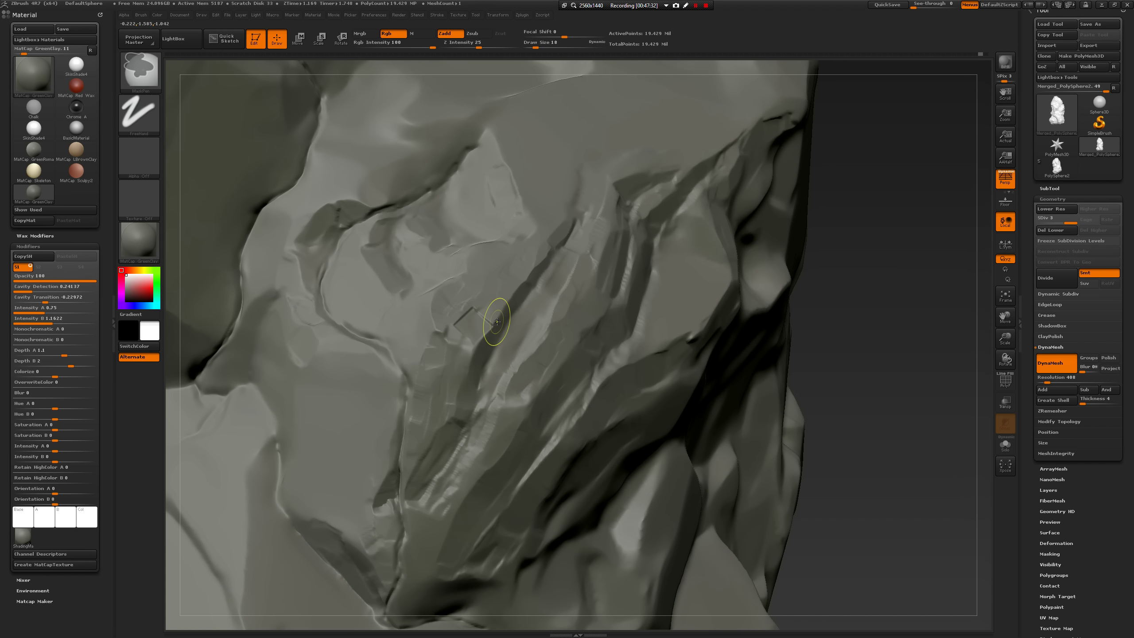
key("space")
mouse_move(497, 324)
left_mouse_down()
mouse_move(464, 359)
mouse_move(455, 334)
left_mouse_up()
key("ctrl+z")
key("ctrl+z")
key("space")
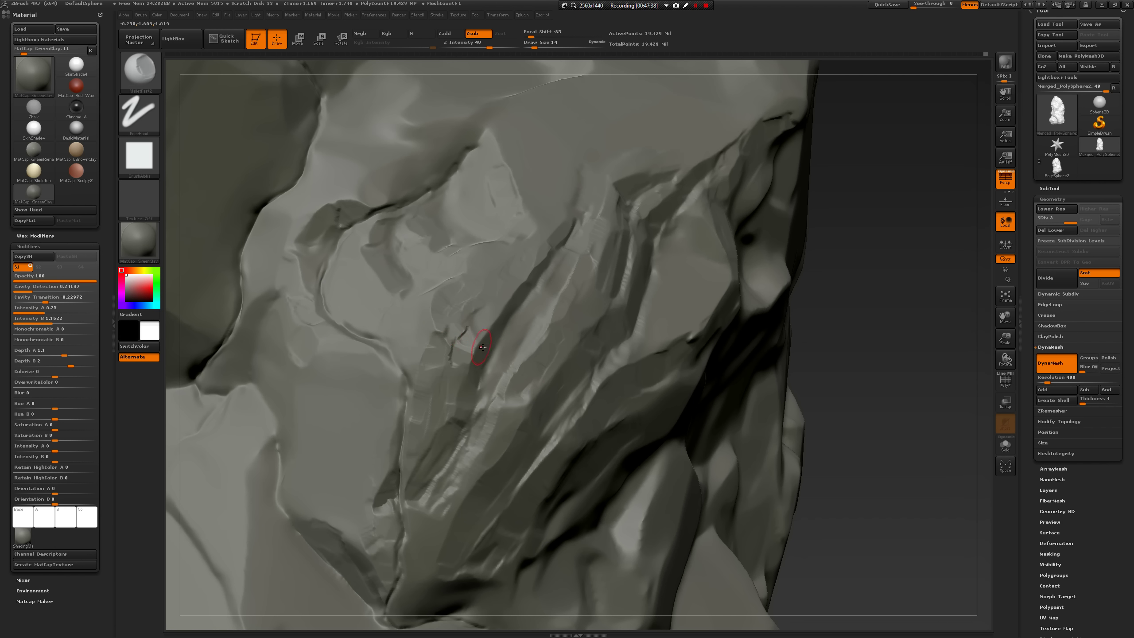
key("ctrl")
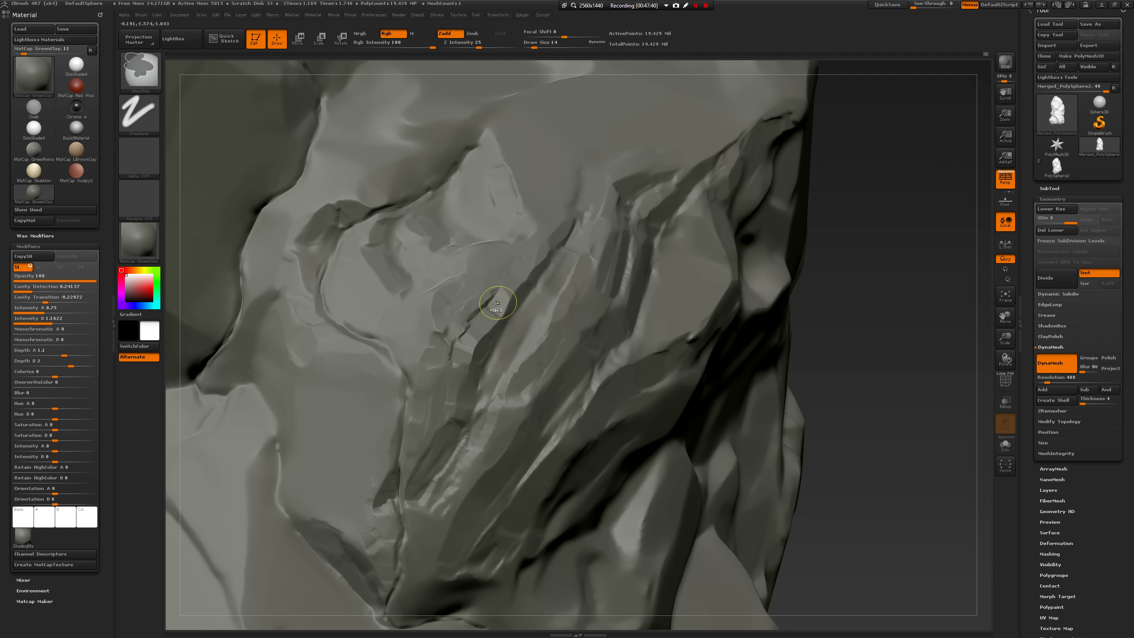
left_click(497, 305, "ctrl")
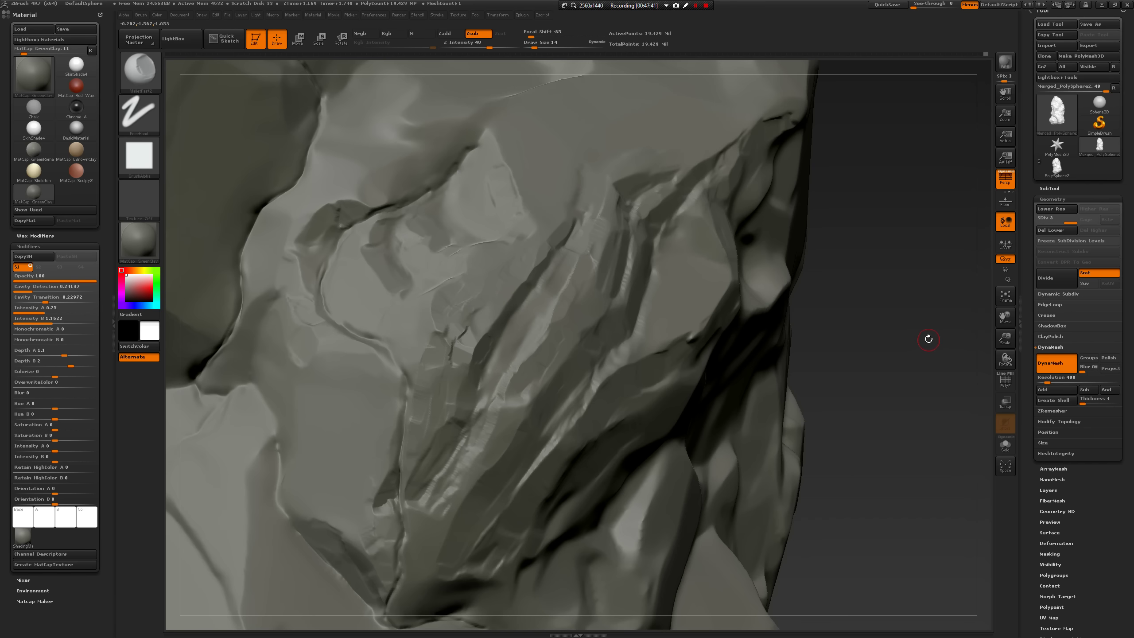
Set the Z intensity to 18 and carve chipped breaks down along the main diagonal groove.
left_click_drag(929, 339, 870, 340)
key("space")
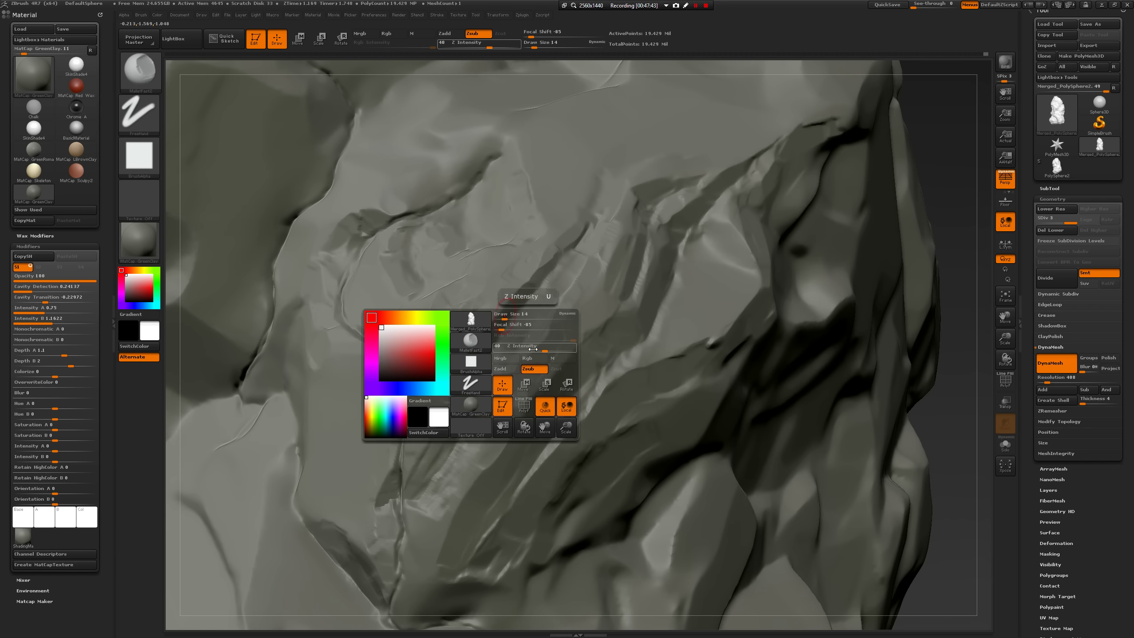
left_click_drag(534, 348, 528, 348)
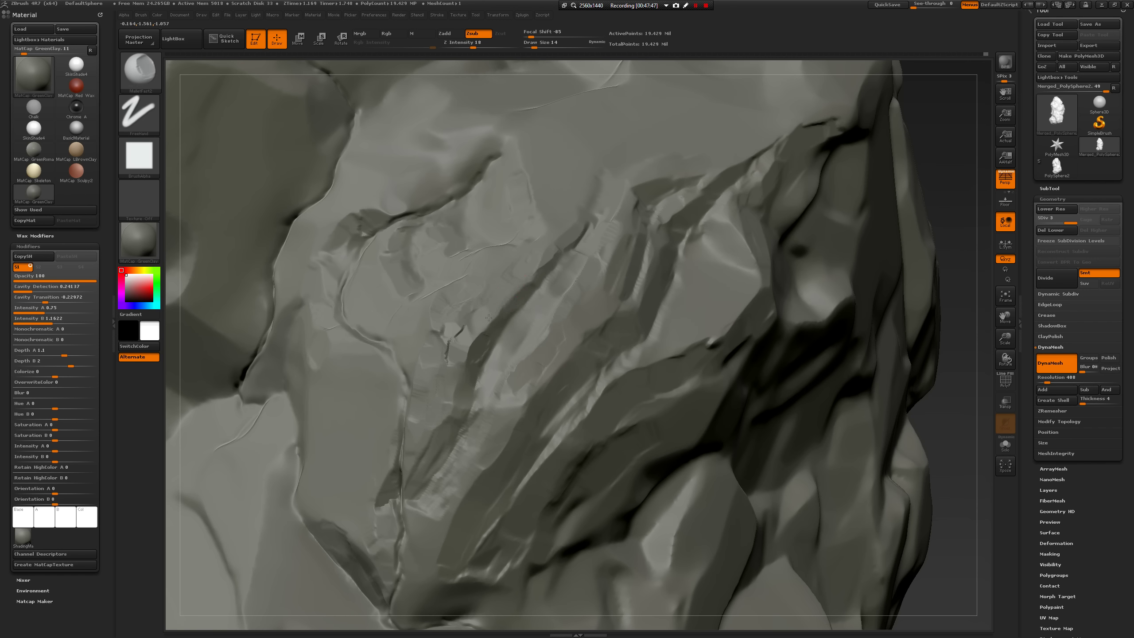
mouse_move(473, 363)
left_mouse_down()
mouse_move(451, 412)
mouse_move(470, 387)
left_mouse_up()
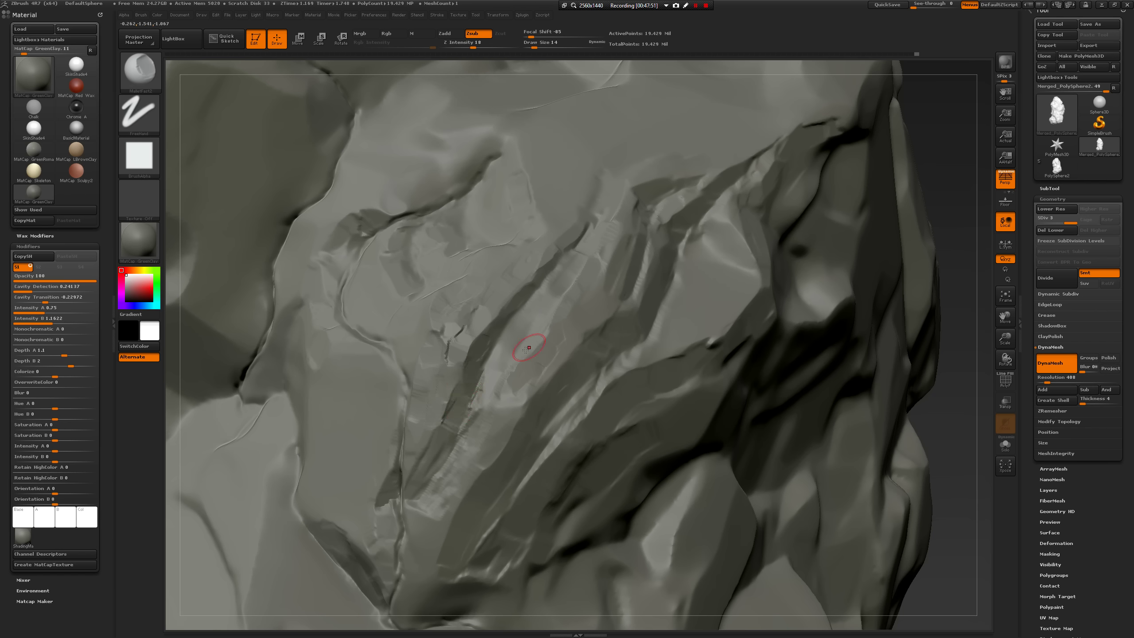
key("ctrl")
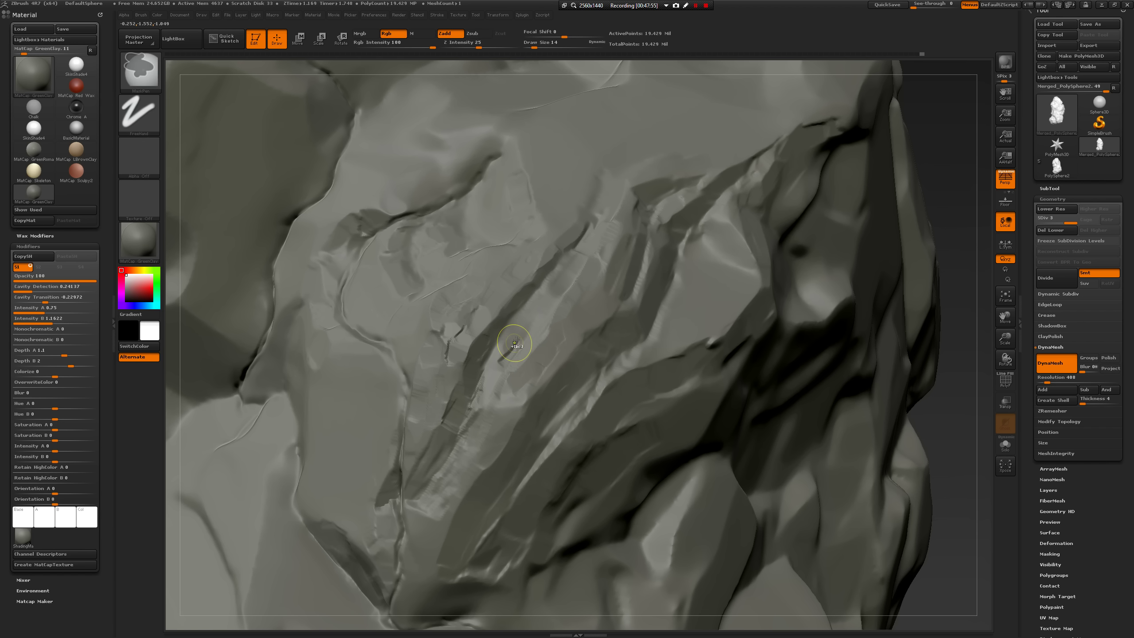
key("ctrl+z")
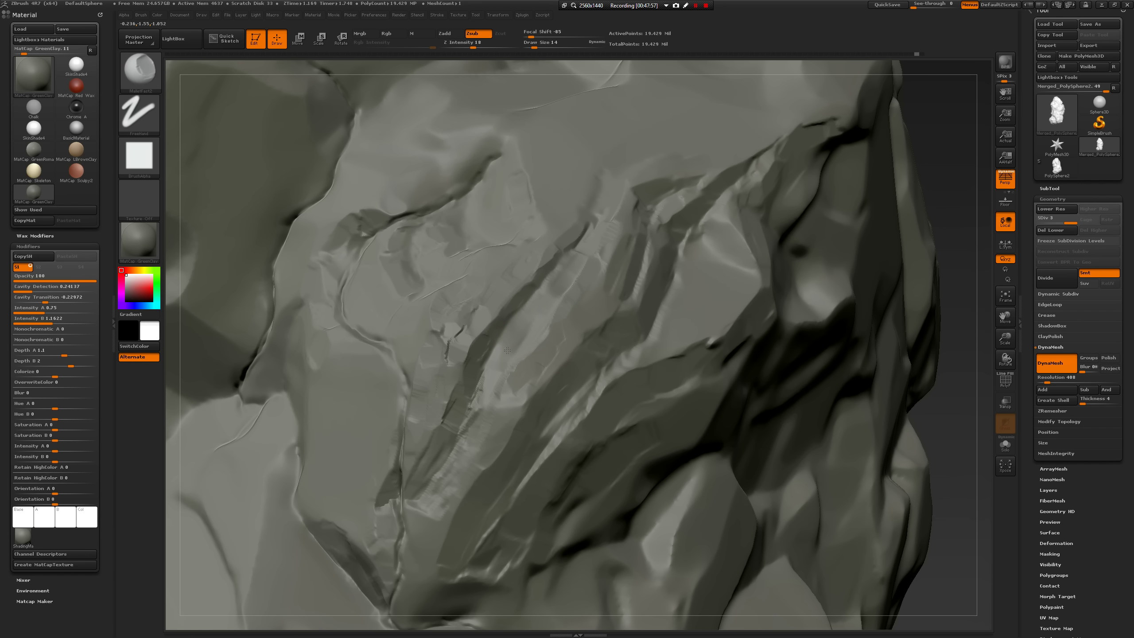
left_click_drag(501, 365, 451, 469)
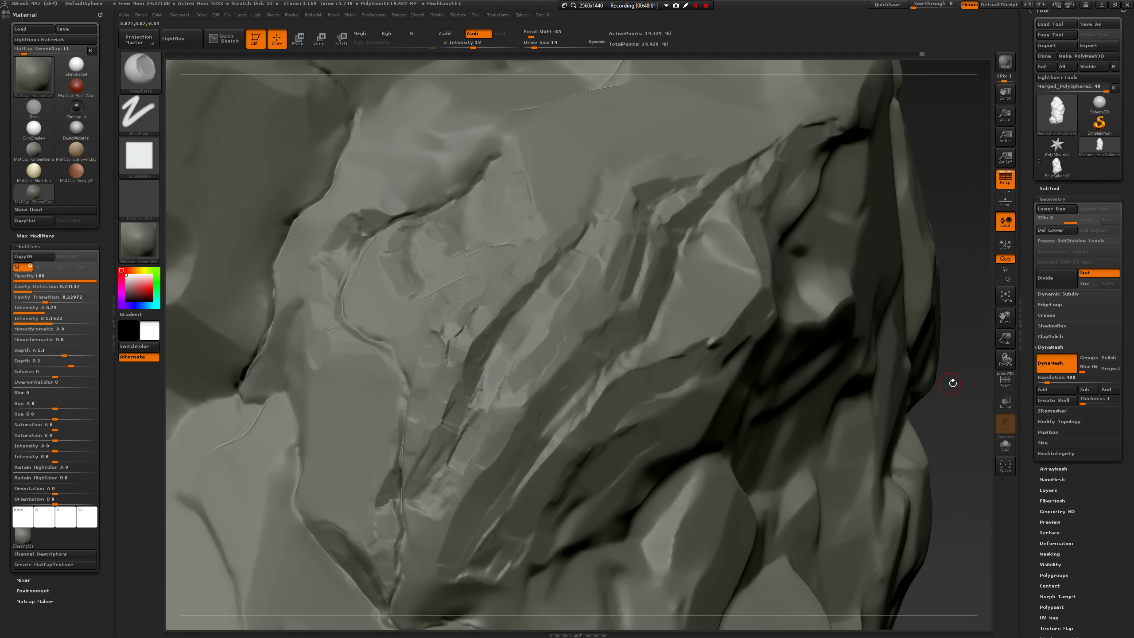
Check the grooves against the whole rock and set the brush draw size to 20 for the hollow area.
mouse_move(953, 385)
left_mouse_down("alt")
mouse_move(926, 304)
mouse_move(925, 371)
left_mouse_up("alt")
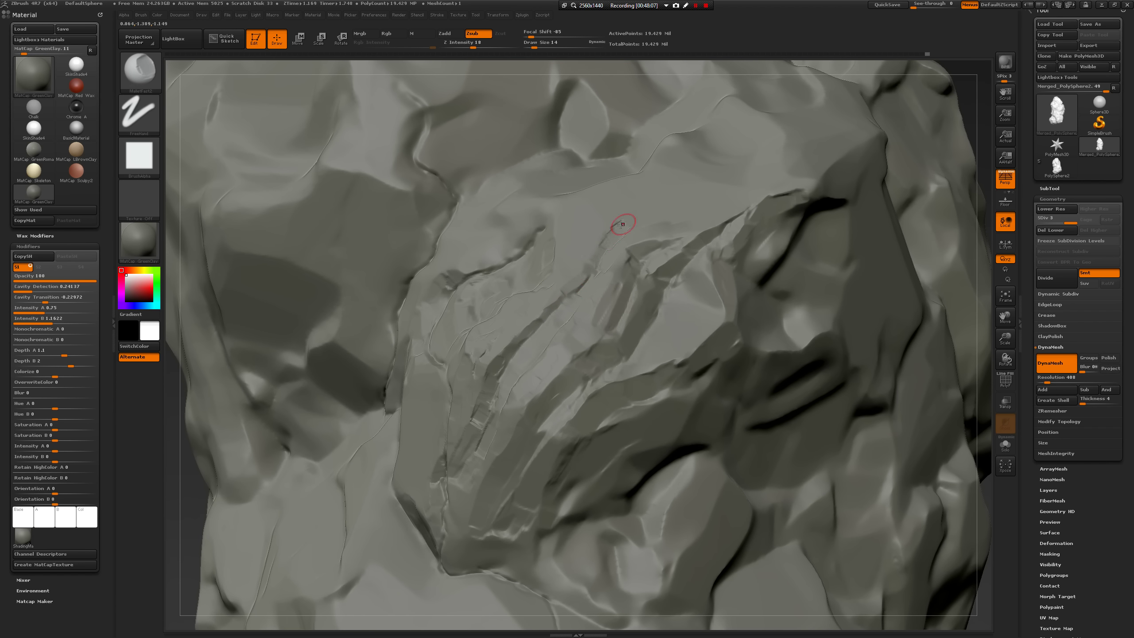
key("shift")
key("space")
key("f")
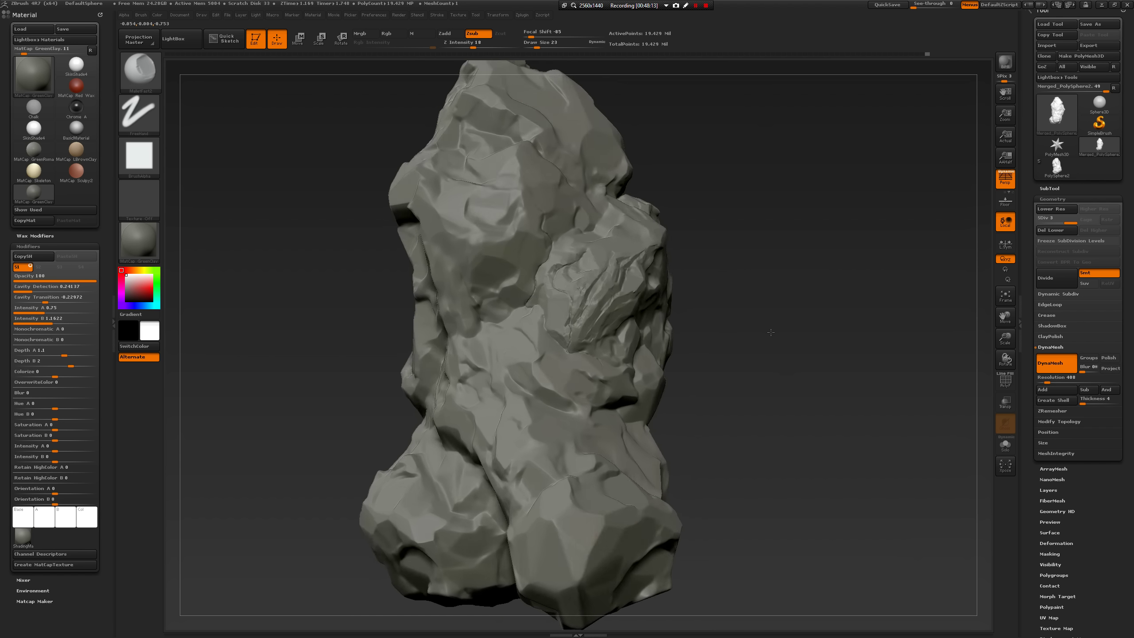
mouse_move(772, 333)
left_mouse_down("alt")
mouse_move(918, 337)
mouse_move(861, 314)
mouse_move(756, 324)
left_mouse_up("alt")
key("space")
left_click_drag(541, 341, 538, 345)
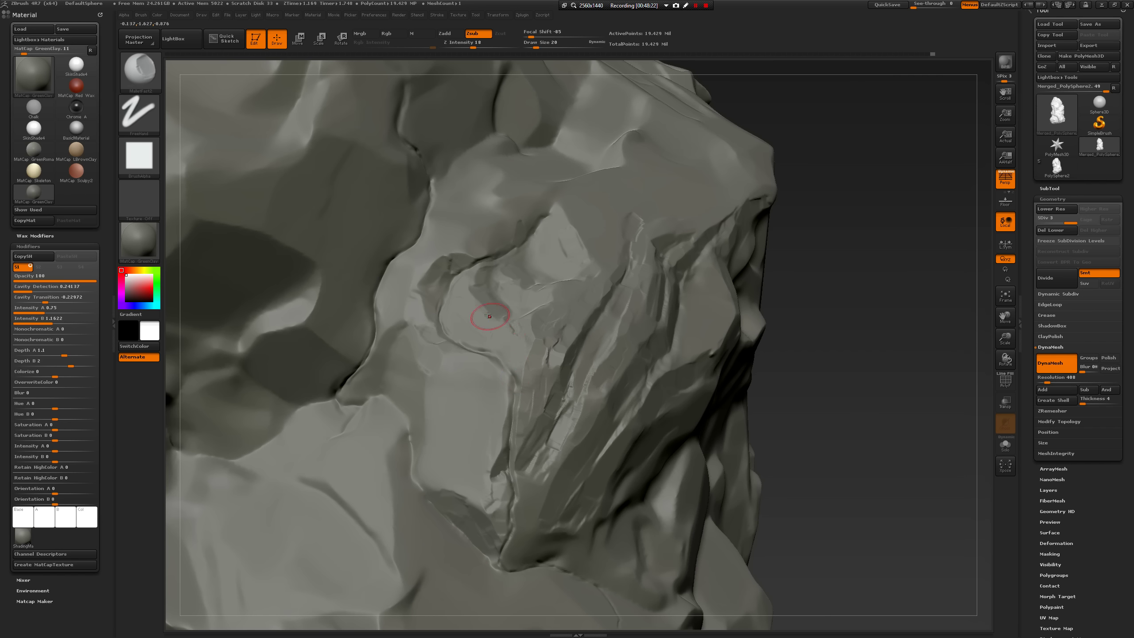
Touch up the ridge between the hollow and the diagonal grooves at draw size 13.
mouse_move(882, 377)
left_mouse_down()
mouse_move(876, 355)
mouse_move(843, 332)
left_mouse_up()
key("space")
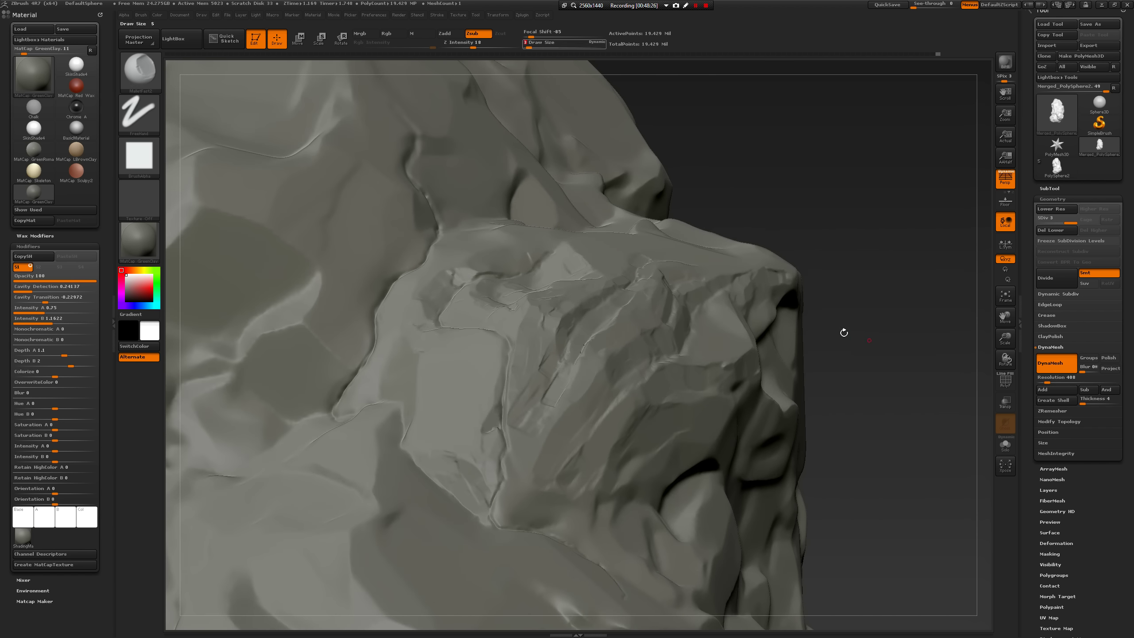
key("space")
key("shift")
left_click_drag(534, 361, 541, 355)
key("ctrl")
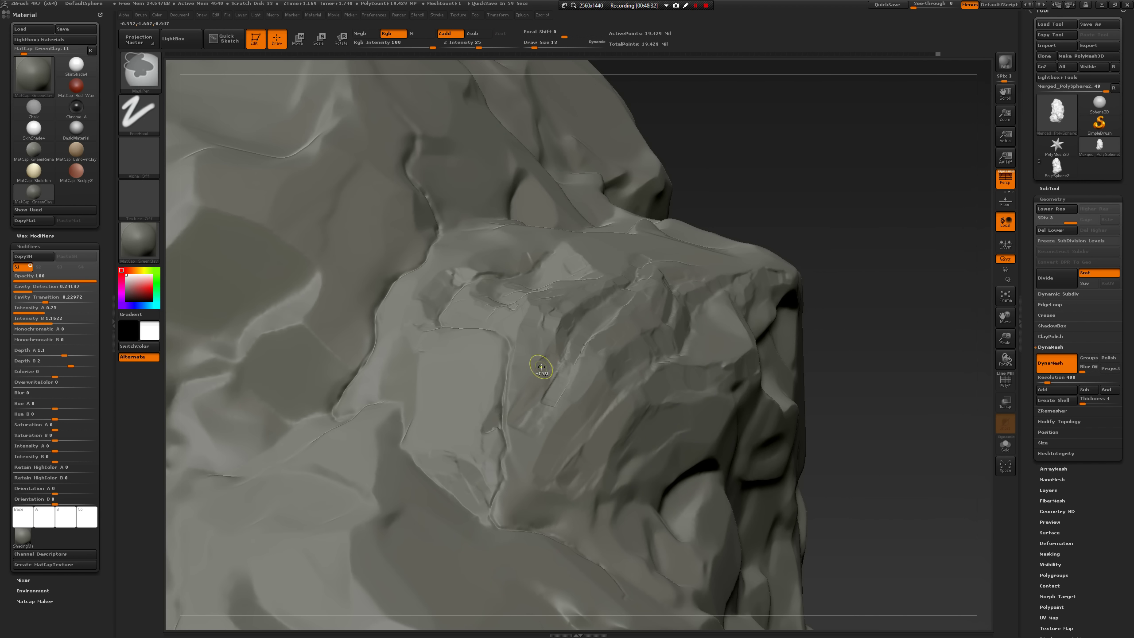
key("space")
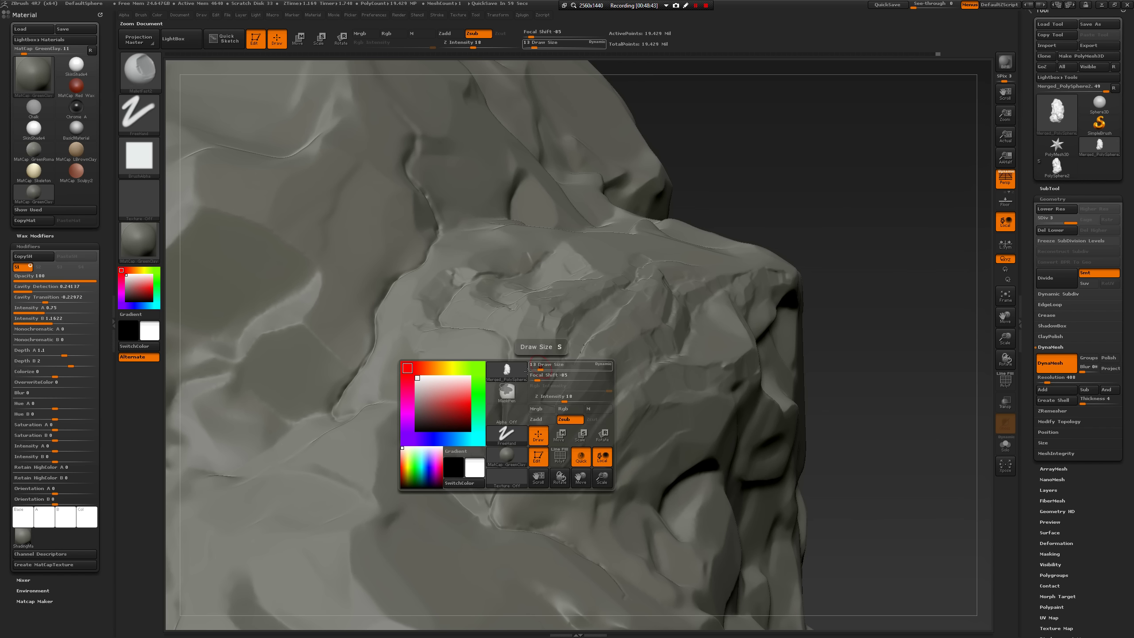
Close ZBrush without saving the changes to the project.
left_click(1111, 5)
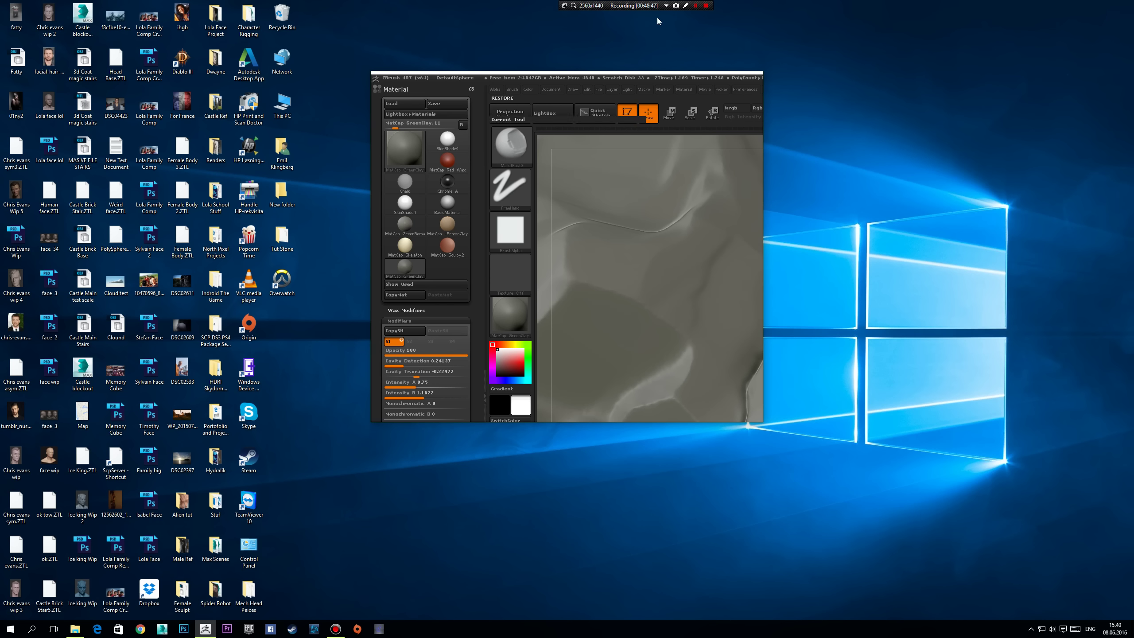
left_click(638, 76)
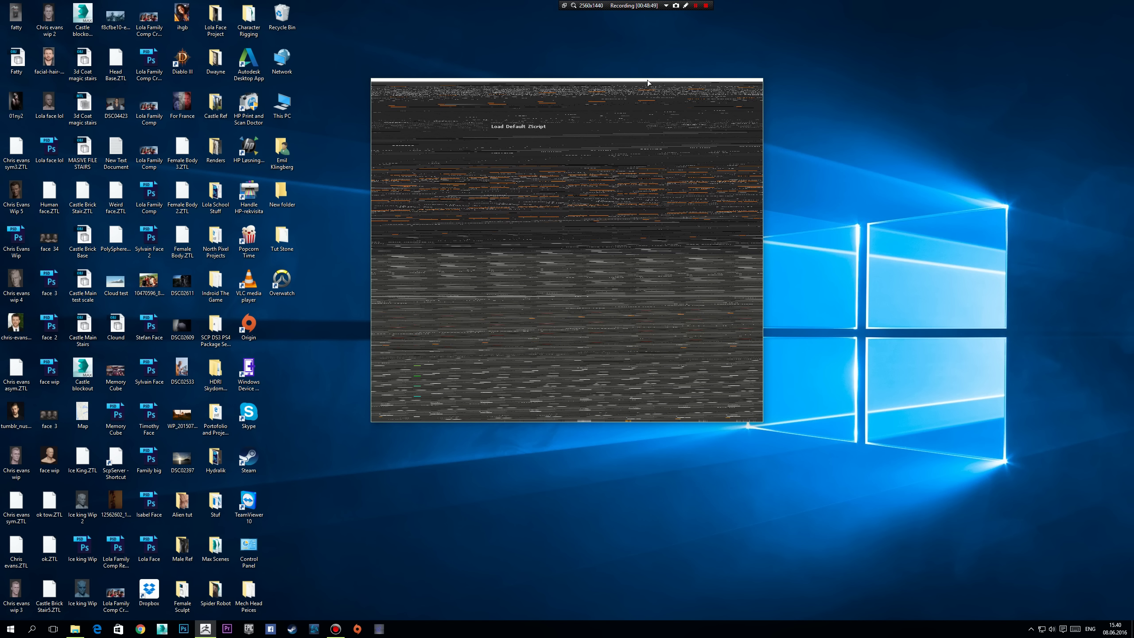
left_click(757, 86)
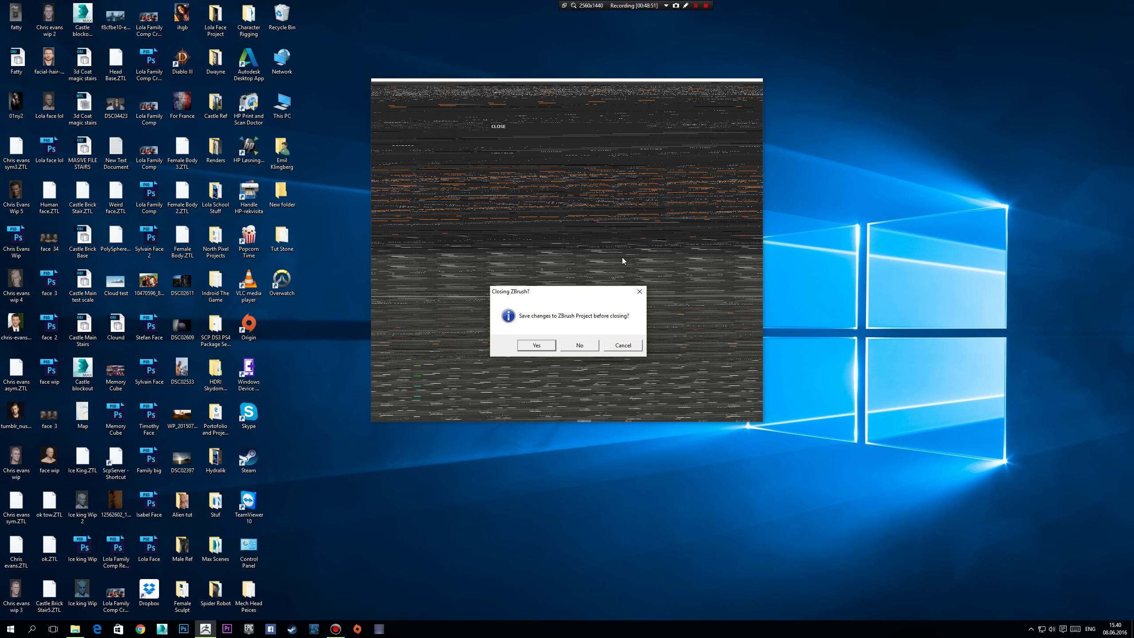
left_click(579, 346)
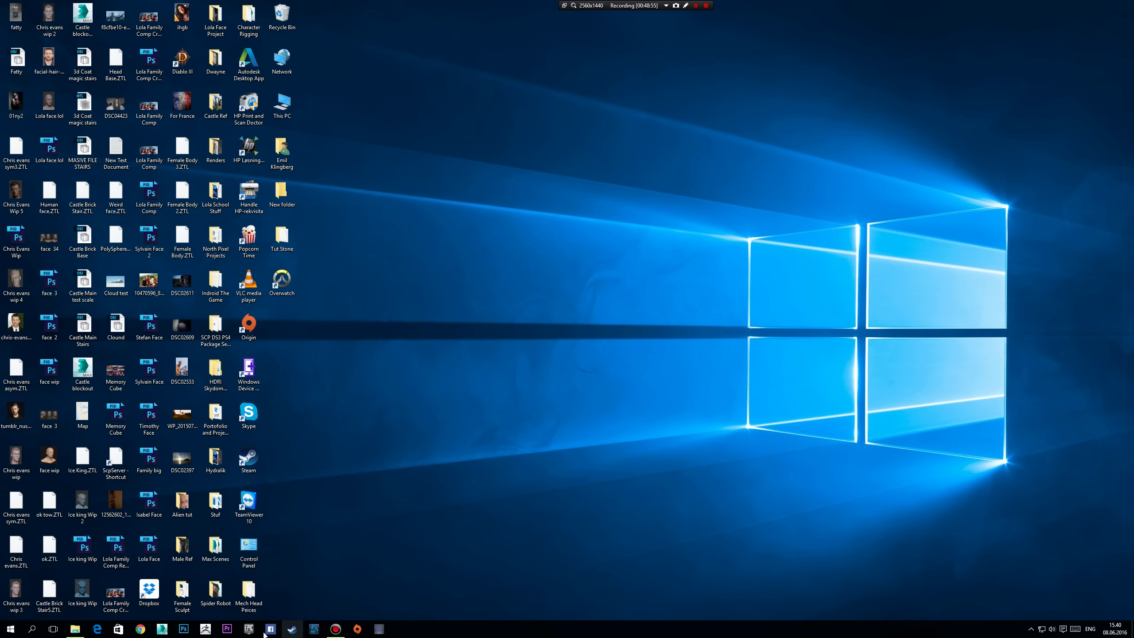
Relaunch ZBrush maximized and load the saved Merged_PolySphere2 tool from the Tut Stone folder on the Desktop.
left_click(205, 629)
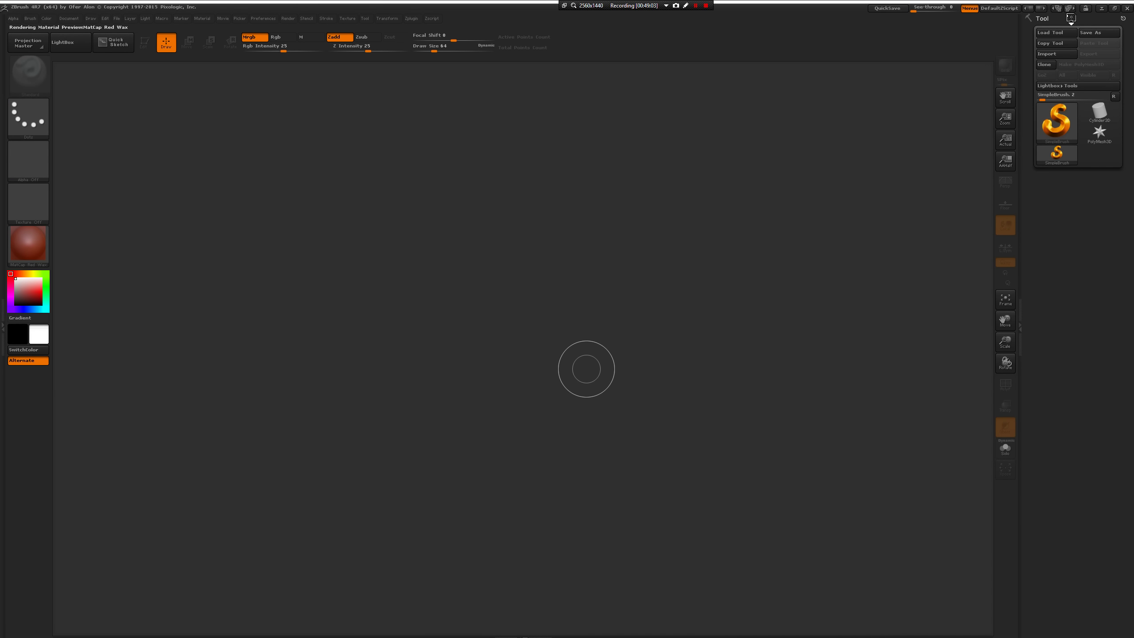
left_click(1115, 8)
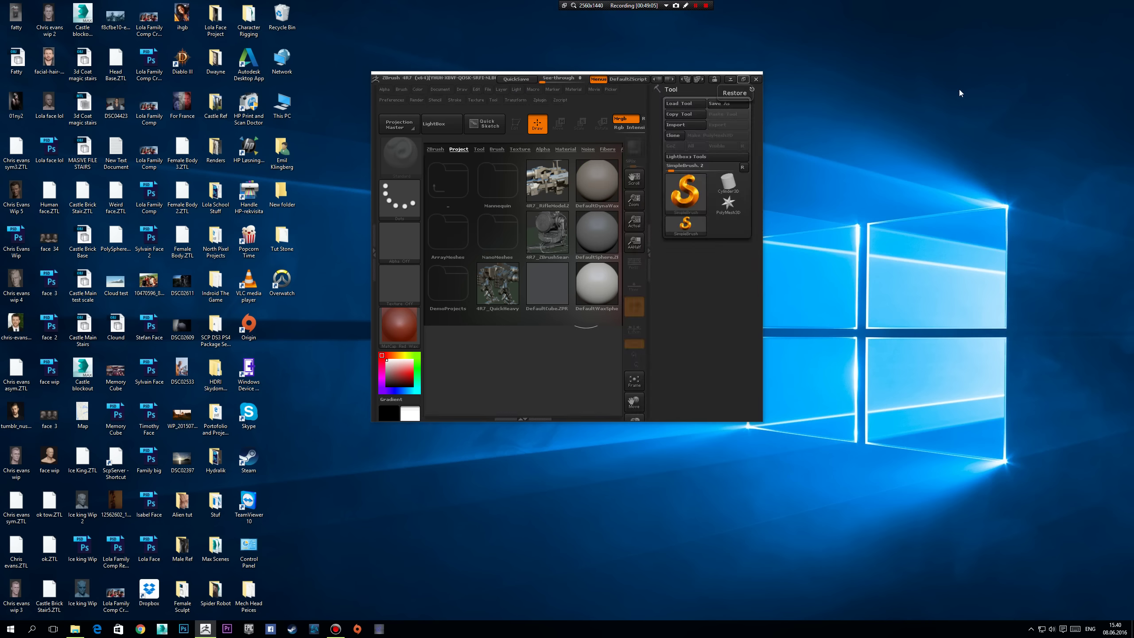
left_click(751, 80)
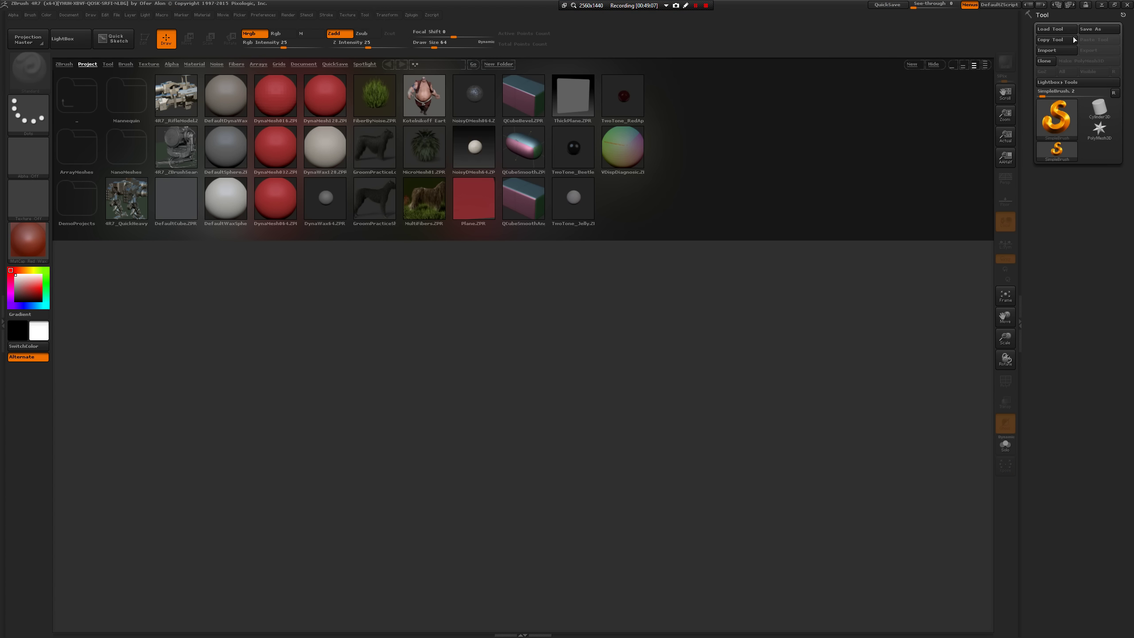
left_click(1056, 29)
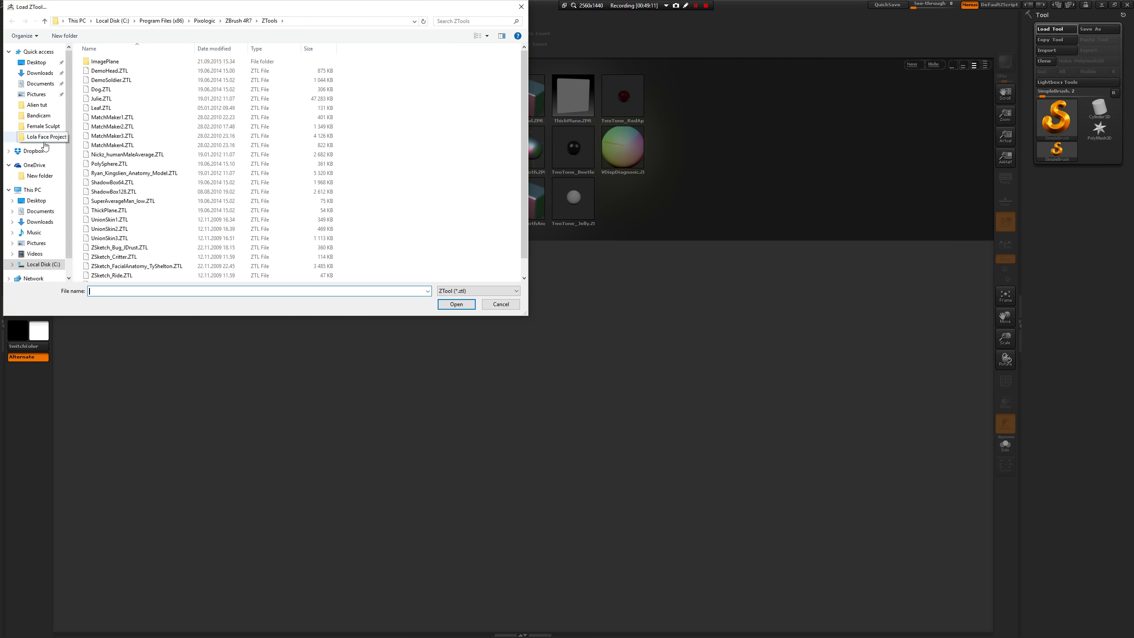
left_click(45, 65)
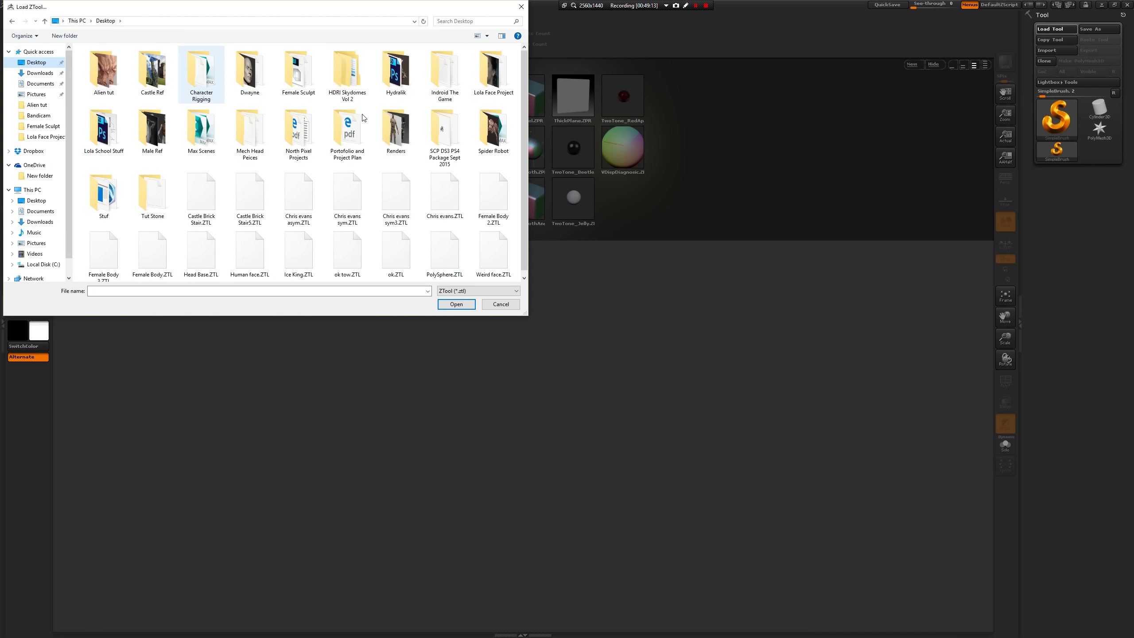
left_click(493, 134)
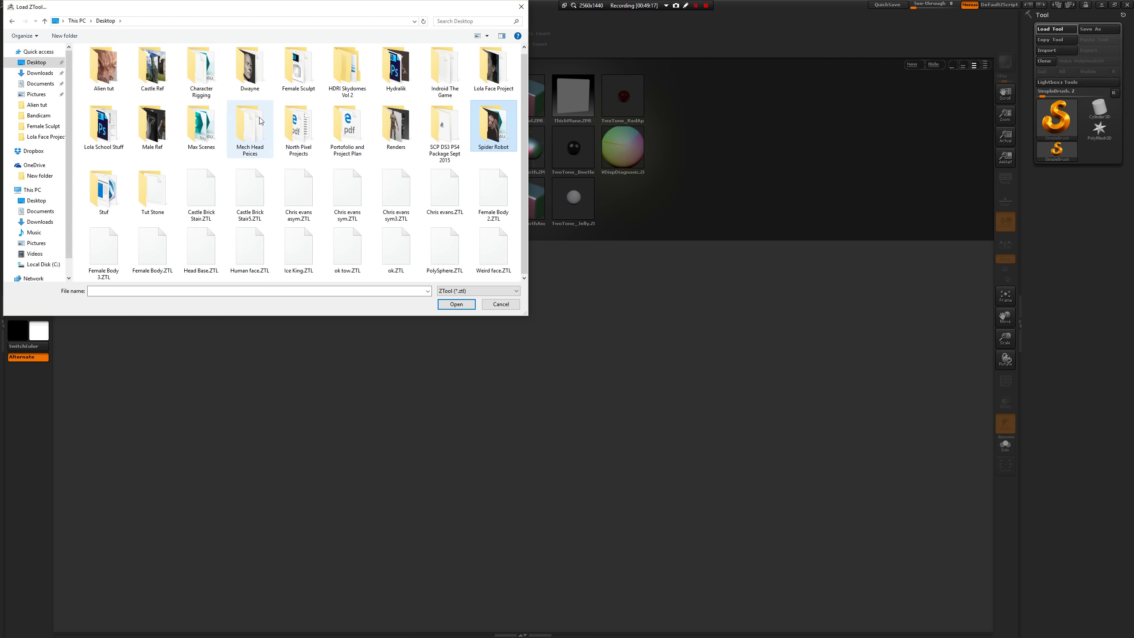
double_click(152, 191)
double_click(127, 62)
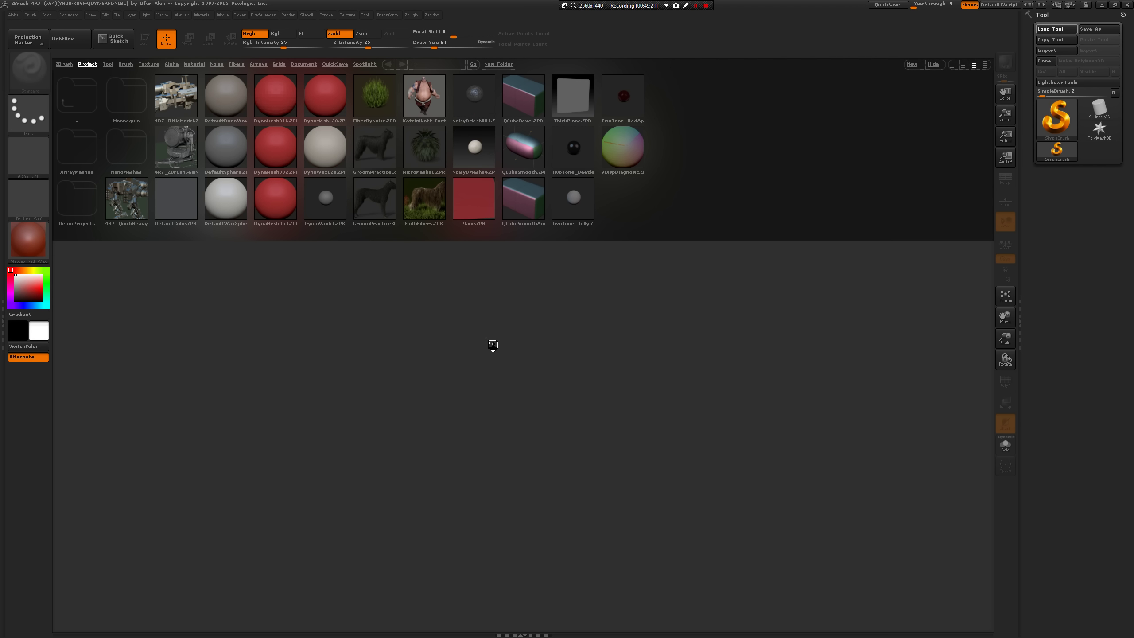
Place the loaded rock on the canvas in edit mode and hide the LightBox project browser.
left_click_drag(534, 331, 534, 423)
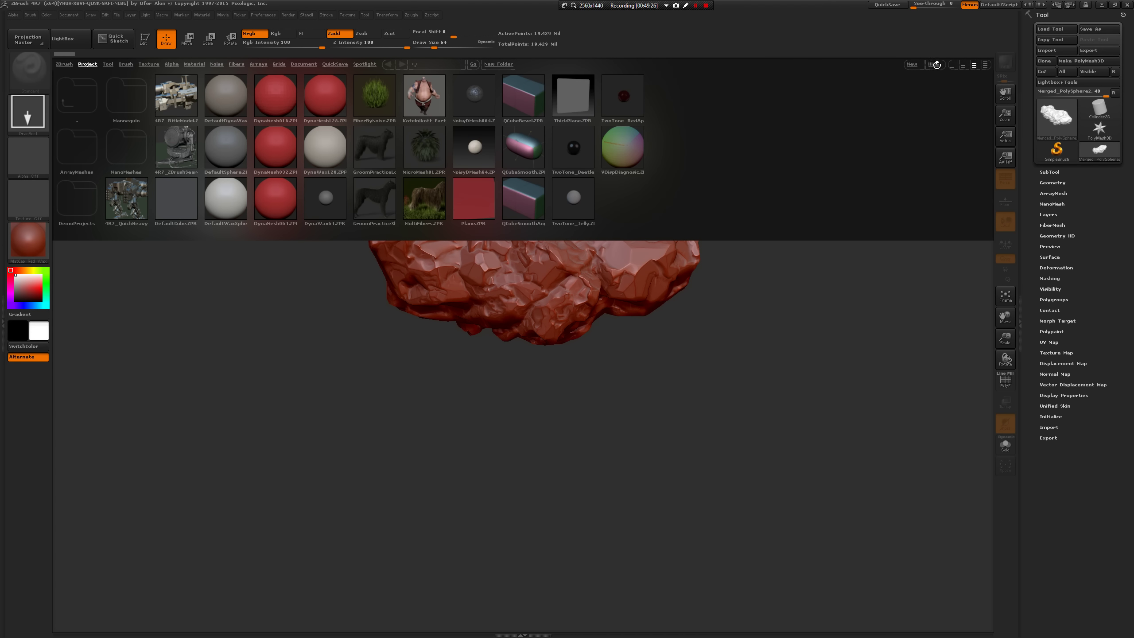
key("t")
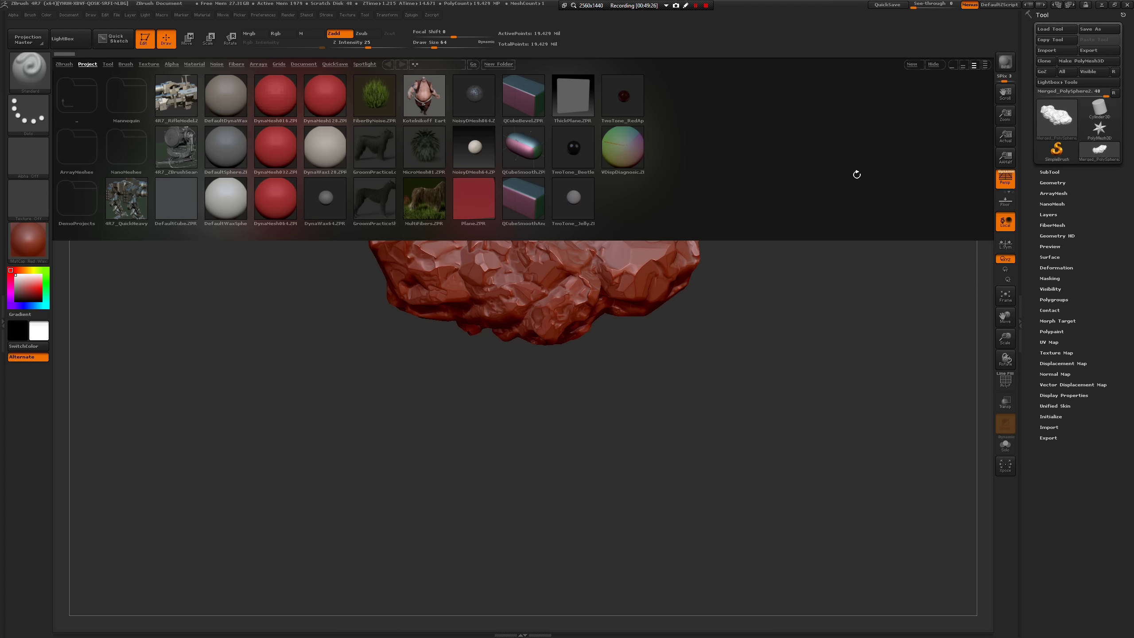
left_click(932, 63)
left_click_drag(738, 288, 731, 398)
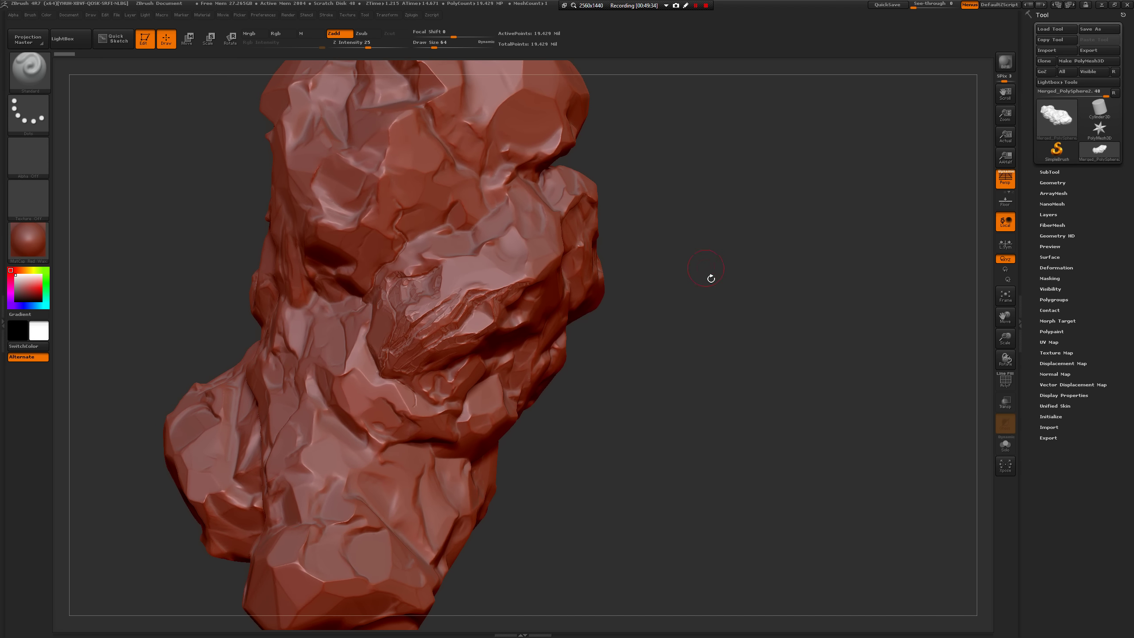
Apply the MatCap GreenRoma material to the rock and bring the grooved area into close view.
mouse_move(711, 278)
left_mouse_down("alt")
mouse_move(716, 345)
mouse_move(782, 377)
mouse_move(899, 310)
mouse_move(818, 394)
left_mouse_up("alt")
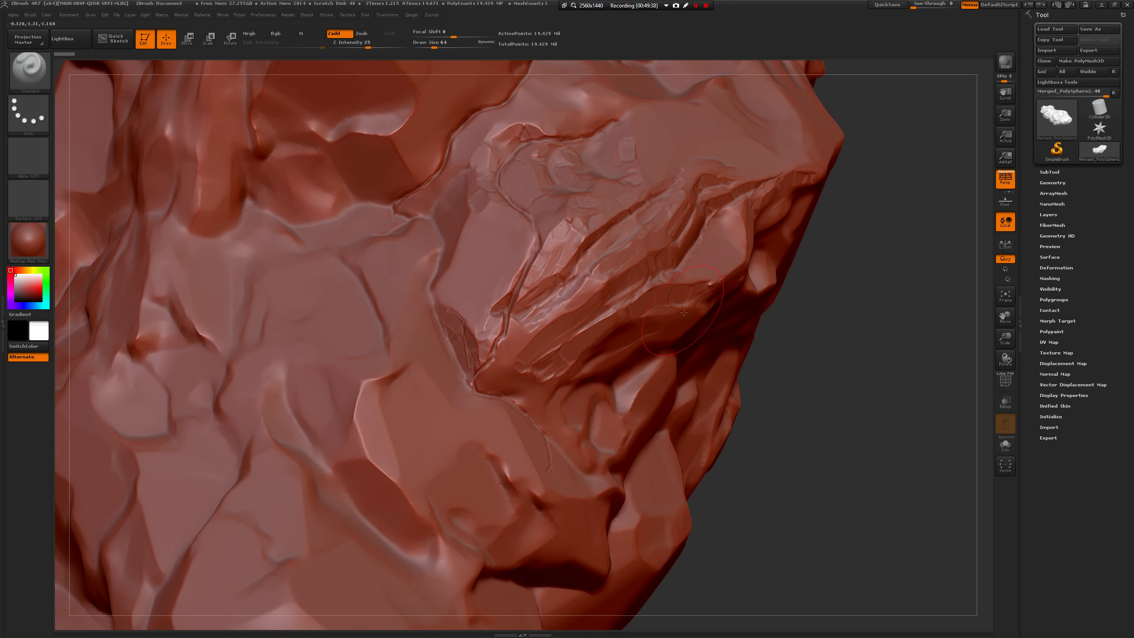
left_click_drag(807, 353, 625, 348)
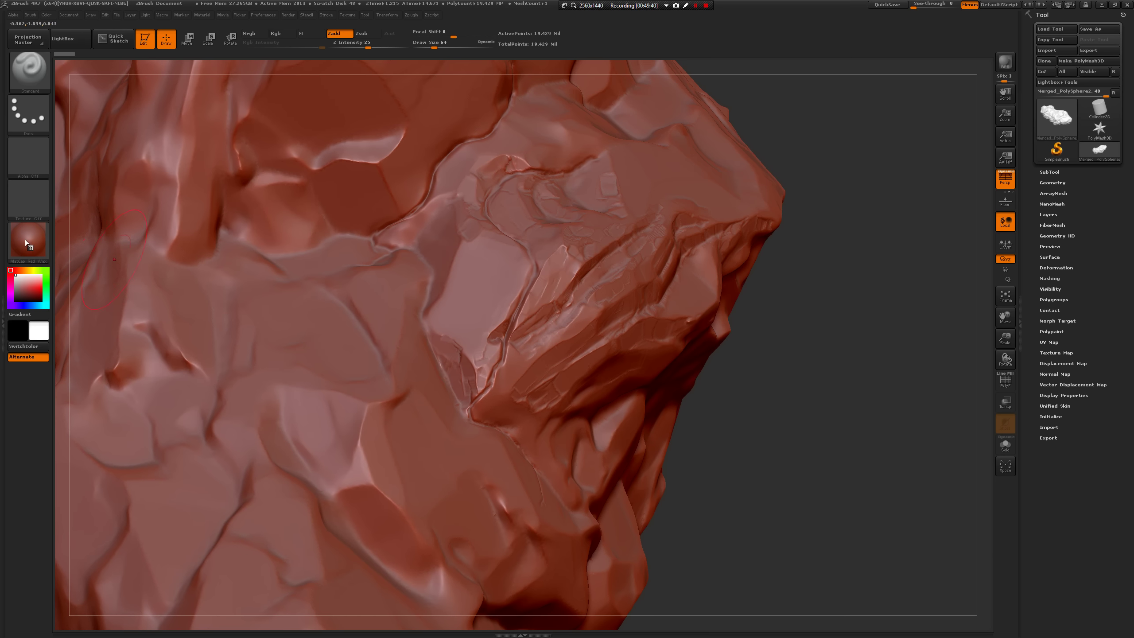
left_click(25, 240)
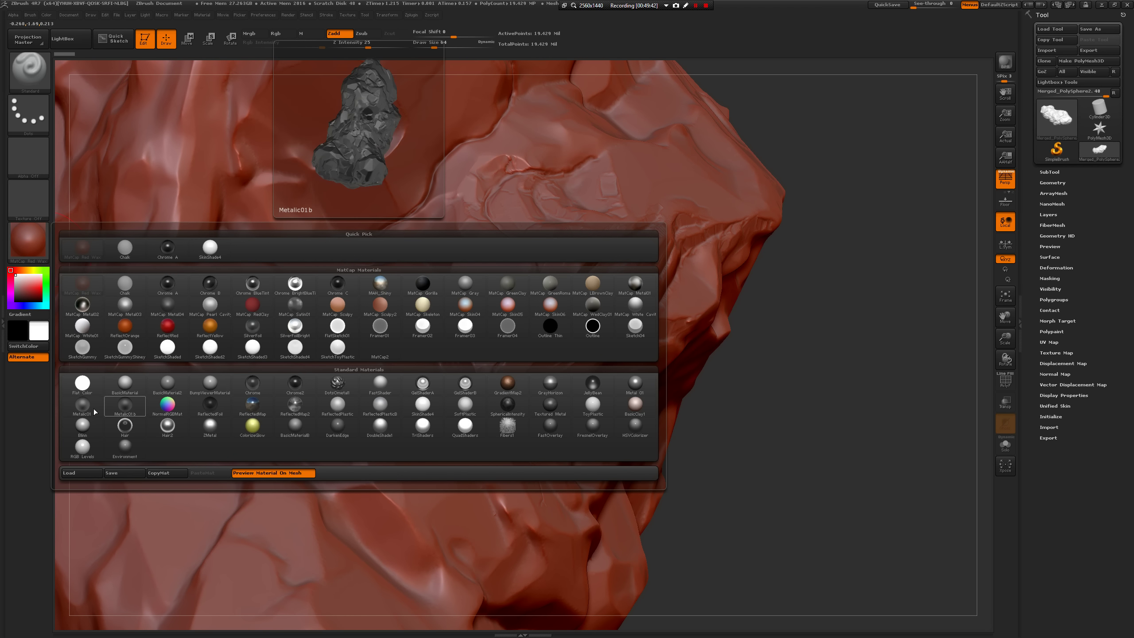
left_click(550, 283)
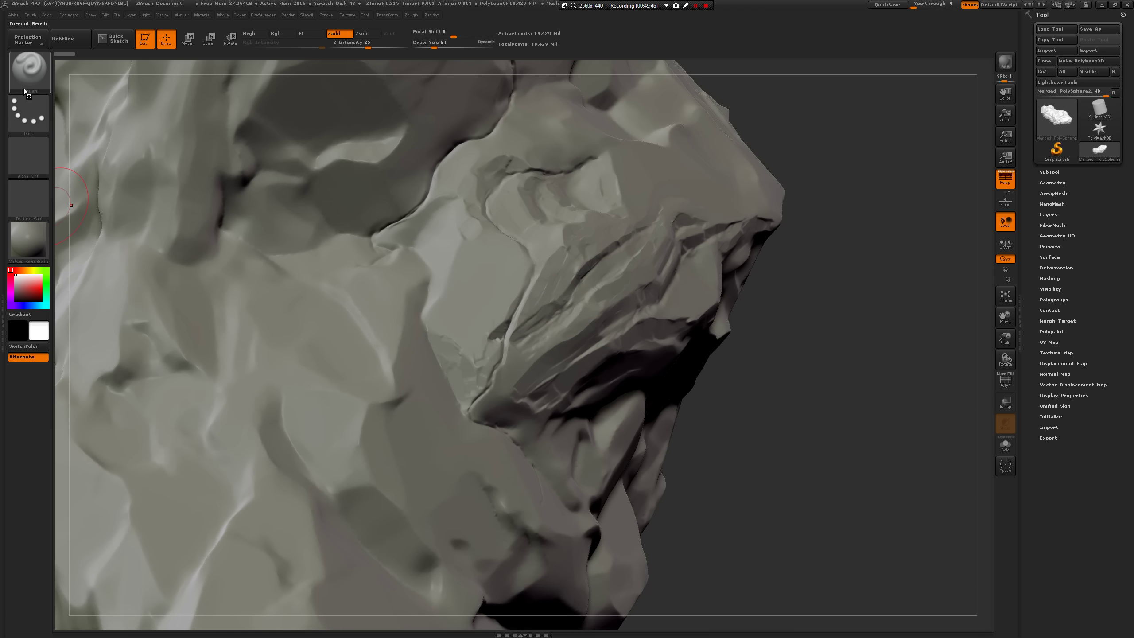
Load the TrimSmoothBorder brush from the Trim folder of the LightBox brush library.
left_click(28, 70)
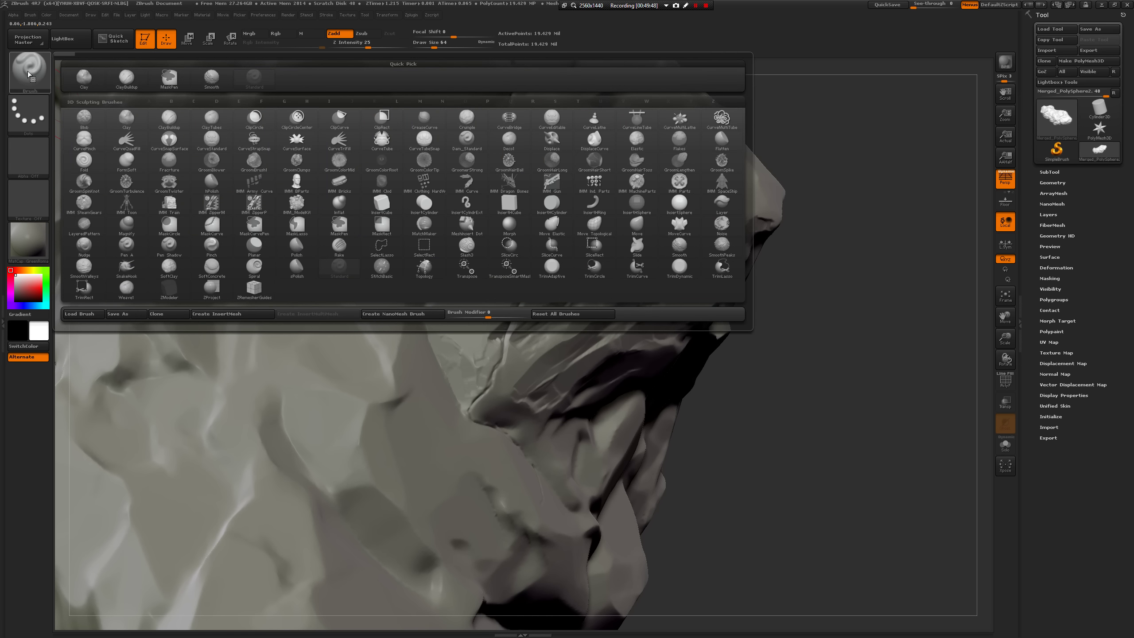
left_click(62, 39)
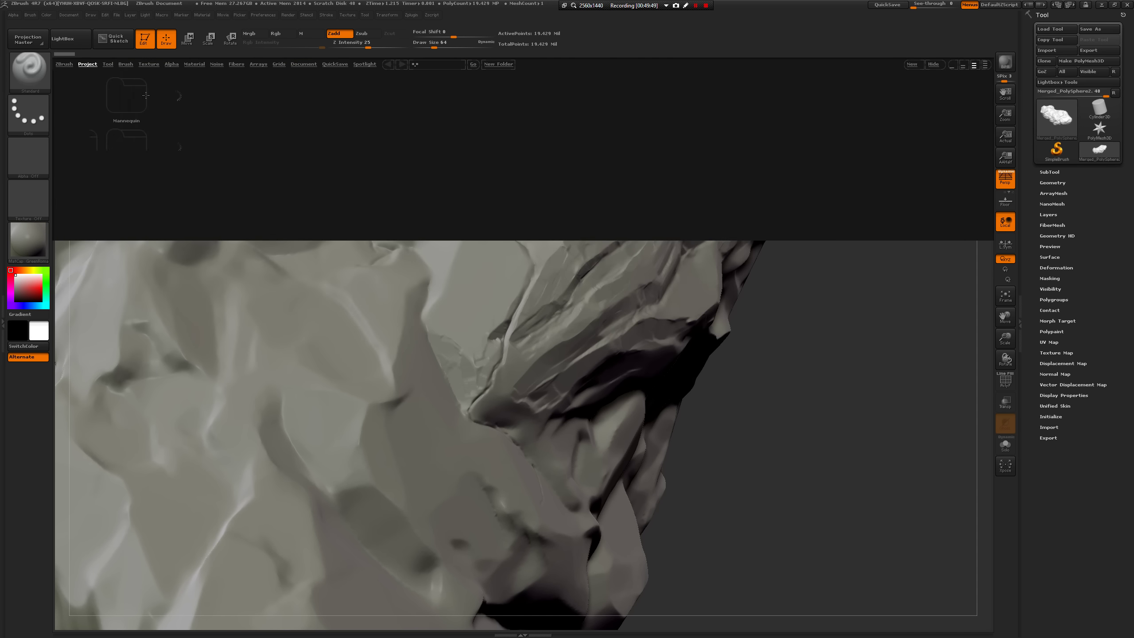
left_click(126, 64)
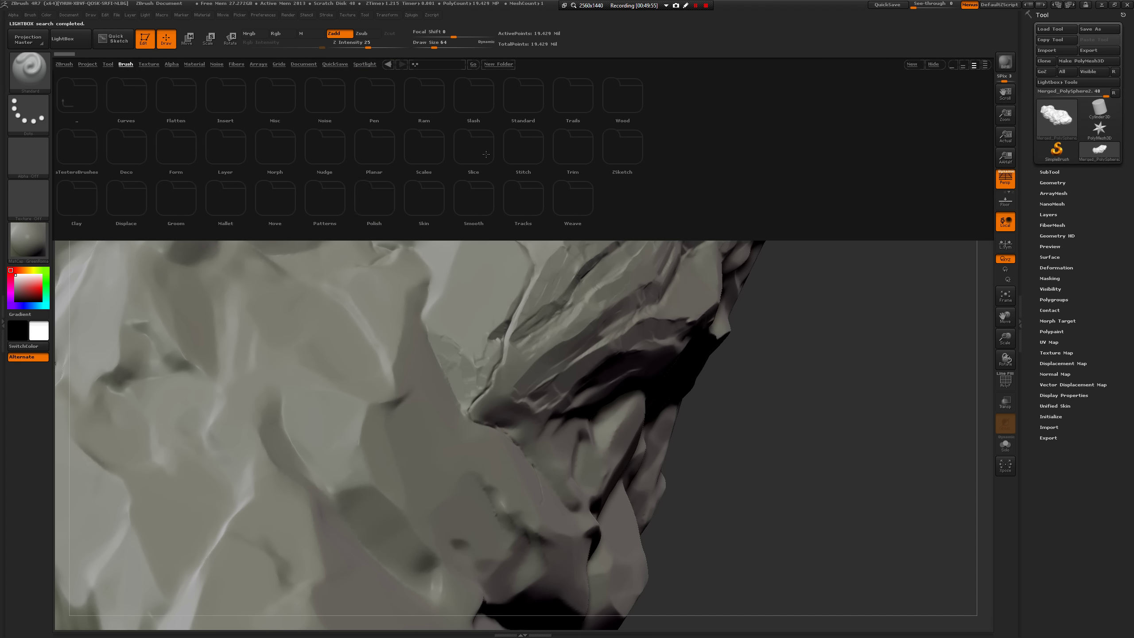
left_click(564, 144)
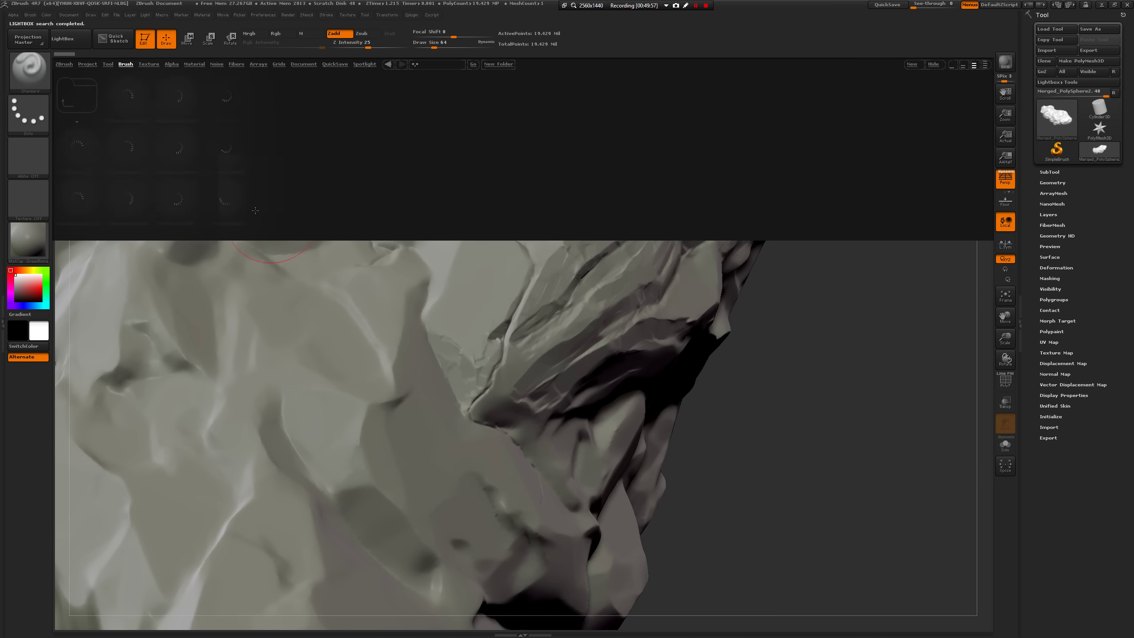
double_click(224, 205)
left_click_drag(223, 182, 247, 147)
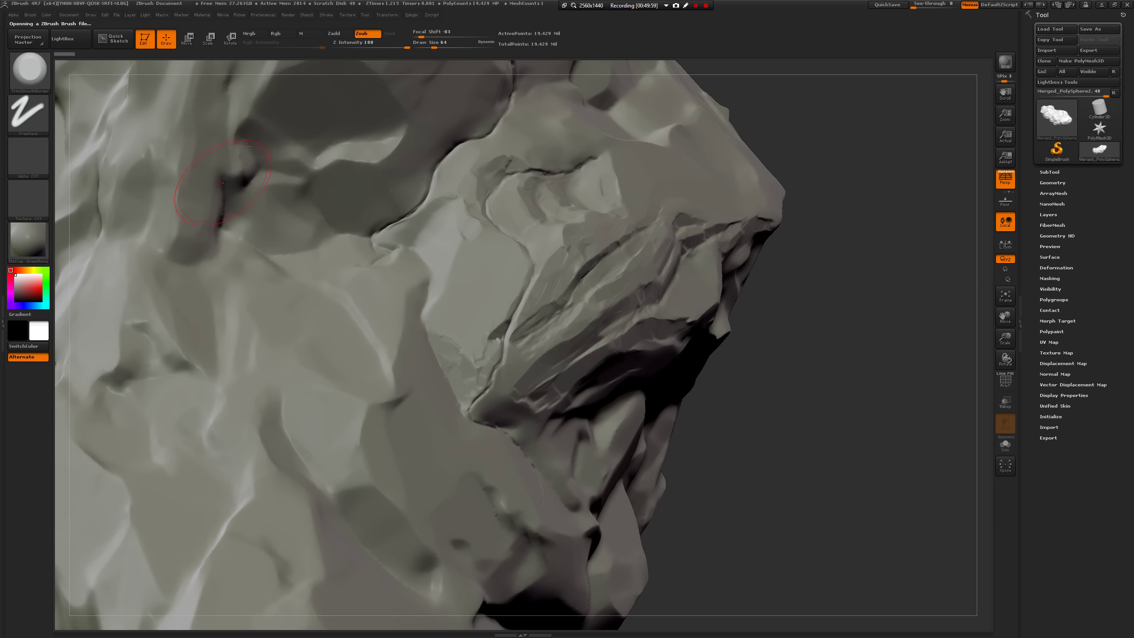
Trim the surface along the upper edge of the diagonal grooves, reducing the draw size to 8.
mouse_move(873, 430)
left_mouse_down()
mouse_move(862, 422)
mouse_move(887, 402)
mouse_move(893, 377)
left_mouse_up()
key("space")
mouse_move(710, 315)
left_mouse_down()
mouse_move(600, 344)
mouse_move(579, 368)
left_mouse_up()
mouse_move(577, 312)
left_mouse_down()
mouse_move(582, 322)
mouse_move(545, 319)
mouse_move(537, 290)
left_mouse_up()
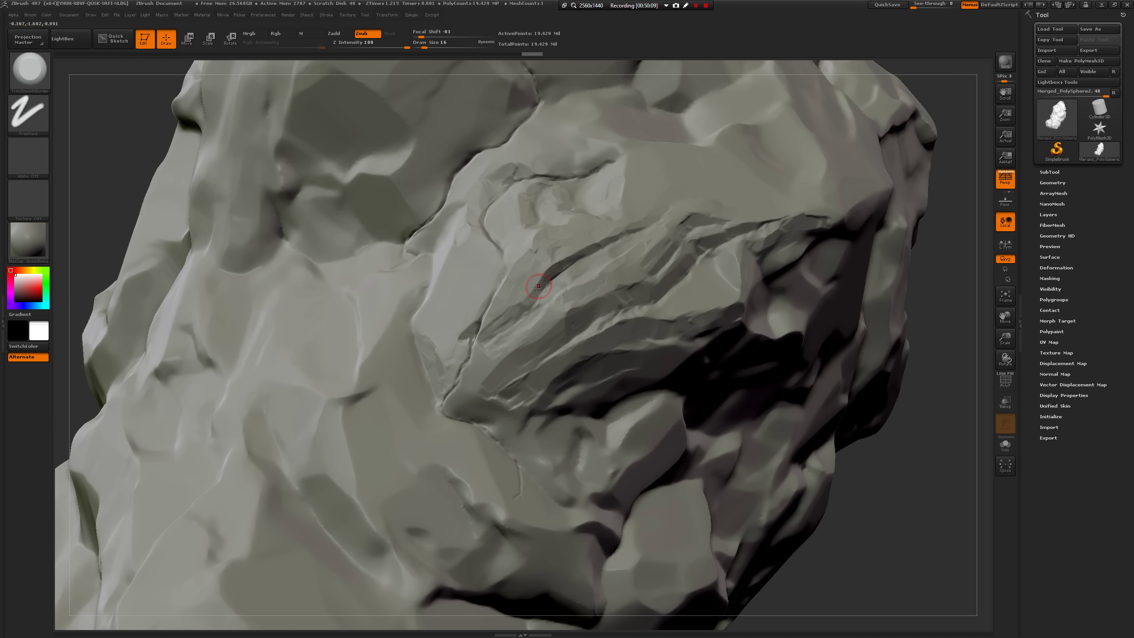
left_click_drag(621, 239, 638, 226)
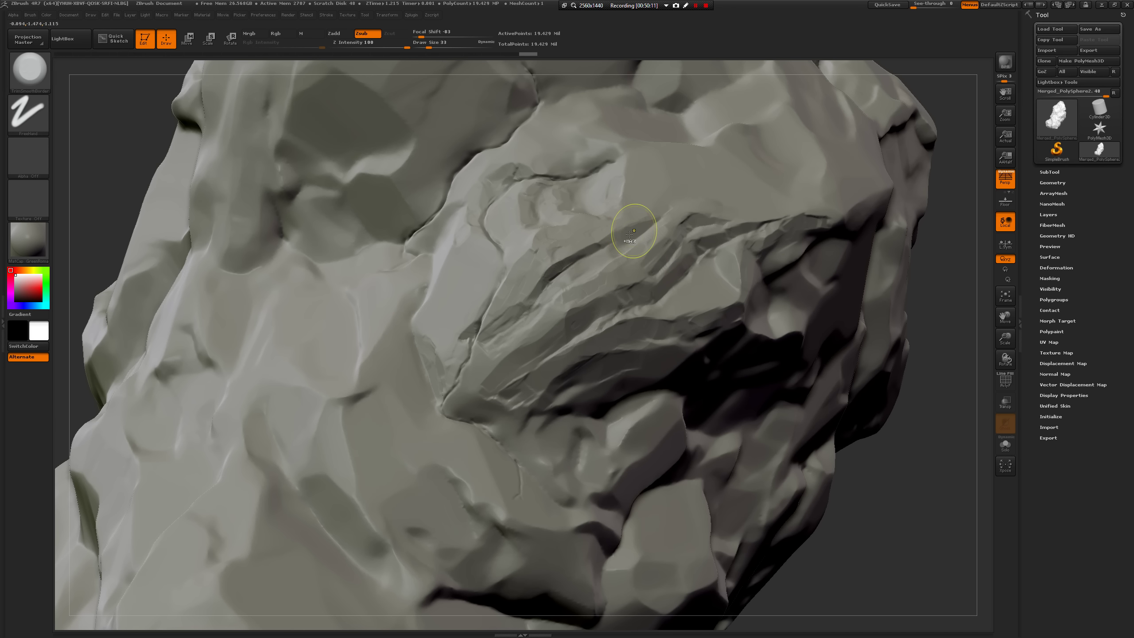
key("ctrl")
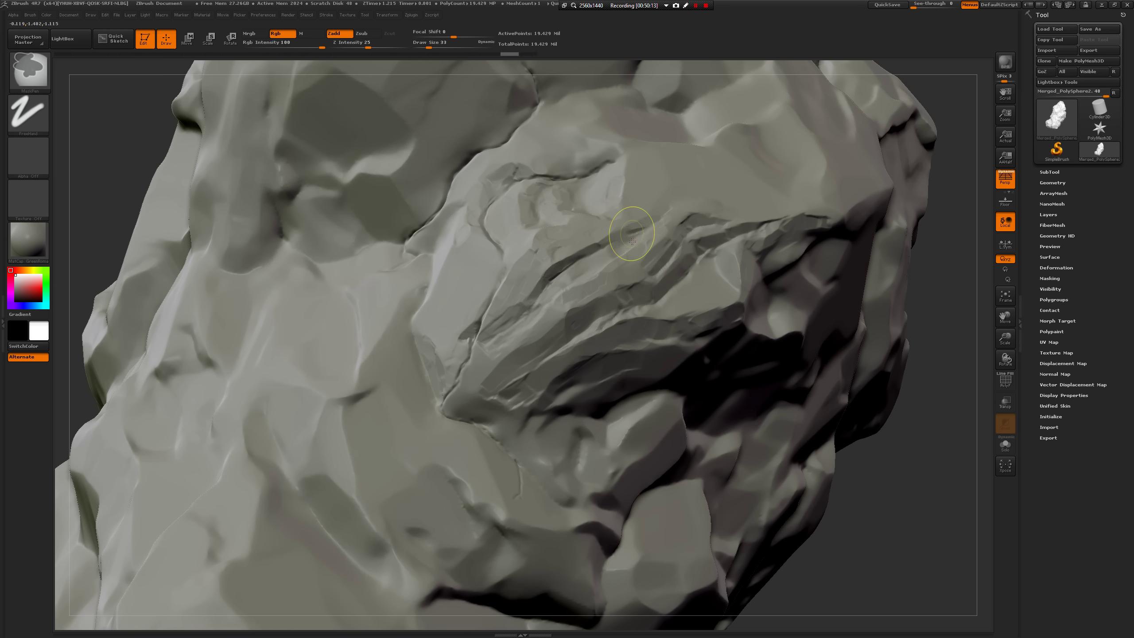
key("space")
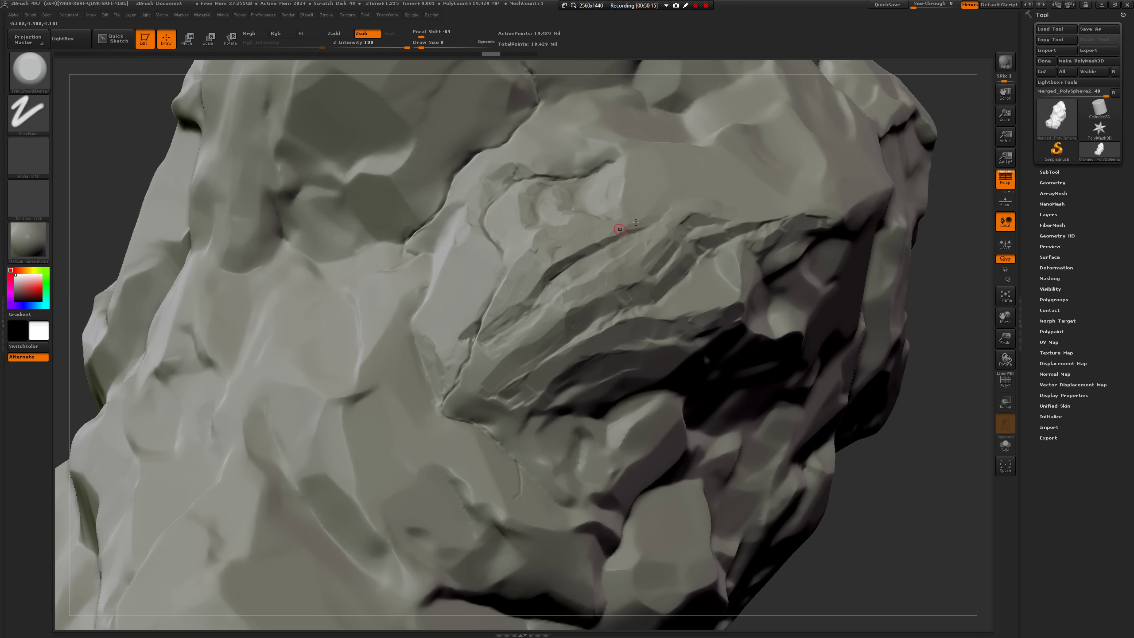
Flatten the ridges of the diagonal grooves with the trim brush, raising the draw size to 25.
left_click_drag(902, 449, 903, 487, "alt")
key("space")
mouse_move(694, 260)
left_mouse_down()
mouse_move(634, 248)
mouse_move(692, 214)
mouse_move(717, 235)
left_mouse_up()
key("space")
left_click_drag(545, 380, 519, 415)
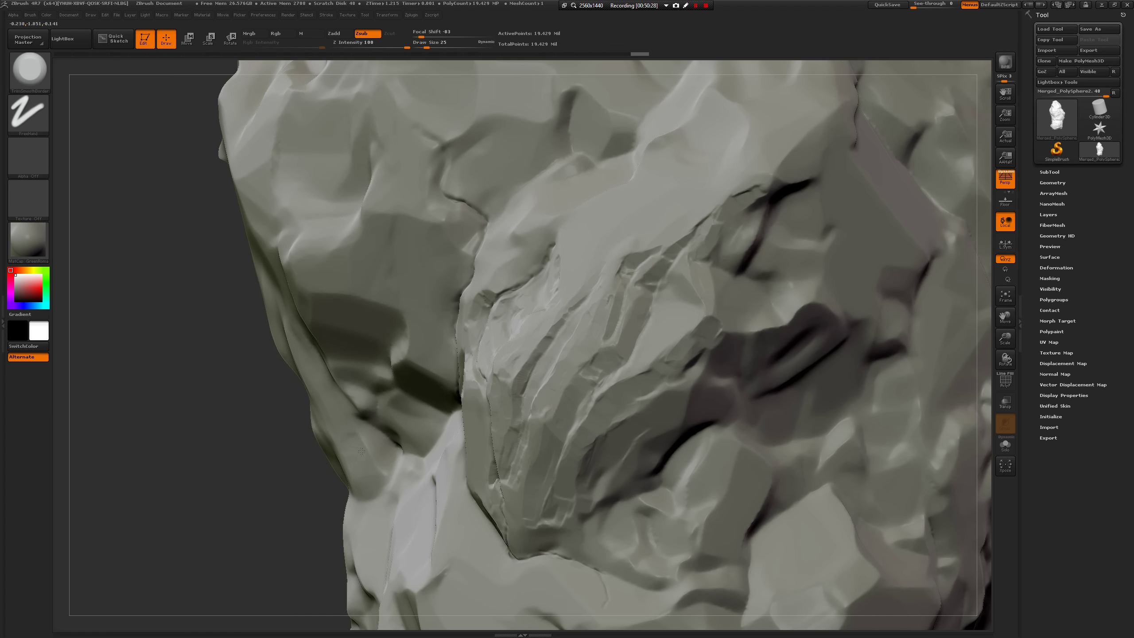
Try trimming the surface above the curved crack at draw size 17 and undo the last two strokes.
mouse_move(262, 465)
left_mouse_down()
mouse_move(587, 411)
mouse_move(536, 405)
mouse_move(540, 336)
mouse_move(594, 282)
mouse_move(619, 277)
left_mouse_up()
key("space")
key("ctrl")
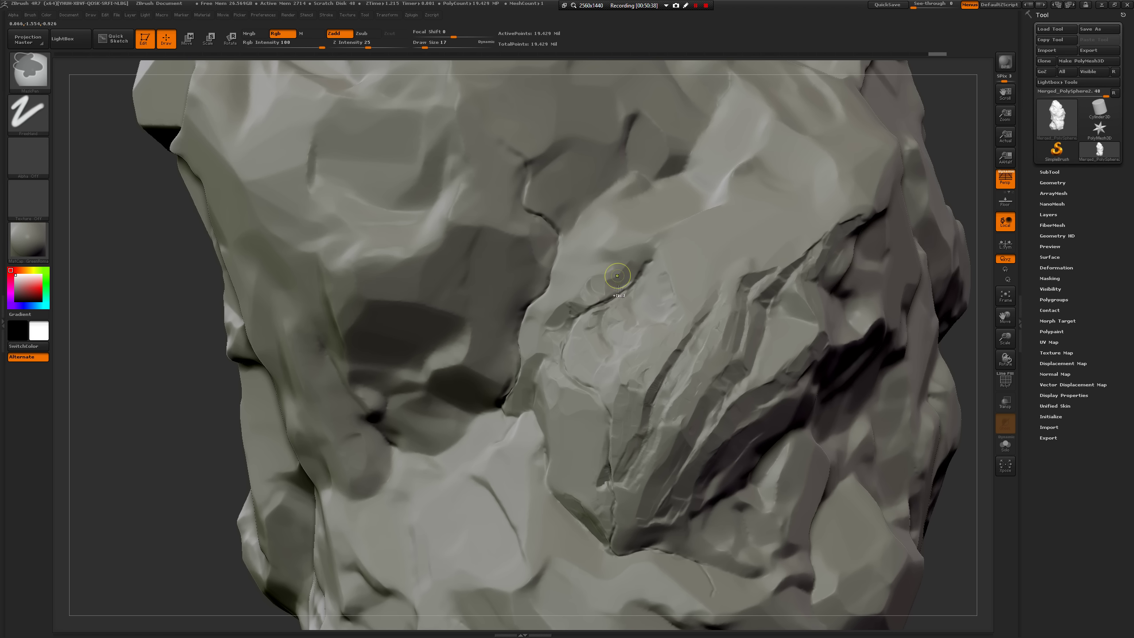
key("ctrl+z")
key("ctrl+z")
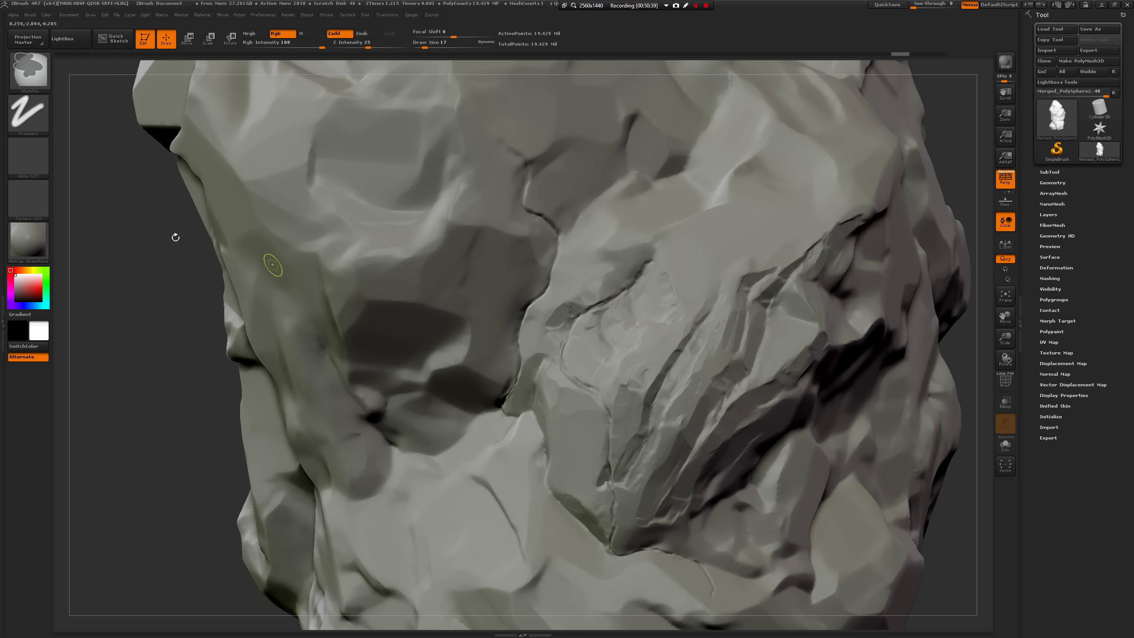
Give the trim brush the square Alpha 28, test it above the curved crack and set the draw size to 33.
left_click(39, 163)
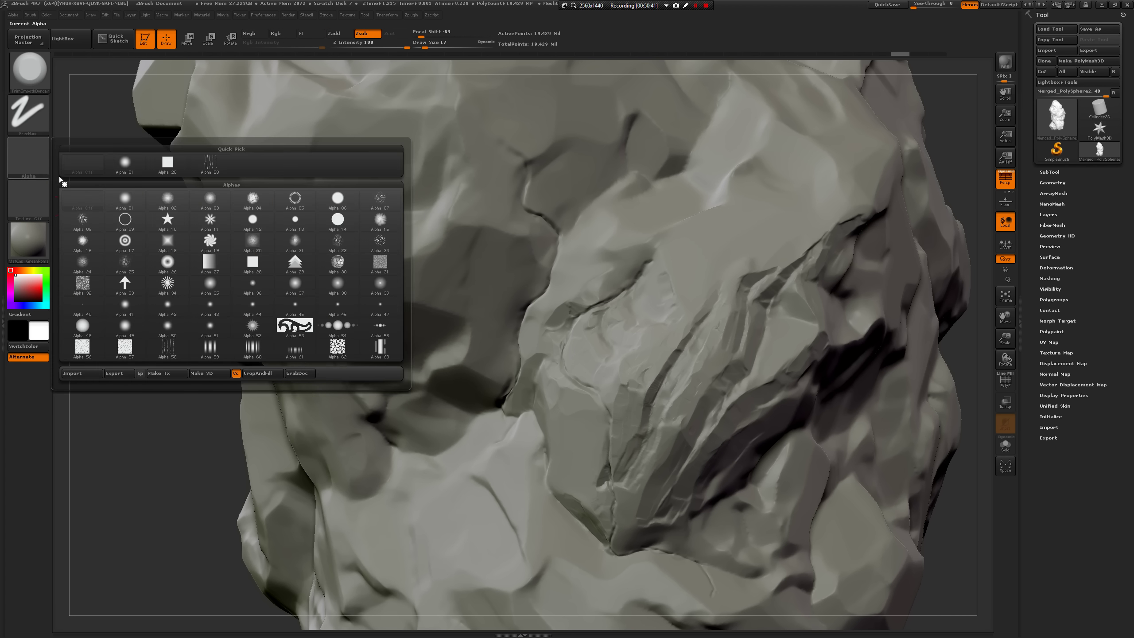
left_click(167, 163)
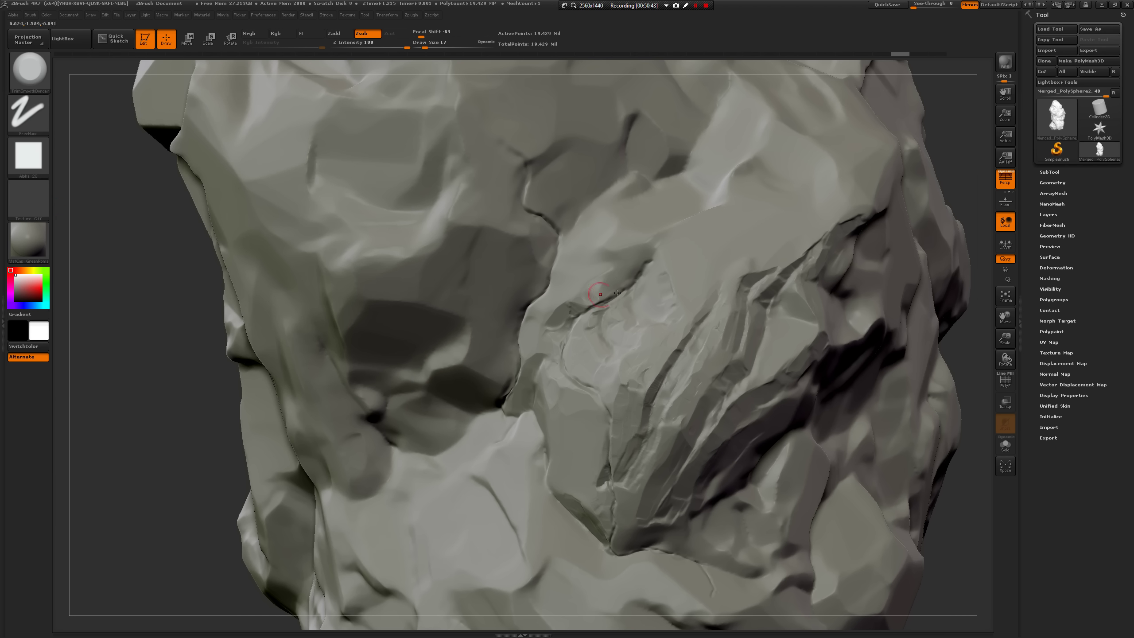
left_click_drag(608, 275, 611, 276)
key("space")
Lower the rock to subdivision level 1, smooth the surface above the curved crack and set the draw size to 18.
left_click(1059, 182)
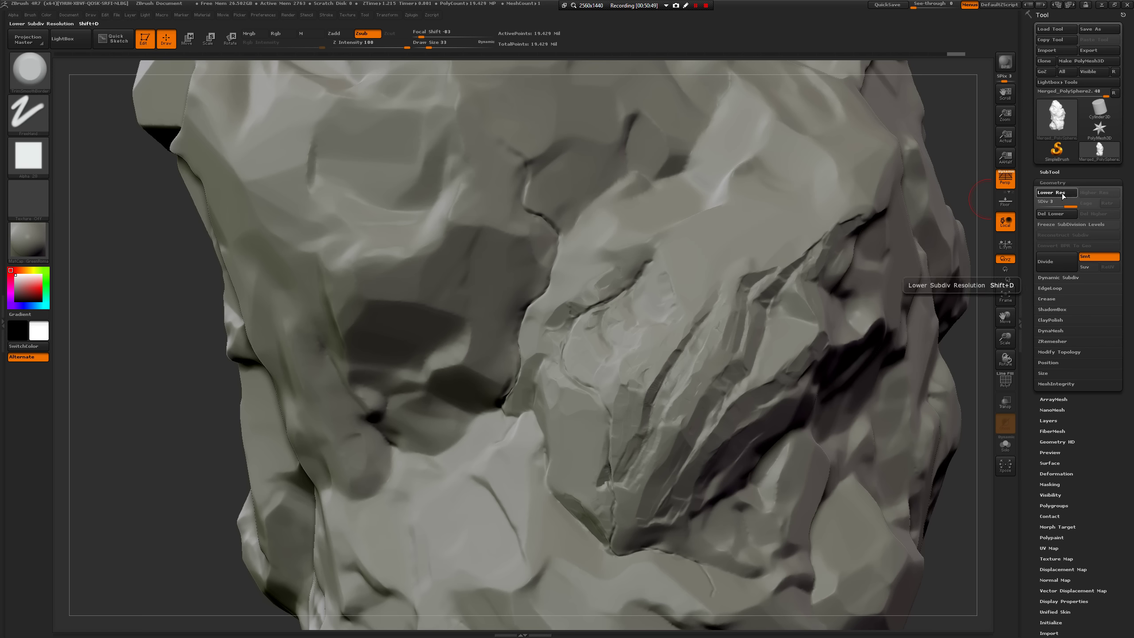
left_click(1061, 193)
left_click(1062, 194)
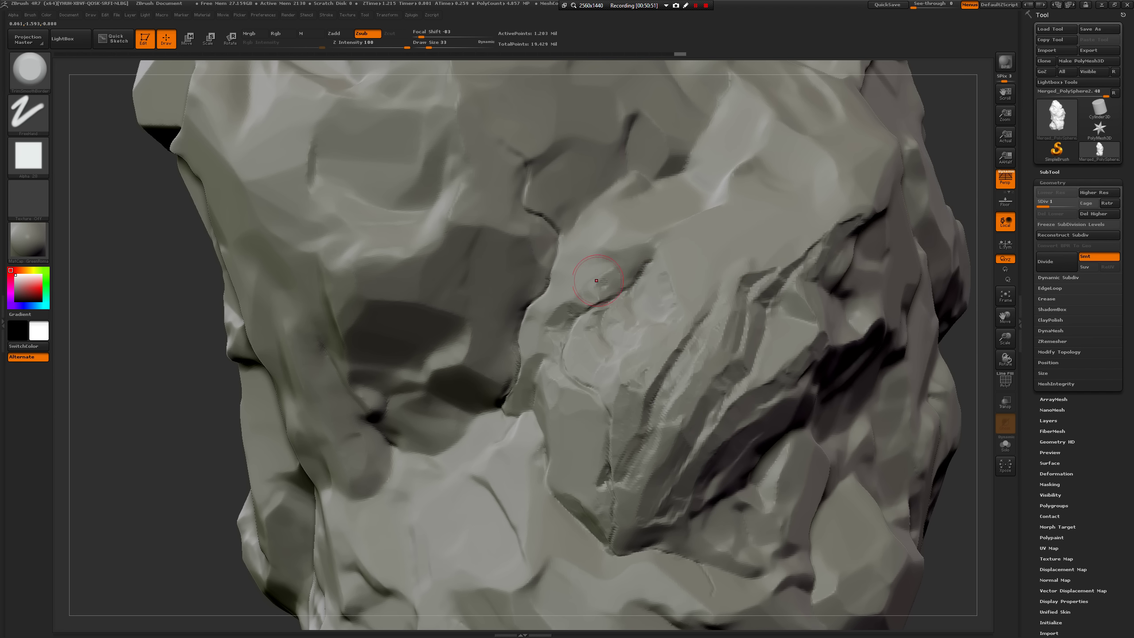
mouse_move(611, 279)
left_mouse_down("shift")
mouse_move(612, 288)
mouse_move(608, 251)
left_mouse_up("shift")
key("space")
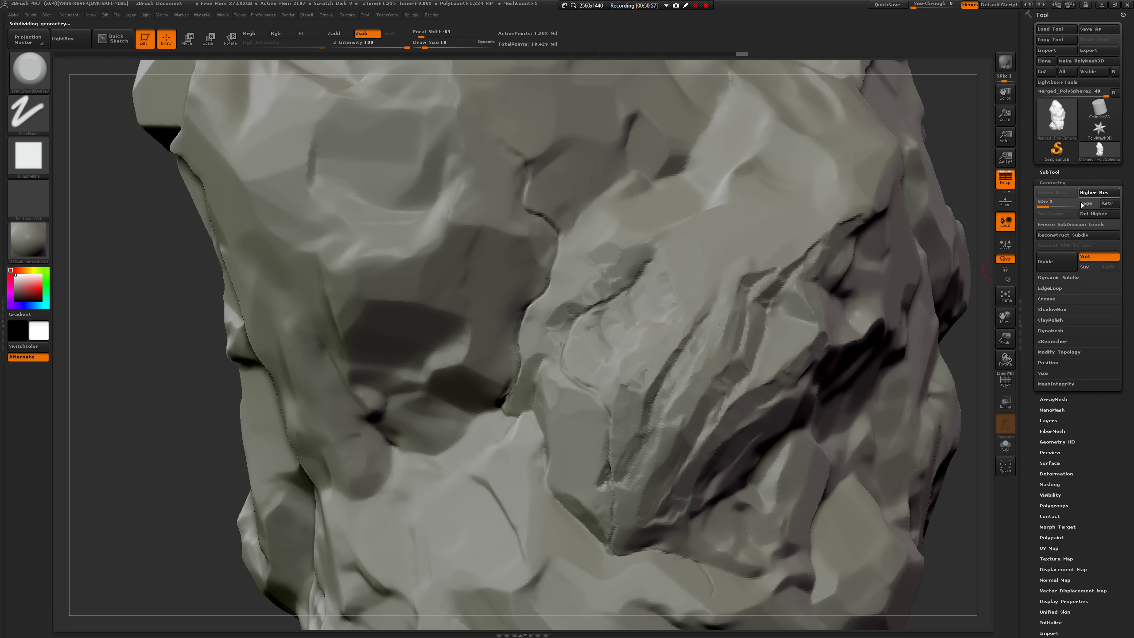
Raise the rock to subdivision level 2 and chip the surface around both ends of the curved crack.
left_click(1097, 193)
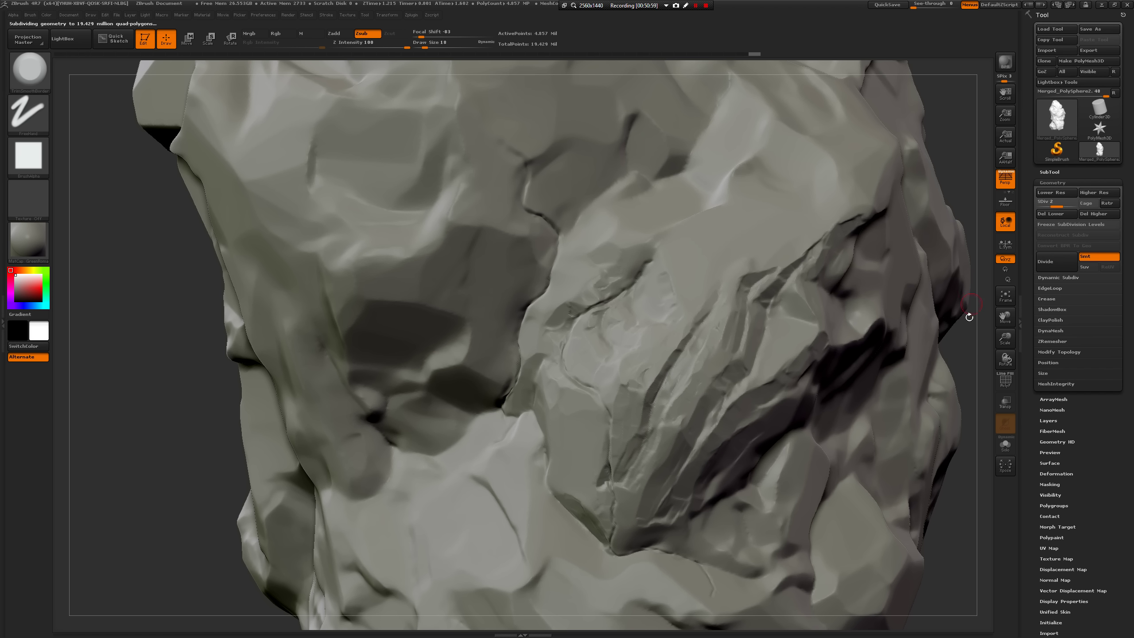
left_click_drag(950, 336, 911, 333)
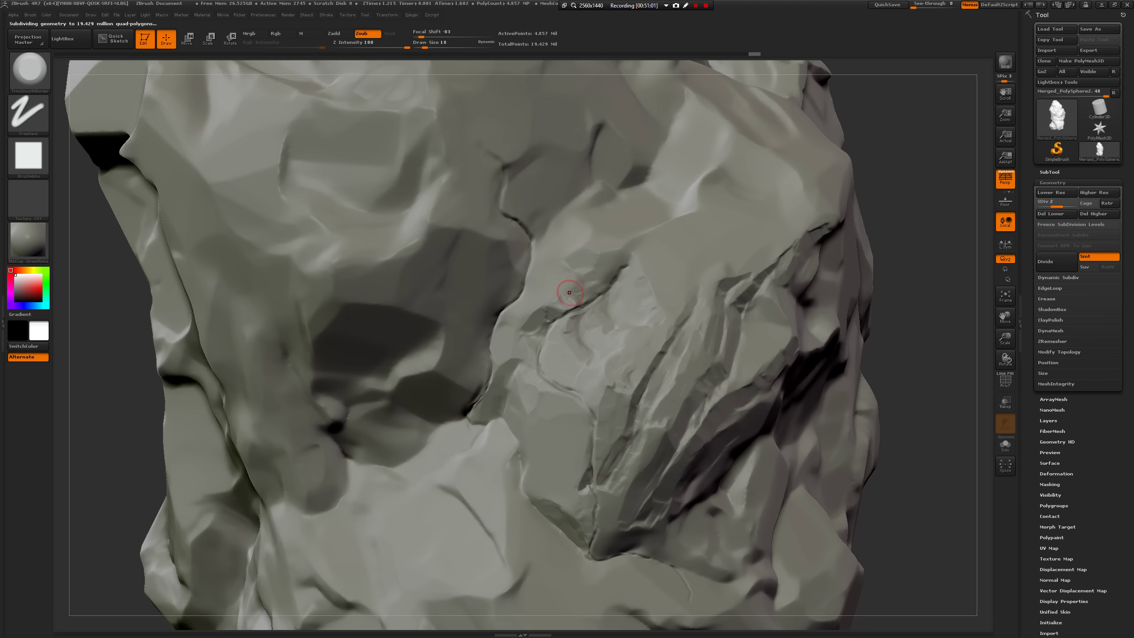
left_click_drag(547, 296, 535, 305)
mouse_move(536, 305)
left_mouse_down()
mouse_move(531, 349)
mouse_move(519, 348)
mouse_move(541, 313)
left_mouse_up()
mouse_move(619, 278)
left_mouse_down()
mouse_move(607, 272)
mouse_move(621, 247)
left_mouse_up()
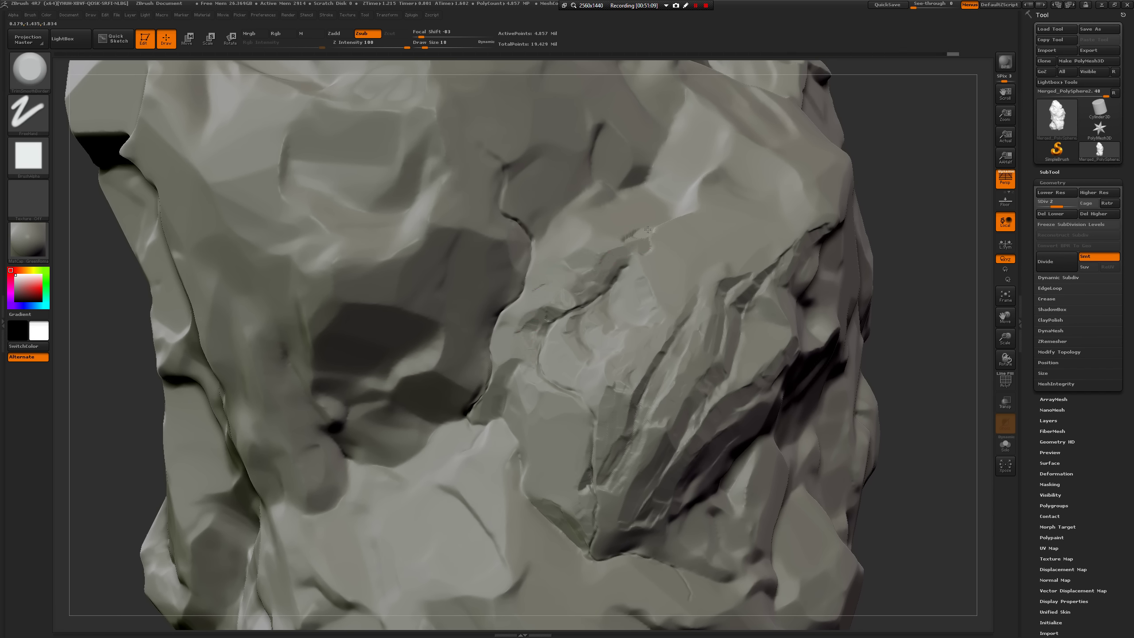
Smooth the chipped surface from the crack's upper end to the top of the grooves and set the draw size to 23.
key("shift")
mouse_move(628, 232)
left_mouse_down("shift")
mouse_move(654, 249)
mouse_move(666, 308)
mouse_move(721, 291)
mouse_move(711, 304)
mouse_move(710, 266)
left_mouse_up("shift")
key("space")
key("bracketleft")
key("bracketleft")
key("bracketleft")
key("space")
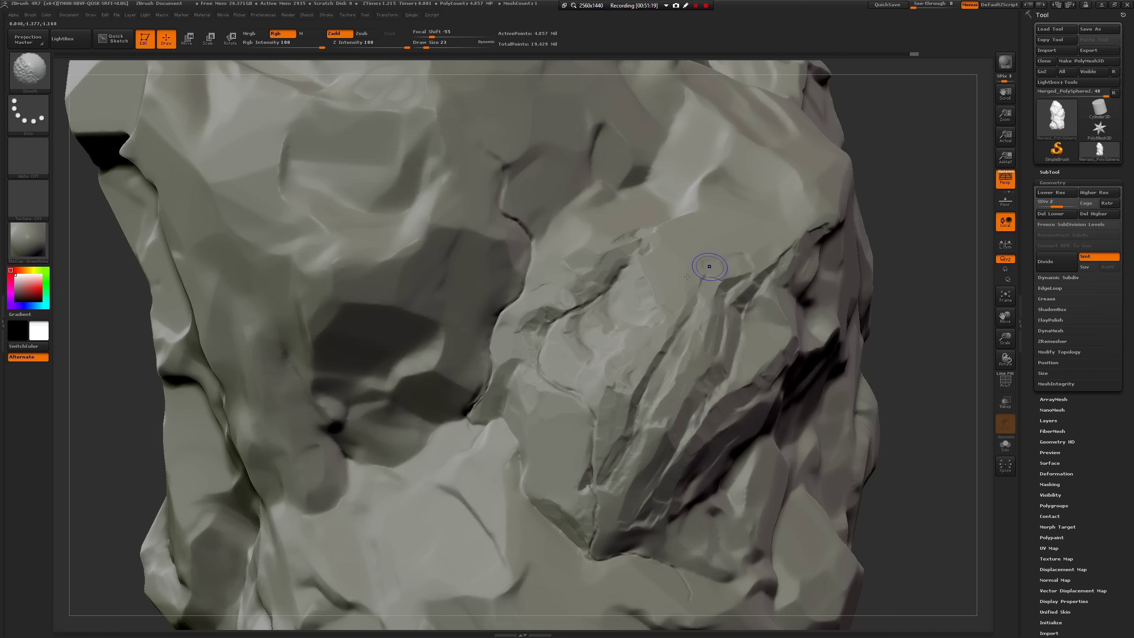
Chip the edge between the grooved block and the dark hollow with the trim brush, ending at draw size 20.
left_click_drag(567, 402, 552, 413)
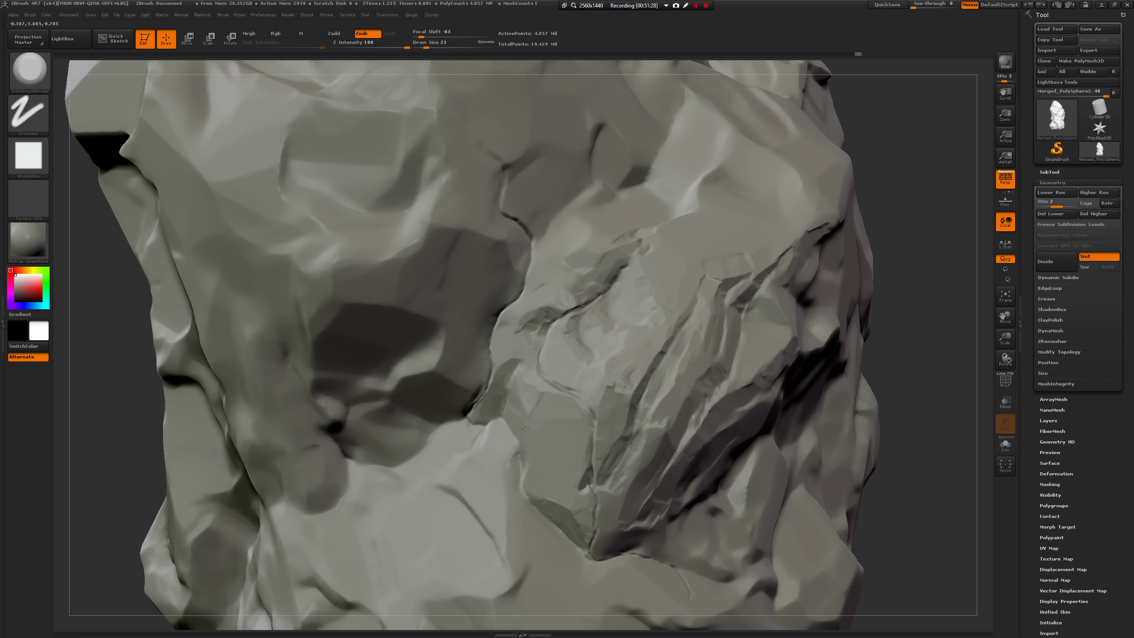
mouse_move(525, 429)
left_mouse_down()
mouse_move(518, 396)
mouse_move(495, 395)
mouse_move(487, 414)
mouse_move(471, 379)
left_mouse_up()
left_click_drag(915, 283, 940, 262)
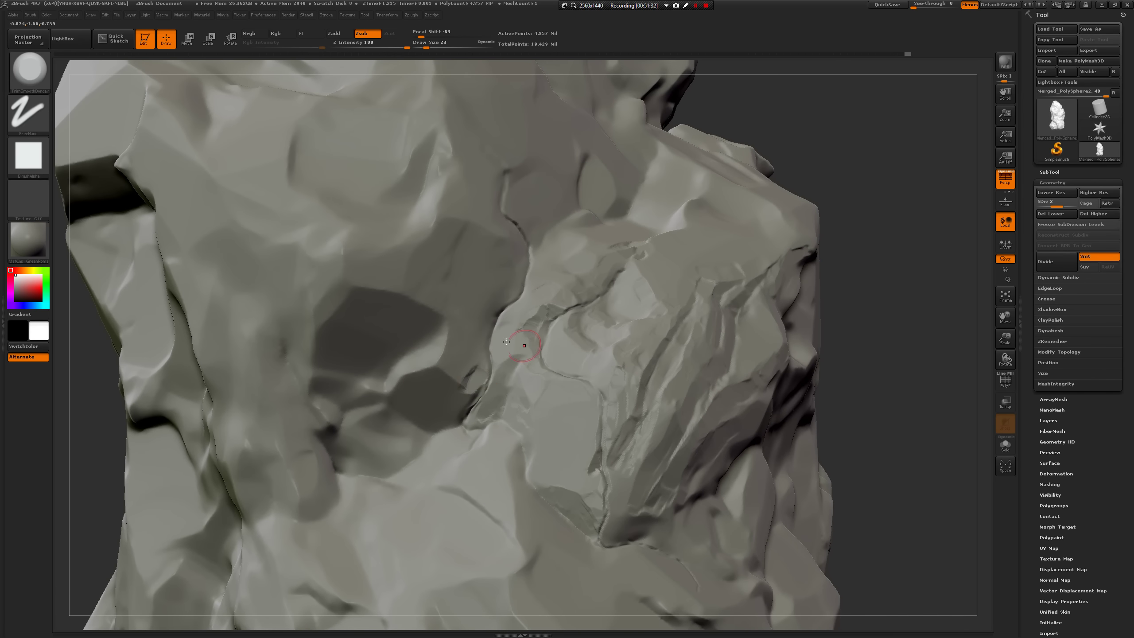
mouse_move(472, 374)
left_mouse_down()
mouse_move(429, 372)
mouse_move(470, 406)
left_mouse_up()
mouse_move(477, 392)
left_mouse_down()
mouse_move(468, 385)
mouse_move(491, 360)
left_mouse_up()
key("space")
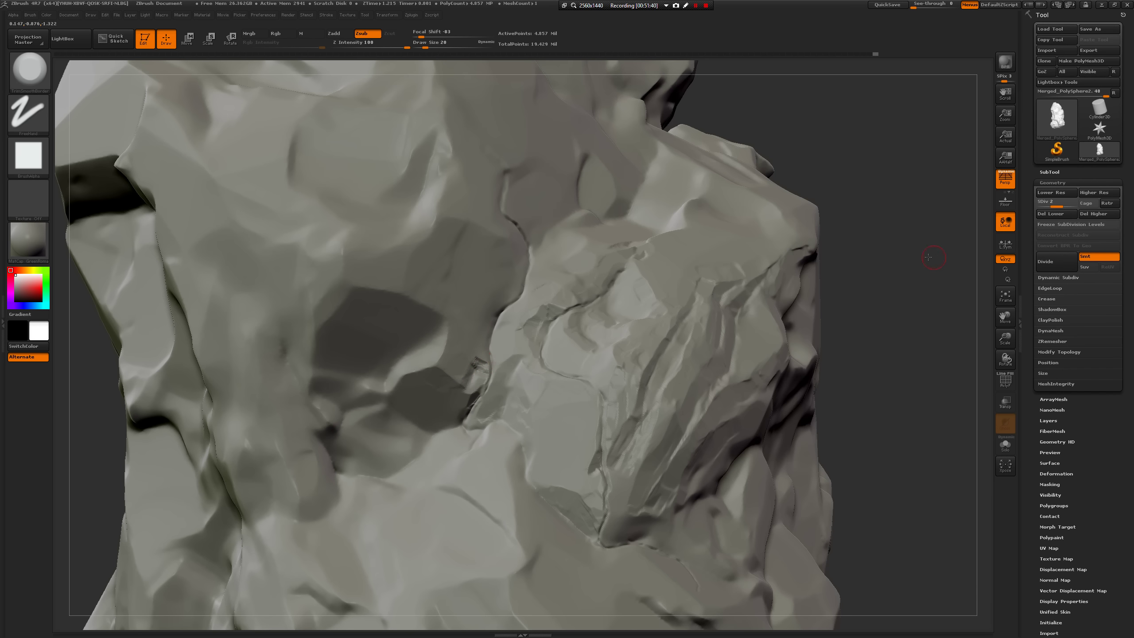
Carve a fine crack along the seam between the grooved block and the dark hollow with Dam_Standard at draw size 8.
left_click_drag(928, 257, 882, 259)
key("b")
key("d")
key("s")
key("space")
left_click_drag(622, 312, 618, 312)
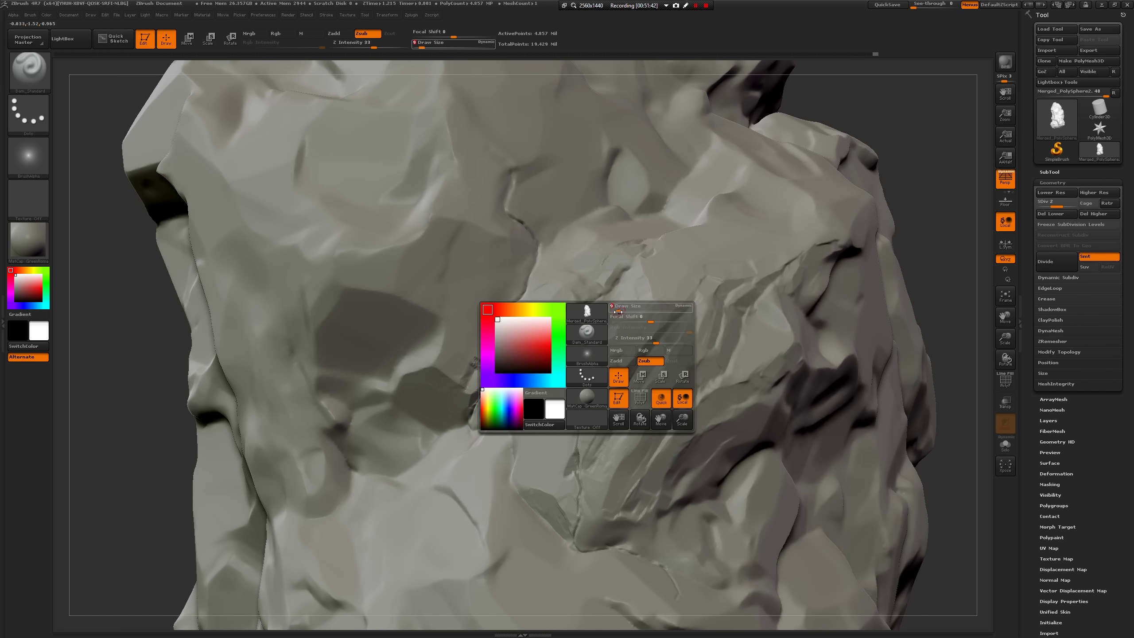
key("bracketleft")
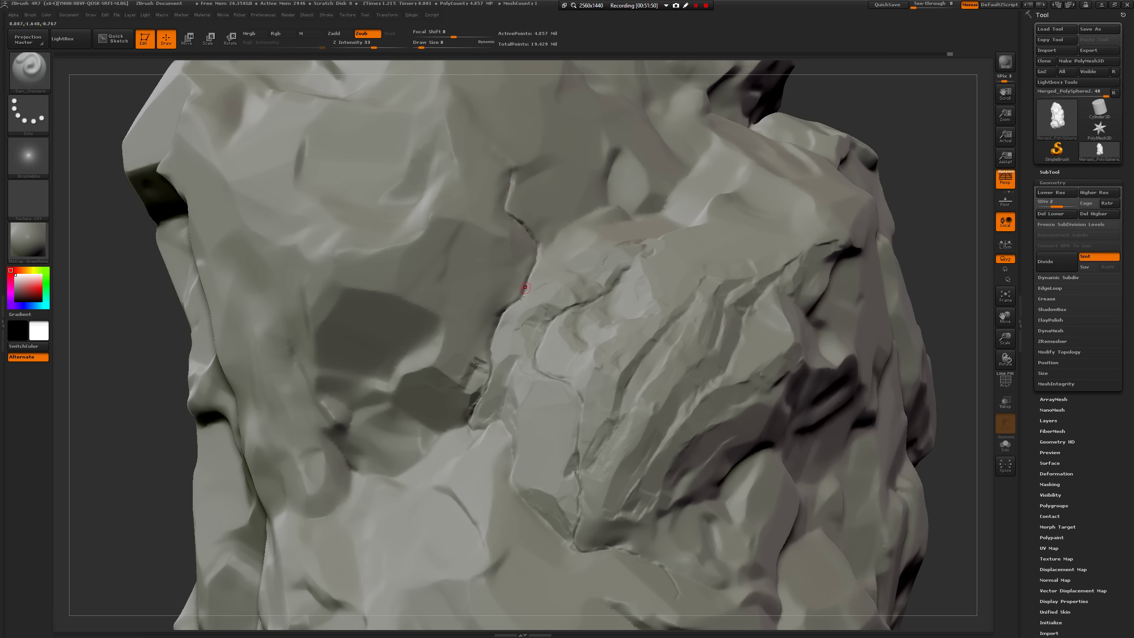
left_click_drag(521, 297, 516, 302)
left_click_drag(938, 213, 568, 296)
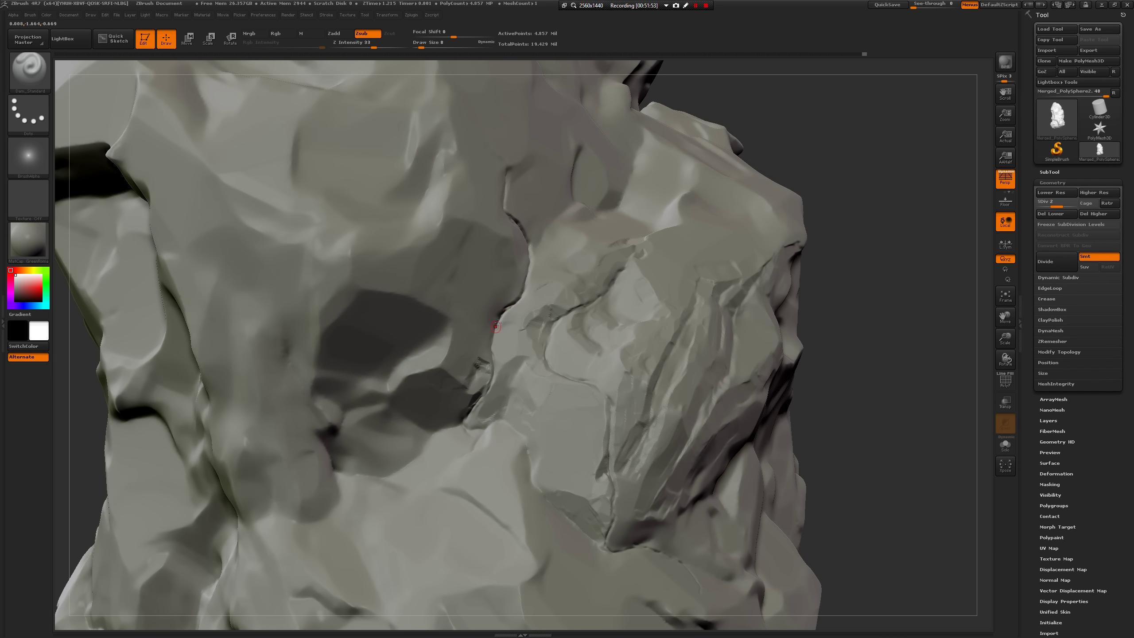
left_click_drag(502, 329, 495, 339)
left_click_drag(479, 399, 473, 406)
Cut flat chips into the lower end of the diagonal grooves with the TrimSmoothBorder brush at draw size 29.
mouse_move(841, 406)
left_mouse_down()
mouse_move(806, 264)
mouse_move(585, 409)
left_mouse_up()
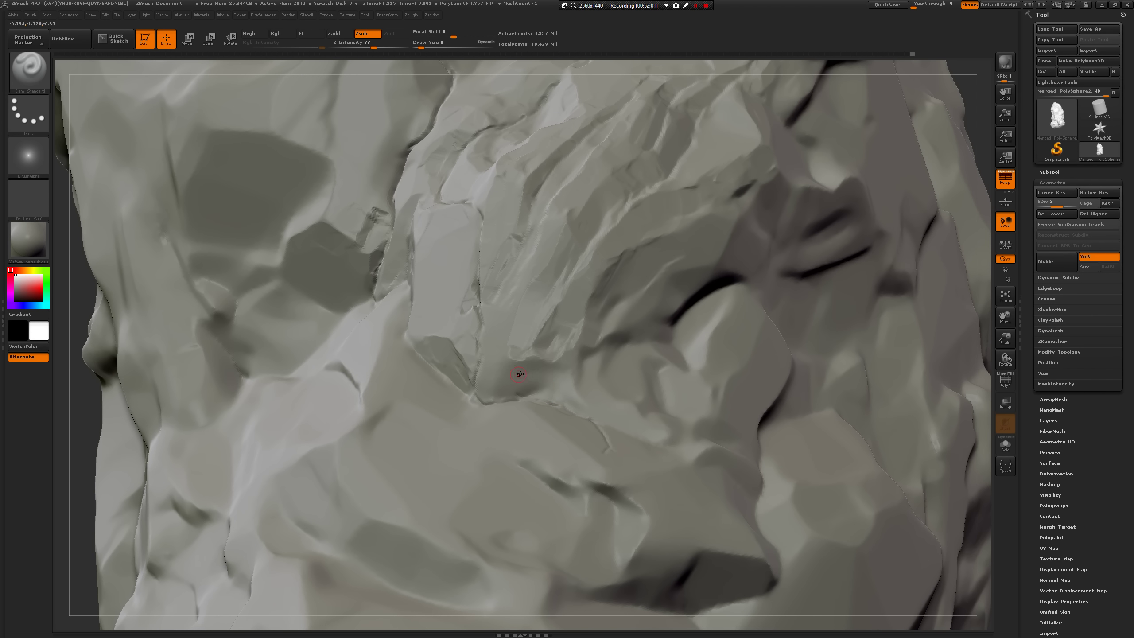
key("b")
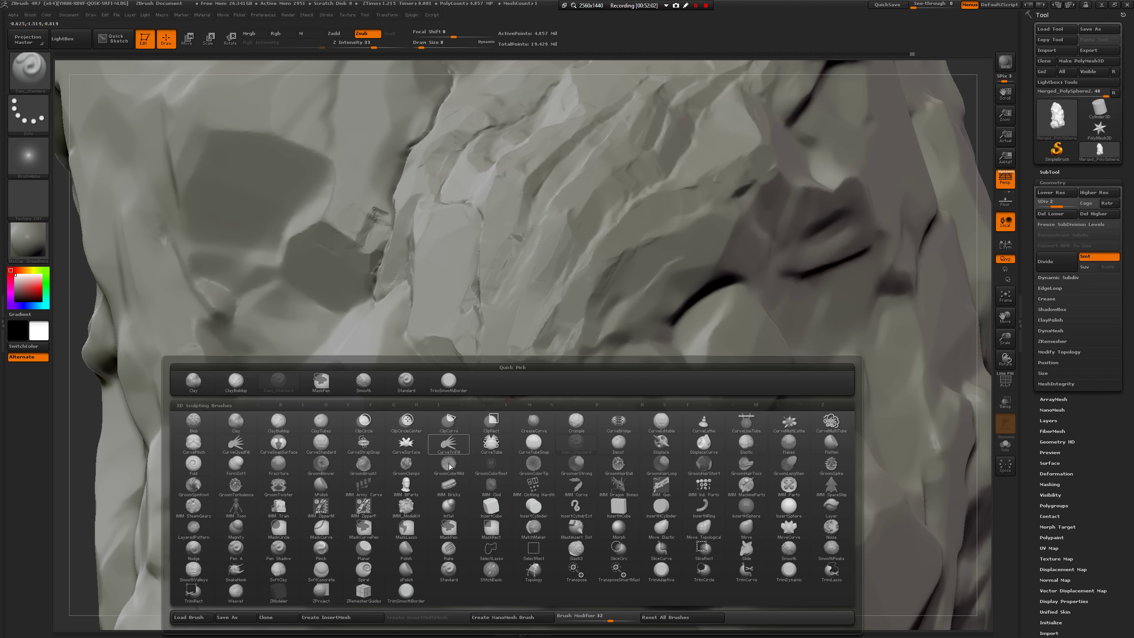
left_click(406, 593)
key("space")
left_click_drag(524, 414, 531, 414)
mouse_move(516, 360)
left_mouse_down()
mouse_move(507, 382)
mouse_move(598, 353)
mouse_move(630, 289)
mouse_move(608, 262)
mouse_move(619, 283)
left_mouse_up()
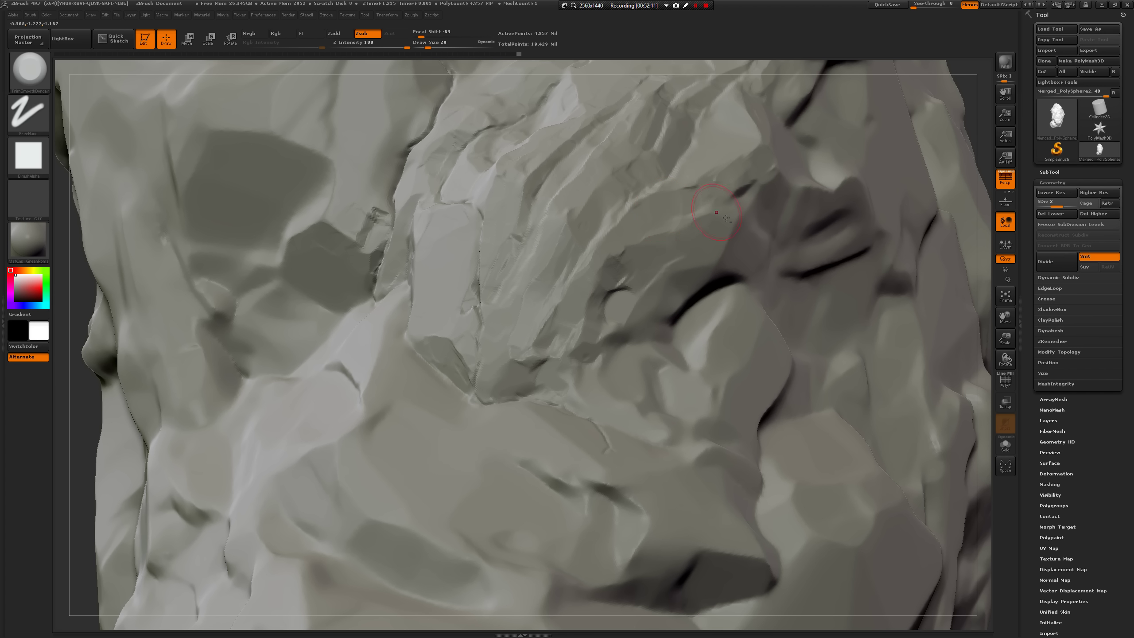
Select the Dam_Standard brush and set its draw size to 71 for work on the diagonal grooves.
key("b")
key("d")
key("s")
key("space")
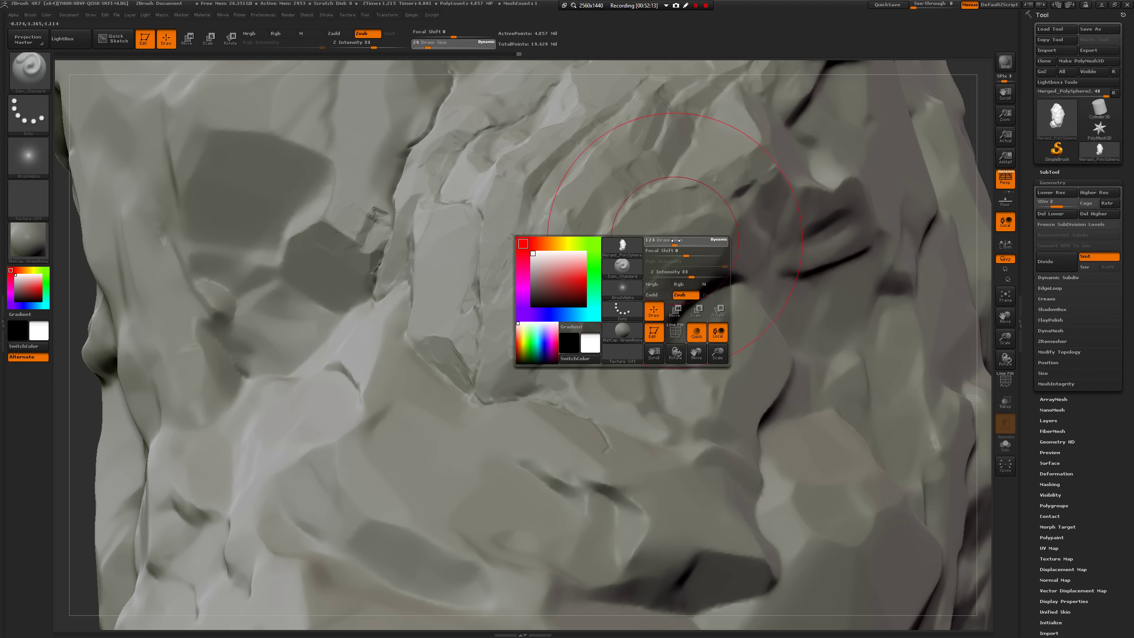
key("f")
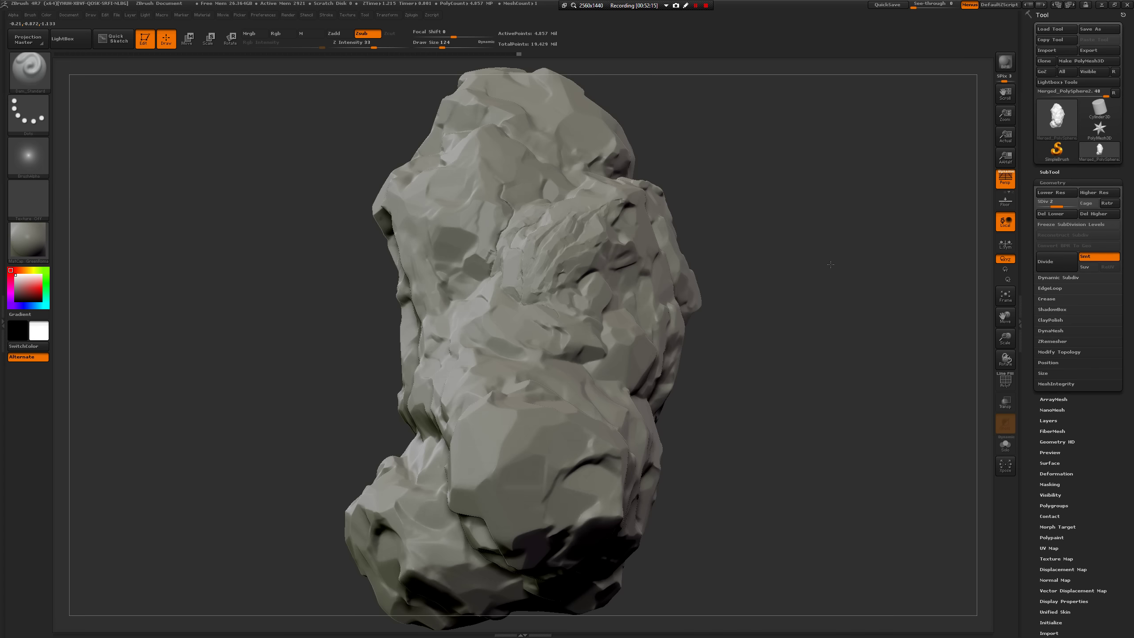
mouse_move(831, 264)
left_mouse_down("alt")
mouse_move(829, 217)
mouse_move(851, 286)
mouse_move(828, 320)
left_mouse_up("alt")
left_click_drag(658, 254, 605, 257)
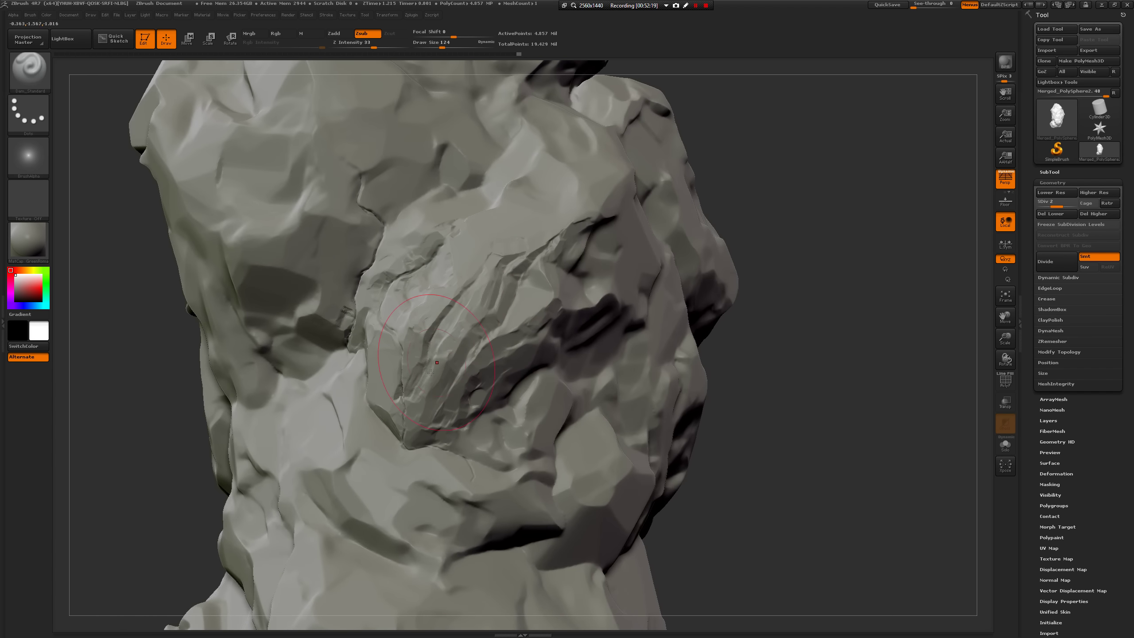
key("space")
left_click_drag(484, 312, 478, 311)
key("ctrl")
key("space")
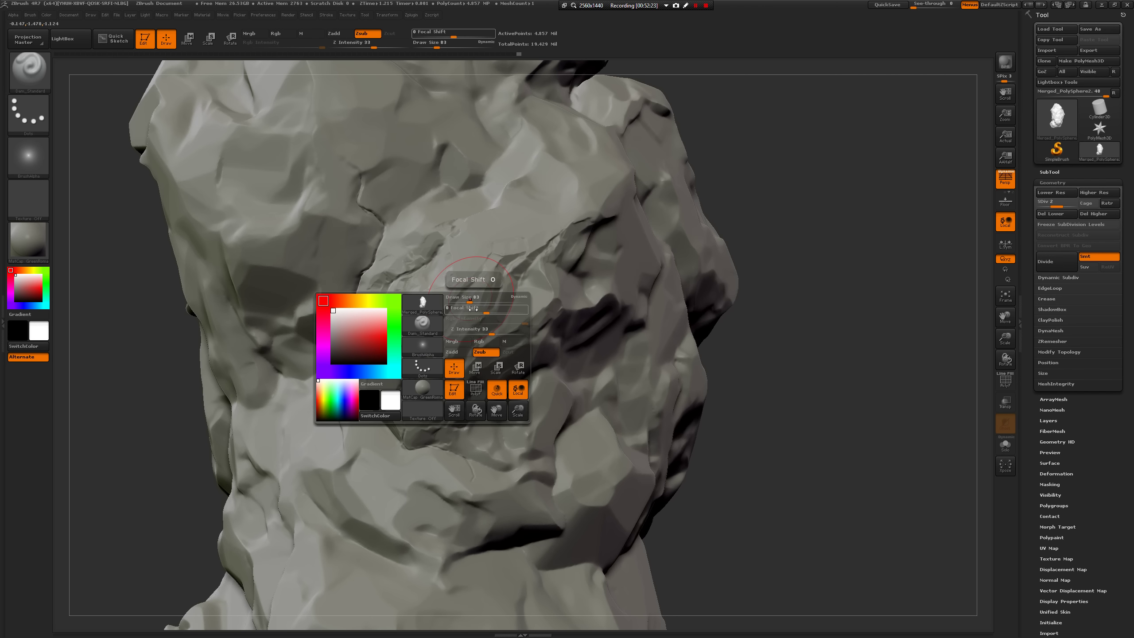
key("space")
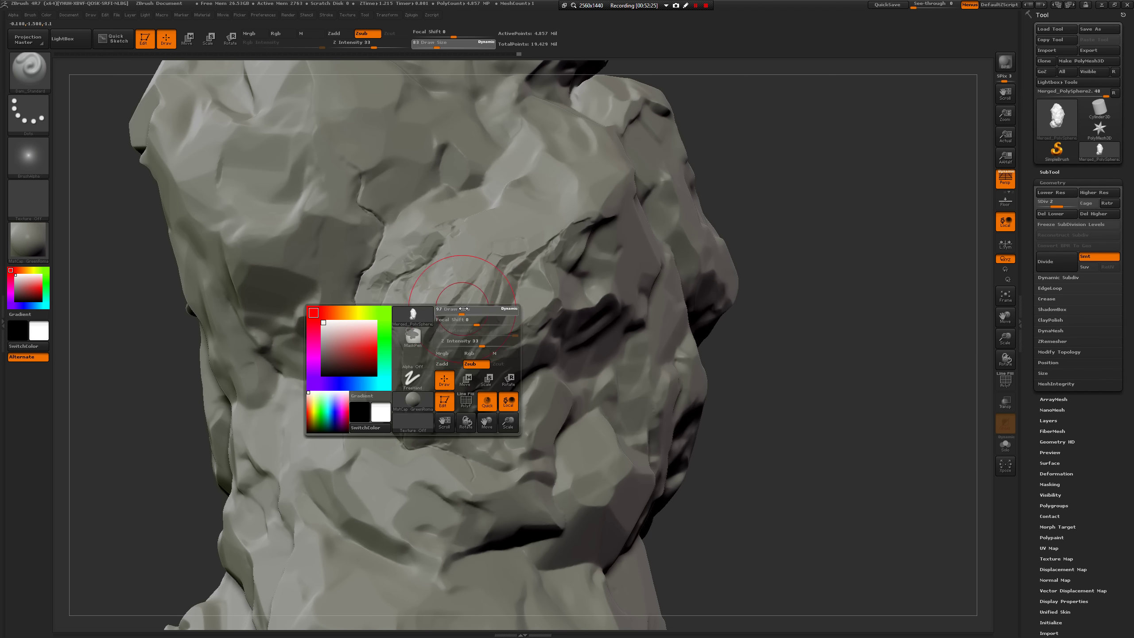
mouse_move(443, 312)
left_mouse_down()
mouse_move(465, 294)
mouse_move(443, 311)
left_mouse_up()
key("space")
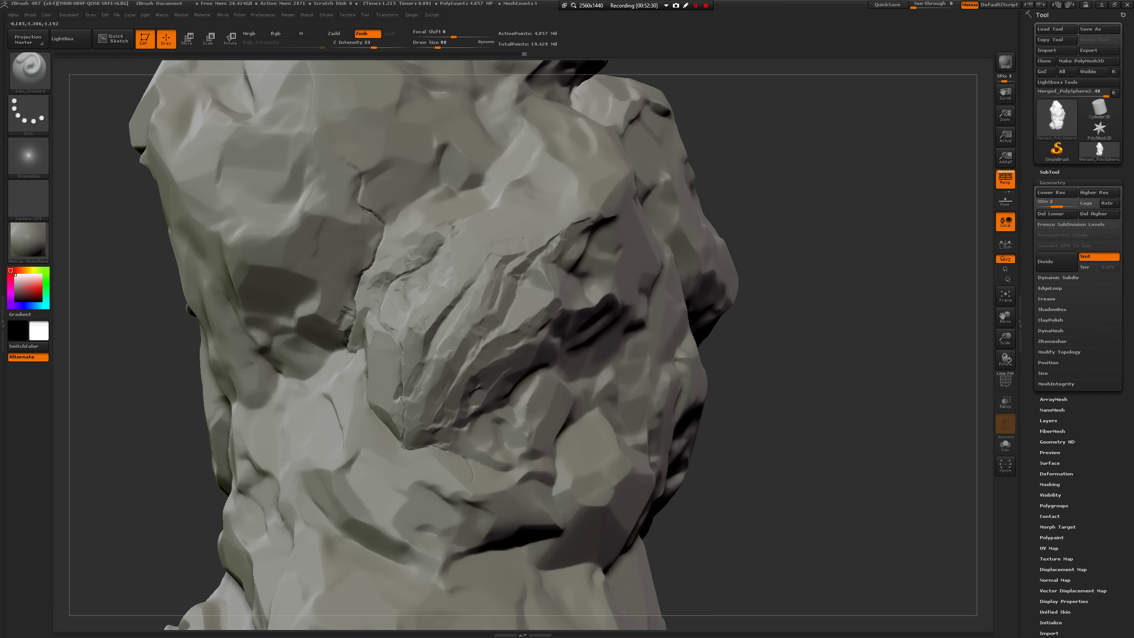
key("ctrl")
key("space")
left_click_drag(507, 321, 499, 322)
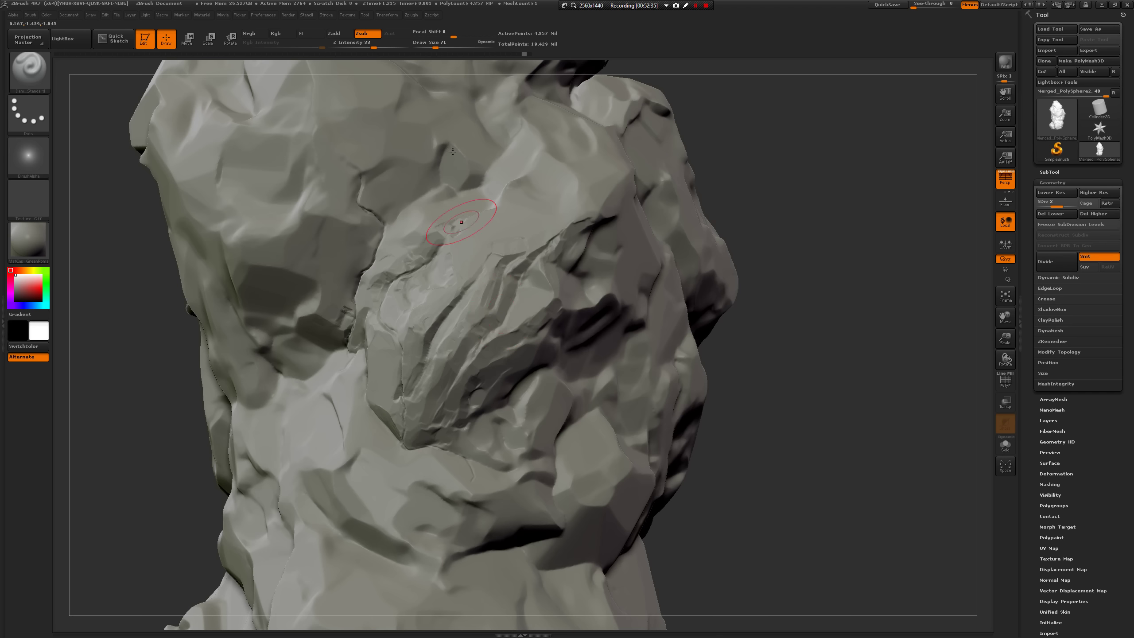
Turn off LazyMouse for the Dam_Standard brush.
left_click(328, 15)
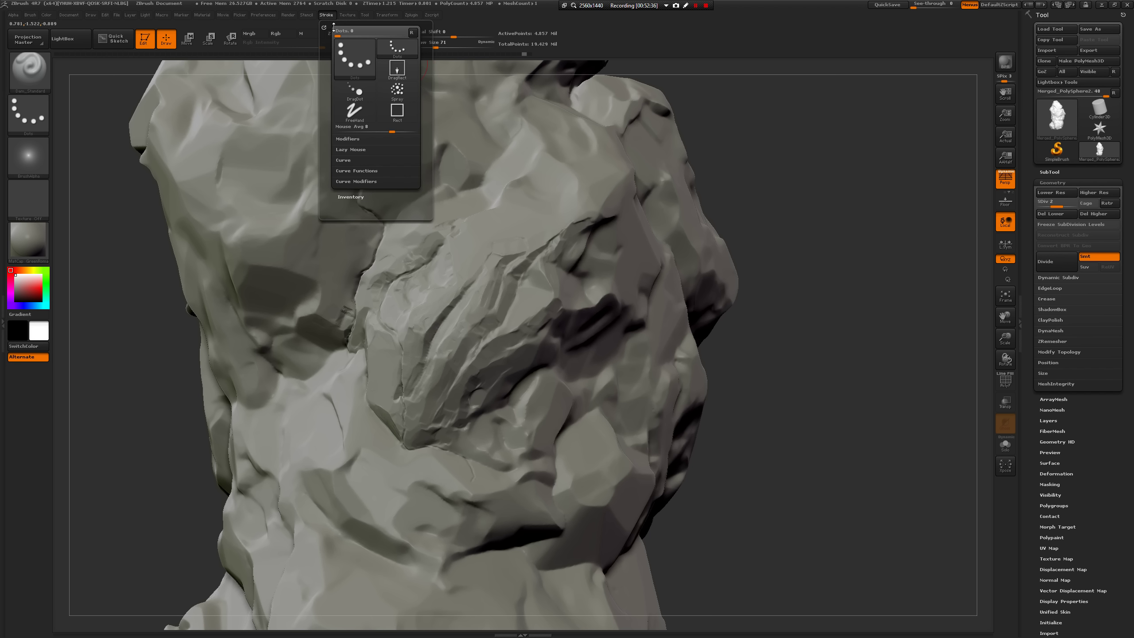
left_click(349, 151)
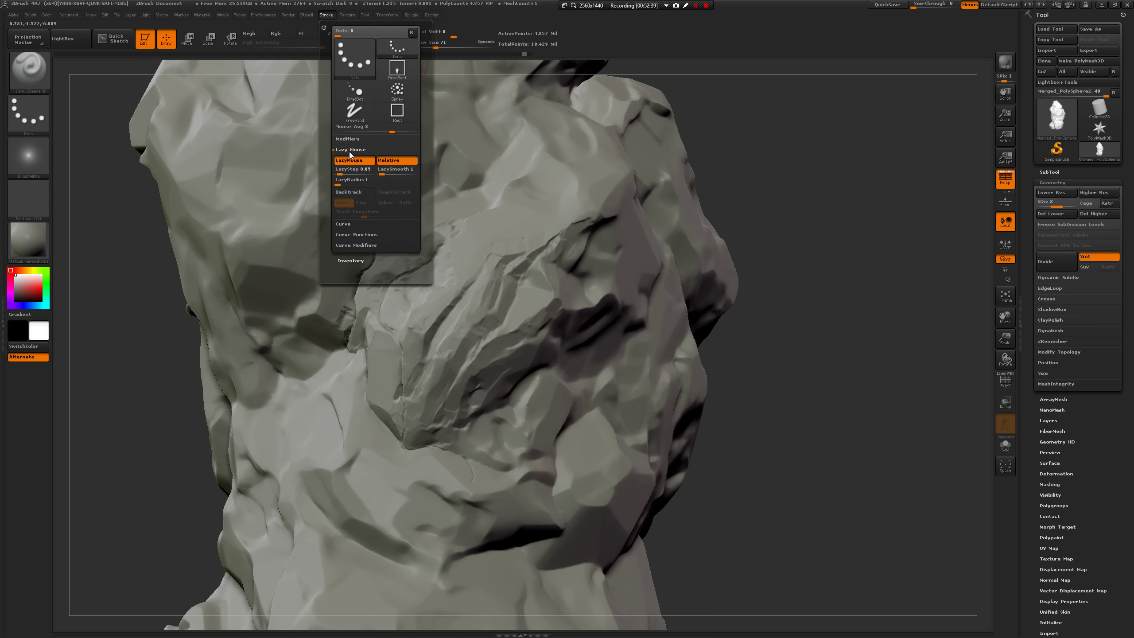
left_click(350, 160)
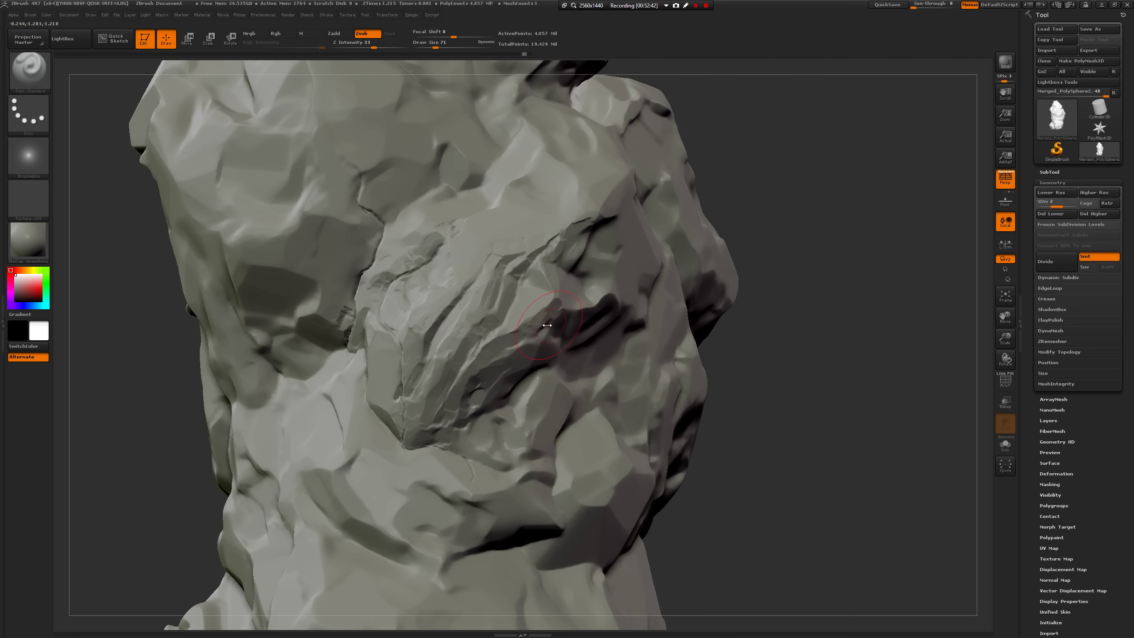
Carve a line up the middle of the diagonal grooves with Dam_Standard and set the draw size to 44.
key("space")
left_click_drag(548, 325, 507, 329)
key("space")
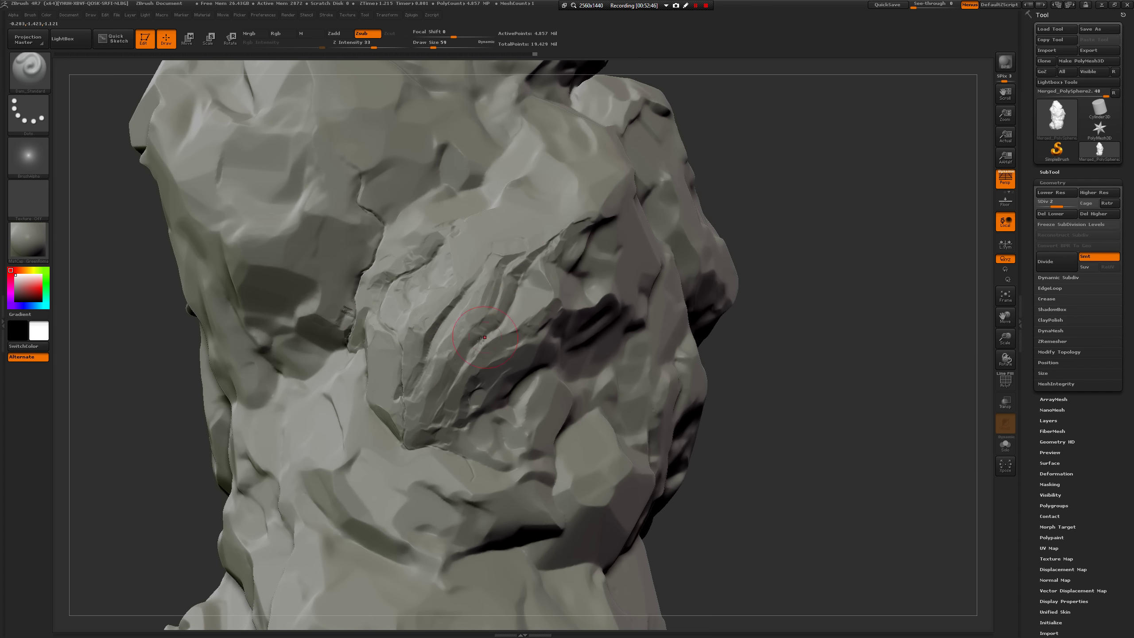
mouse_move(462, 368)
left_mouse_down()
mouse_move(454, 380)
mouse_move(486, 286)
left_mouse_up()
key("space")
key("space")
left_click_drag(478, 319, 474, 319)
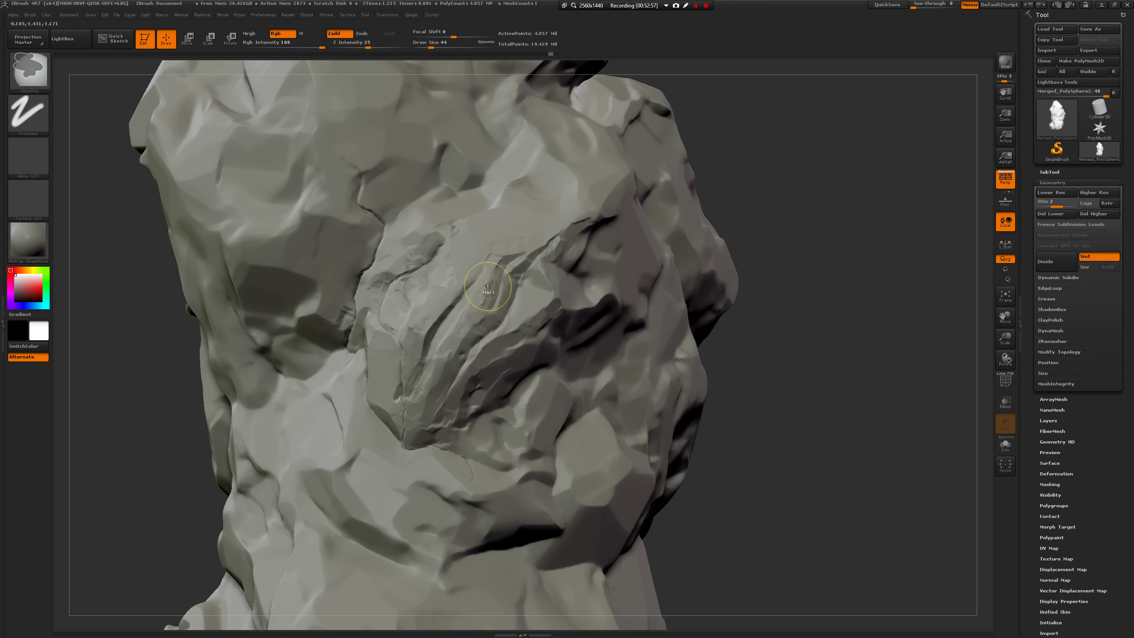
Deepen the diagonal grooves from their middle to the lower end with Dam_Standard, starting at draw size 101 and finishing below 50.
key("space")
left_click_drag(486, 284, 500, 285)
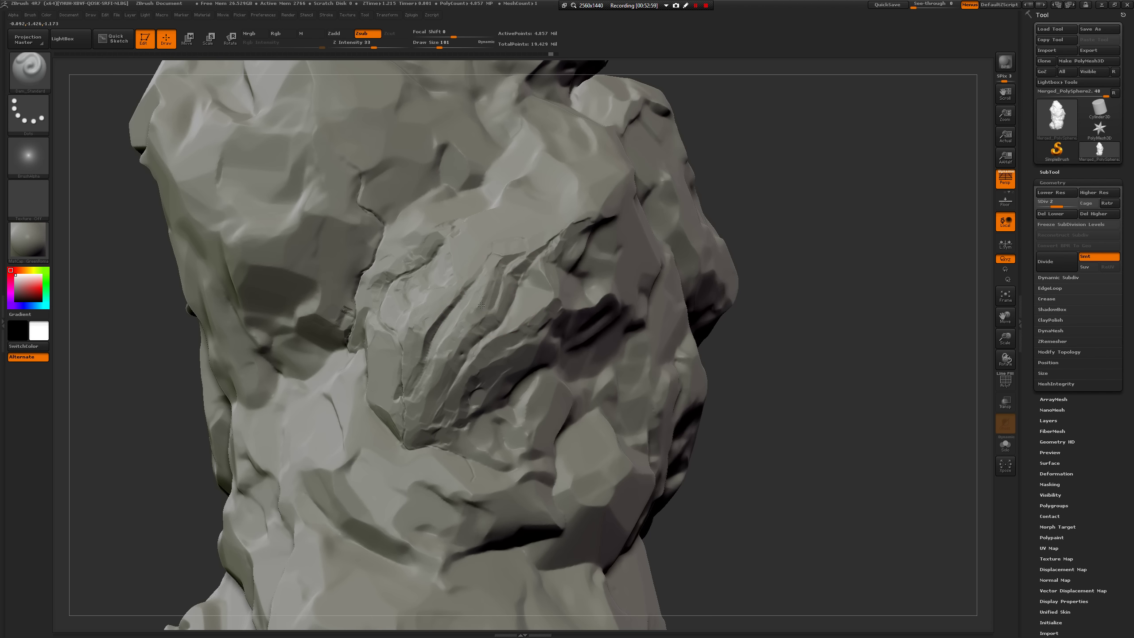
key("ctrl")
key("ctrl")
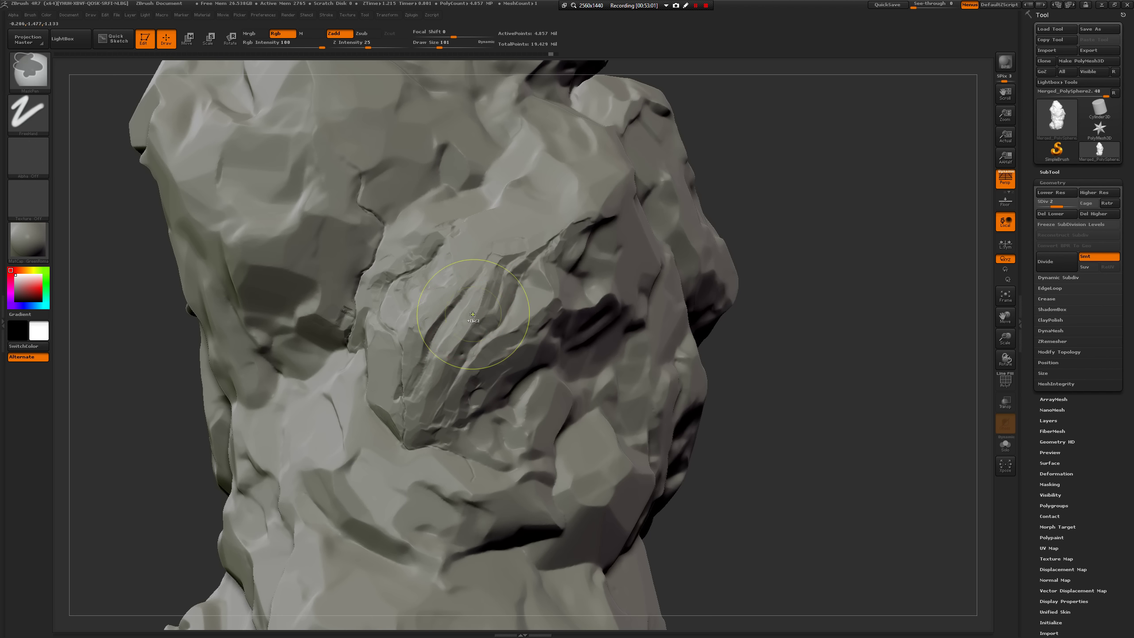
left_click_drag(476, 307, 430, 379)
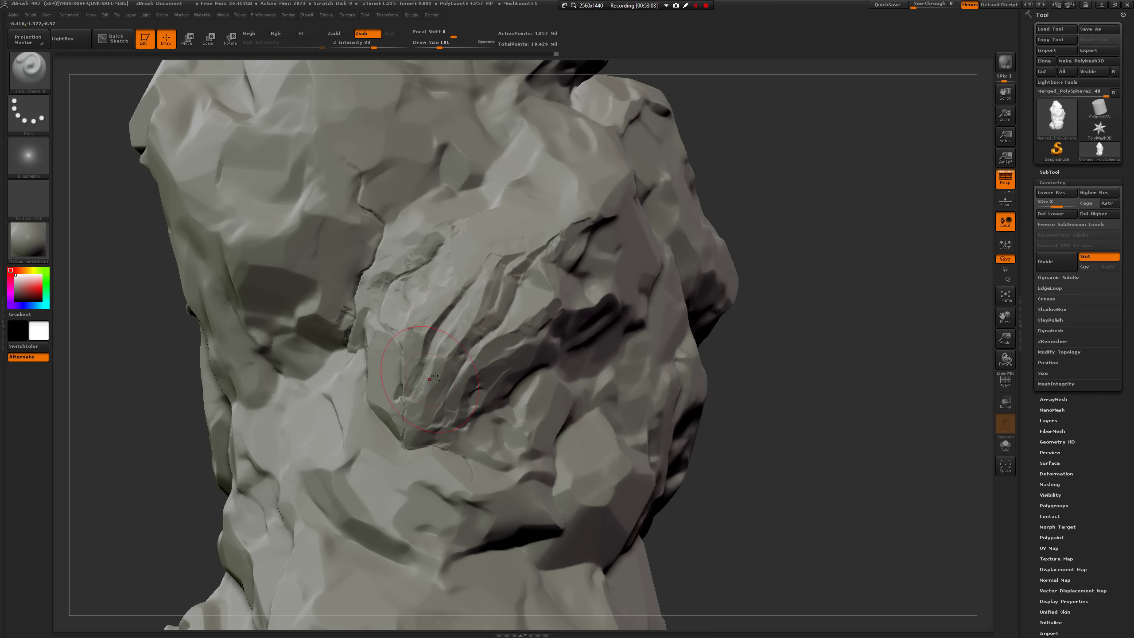
key("space")
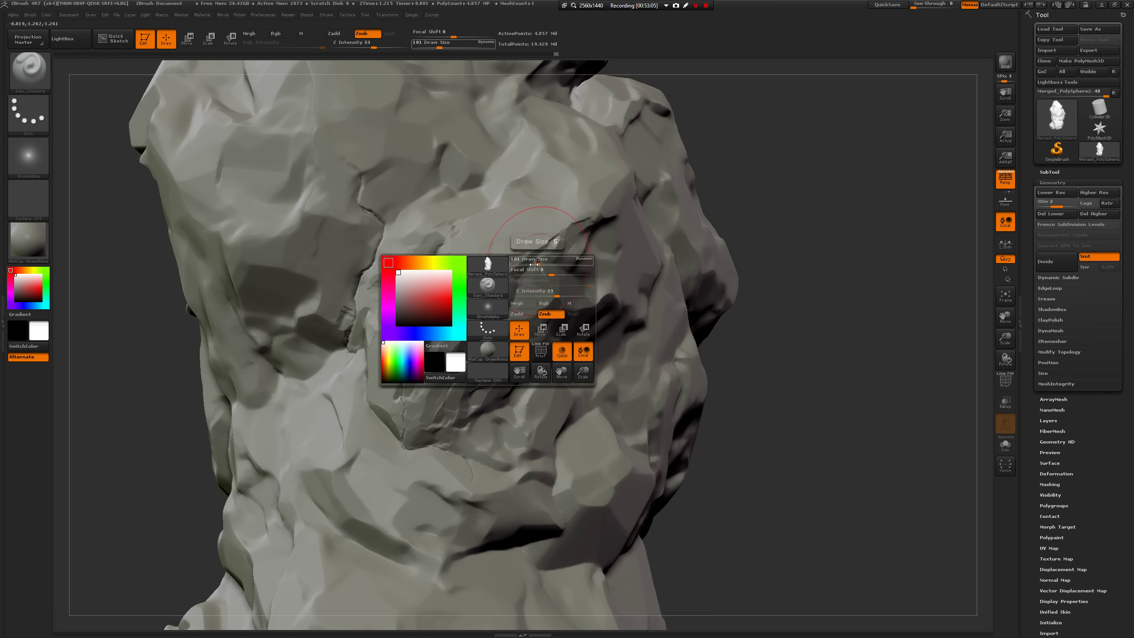
mouse_move(533, 264)
left_mouse_down()
mouse_move(520, 264)
mouse_move(521, 279)
left_mouse_up()
key("space")
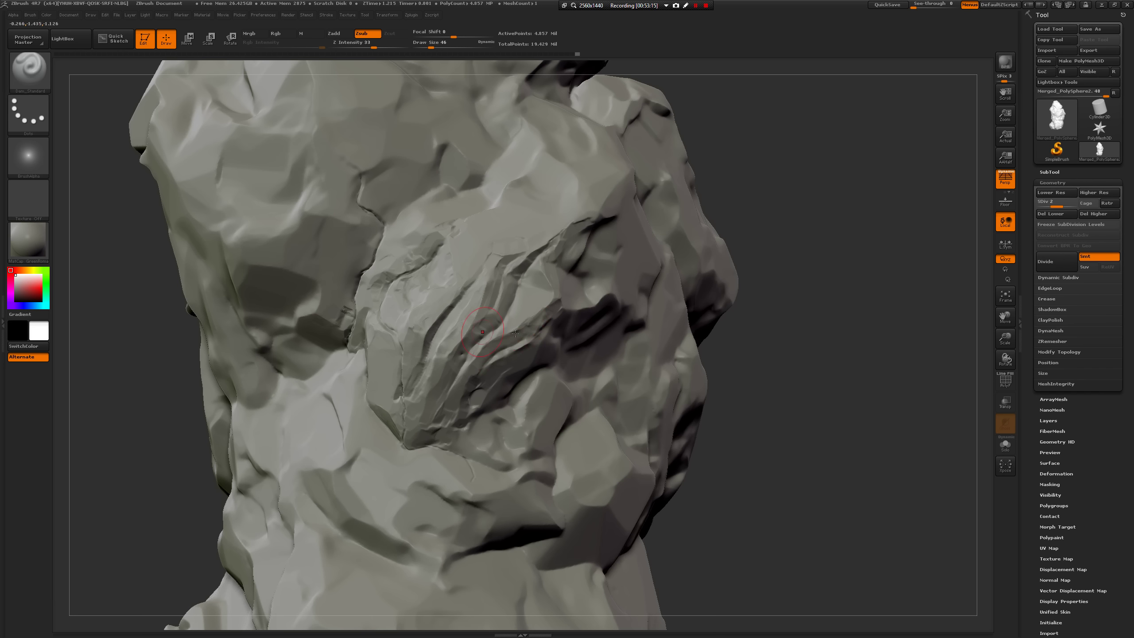
Carve short fine lines at the lower tip and outer edge of the grooved block with Dam_Standard at a smaller draw size.
mouse_move(782, 254)
left_mouse_down()
mouse_move(777, 287)
mouse_move(809, 286)
left_mouse_up()
key("space")
key("space")
left_click(427, 395)
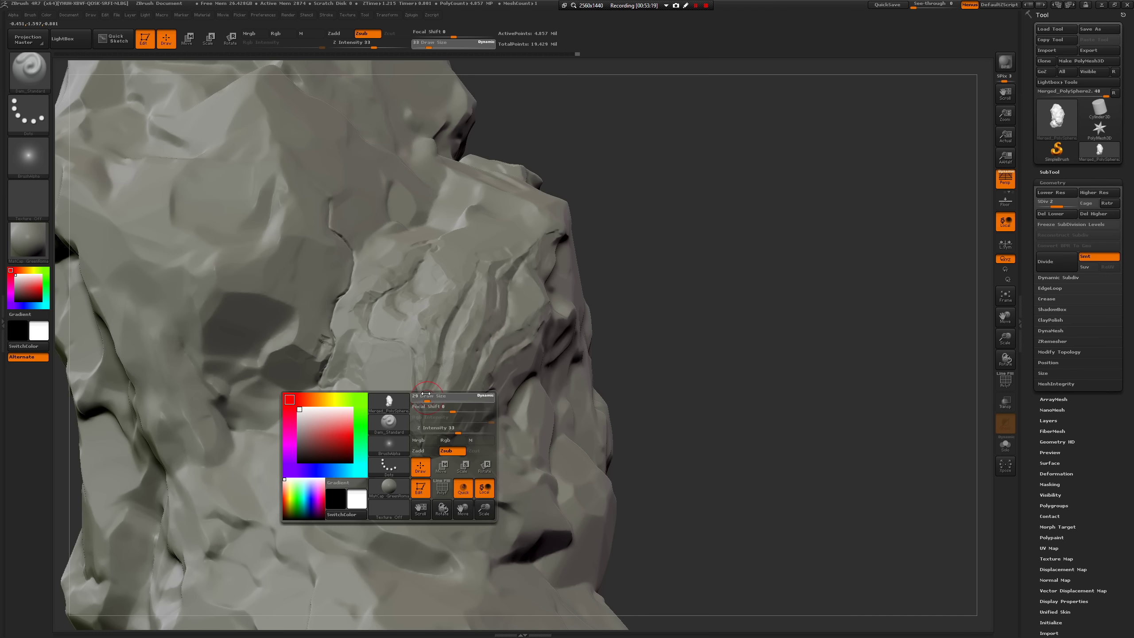
left_click_drag(422, 442, 421, 433)
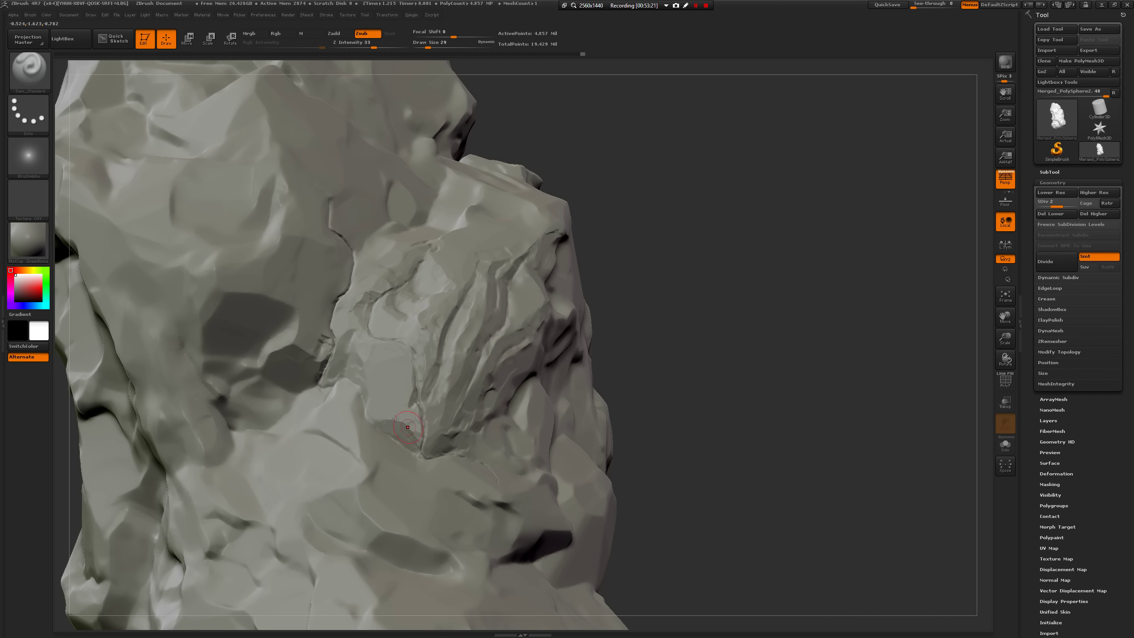
mouse_move(363, 371)
left_mouse_down()
mouse_move(348, 340)
mouse_move(345, 367)
left_mouse_up()
key("ctrl")
mouse_move(747, 317)
left_mouse_down()
mouse_move(710, 302)
mouse_move(744, 321)
mouse_move(737, 327)
mouse_move(713, 310)
mouse_move(740, 284)
mouse_move(776, 294)
mouse_move(701, 380)
mouse_move(686, 377)
mouse_move(707, 461)
mouse_move(785, 337)
mouse_move(796, 343)
mouse_move(783, 347)
mouse_move(773, 389)
mouse_move(750, 379)
left_mouse_up()
Flatten the smooth face of the block beside the diagonal grooves with the hPolish brush.
key("b")
key("h")
key("p")
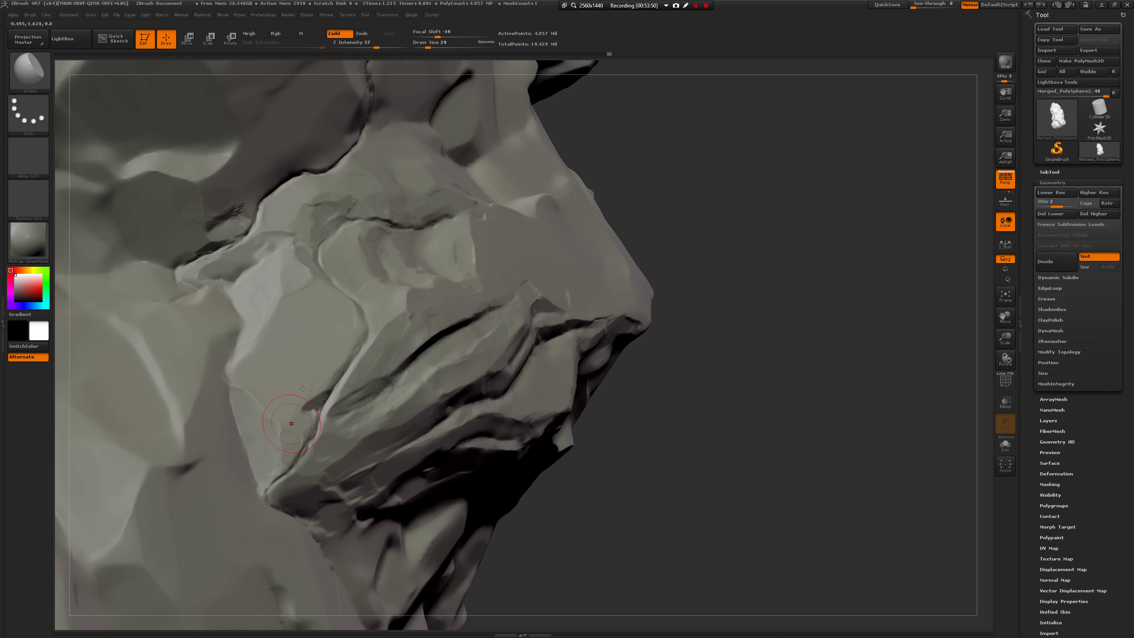
left_click_drag(291, 292, 286, 284)
left_click_drag(286, 285, 272, 286)
left_click_drag(272, 287, 304, 272)
left_click_drag(795, 322, 343, 315)
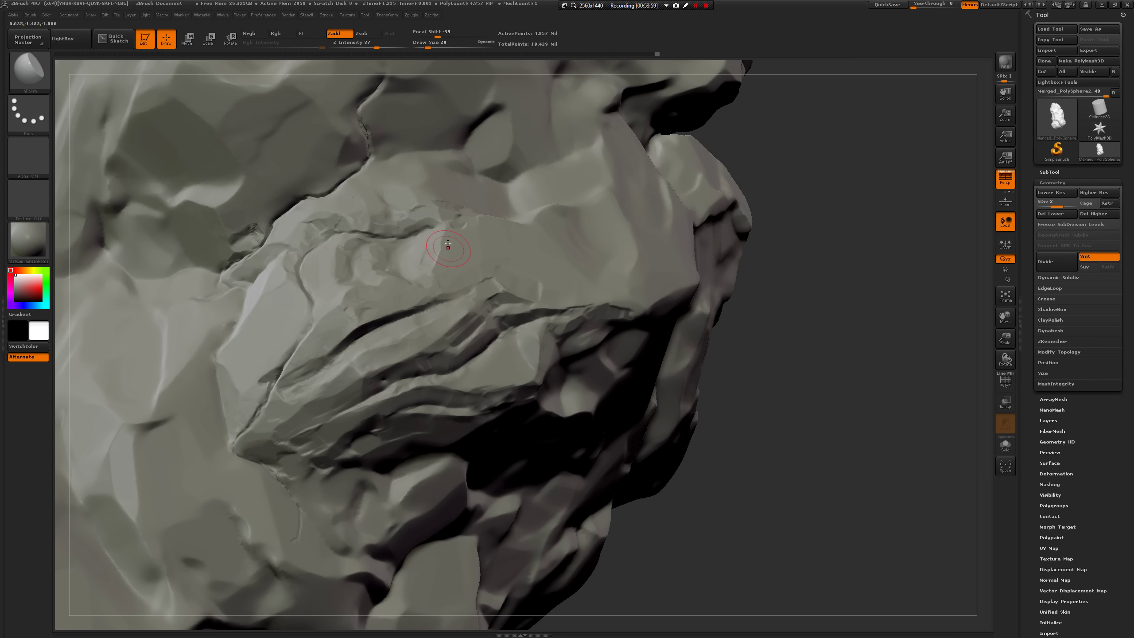
mouse_move(709, 332)
left_mouse_down()
mouse_move(815, 379)
mouse_move(915, 385)
left_mouse_up()
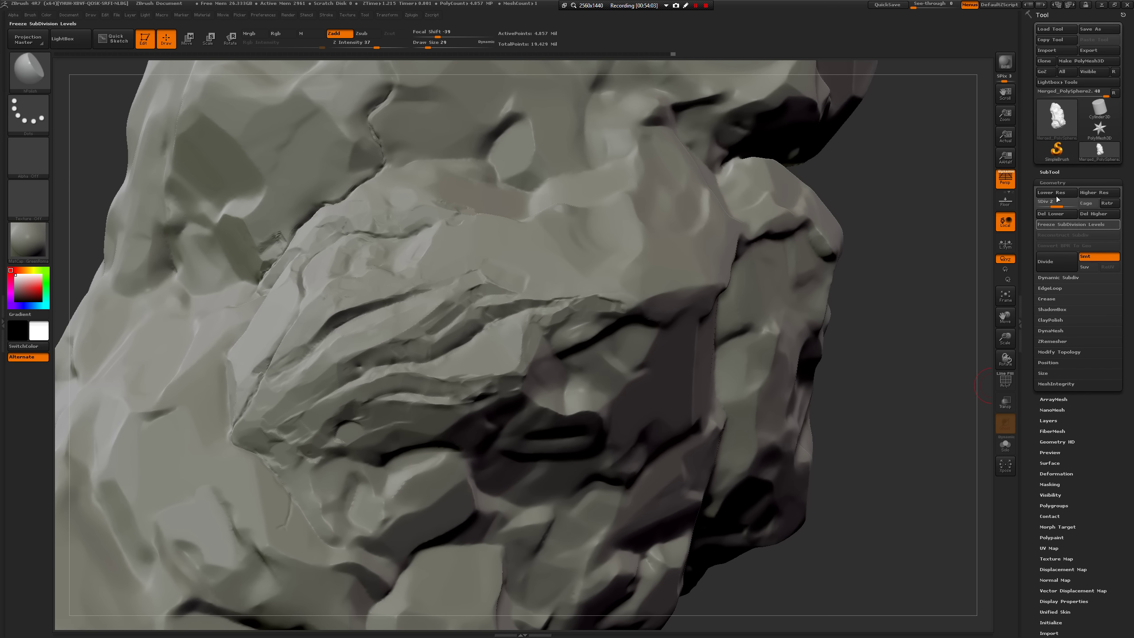
Raise the rock mesh to subdivision level 3.
left_click(1054, 182)
left_click(1059, 182)
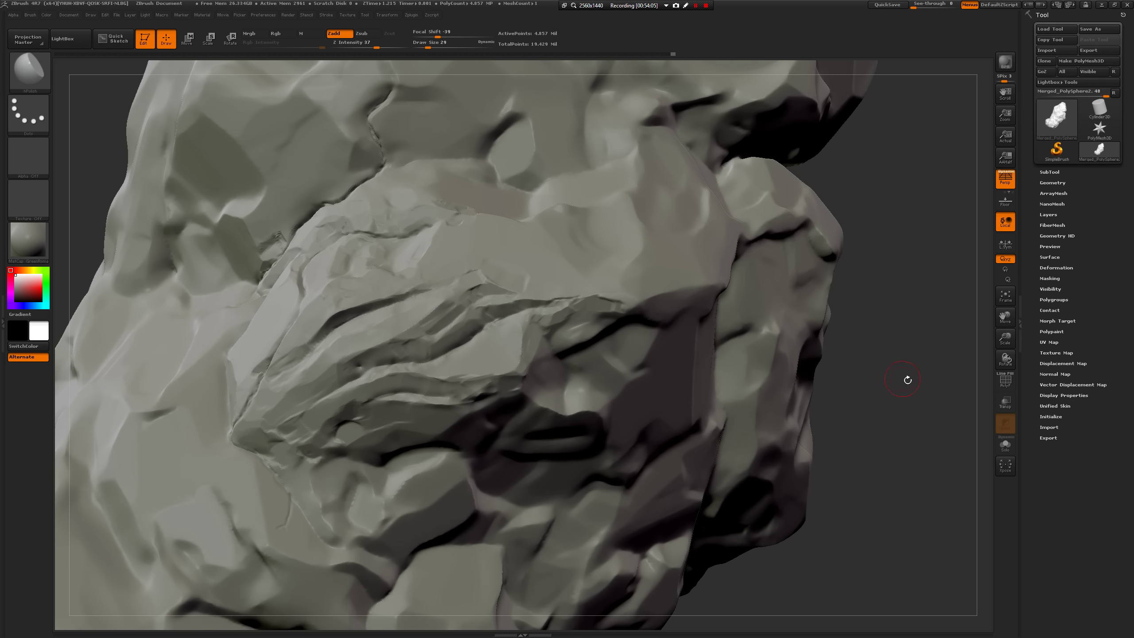
left_click_drag(908, 380, 978, 264)
left_click(1051, 172)
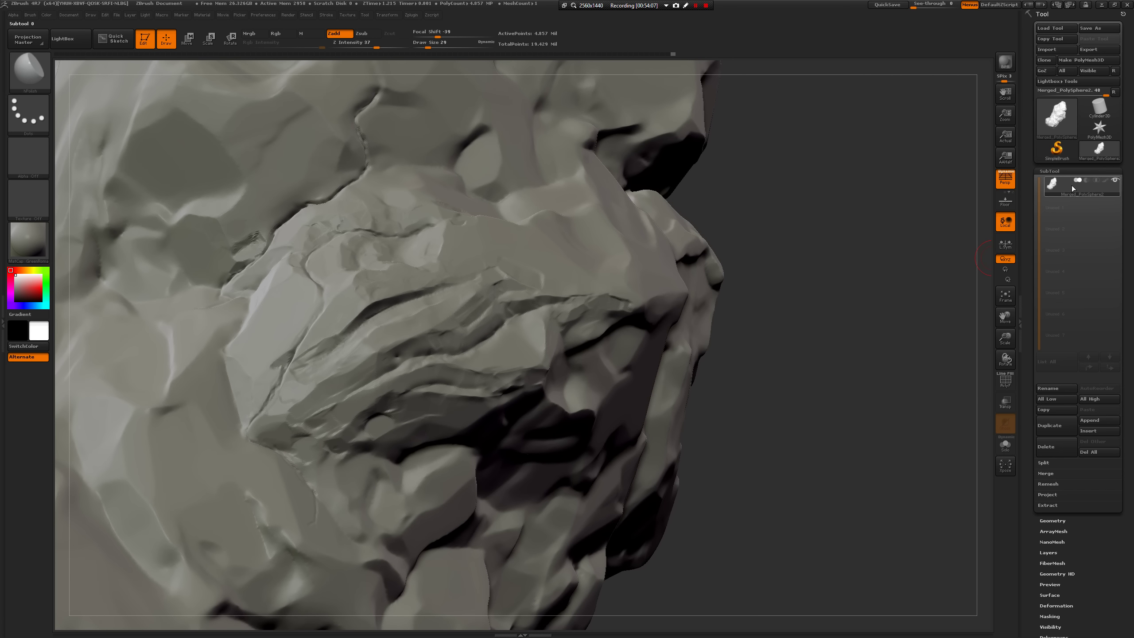
left_click(1051, 172)
left_click(1053, 180)
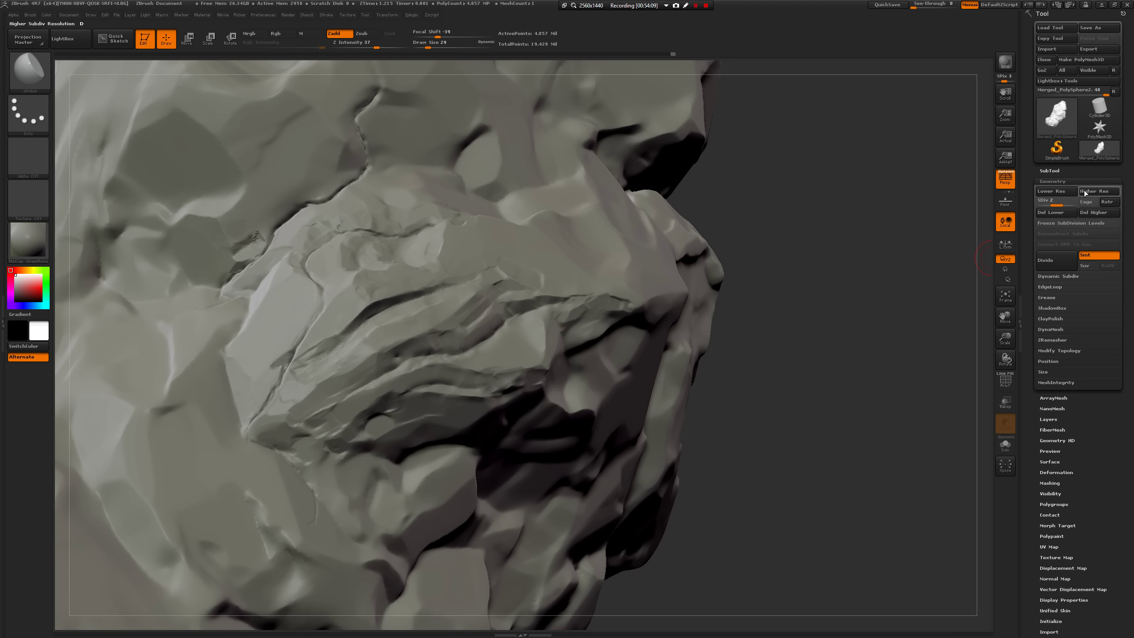
left_click(1085, 192)
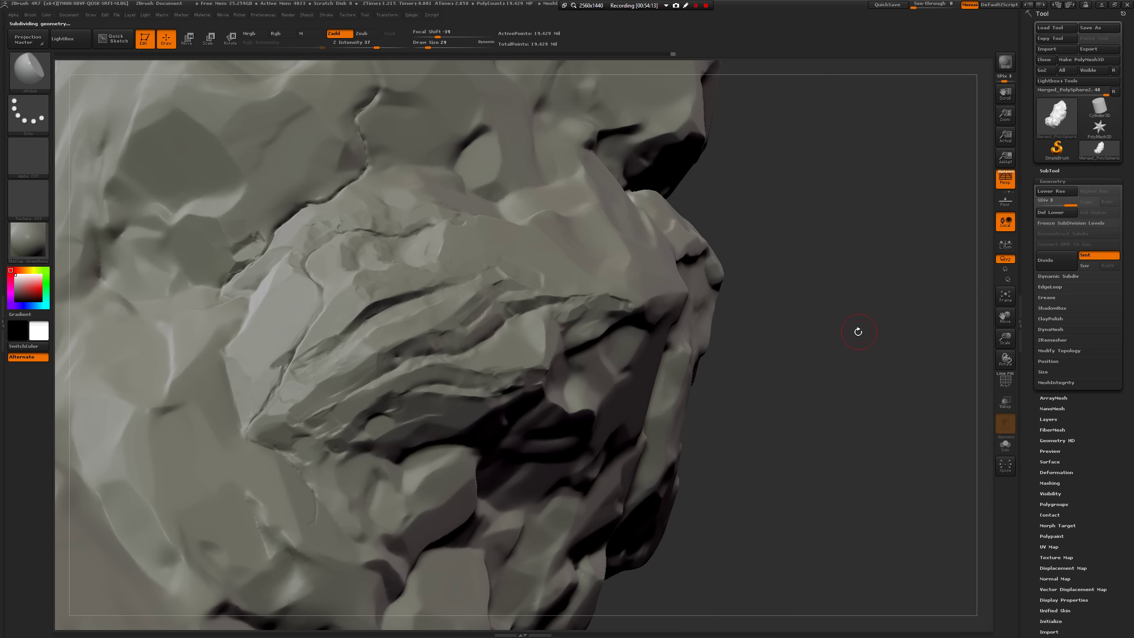
Open NoiseMaker for the rock's surface and enlarge its preview to a close-up of the carved detail.
mouse_move(864, 331)
left_mouse_down()
mouse_move(866, 349)
mouse_move(912, 370)
mouse_move(1026, 405)
left_mouse_up()
left_click(1050, 461)
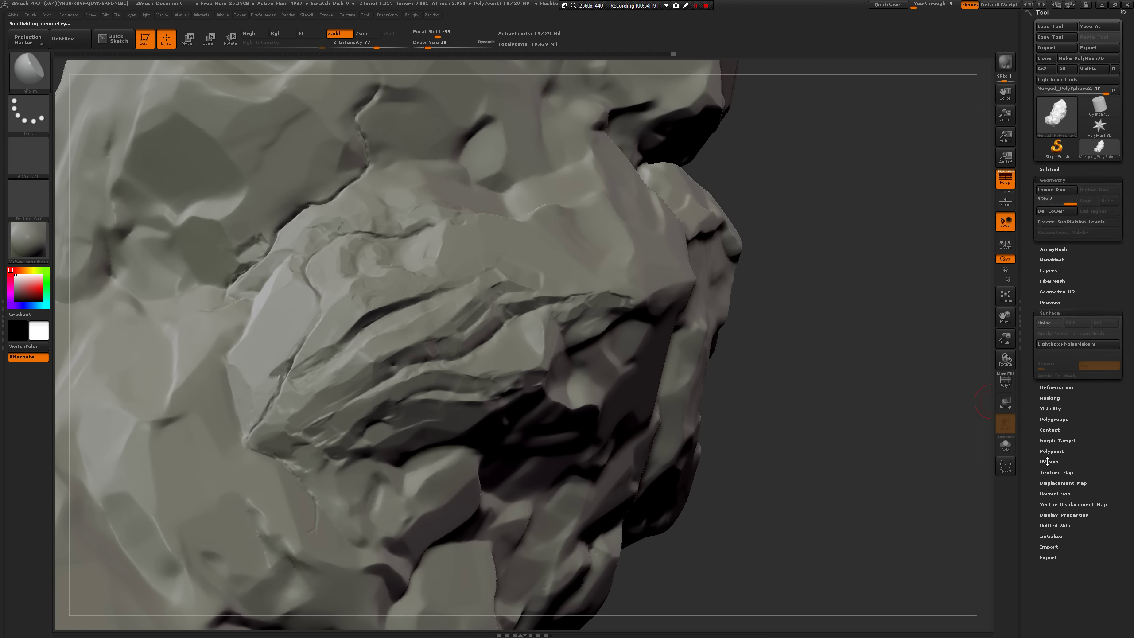
left_click(1046, 265)
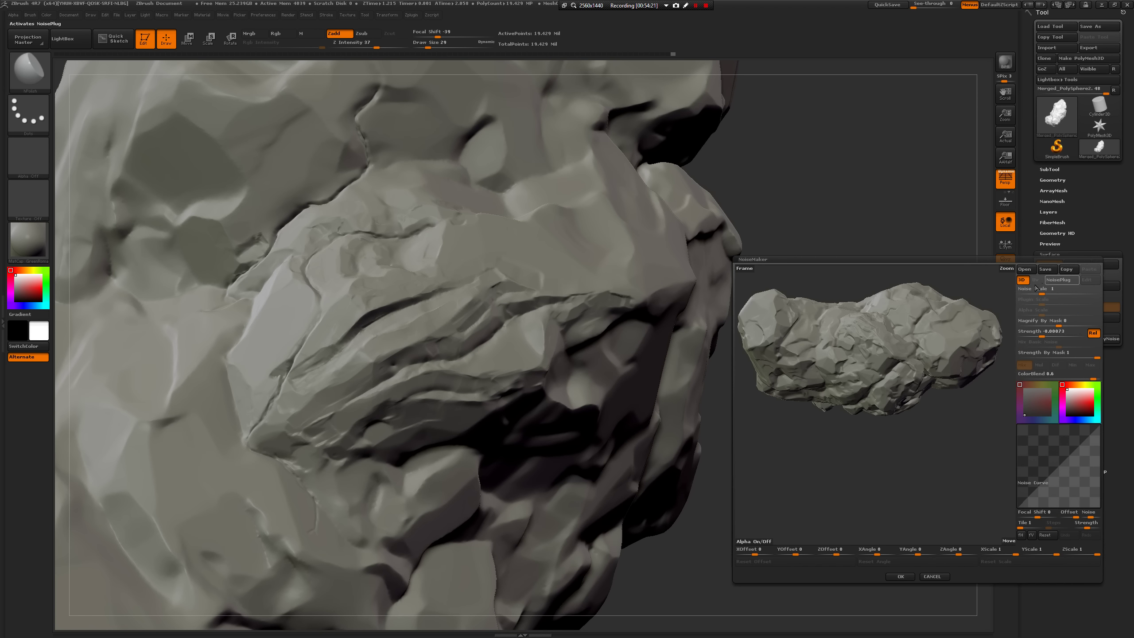
left_click_drag(875, 343, 873, 527)
left_click_drag(884, 350, 923, 387, "alt")
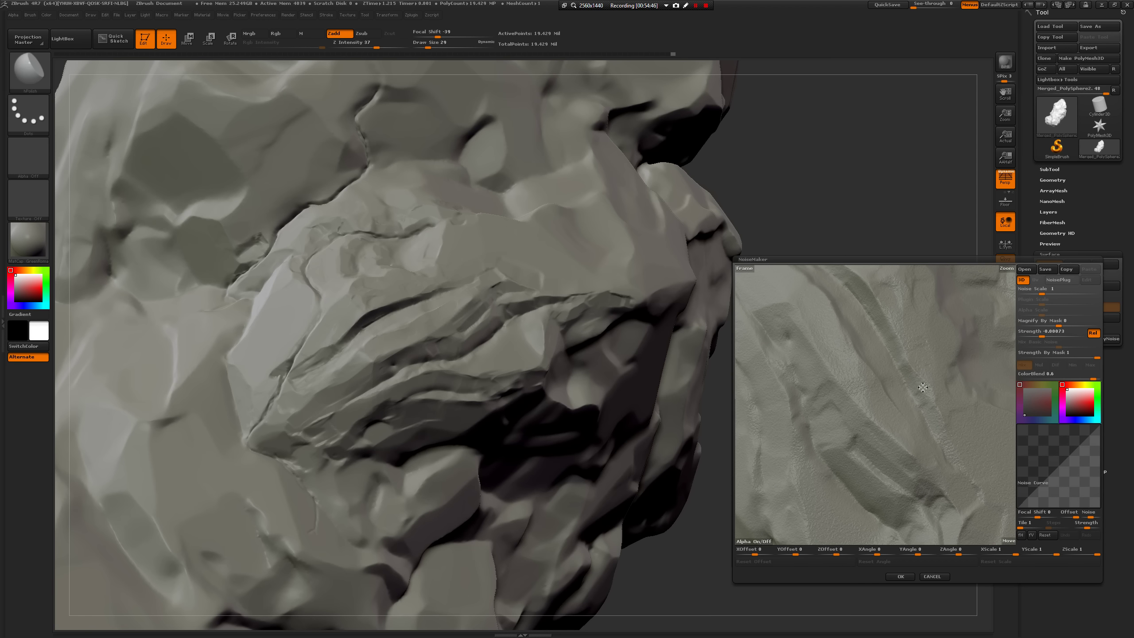
Raise the noise scale slightly above 1 and fine-tune the noise strength to a small negative value.
left_click(1038, 290)
left_click_drag(1043, 295, 1040, 296)
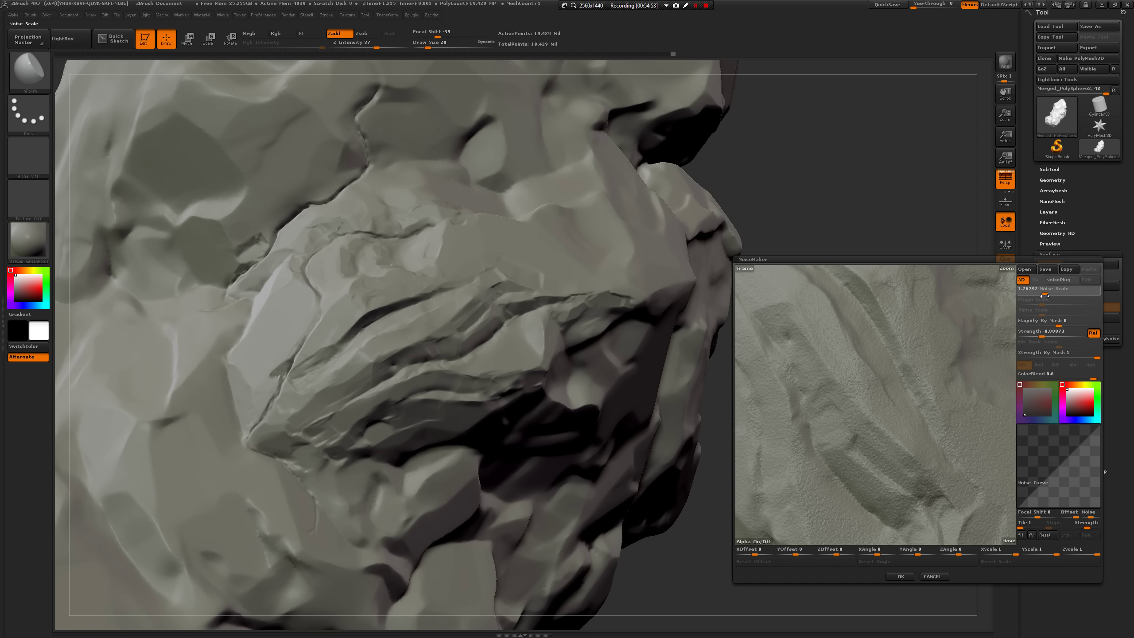
left_click_drag(1044, 295, 1041, 296)
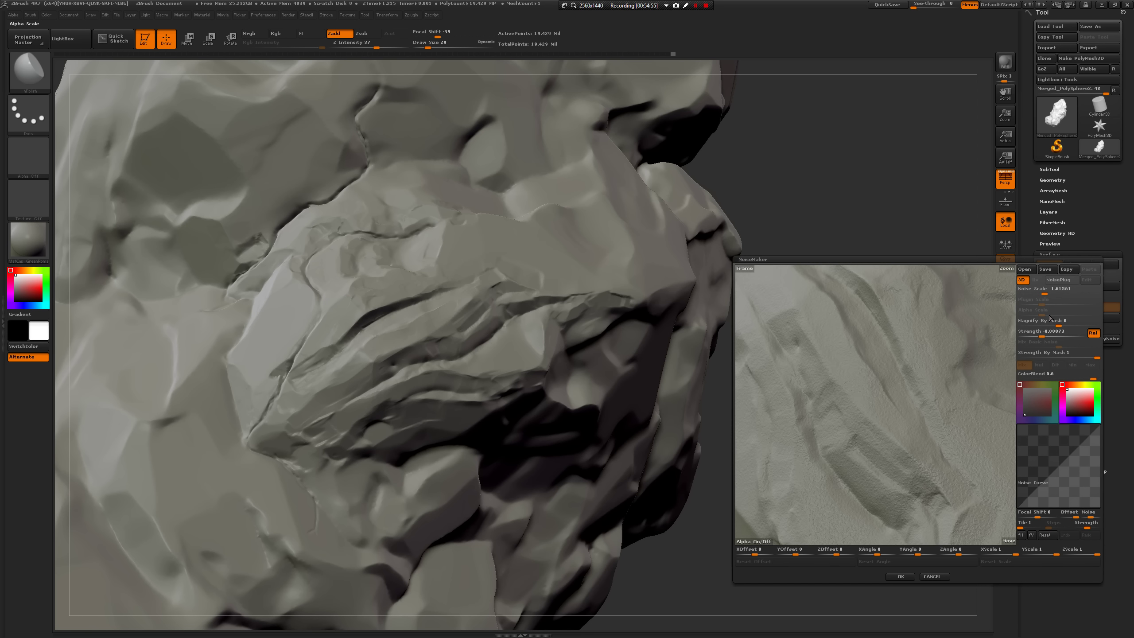
left_click(1051, 333)
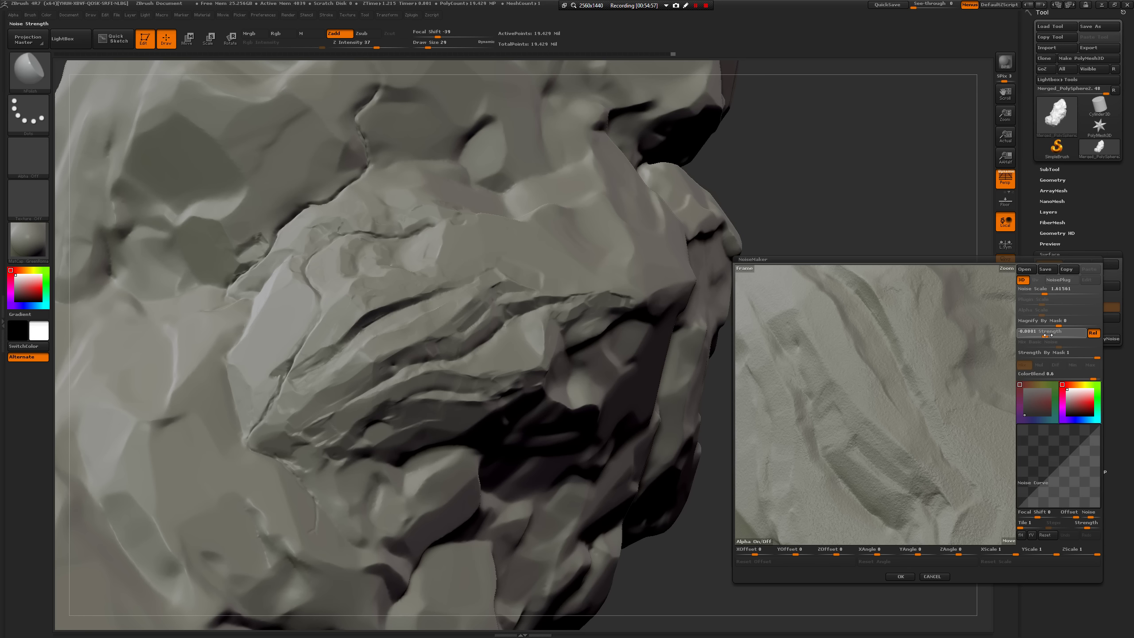
left_click_drag(1056, 335, 1062, 335)
left_click_drag(1048, 334, 1040, 332)
Try to reshape the noise curve by adding and moving two points.
left_click_drag(1074, 453, 1056, 487)
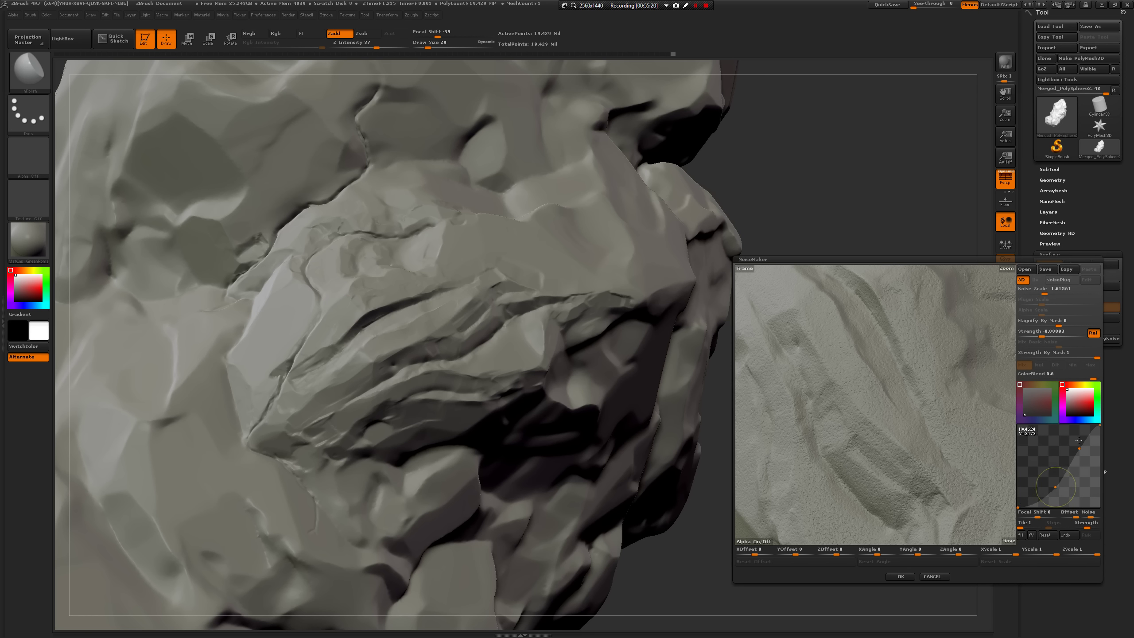
left_click_drag(1082, 451, 1111, 425)
left_click_drag(1055, 485, 1058, 464)
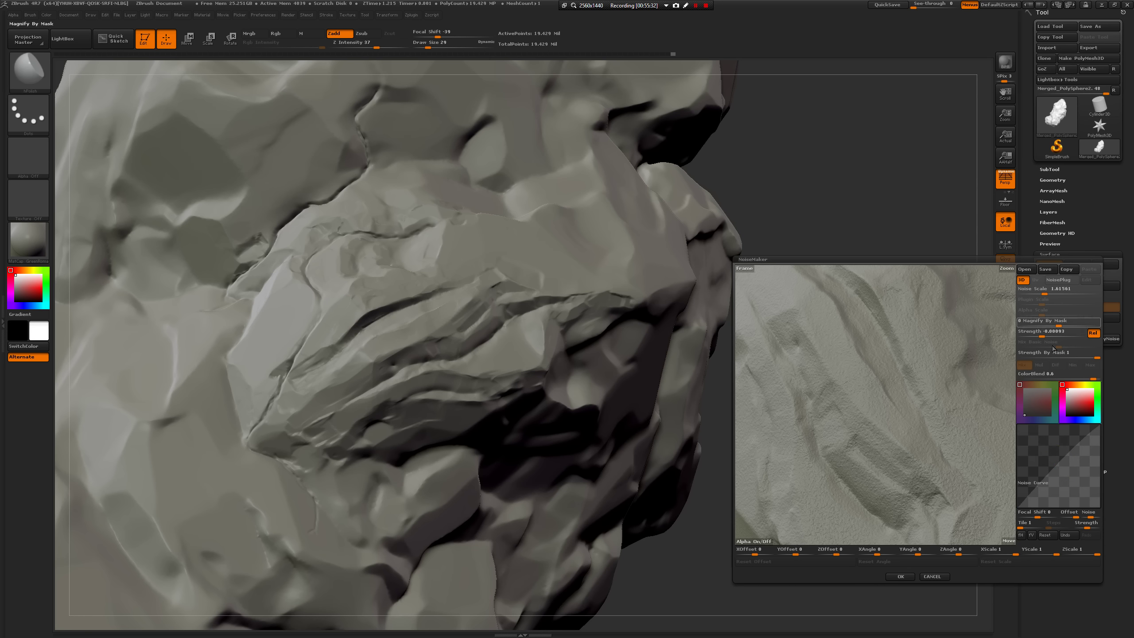
Fine-tune the noise strength, accept the NoiseMaker settings, and apply the noise to the rock mesh.
left_click_drag(1042, 334, 1044, 334)
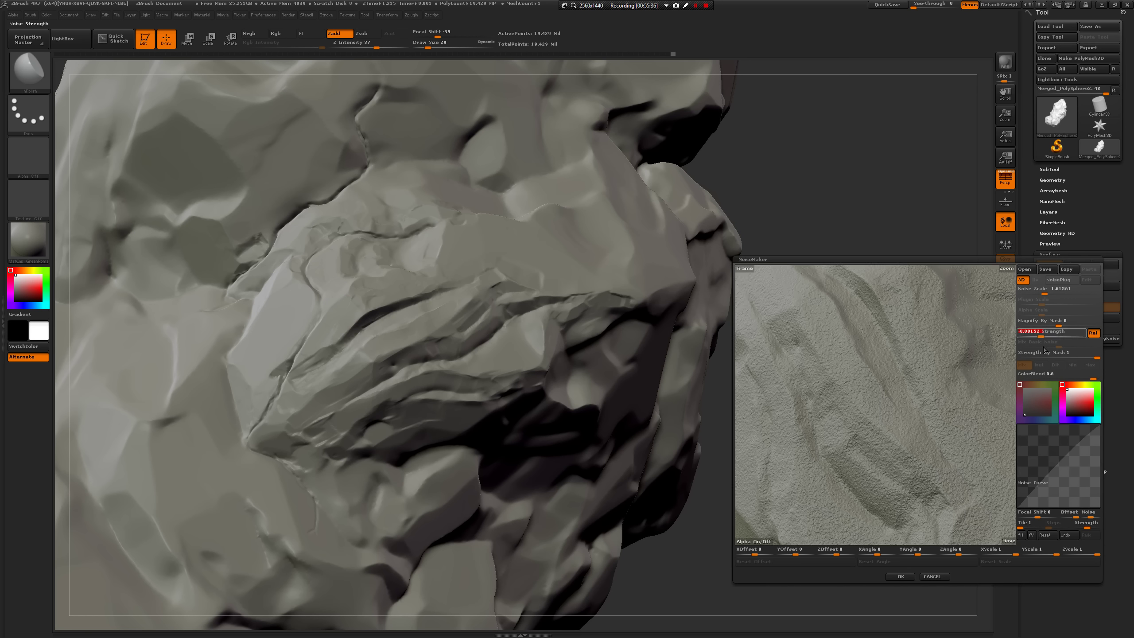
left_click(901, 577)
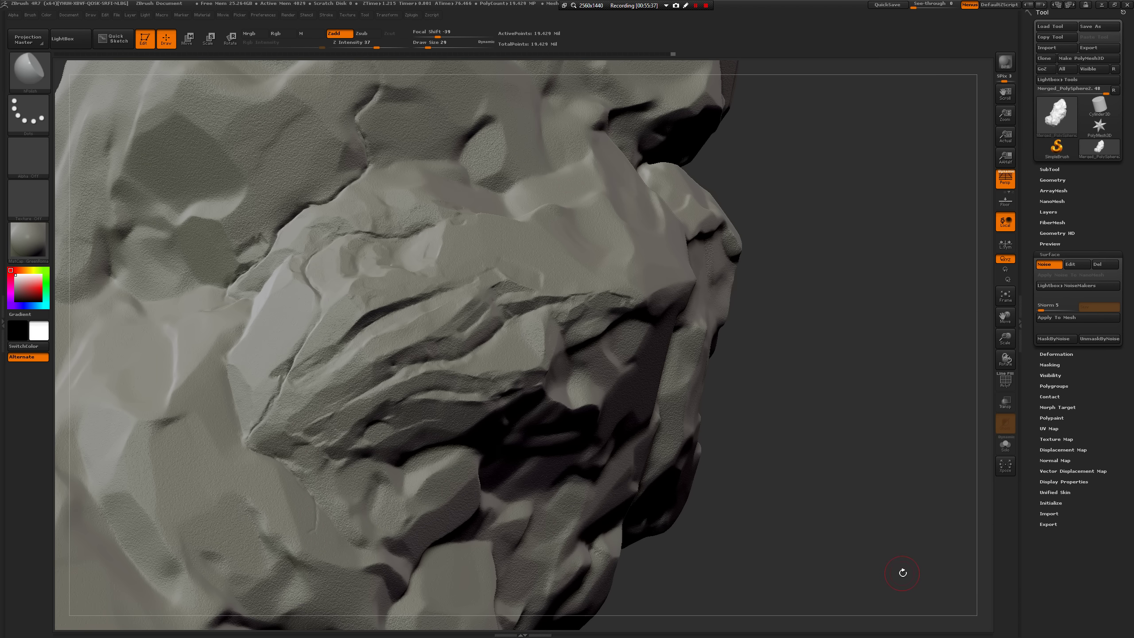
left_click_drag(891, 514, 910, 559)
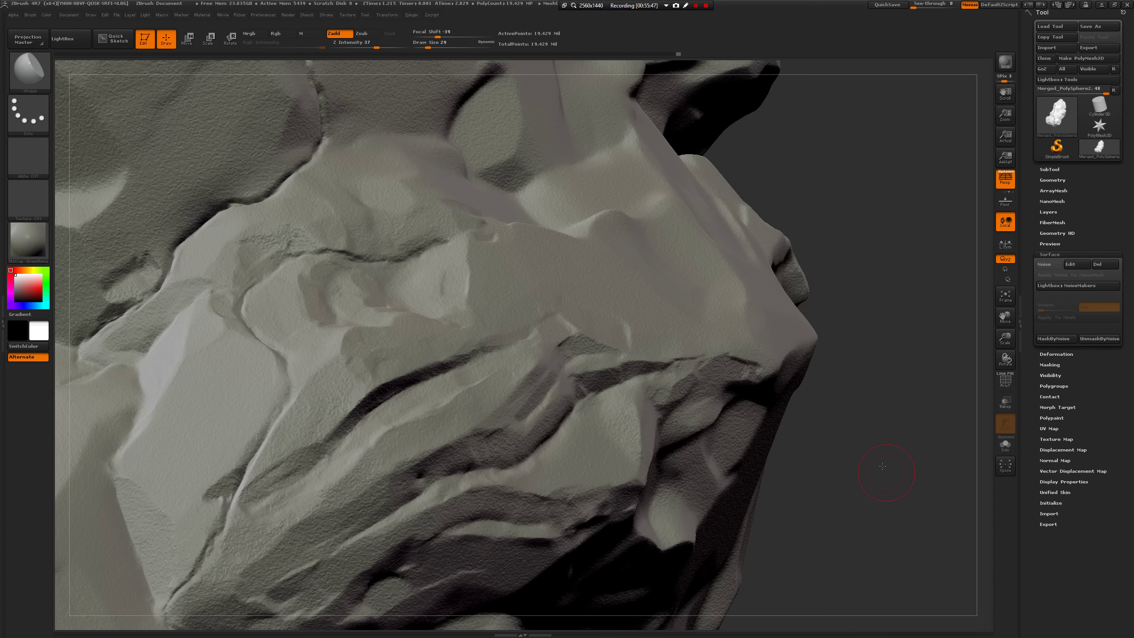
mouse_move(883, 466)
left_mouse_down()
mouse_move(835, 477)
mouse_move(913, 408)
mouse_move(918, 431)
mouse_move(887, 419)
left_mouse_up()
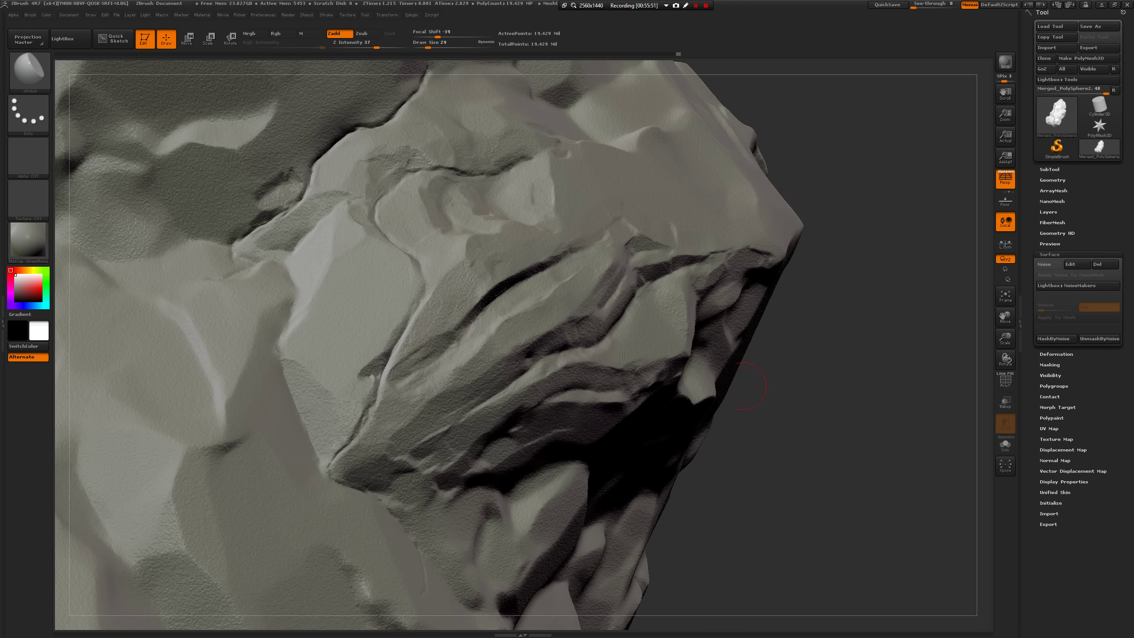
Choose the TrimSmoothBorder brush and reduce its draw size to 22.
key("b")
left_click(394, 380)
key("space")
left_click_drag(310, 391, 331, 429)
key("b")
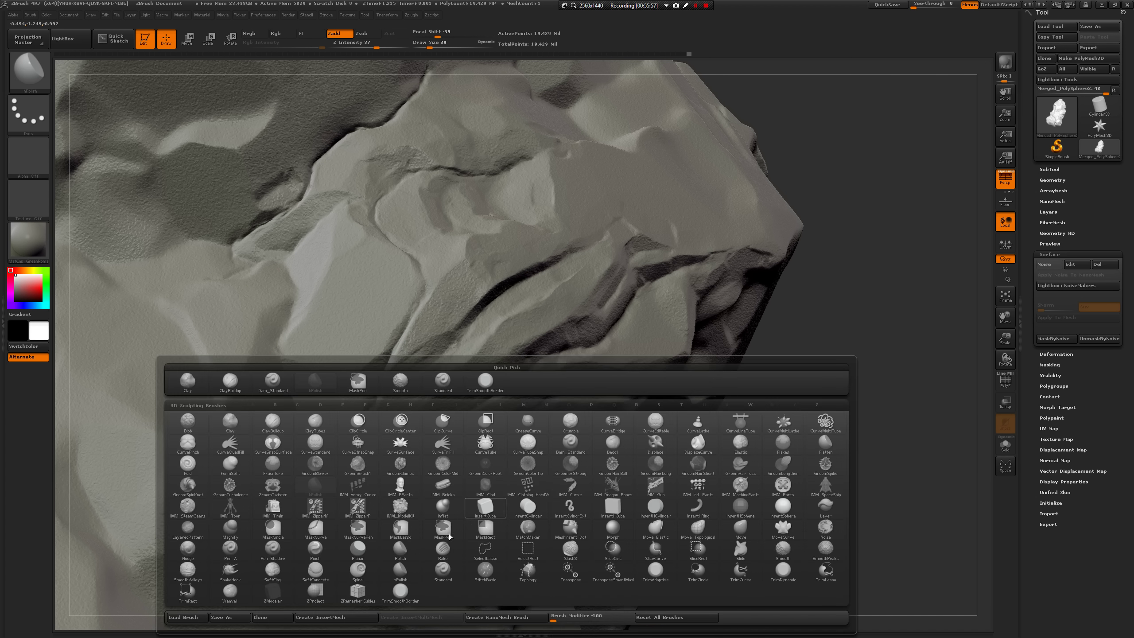
left_click(397, 590)
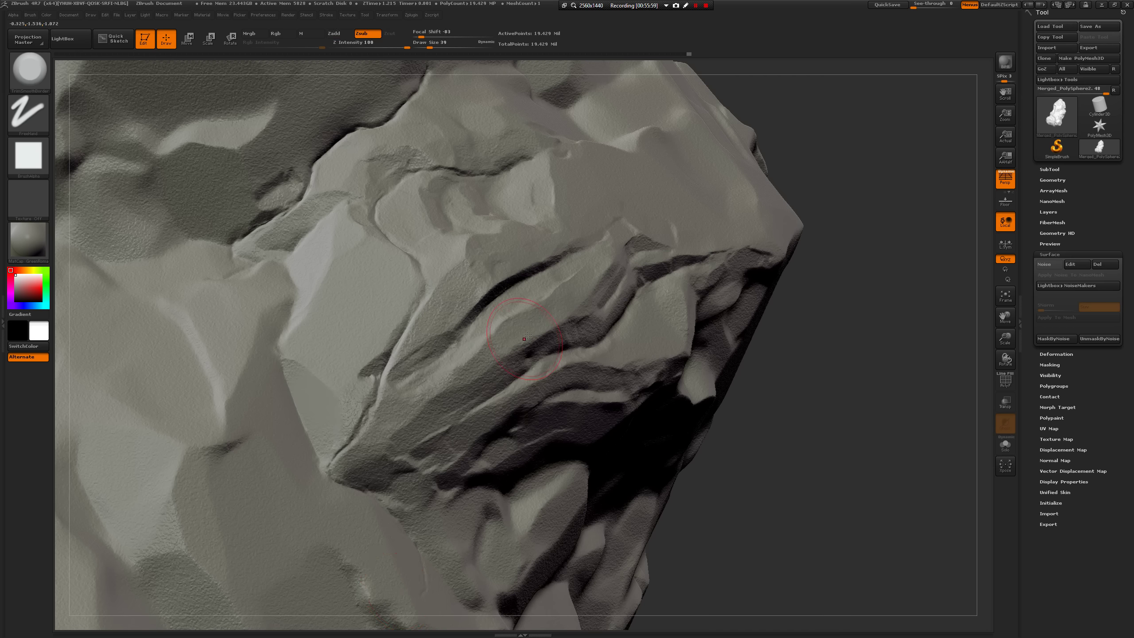
key("s")
left_click_drag(531, 325, 521, 328)
mouse_move(814, 211)
left_mouse_down()
mouse_move(821, 255)
mouse_move(849, 242)
left_mouse_up()
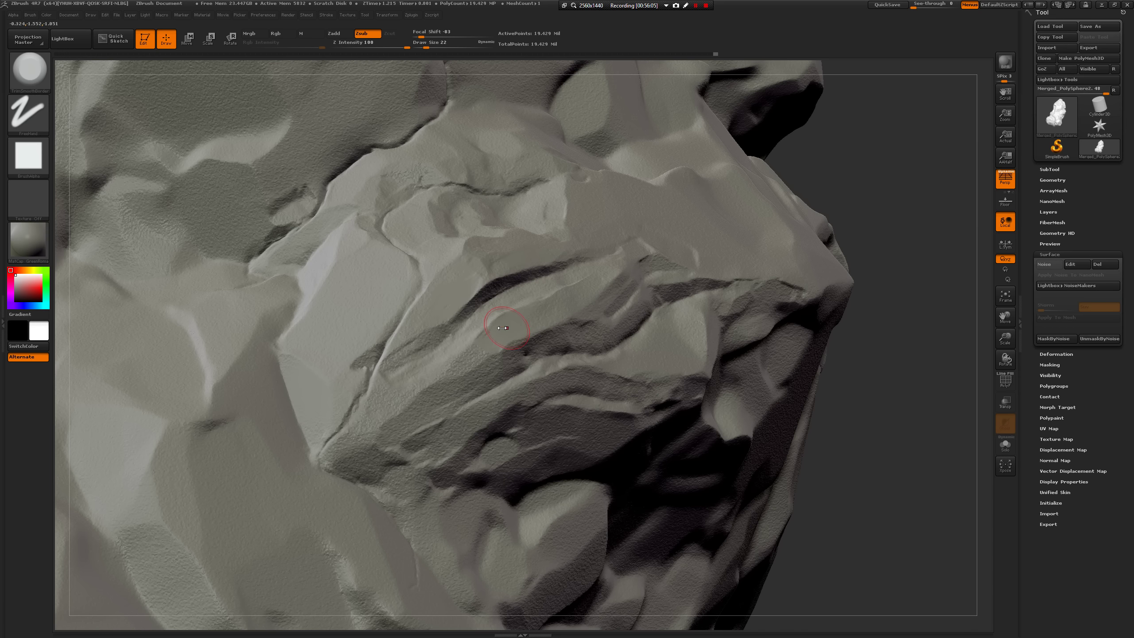
Polish the noisy surface along the layered ridges with small TrimSmoothBorder strokes.
key("s")
left_click_drag(503, 327, 473, 314)
key("space")
mouse_move(408, 341)
left_mouse_down()
mouse_move(390, 363)
mouse_move(480, 360)
left_mouse_up()
key("space")
key("space")
key("space")
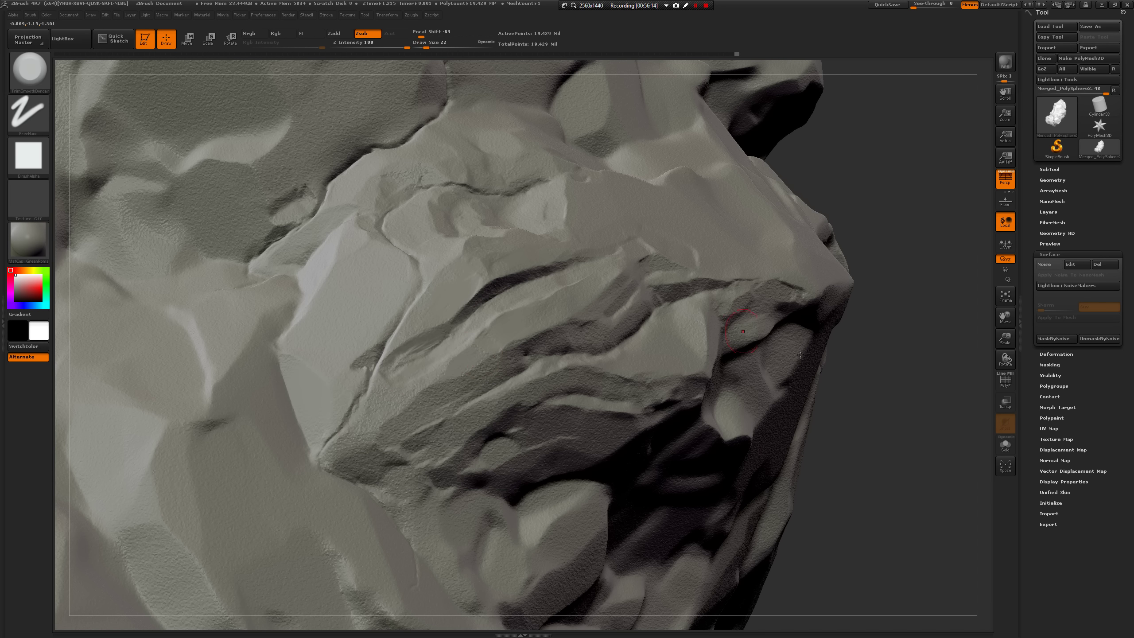
Enlarge the brush and smooth the noise on the broad flat facet beside the layered ridges.
mouse_move(889, 366)
left_mouse_down()
mouse_move(831, 357)
mouse_move(889, 354)
mouse_move(830, 267)
mouse_move(825, 367)
mouse_move(863, 461)
mouse_move(911, 428)
mouse_move(848, 416)
left_mouse_up()
key("space")
left_click_drag(446, 327, 452, 328)
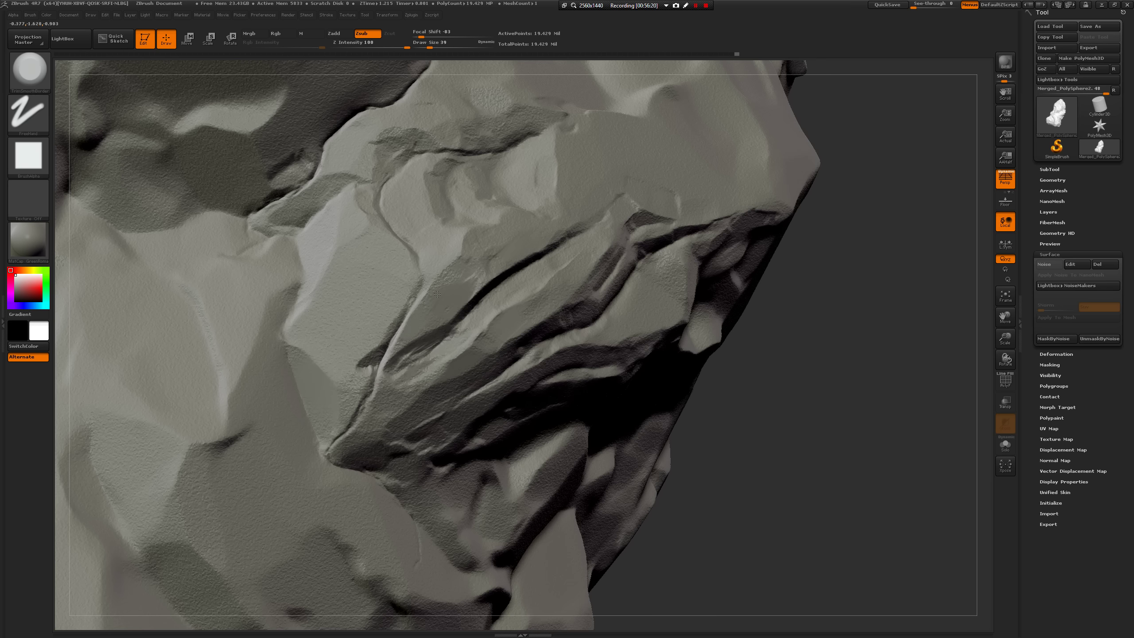
left_click_drag(334, 316, 323, 302)
mouse_move(356, 390)
left_mouse_down()
mouse_move(350, 408)
mouse_move(391, 402)
left_mouse_up()
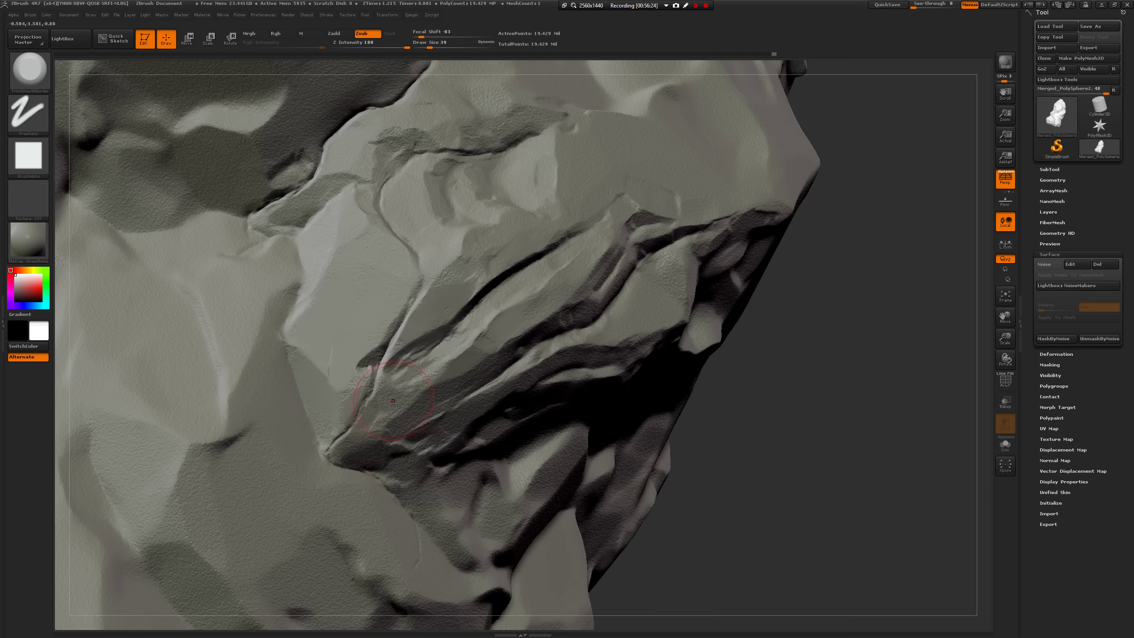
Reduce the draw size to 7 and trim fine details around the crack and small ledges above the ridges.
mouse_move(788, 385)
left_mouse_down()
mouse_move(773, 355)
mouse_move(735, 414)
left_mouse_up()
key("space")
left_click(775, 356)
key("space")
mouse_move(454, 289)
left_mouse_down()
mouse_move(464, 261)
mouse_move(446, 242)
mouse_move(448, 209)
left_mouse_up()
key("space")
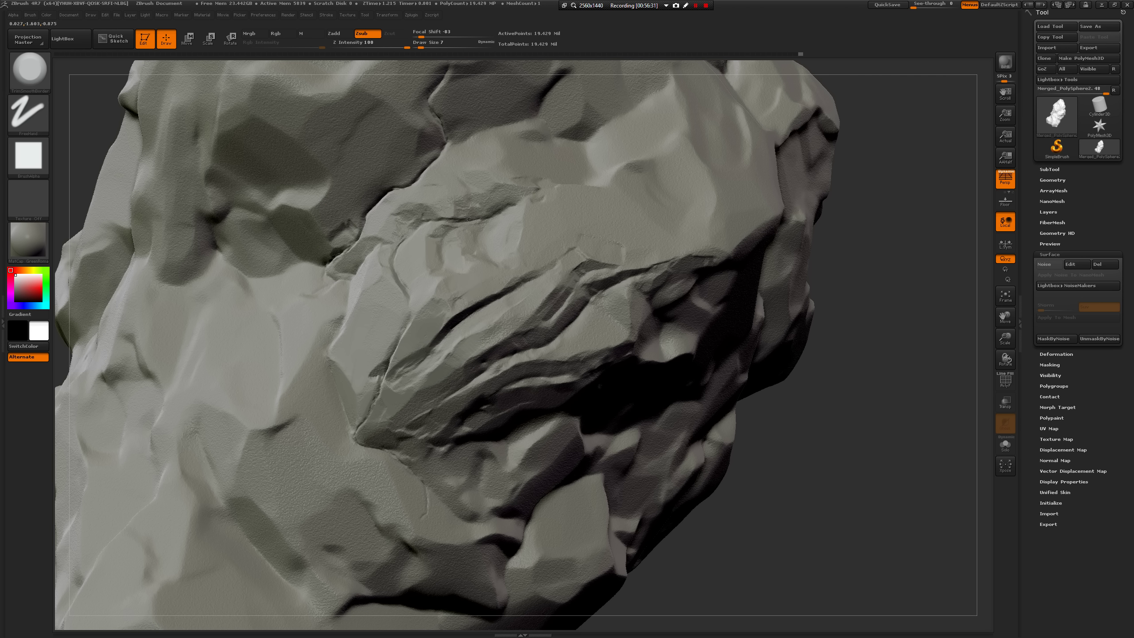
mouse_move(883, 329)
left_mouse_down()
mouse_move(891, 324)
mouse_move(893, 412)
mouse_move(924, 347)
left_mouse_up()
Undo the recent polishing strokes and the noise applied to the rock surface.
key("ctrl")
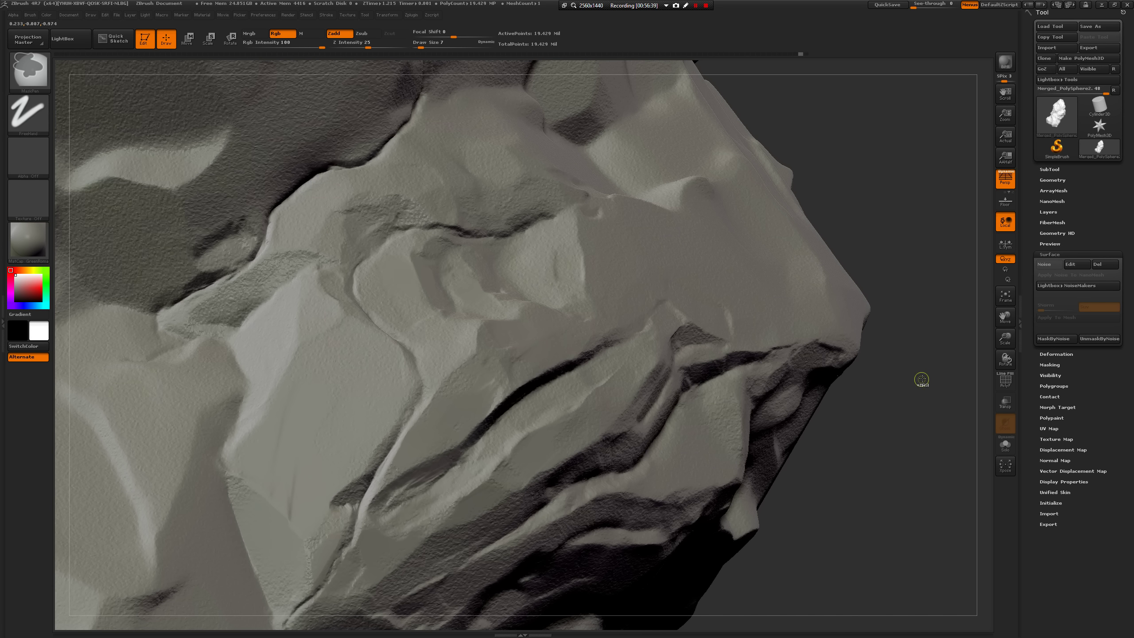
key("ctrl+z")
key("ctrl+z")
key("ctrl+z")
key("ctrl+z")
key("ctrl+z")
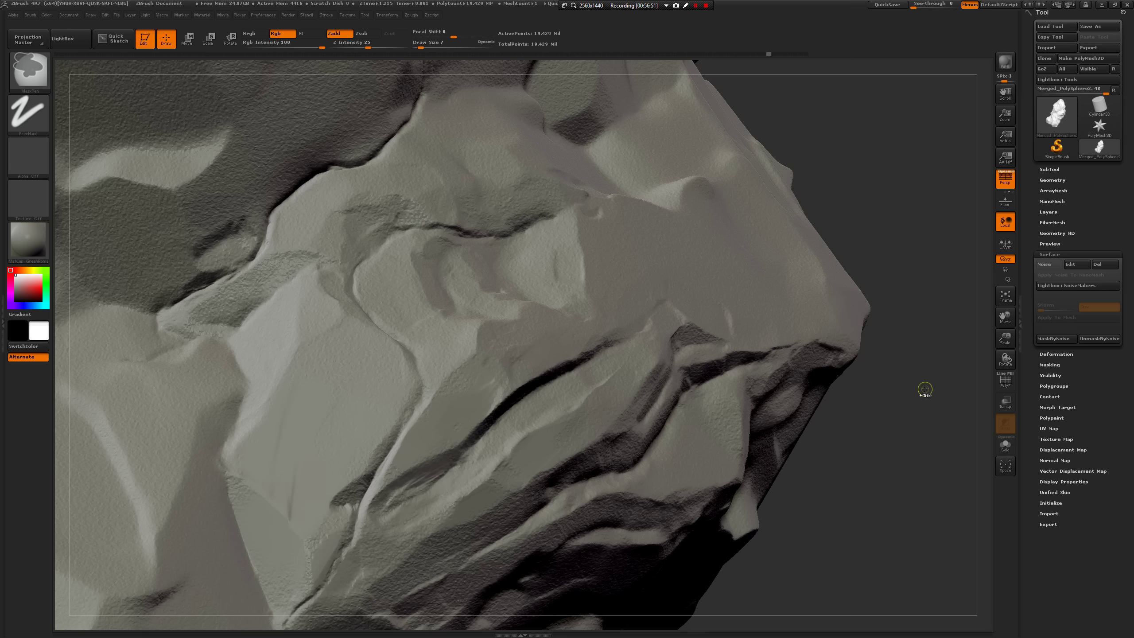
key("ctrl+z")
key("ctrl+z")
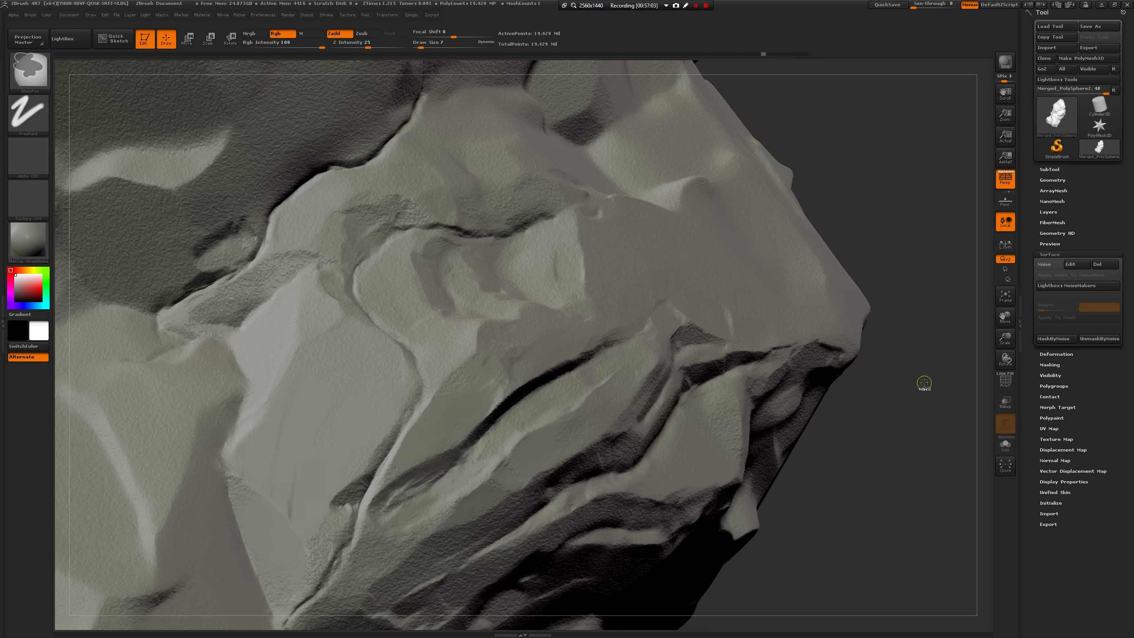
key("ctrl+z")
key("ctrl+z")
key("ctrl+z")
key("ctrl+z")
key("ctrl")
key("ctrl+z")
key("ctrl+z")
key("ctrl+z")
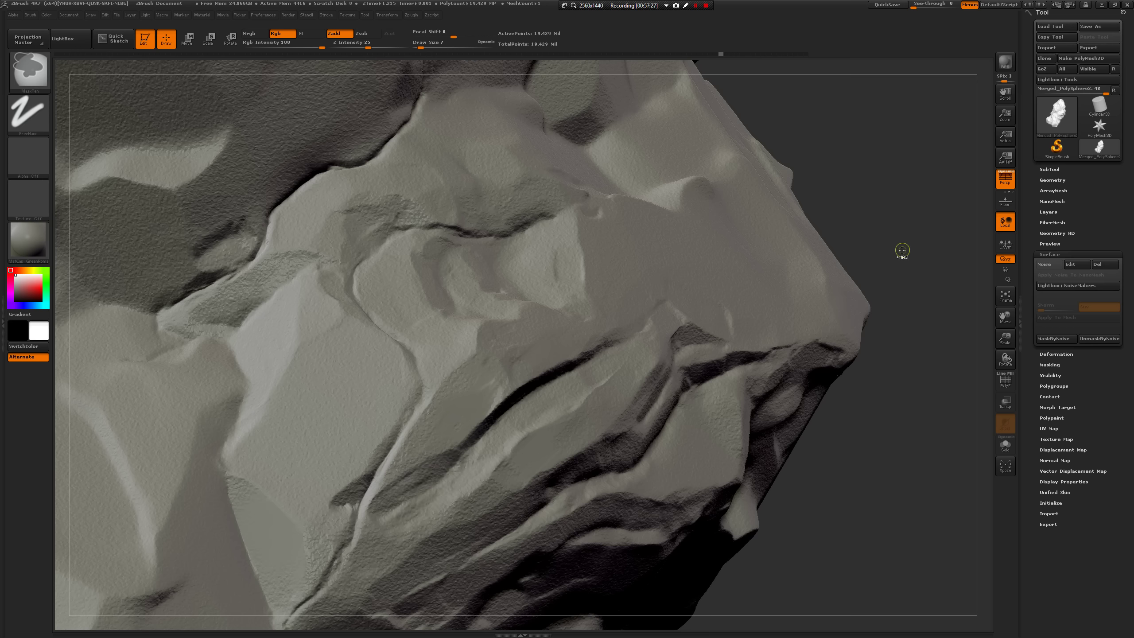
key("ctrl+z")
key("ctrl+z")
key("ctrl+z")
key("ctrl+z")
key("ctrl+z")
key("ctrl+z")
key("ctrl+z")
key("ctrl+z")
key("n")
key("ctrl+z")
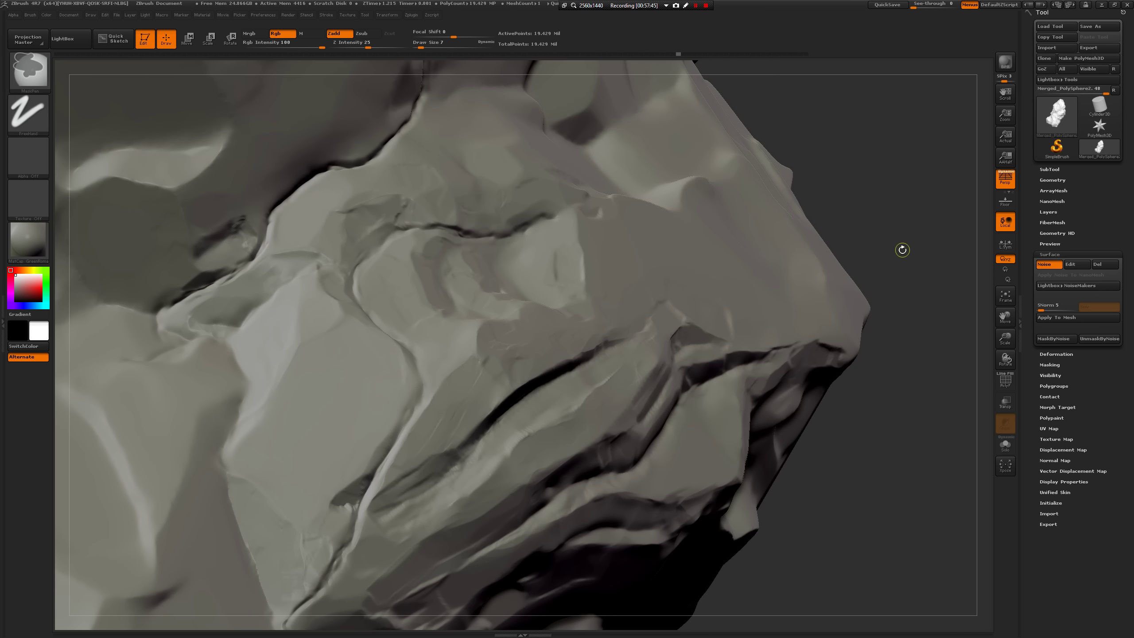
Open the rock's geometry settings and raise the mesh to subdivision level 3 again.
left_click_drag(911, 250, 929, 291)
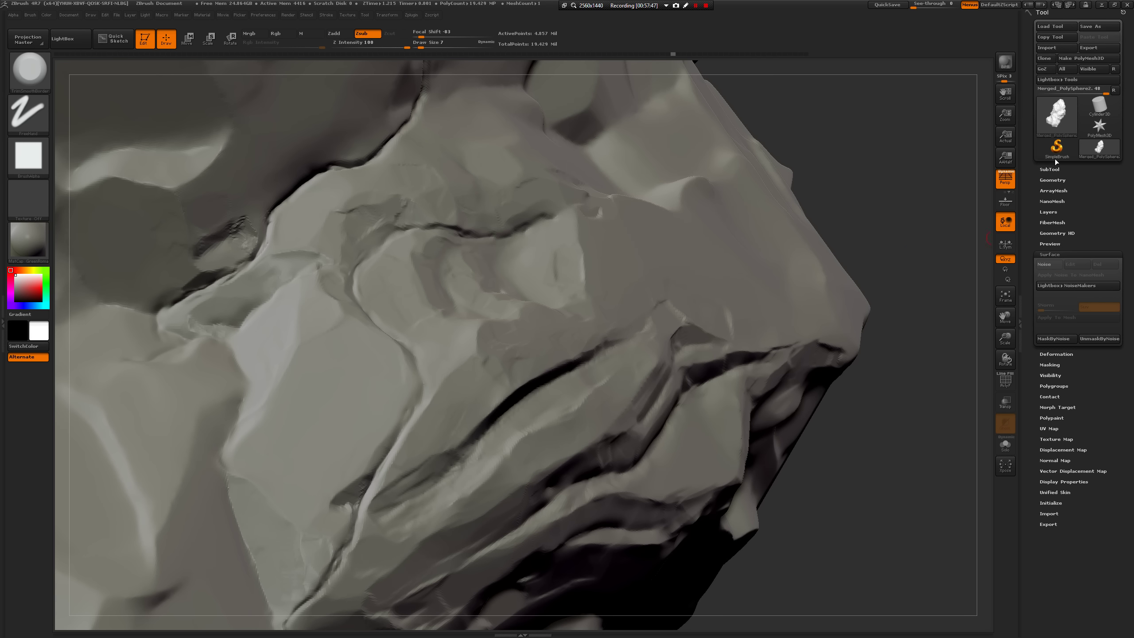
left_click(1052, 169)
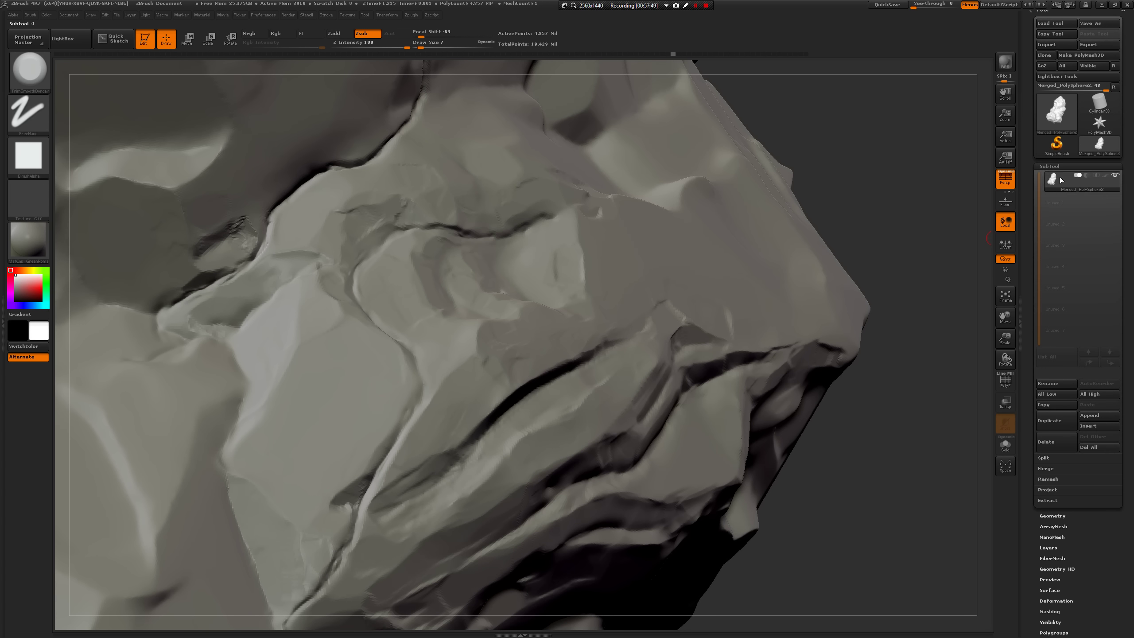
left_click(1062, 165)
left_click(1061, 177)
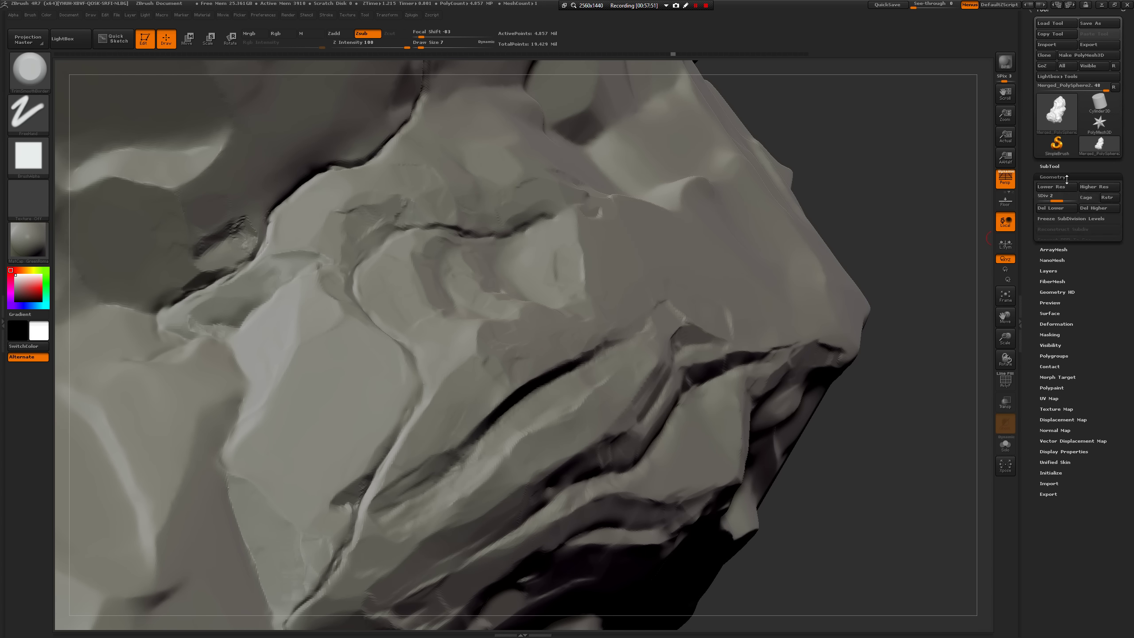
left_click(1074, 203)
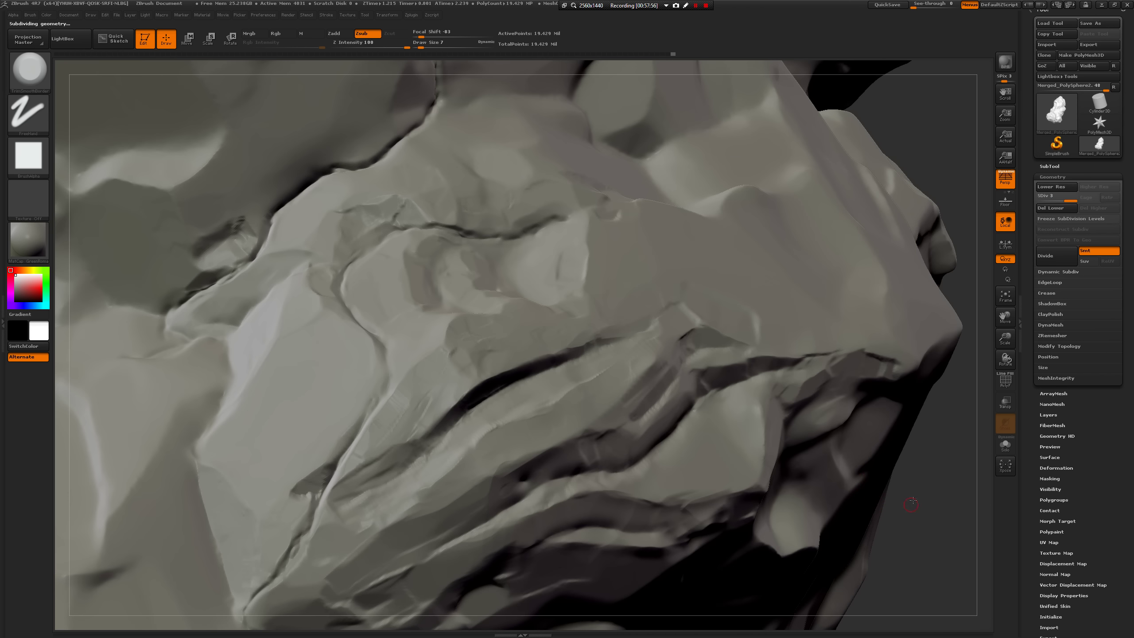
mouse_move(913, 501)
left_mouse_down("alt")
mouse_move(836, 382)
mouse_move(873, 451)
mouse_move(858, 434)
mouse_move(883, 451)
mouse_move(987, 421)
left_mouse_up("alt")
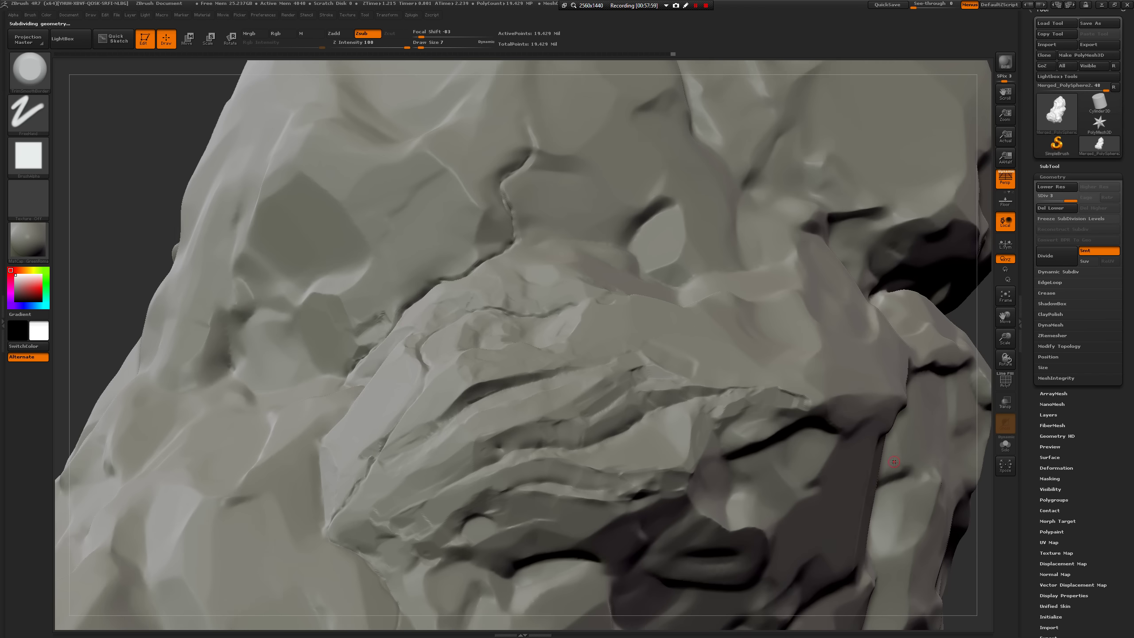